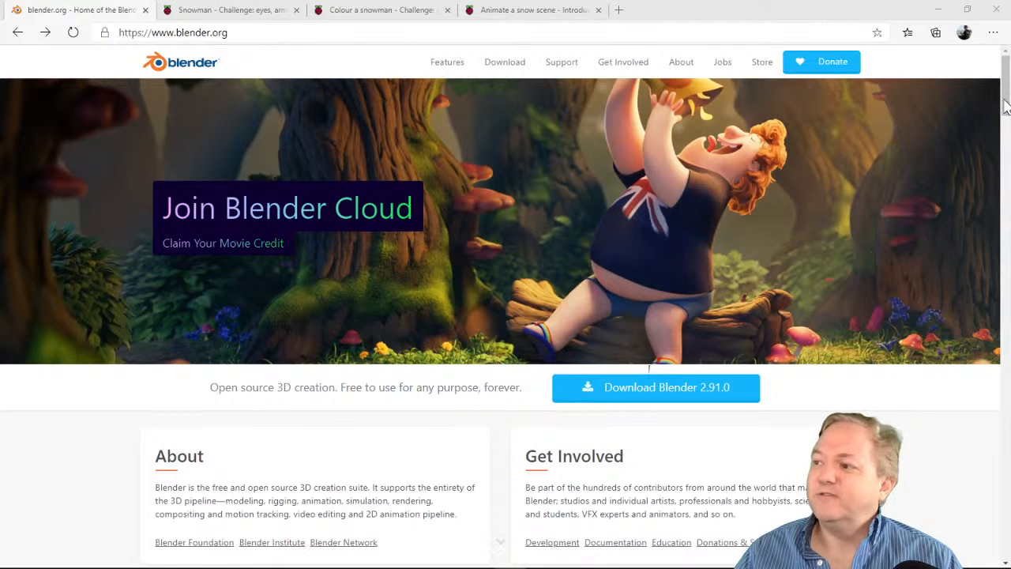
Look through the news and feature sections of the Blender home page and open the Blender Cloud training page
scroll(1005, 111, down, 3)
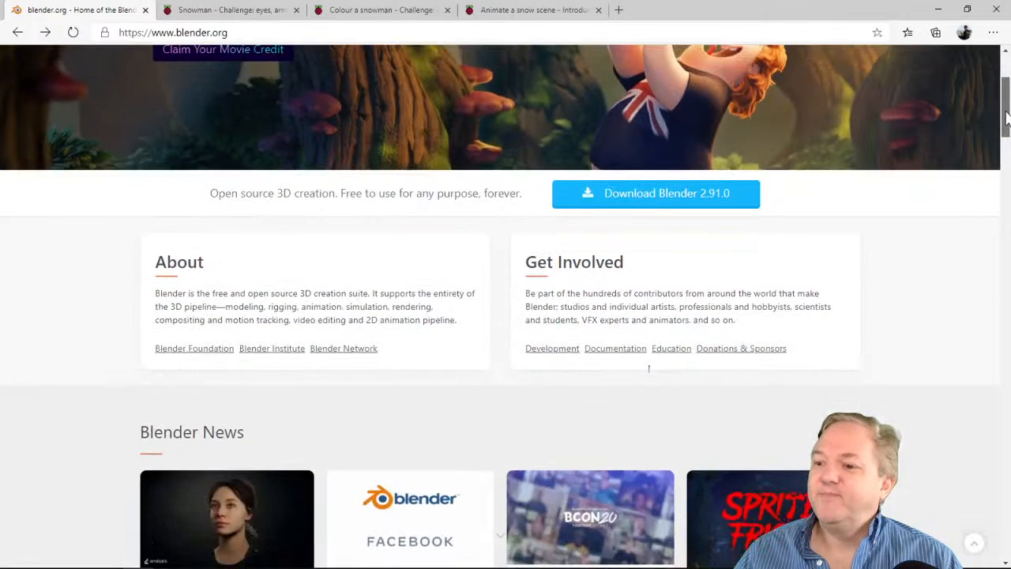
drag(1005, 114, 1003, 152)
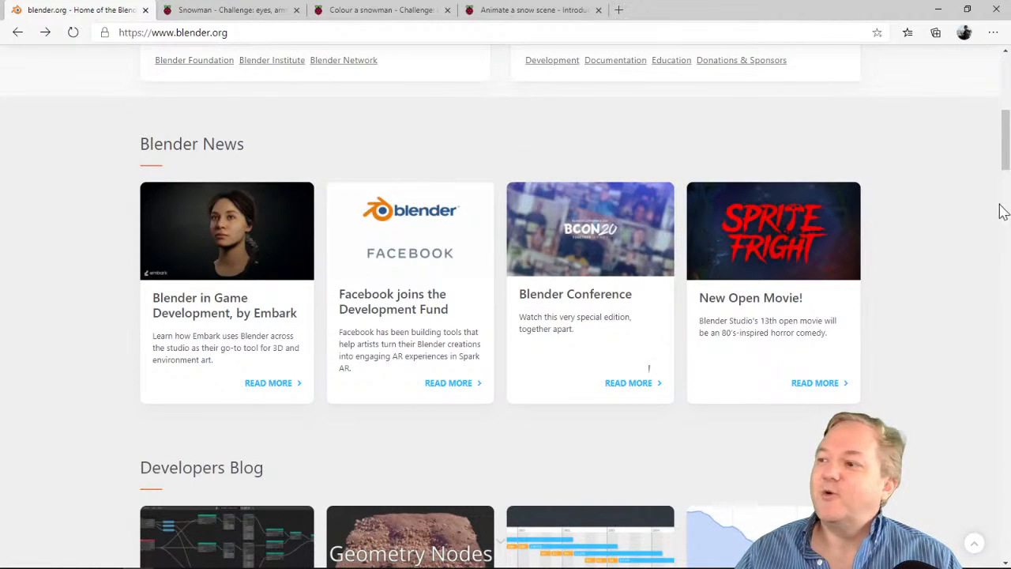
drag(1004, 162, 1001, 246)
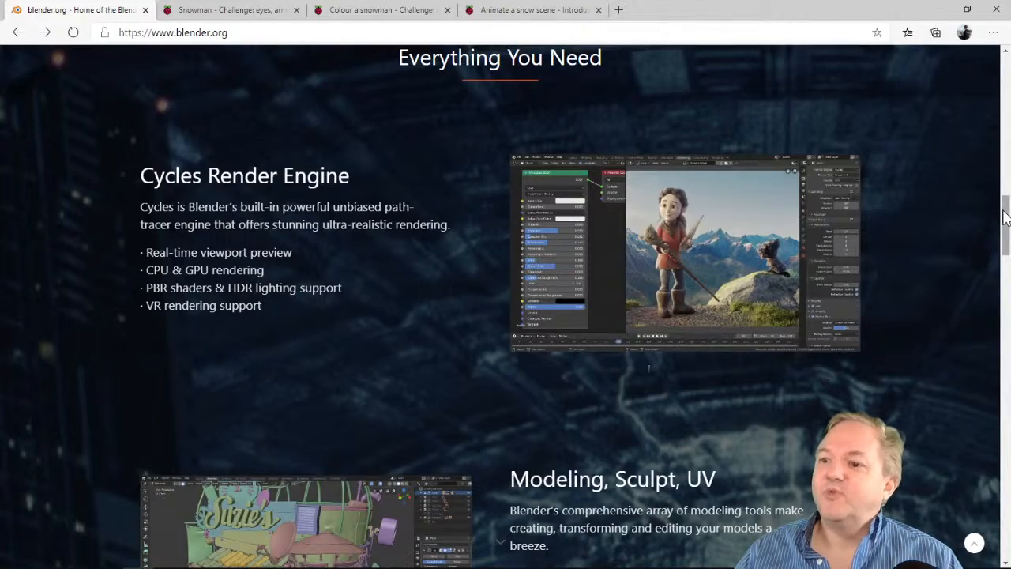
mouse_move(1005, 218)
mouse_down()
mouse_move(1003, 300)
mouse_move(973, 313)
mouse_up()
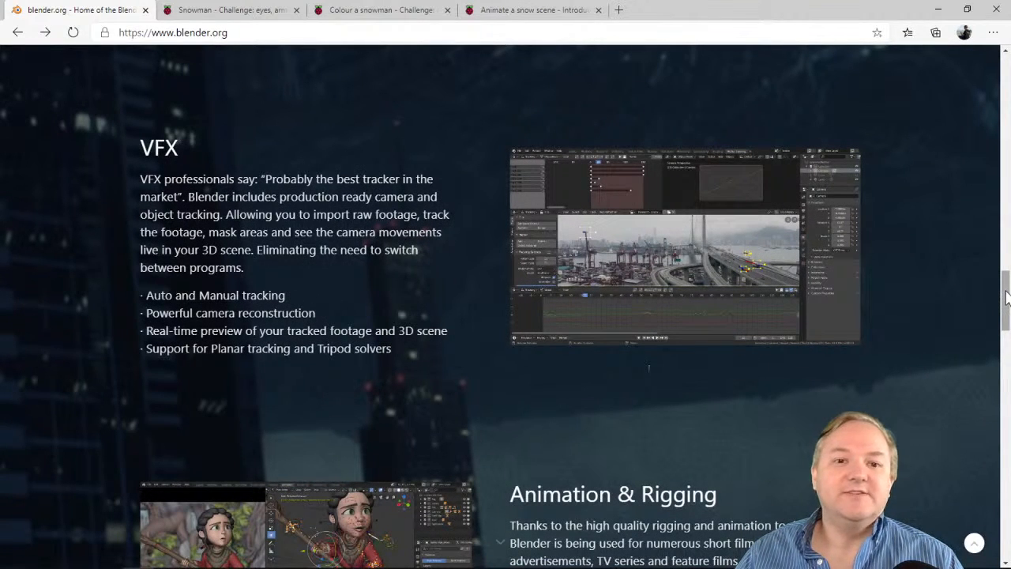
drag(1006, 296, 1006, 513)
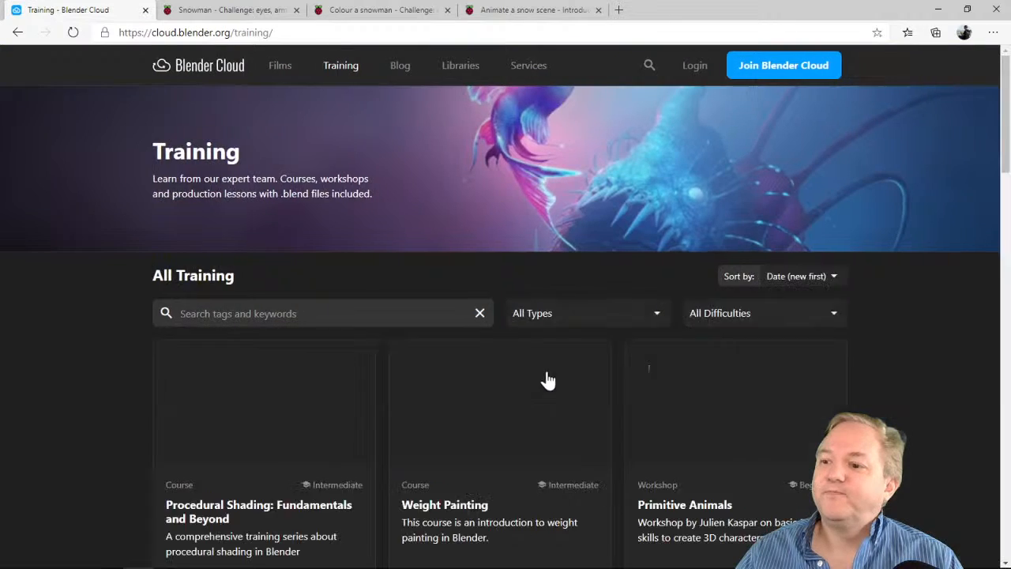
Browse the All Training catalogue of courses and workshops, then return to its beginning
scroll(99, 312, down, 2)
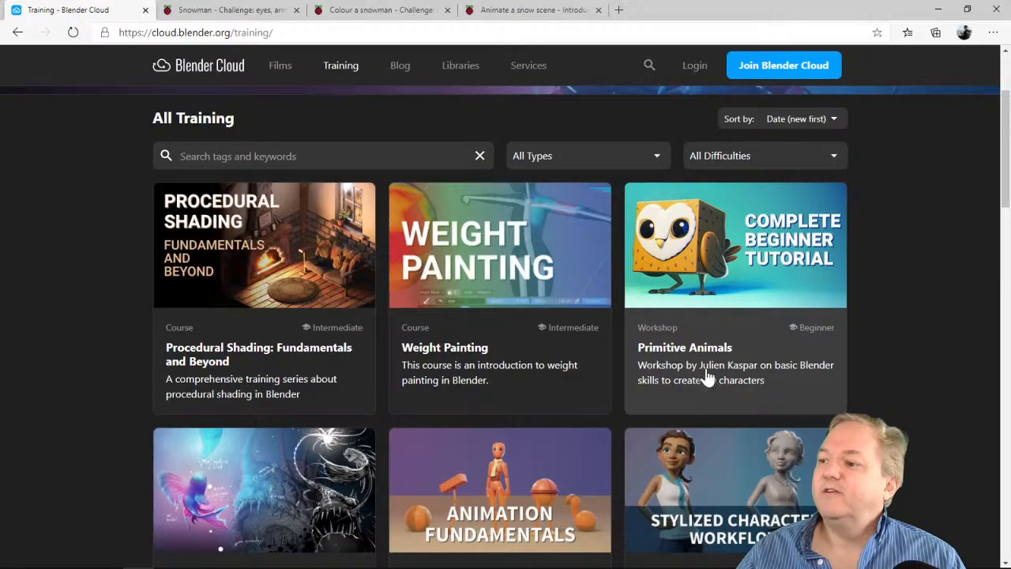
scroll(877, 304, down, 2)
scroll(885, 299, down, 10)
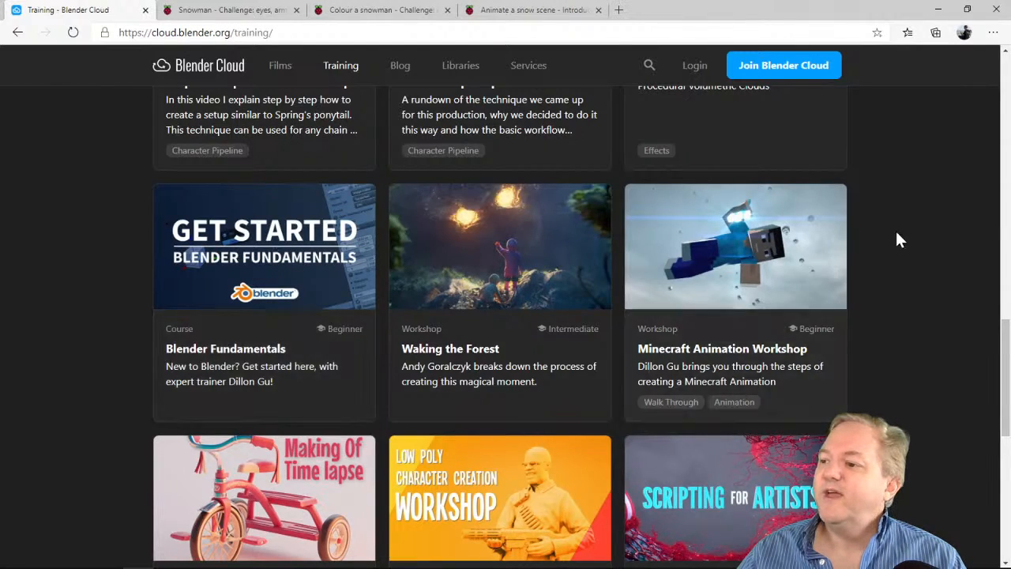
scroll(920, 289, up, 10)
scroll(918, 297, up, 3)
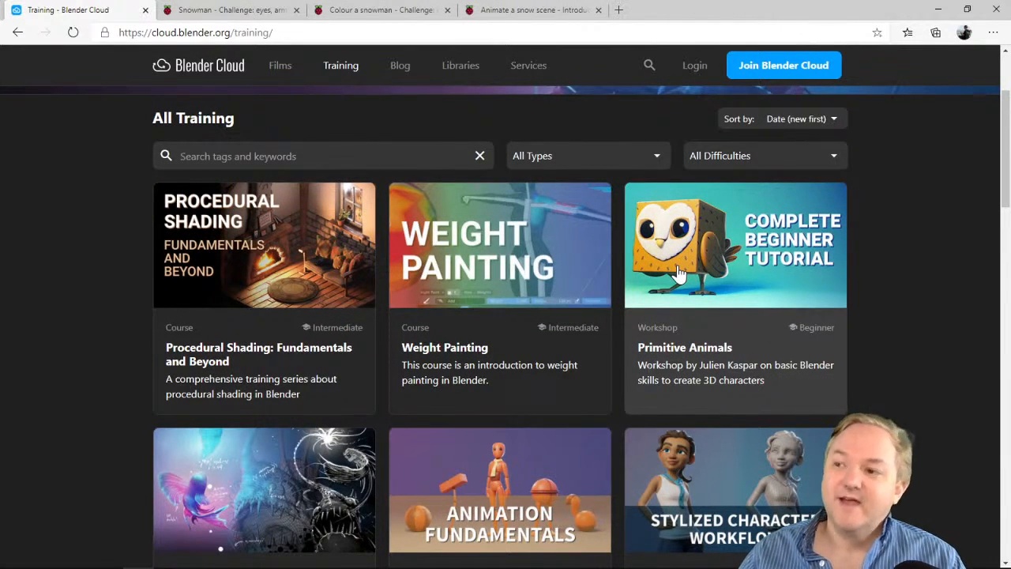
Open the Introduction of the Raspberry Pi Snowman project and rotate its 3D preview of the finished model
click(207, 8)
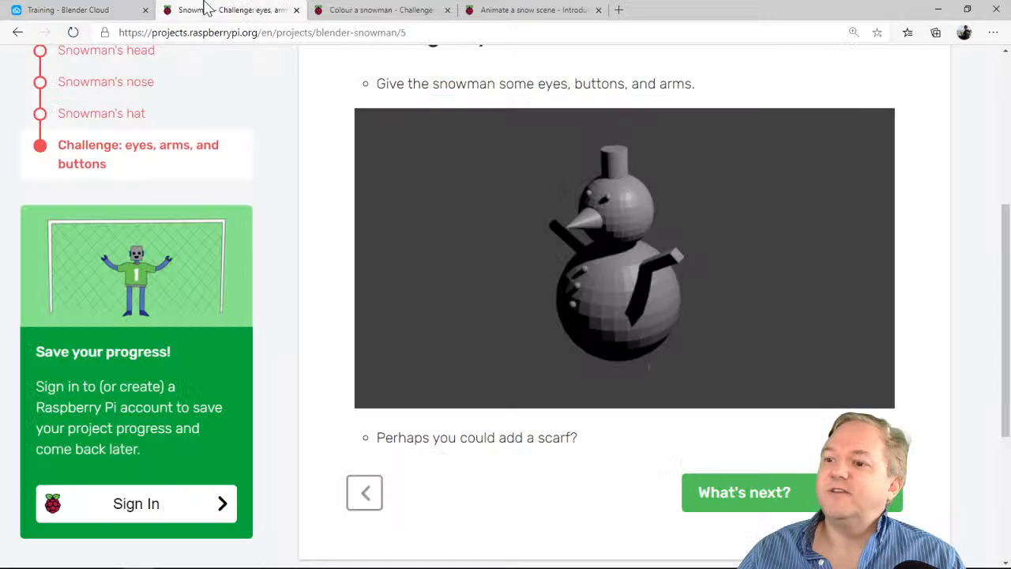
scroll(286, 203, up, 4)
scroll(273, 205, down, 3)
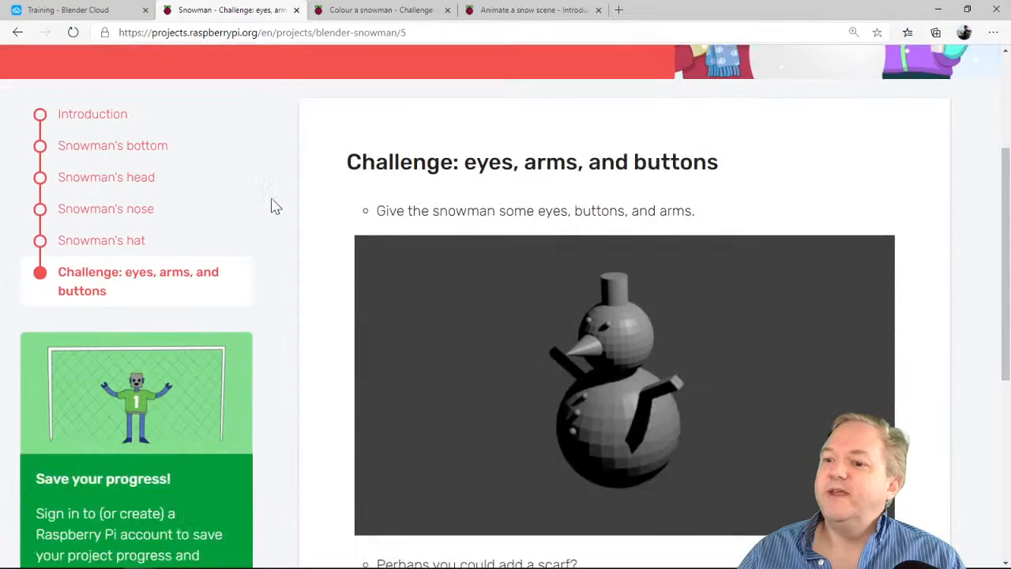
click(102, 100)
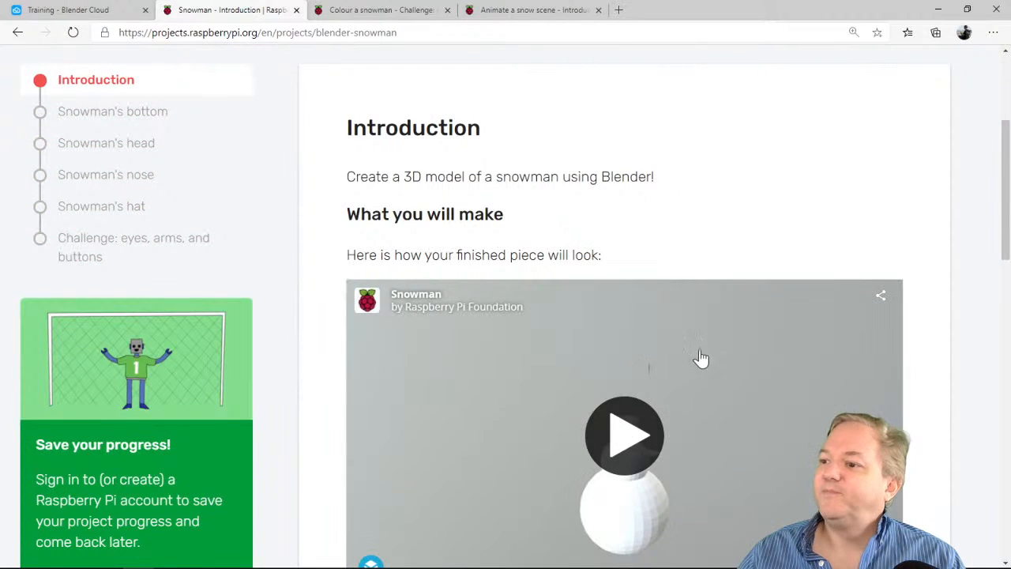
scroll(706, 309, down, 1)
click(624, 355)
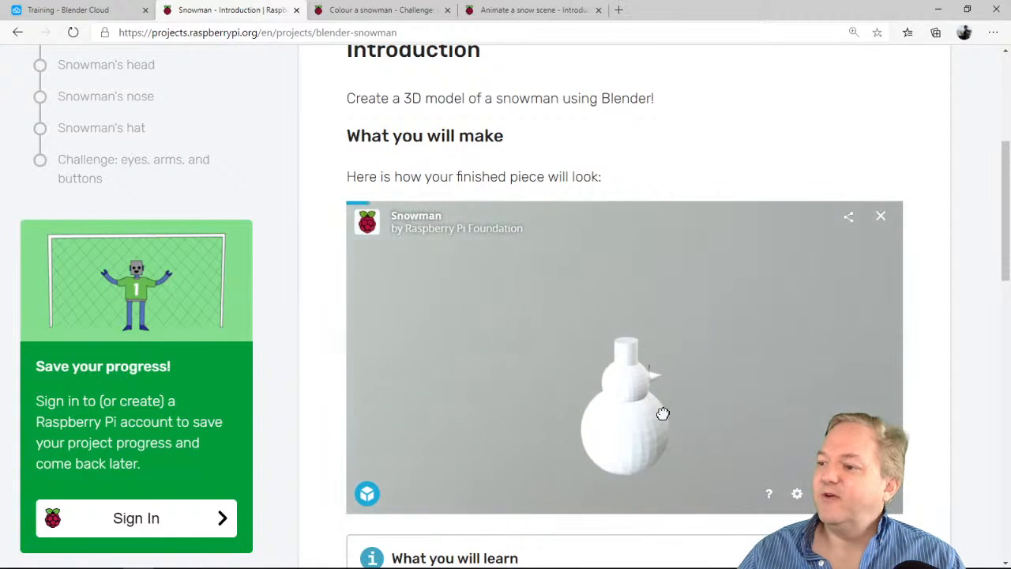
drag(628, 418, 434, 407)
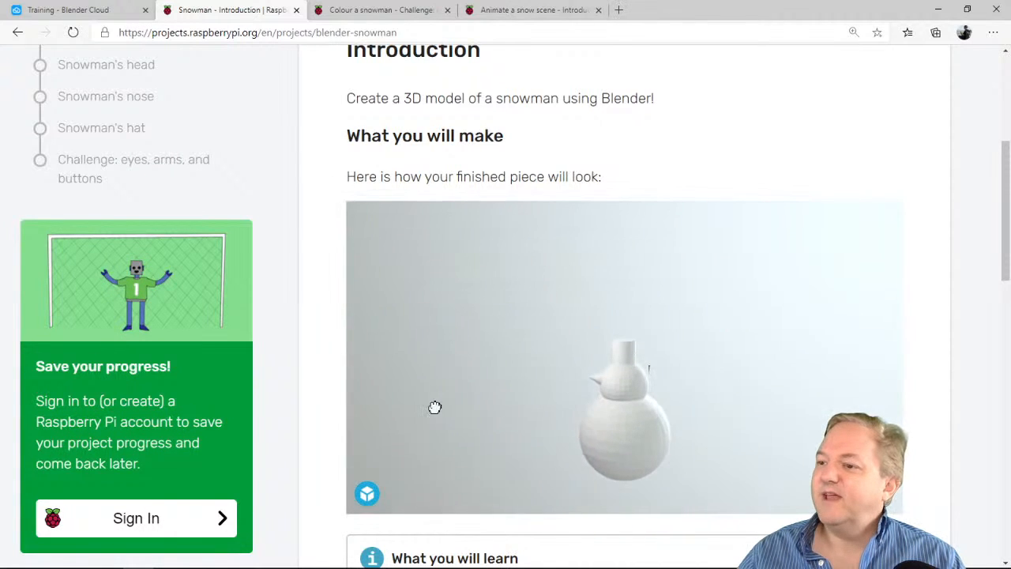
Open the Introduction of the Colour a snowman project and rotate its coloured snowman 3D preview
click(362, 11)
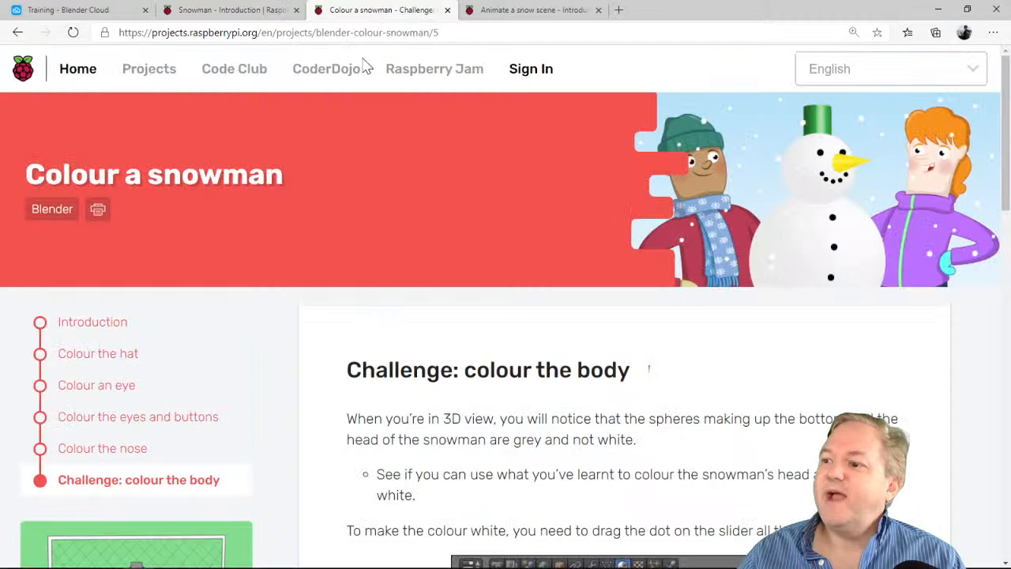
click(101, 324)
scroll(925, 275, down, 1)
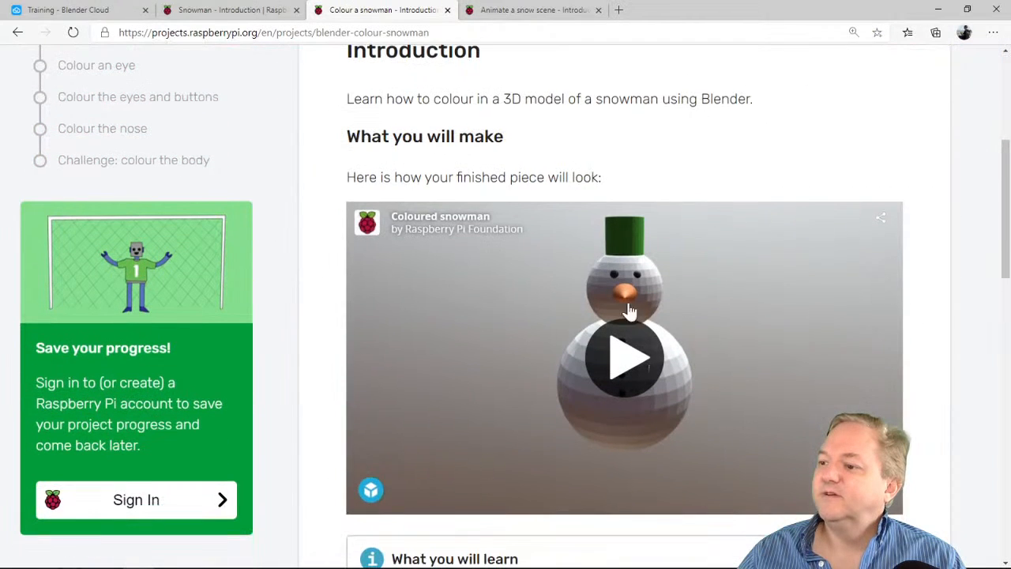
click(623, 355)
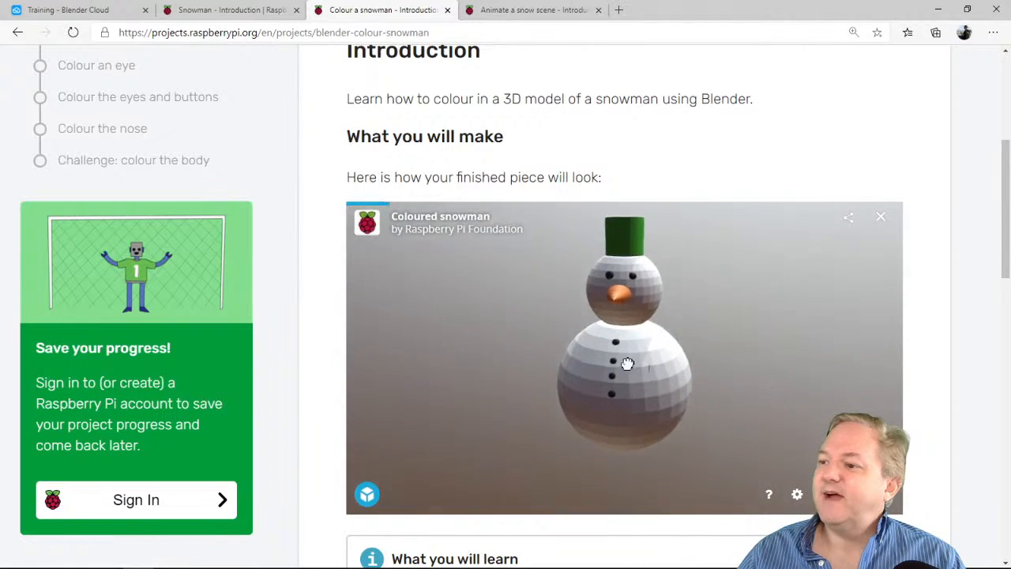
mouse_move(624, 357)
mouse_down()
mouse_move(529, 353)
mouse_move(641, 372)
mouse_up()
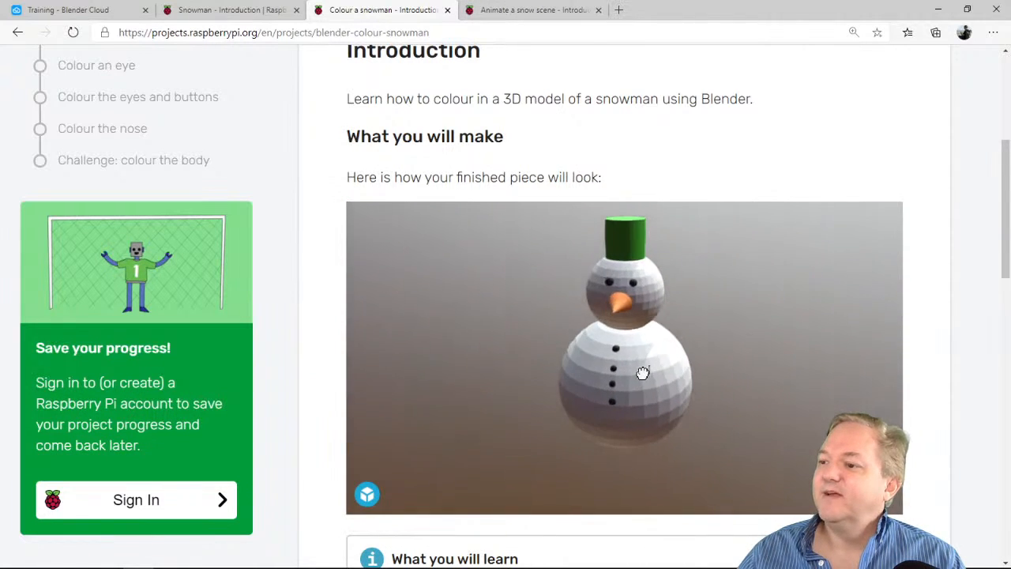
Copy the web address of the Animate a snow scene project and switch to the other window
click(509, 10)
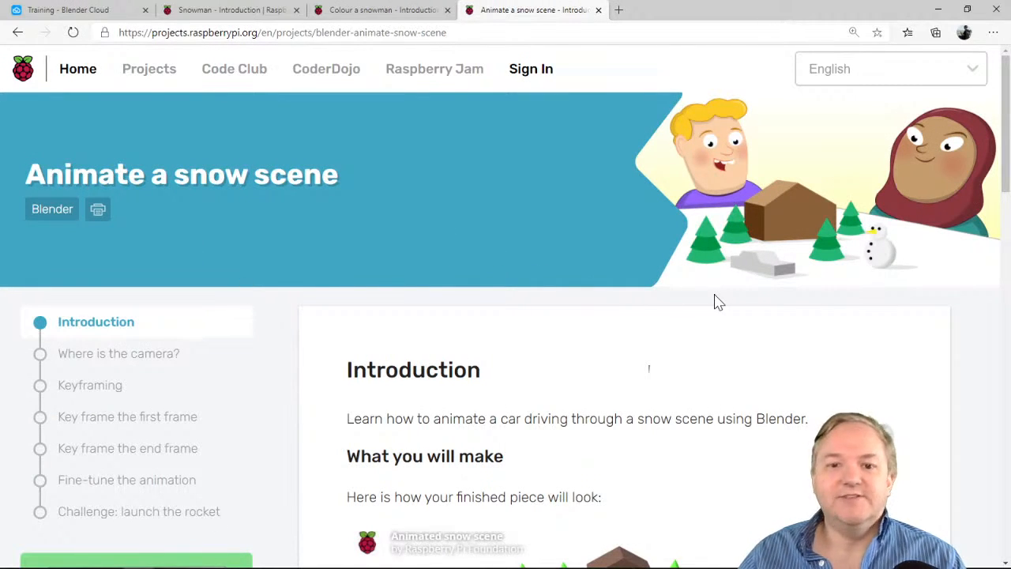
click(266, 32)
right_click(266, 32)
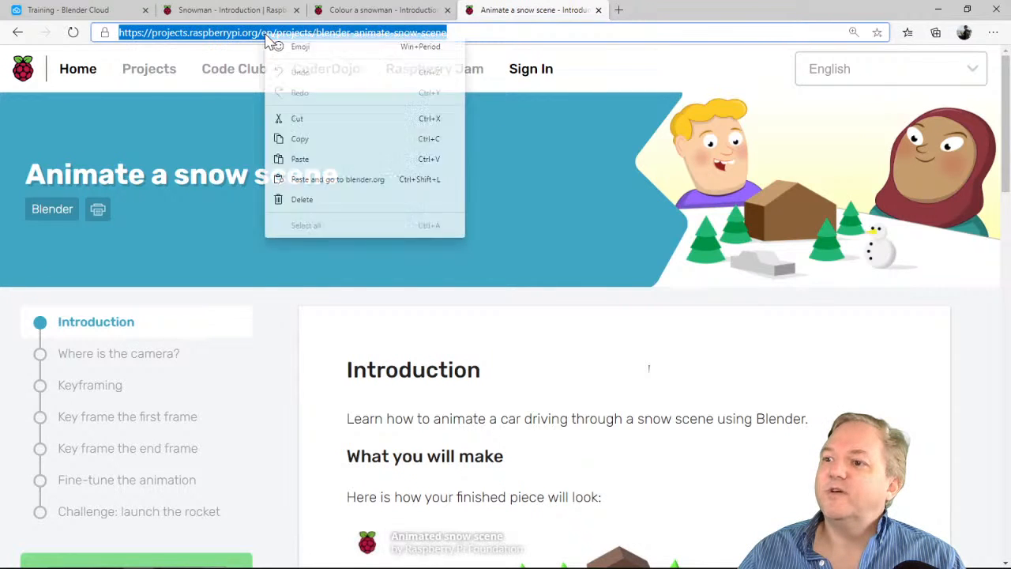
click(309, 140)
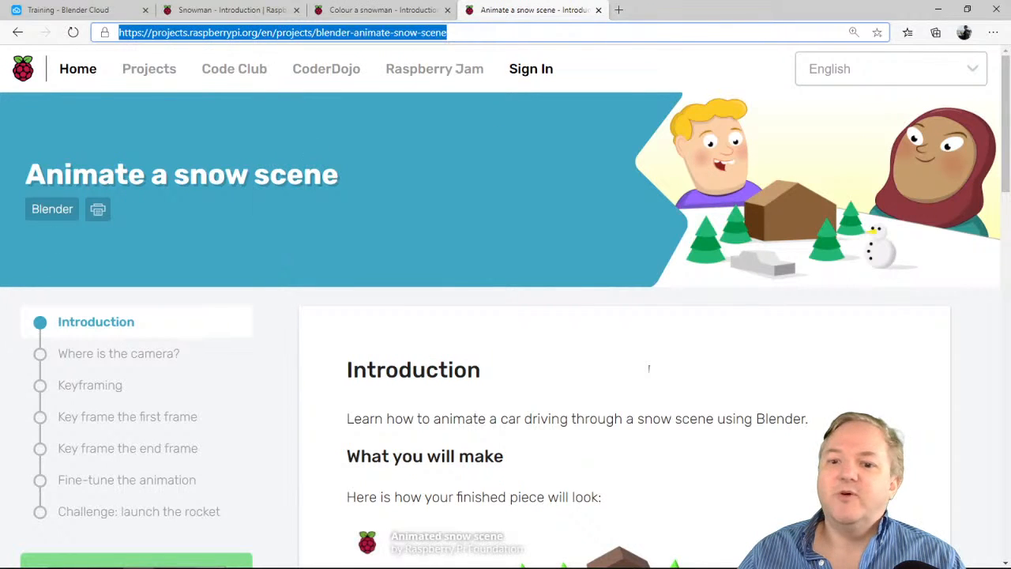
key(alt+Tab)
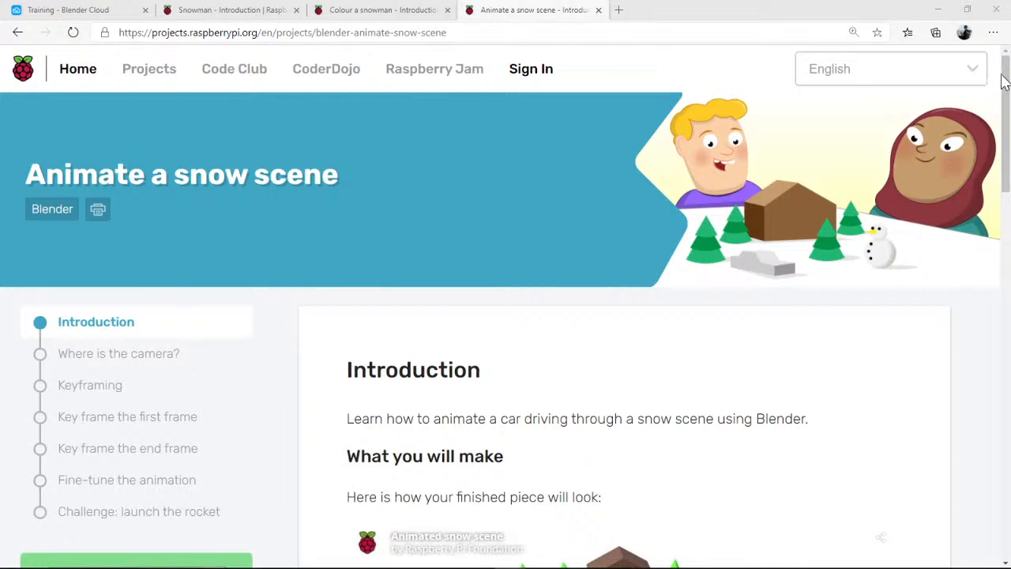
click(993, 32)
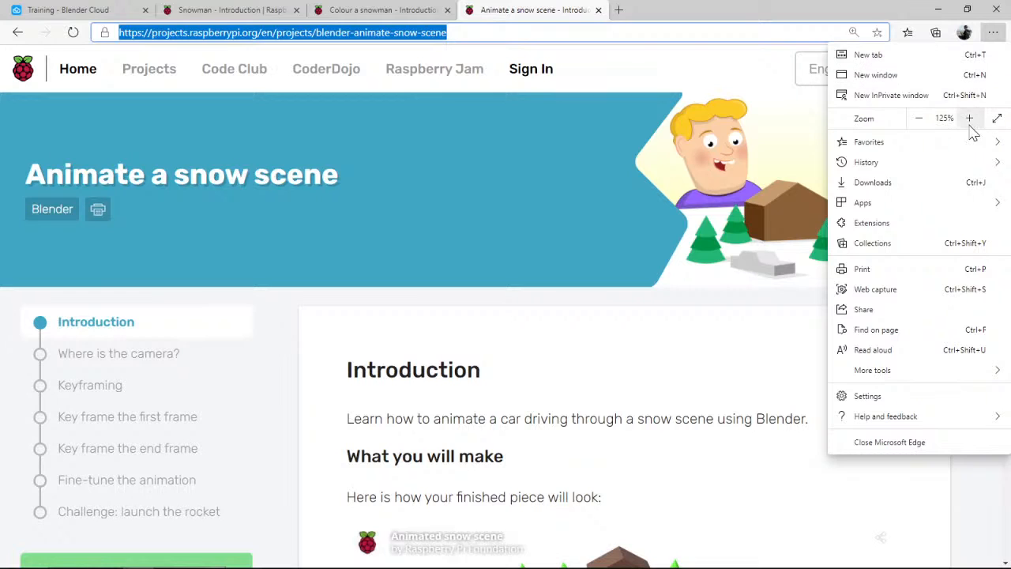
click(813, 3)
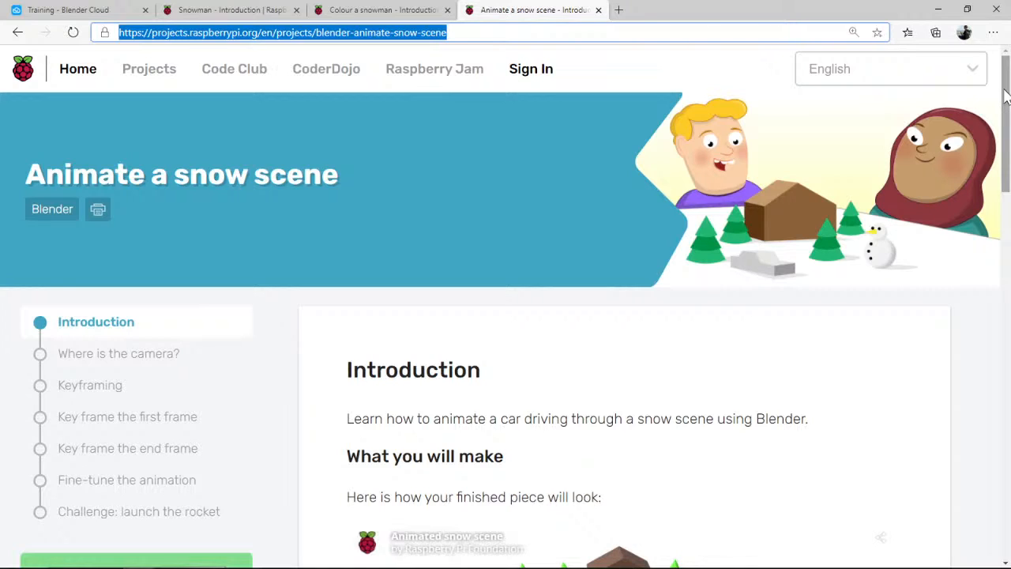
drag(1005, 95, 996, 78)
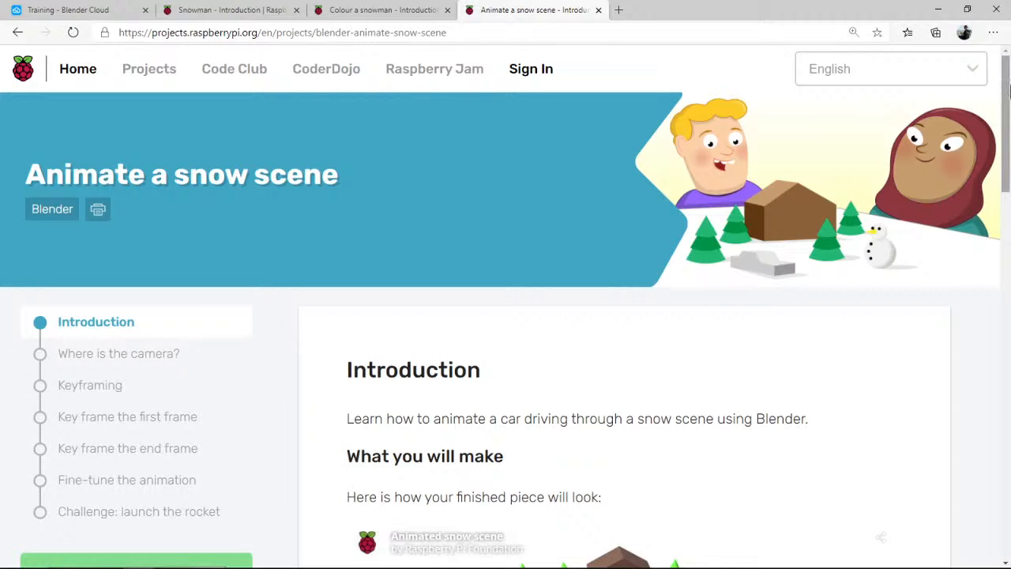
Play the Animated snow scene 3D preview in the project's introduction and rotate the view slightly
drag(1006, 94, 1006, 174)
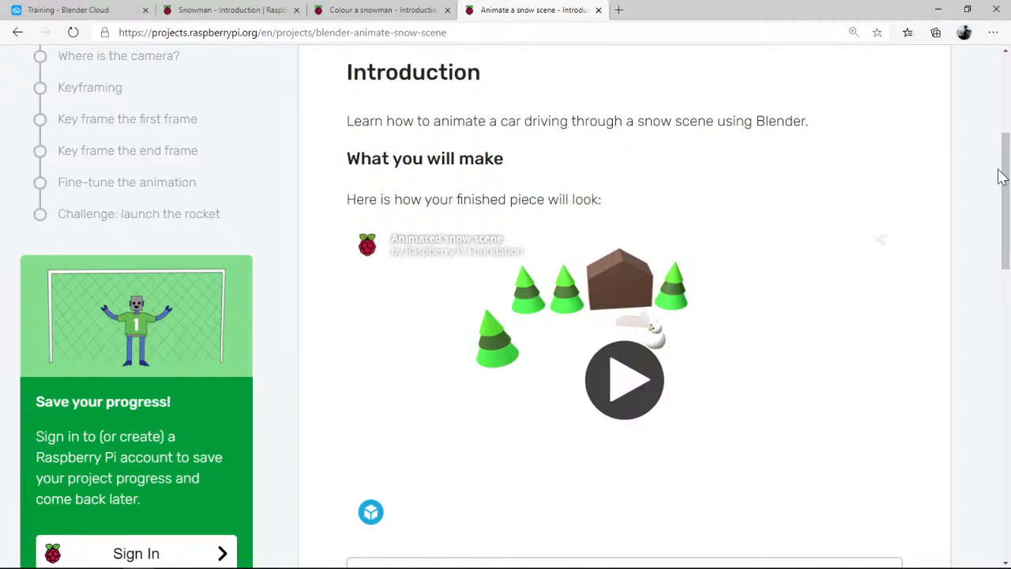
scroll(1001, 176, down, 1)
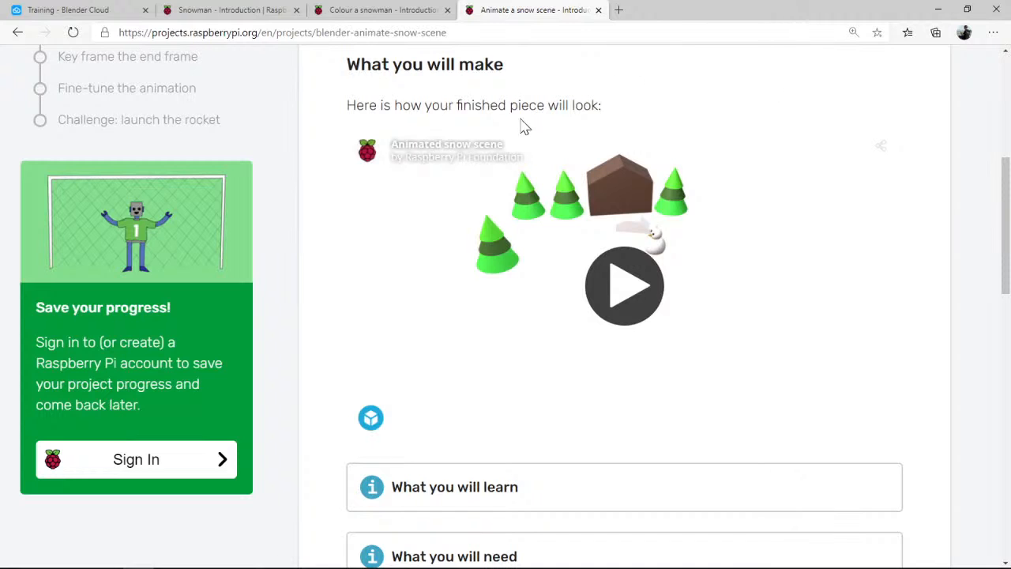
click(621, 291)
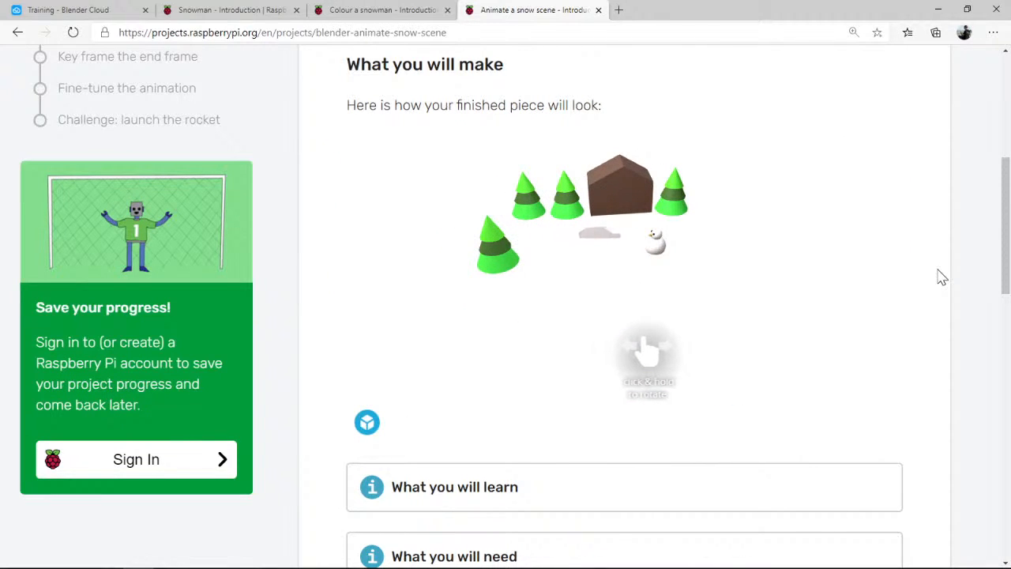
mouse_move(763, 287)
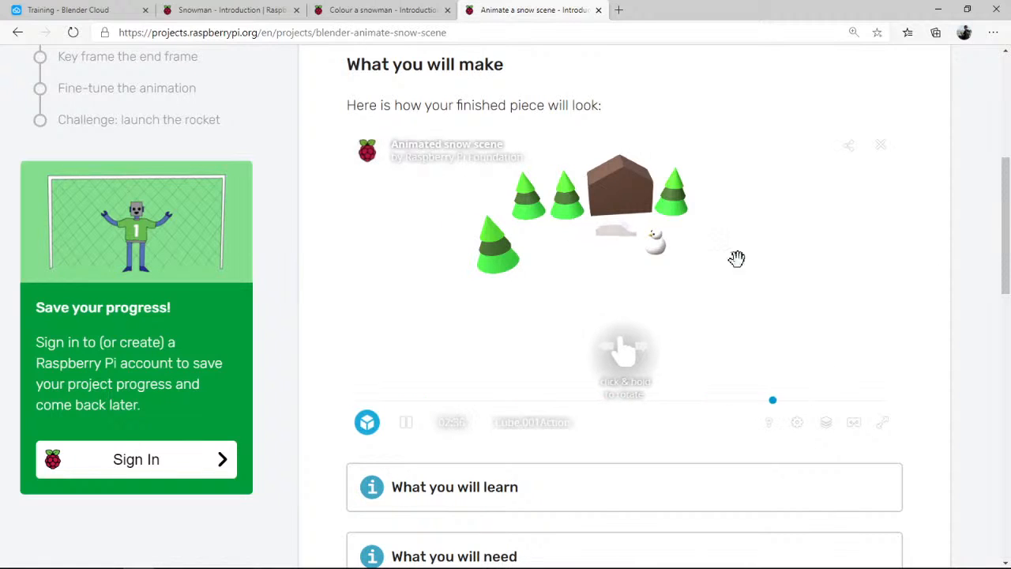
mouse_move(684, 255)
mouse_down()
mouse_move(677, 267)
mouse_move(589, 244)
mouse_move(692, 279)
mouse_move(724, 235)
mouse_move(758, 232)
mouse_move(587, 244)
mouse_move(692, 246)
mouse_up()
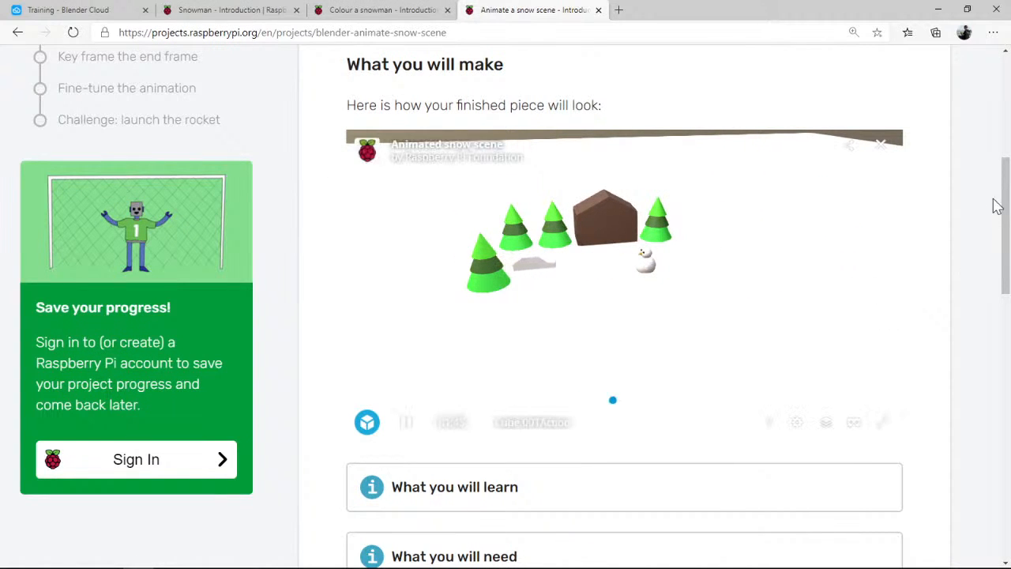
Expand the What you will learn and What you will need sections of the project introduction
drag(1004, 190, 975, 290)
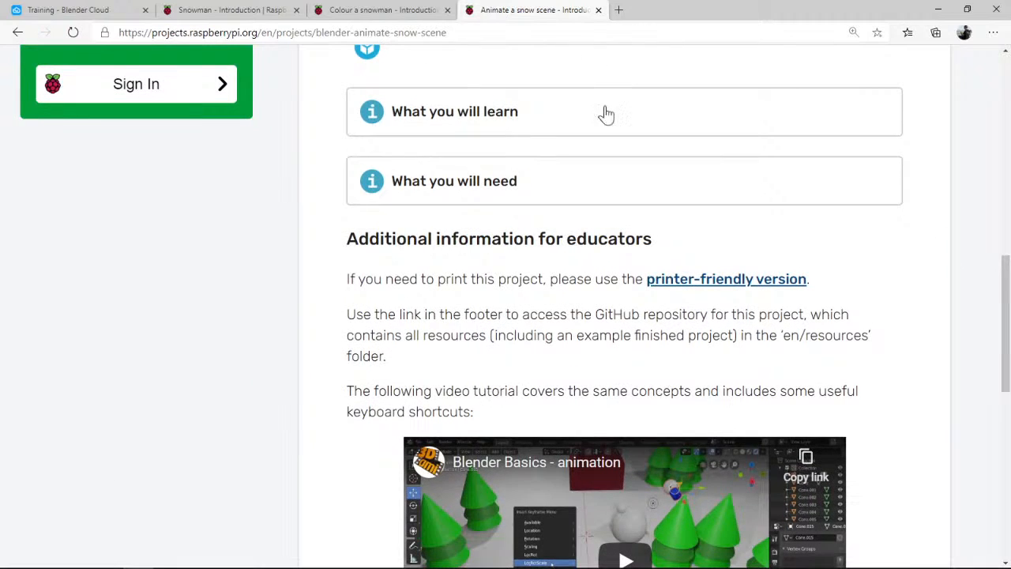
click(458, 114)
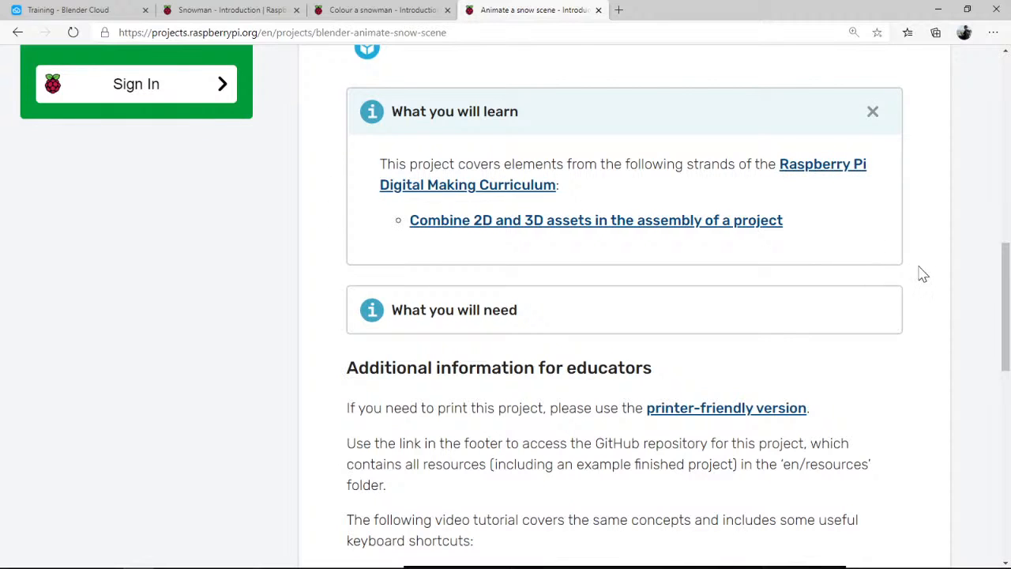
drag(1002, 276, 999, 327)
click(643, 120)
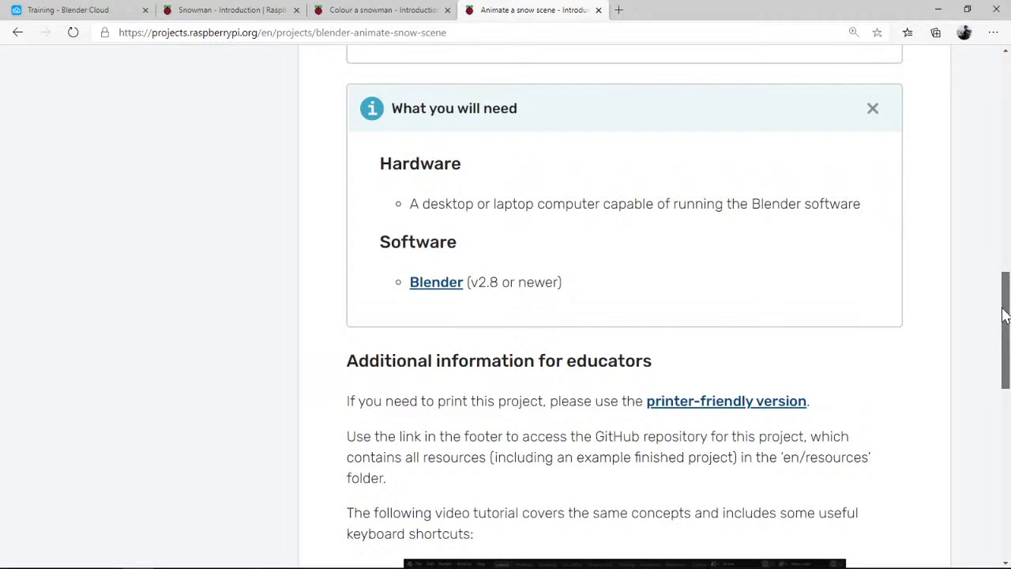
Review the educator information and license sections, then continue to the project's "Where is the camera?" page
drag(1004, 313, 999, 379)
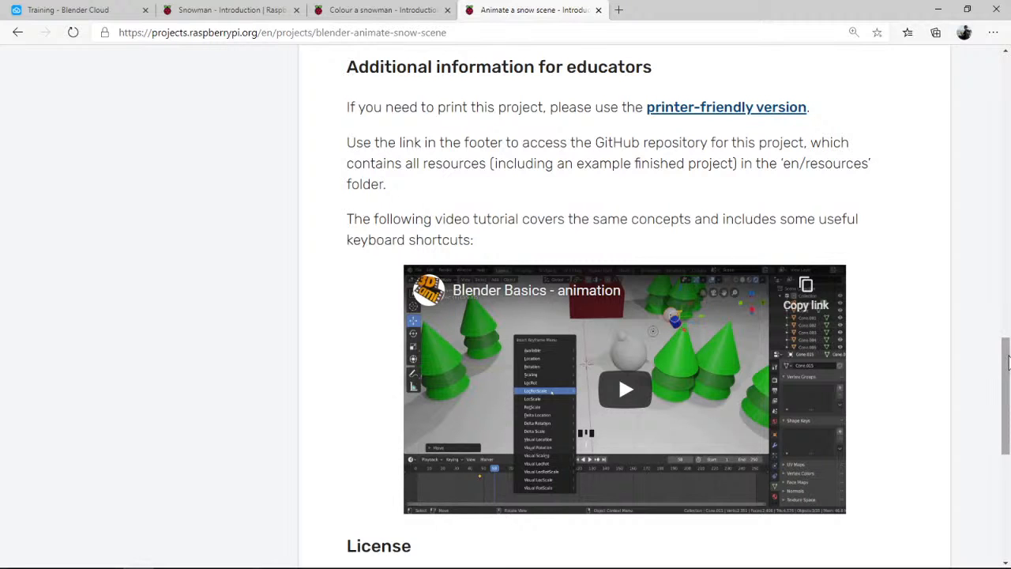
drag(1007, 362, 1001, 430)
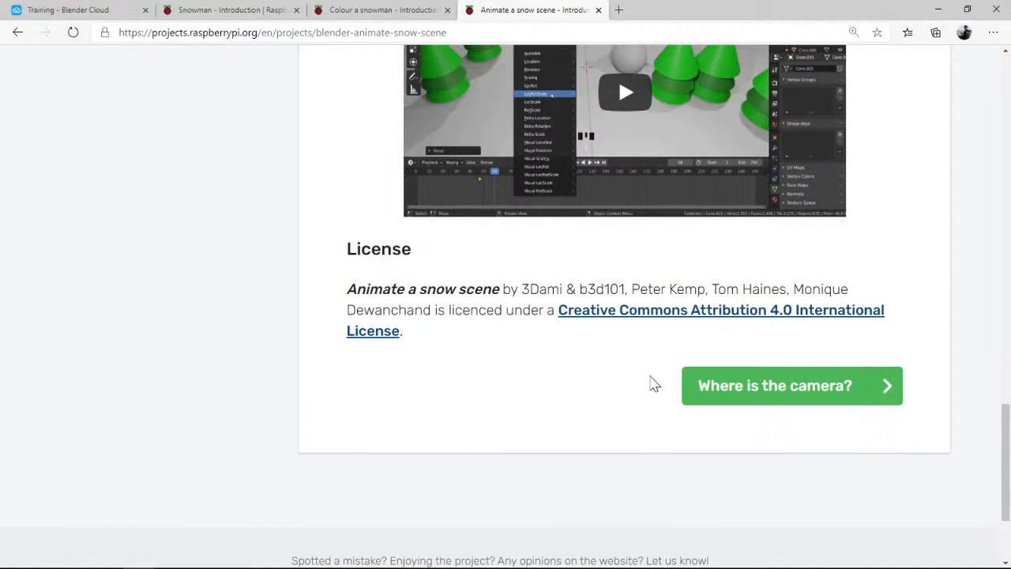
click(747, 392)
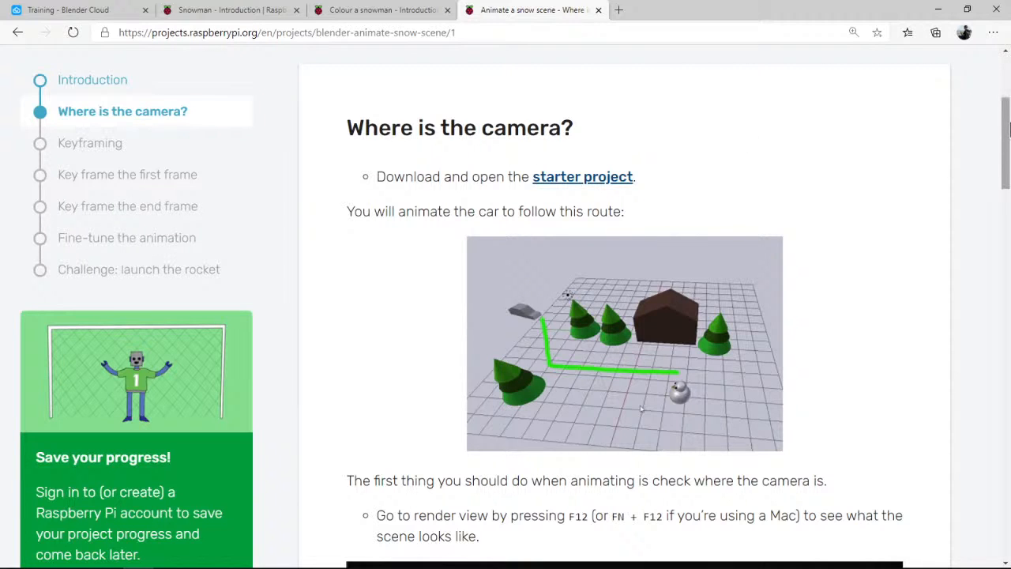
Switch to Blender, view the whole snowman and house scene, and close the program to return to the project page
scroll(1006, 126, down, 1)
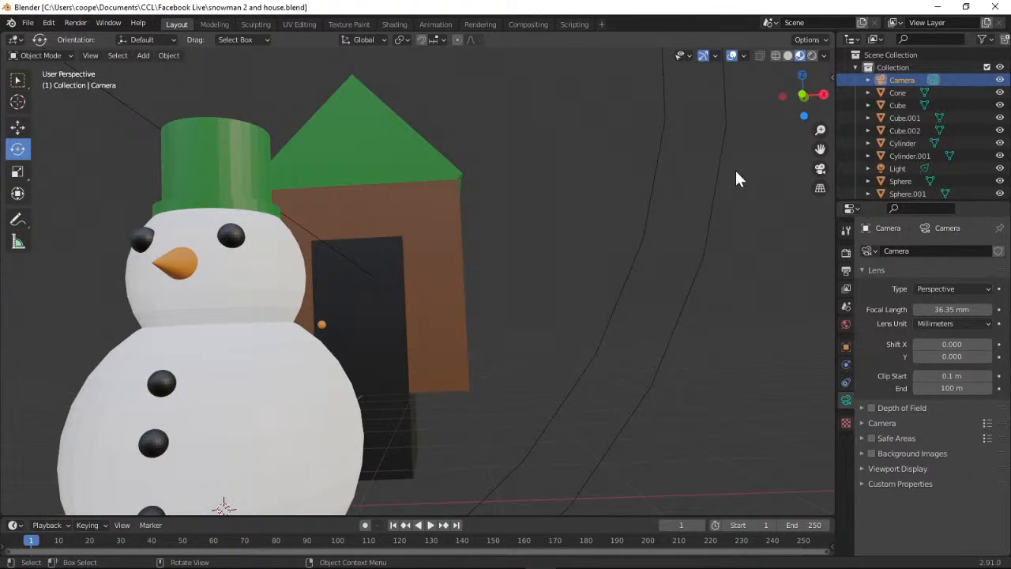
drag(820, 131, 821, 237)
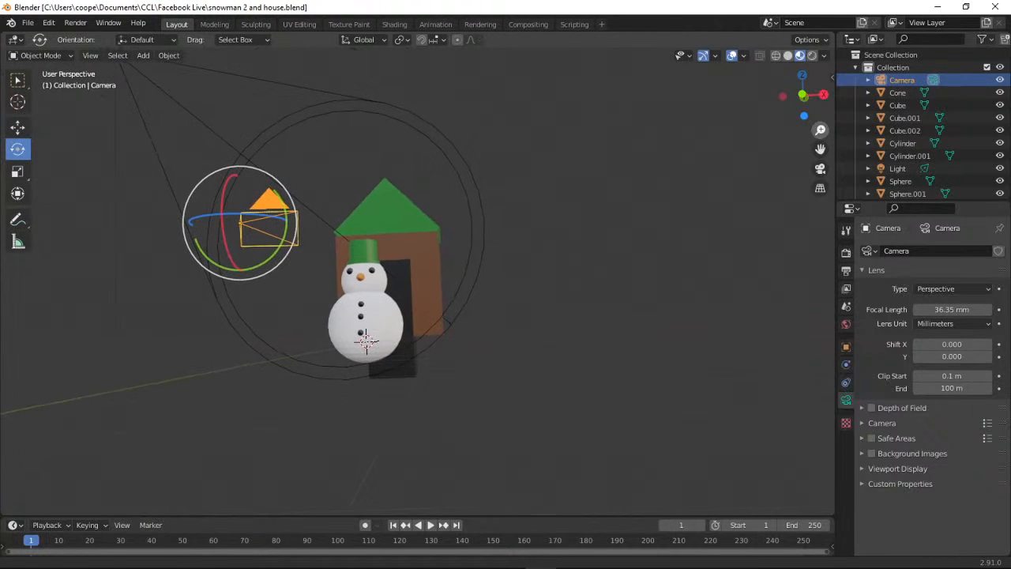
click(993, 6)
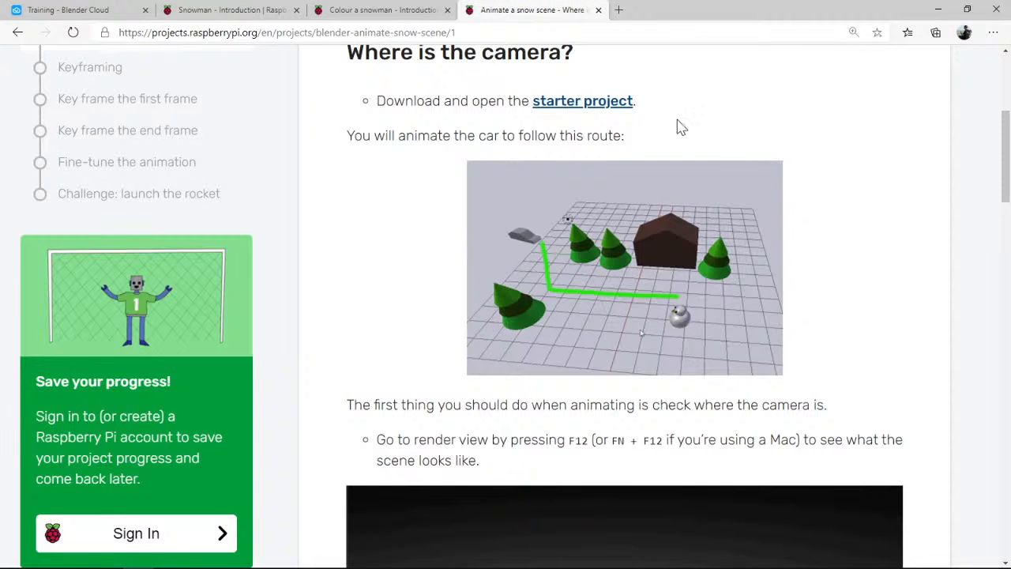
Download the Where is the camera? starter project, saving a copy as snow-scene-starter (2).blend in C:\temp
click(620, 109)
click(624, 115)
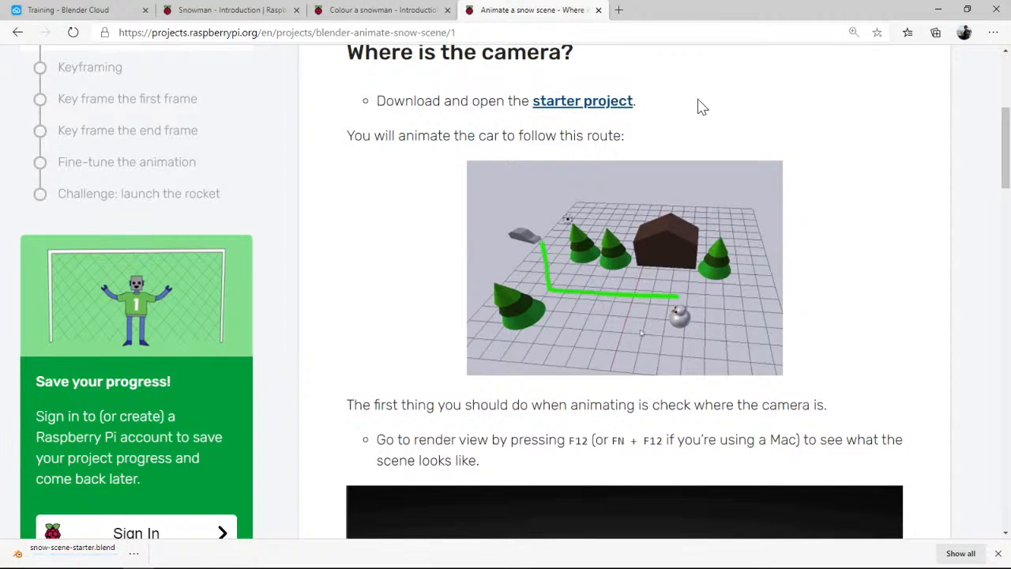
click(626, 108)
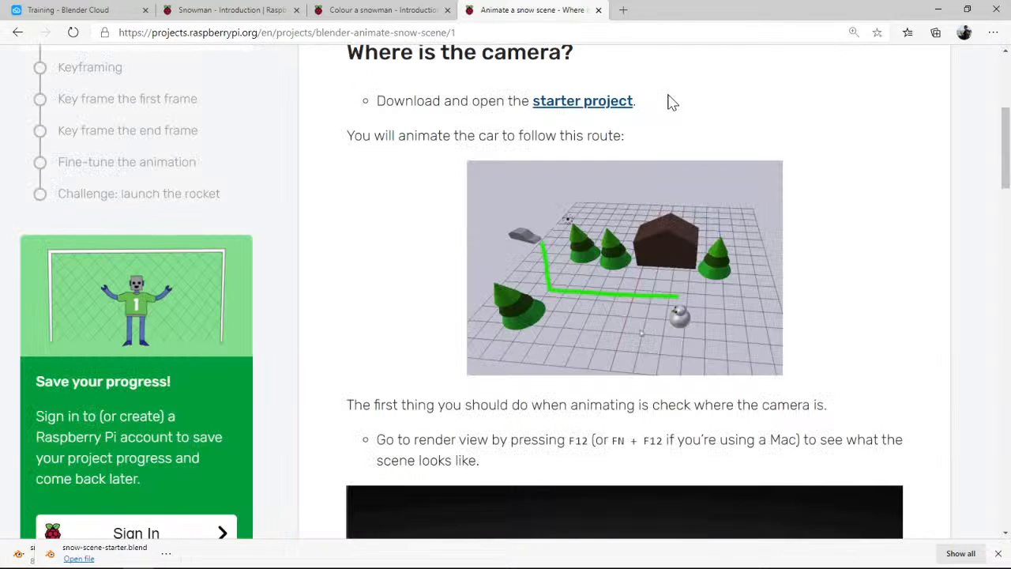
click(615, 111)
right_click(616, 111)
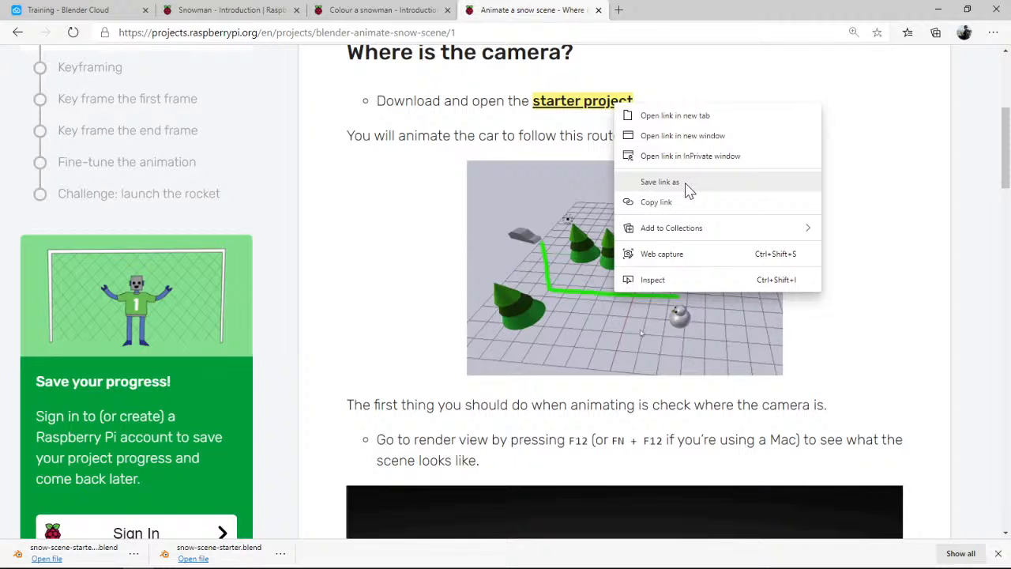
click(684, 182)
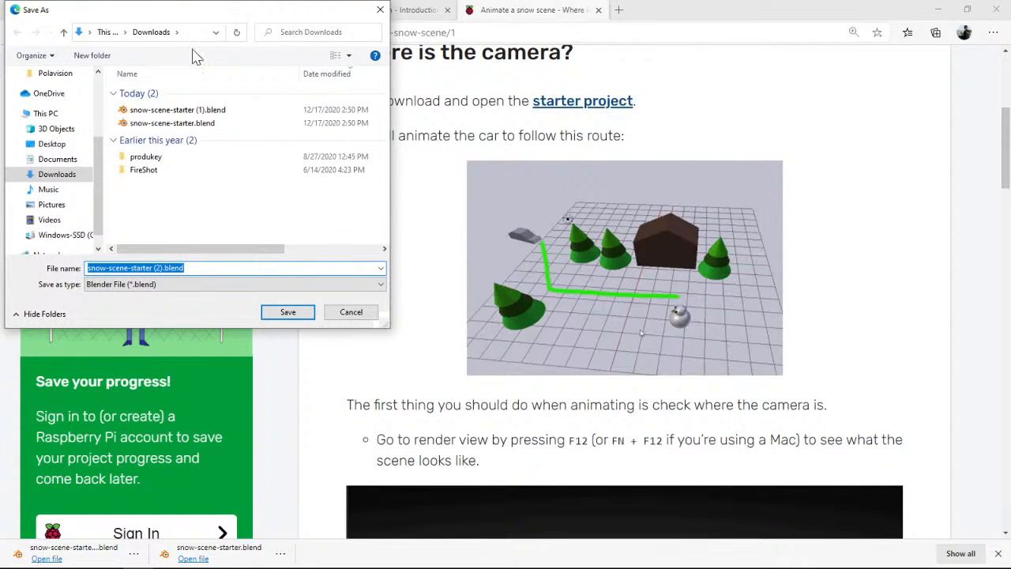
drag(201, 20, 0, 19)
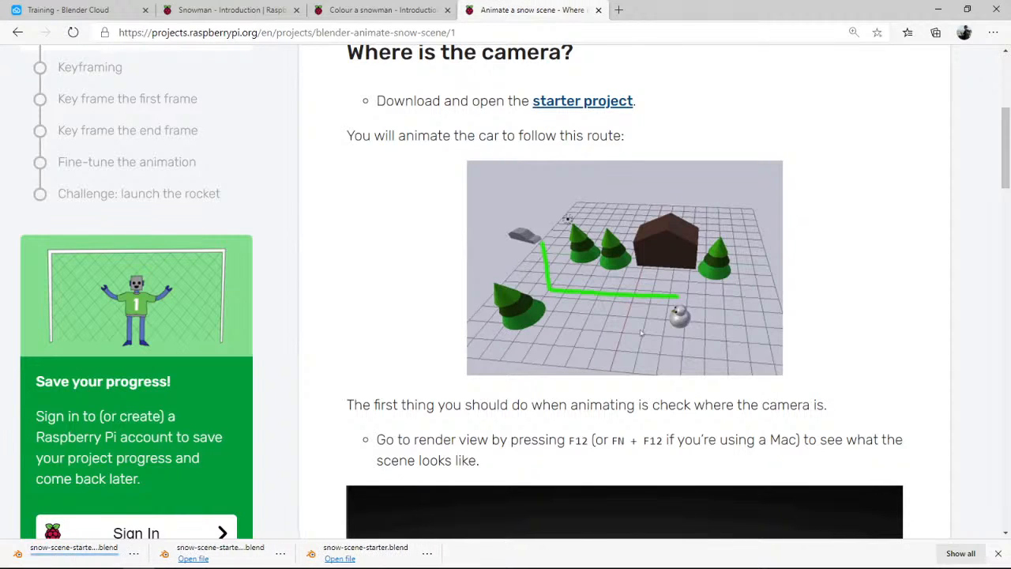
Open the downloaded snow-scene-starter (2).blend in a maximized Blender window, and start a new General file
click(103, 559)
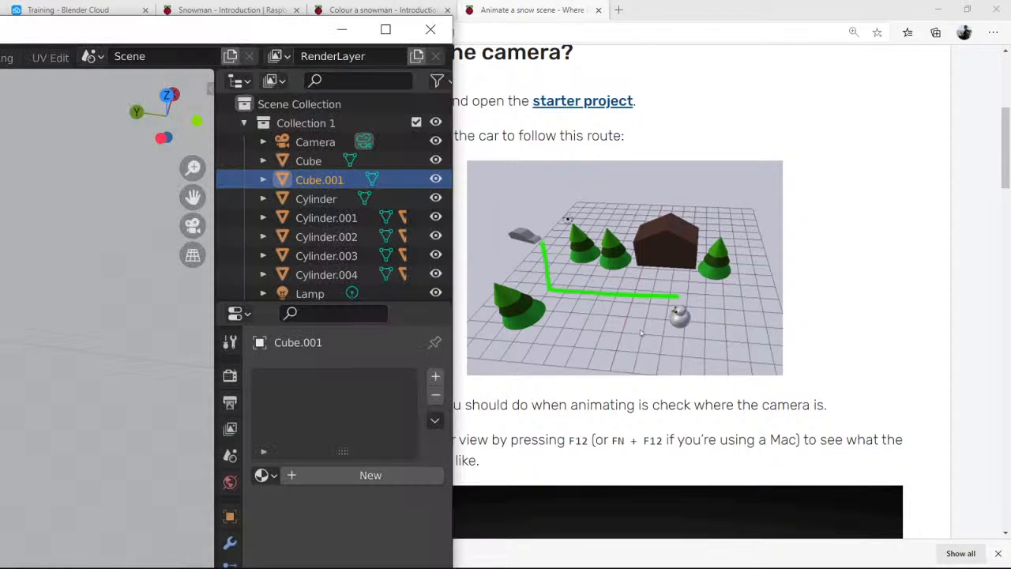
drag(0, 30, 98, 1)
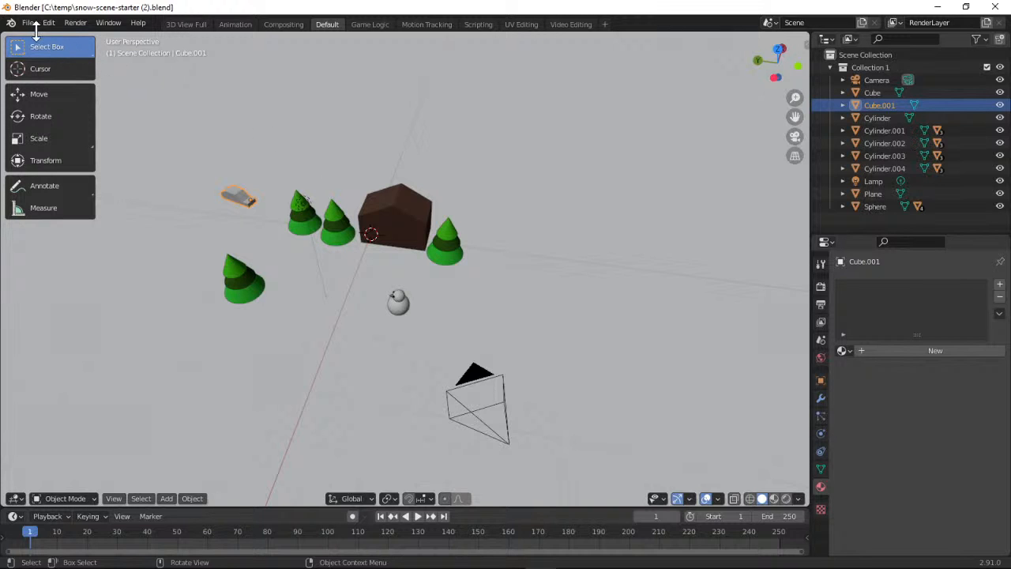
click(34, 26)
mouse_move(45, 36)
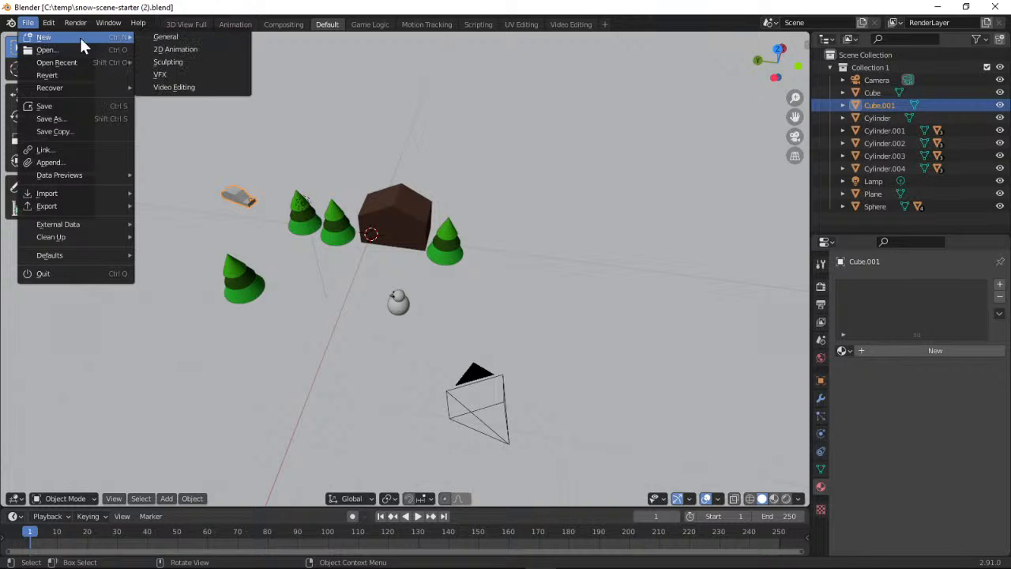
click(165, 37)
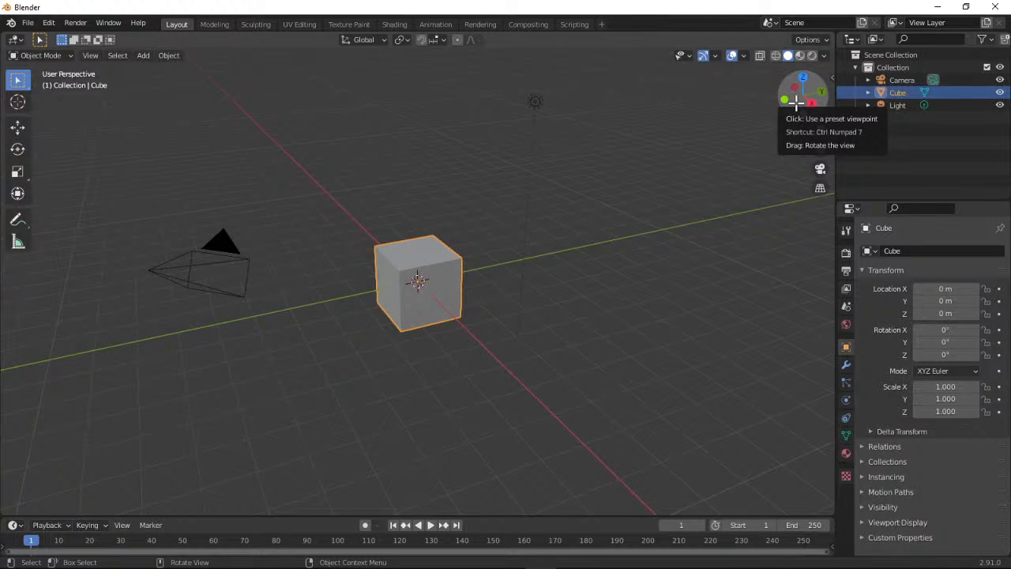
Inspect the default cube from a rotated perspective and from the top, right and back preset viewpoints
drag(795, 102, 763, 124)
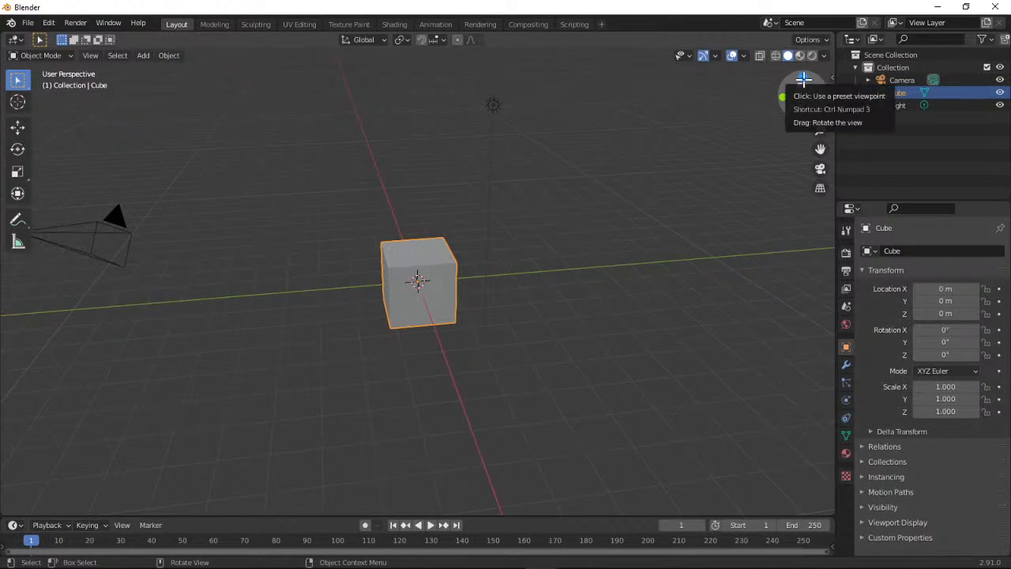
click(804, 77)
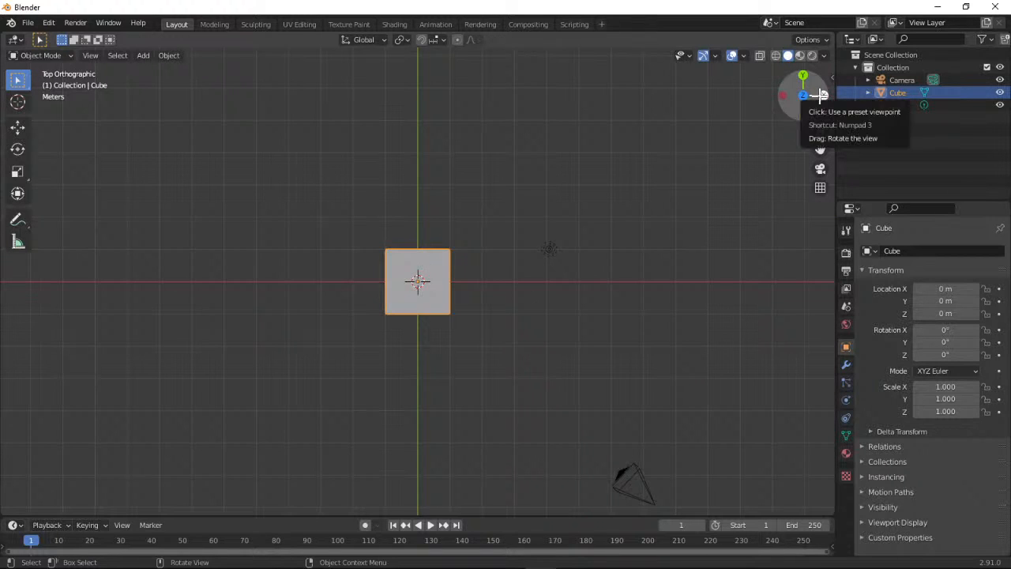
click(822, 94)
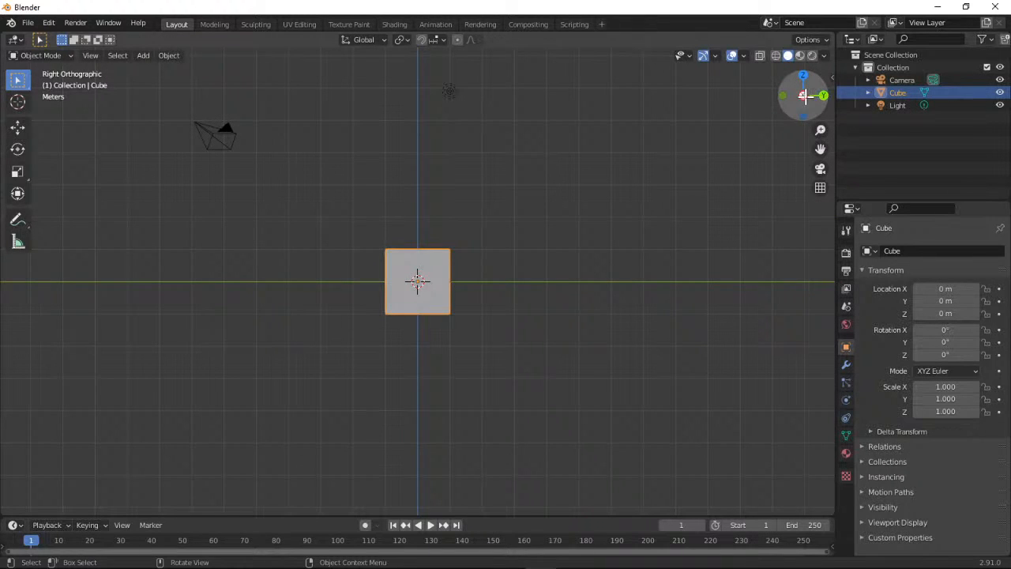
click(823, 95)
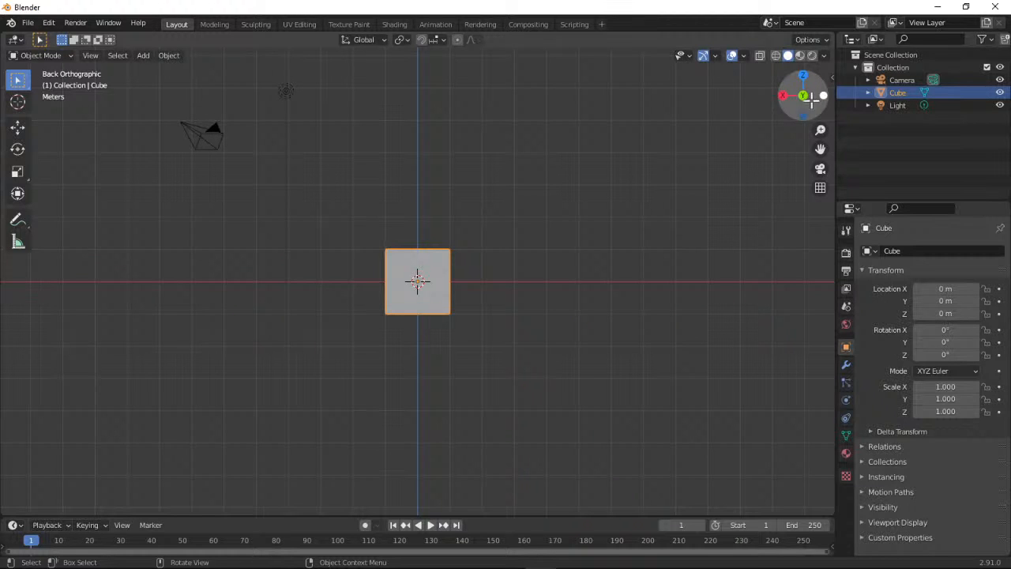
drag(811, 98, 789, 101)
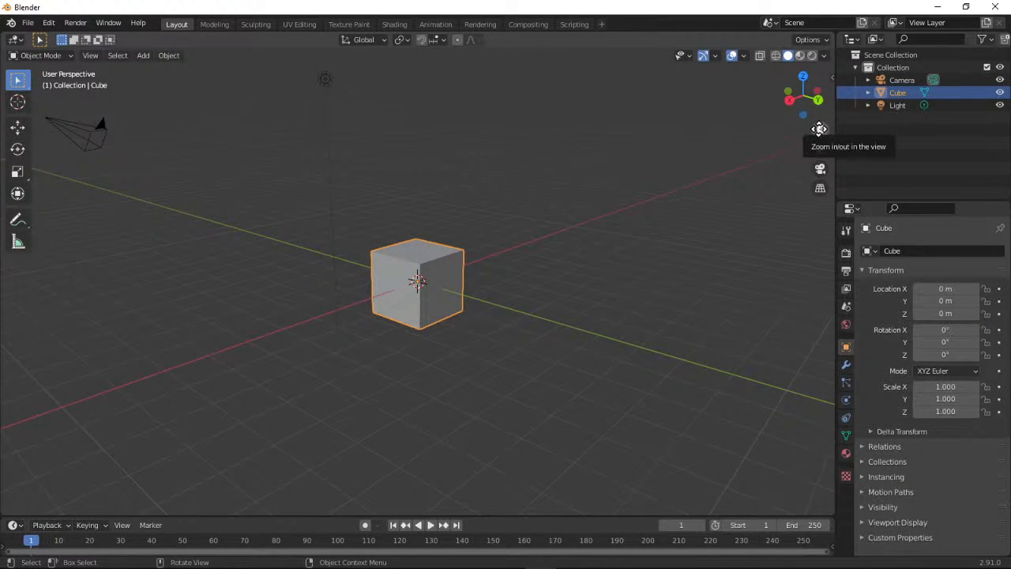
Demonstrate zooming and panning around the cube, and toggle the camera view on and off
drag(819, 129, 818, 130)
drag(820, 130, 861, 184)
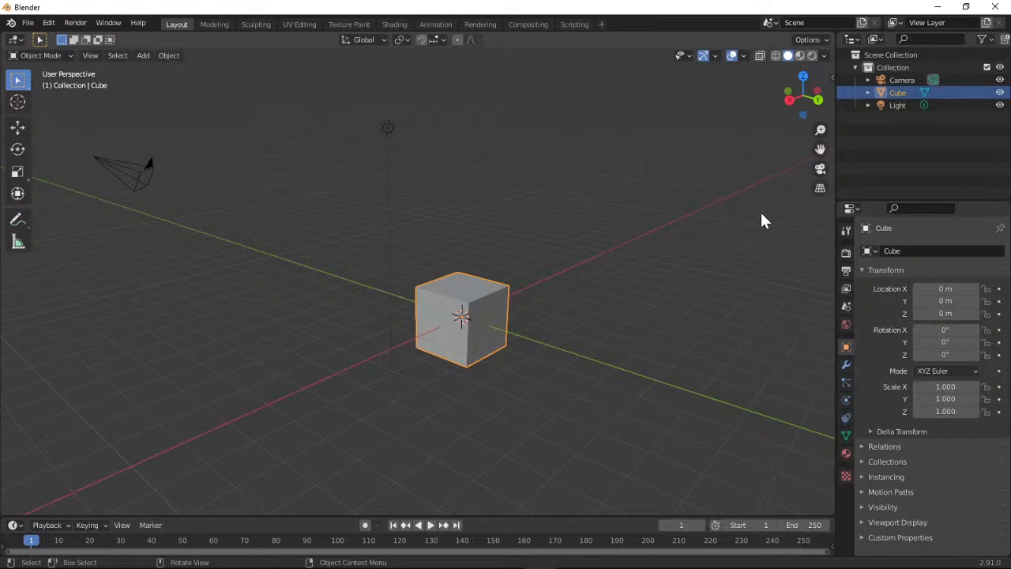
click(817, 169)
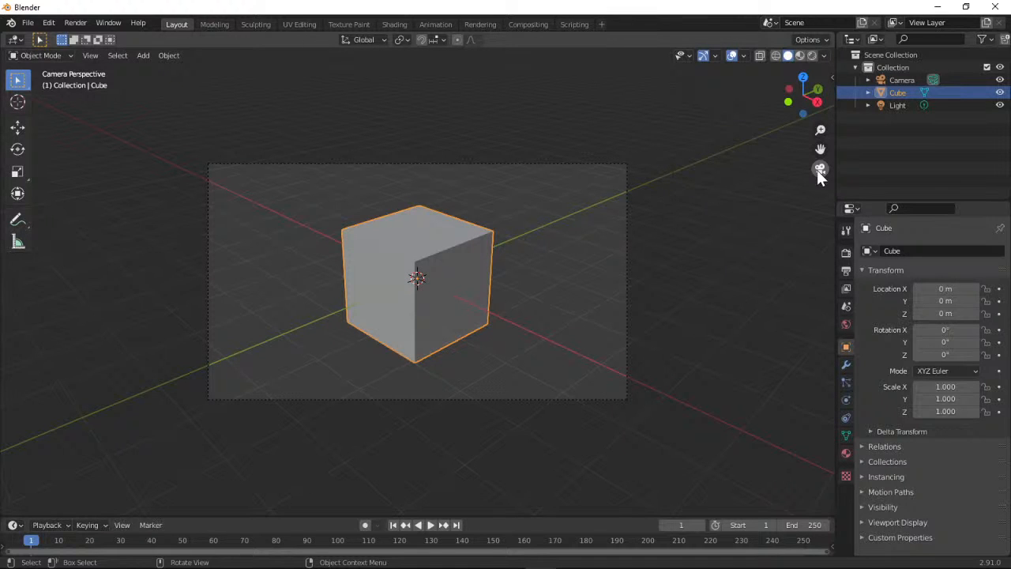
click(819, 169)
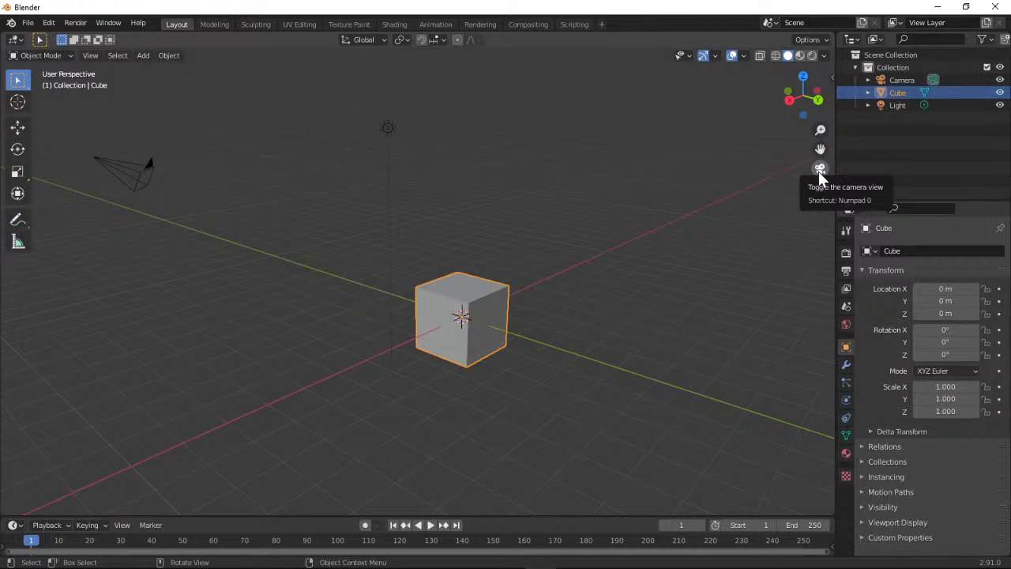
Show the cube in wireframe and solid shading, finishing with material preview shading
click(774, 56)
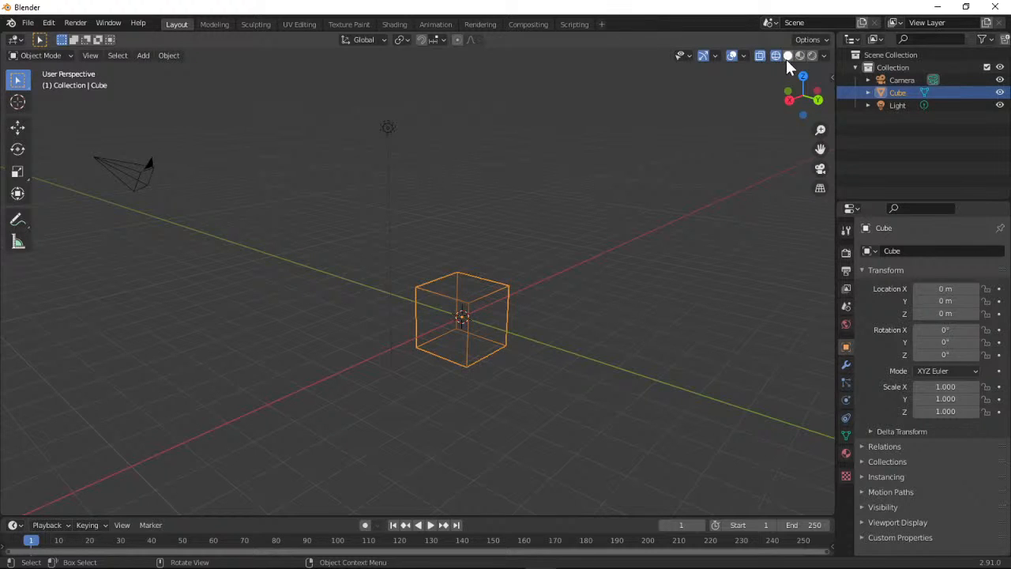
click(788, 57)
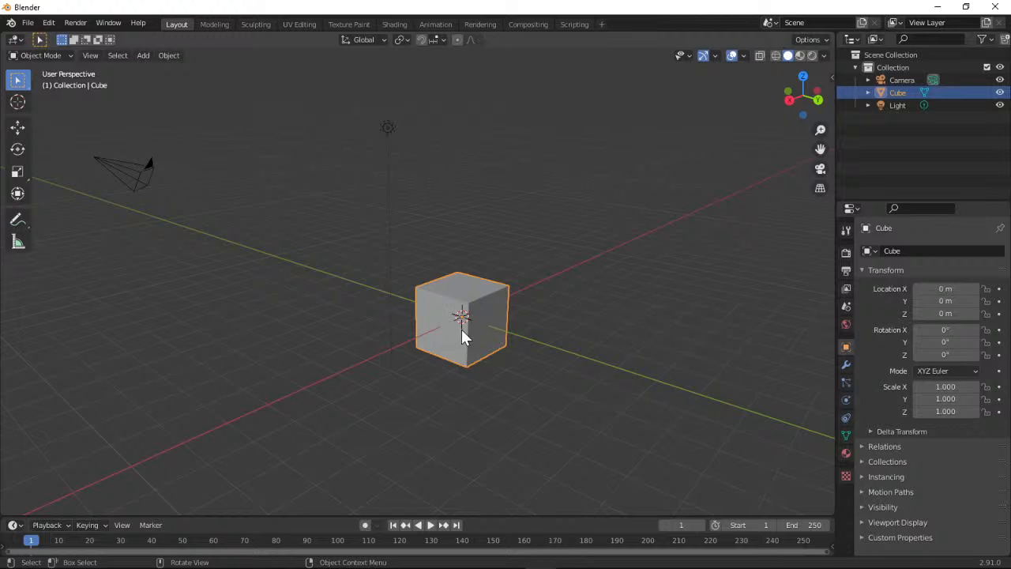
click(799, 57)
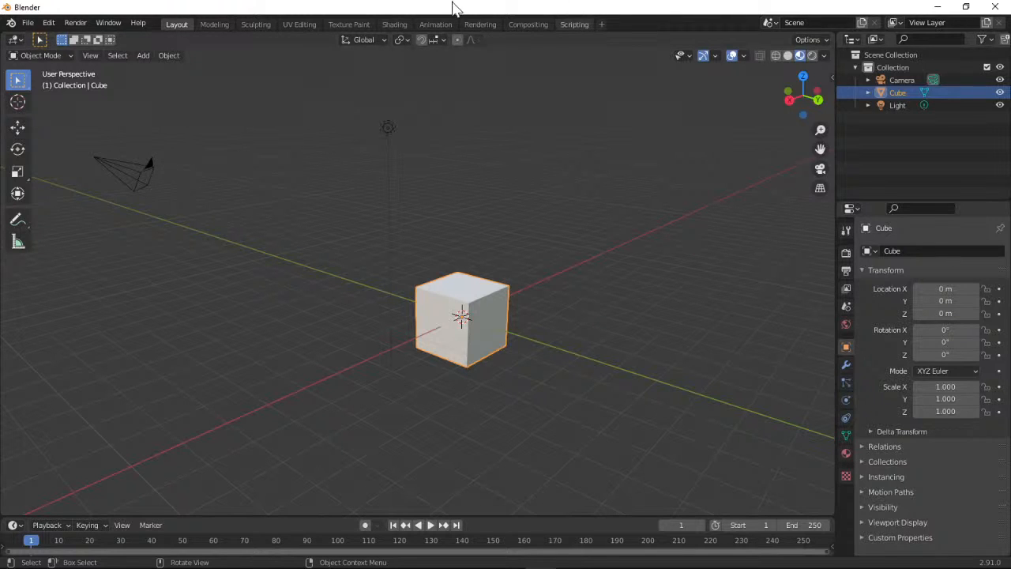
click(28, 23)
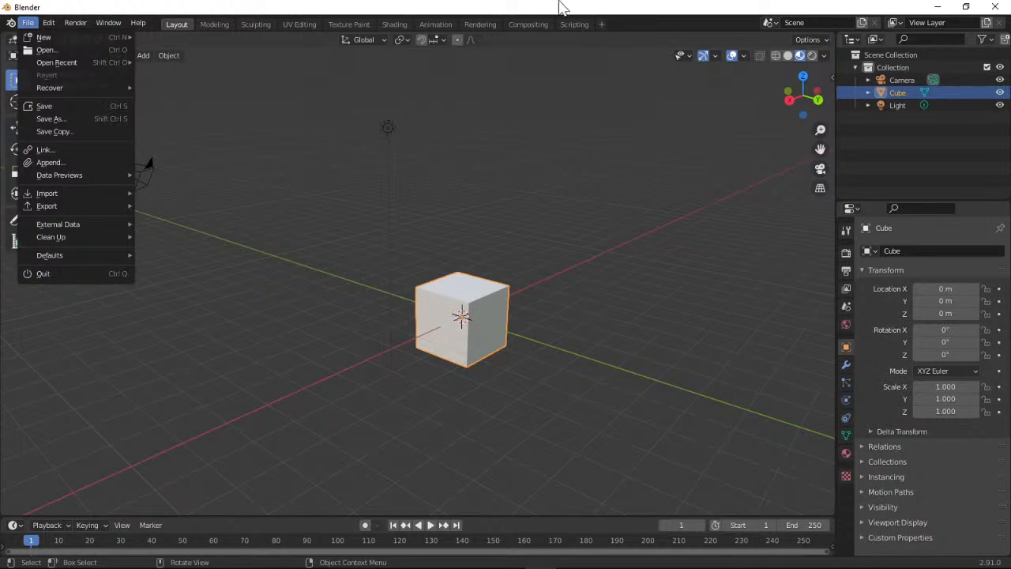
click(30, 23)
click(33, 20)
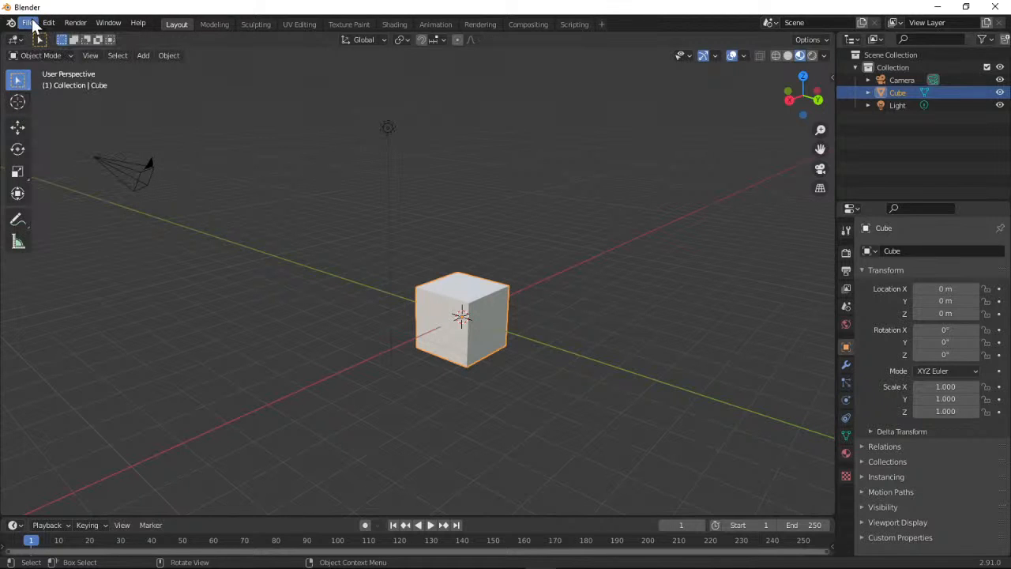
Move the default cube scene's window aside and reopen the downloaded snow-scene-starter (2).blend from the browser in a maximized Blender window
drag(445, 4, 0, 119)
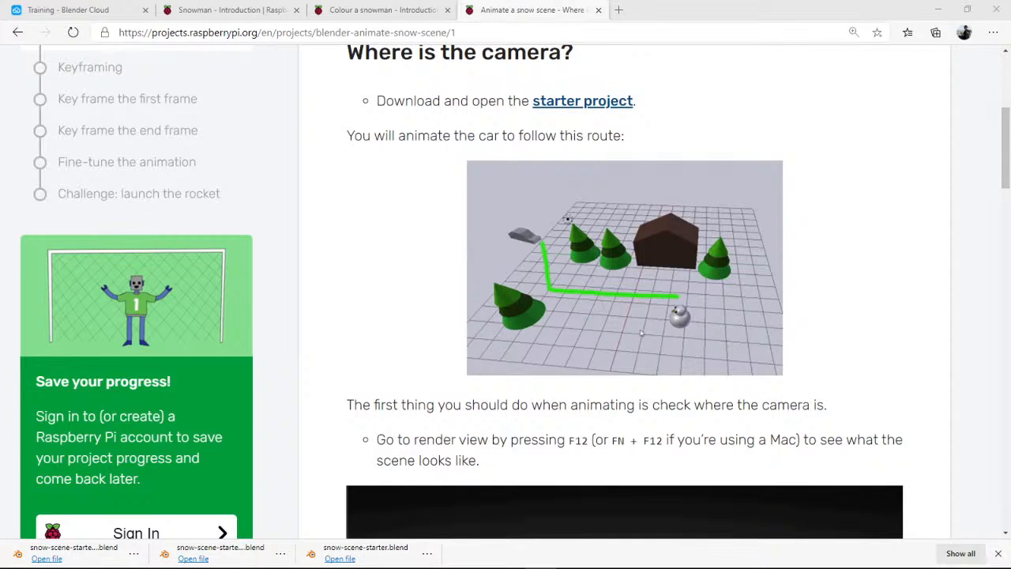
click(641, 332)
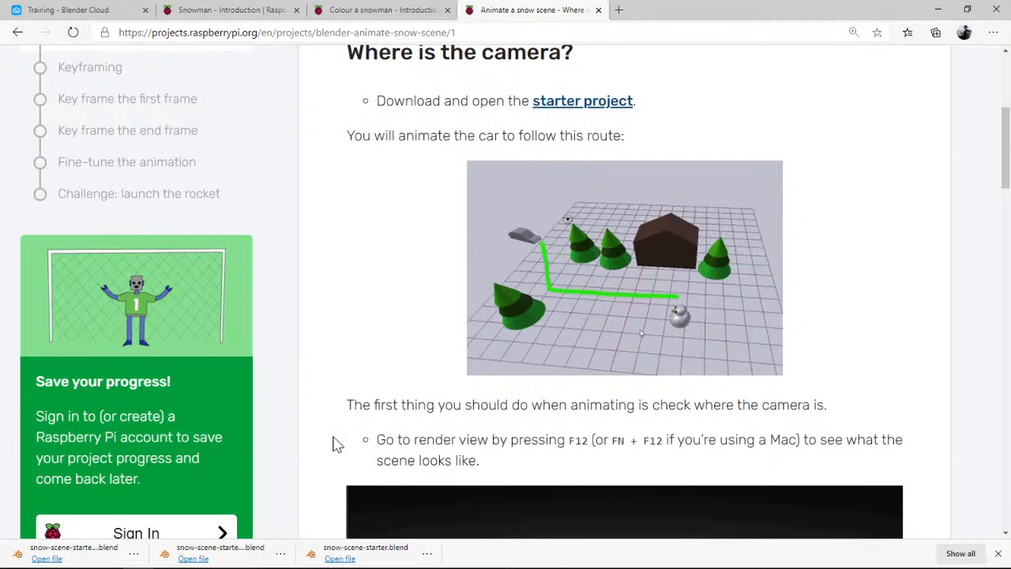
click(48, 558)
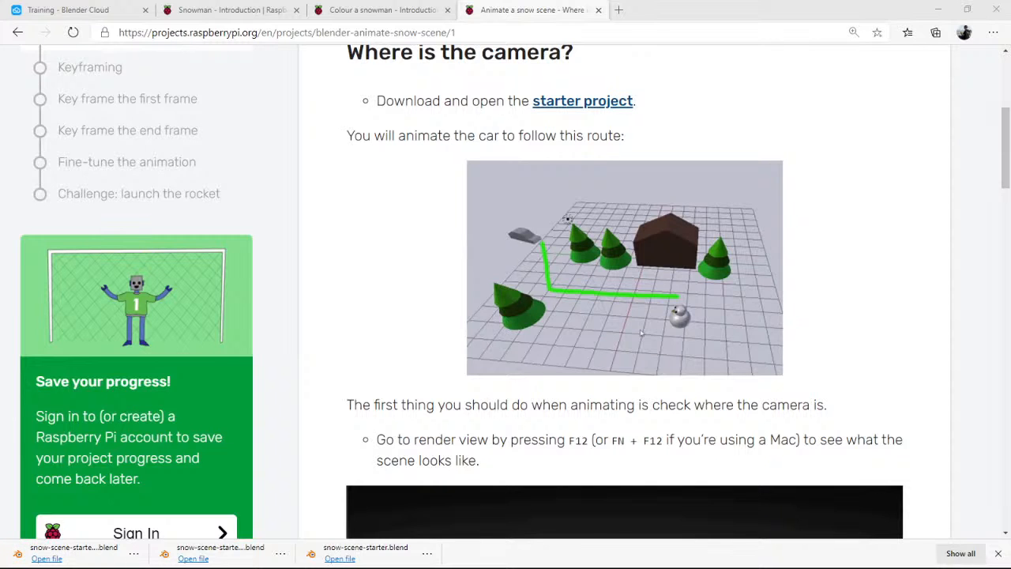
drag(0, 36, 431, 1)
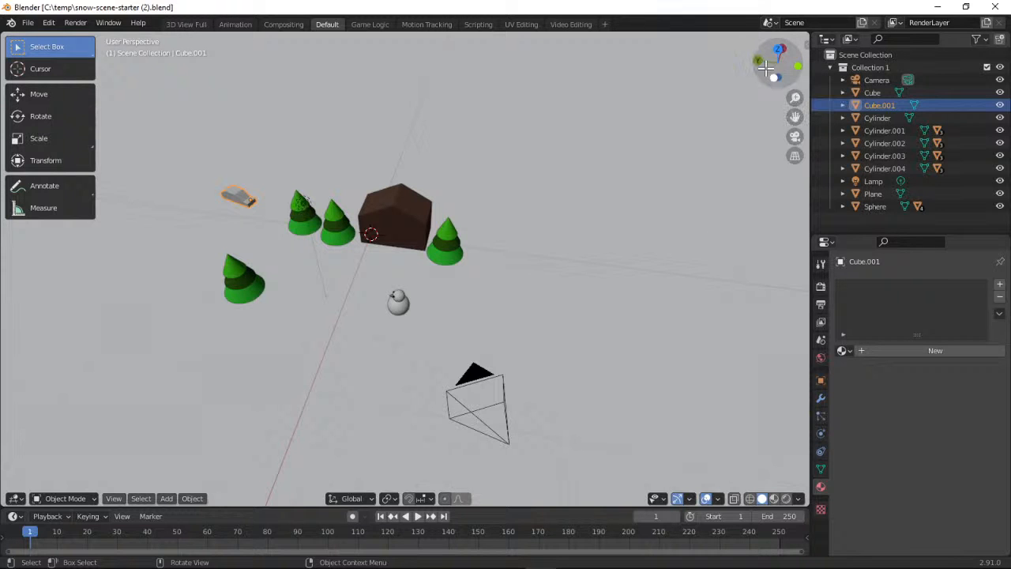
Examine the snow scene's layout from a different angle and check its framing through the camera
drag(765, 67, 361, 137)
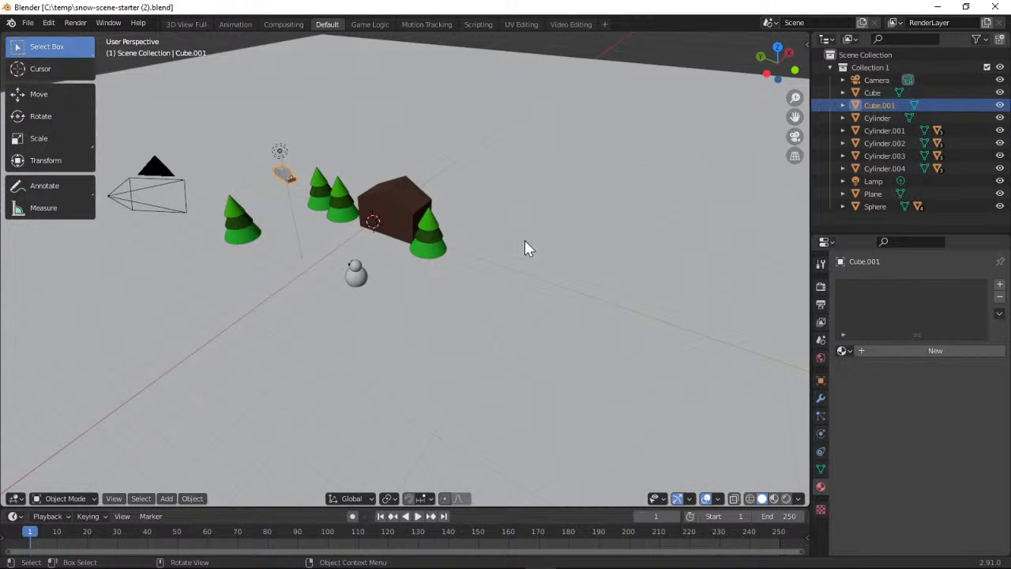
drag(794, 117, 828, 146)
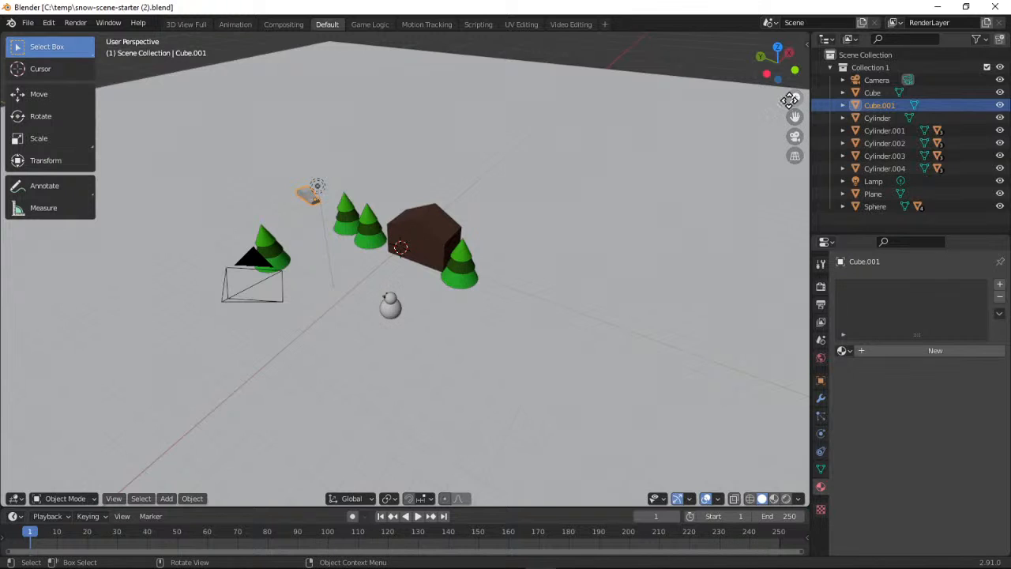
mouse_move(794, 98)
mouse_down()
mouse_move(793, 72)
mouse_move(793, 96)
mouse_up()
click(794, 136)
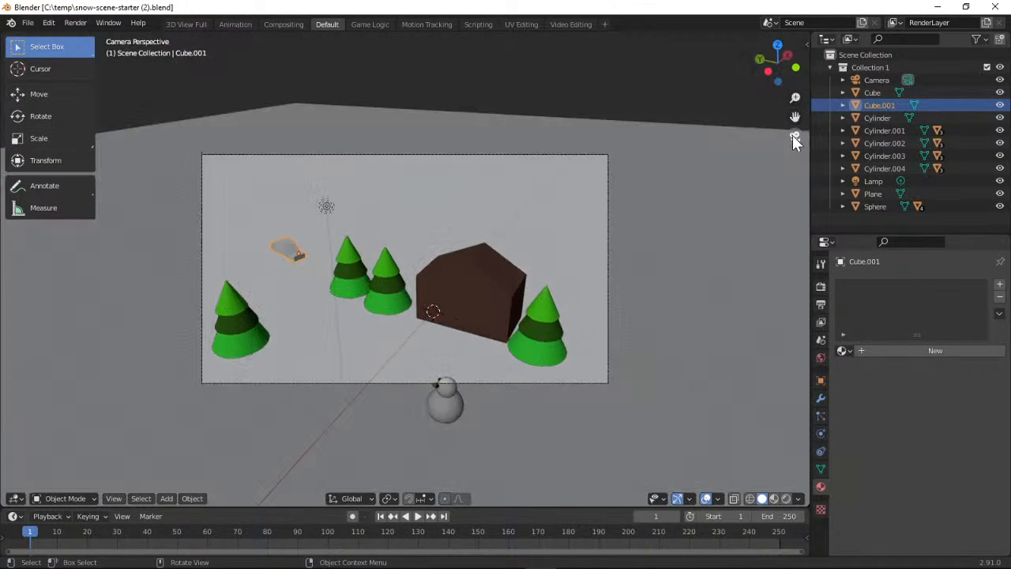
click(793, 136)
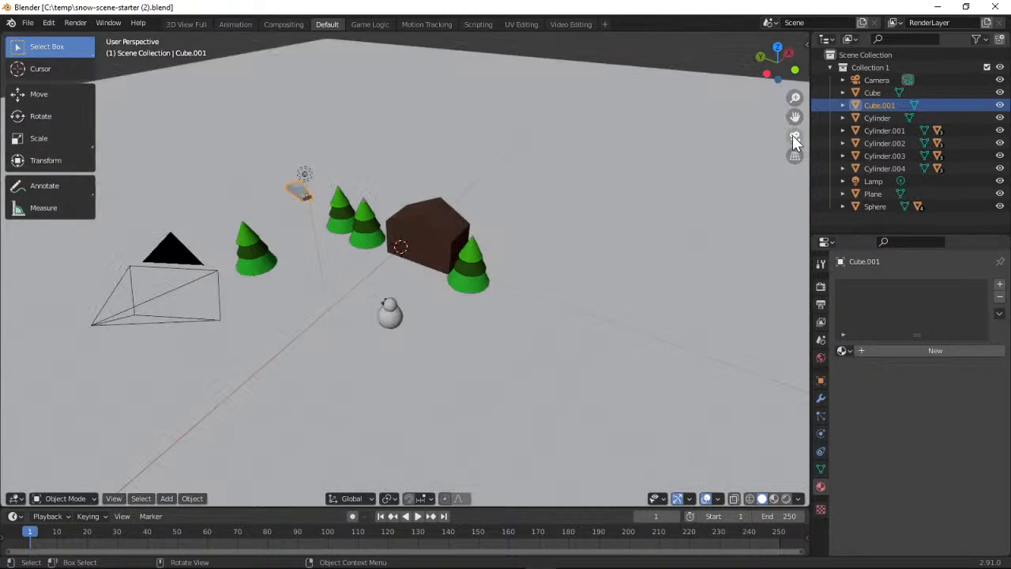
Minimize Blender and read the project page's instructions on rendering the scene to check the camera position
click(936, 11)
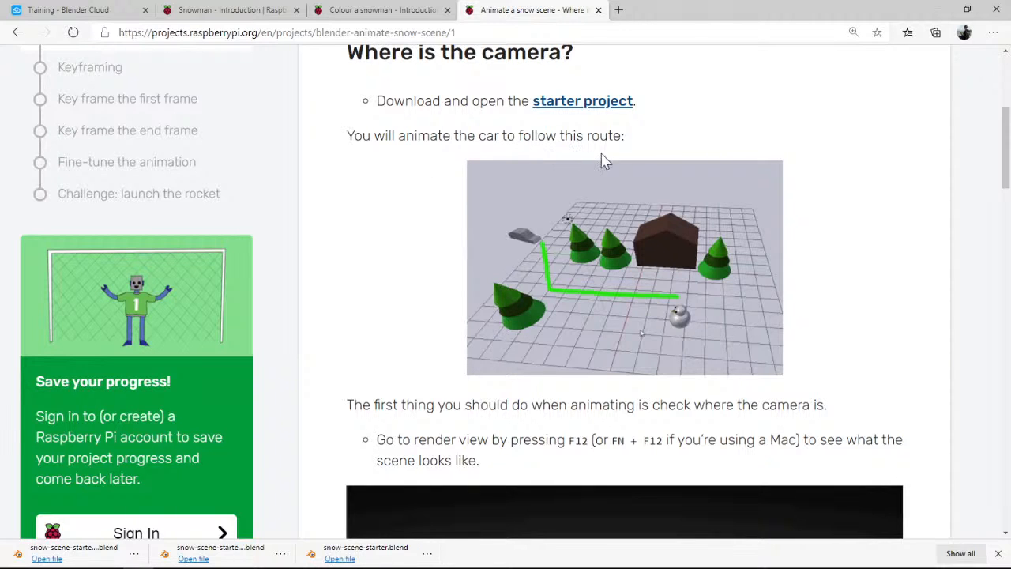
scroll(873, 273, down, 4)
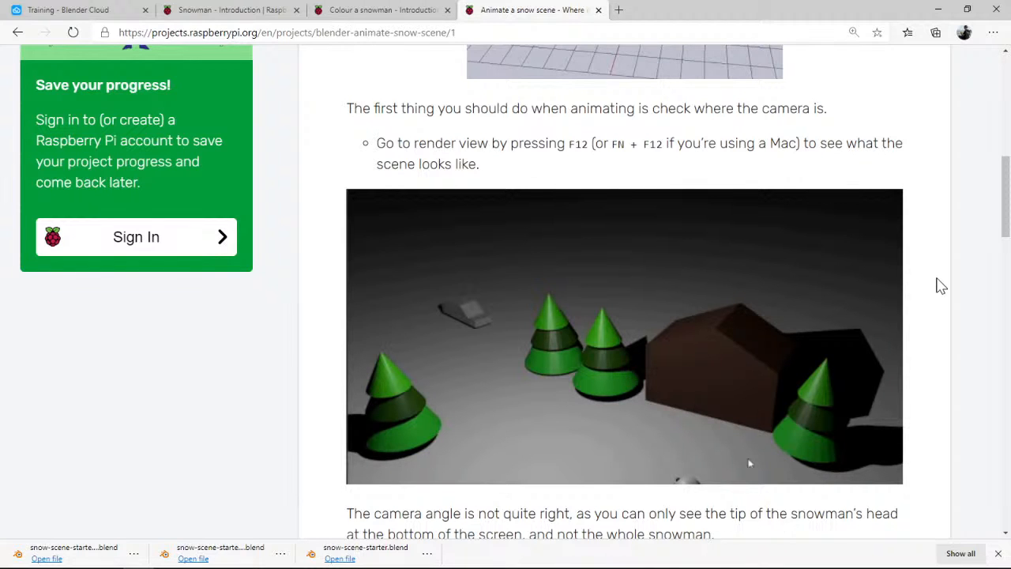
Switch to Blender, render the current frame of the snow scene and examine the whole rendered image
key(alt+Tab)
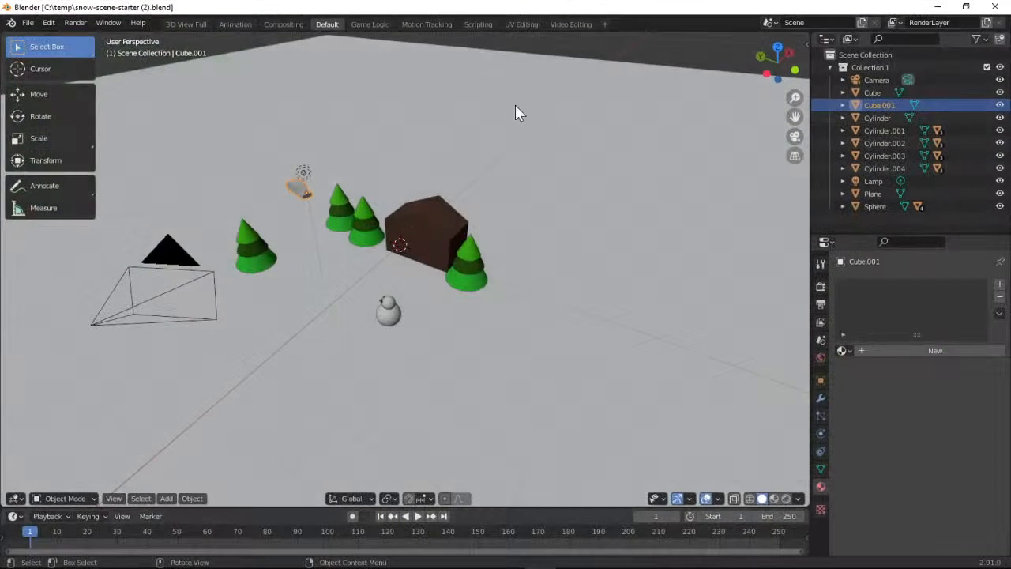
click(75, 23)
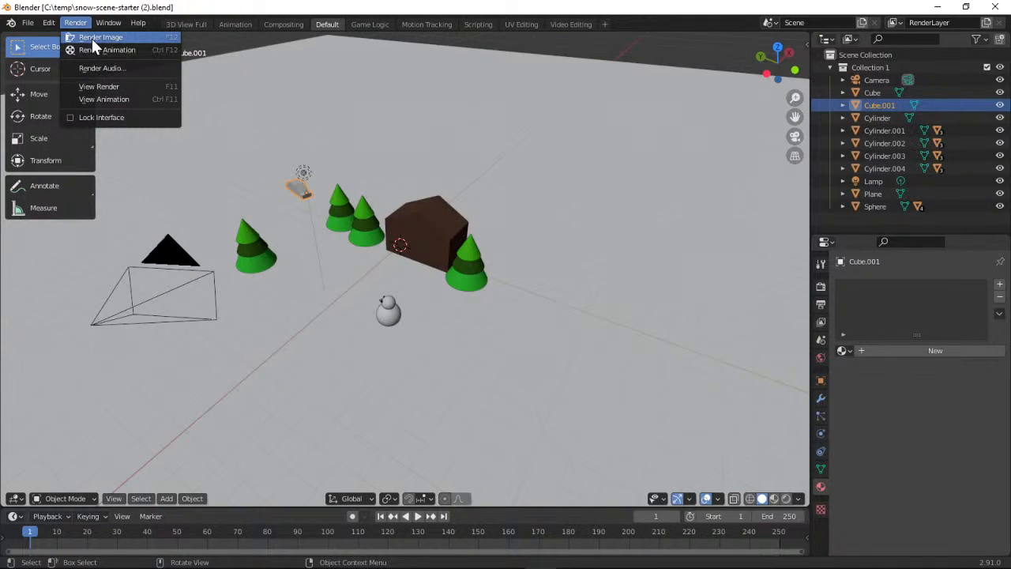
click(91, 38)
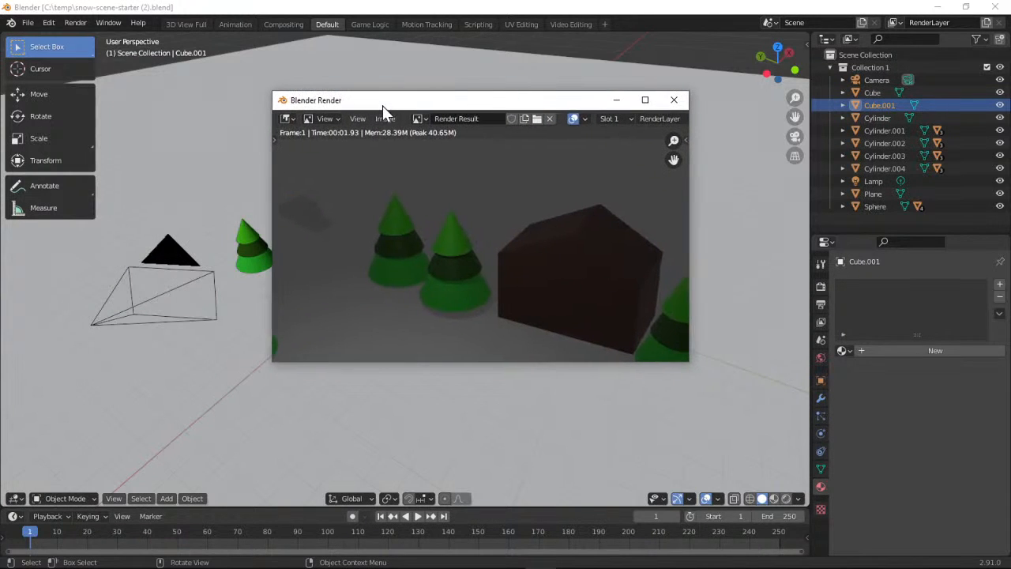
drag(670, 144, 670, 188)
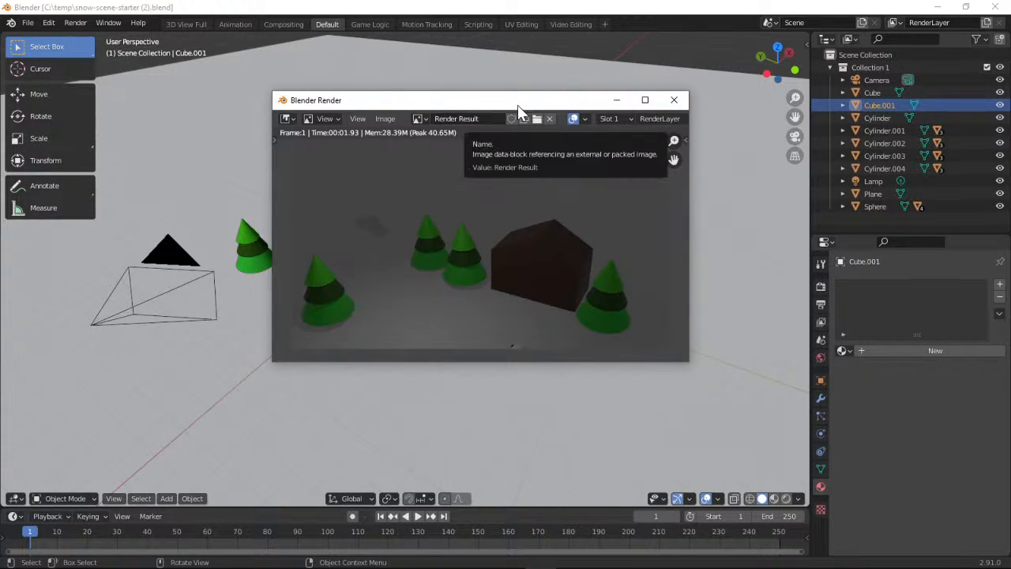
drag(517, 103, 479, 103)
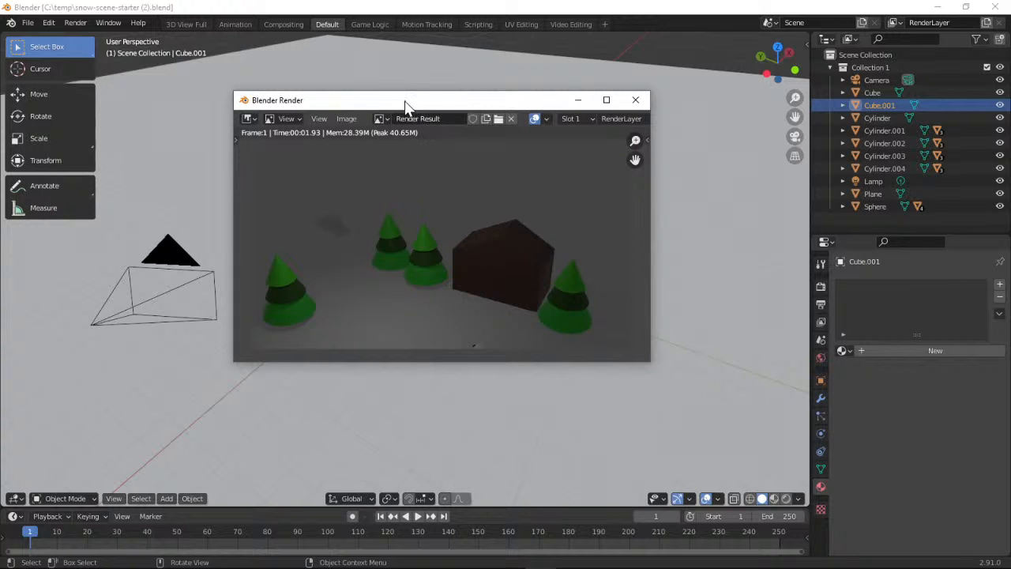
Look at the file format options for saving the render as an image, leave without saving and close the render window
click(348, 120)
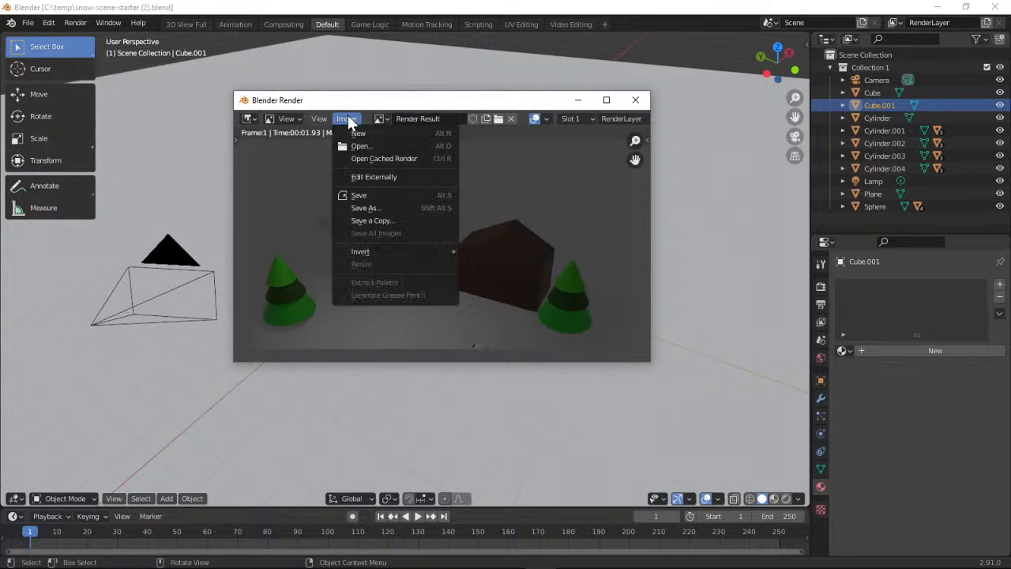
click(397, 208)
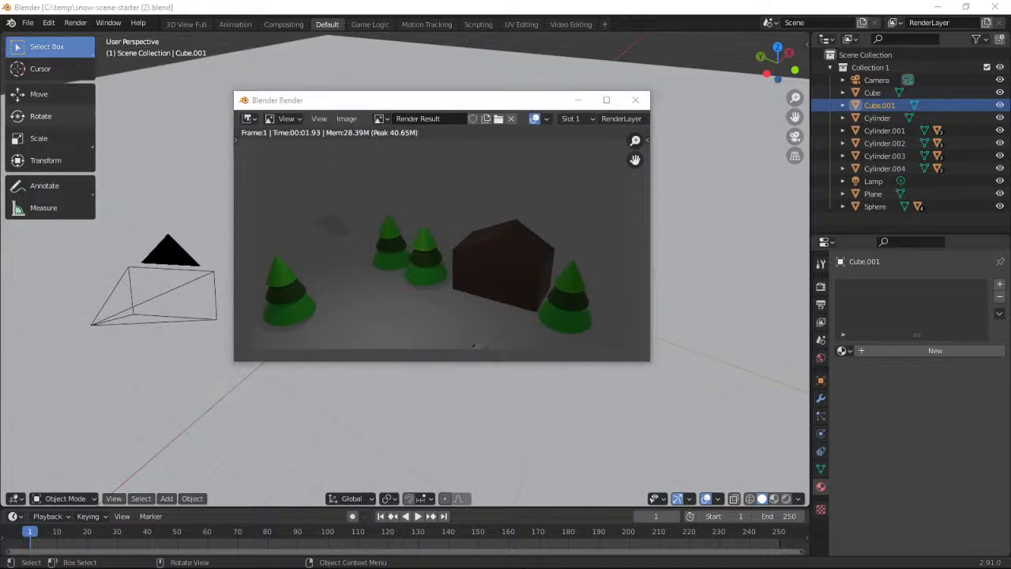
drag(90, 139, 371, 116)
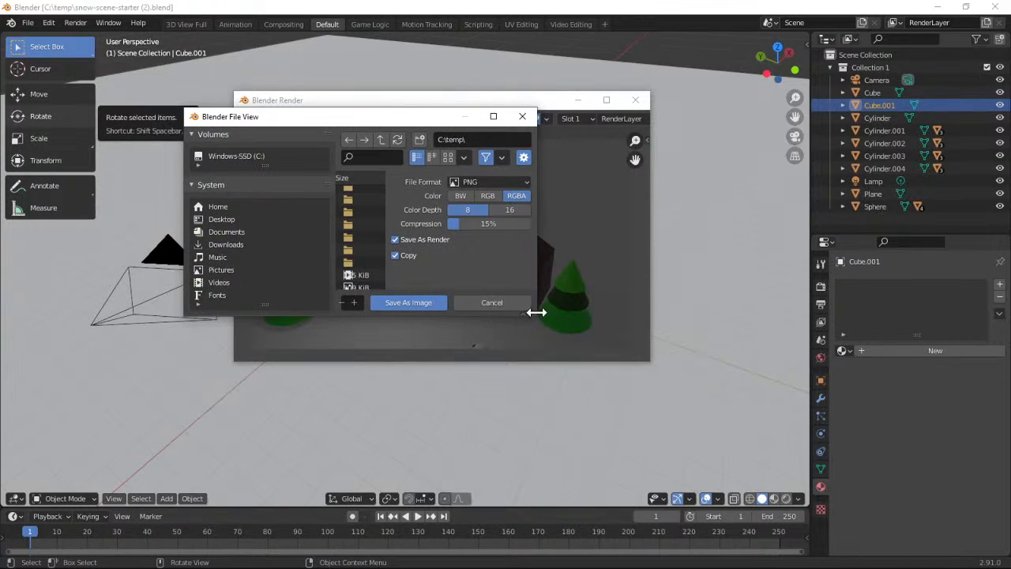
drag(535, 313, 642, 390)
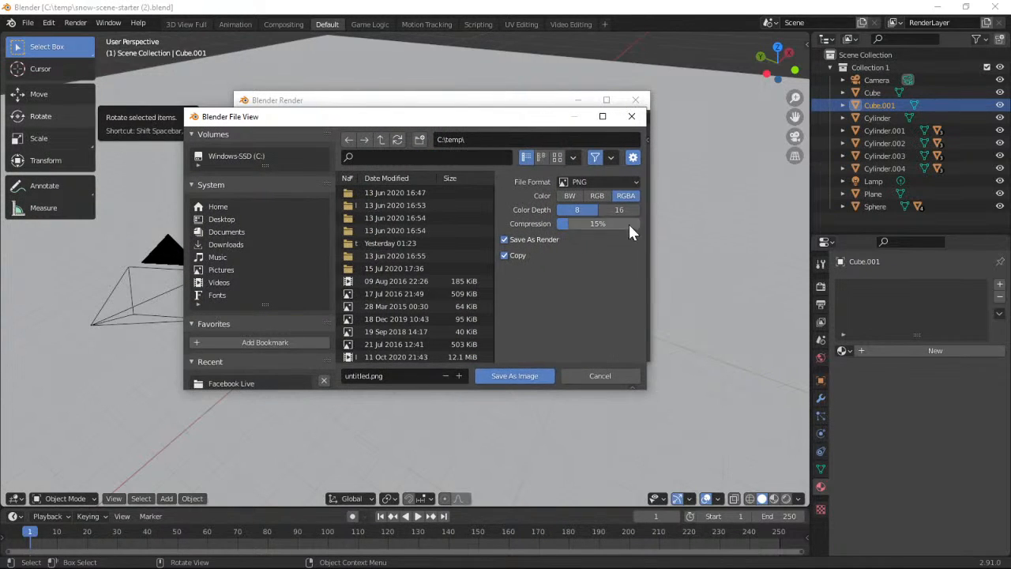
click(637, 181)
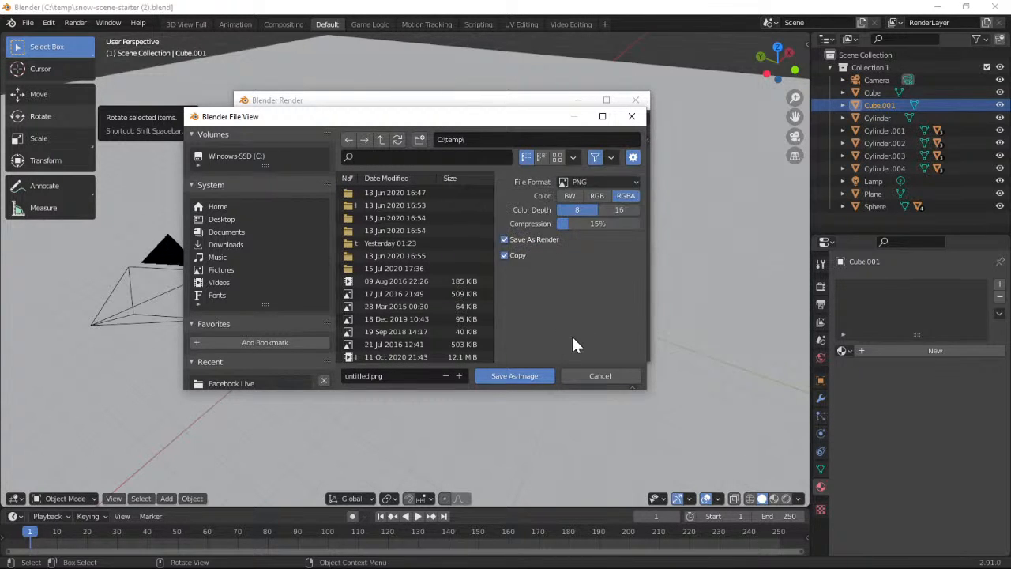
click(576, 379)
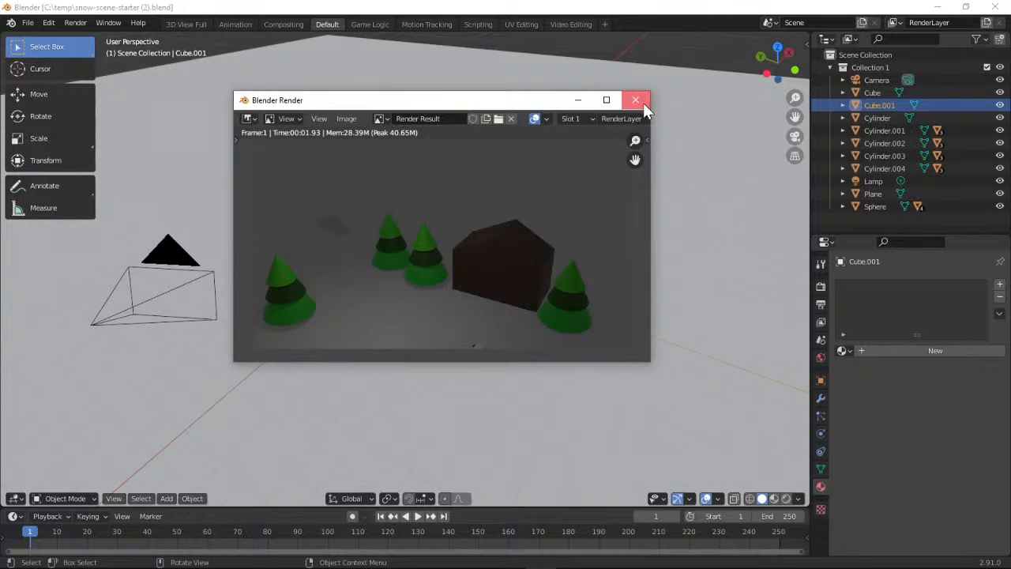
click(641, 101)
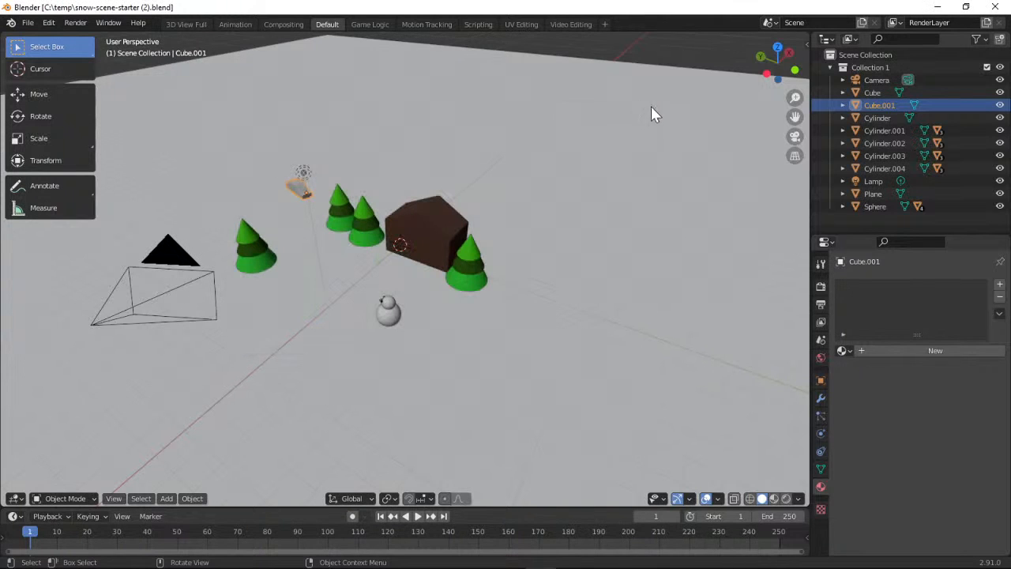
Return to the project page in the browser and read the instructions on selecting and moving the camera
click(937, 11)
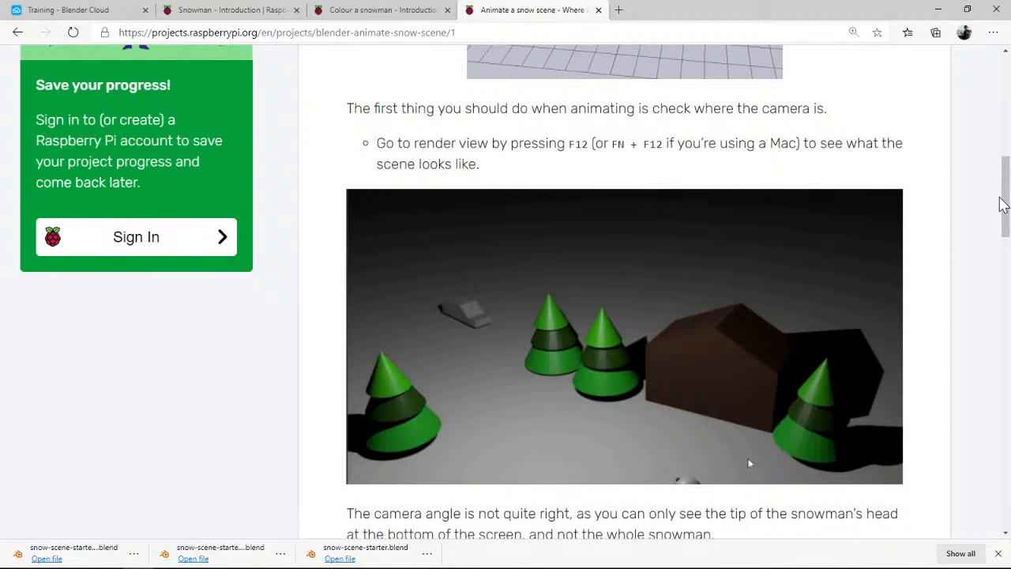
drag(1003, 204, 1008, 271)
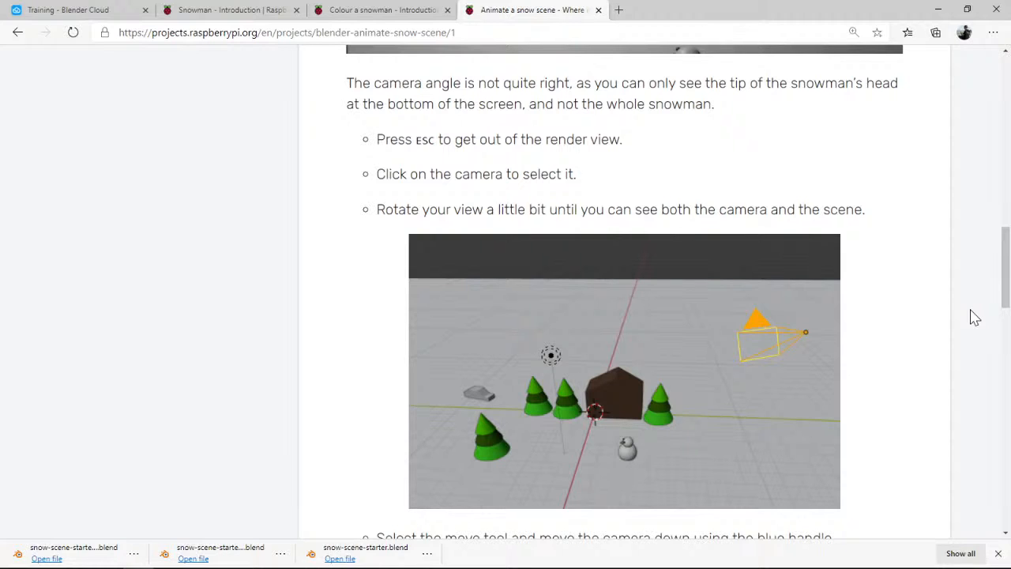
scroll(973, 316, down, 1)
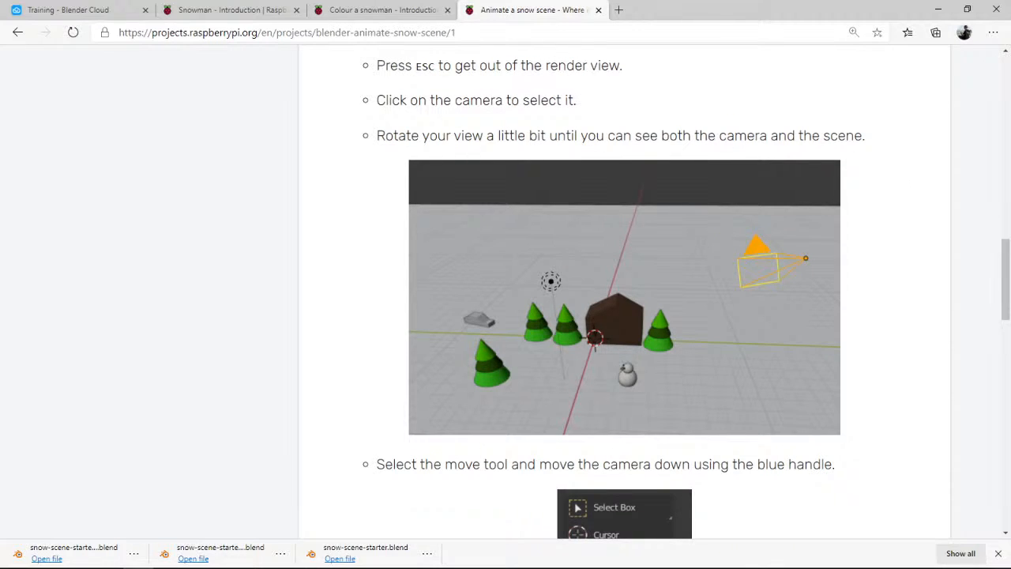
Switch back to Blender, check the snowman's framing through the camera and return to the perspective view
key(alt+Tab)
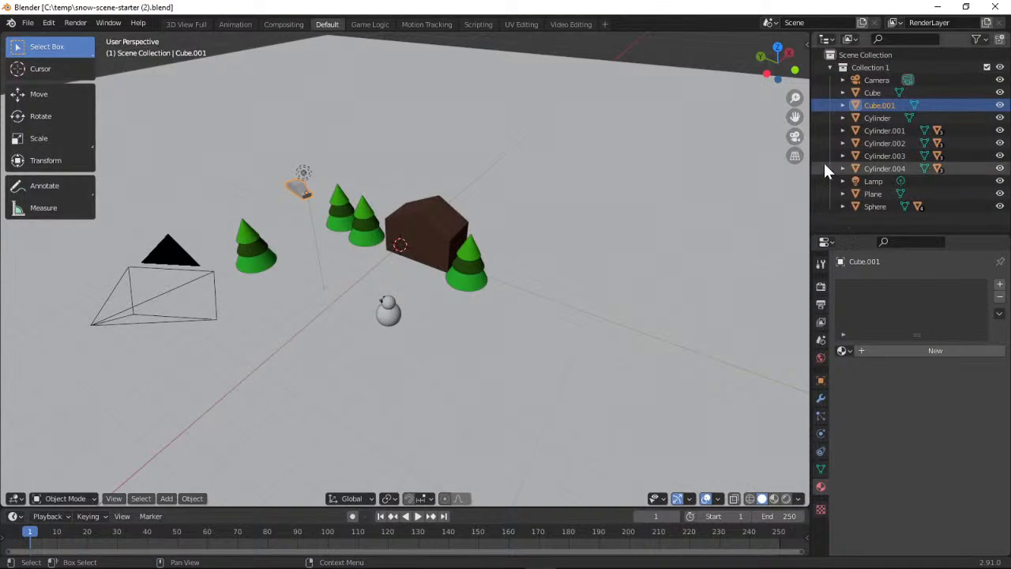
click(794, 137)
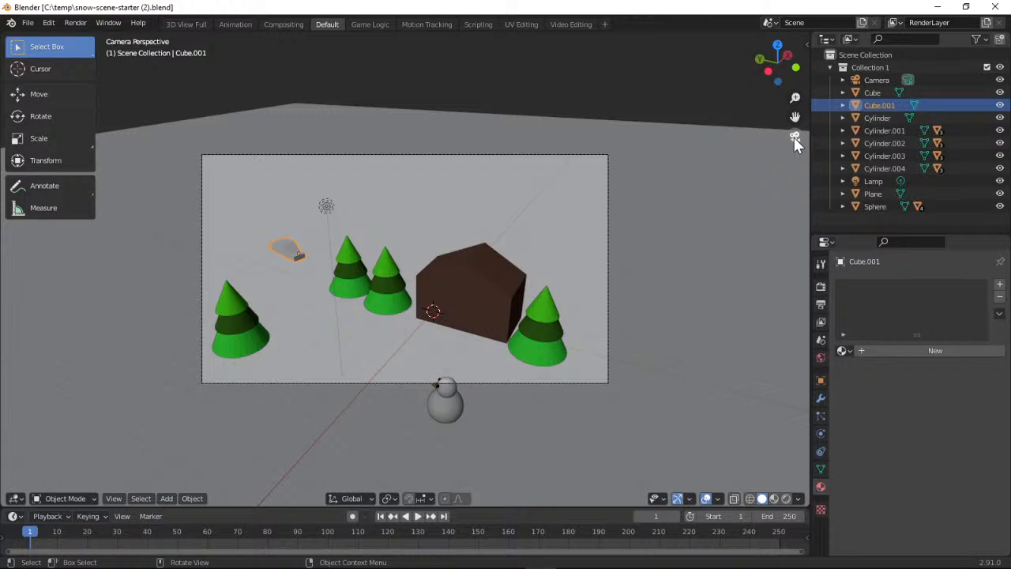
click(795, 137)
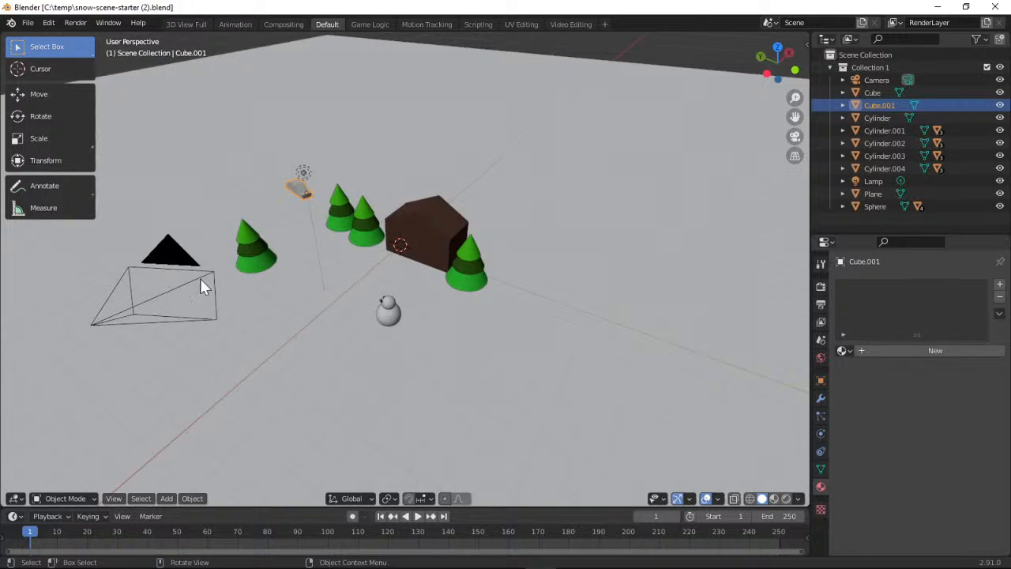
Practise selecting different objects in the snow scene, finishing with the camera selected
click(158, 286)
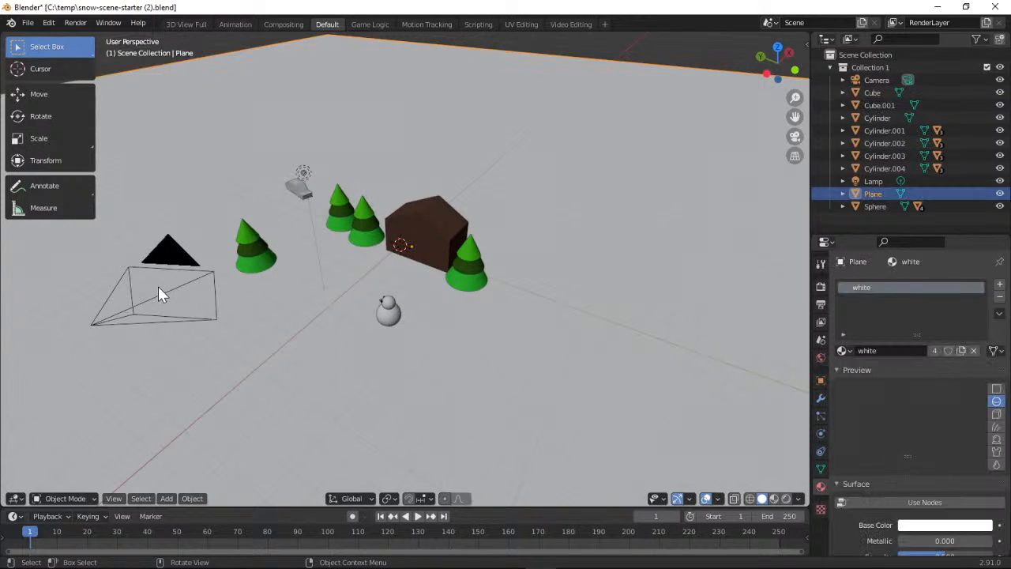
click(117, 321)
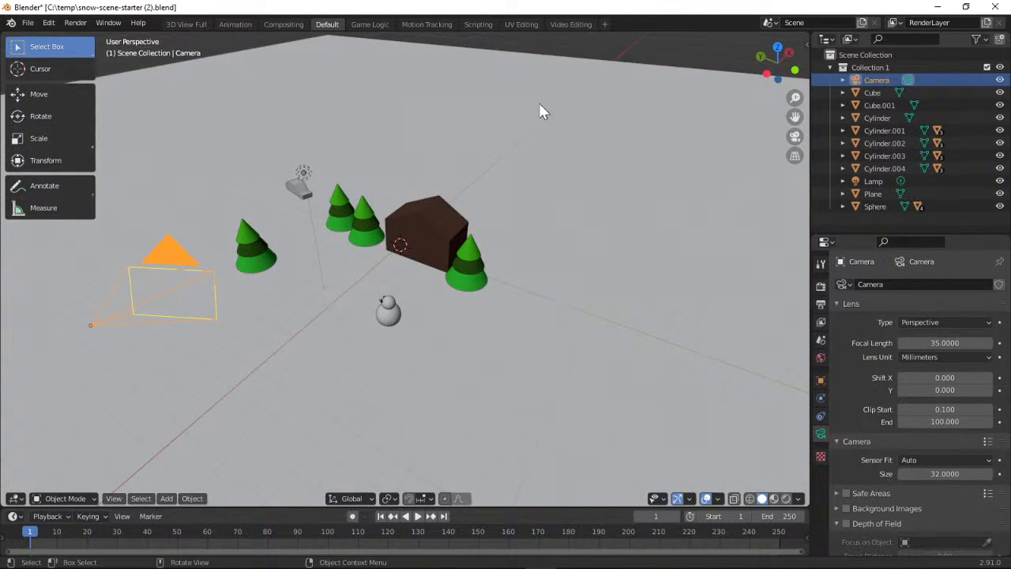
click(878, 95)
click(875, 129)
click(875, 144)
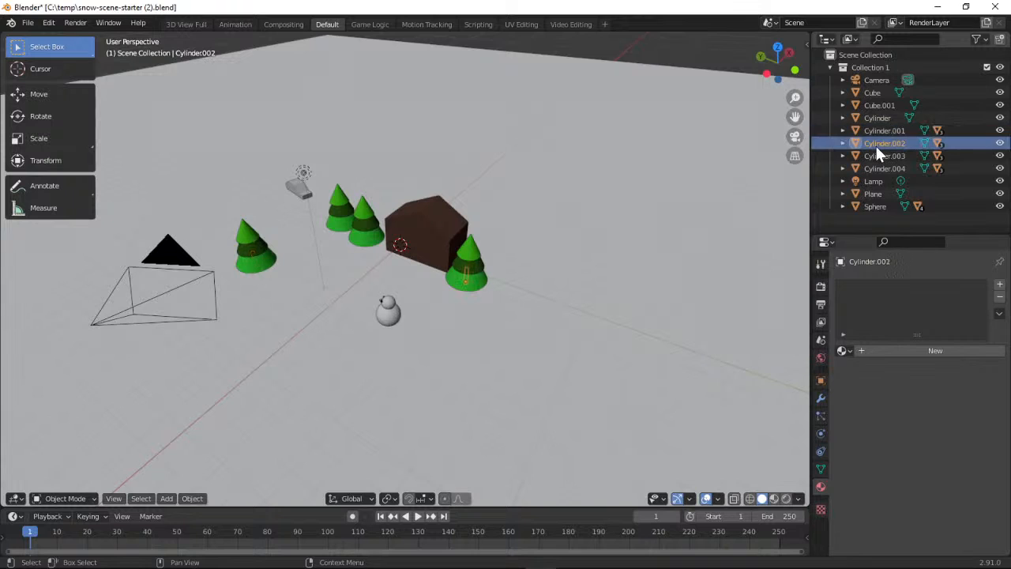
click(876, 81)
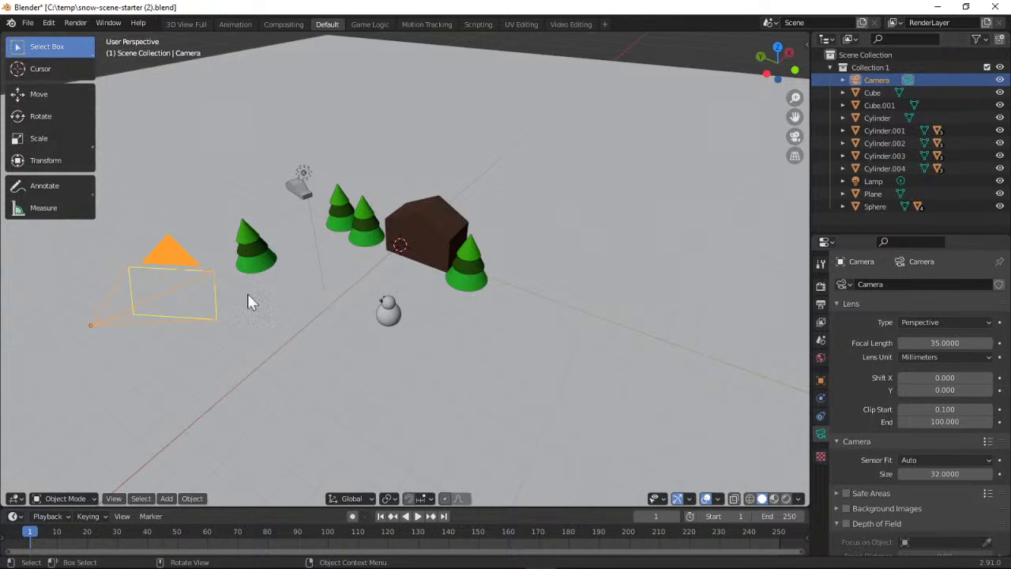
click(183, 290)
click(178, 283)
Lower the camera slightly along the Z axis with the Move tool, checking its framing before and after
click(36, 93)
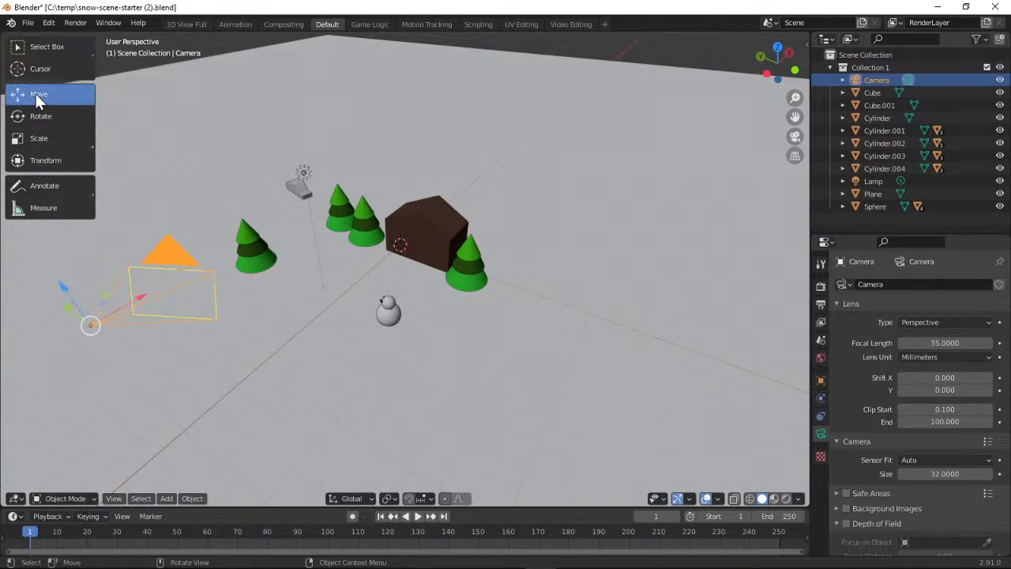
click(794, 137)
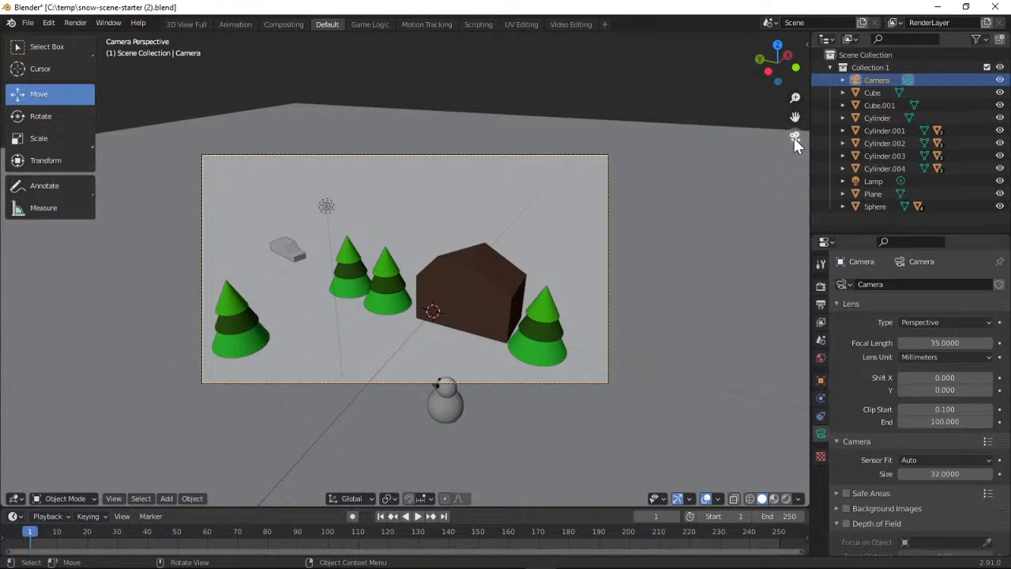
click(795, 138)
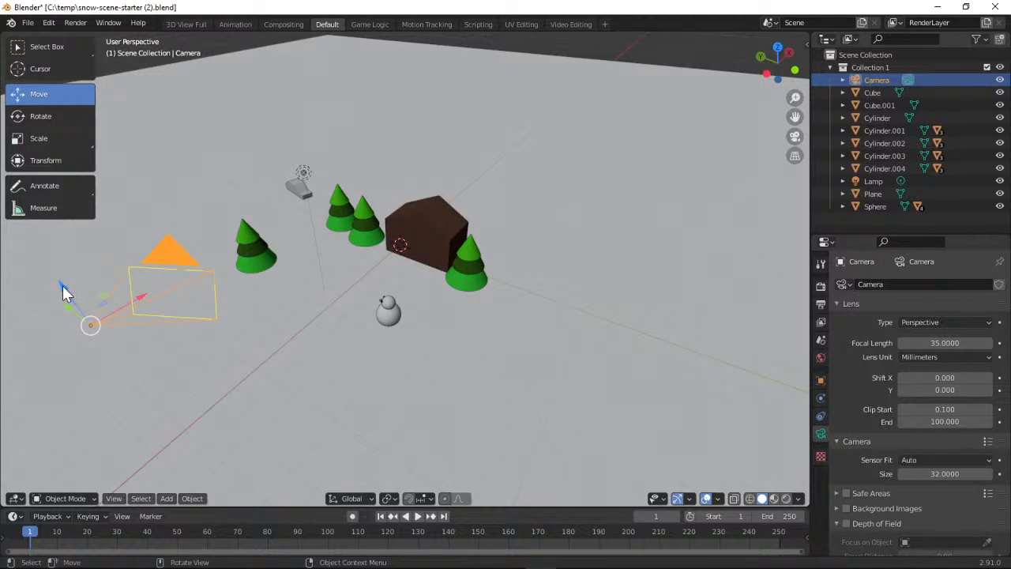
drag(64, 287, 64, 317)
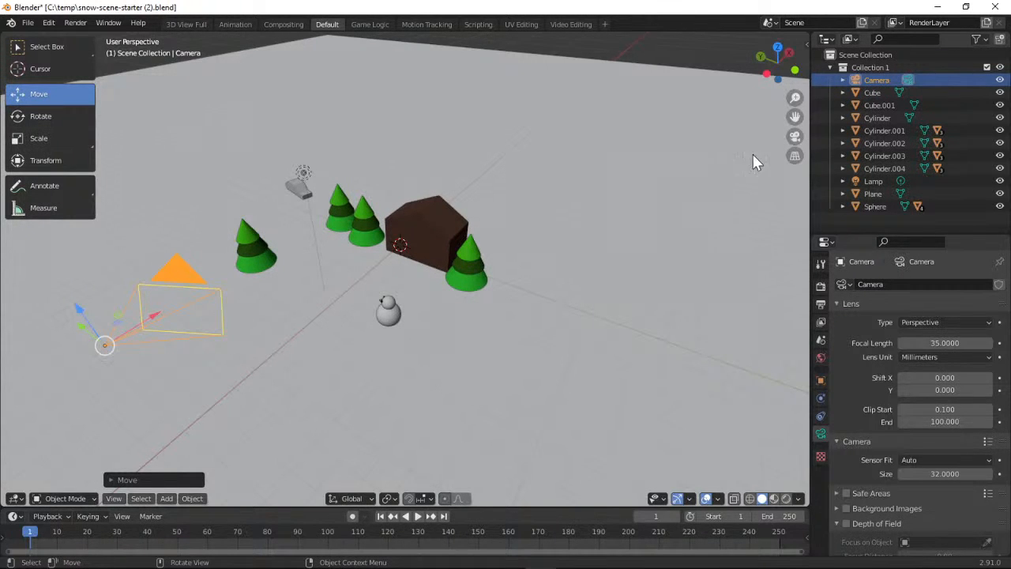
click(794, 138)
click(793, 137)
Lower the camera along Z in two more small moves, checking the snowman's framing after each one
drag(79, 311, 92, 345)
click(794, 137)
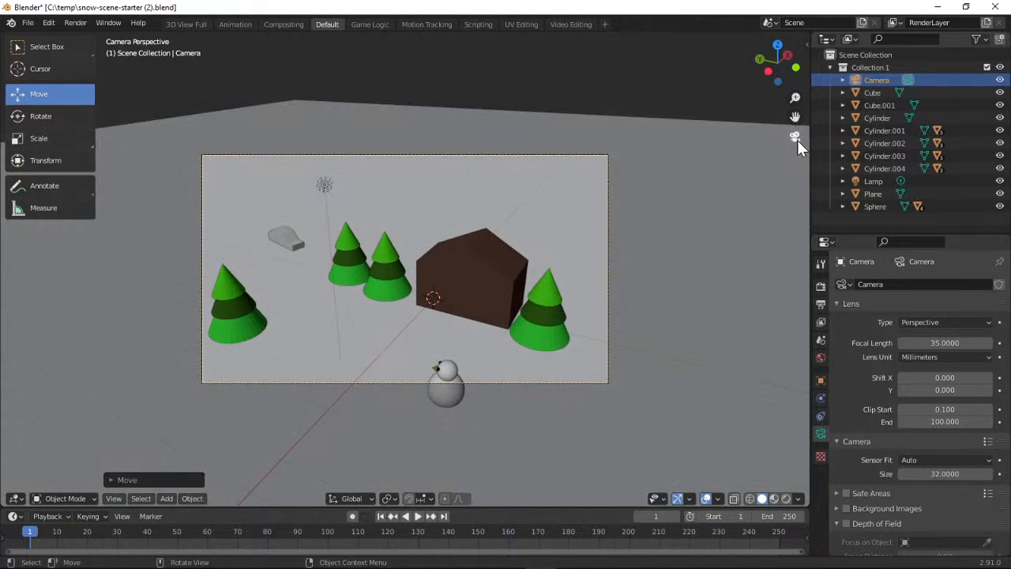
click(794, 137)
drag(99, 337, 114, 353)
click(794, 136)
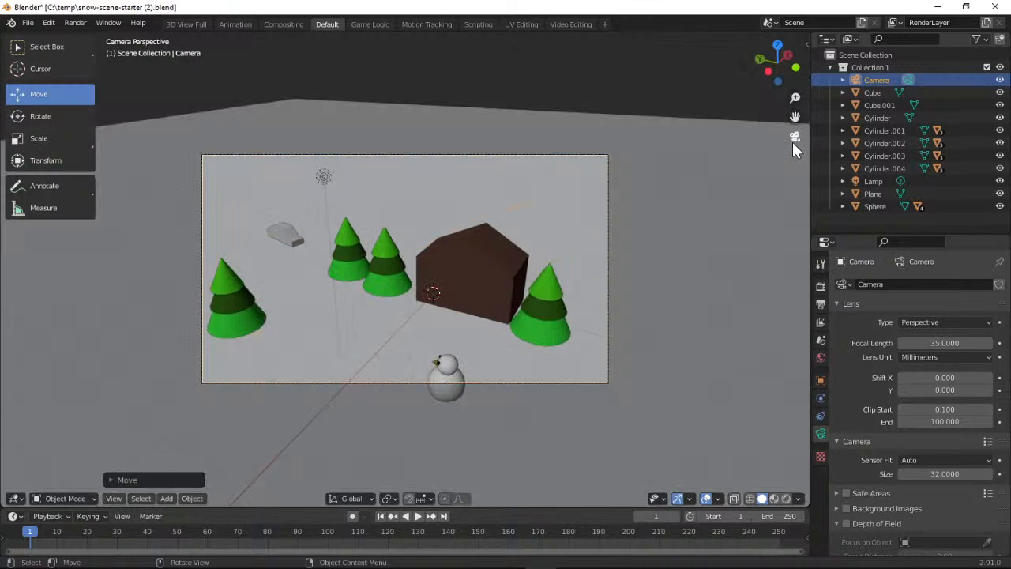
click(794, 137)
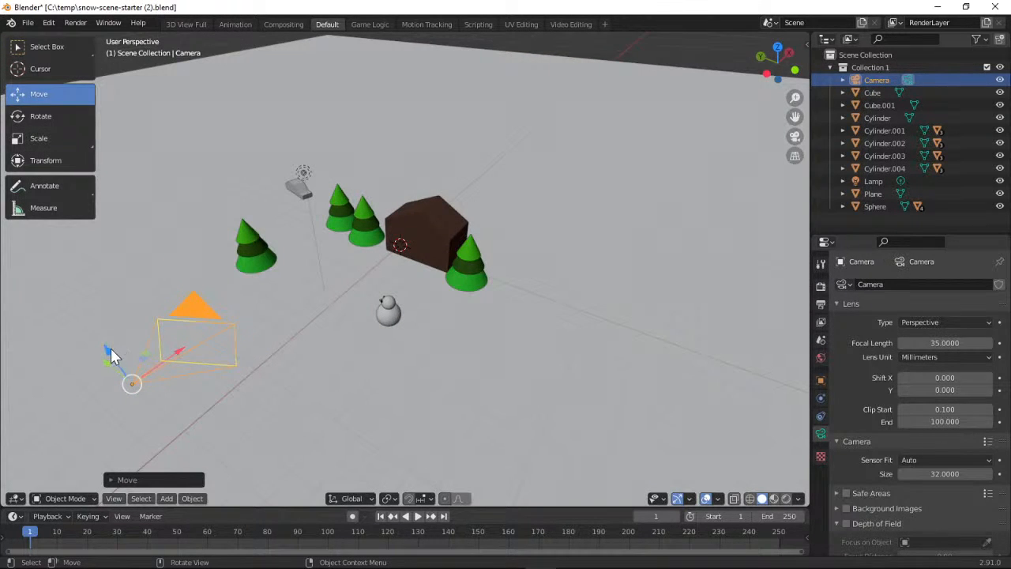
Keep lowering the camera along Z, using a flatter viewing angle, until the whole snowman fits inside the camera frame
drag(109, 350, 112, 370)
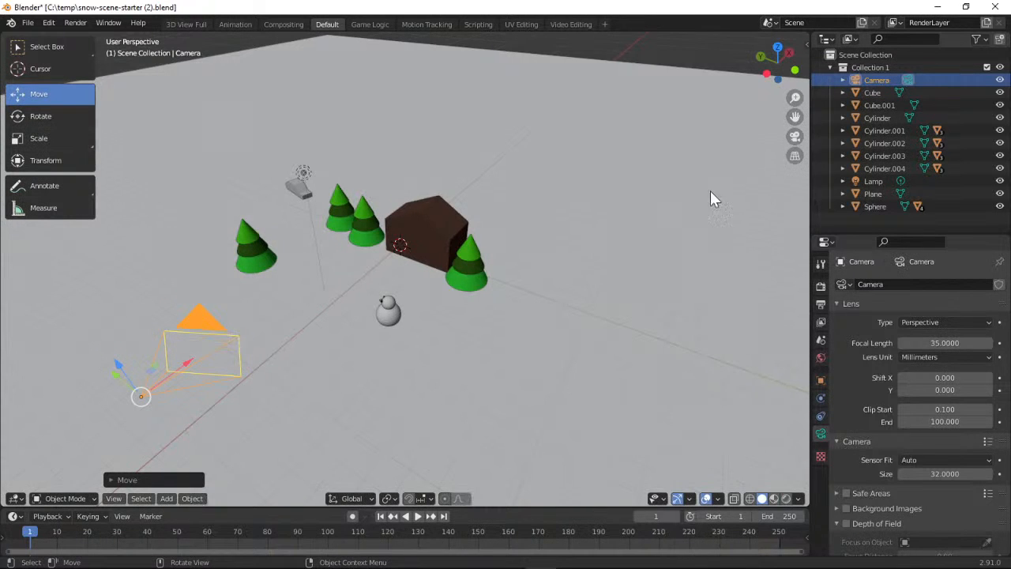
click(795, 136)
click(796, 136)
mouse_move(767, 77)
mouse_down()
mouse_move(787, 58)
mouse_move(781, 72)
mouse_up()
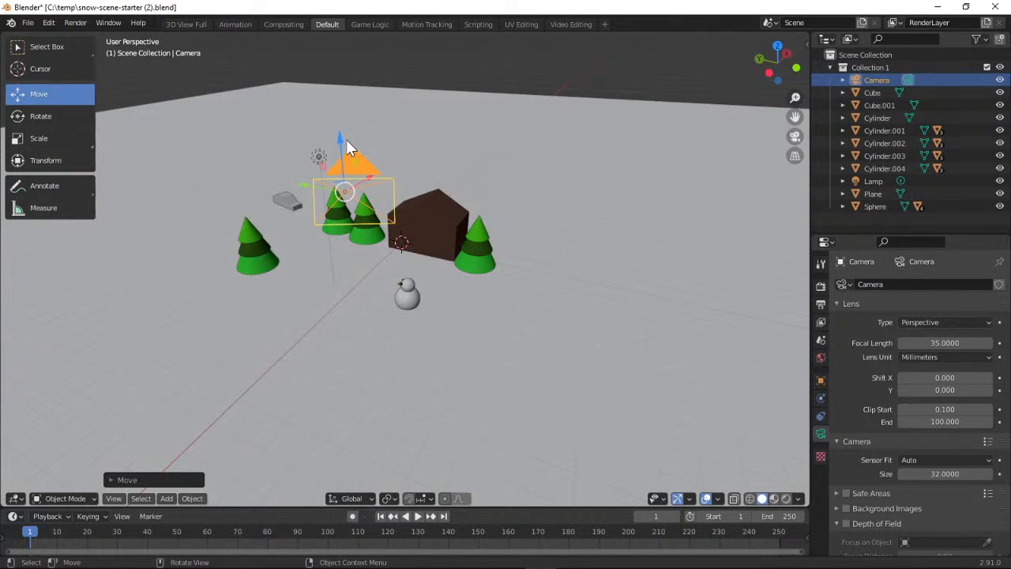
drag(348, 145, 351, 185)
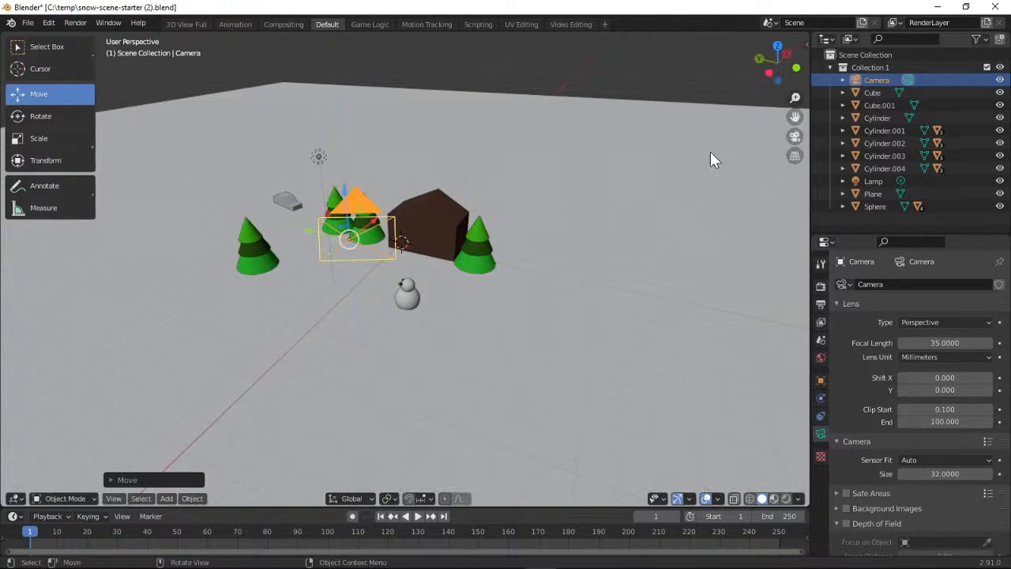
click(794, 137)
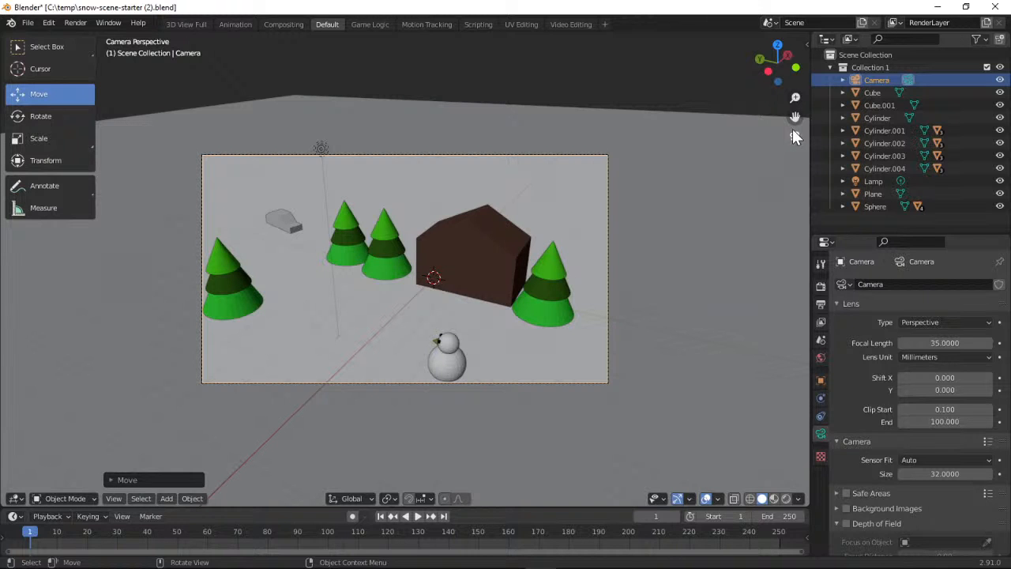
click(794, 137)
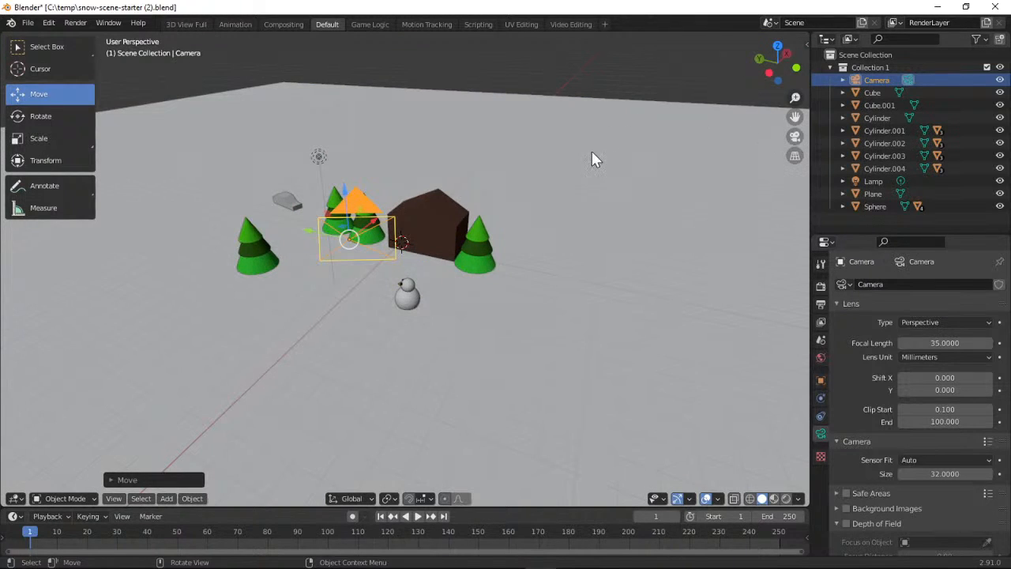
Render the current frame again from the lowered camera position
click(75, 23)
click(86, 36)
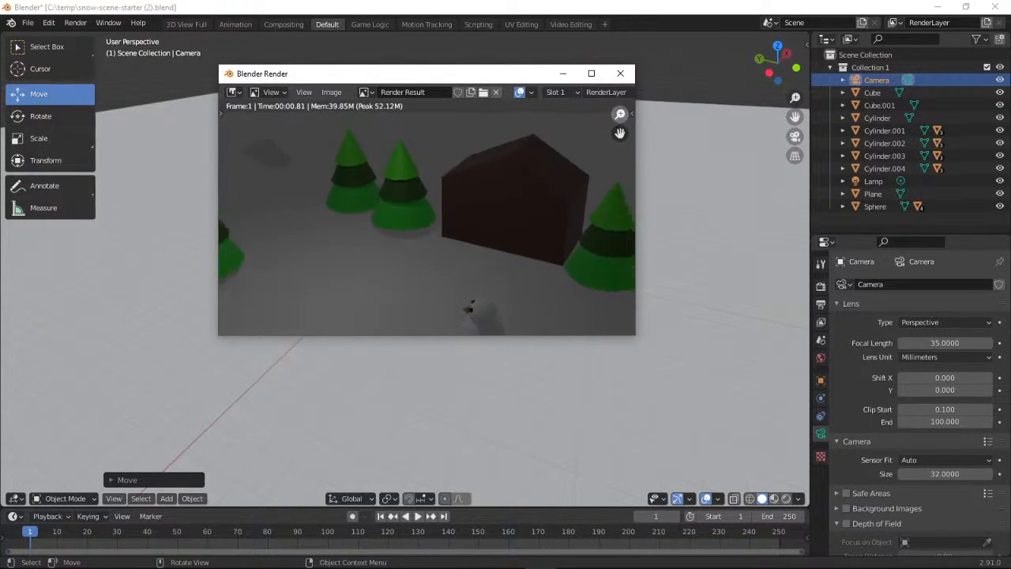
Zoom out on the rendered image to check that the whole snowman is framed, and close the render window
mouse_move(618, 113)
mouse_down()
mouse_move(618, 162)
mouse_move(617, 112)
mouse_up()
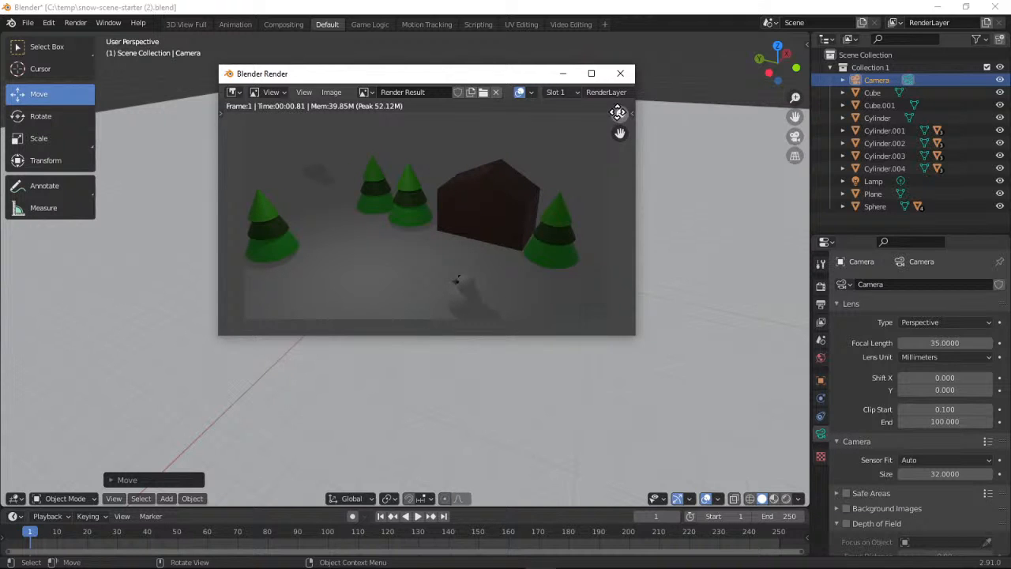
click(619, 73)
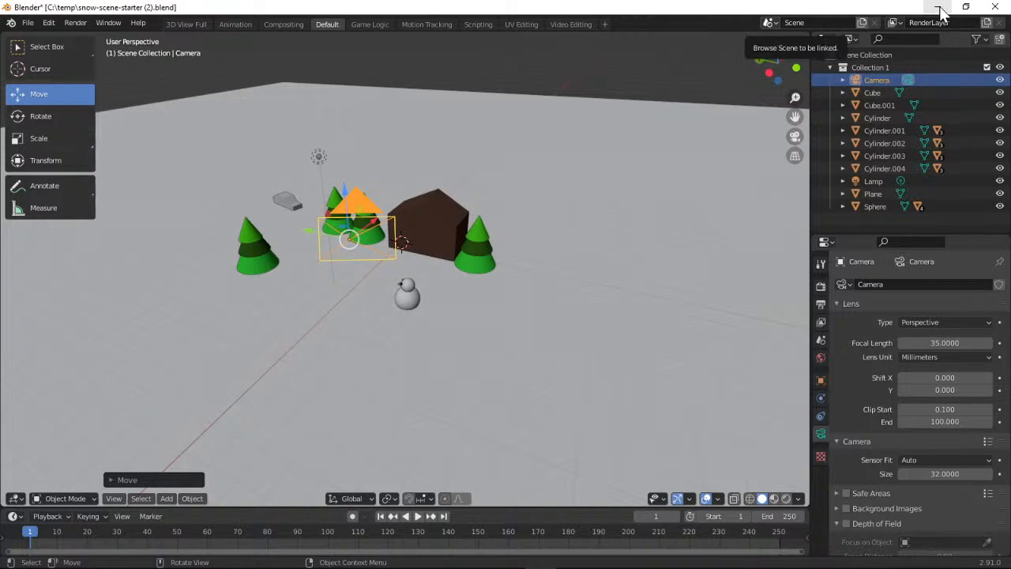
Switch to the snow scene project page in the browser and read the instructions on re-rendering and increasing the lamp's power
click(938, 7)
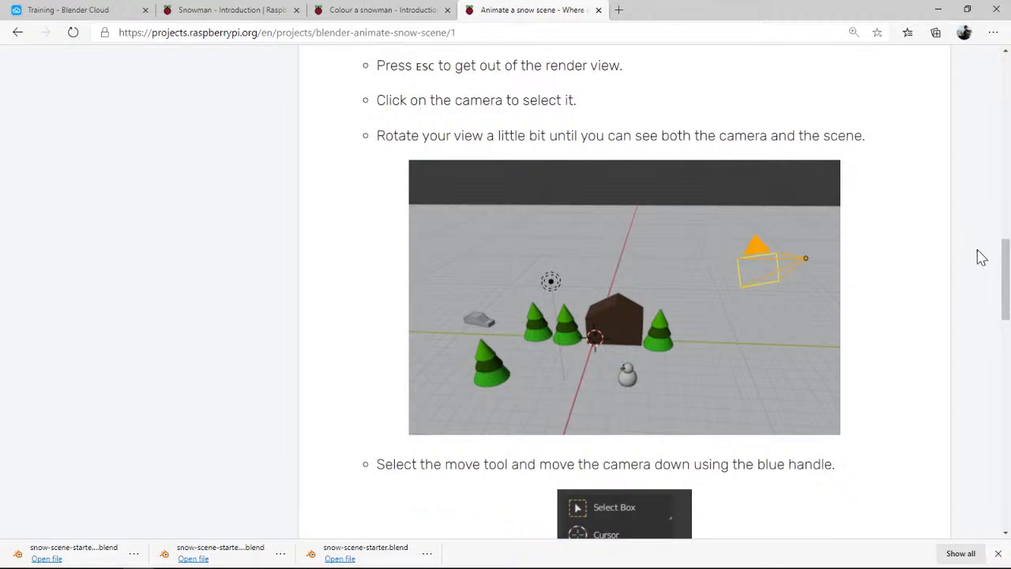
mouse_move(1003, 272)
mouse_down()
mouse_move(1003, 304)
mouse_move(1003, 280)
mouse_up()
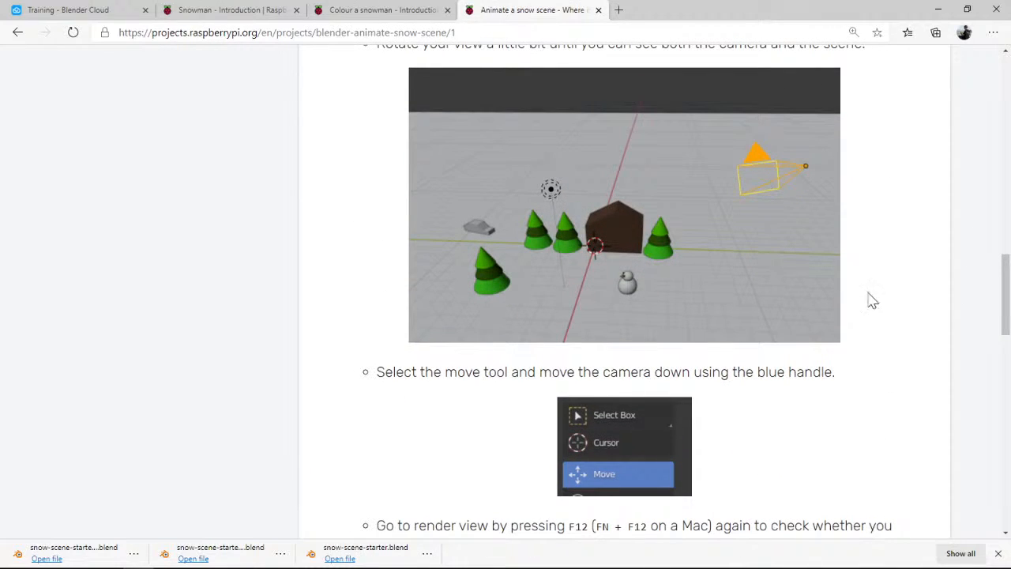
drag(1005, 294, 1002, 334)
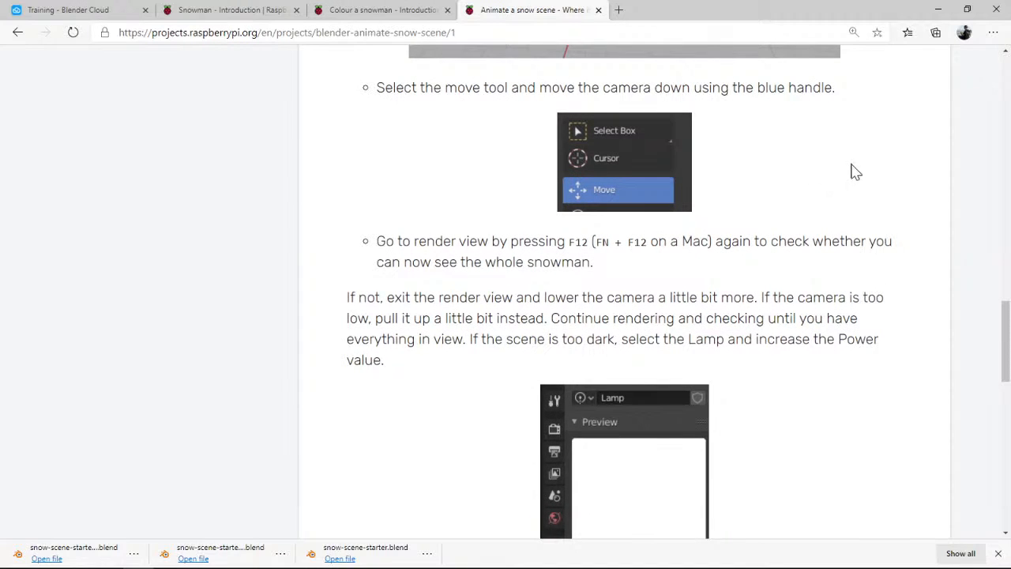
drag(1005, 329, 997, 355)
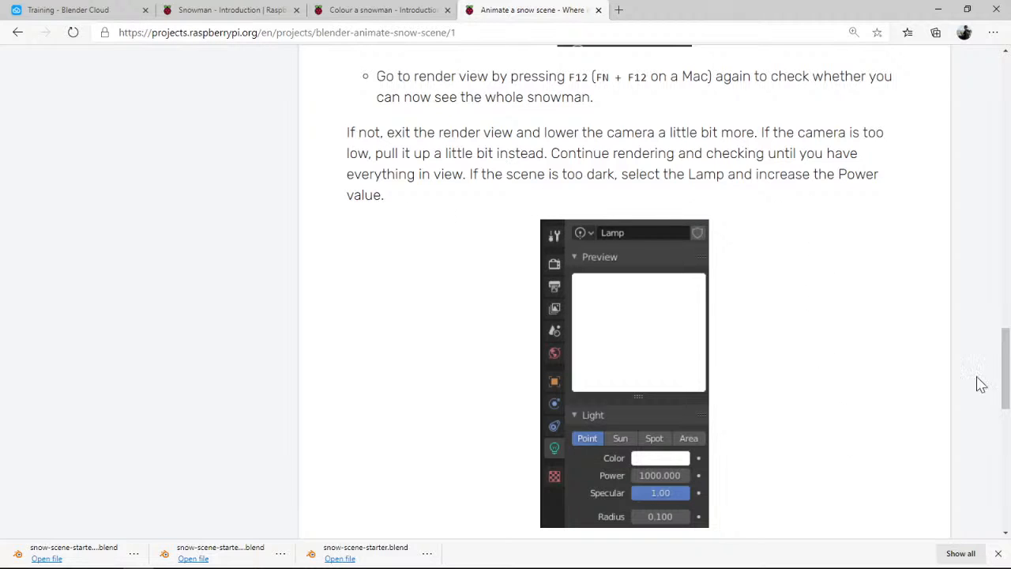
drag(1006, 365, 1007, 432)
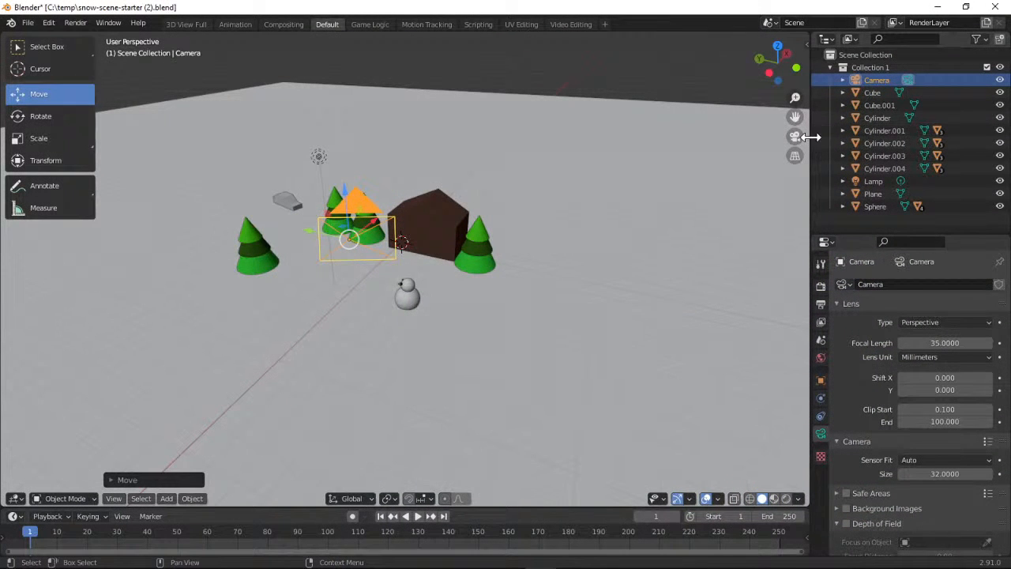
Return to Blender and check the snowman's framing through the camera, going back to the perspective view
click(795, 137)
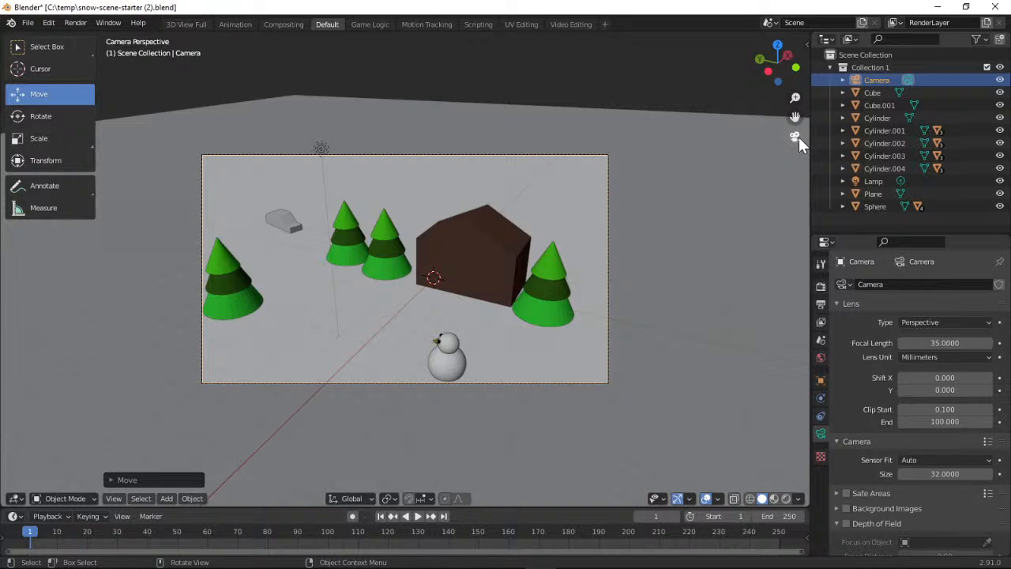
click(796, 137)
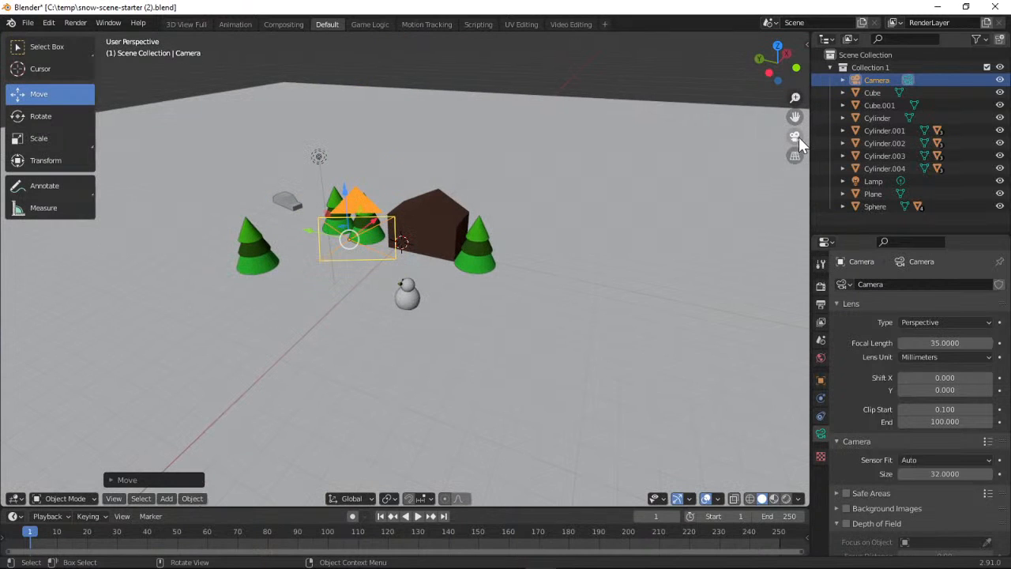
click(769, 23)
click(739, 23)
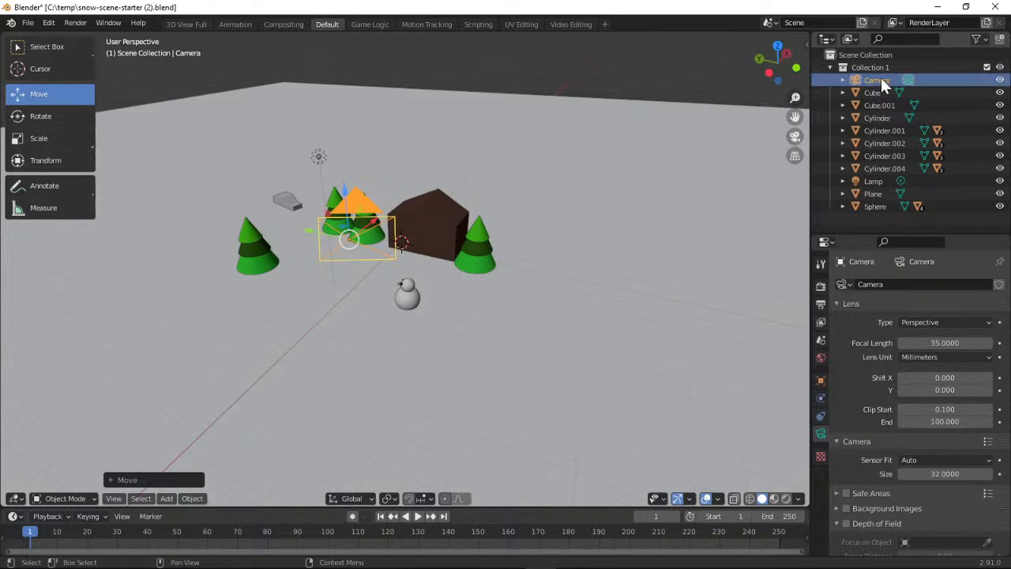
Select the Lamp object and render the current frame to check the scene's brightness, closing the render
click(872, 186)
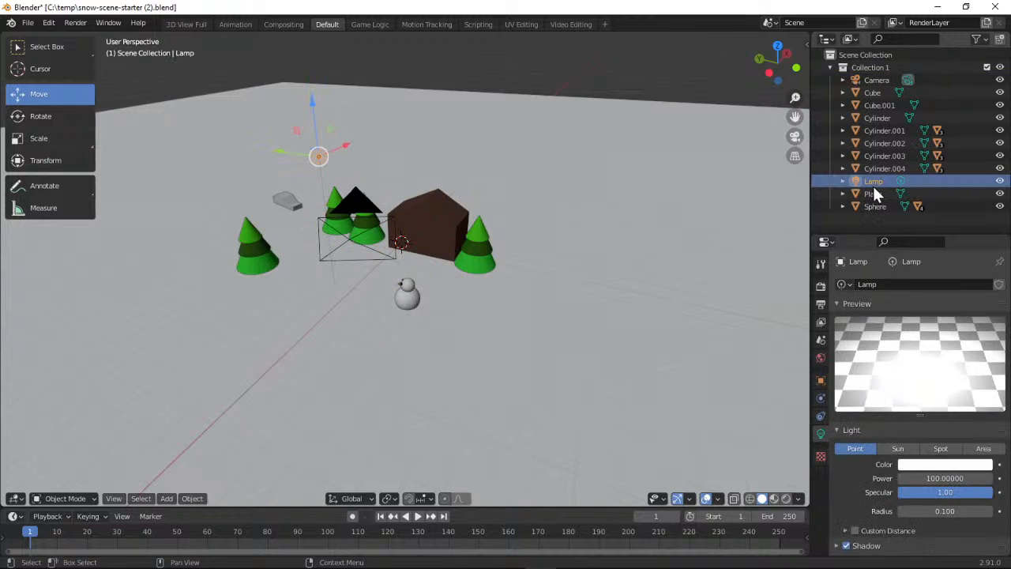
click(79, 22)
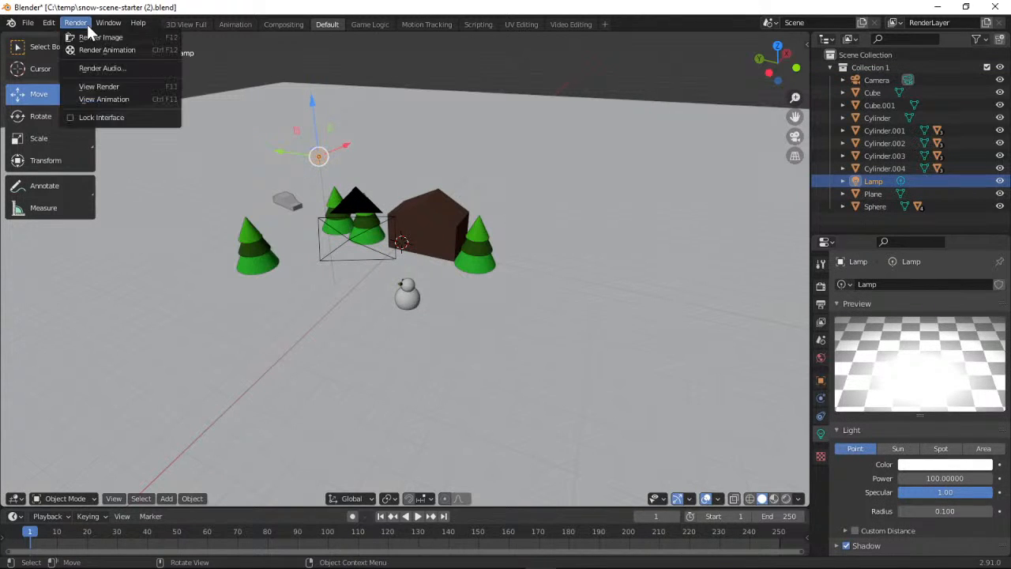
click(93, 41)
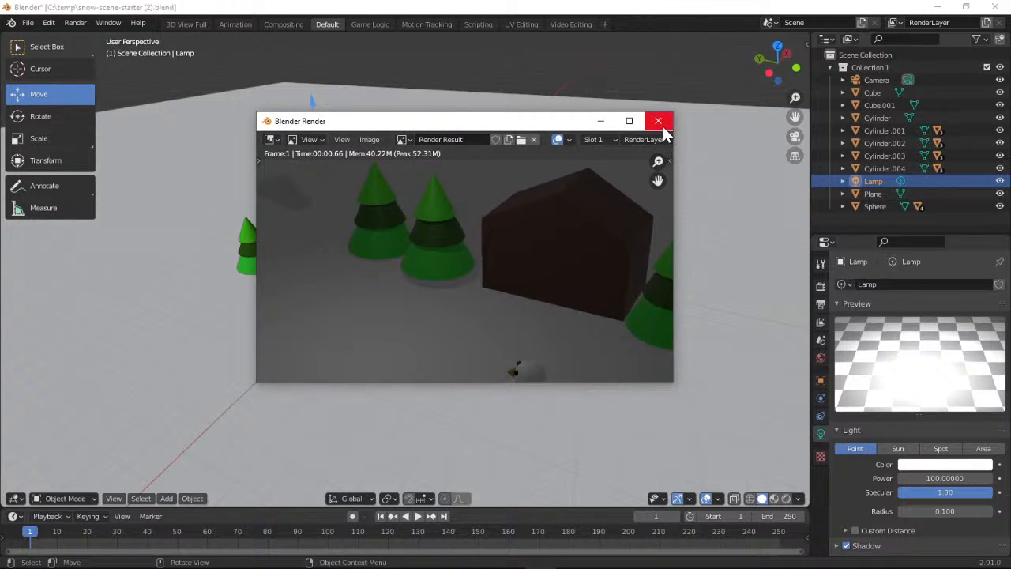
click(657, 121)
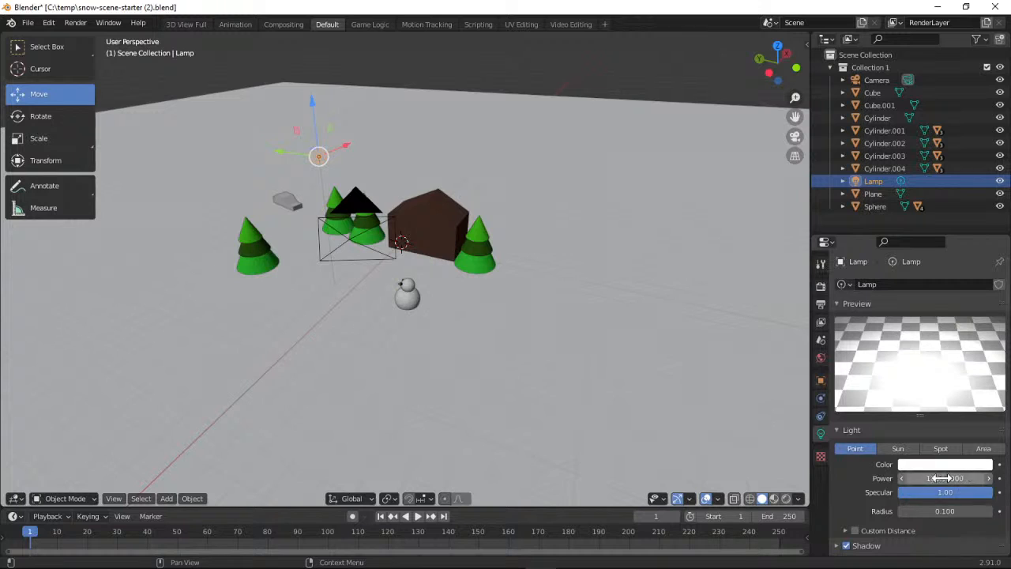
Raise the lamp's power to about 200.8 and render the frame to check the brightness, closing the render
drag(930, 477, 829, 458)
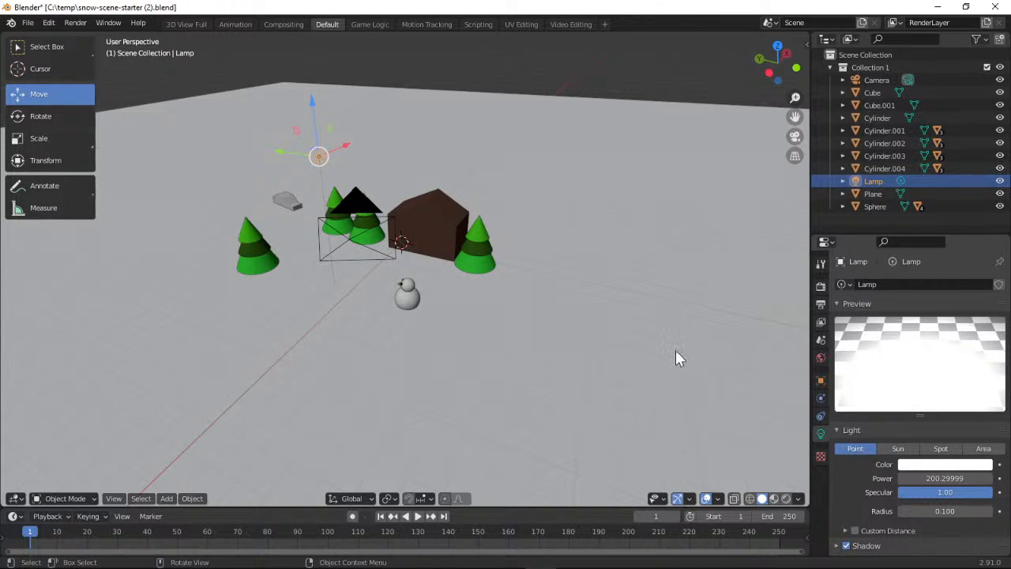
mouse_move(944, 478)
mouse_down()
mouse_move(968, 478)
mouse_move(950, 478)
mouse_up()
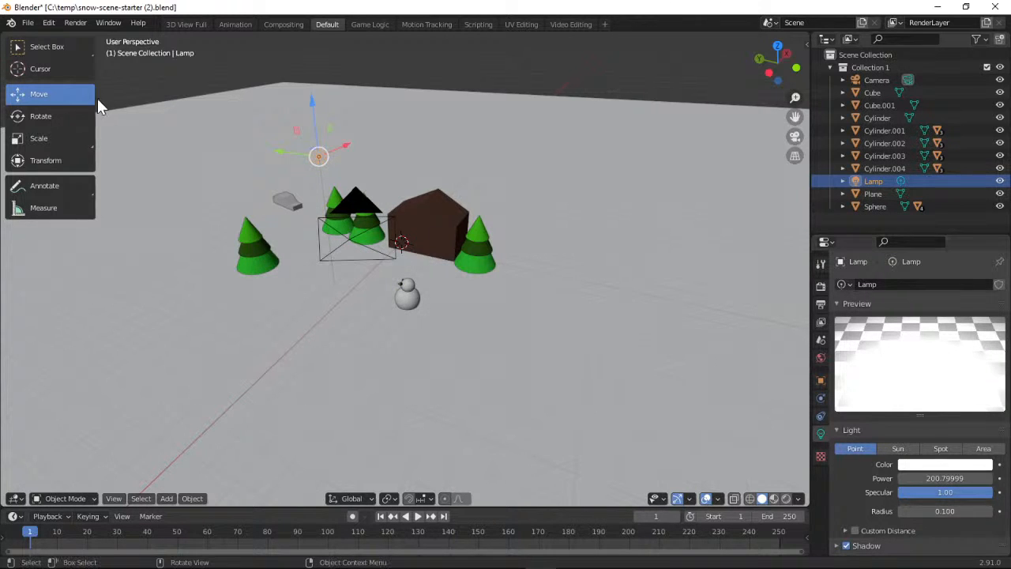
click(75, 23)
click(87, 36)
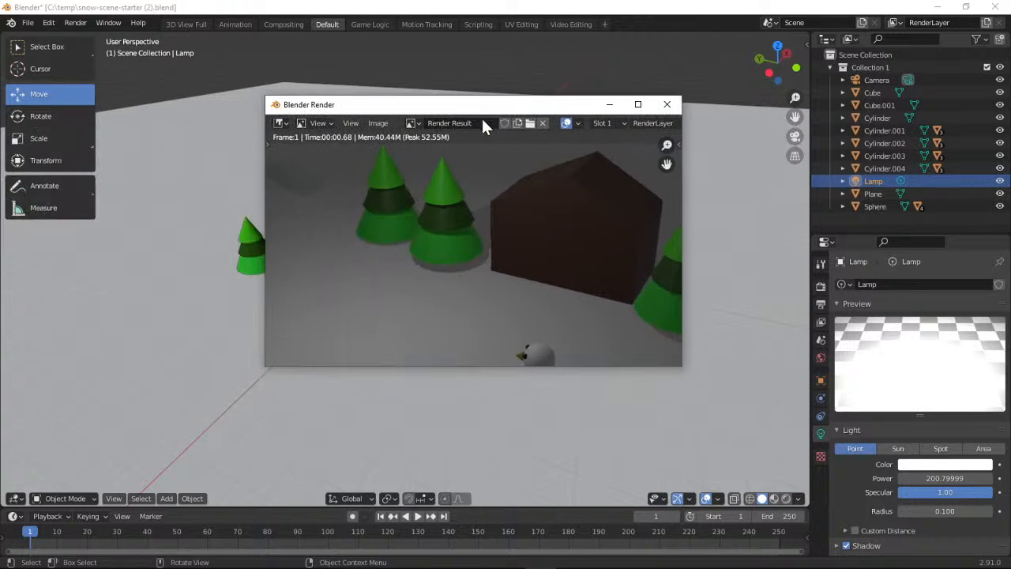
drag(668, 146, 670, 121)
click(670, 105)
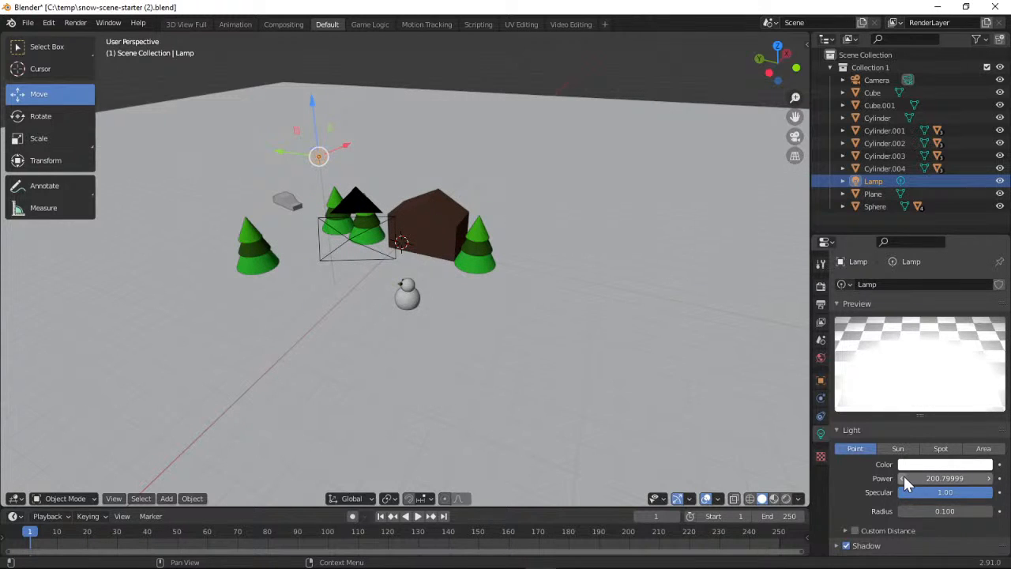
Increase the lamp's power to about 300.2 and check the brightness in a new render
drag(921, 476, 995, 477)
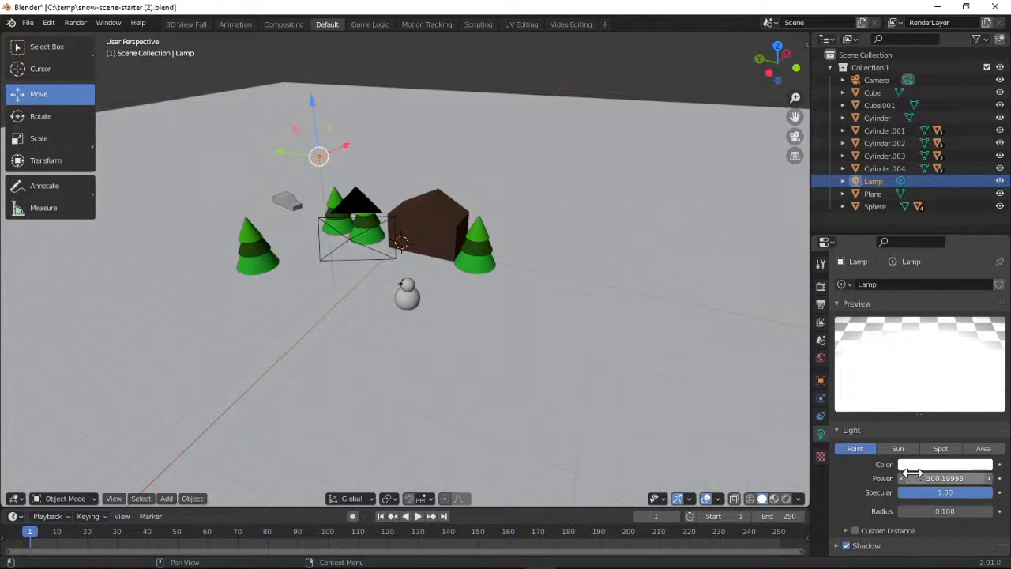
click(75, 23)
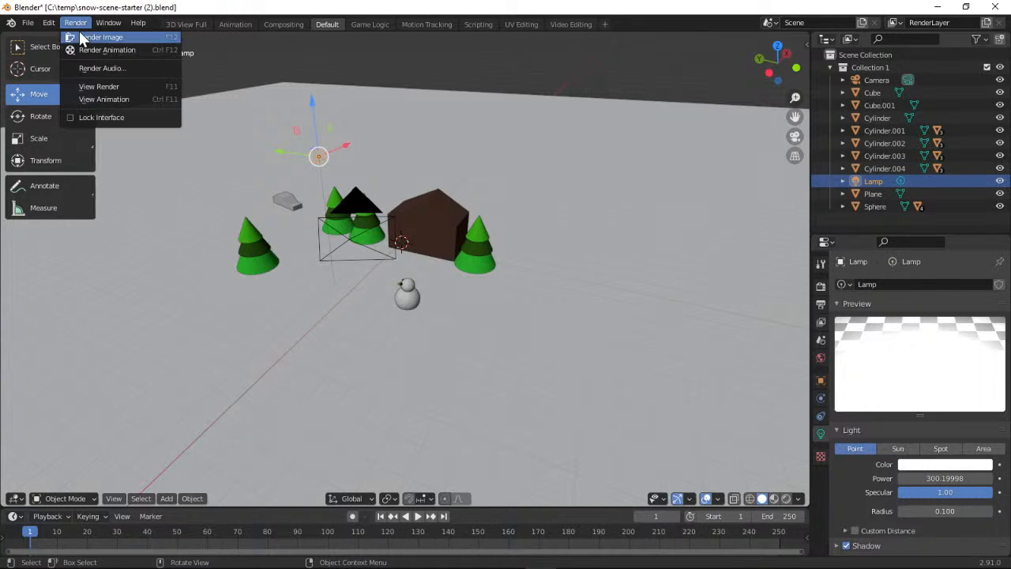
click(81, 37)
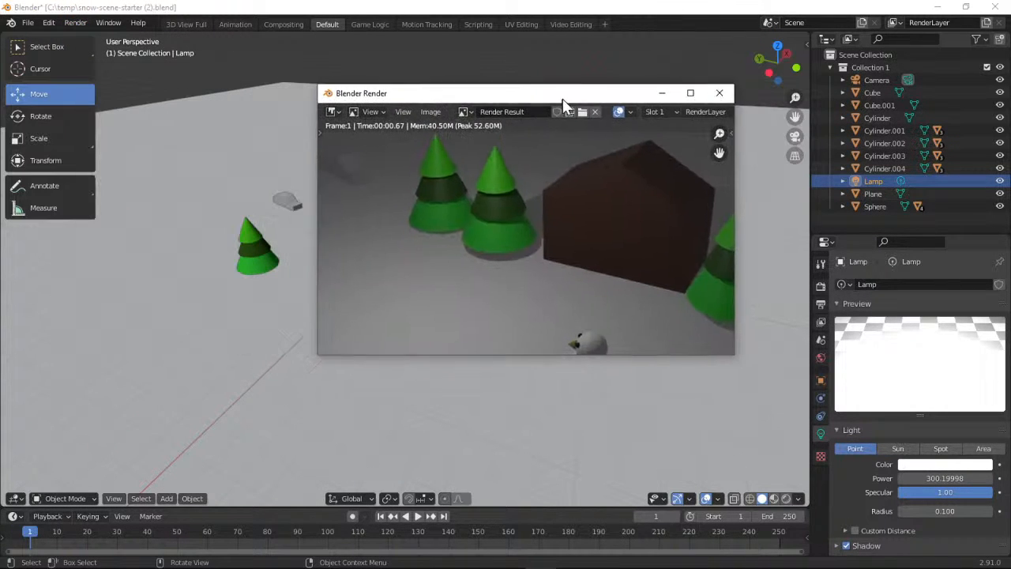
drag(562, 99, 487, 103)
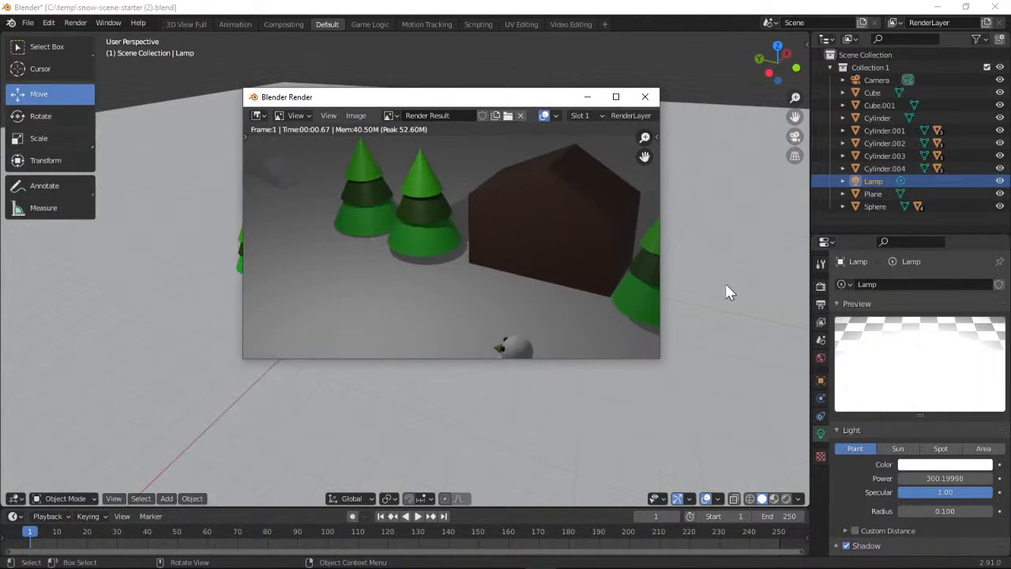
click(645, 97)
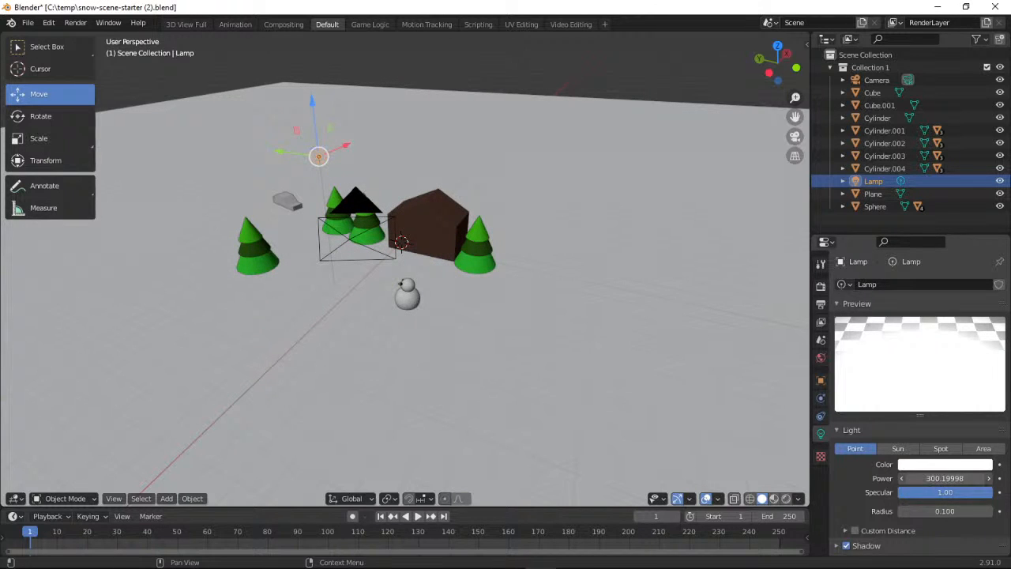
Increase the lamp's power to about 404.2 and render the frame, inspecting the whole image before closing it
drag(945, 478, 1010, 478)
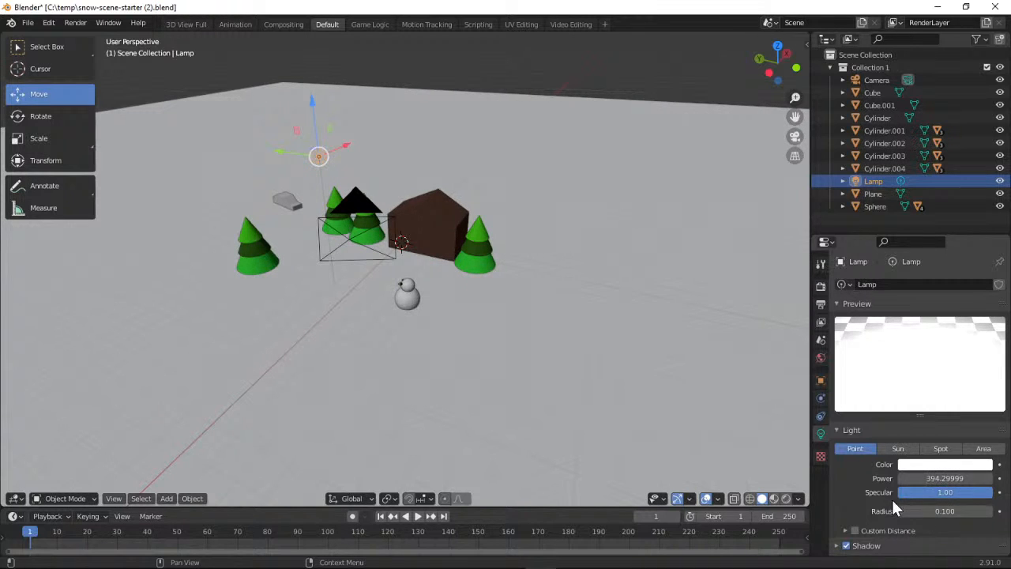
drag(940, 478, 963, 477)
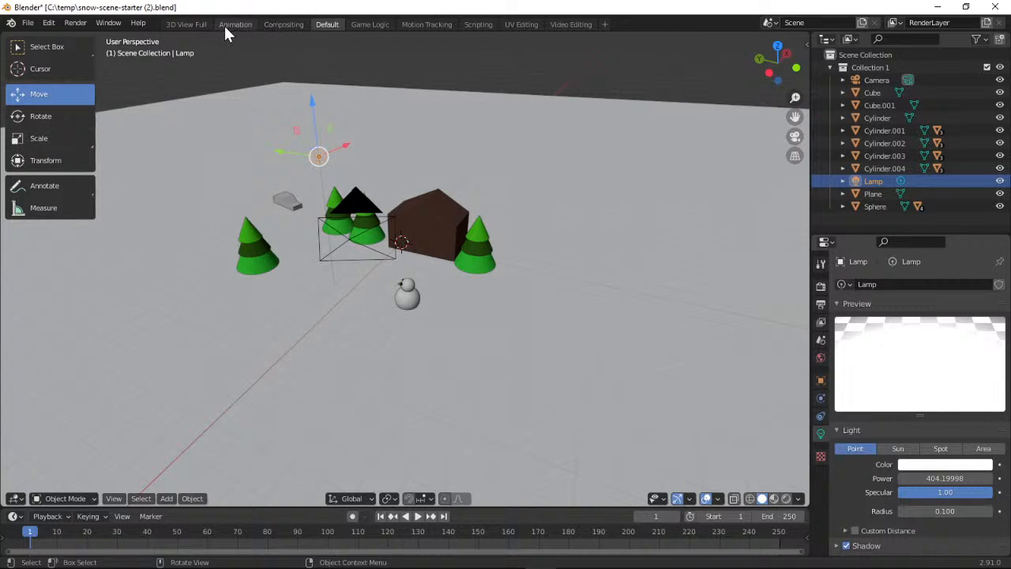
click(75, 24)
click(82, 36)
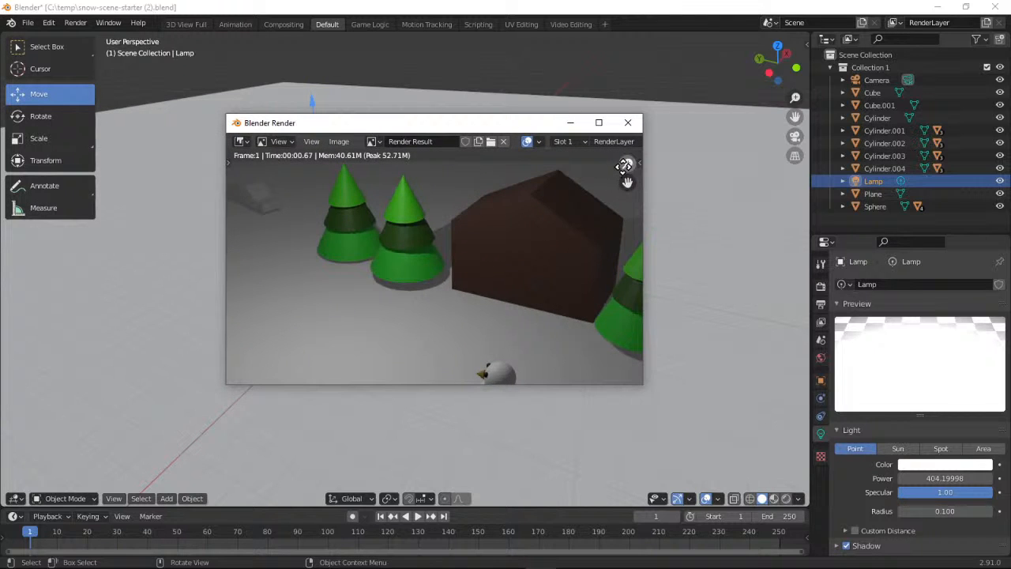
drag(627, 163, 627, 212)
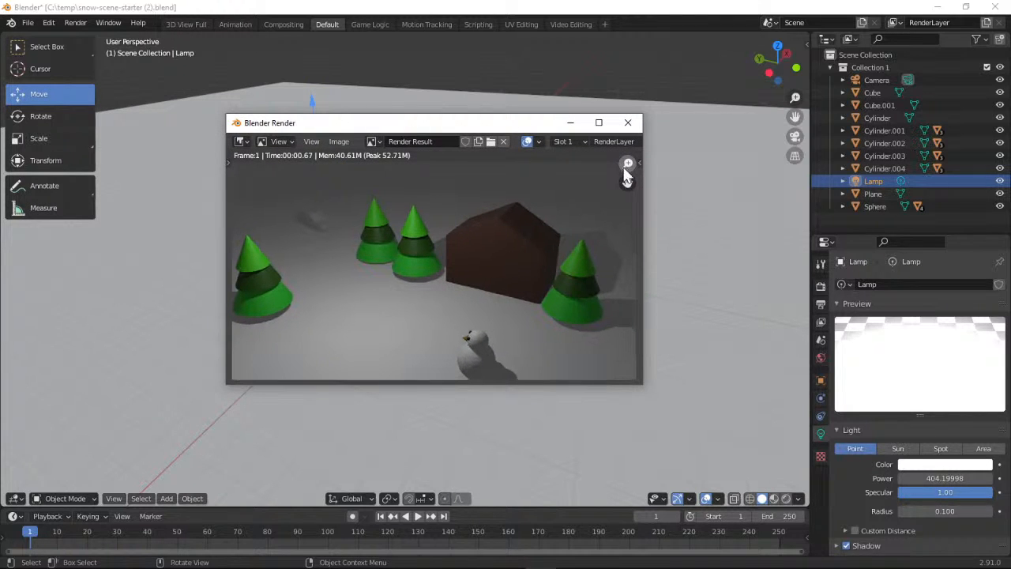
click(627, 123)
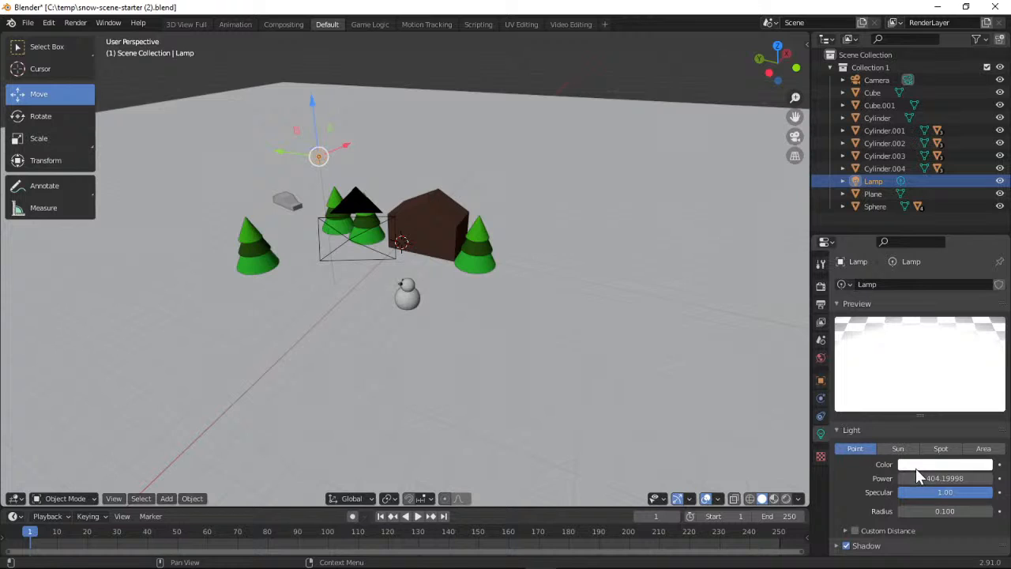
Set the lamp's power to about 500.2 and render the frame, zooming out to inspect the full scene before closing it
drag(916, 473, 937, 474)
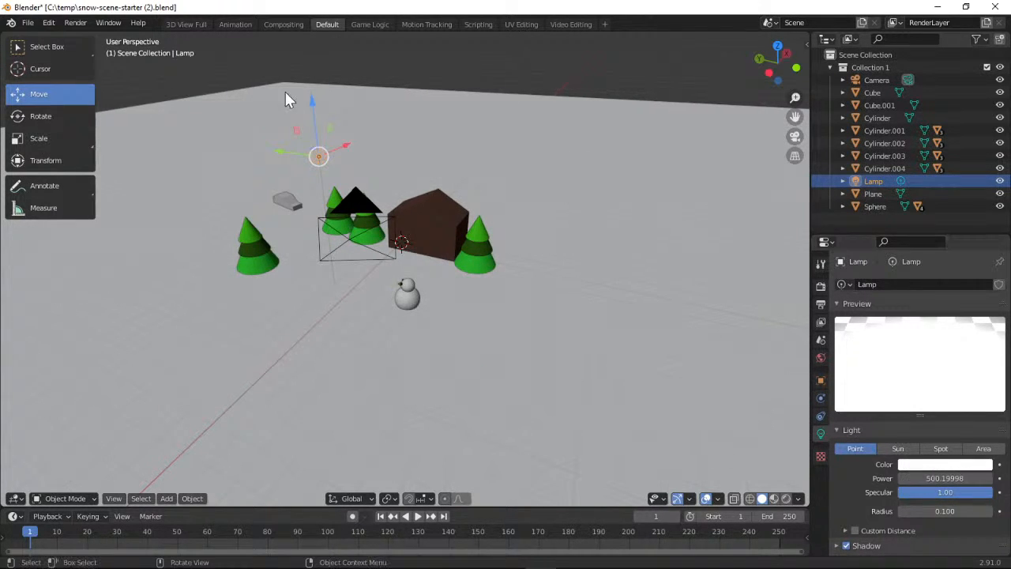
click(78, 25)
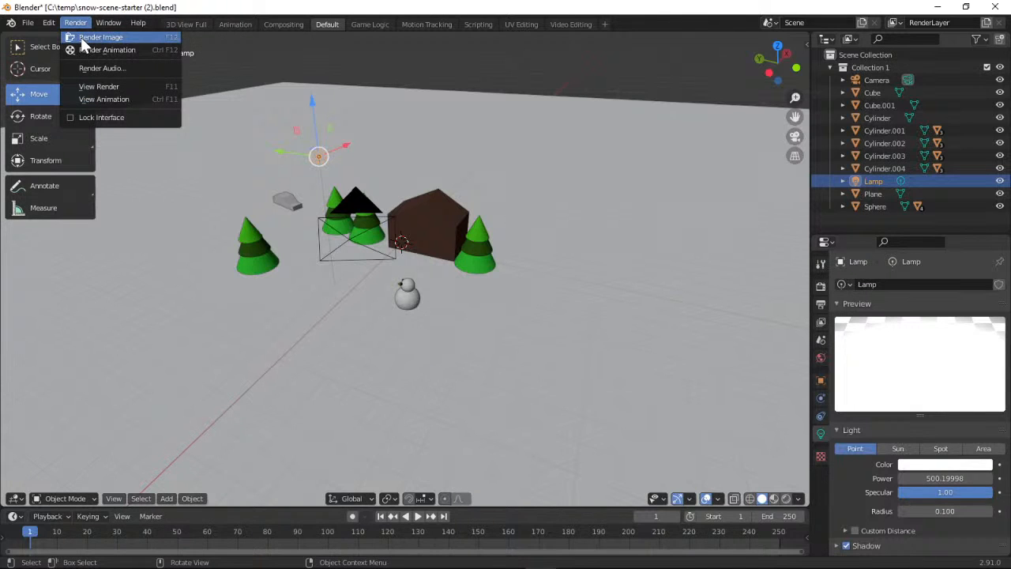
click(80, 37)
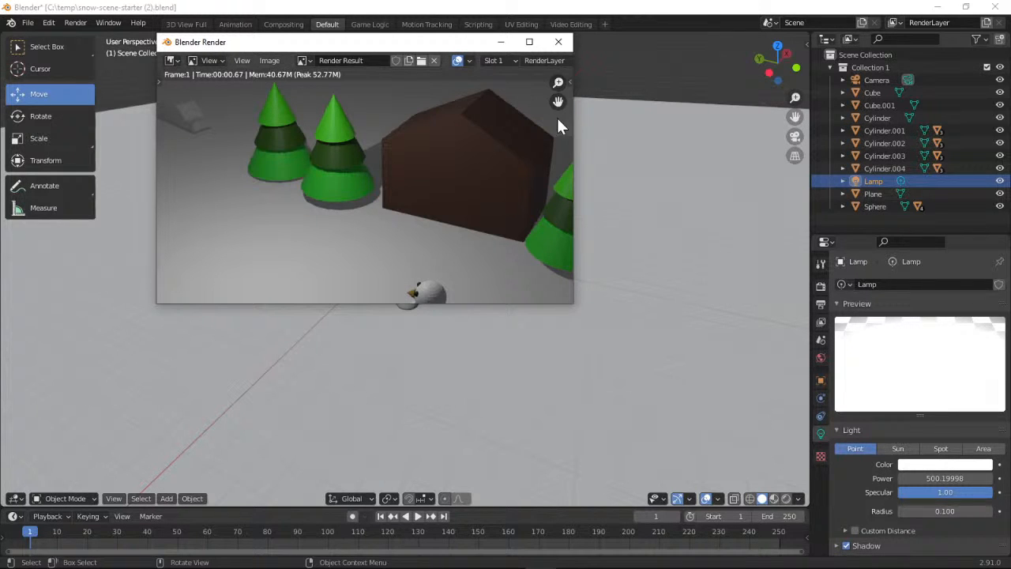
drag(557, 83, 557, 136)
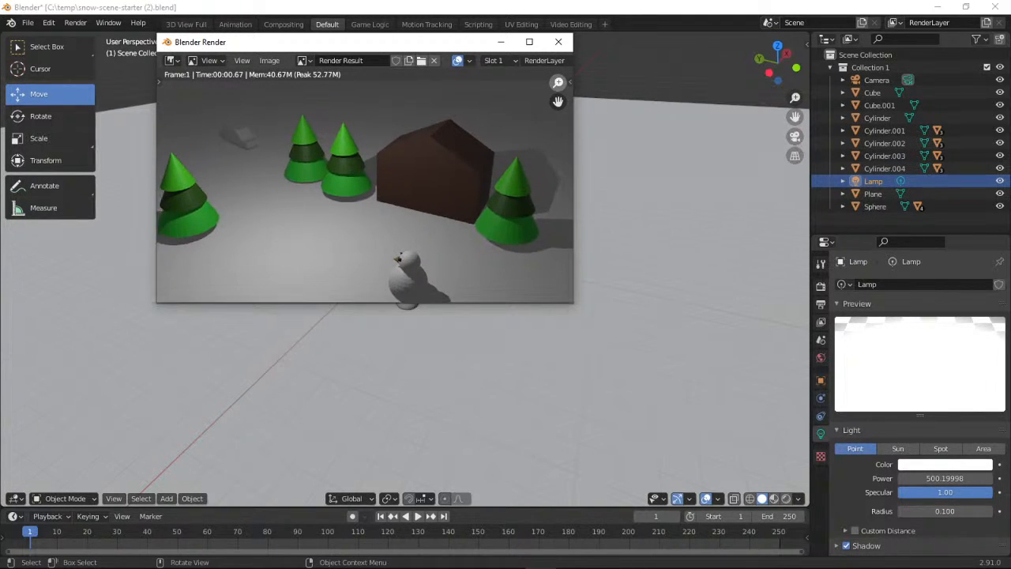
click(558, 42)
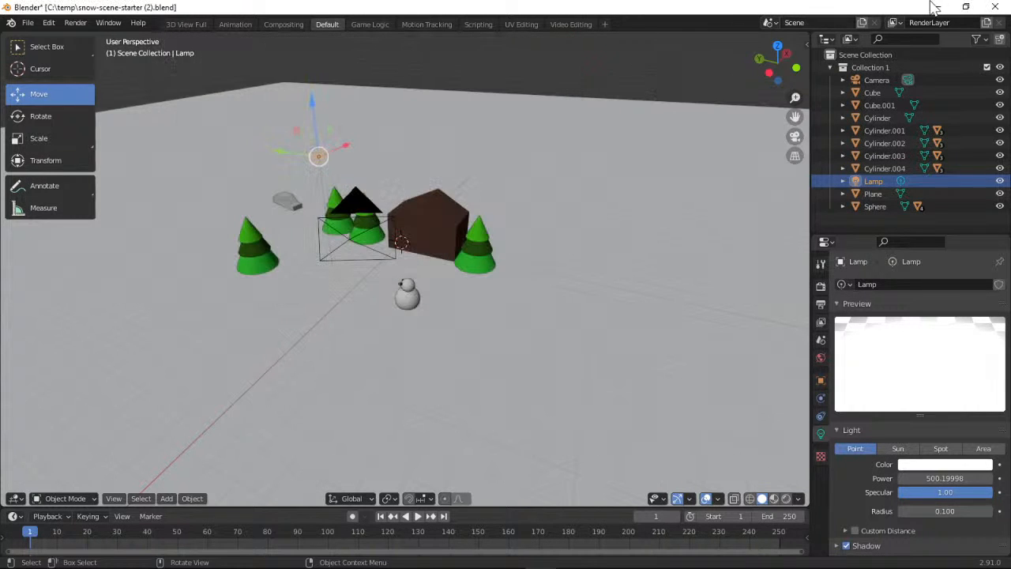
Switch to the project page in the browser and open its Keyframing section
click(936, 6)
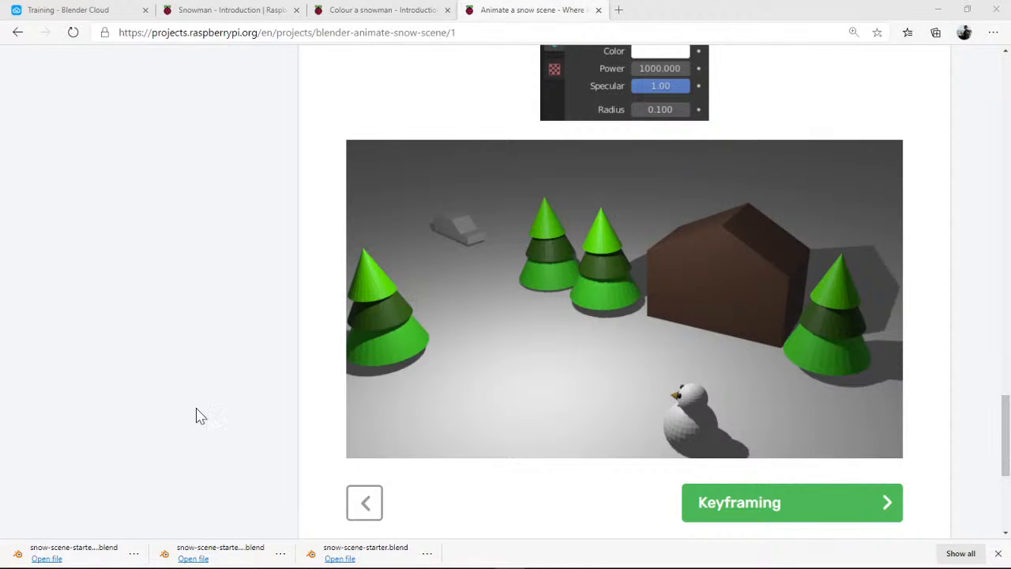
click(713, 506)
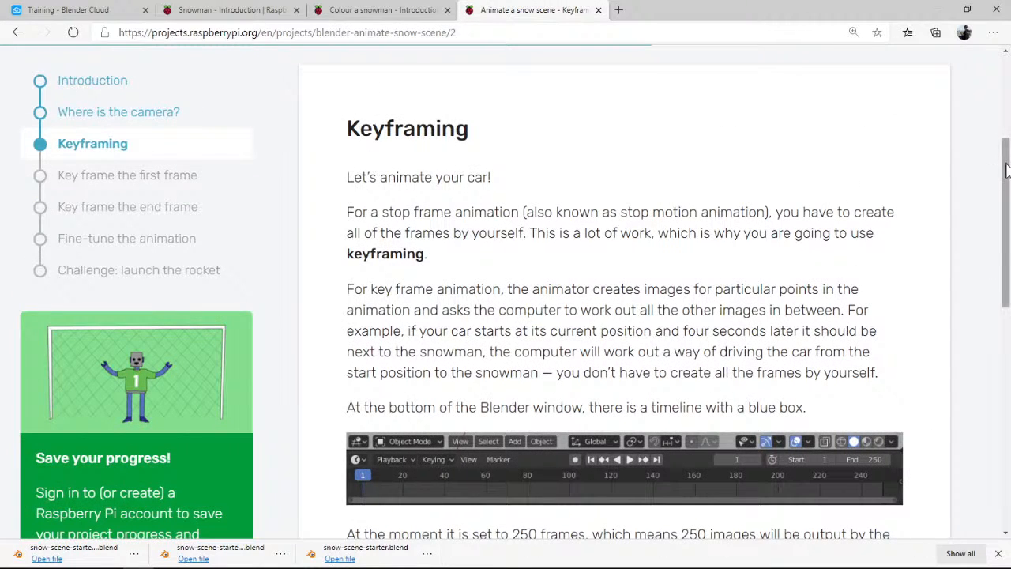
Read through the Keyframing section of the project page, comparing its timeline and End frame instructions with Blender's timeline
drag(1005, 171, 1005, 175)
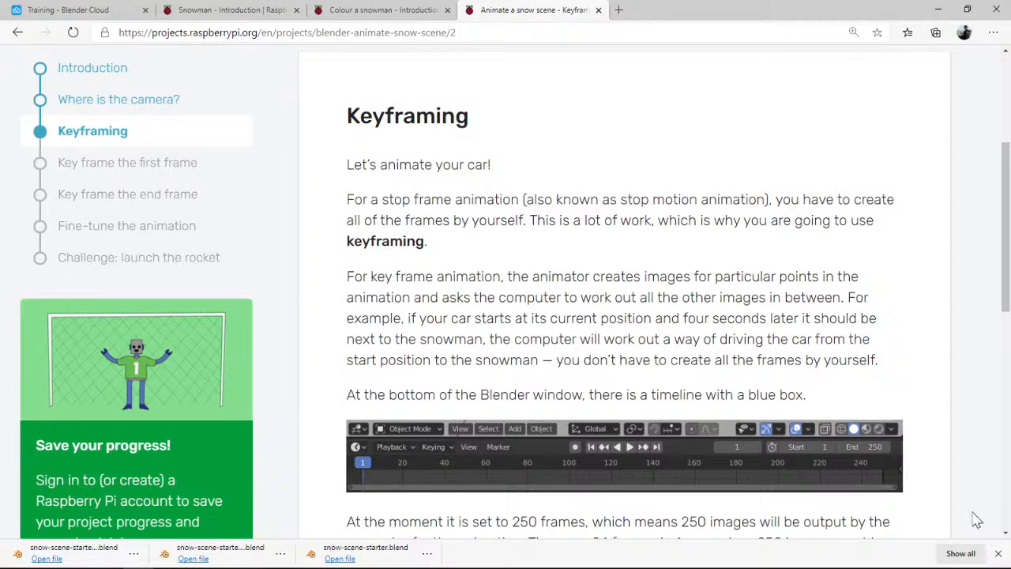
click(998, 554)
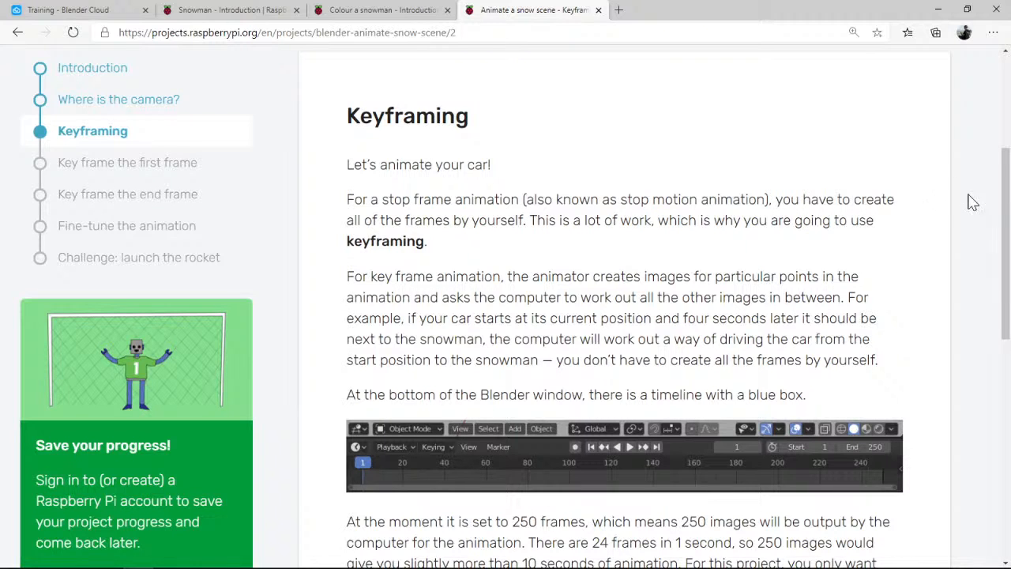
drag(1004, 187, 1003, 208)
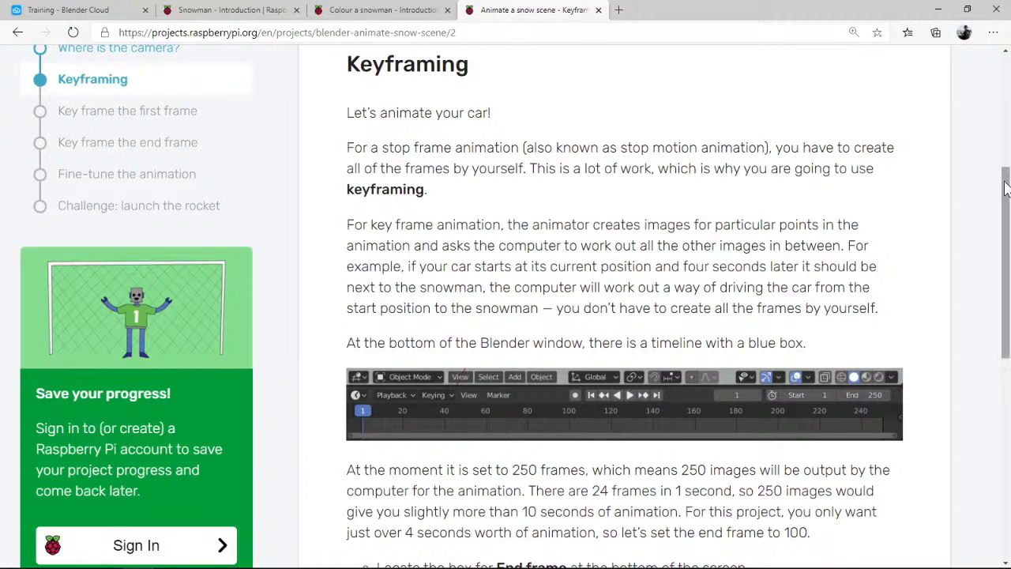
drag(1004, 182, 1001, 247)
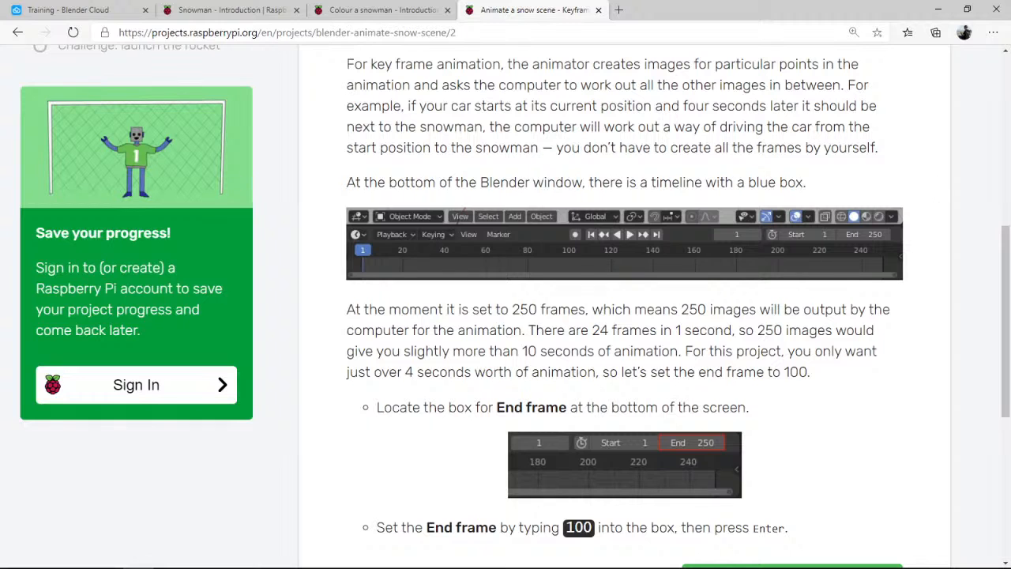
key(alt+Tab)
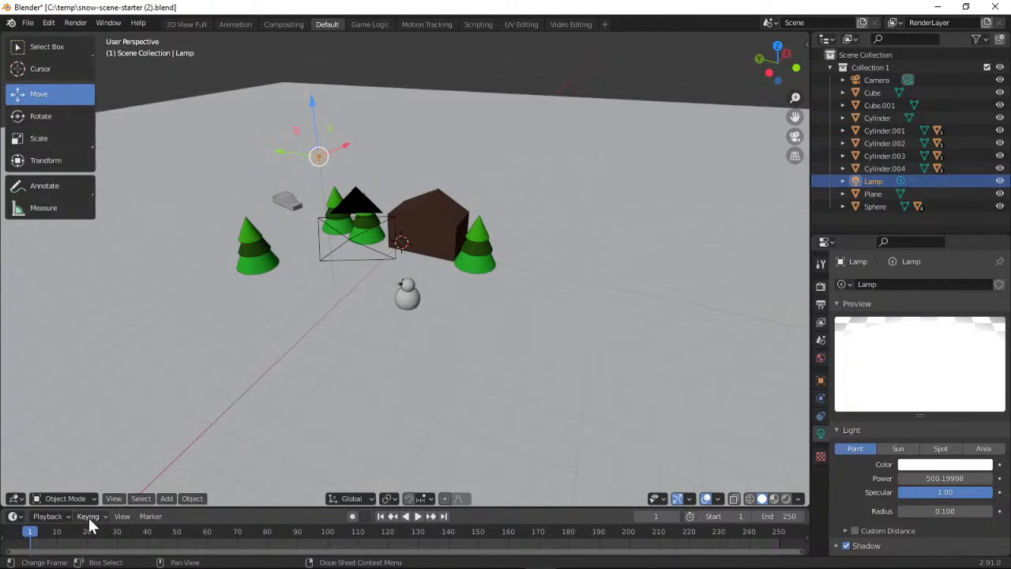
click(937, 7)
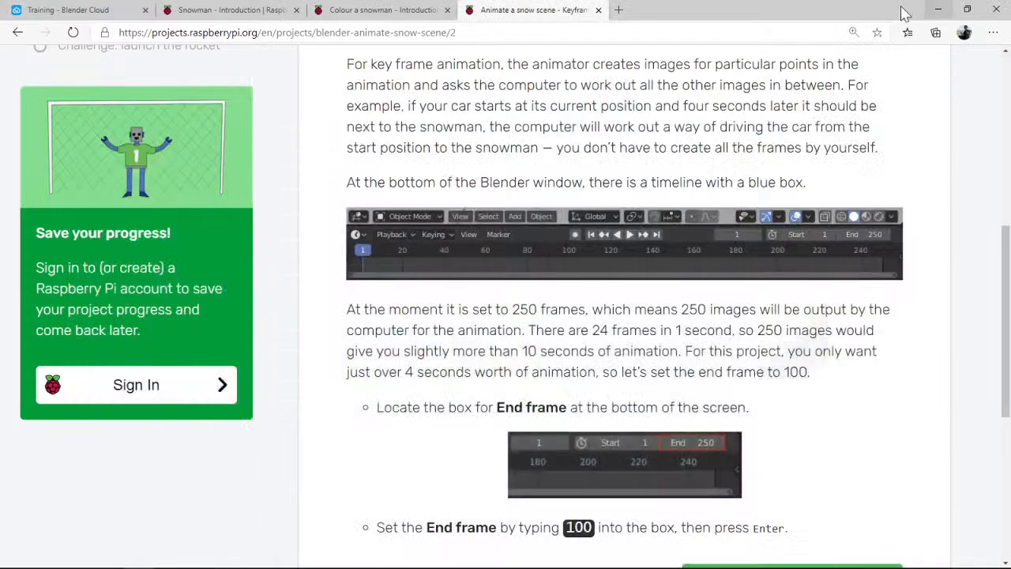
drag(1006, 271, 1003, 310)
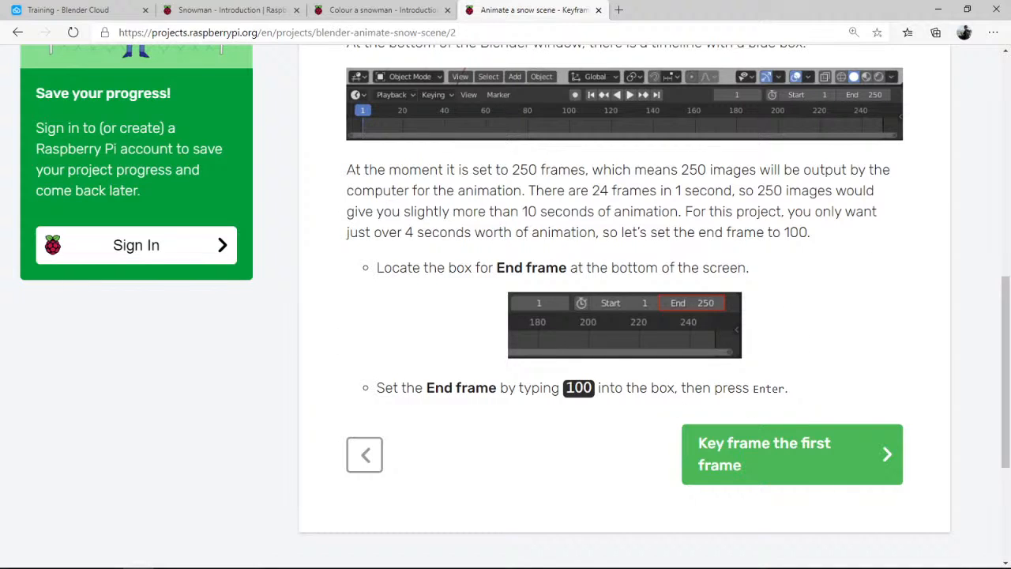
Switch to Blender and set the animation's end frame to 100
key(alt+Tab)
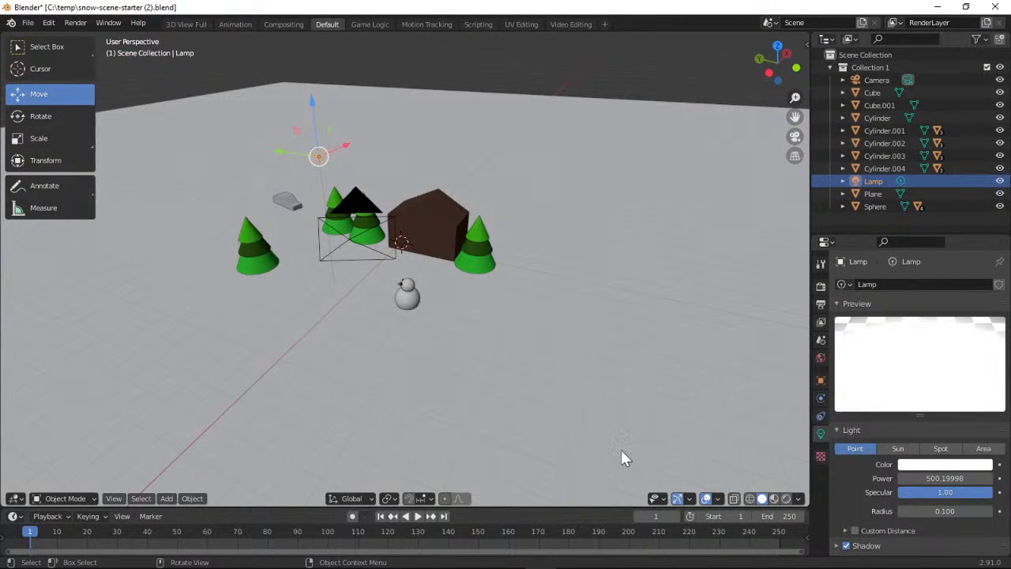
click(786, 517)
key(BackSpace)
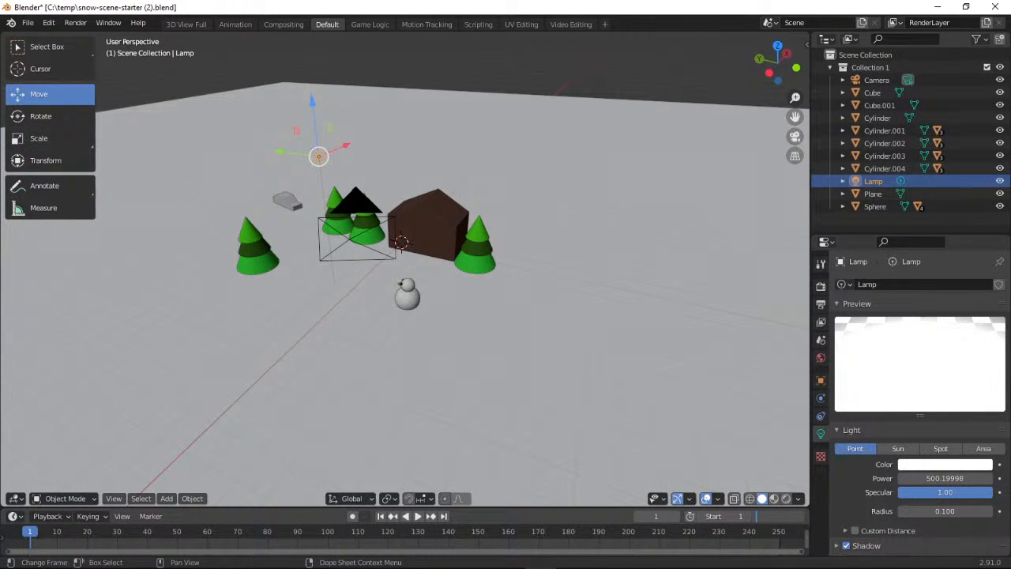
text(100)
key(Return)
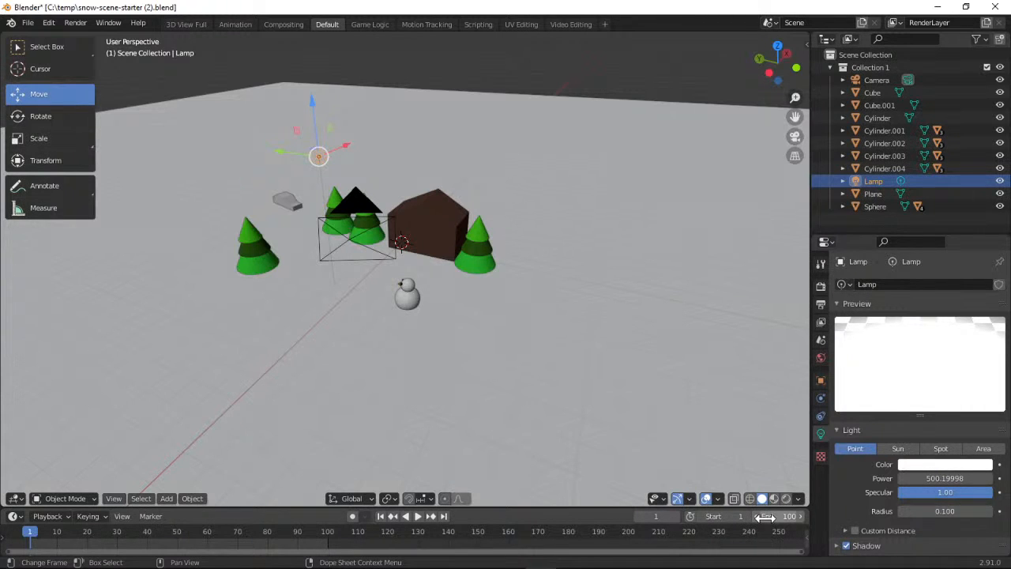
Open the project page's "Key frame the first frame" section in the browser and check the current frame number in Blender against its instructions
click(937, 8)
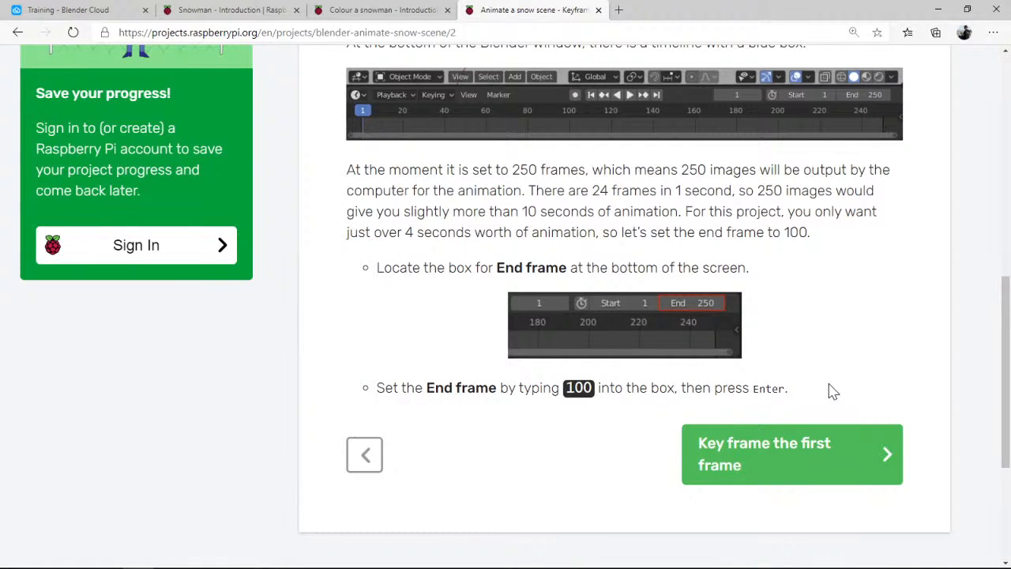
click(767, 450)
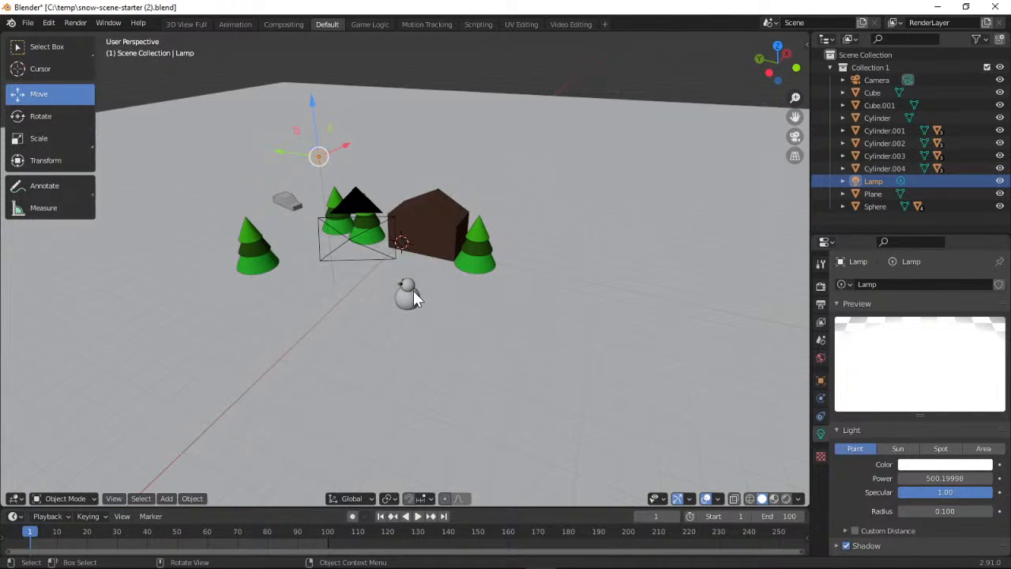
click(935, 7)
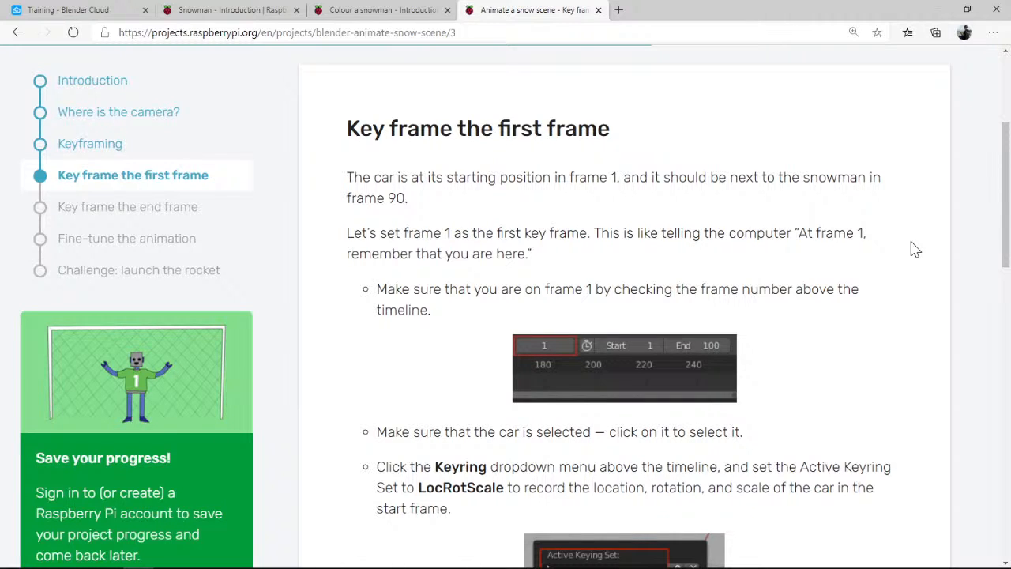
drag(1001, 150, 1000, 208)
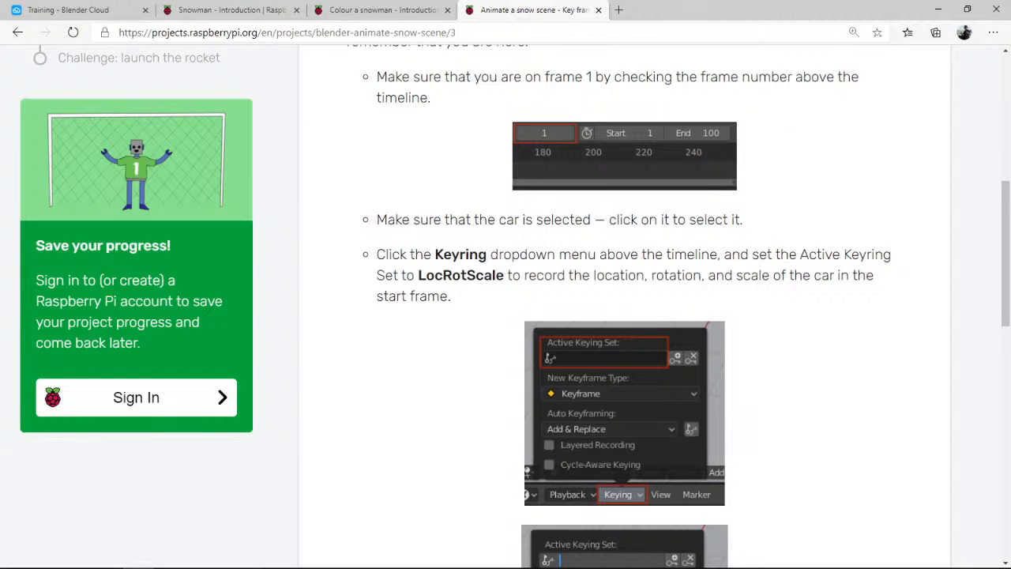
key(alt+Tab)
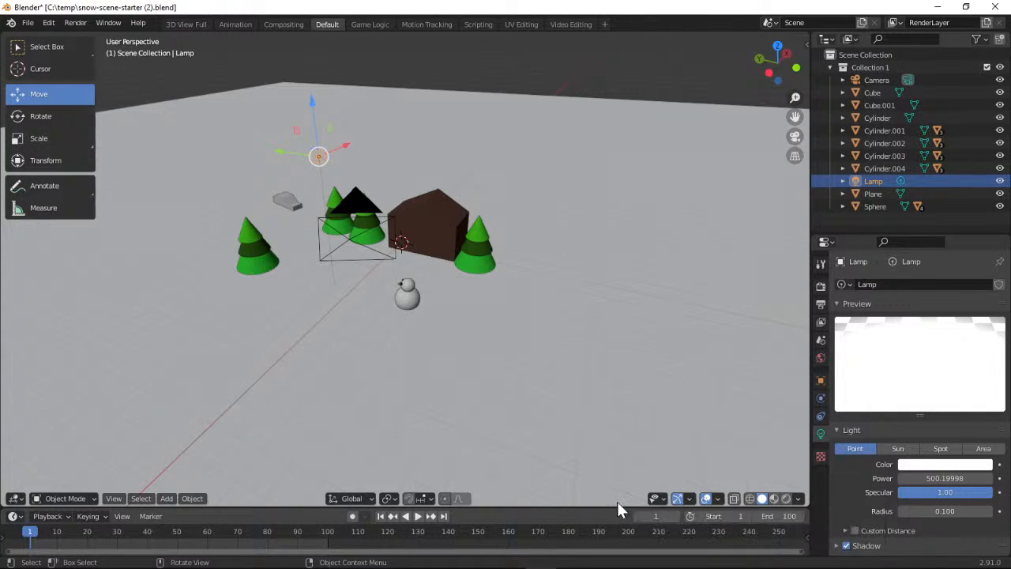
click(941, 8)
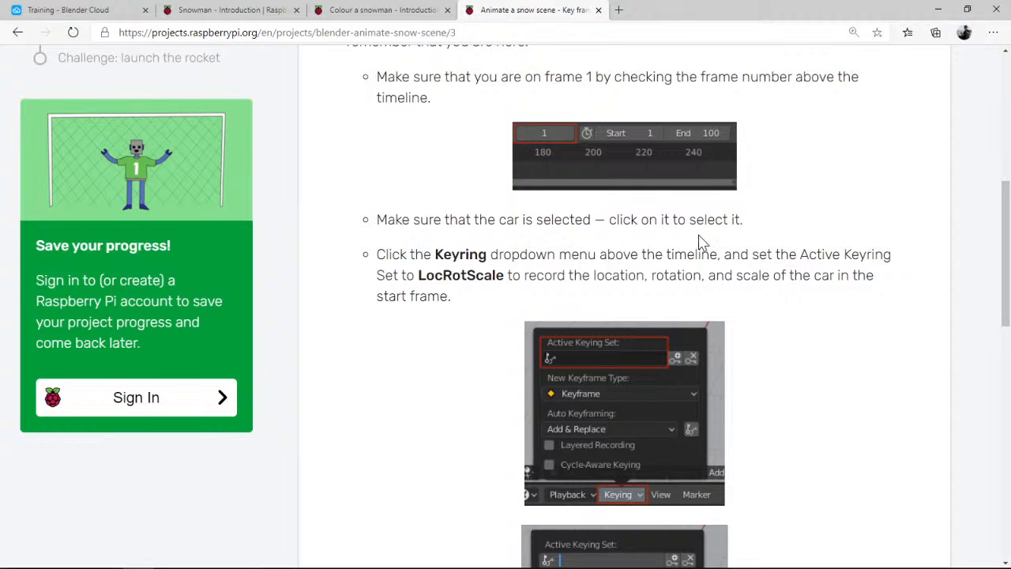
Switch to Blender and select the car beside the trees in the snow scene
key(alt+Tab)
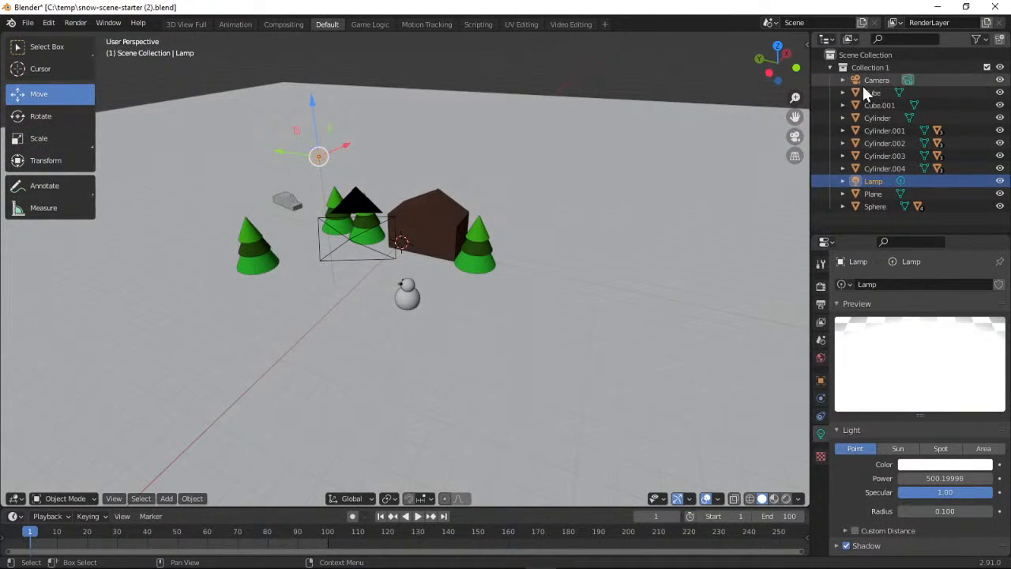
drag(794, 99, 942, 138)
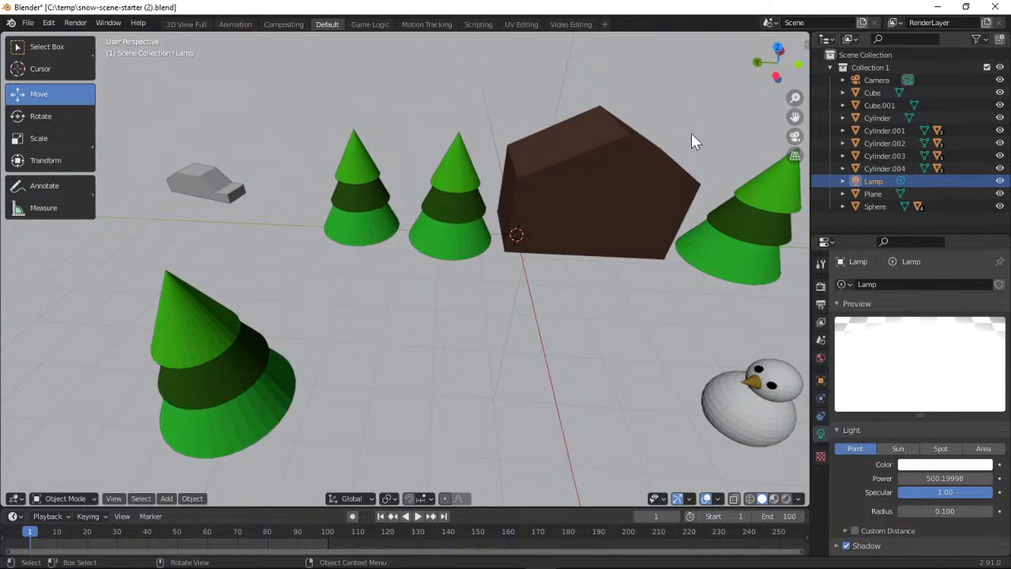
click(202, 186)
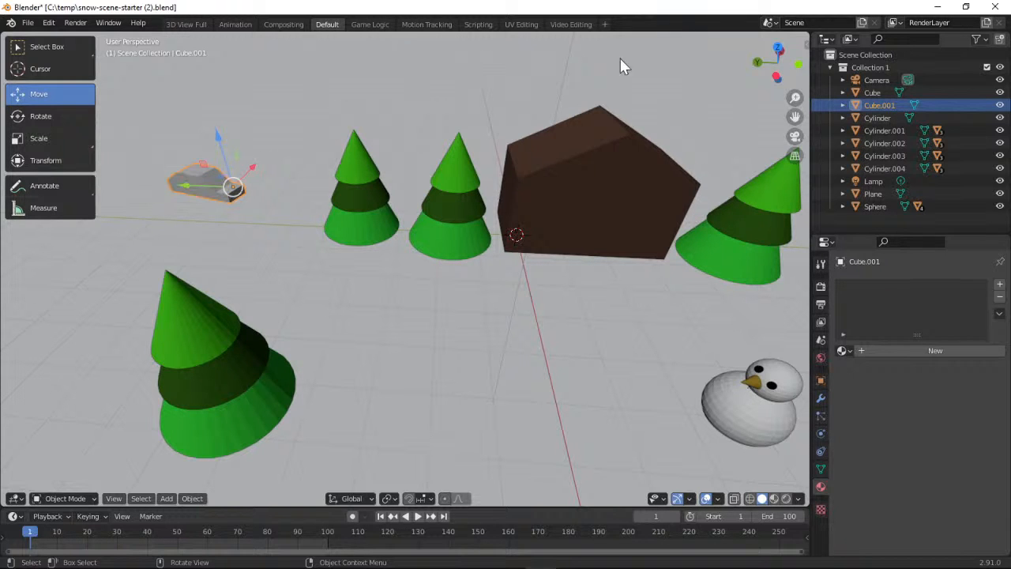
Read the project page's instructions in the browser for choosing the LocRotScale active keying set
click(936, 7)
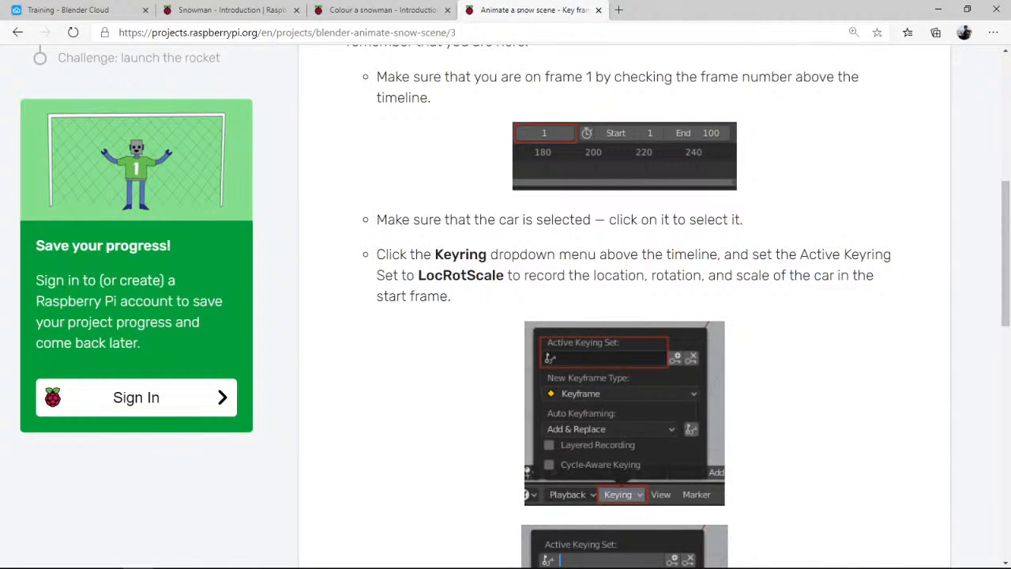
drag(1001, 198, 1003, 255)
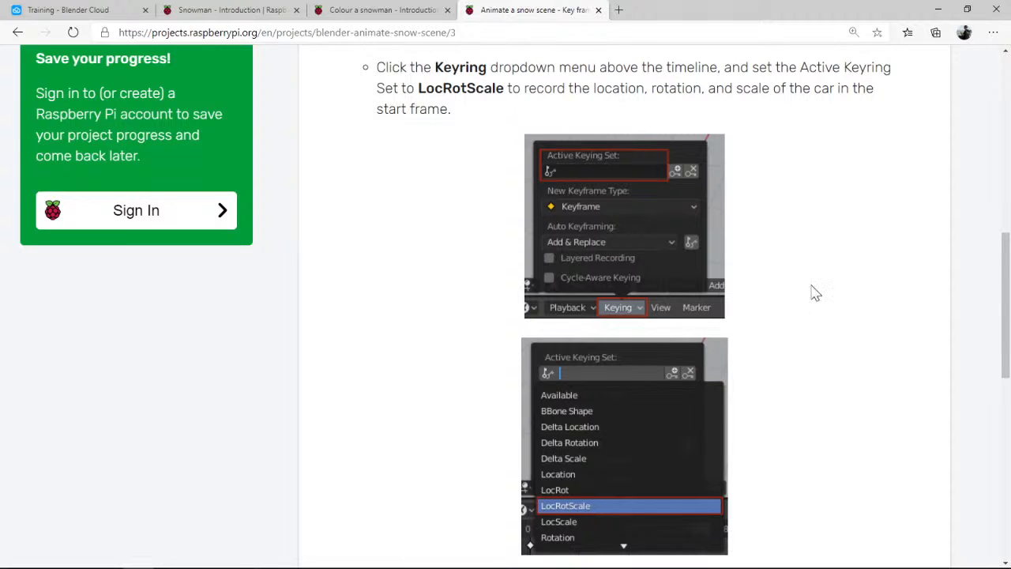
scroll(710, 178, down, 1)
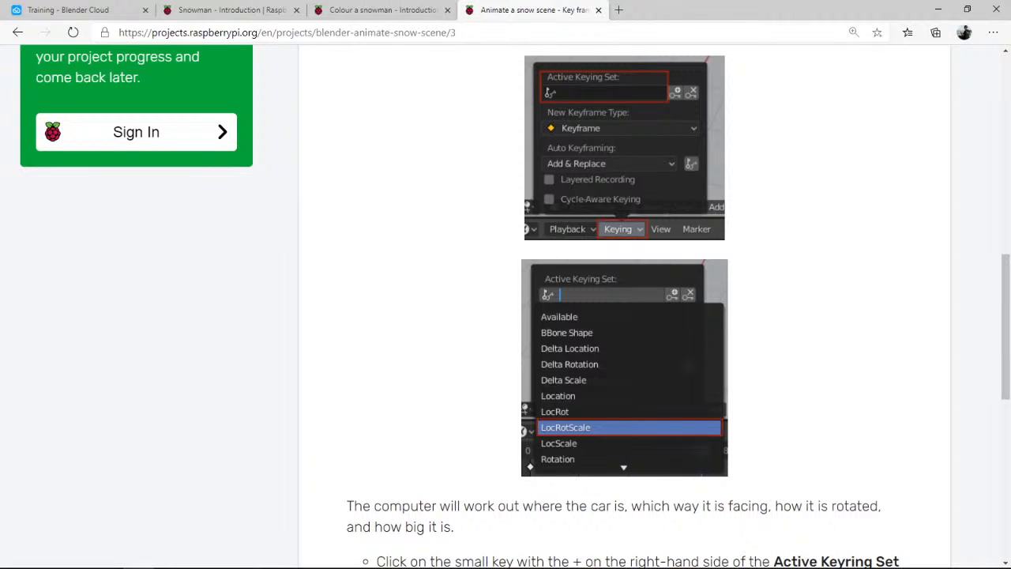
Return to Blender and set the timeline's active keying set to Location, Rotation & Scale, checking the chosen set
key(alt+Tab)
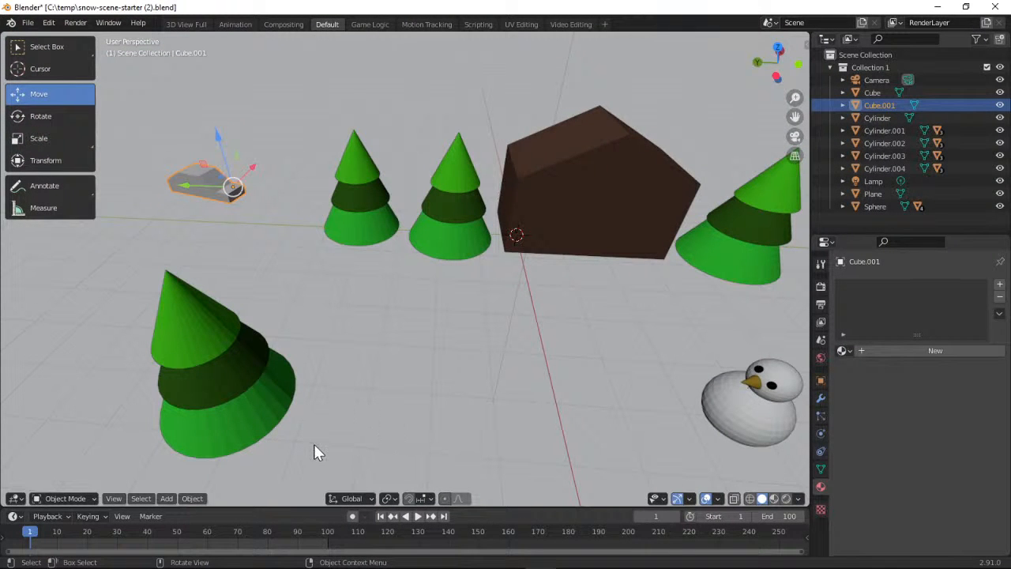
click(103, 513)
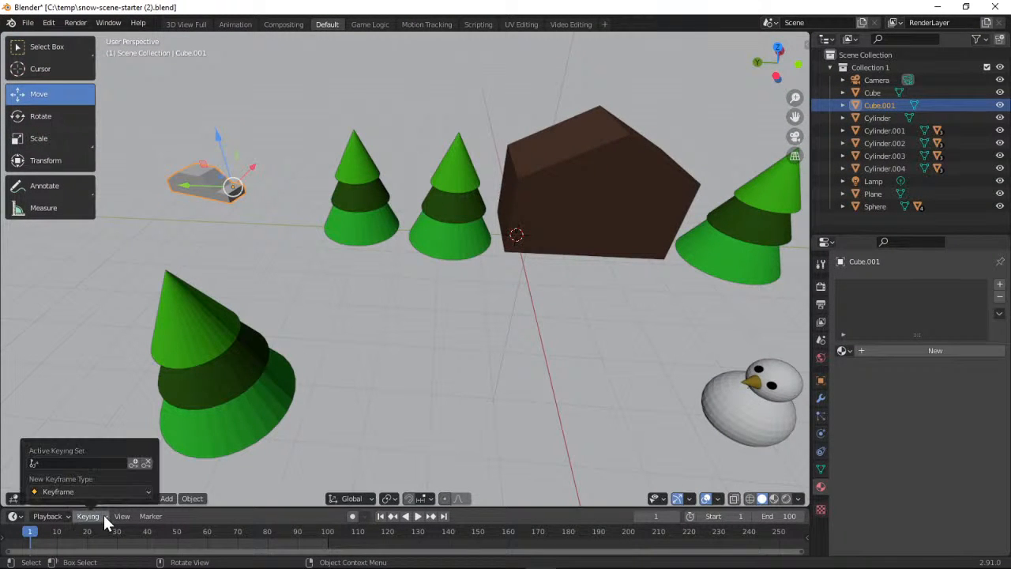
click(94, 488)
click(98, 462)
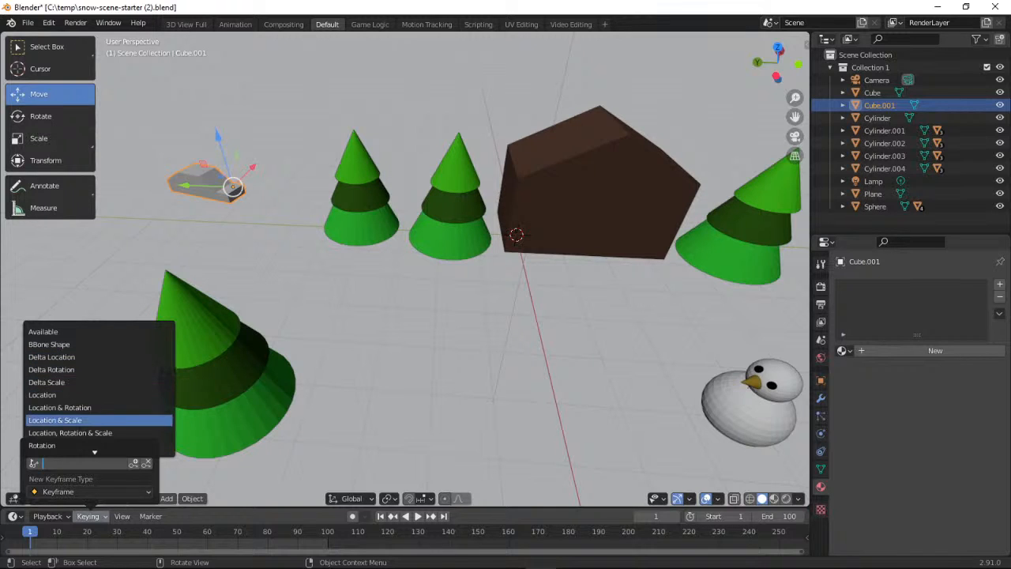
scroll(97, 447, down, 9)
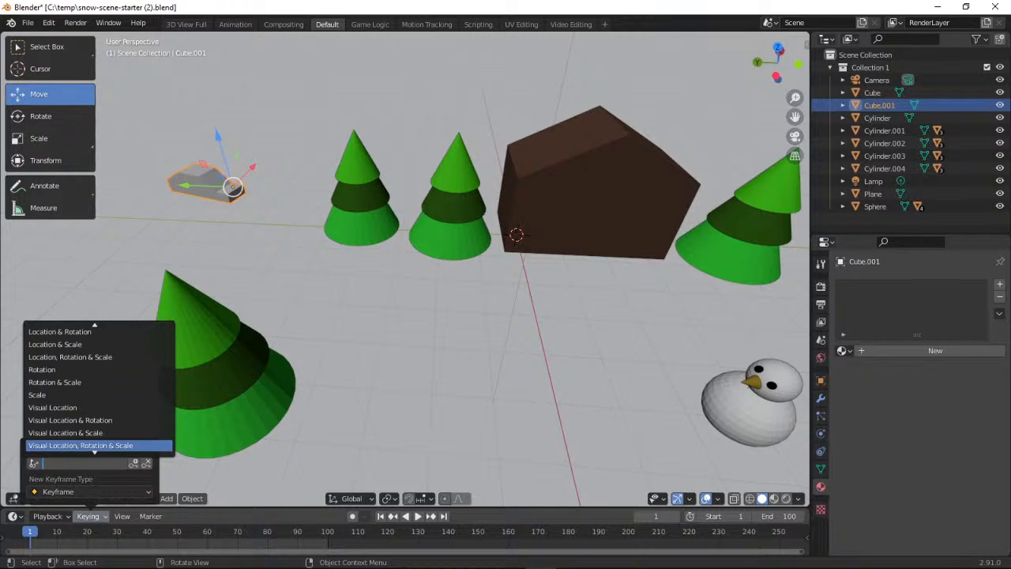
scroll(97, 387, down, 2)
scroll(97, 387, up, 20)
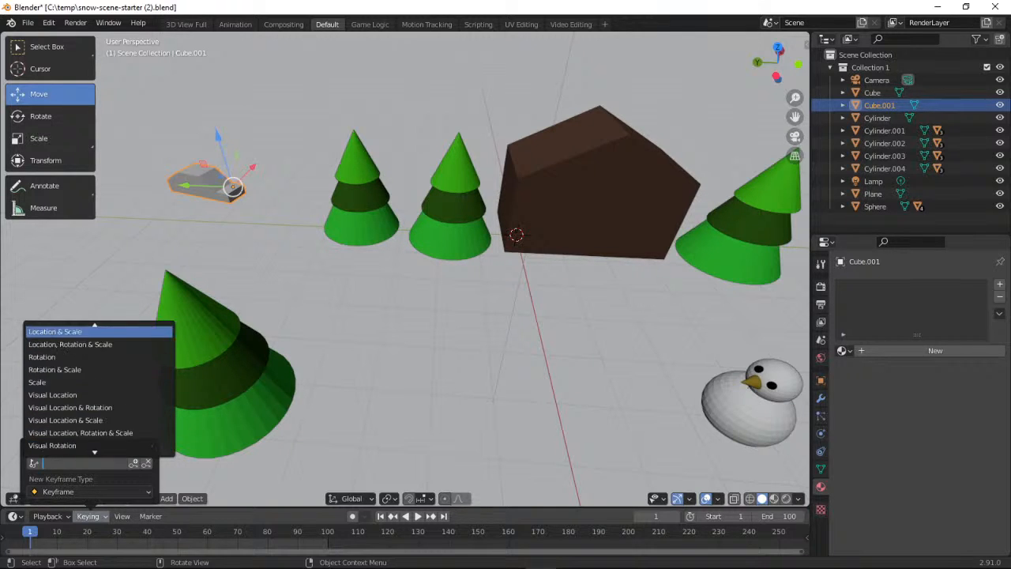
click(937, 7)
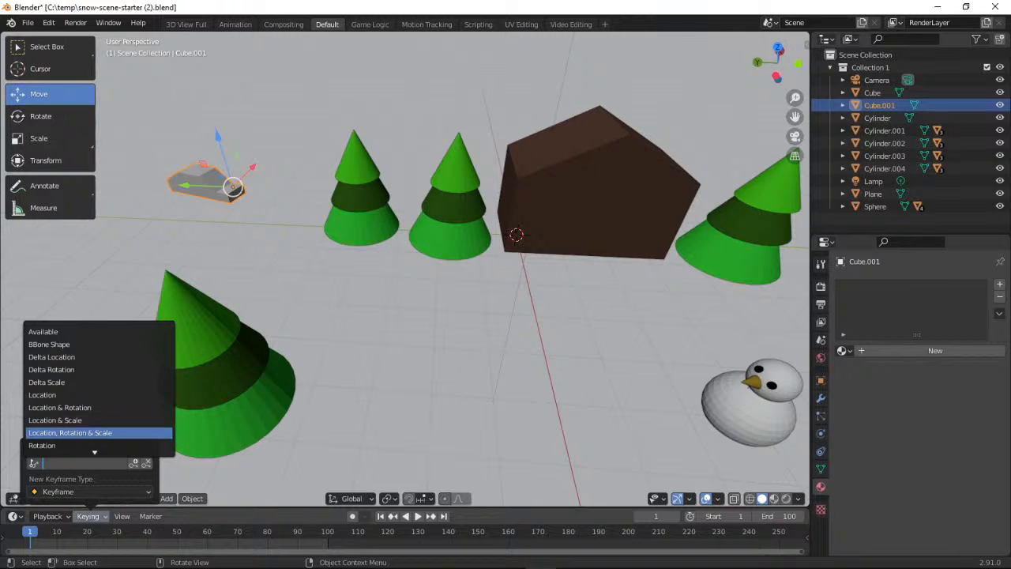
scroll(95, 434, down, 2)
scroll(95, 439, down, 3)
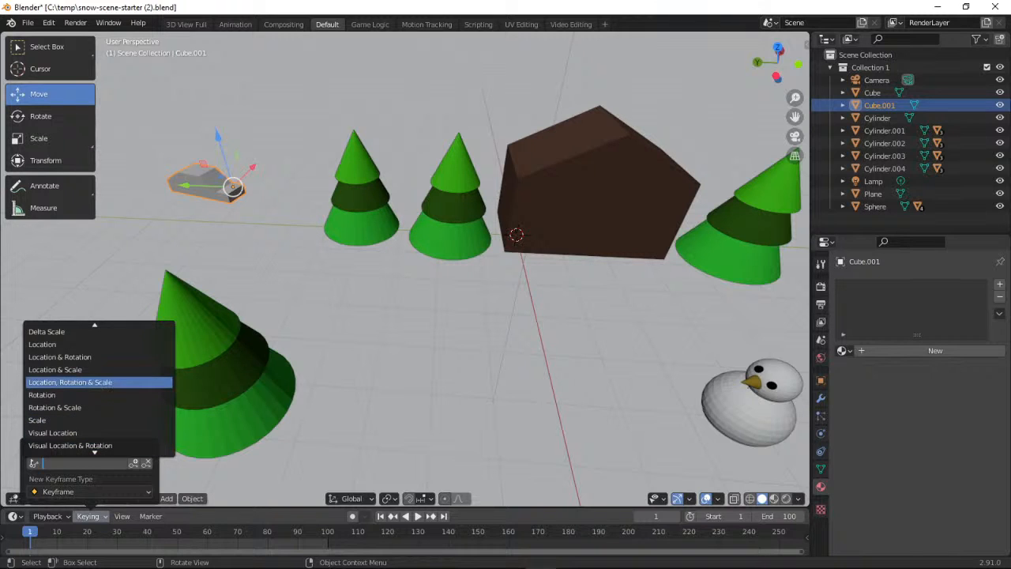
click(118, 382)
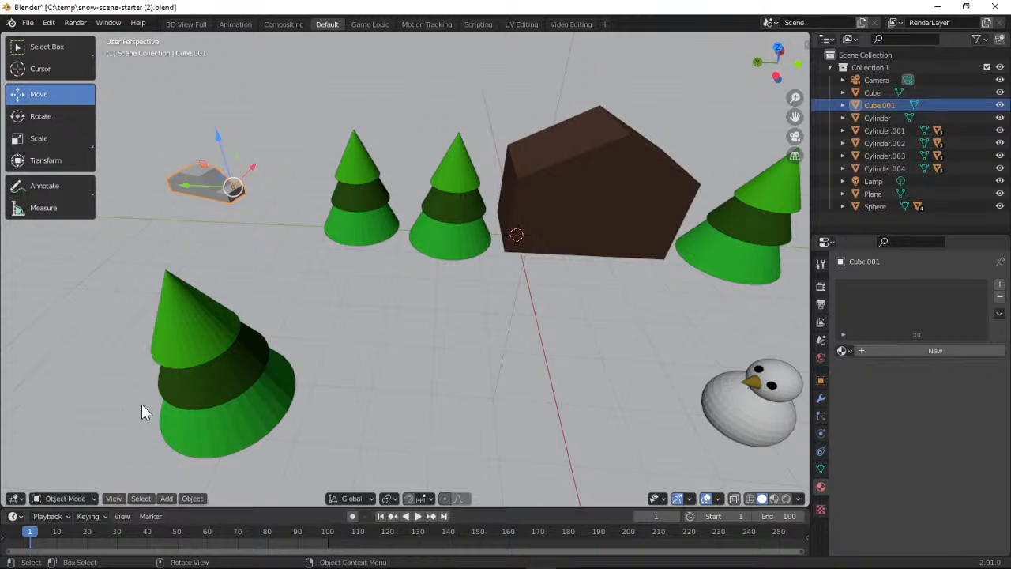
click(103, 516)
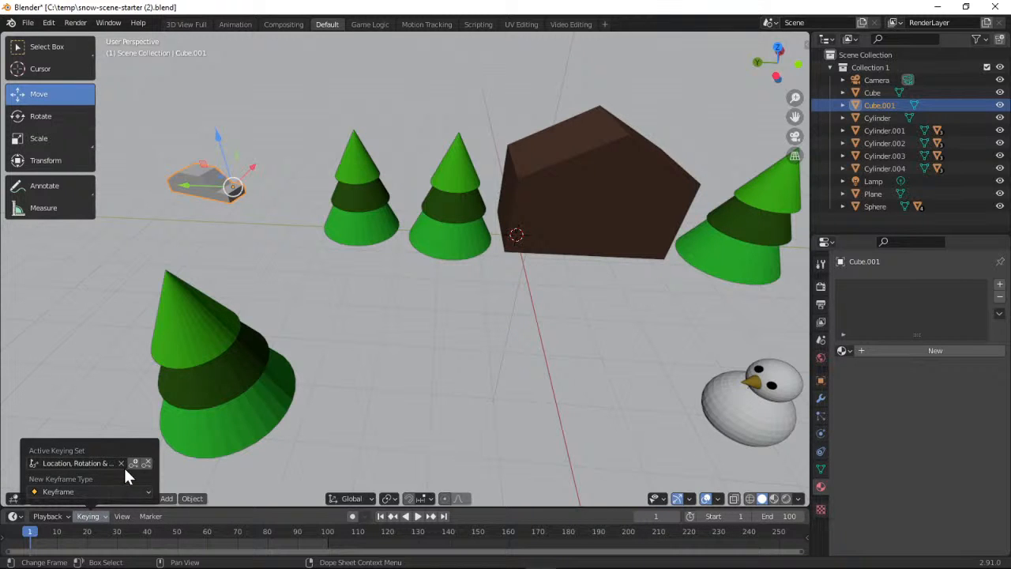
Read the project page's instructions in the browser for creating the first key frame and return to Blender
click(935, 7)
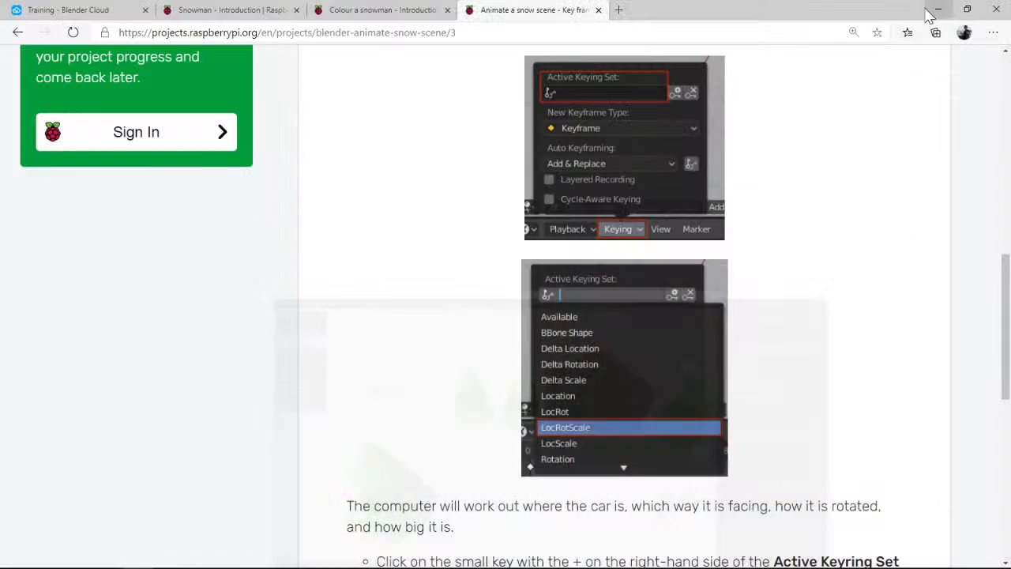
scroll(927, 271, down, 3)
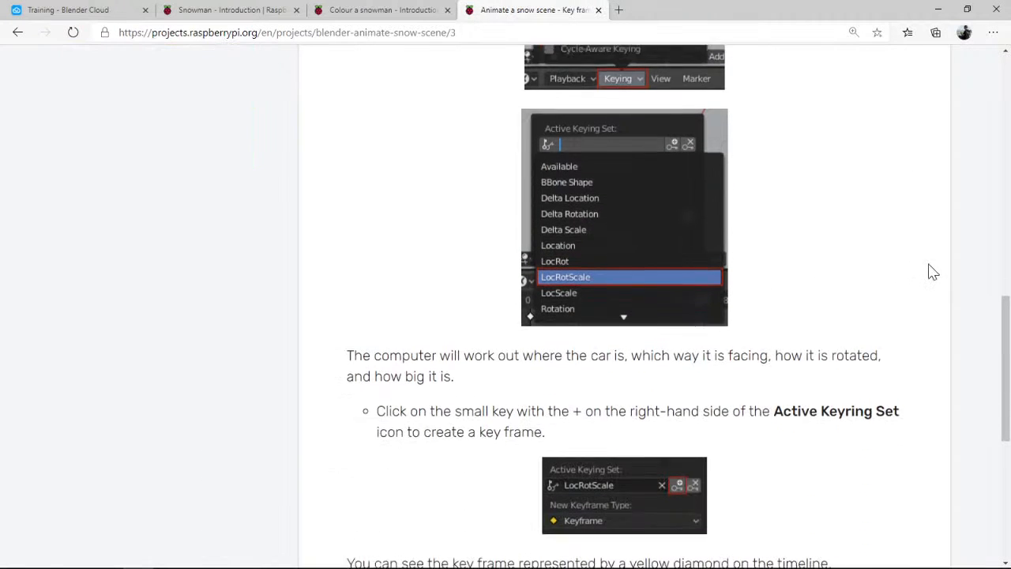
scroll(940, 269, down, 1)
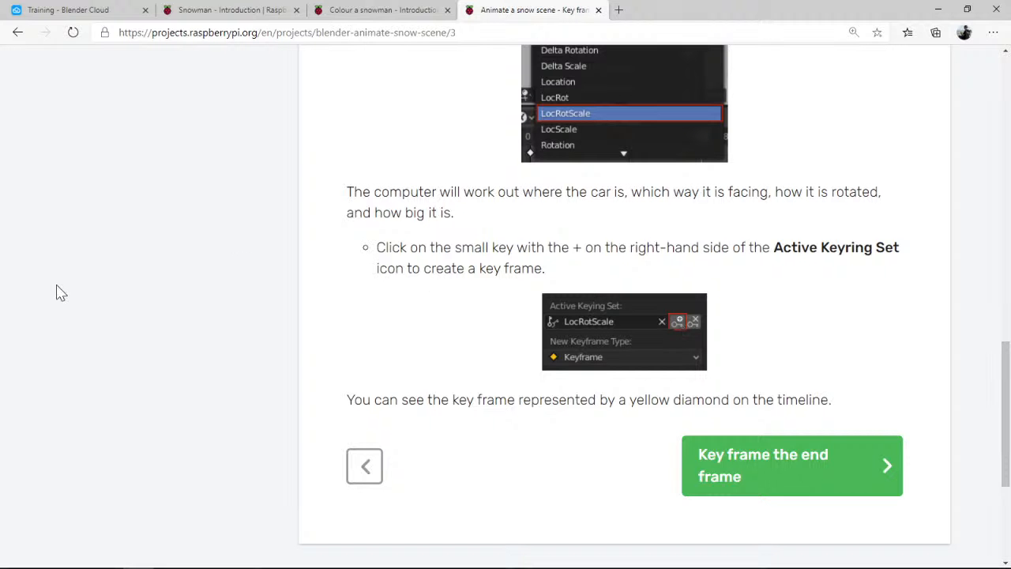
key(alt+Tab)
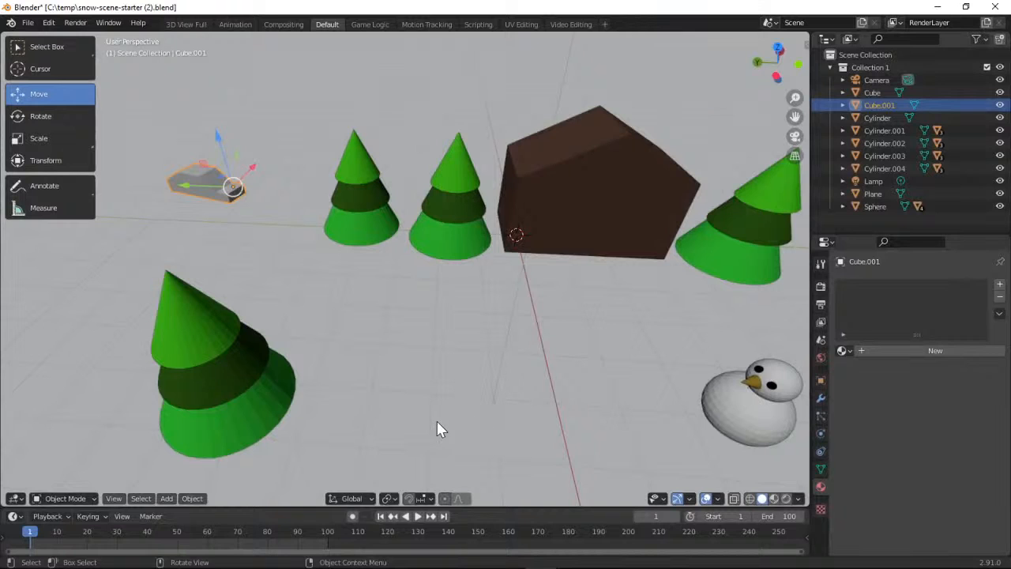
Insert a Location, Rotation & Scale keyframe for the selected car at frame 1
click(88, 515)
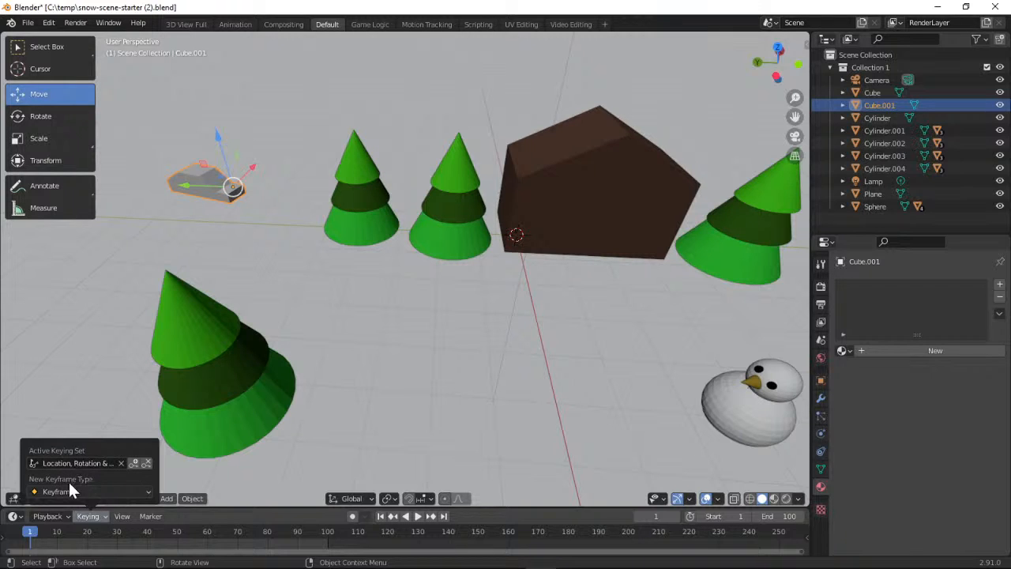
click(133, 464)
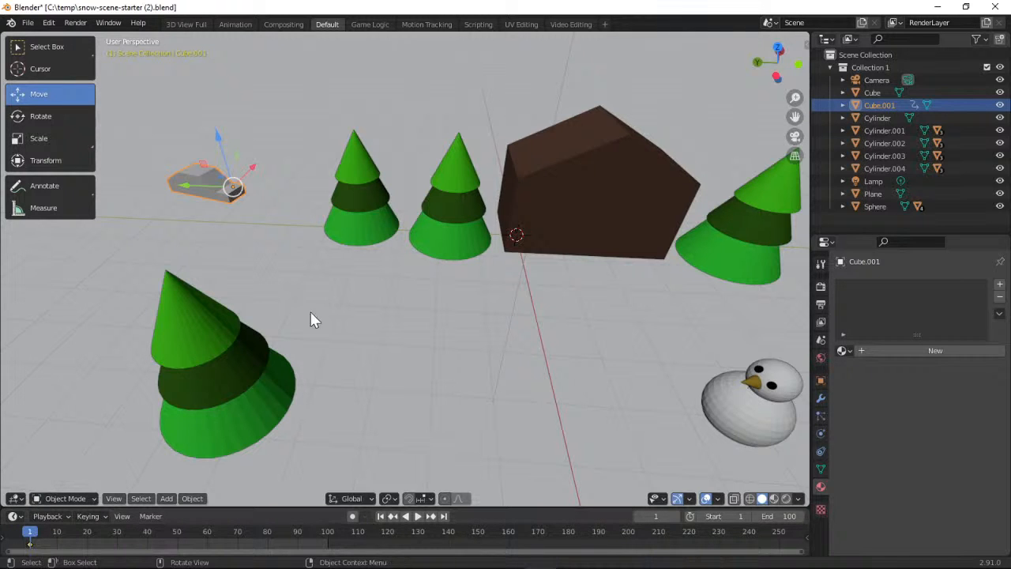
Switch to the browser, open the project's "Key frame the end frame" page and read its instructions
click(934, 6)
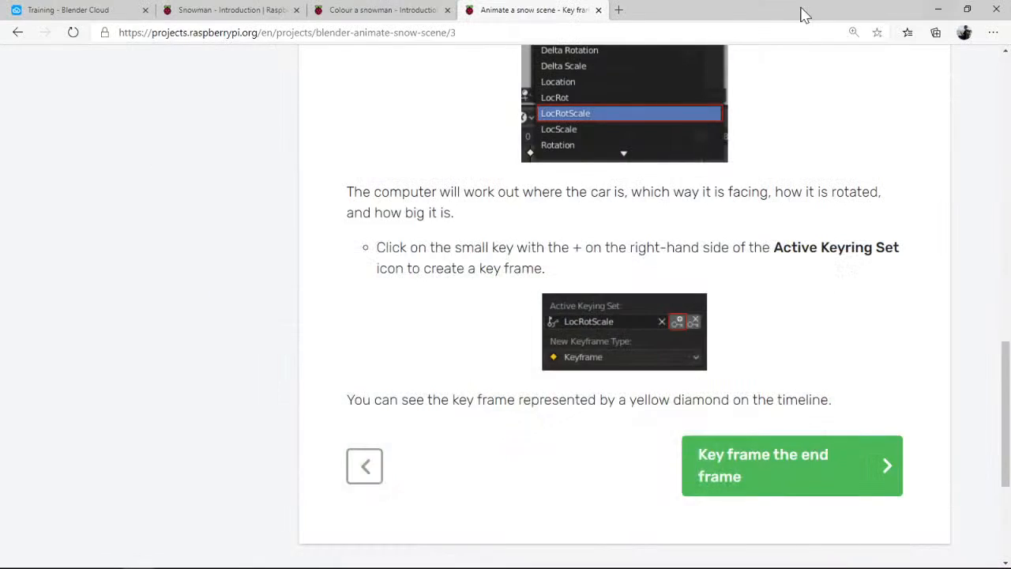
click(758, 478)
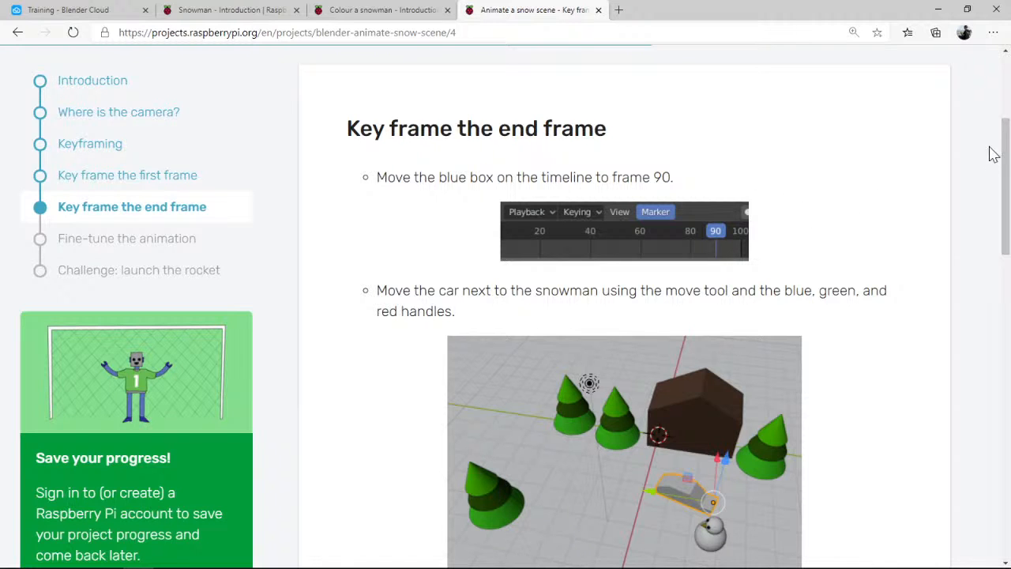
drag(1006, 140, 1005, 183)
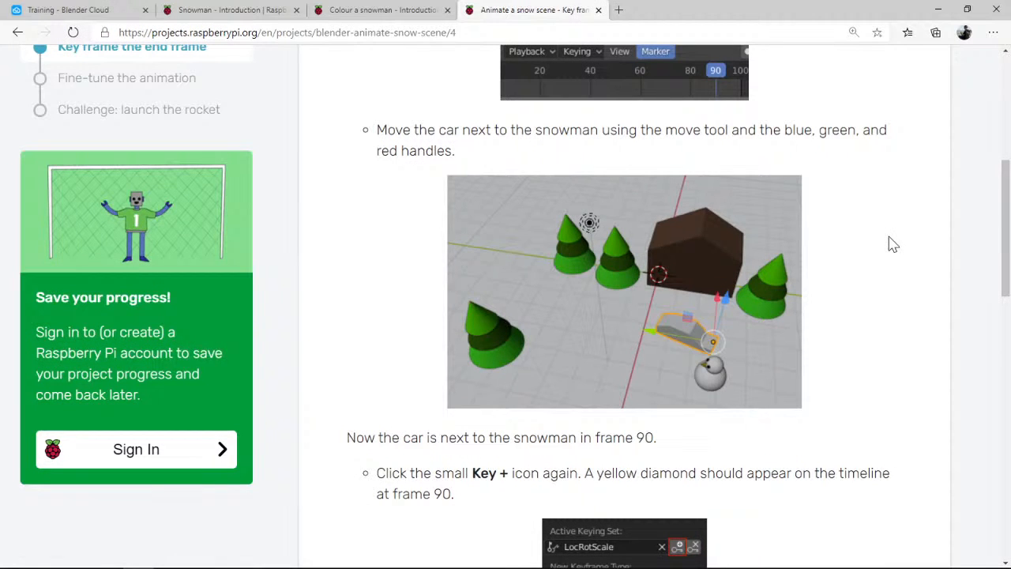
drag(1005, 226, 1005, 195)
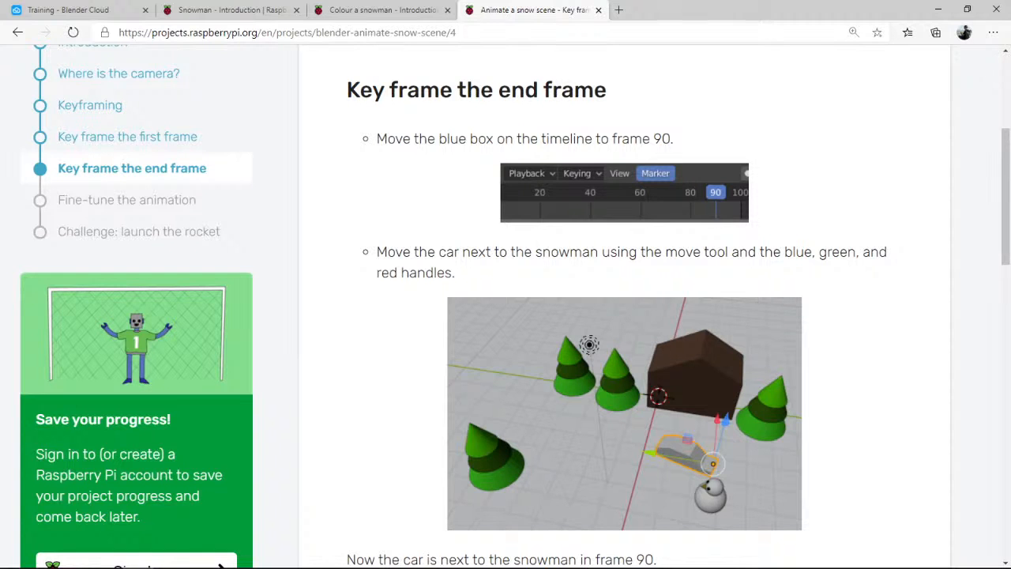
Return to Blender and move the timeline's playhead to frame 90
key(alt+Tab)
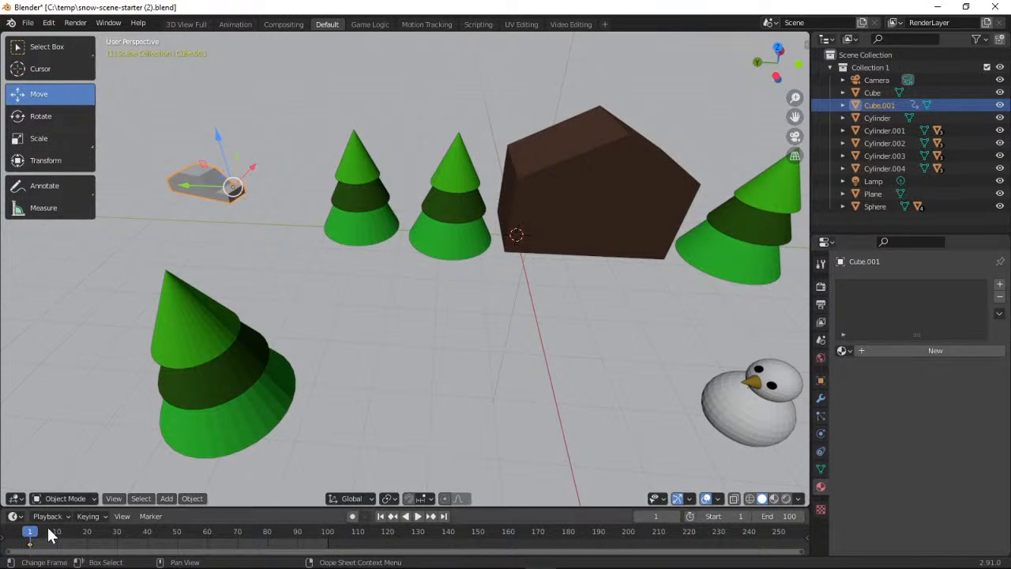
key(space)
drag(99, 537, 297, 532)
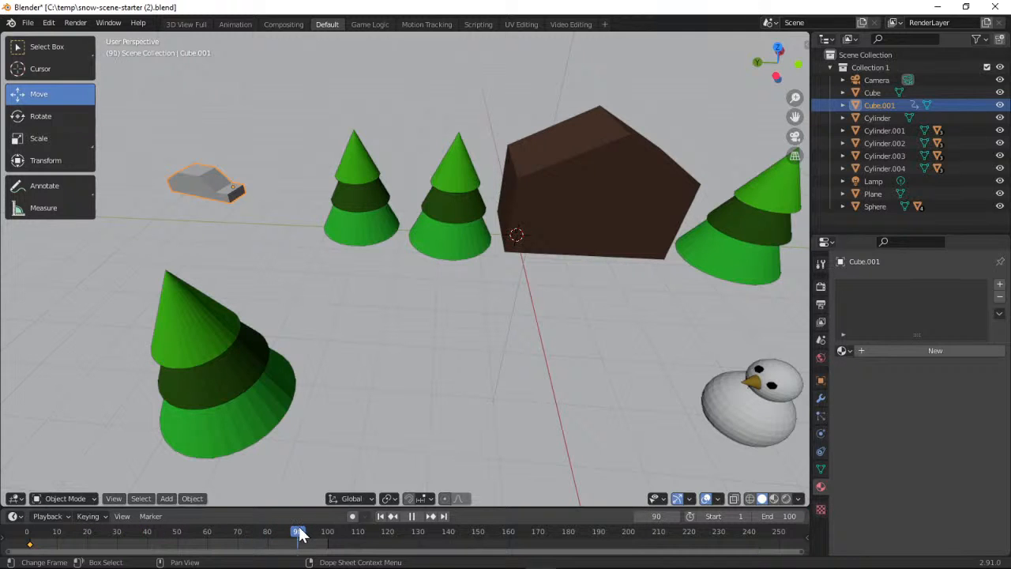
key(space)
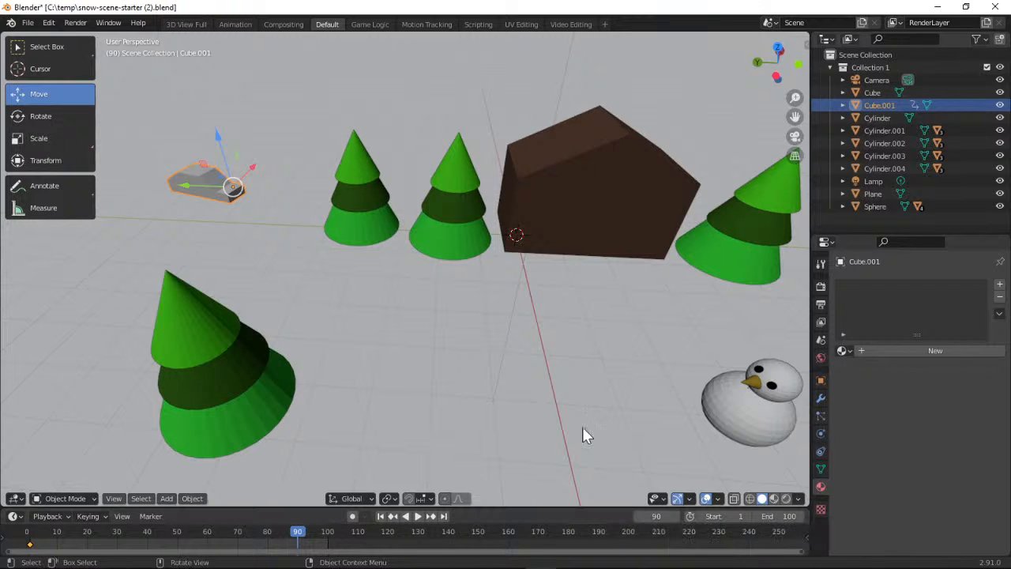
Check the project page's instruction and picture for placing the car next to the snowman, and return to Blender
click(935, 8)
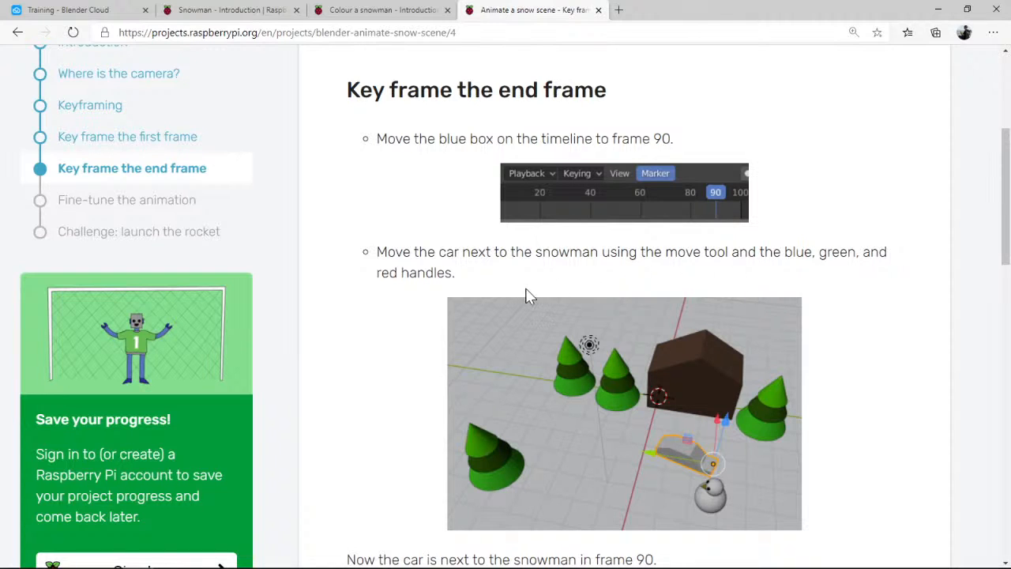
mouse_move(1005, 187)
mouse_down()
mouse_move(1005, 219)
mouse_move(1004, 147)
mouse_move(1001, 202)
mouse_up()
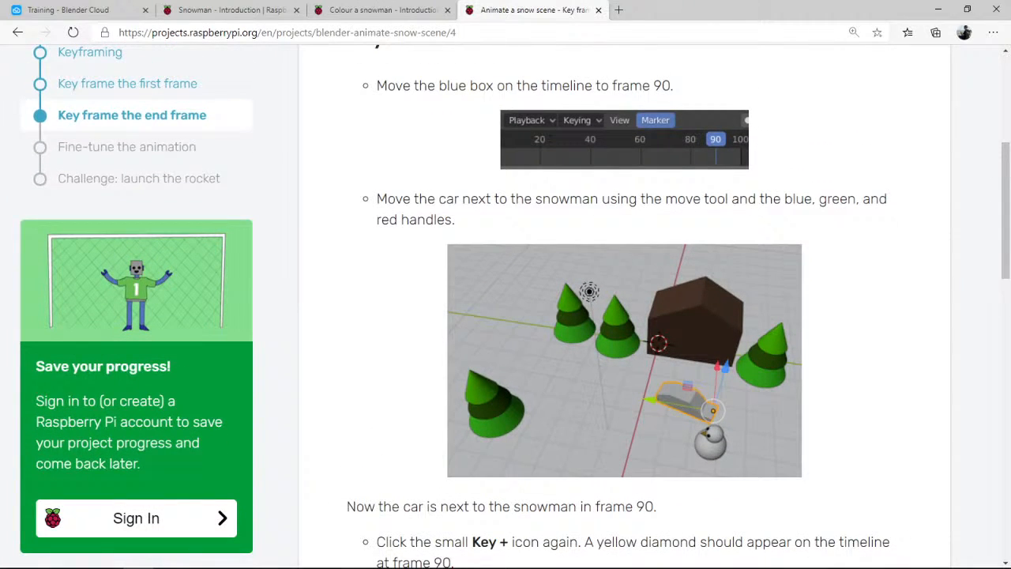
key(alt+Tab)
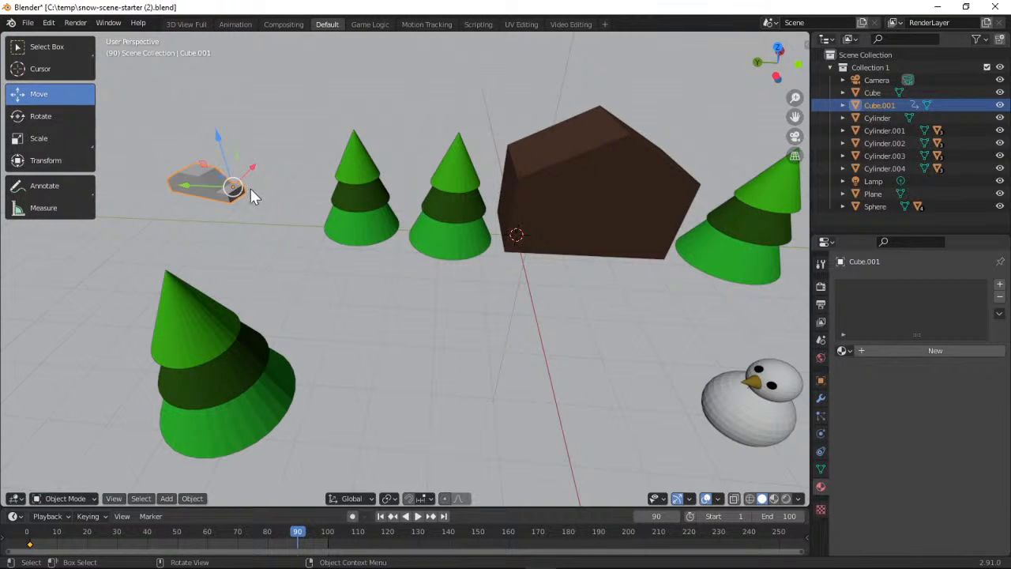
Select only the car and move it along the X and Y axes past the trees to the front of the house
shift+click(204, 186)
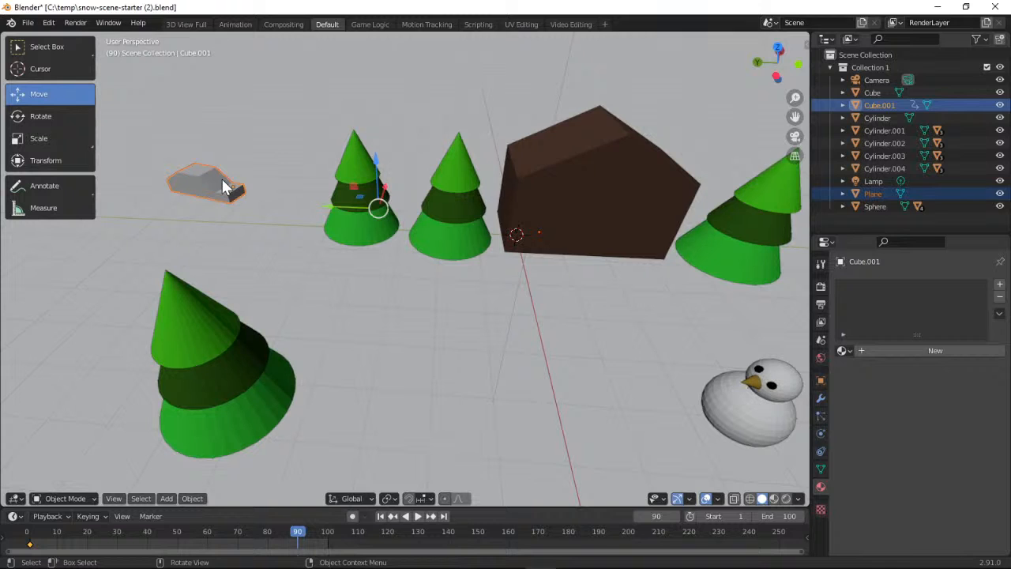
click(214, 185)
click(211, 181)
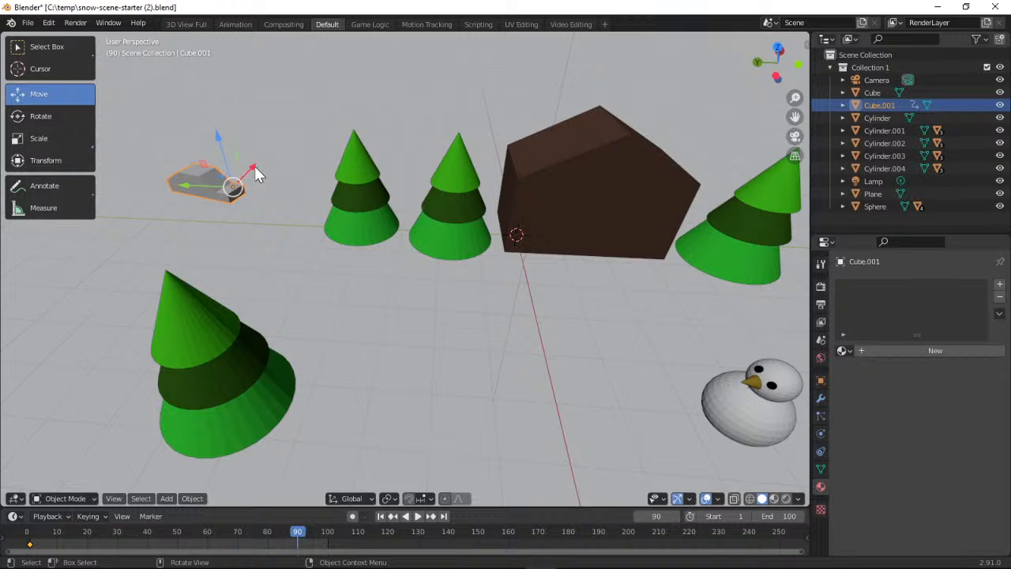
drag(253, 170, 201, 229)
drag(132, 240, 310, 260)
drag(361, 222, 334, 274)
drag(283, 297, 539, 335)
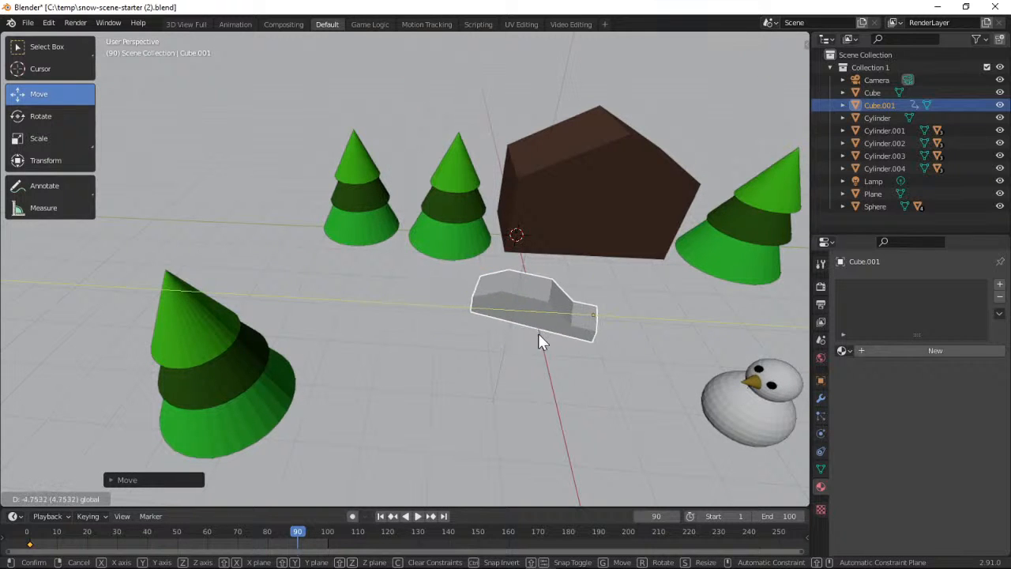
Try lowering the car slightly along the Z axis, and undo that move
mouse_move(612, 279)
mouse_down()
mouse_move(591, 320)
mouse_move(600, 274)
mouse_move(598, 286)
mouse_up()
click(600, 282)
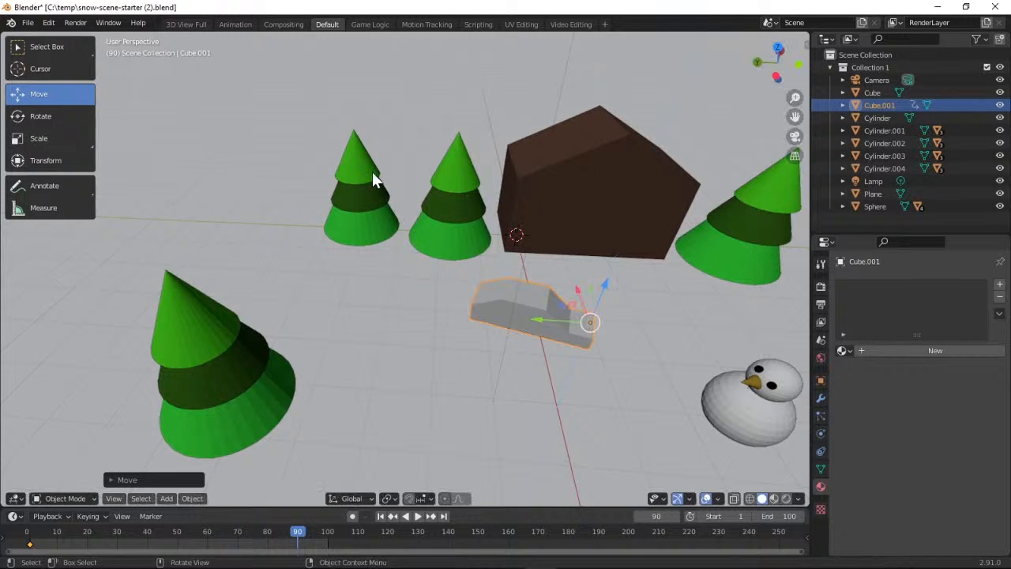
click(51, 23)
click(63, 38)
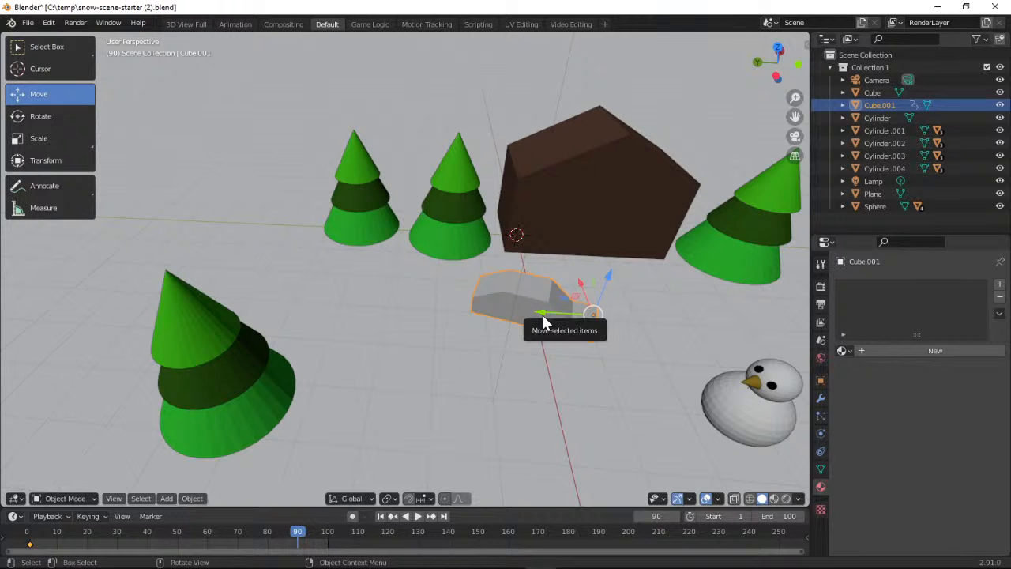
Compare with the project page's picture and move the car further along the Y axis to sit beside the snowman
click(936, 7)
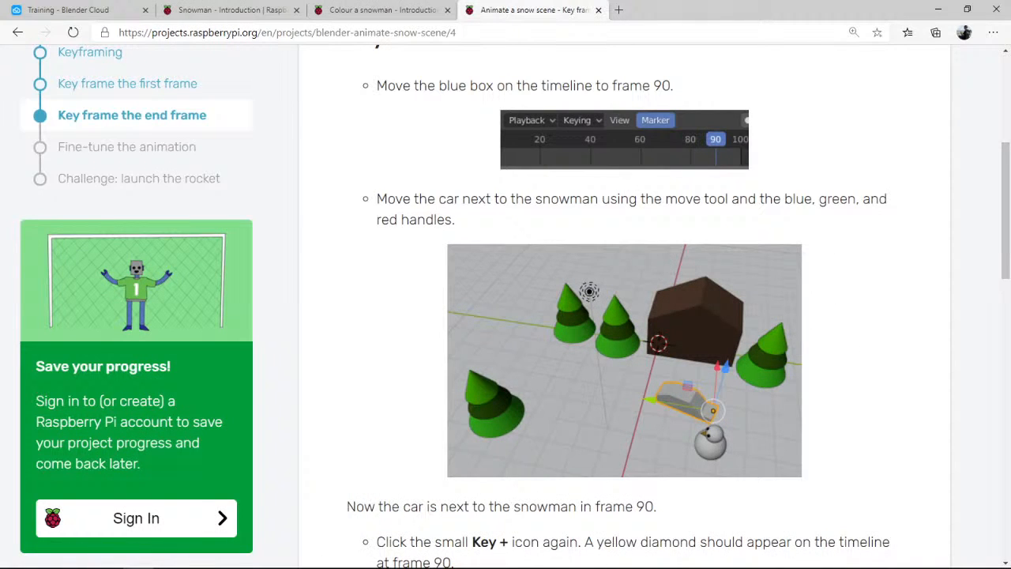
click(72, 567)
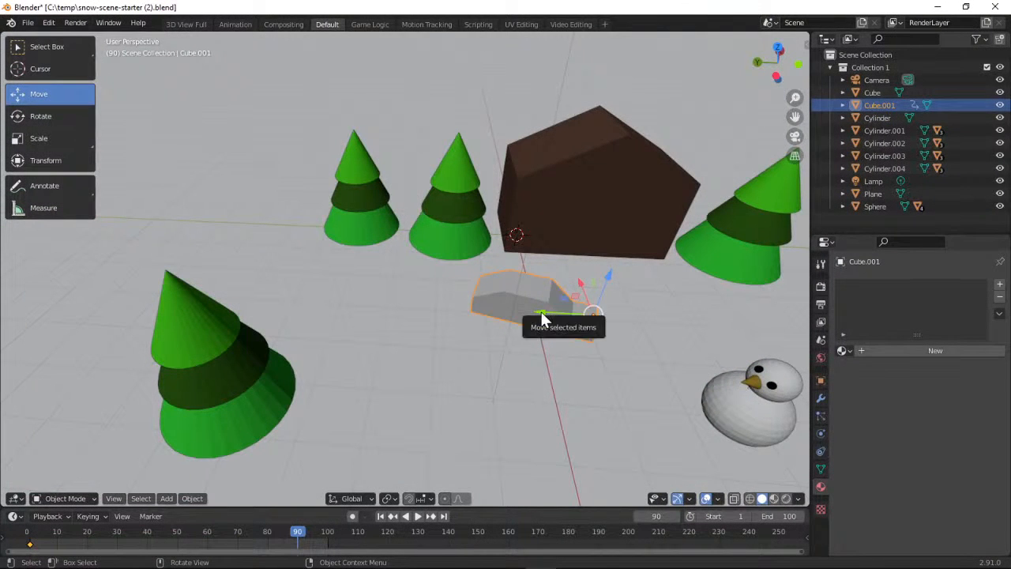
drag(555, 315, 661, 322)
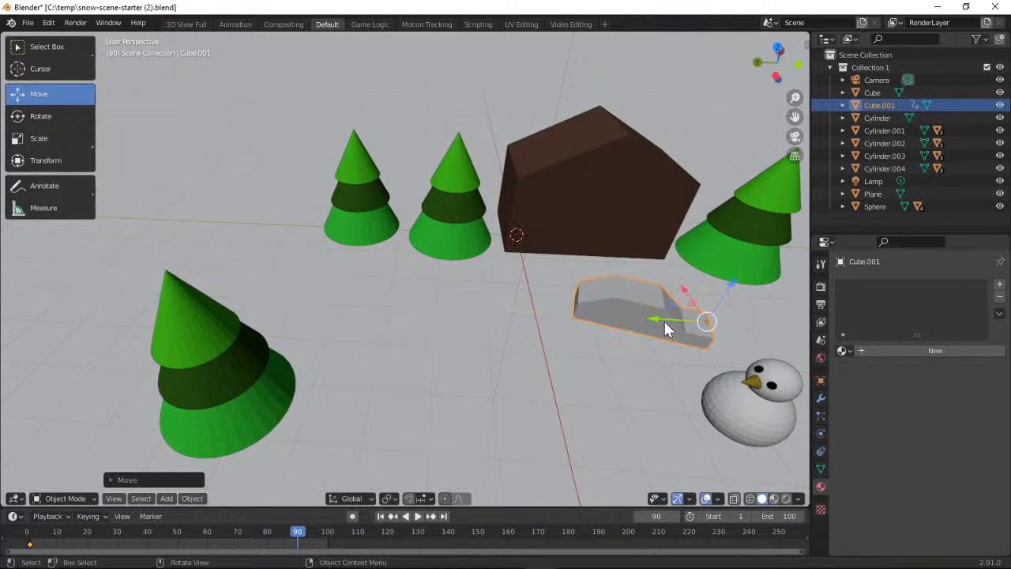
Read the project page's instructions in the browser for creating the key frame at frame 90
click(936, 7)
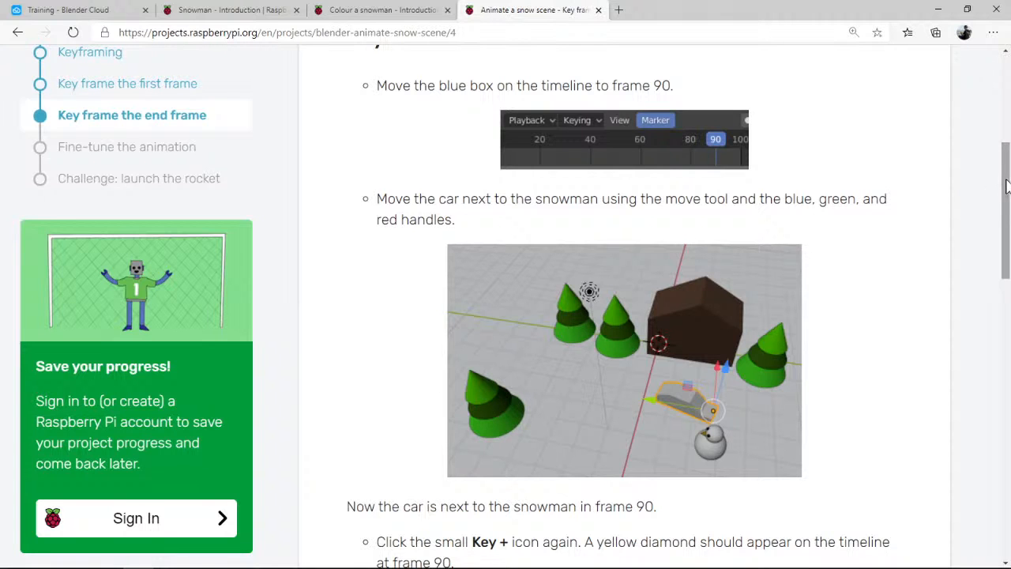
scroll(995, 237, down, 4)
scroll(995, 268, down, 1)
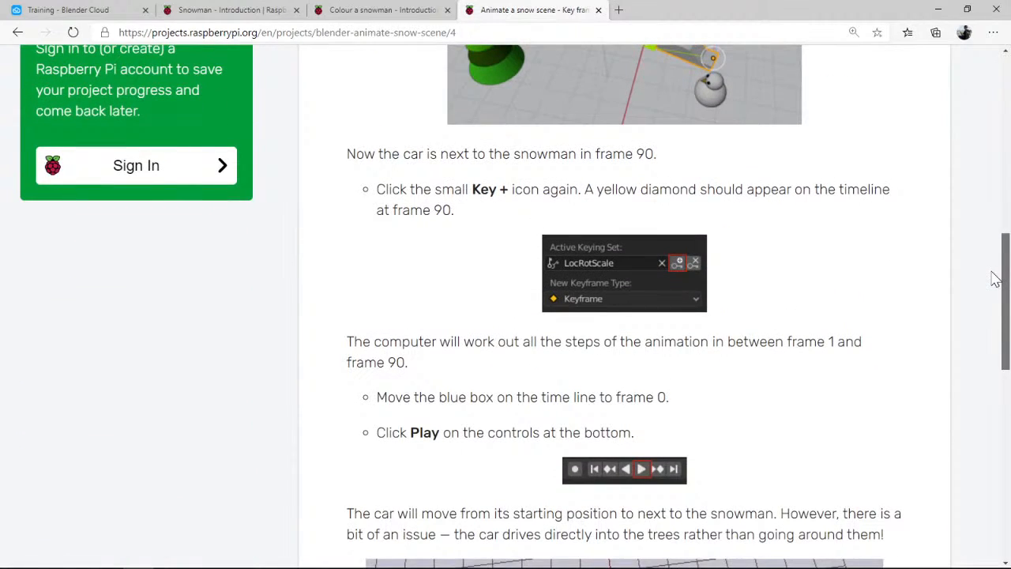
scroll(995, 272, up, 2)
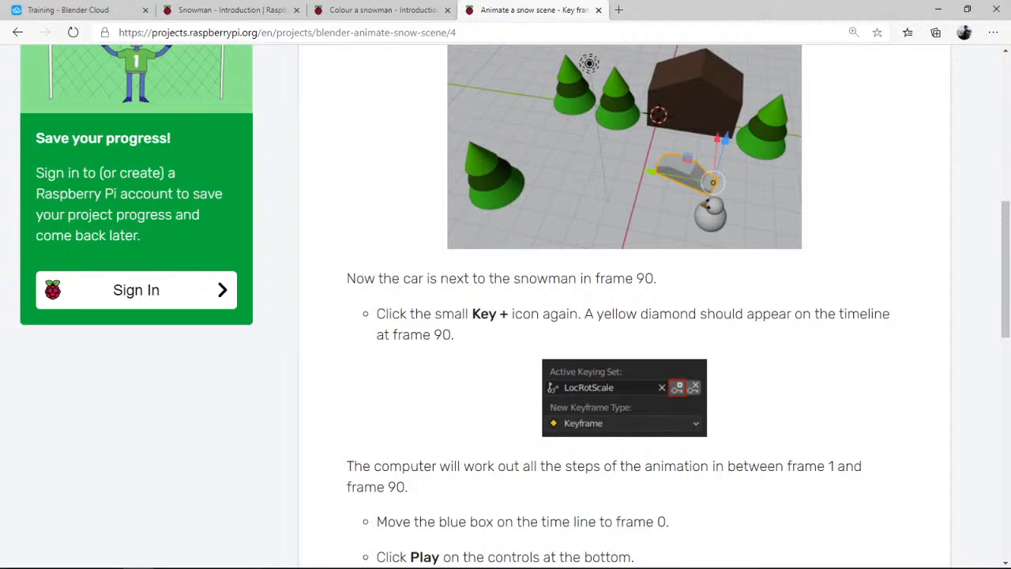
Return to Blender and insert a Location, Rotation & Scale keyframe for the car at frame 90
click(141, 567)
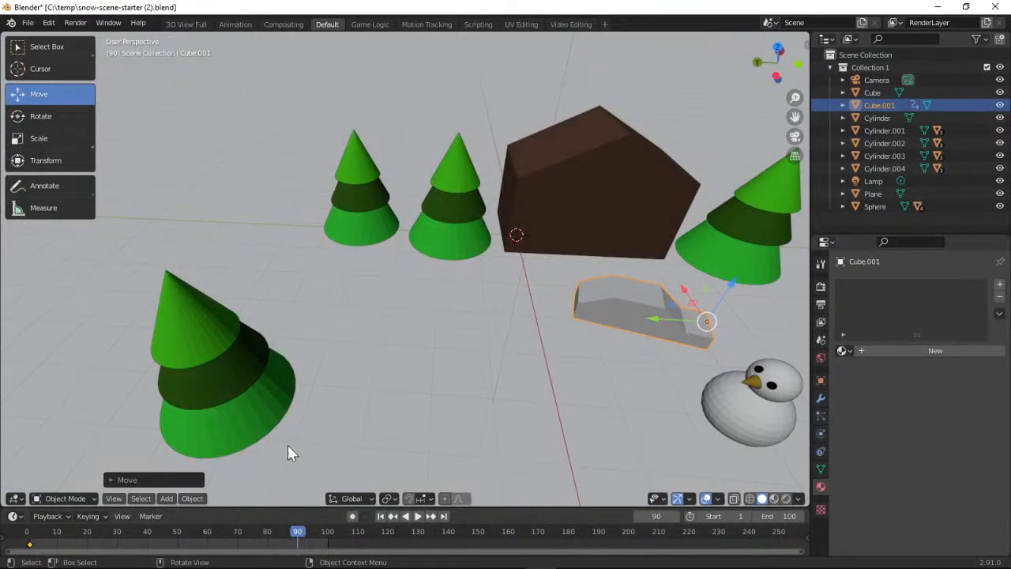
click(92, 516)
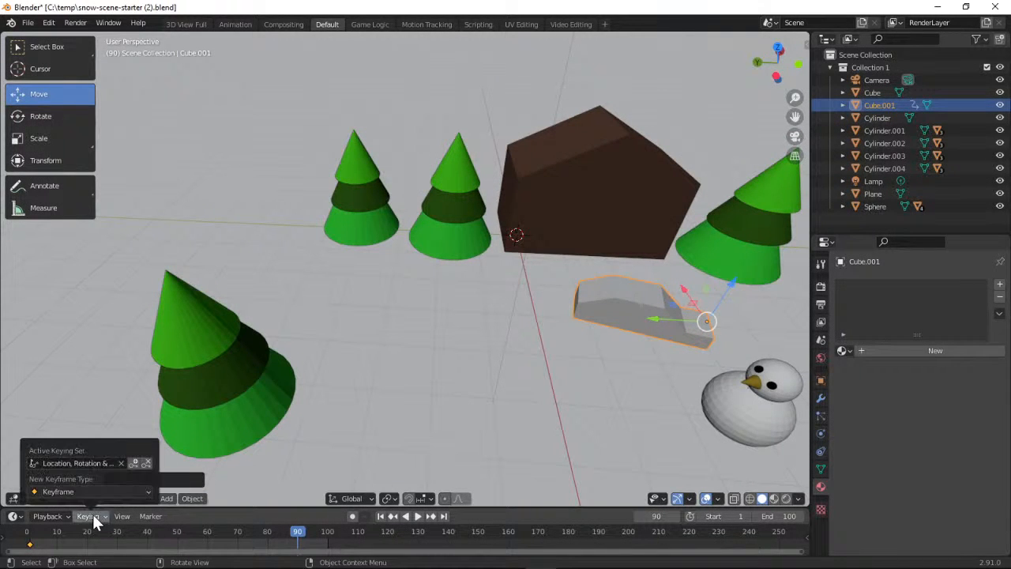
click(133, 463)
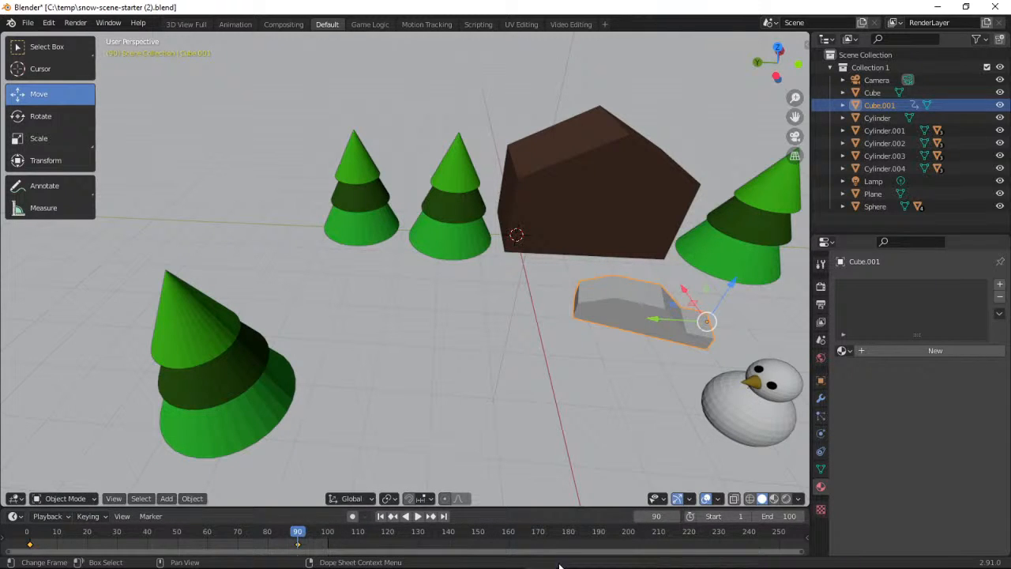
Read the project page's instructions for playing the animation from frame 0 and its example of the car's path
click(929, 8)
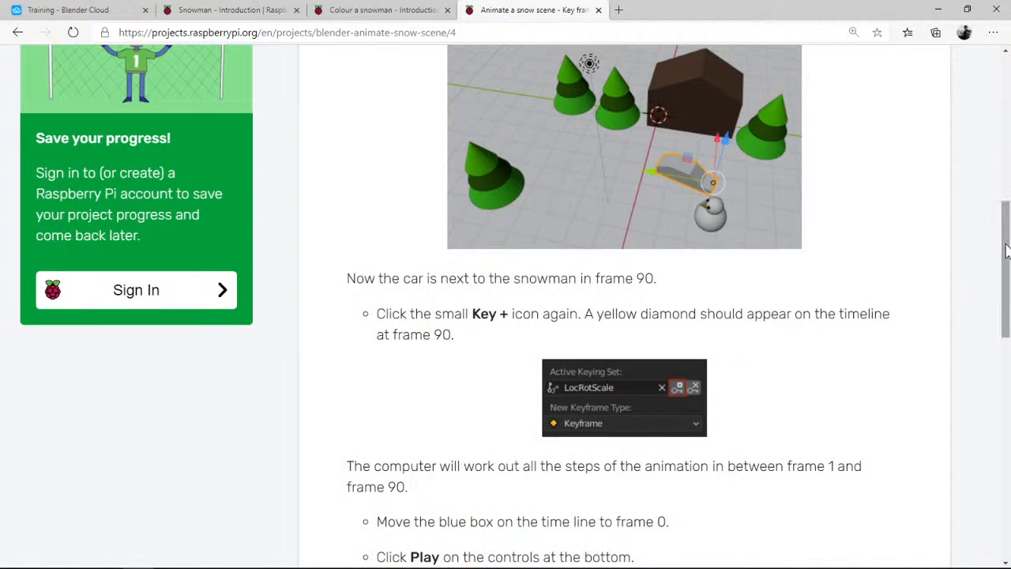
drag(1003, 249, 999, 354)
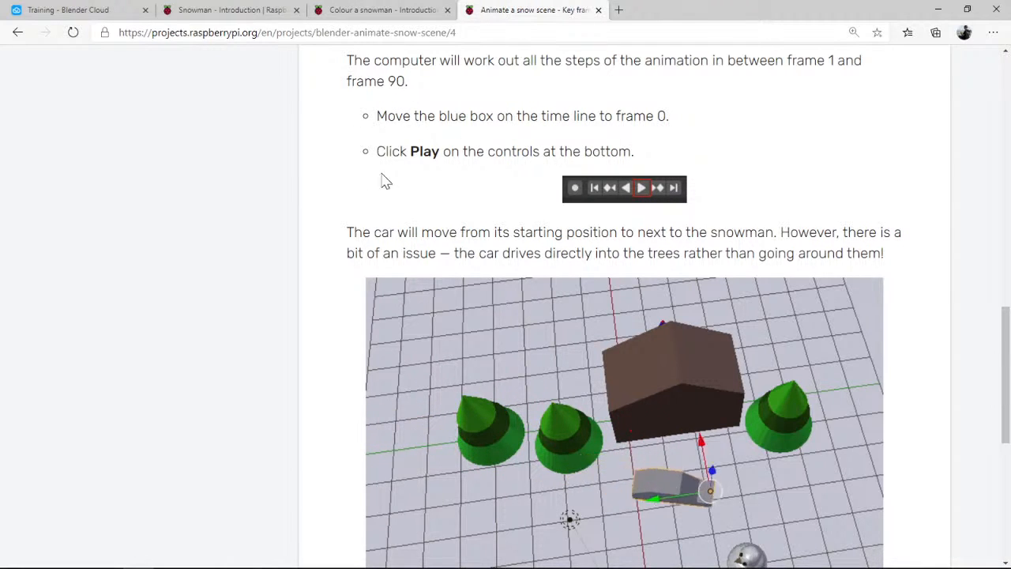
drag(1001, 325, 999, 359)
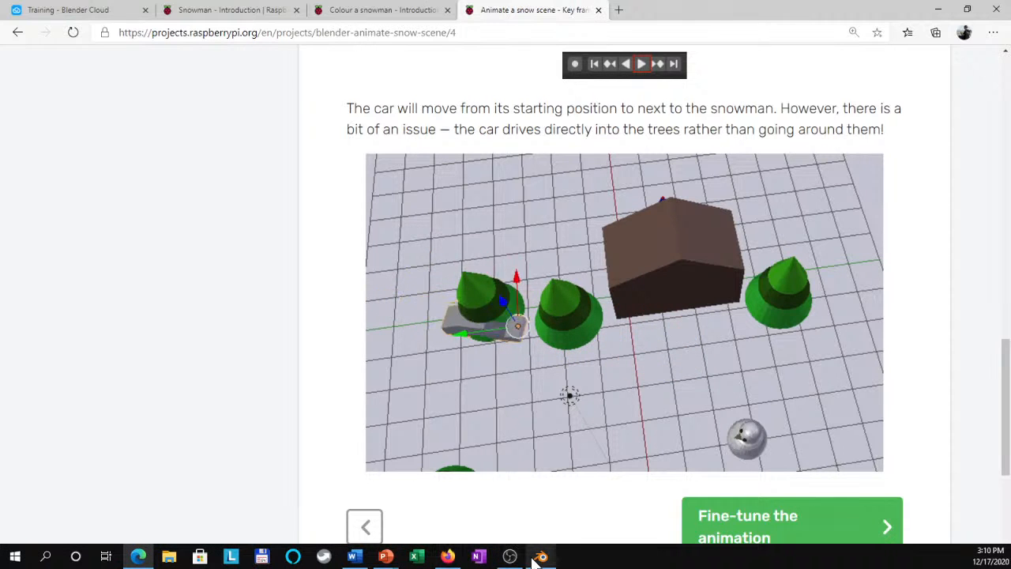
Return to Blender, set the playhead to frame 0, play the car animation and pause it near the end
click(539, 557)
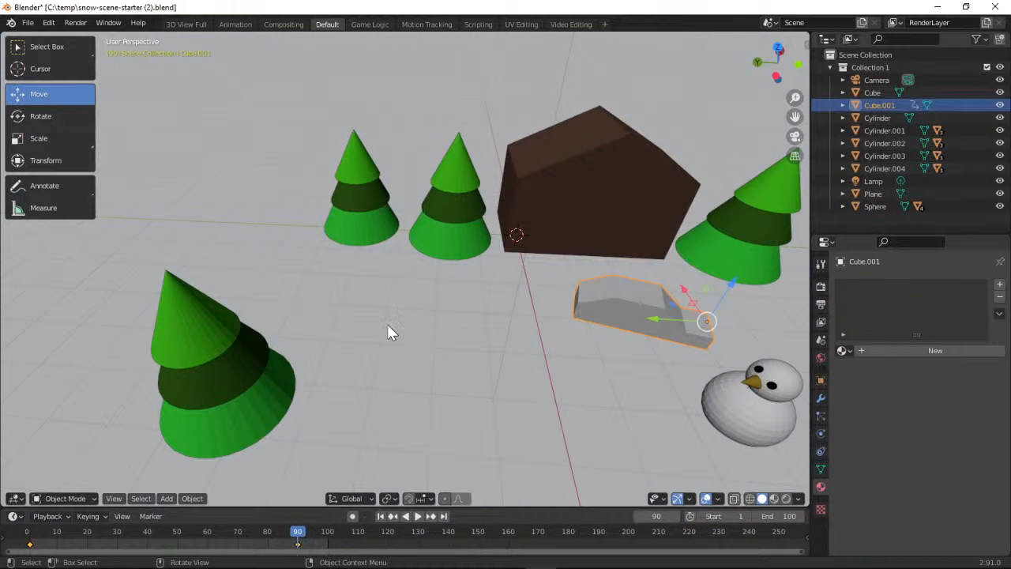
drag(298, 539, 24, 538)
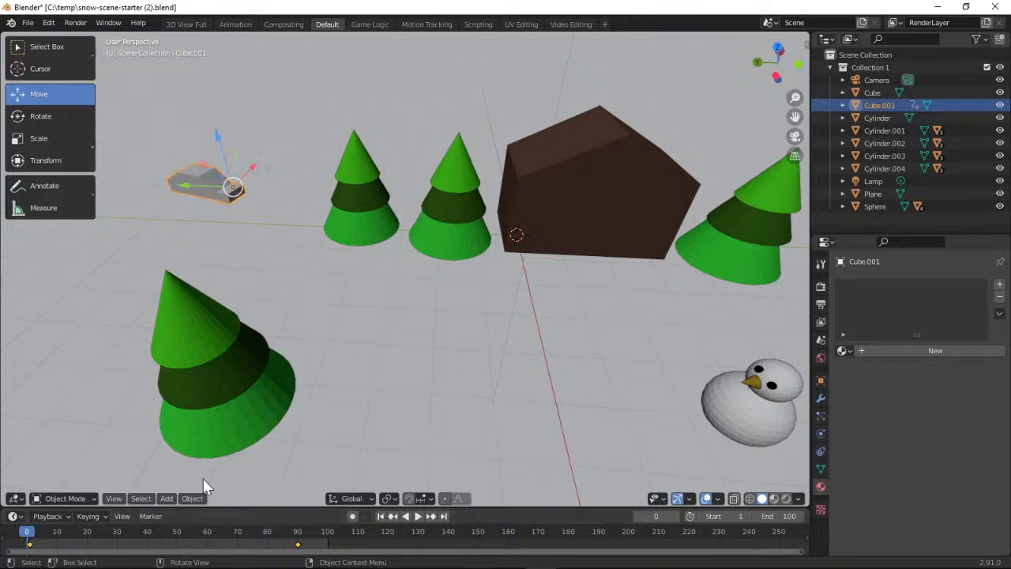
click(416, 518)
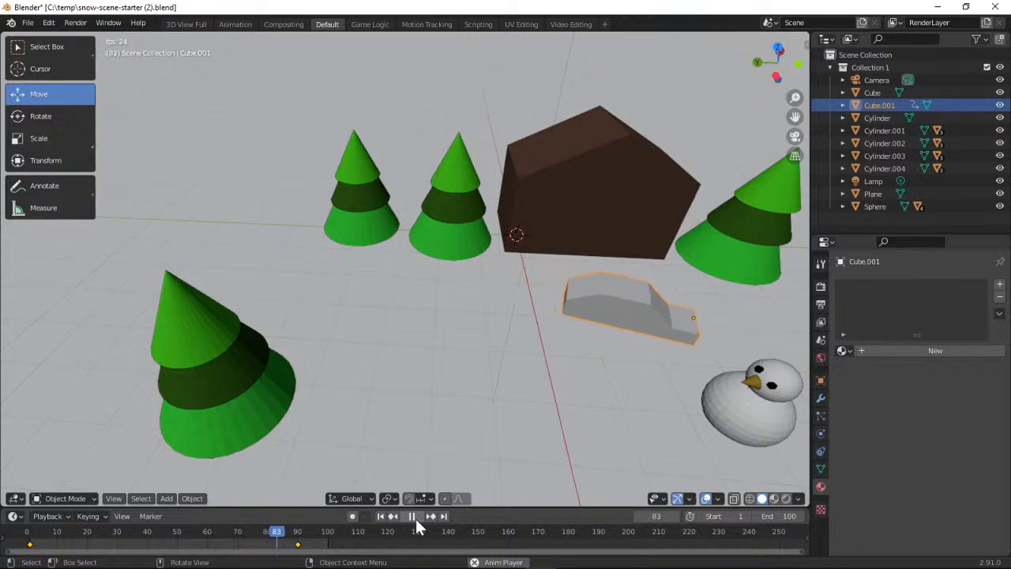
click(413, 516)
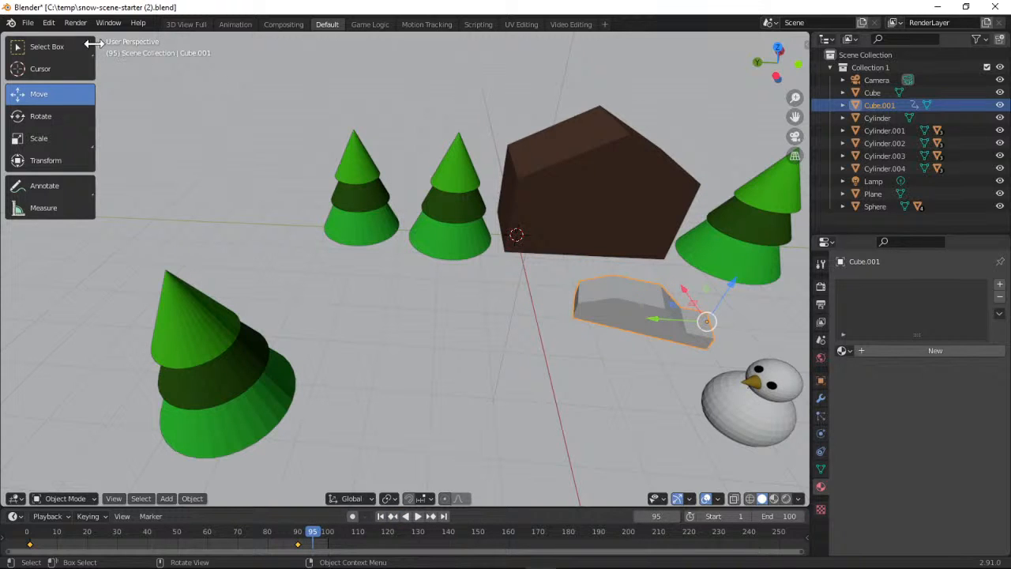
click(75, 24)
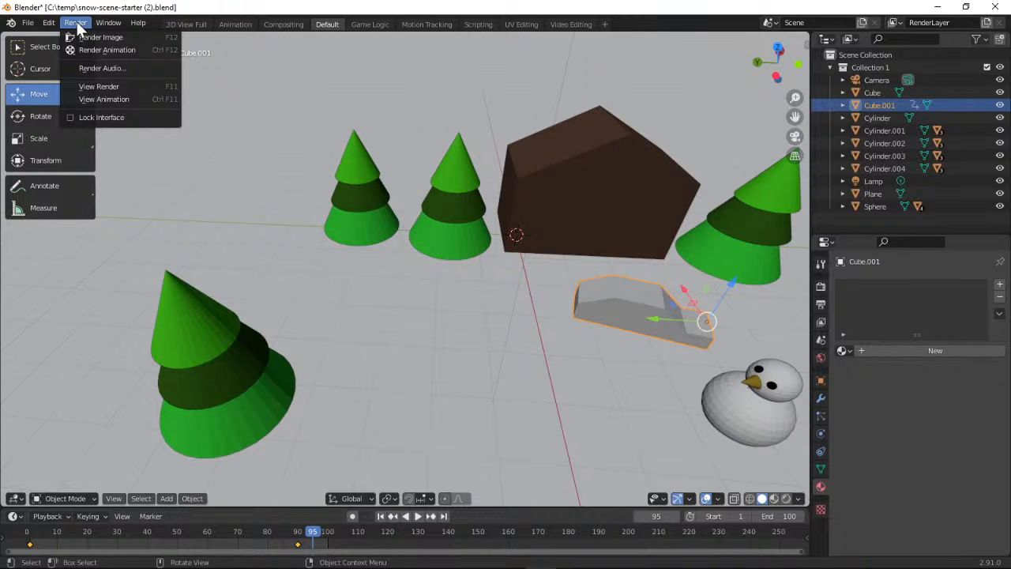
click(76, 23)
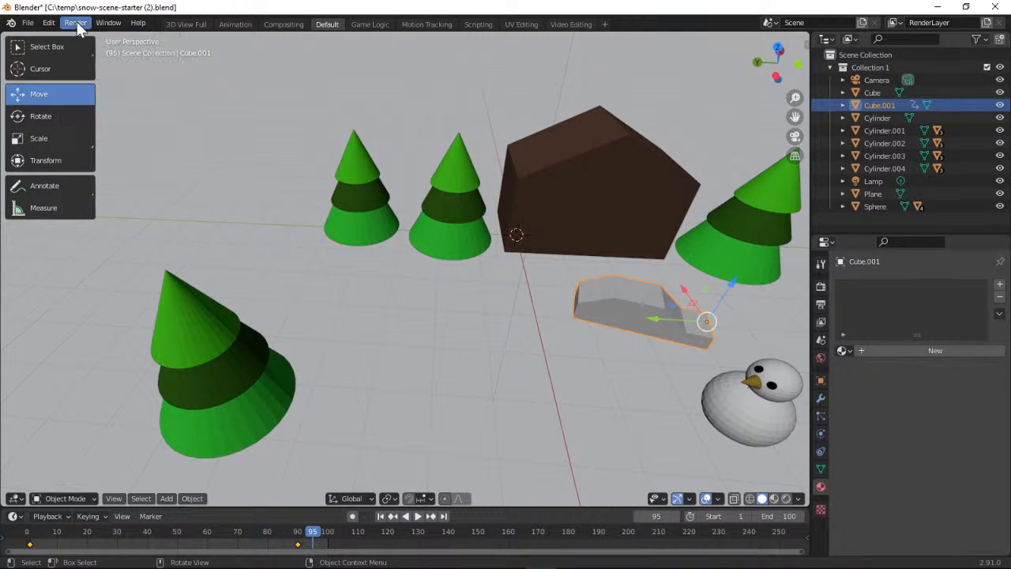
Switch to the browser, open the project's "Fine-tune the animation" page and read its first instructions
click(936, 7)
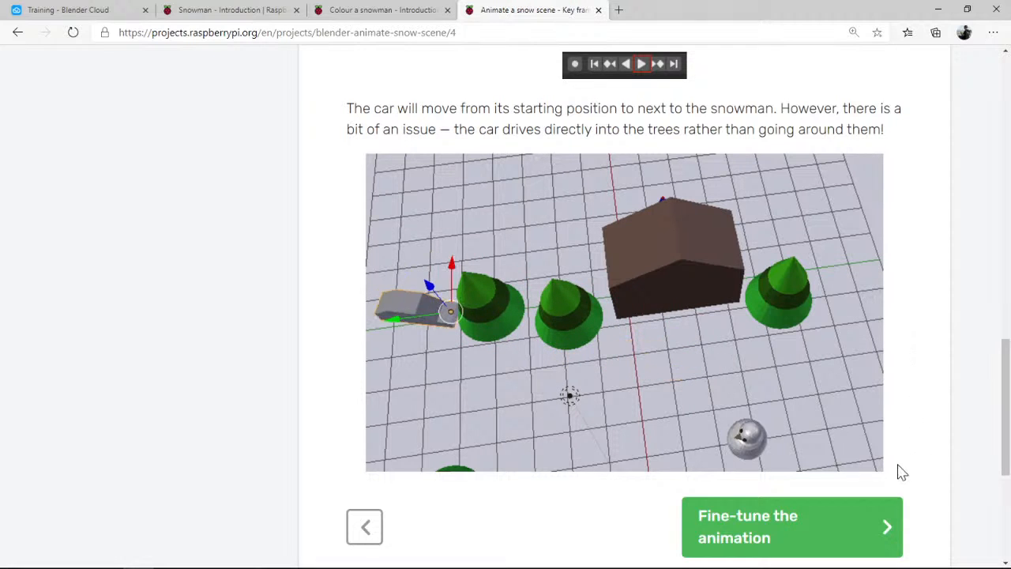
click(864, 523)
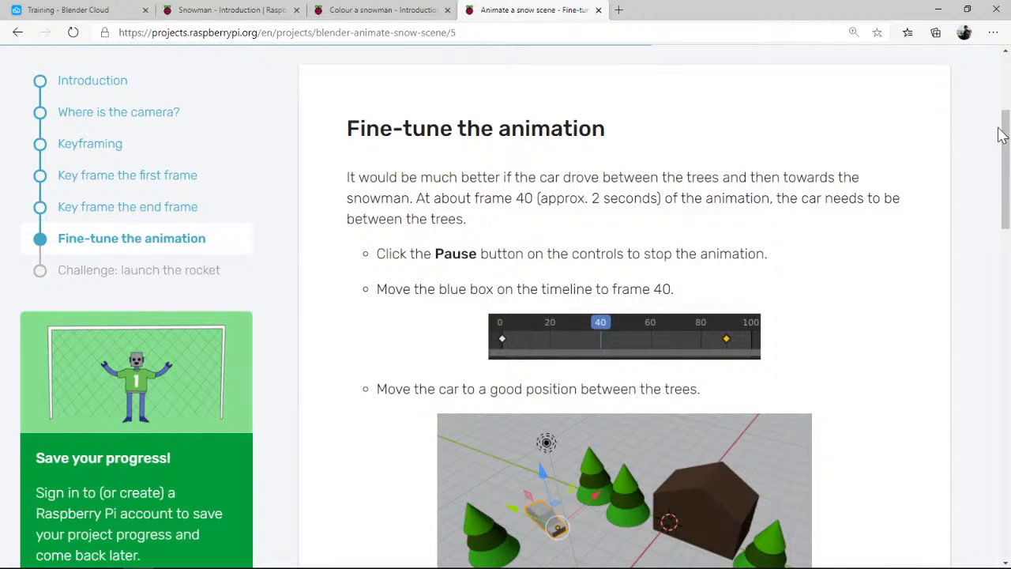
drag(1006, 135, 1006, 149)
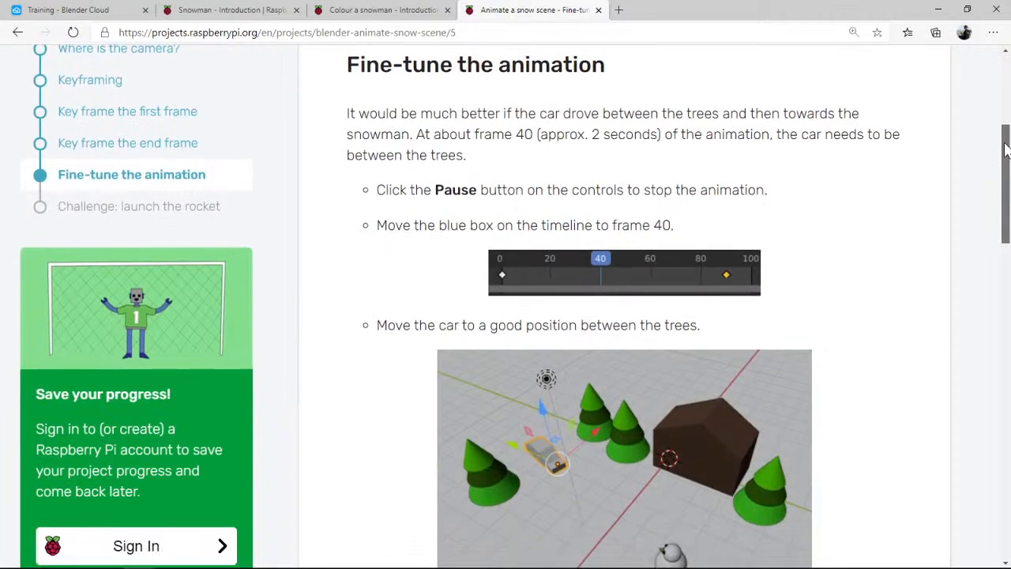
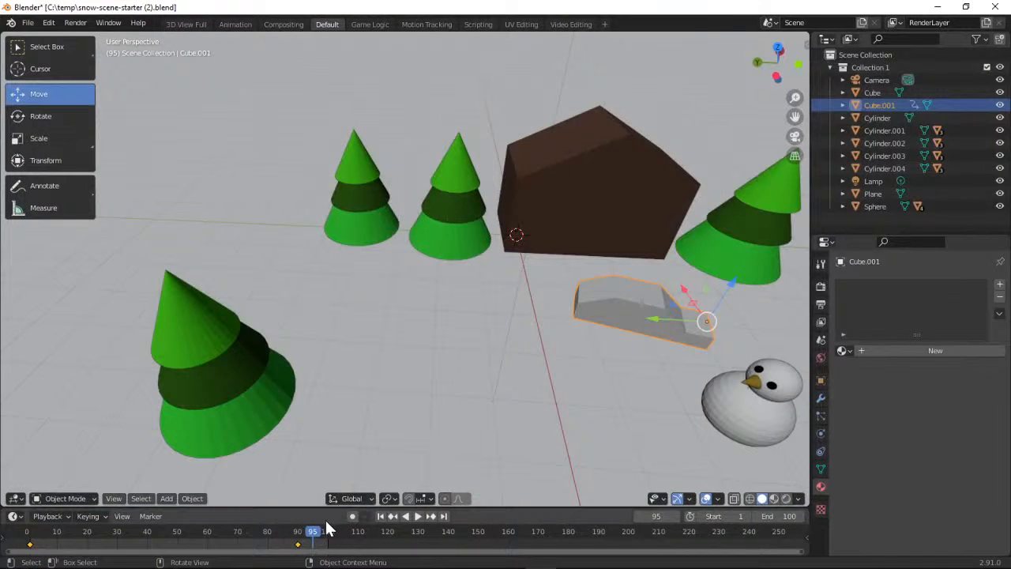
Set the timeline playhead to frame 40
drag(315, 537, 146, 537)
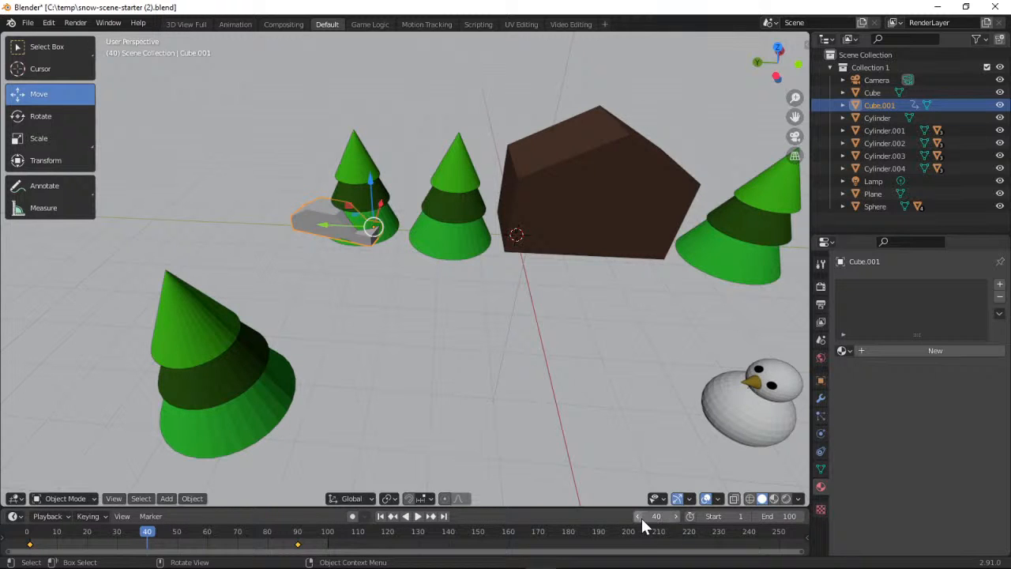
click(636, 516)
click(637, 516)
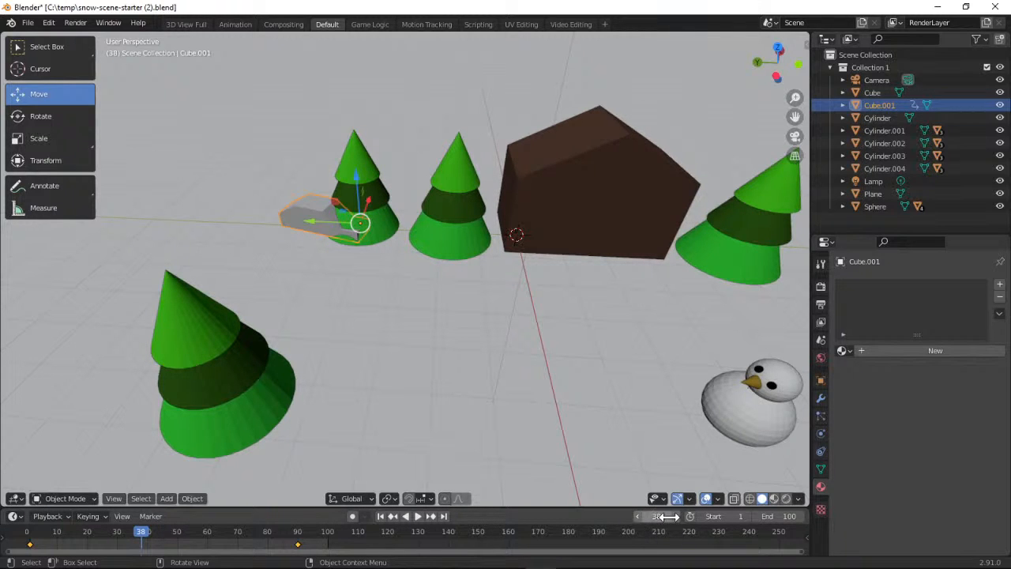
click(676, 516)
click(676, 516)
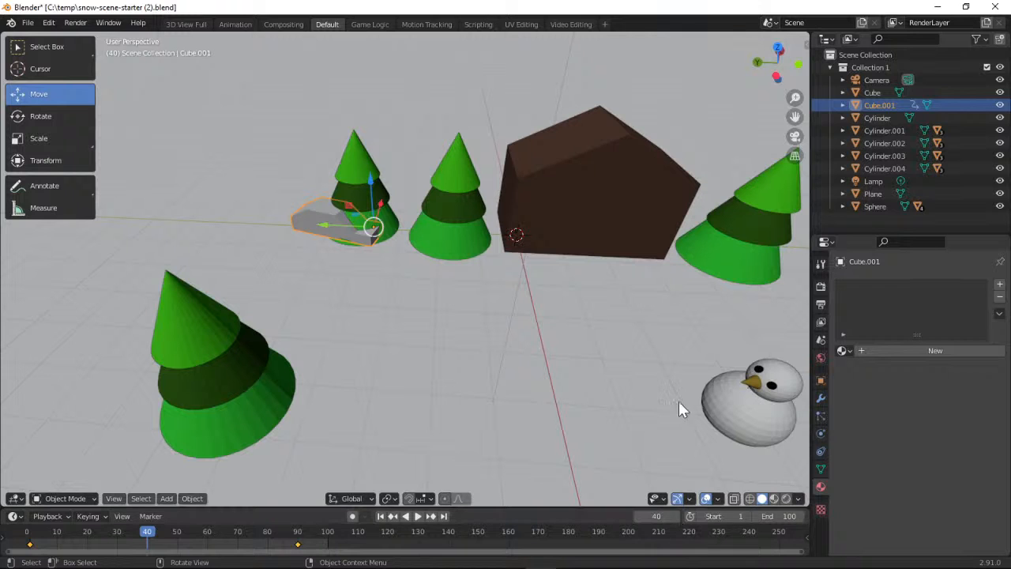
Switch to the browser, read the project page's instructions for positioning and keyframing the car between the trees, and return to Blender
click(937, 8)
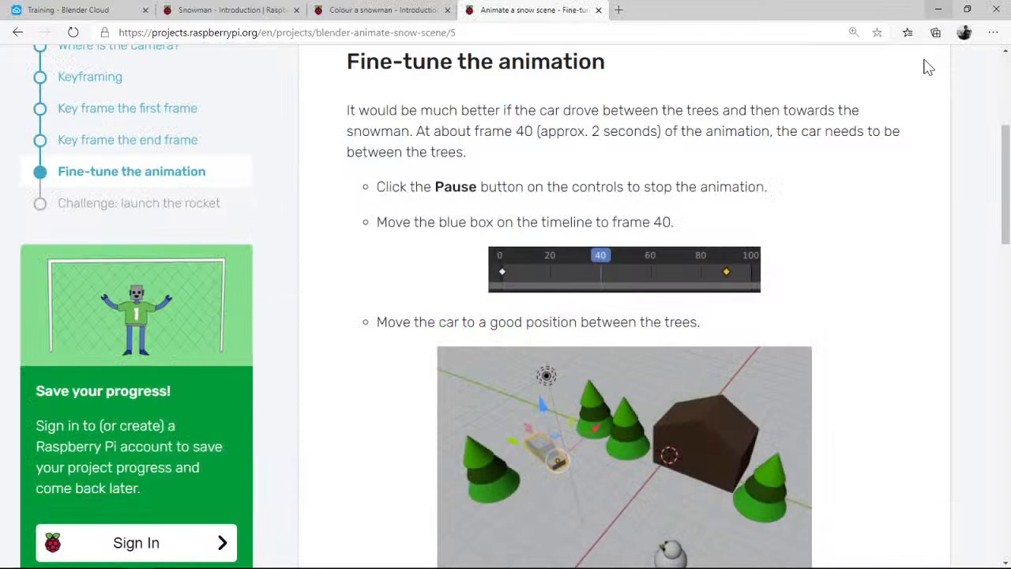
scroll(999, 225, down, 3)
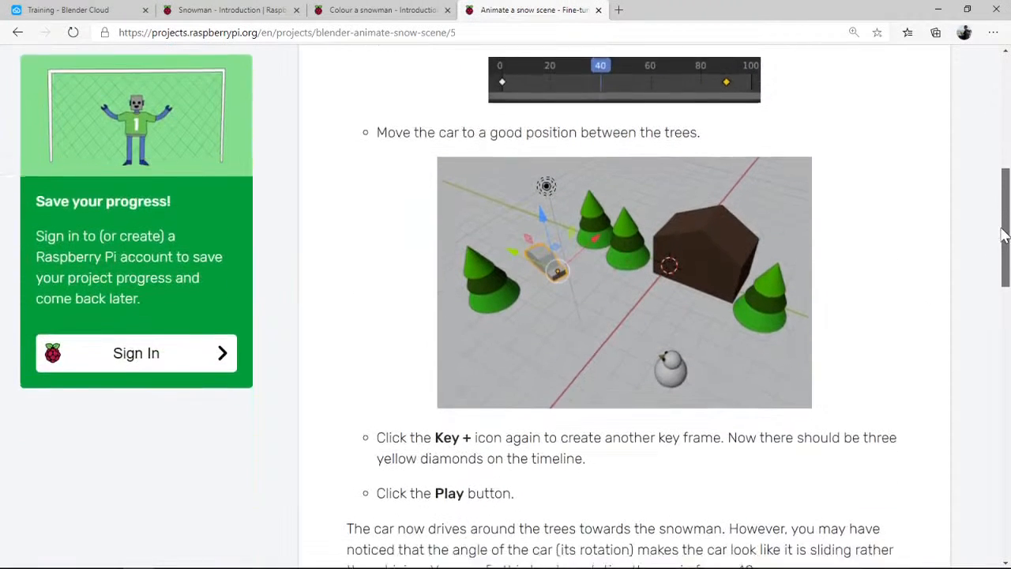
scroll(1001, 237, down, 1)
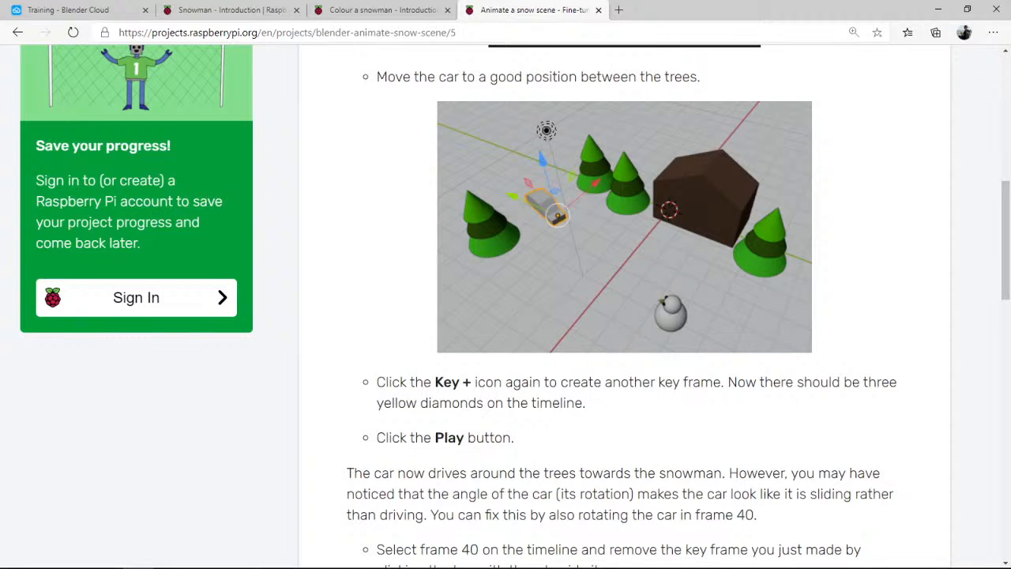
drag(1007, 209, 995, 210)
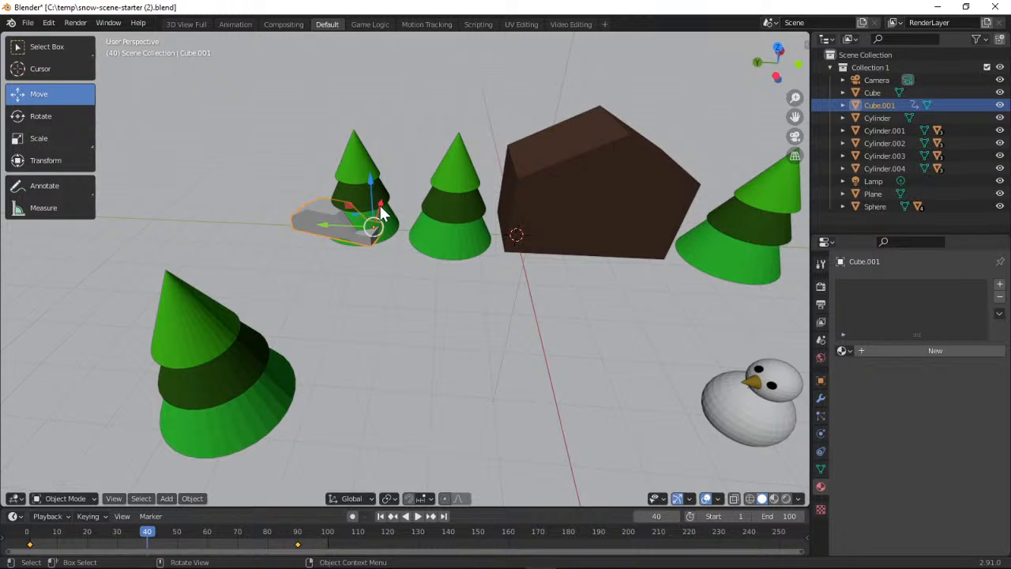
Move the car along the X axis into the gap between the trees and insert a Location, Rotation & Scale keyframe at frame 40
drag(379, 209, 359, 248)
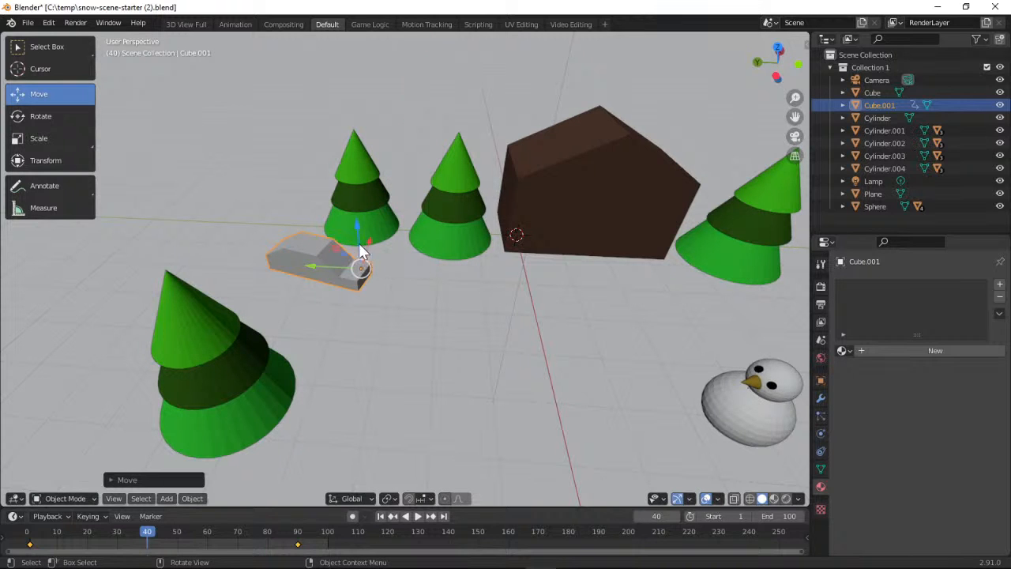
click(100, 515)
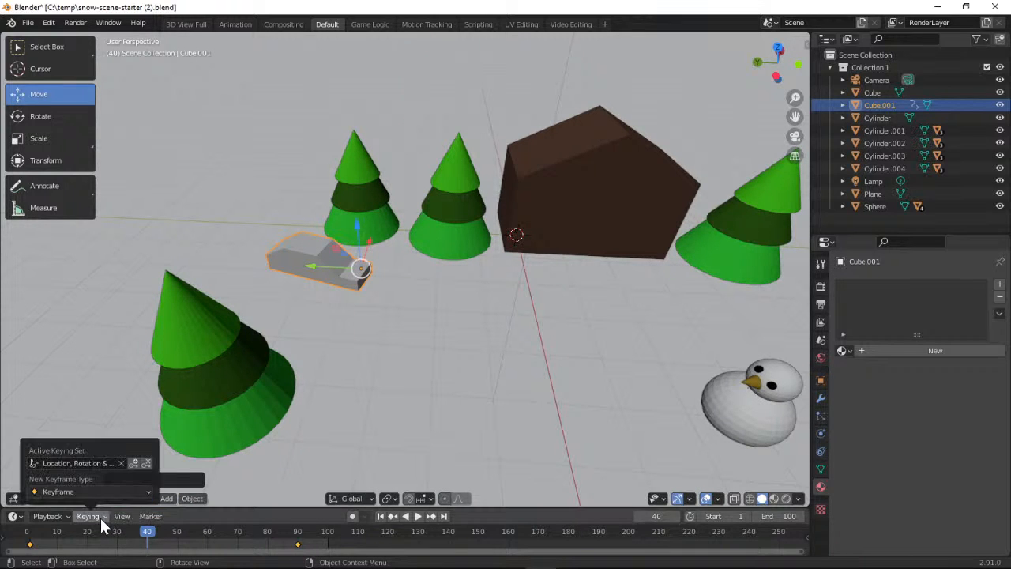
click(132, 464)
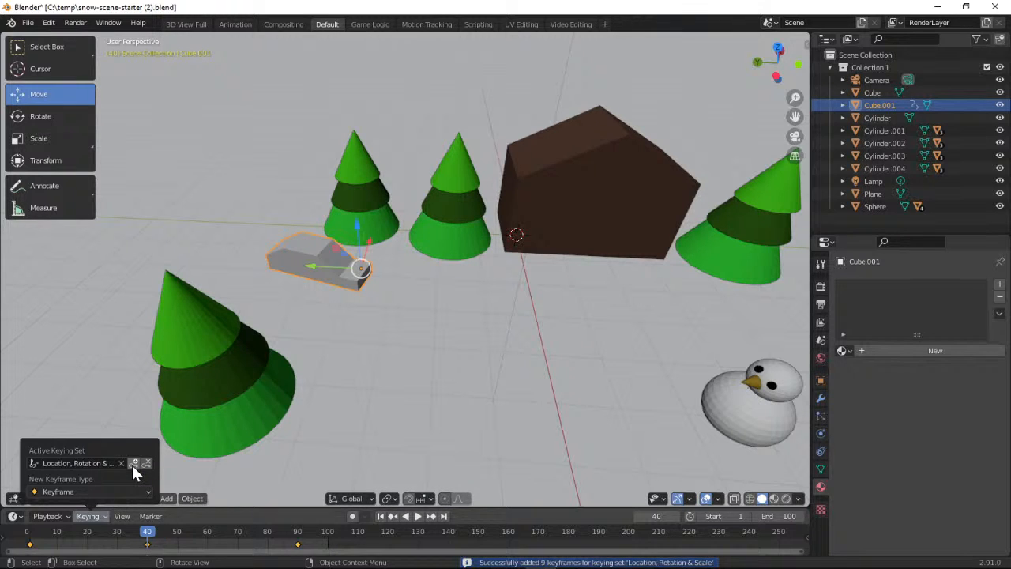
Switch to the browser, read the project page's notes on playing the animation and correcting the car's angle, and return to Blender
click(933, 7)
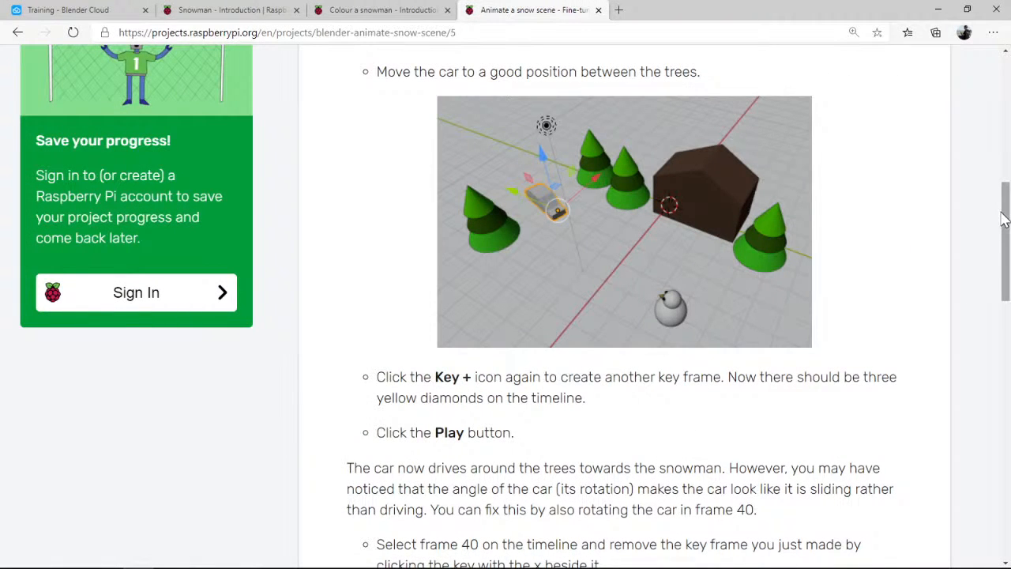
drag(1005, 219, 1004, 245)
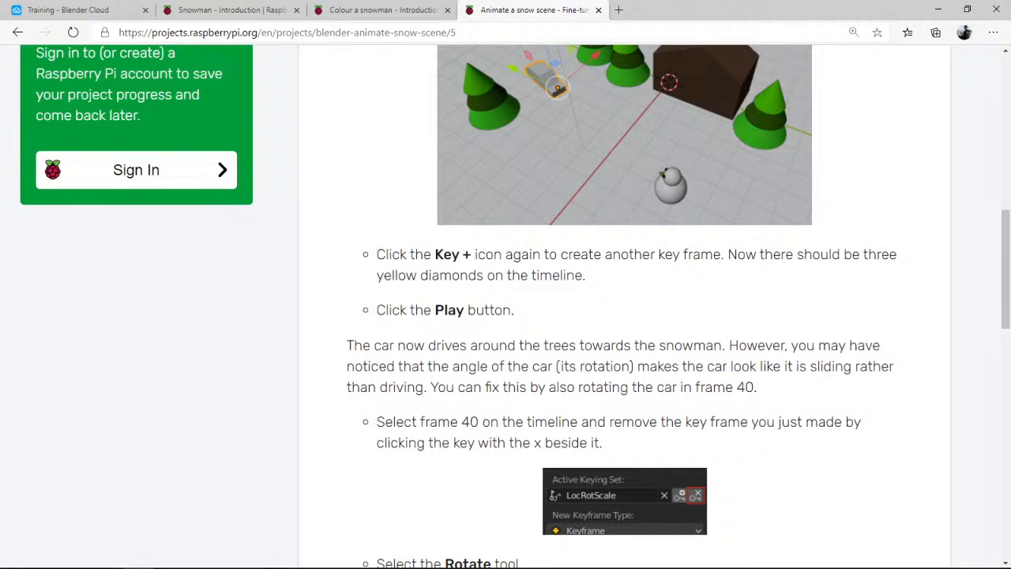
key(alt+Tab)
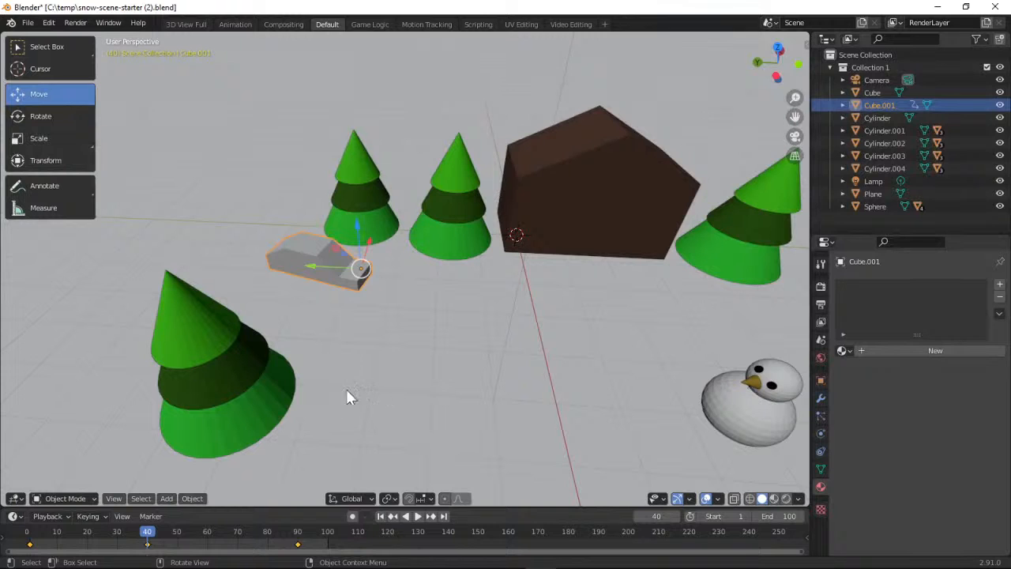
Play the car animation from frame 0, pause it partway, and set the playhead back to frame 40
drag(147, 534, 27, 534)
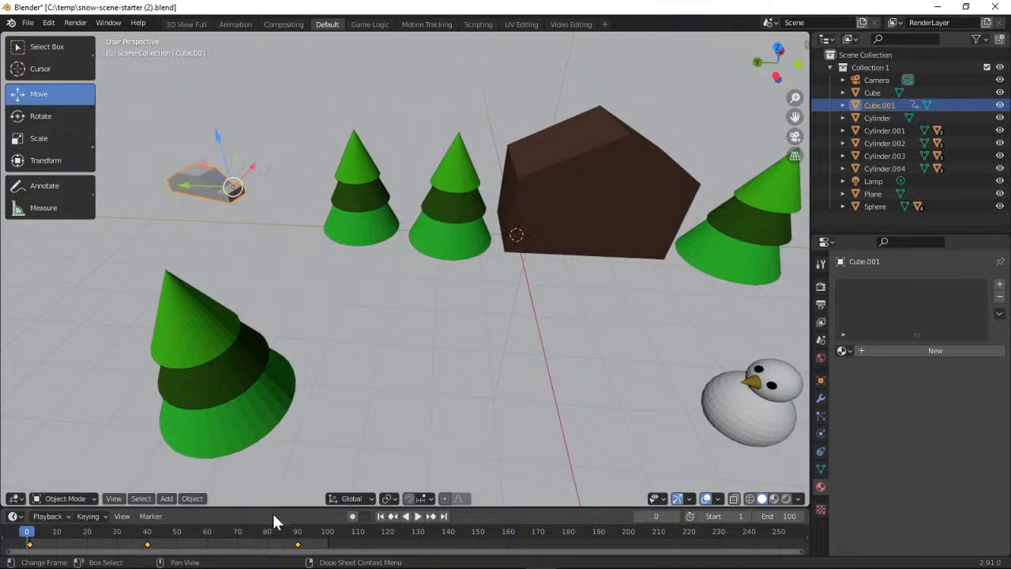
click(418, 516)
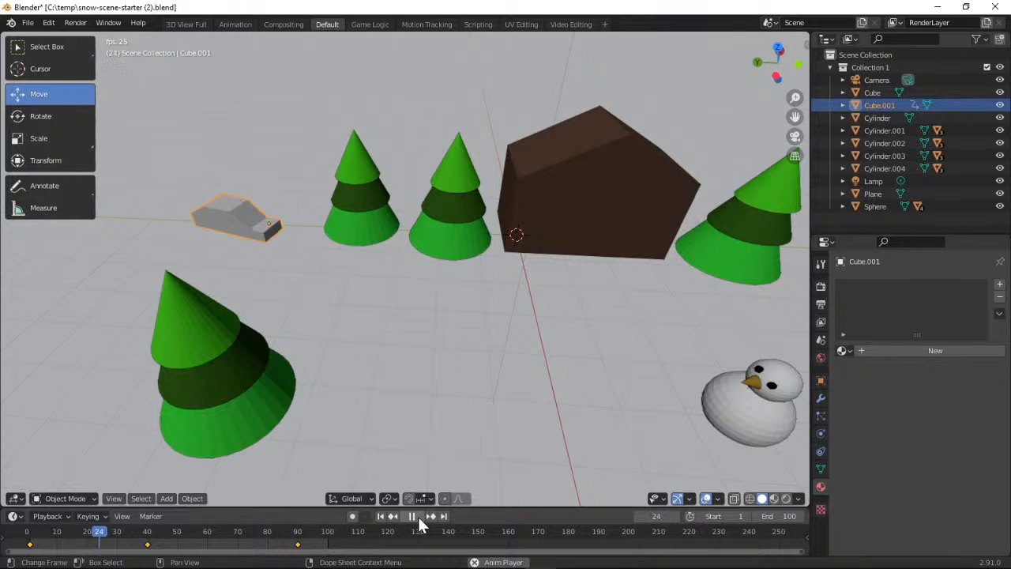
click(412, 516)
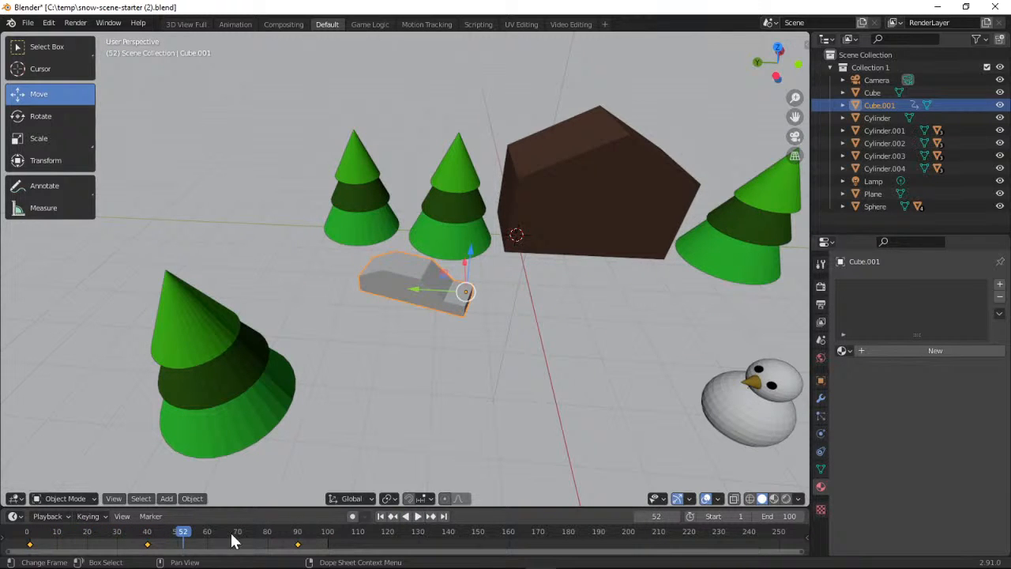
drag(196, 540, 148, 537)
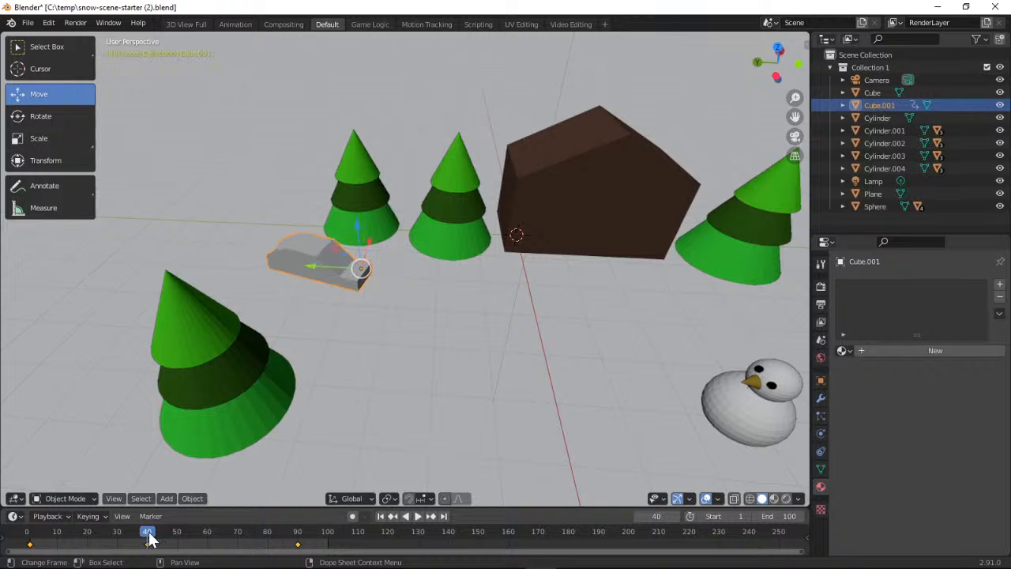
Check the project page's keyframe removal instructions, then delete the car's Location, Rotation & Scale keyframe at frame 40 in Blender
click(943, 8)
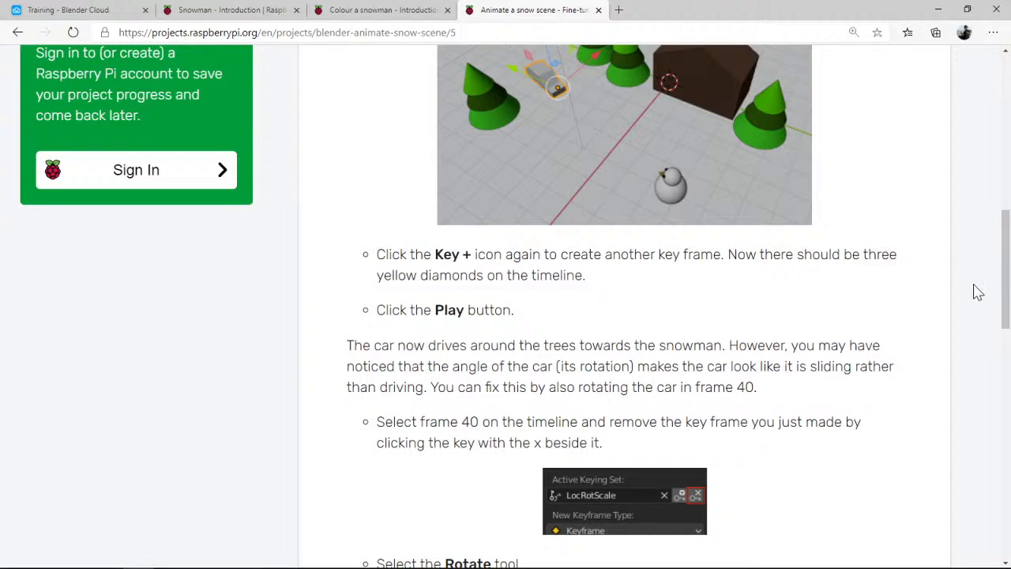
drag(1005, 247, 1001, 327)
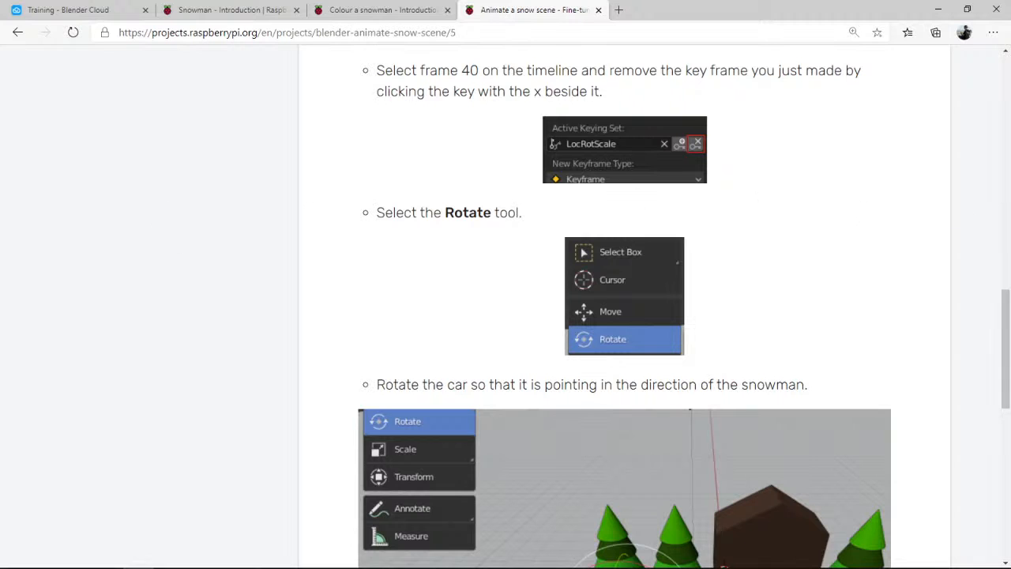
key(alt+Tab)
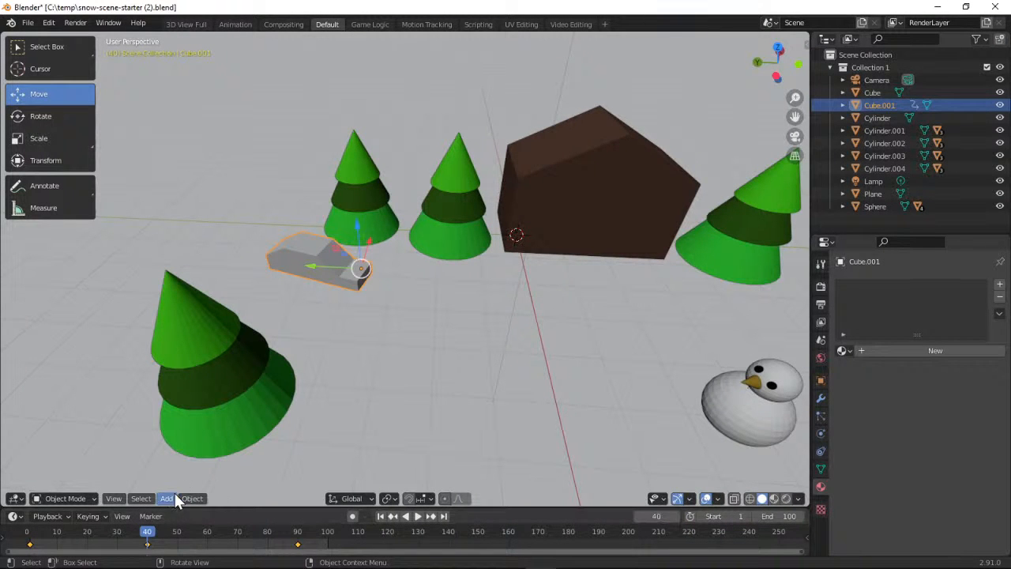
click(106, 515)
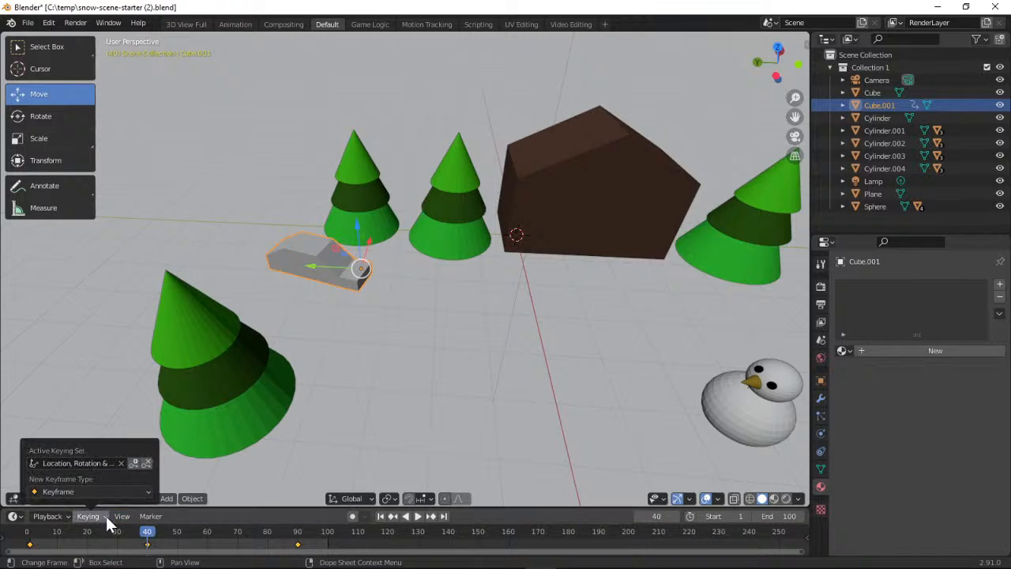
click(149, 464)
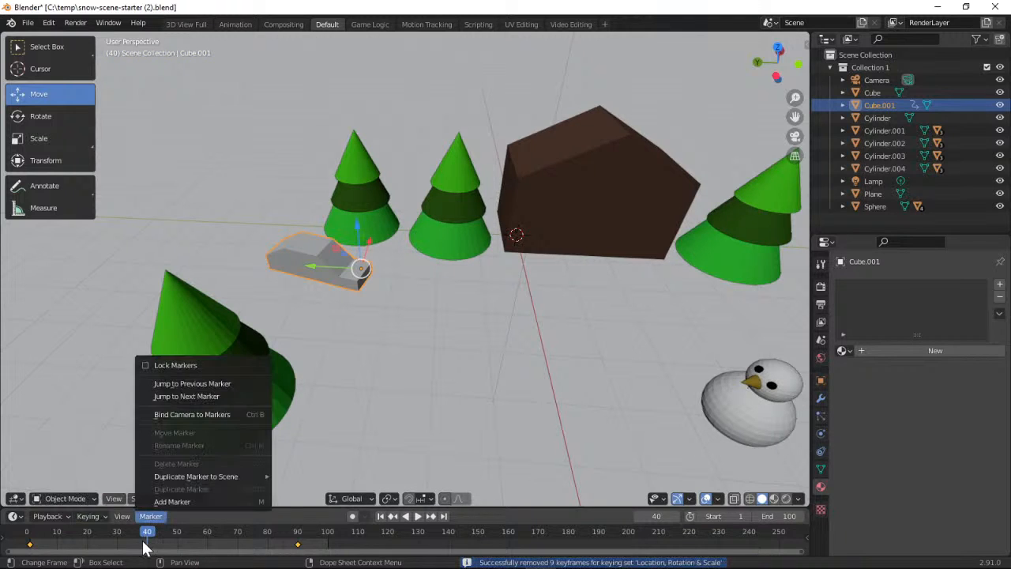
Switch to the browser and read the project page's instructions for rotating the car toward the snowman, re-adding the keyframe and playing the result
click(937, 8)
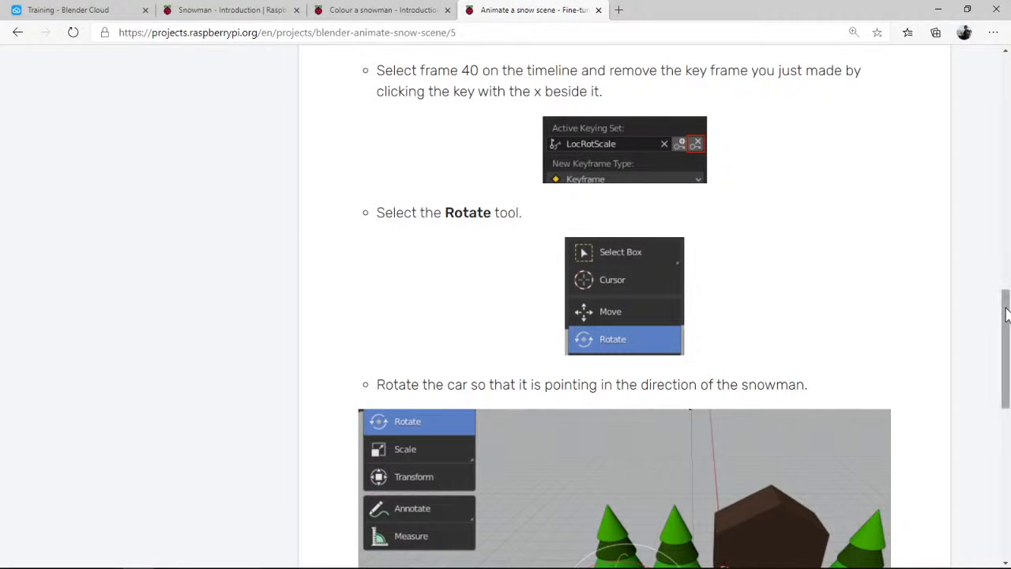
drag(1005, 315, 1005, 348)
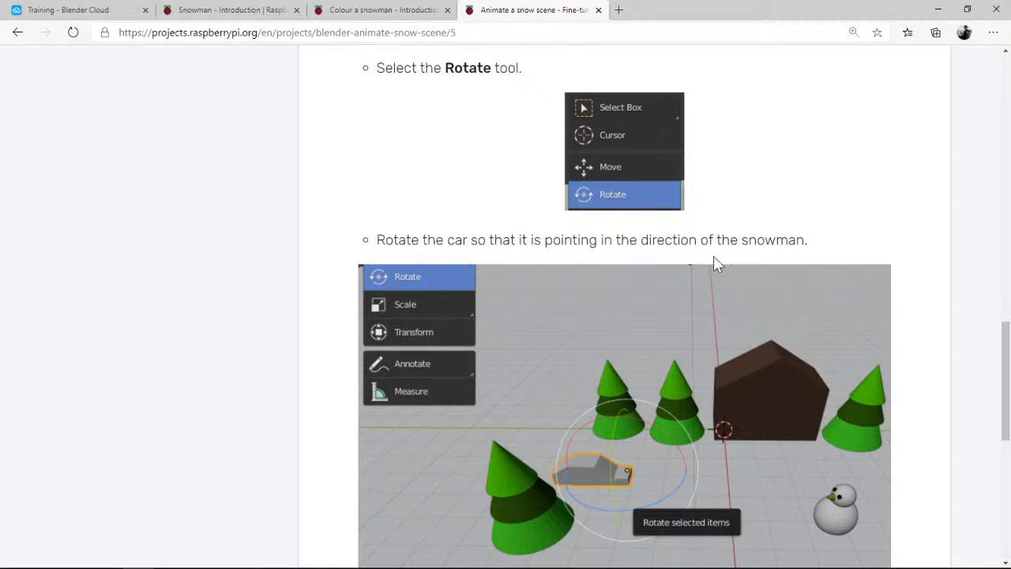
drag(1003, 345, 1003, 383)
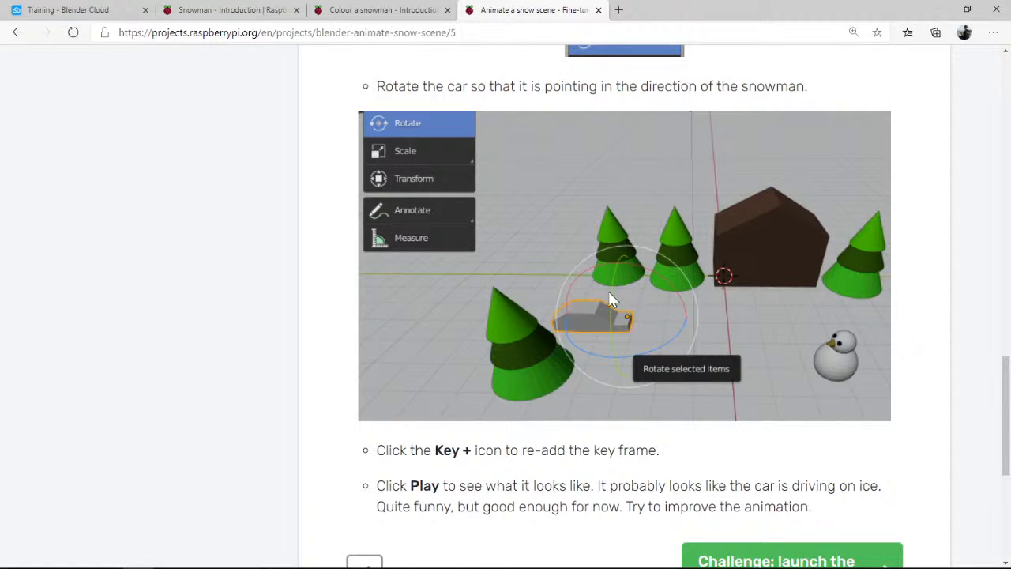
key(alt+Tab)
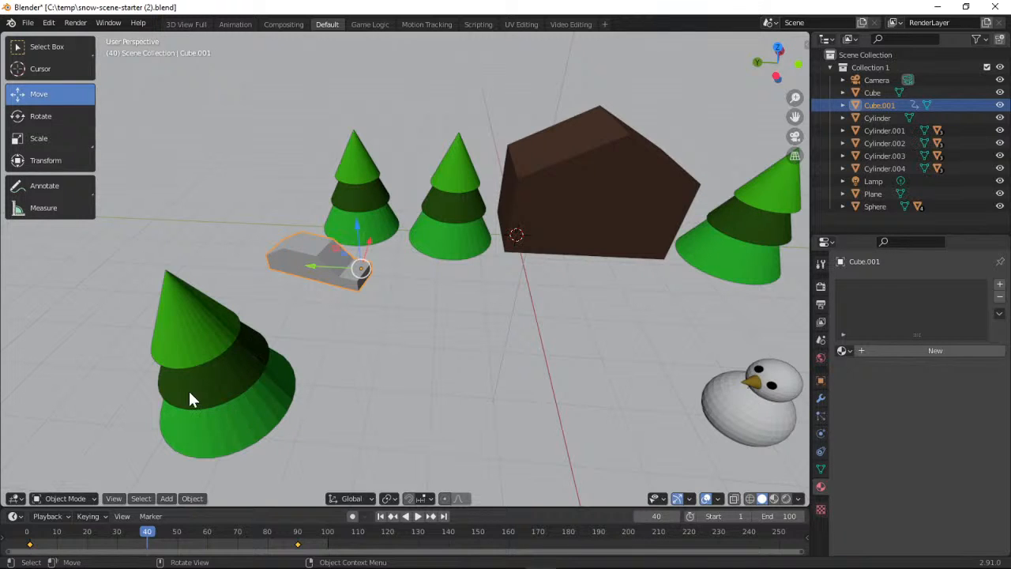
click(937, 7)
scroll(647, 271, up, 4)
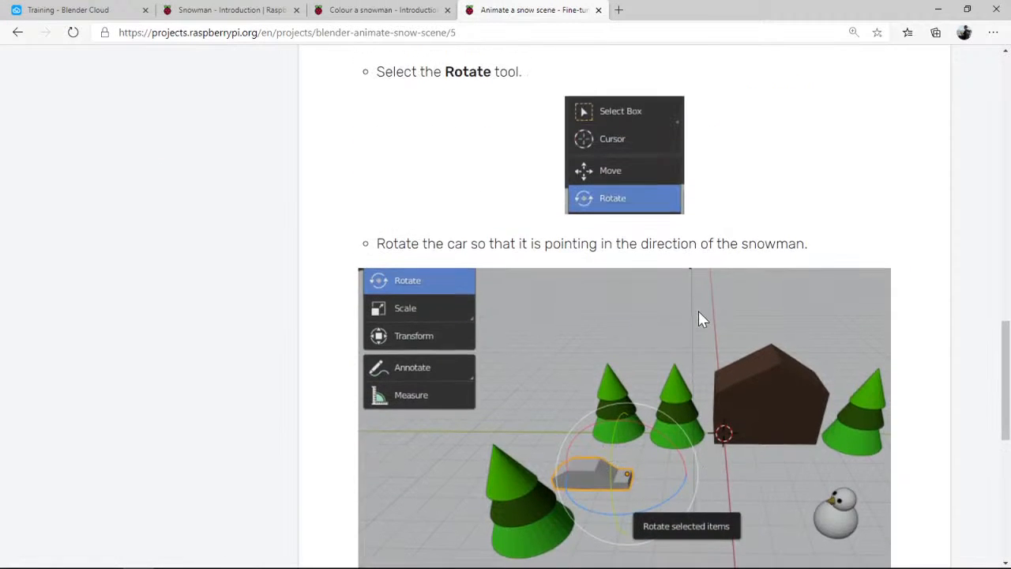
scroll(482, 249, down, 4)
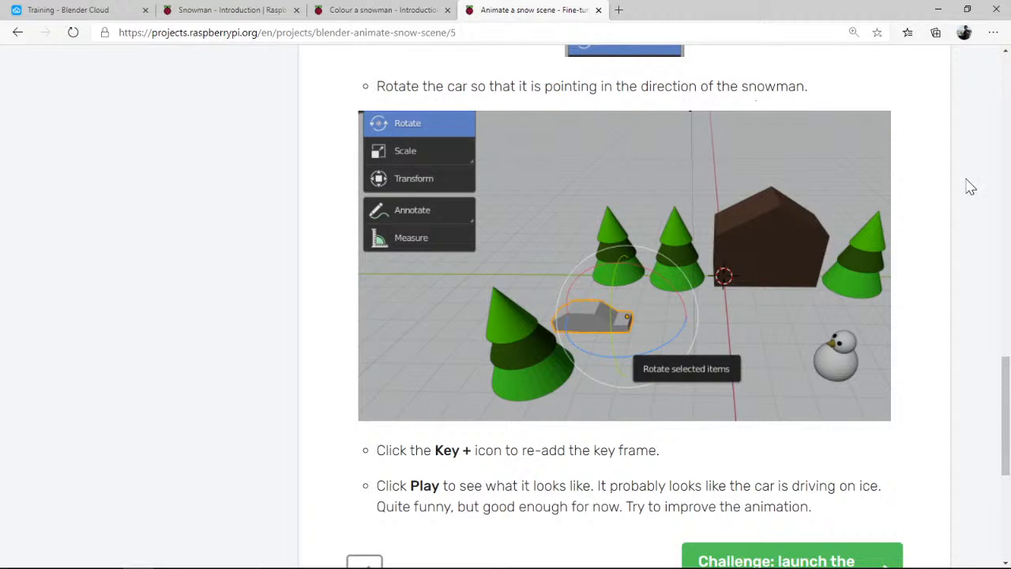
scroll(1007, 379, down, 1)
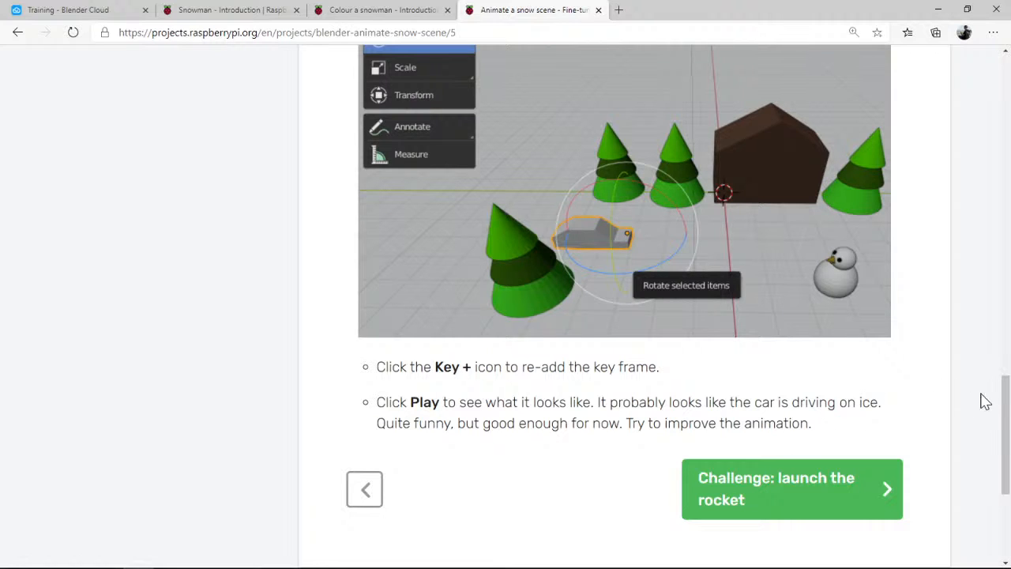
scroll(985, 401, up, 1)
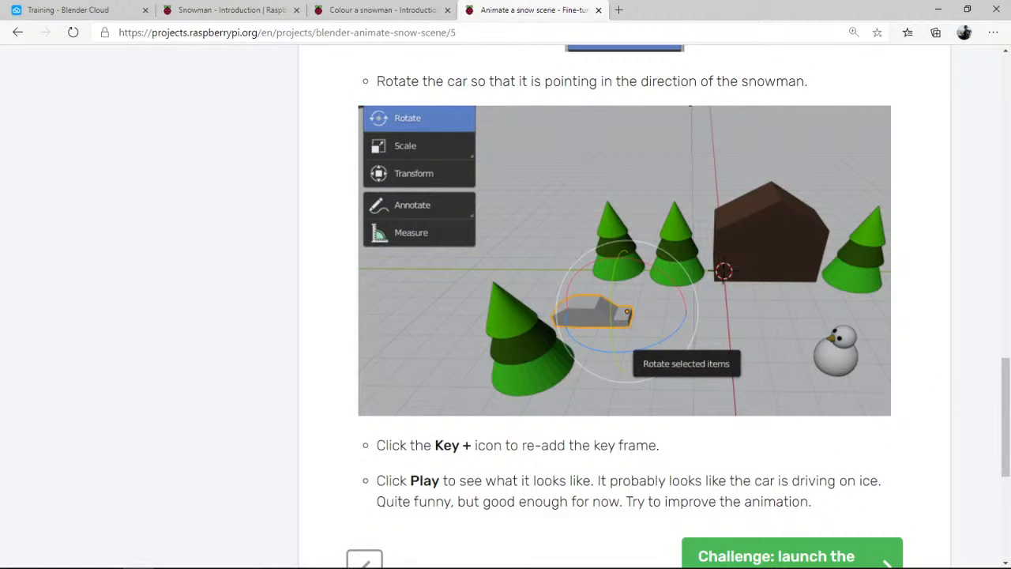
Return to Blender and rotate the car about its vertical axis at frame 40 so it points toward the snowman
key(alt+Tab)
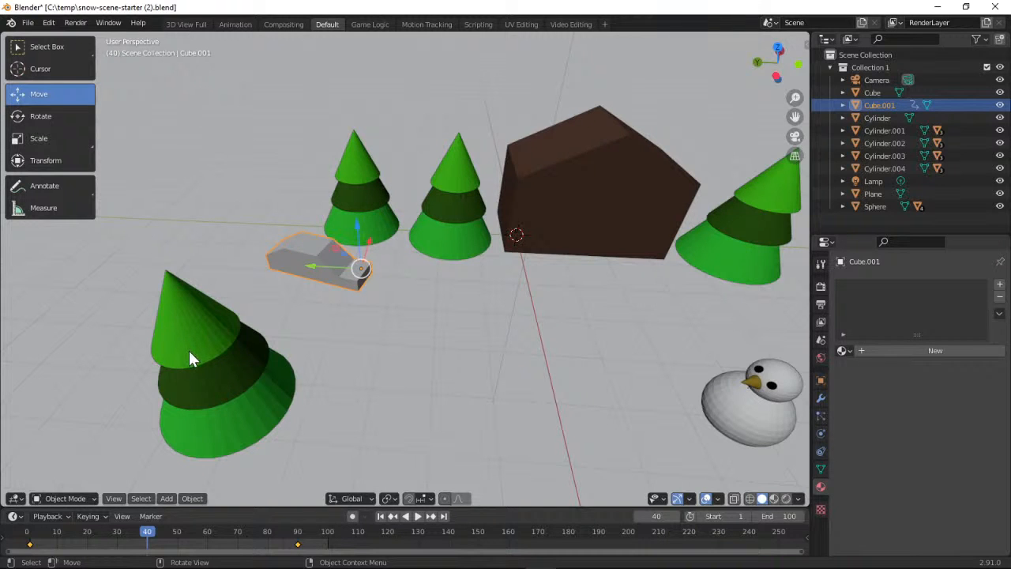
click(48, 116)
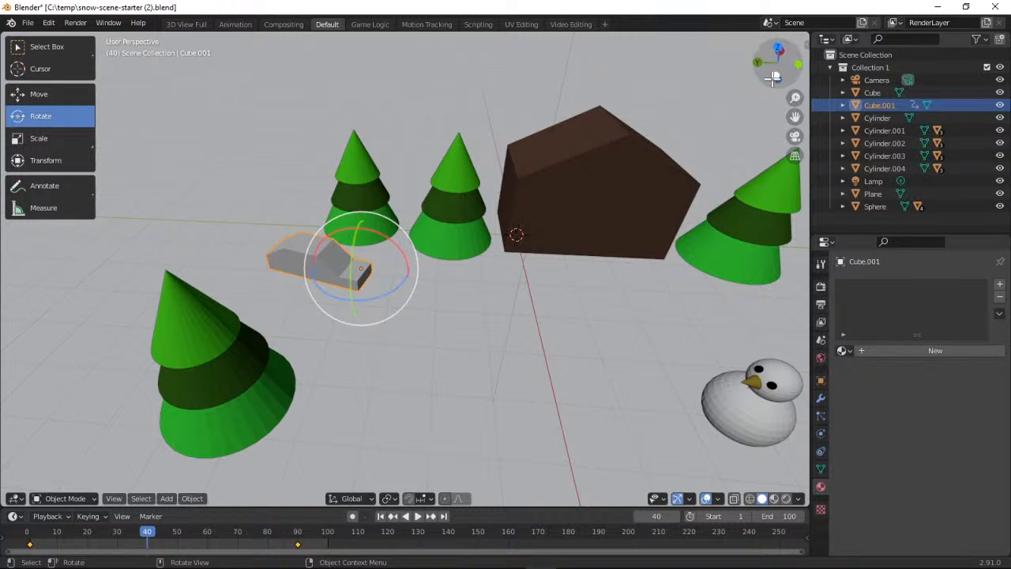
drag(775, 65, 689, 74)
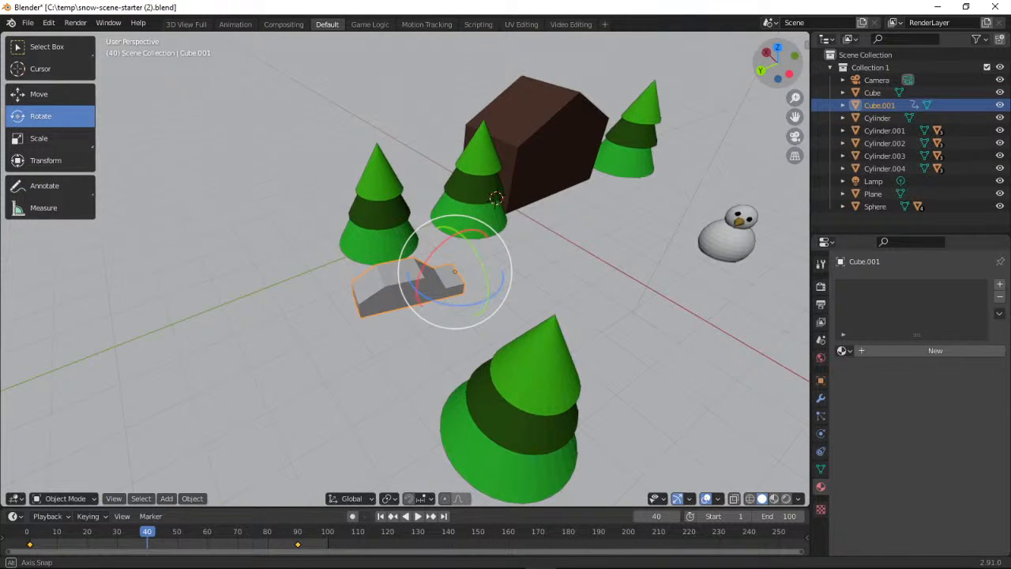
middle_drag(410, 272, 480, 239)
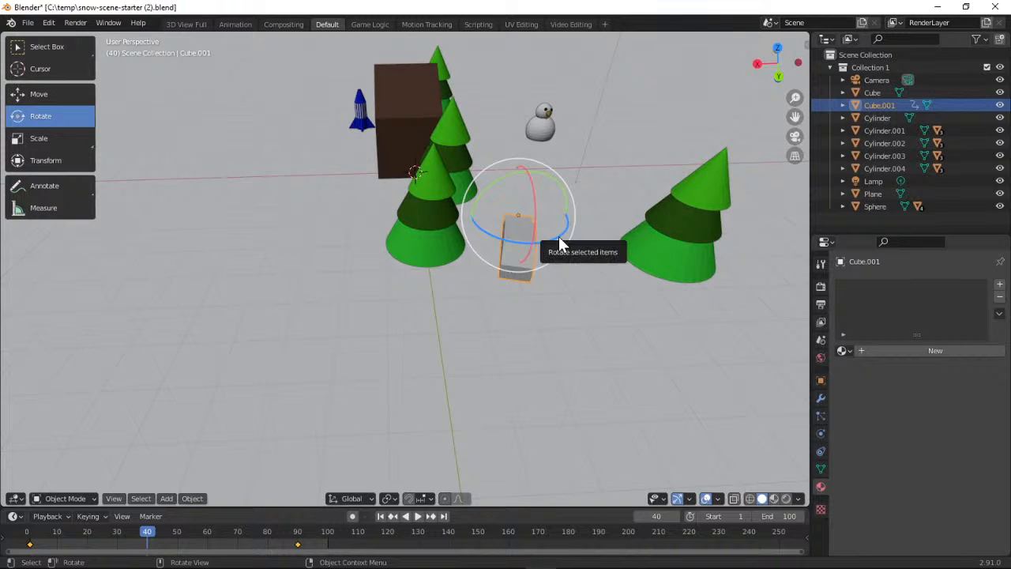
drag(559, 243, 553, 238)
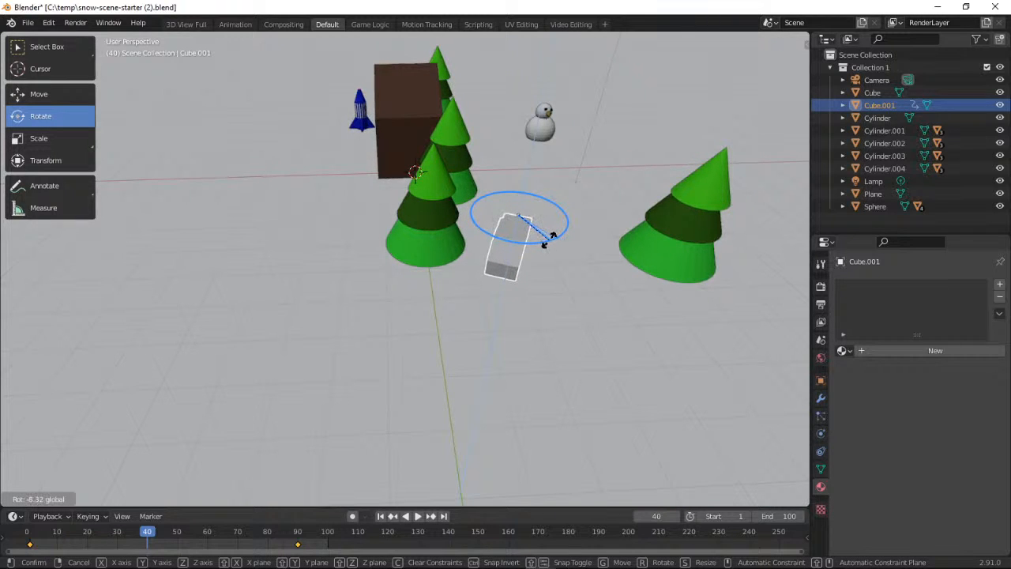
drag(548, 239, 552, 247)
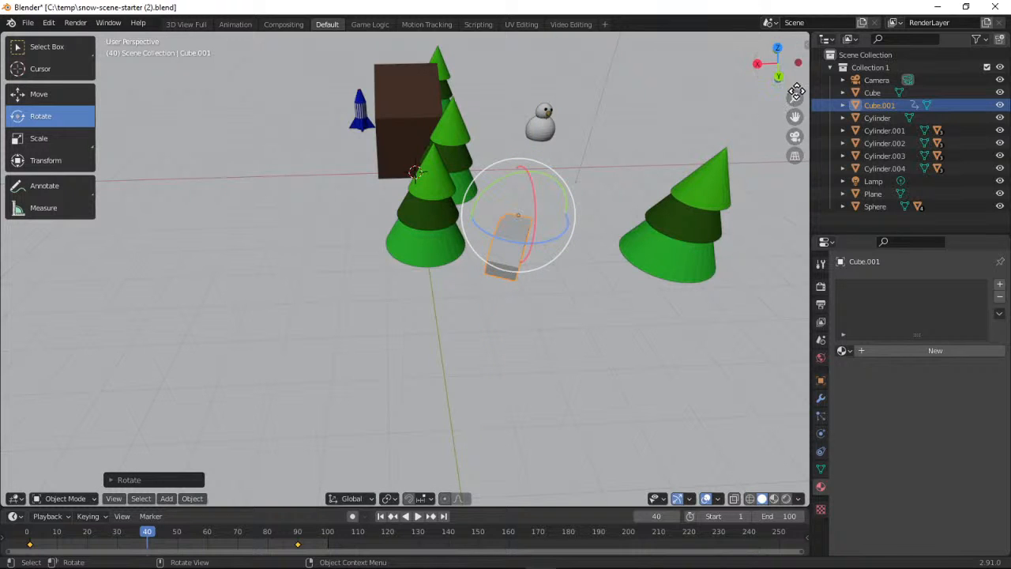
Insert a Location, Rotation & Scale keyframe for the rotated car at frame 40
drag(784, 76, 719, 81)
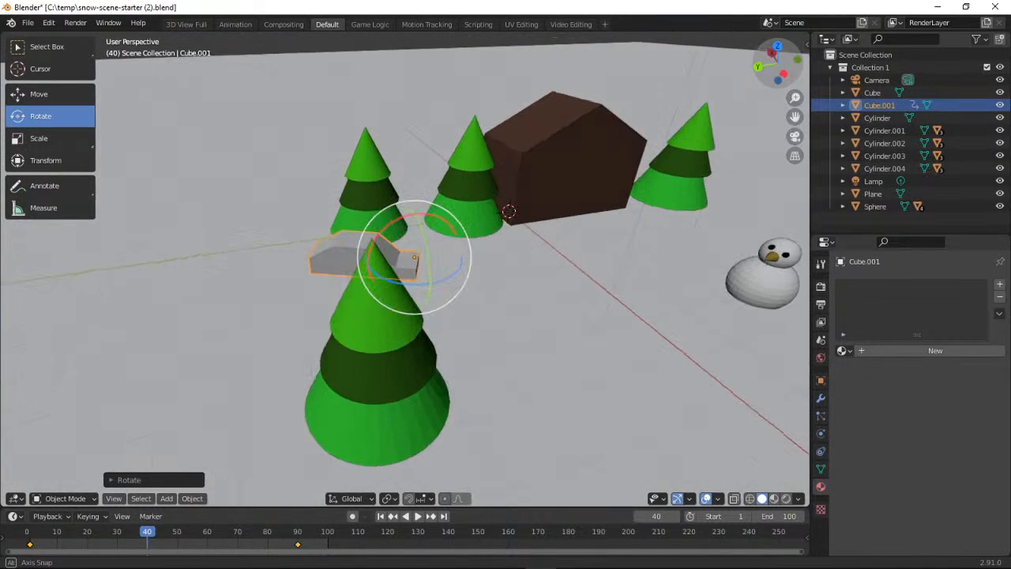
click(105, 511)
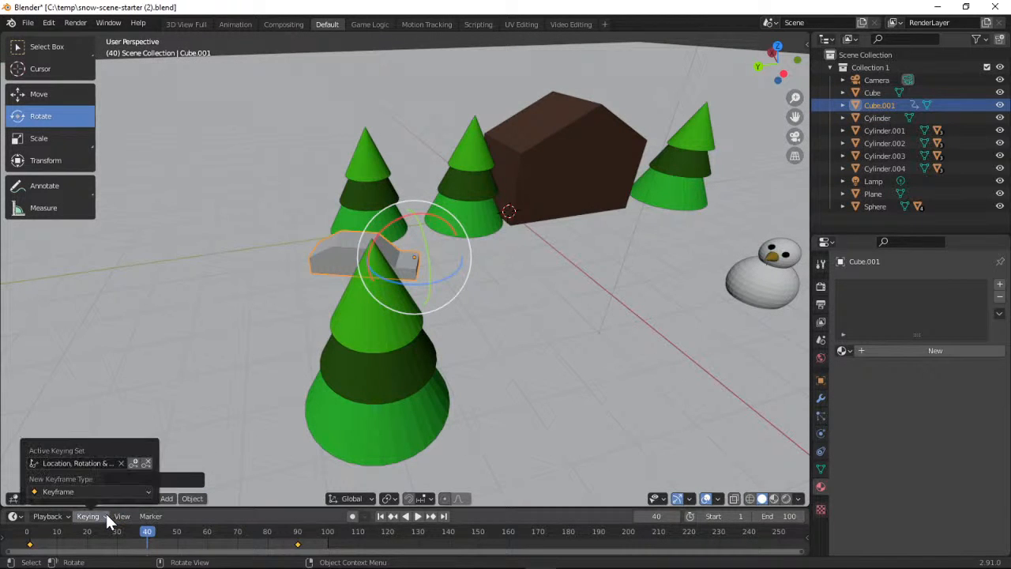
click(131, 462)
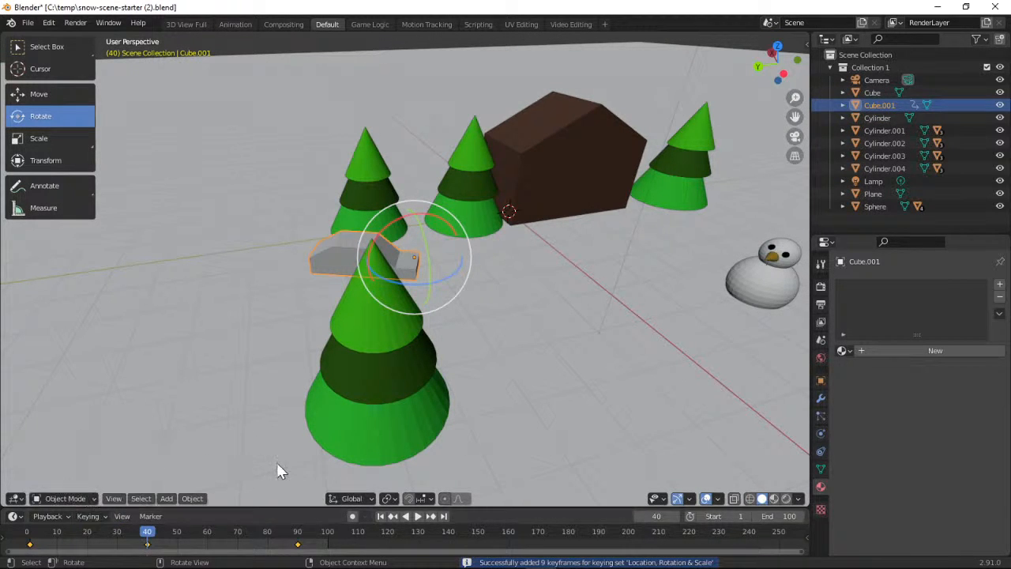
Play the animation from frame 0, examine the car's path from the side, behind and above, and pause it
drag(150, 539, 26, 539)
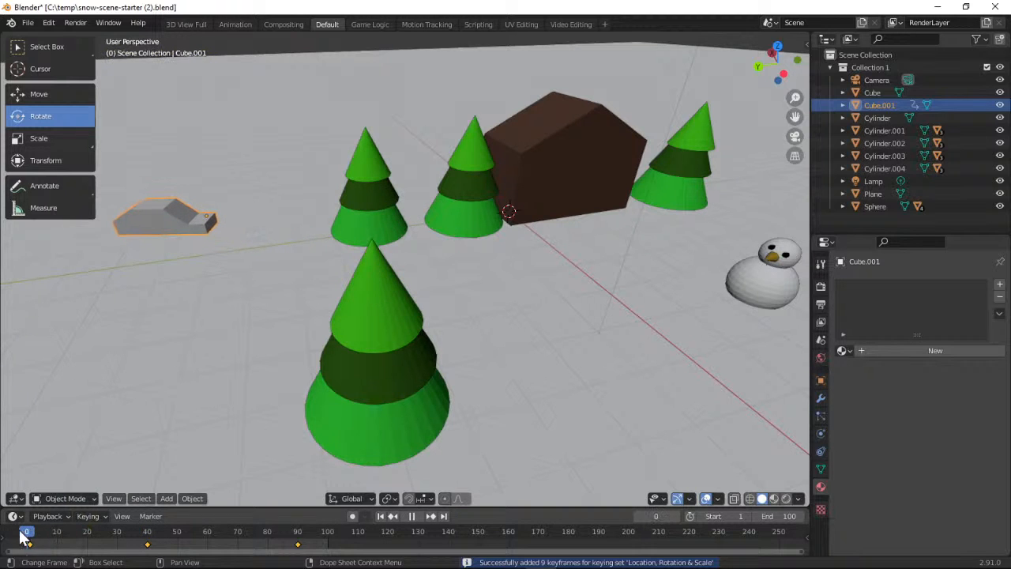
click(418, 515)
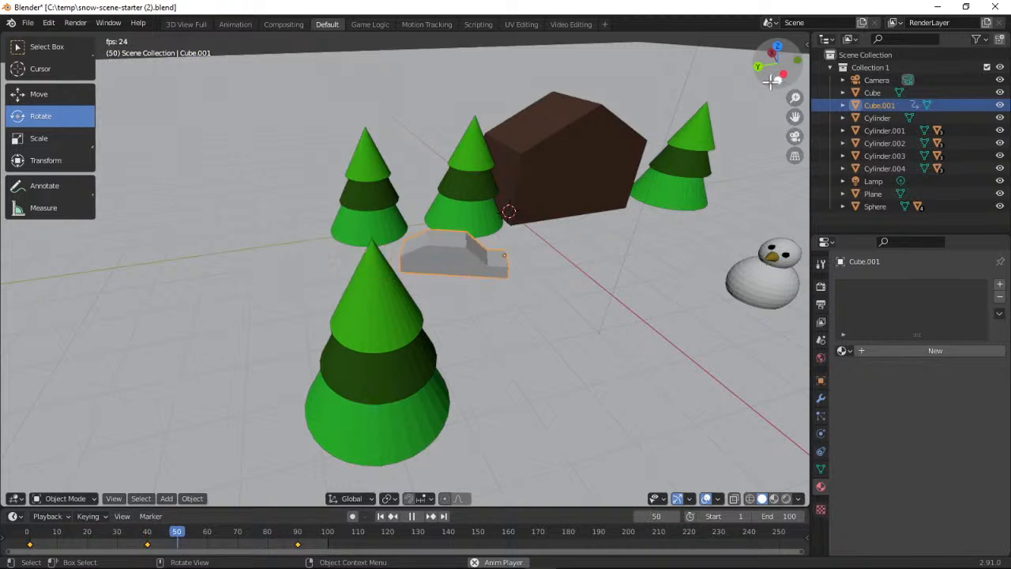
drag(769, 80, 681, 57)
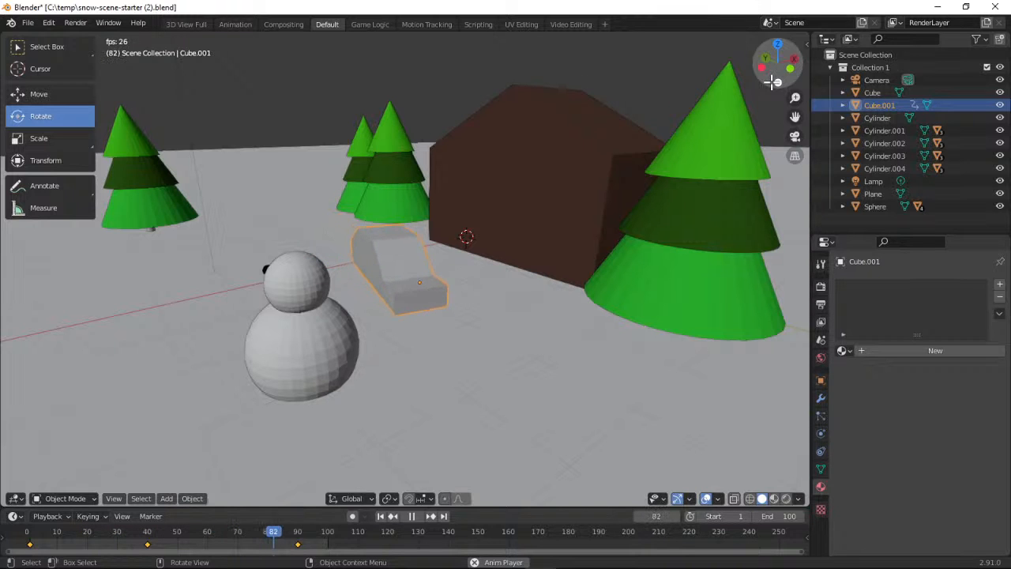
drag(773, 82, 635, 112)
drag(790, 101, 790, 80)
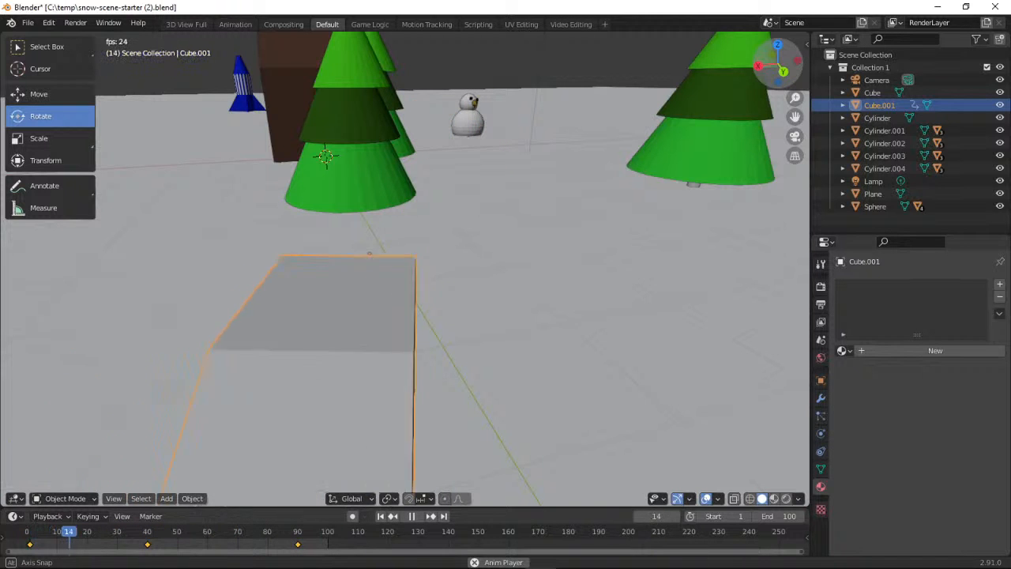
drag(790, 80, 756, 62)
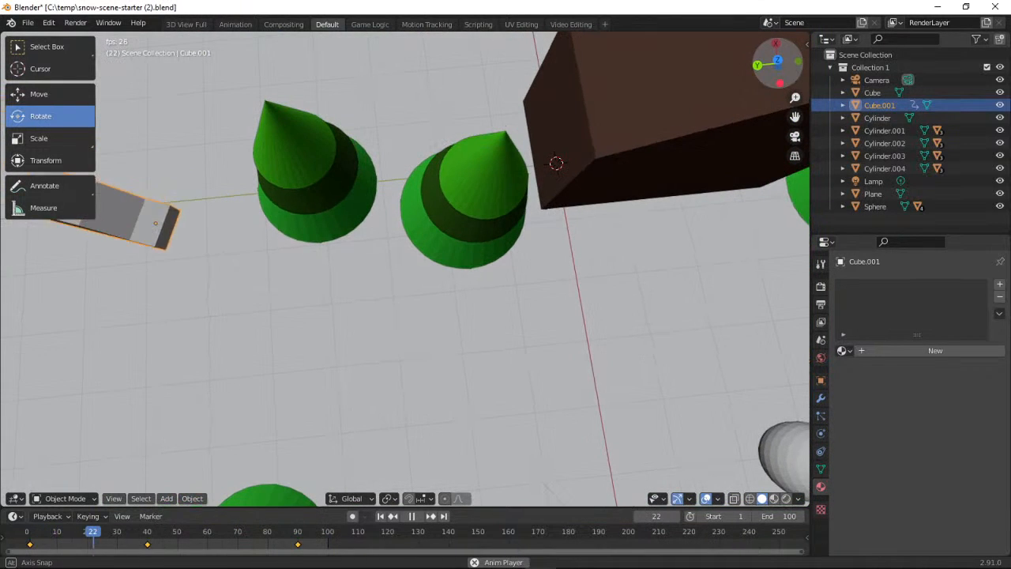
click(777, 60)
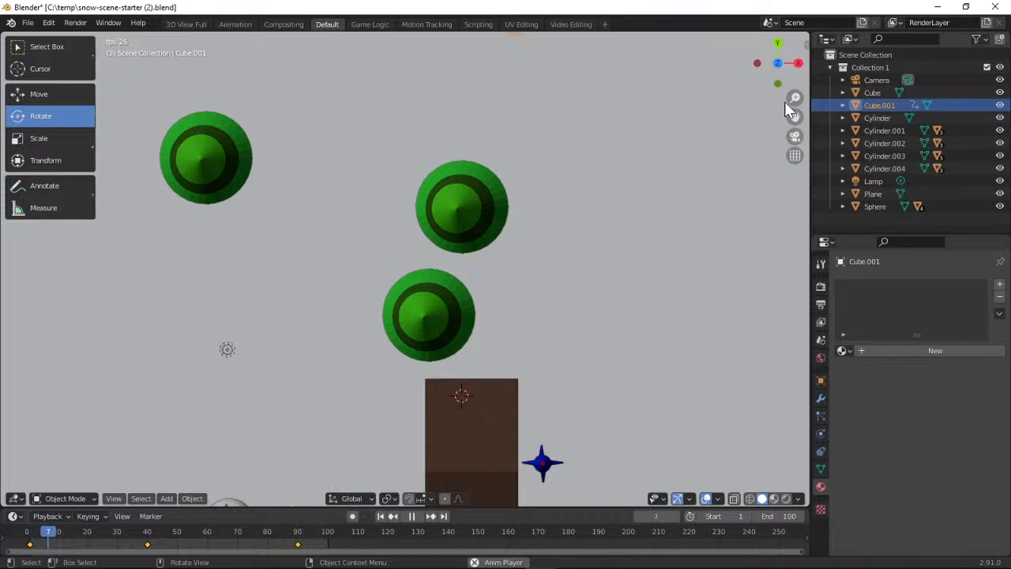
mouse_move(775, 63)
mouse_down()
mouse_move(765, 76)
mouse_move(787, 73)
mouse_move(777, 63)
mouse_up()
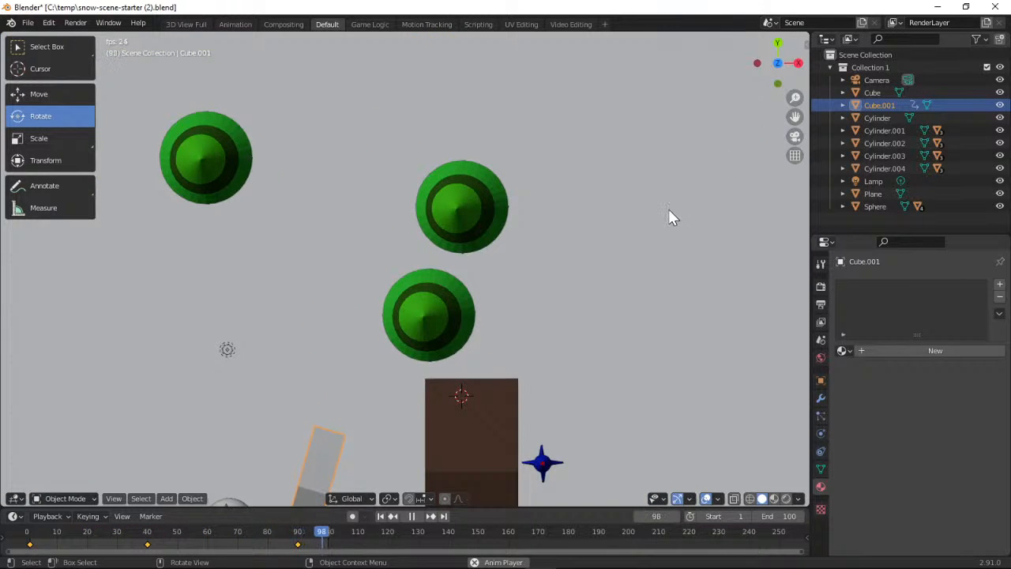
scroll(668, 208, down, 3)
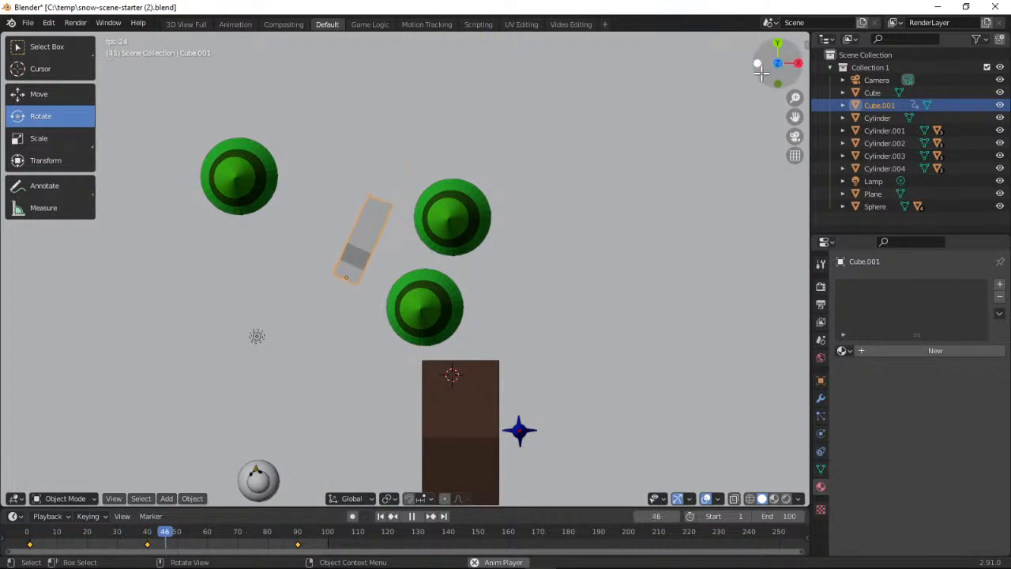
drag(777, 65, 1010, 4)
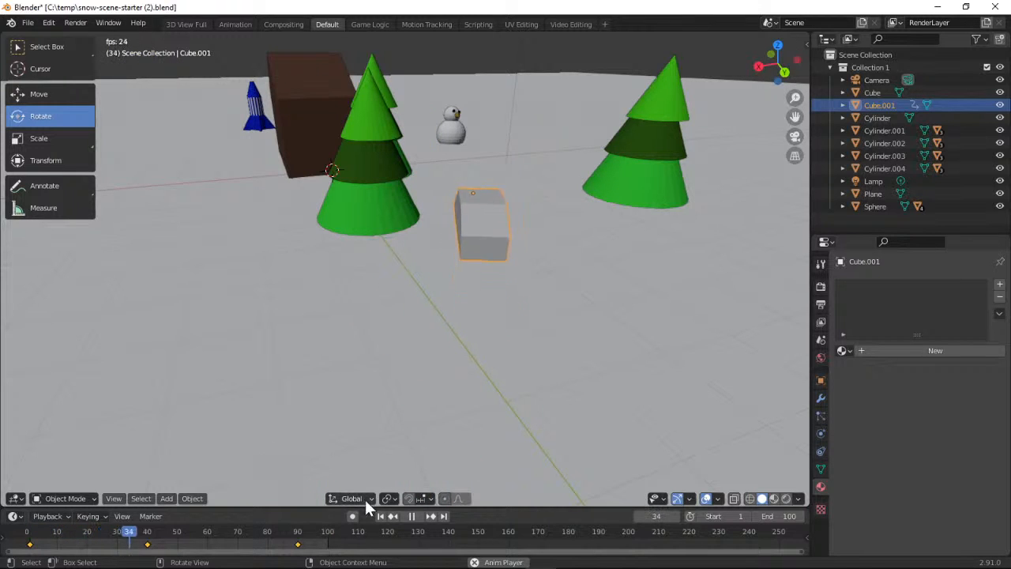
click(408, 516)
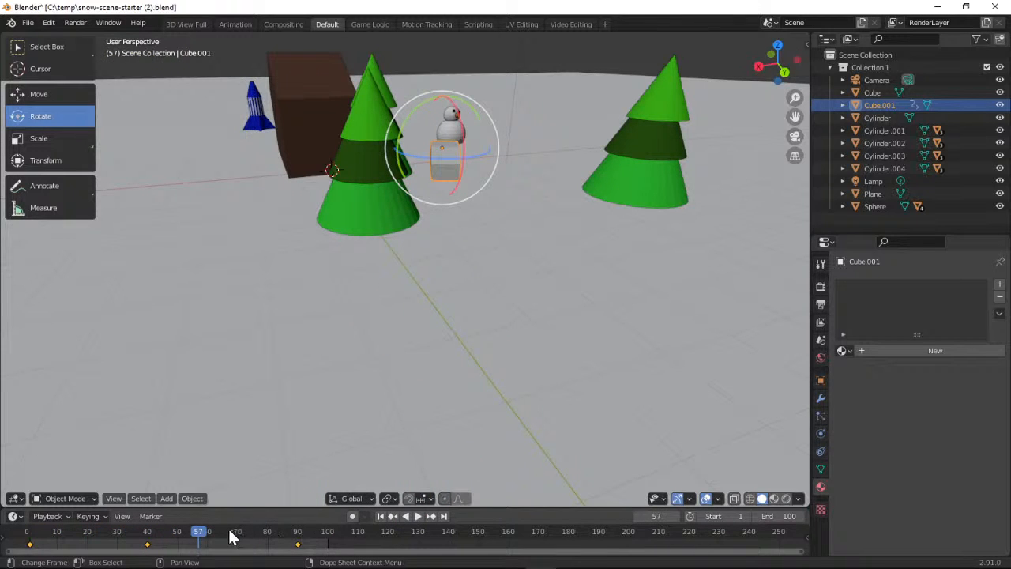
Try turning the car about its vertical axis at frame 0 without keying it, and play the animation
drag(196, 537, 33, 533)
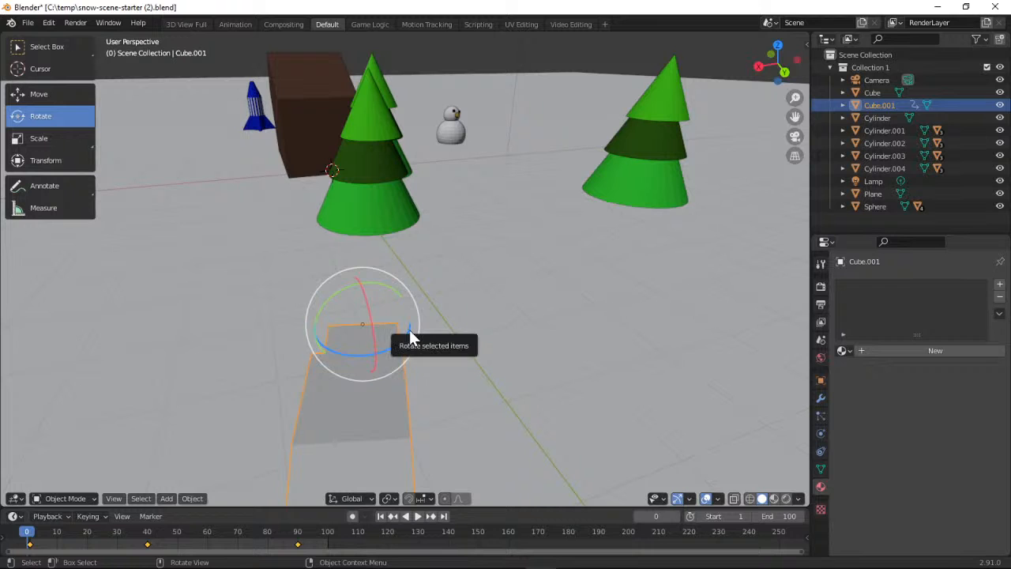
drag(409, 329, 387, 350)
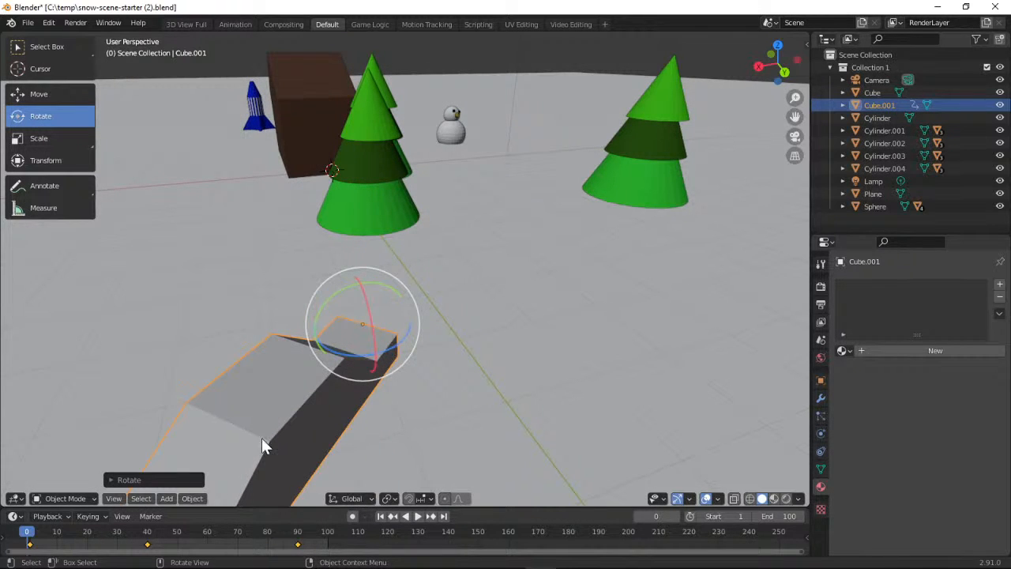
click(417, 516)
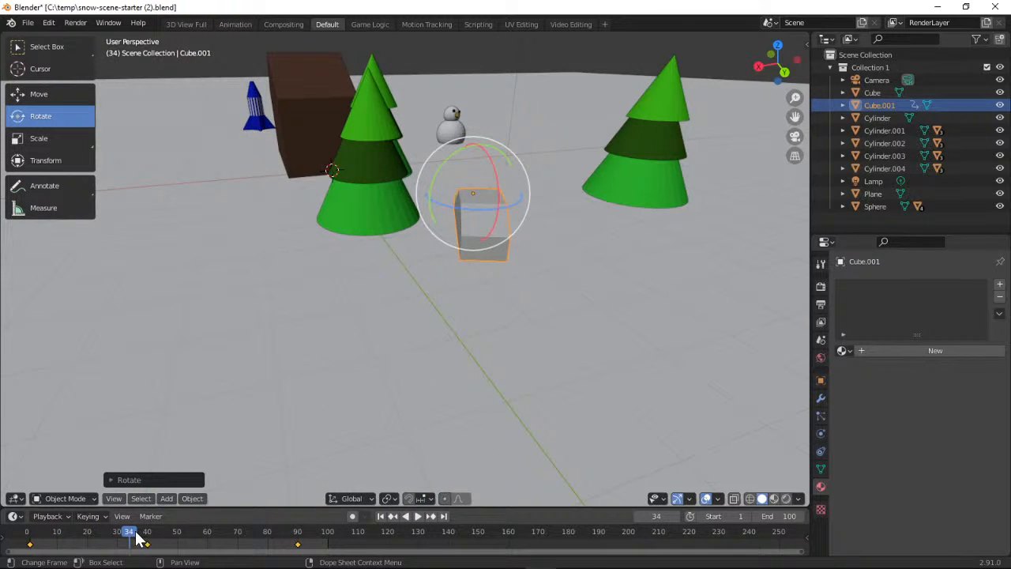
Rotate the car about its vertical axis at frame 0 and insert a Location, Rotation & Scale keyframe there
drag(132, 538, 22, 540)
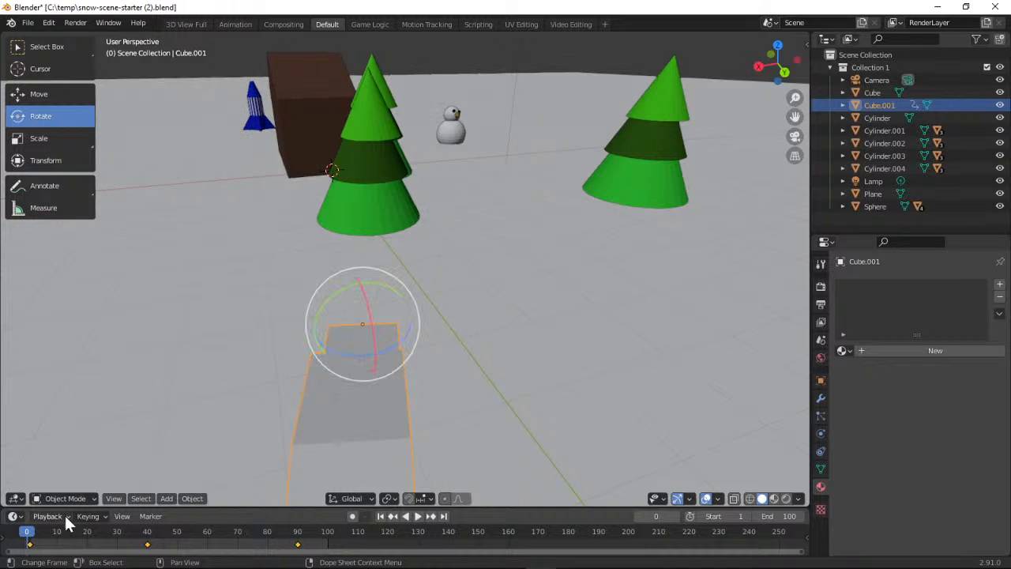
drag(402, 343, 384, 354)
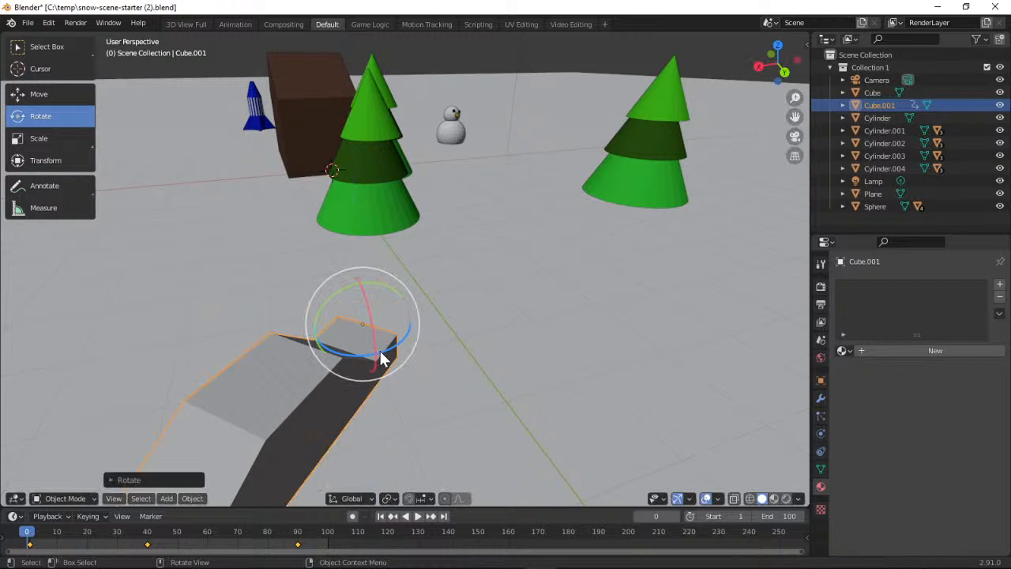
click(101, 516)
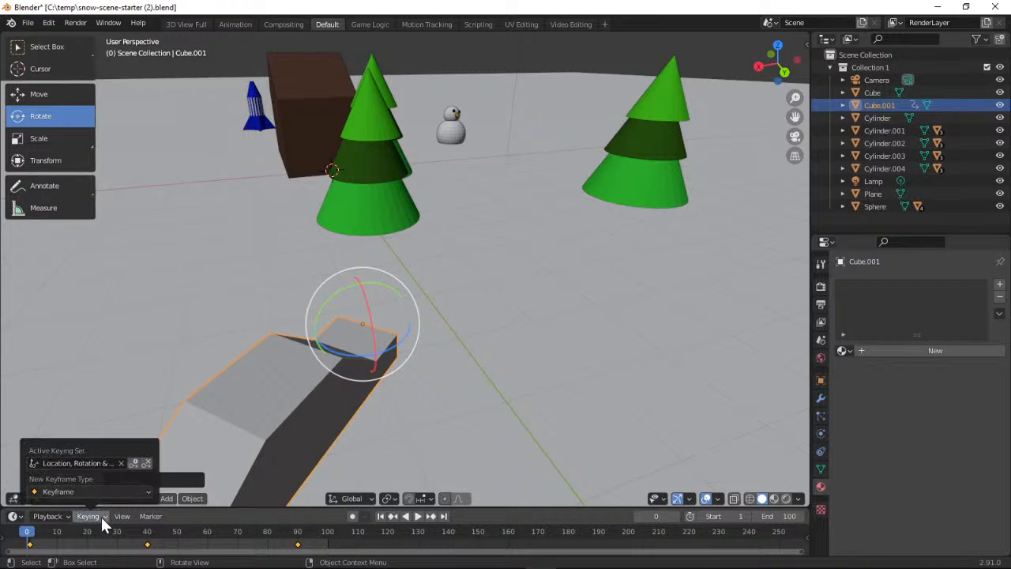
click(134, 464)
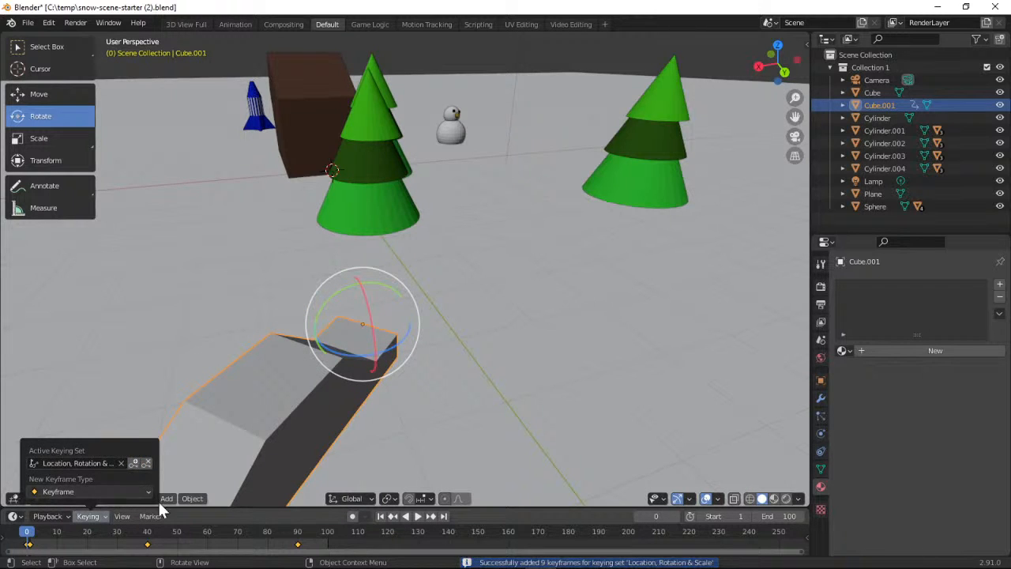
Play the animation briefly to check the car's starting angle, pause it, and return to frame 1
click(416, 518)
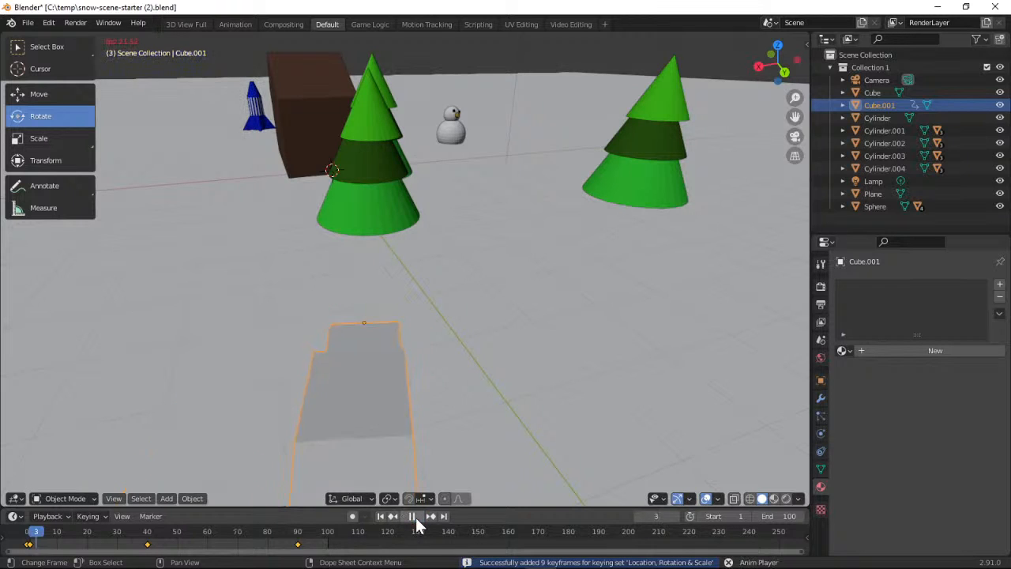
click(416, 517)
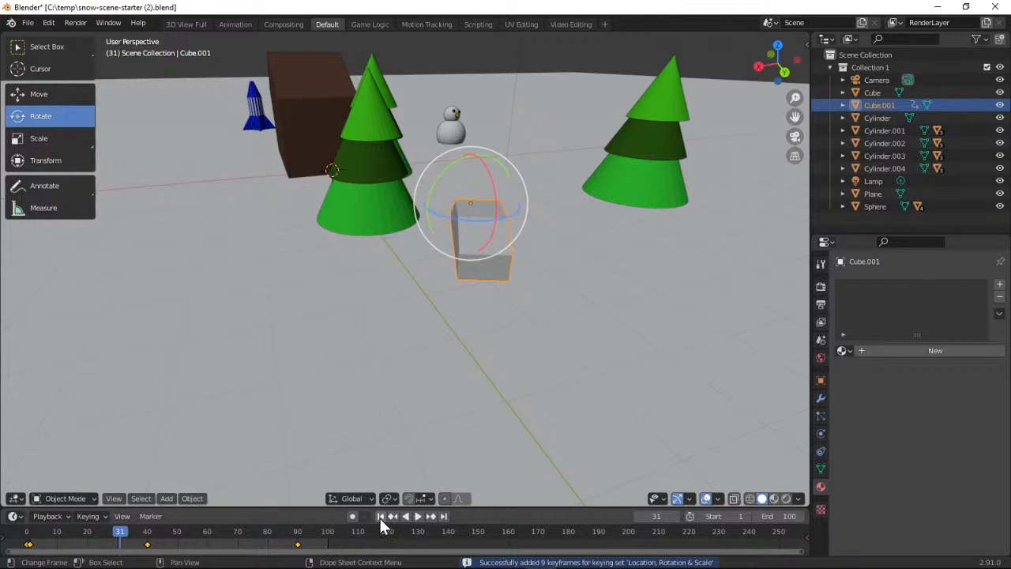
click(380, 515)
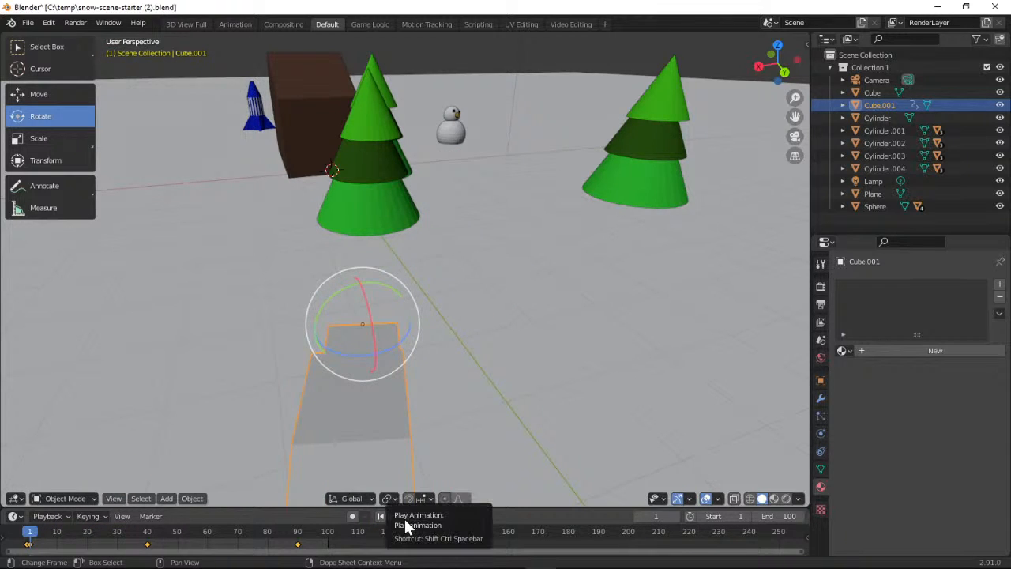
Delete the car's Location, Rotation & Scale keyframe at frame 1
click(103, 521)
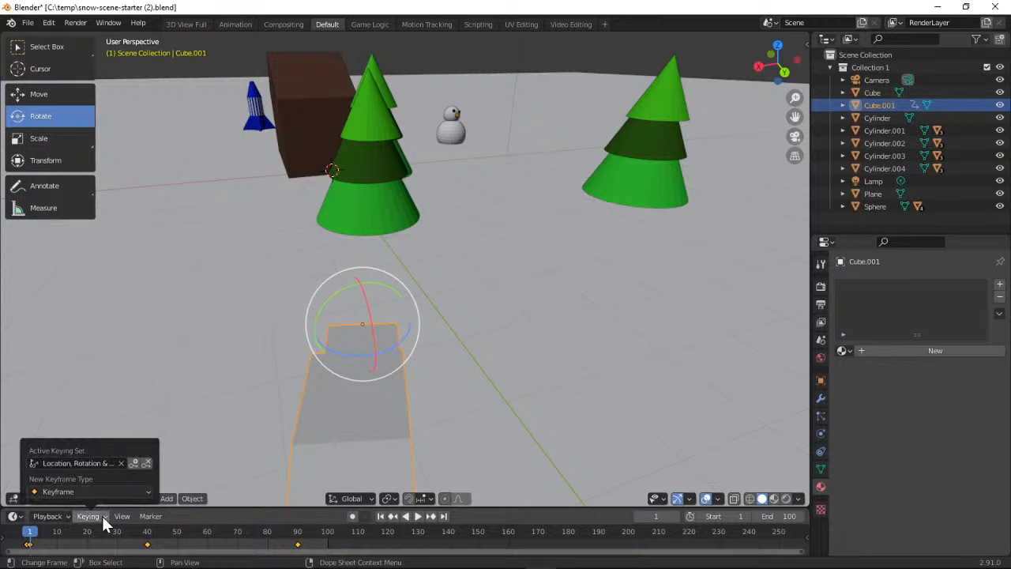
click(106, 518)
click(147, 462)
mouse_move(120, 517)
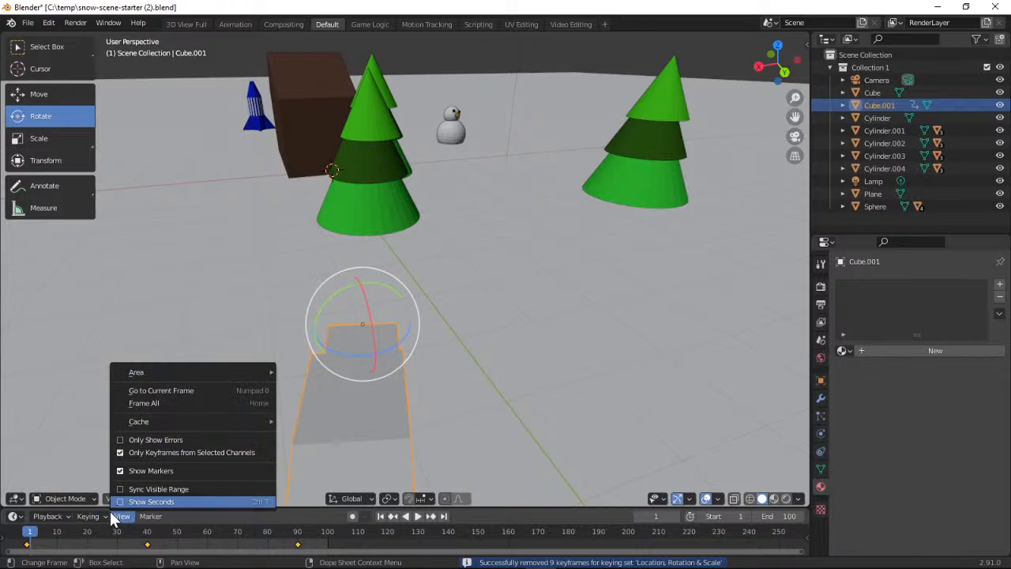
click(100, 514)
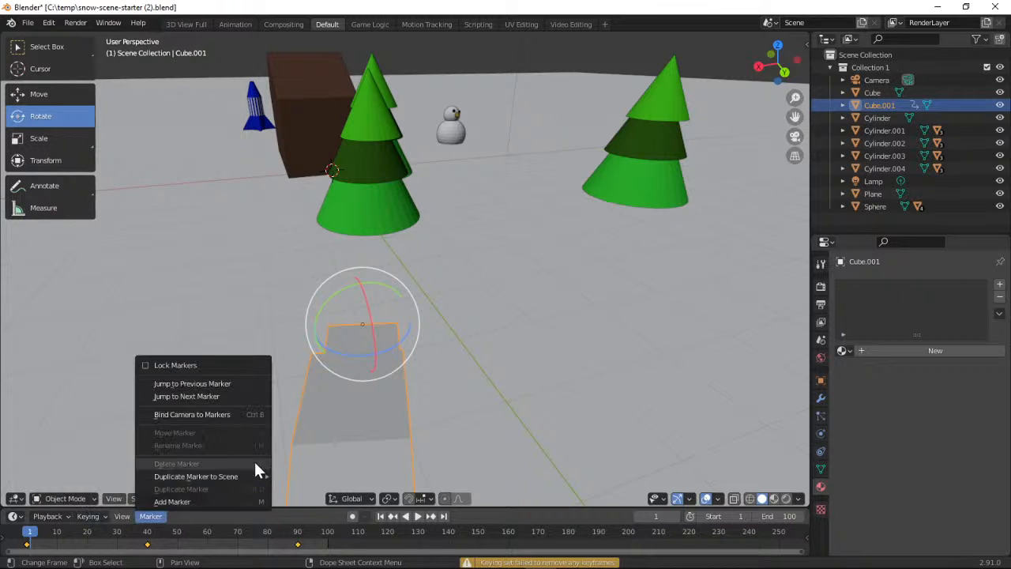
Set the playhead to frame 0 and delete the car's Location, Rotation & Scale keyframe there
drag(30, 537, 27, 535)
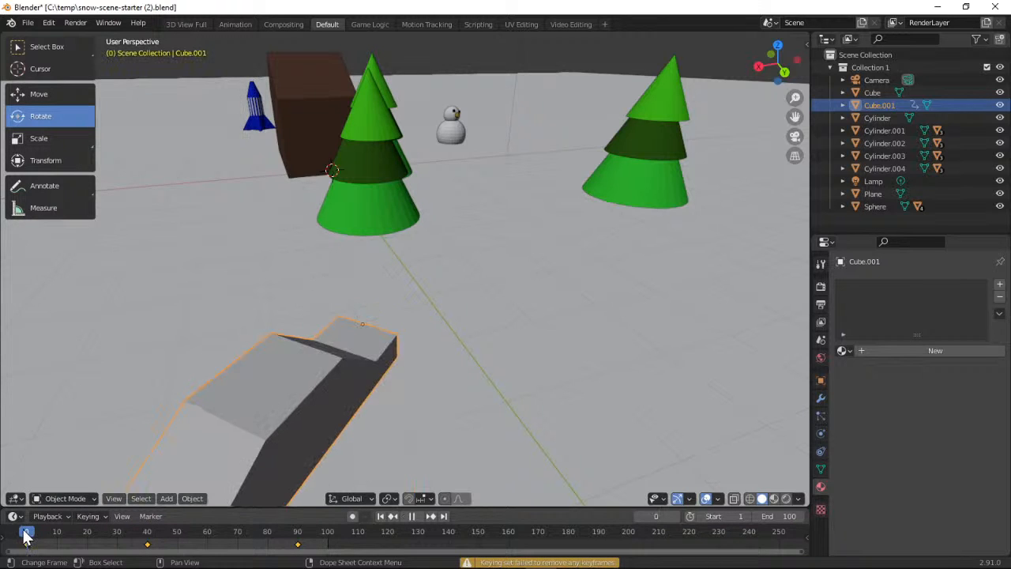
click(104, 514)
click(145, 463)
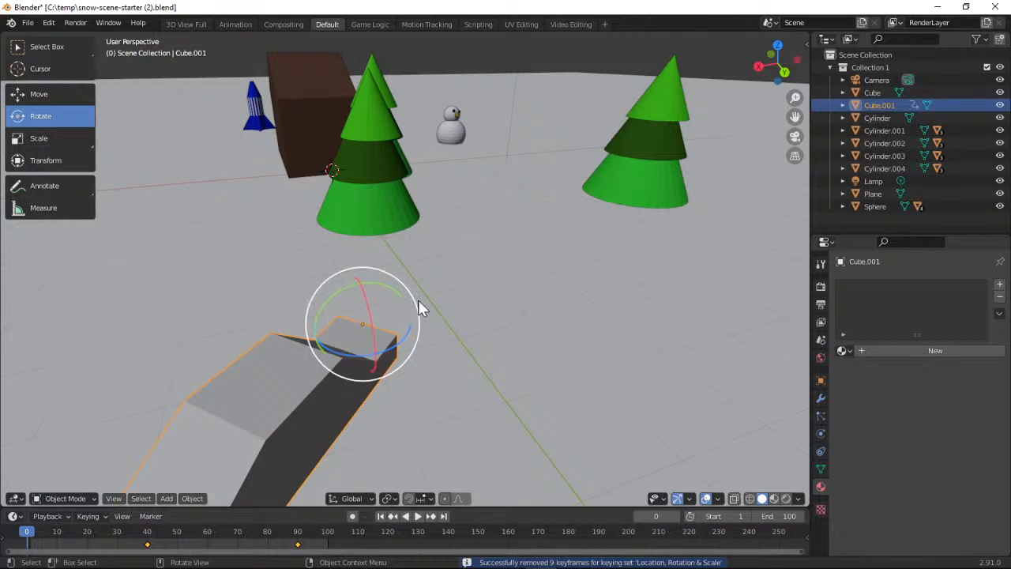
click(105, 513)
click(121, 515)
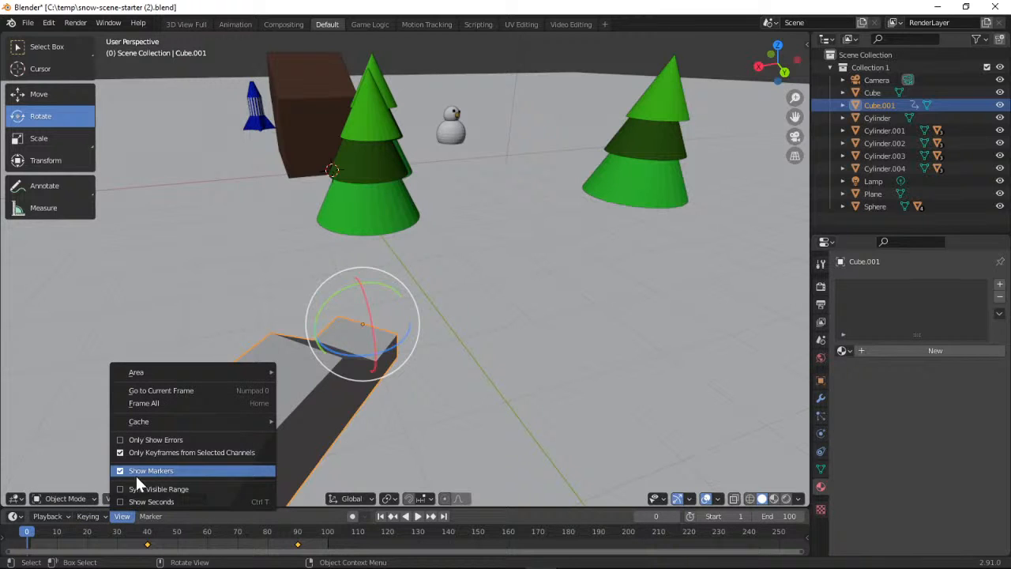
Insert a Location, Rotation & Scale keyframe for the car at frame 0
click(106, 516)
click(104, 514)
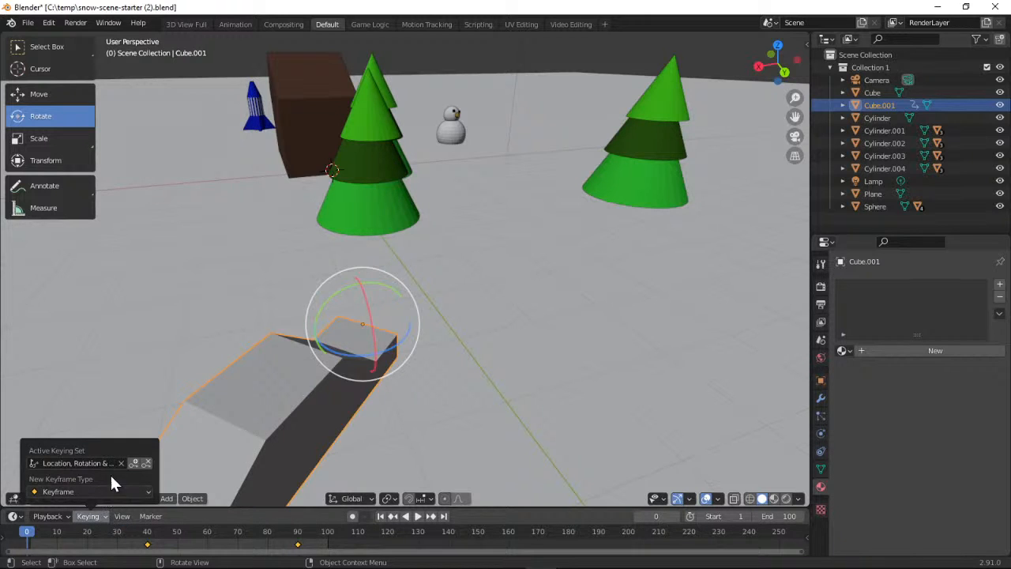
click(135, 462)
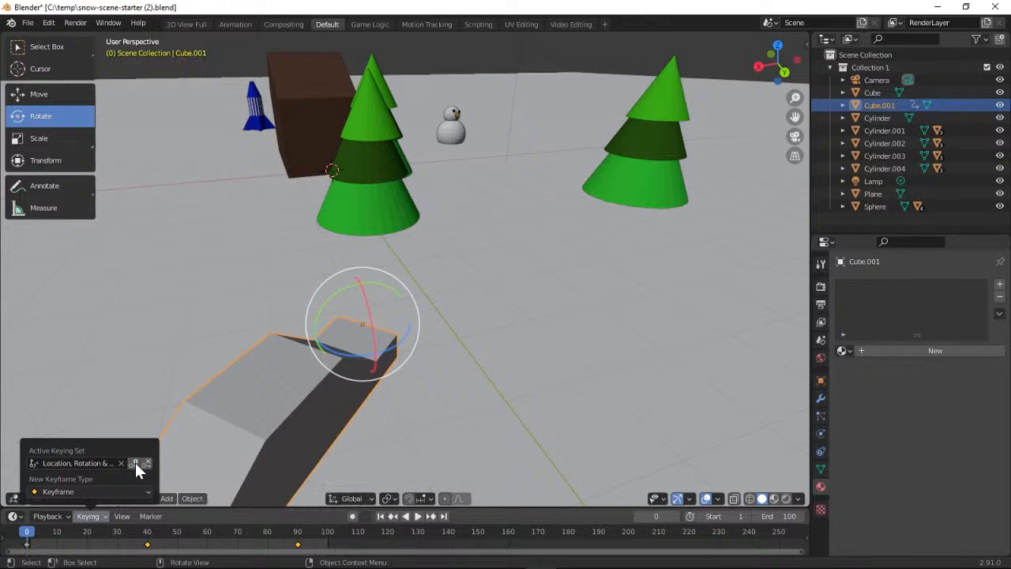
Play the animation, check the car's drive from several viewing angles, and pause playback
click(417, 516)
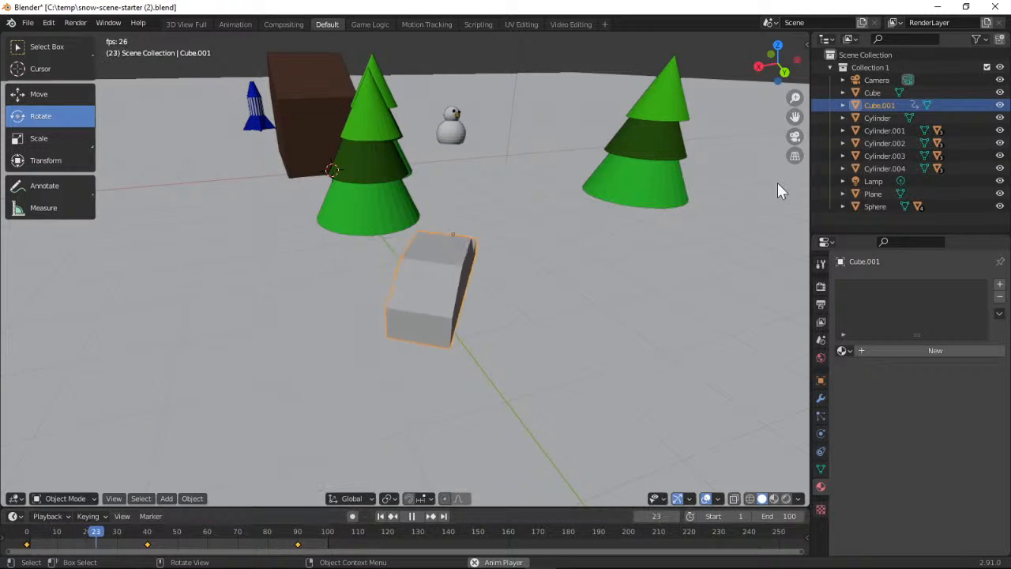
drag(777, 73, 726, 170)
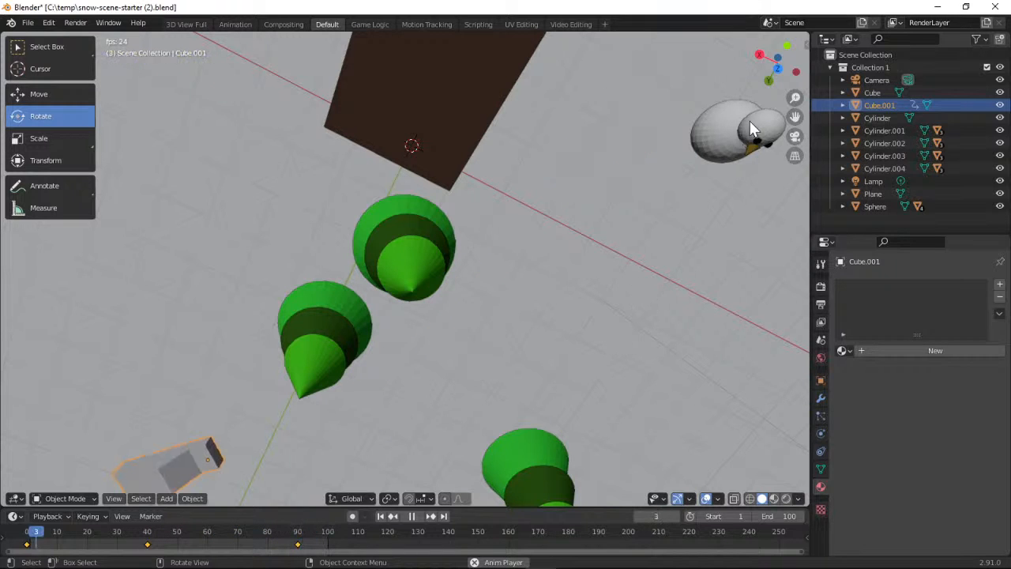
drag(760, 75, 630, 52)
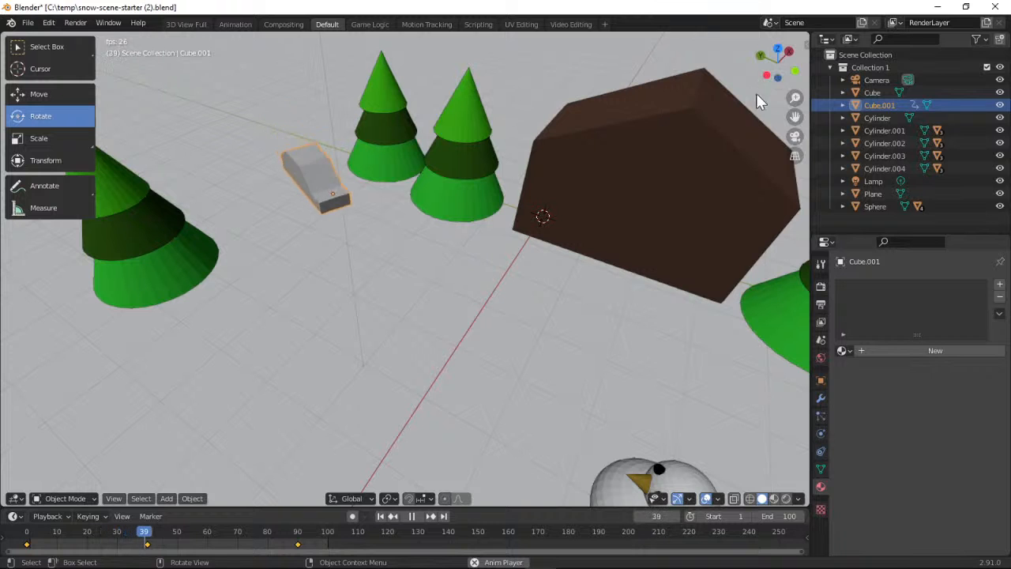
drag(760, 69, 807, 68)
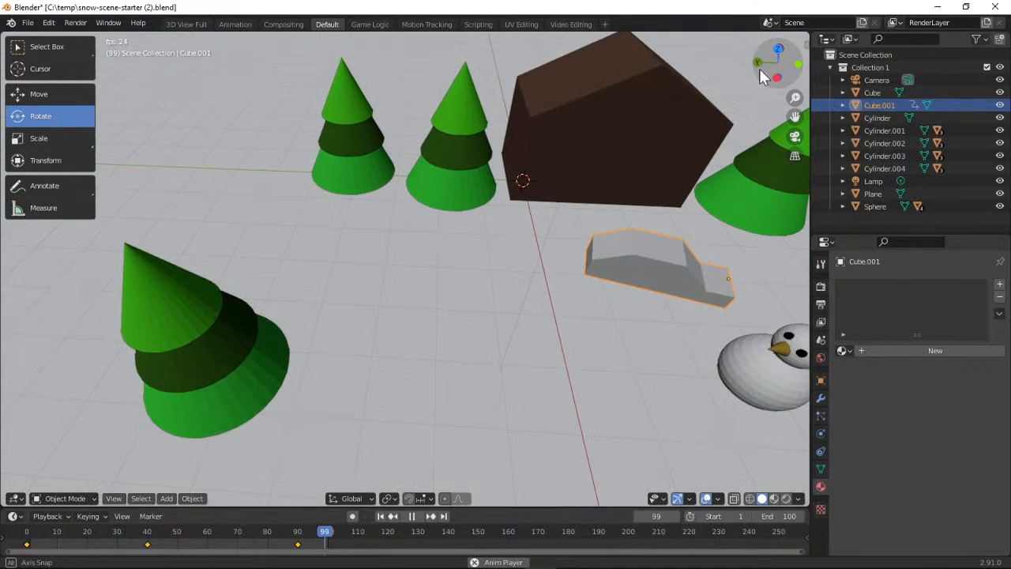
click(410, 516)
Scrub between frames 40 and 30 to inspect the car's turn, ending on frame 40
drag(184, 540, 150, 539)
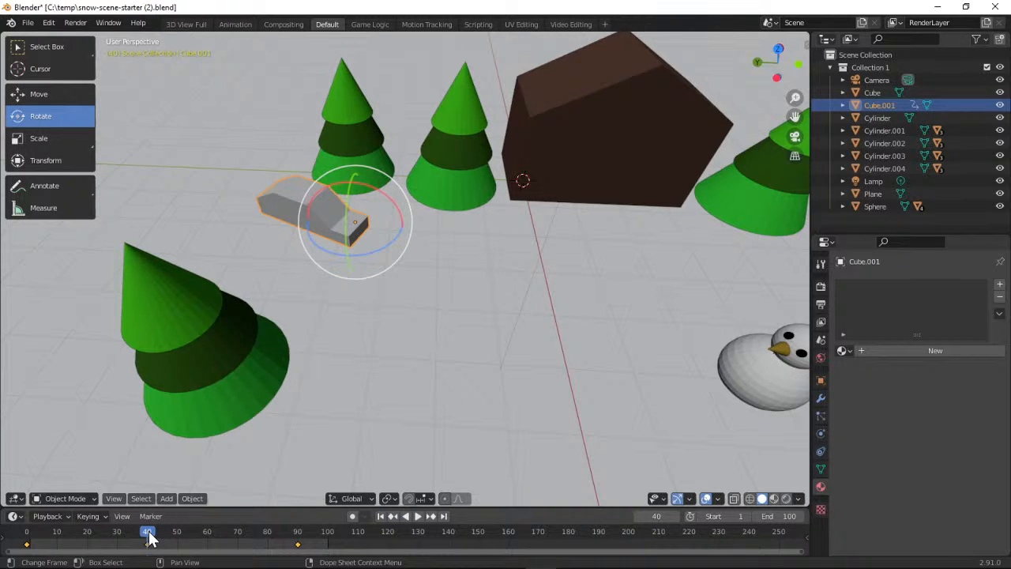
mouse_move(150, 537)
mouse_down()
mouse_move(27, 530)
mouse_move(151, 546)
mouse_up()
drag(146, 534, 119, 534)
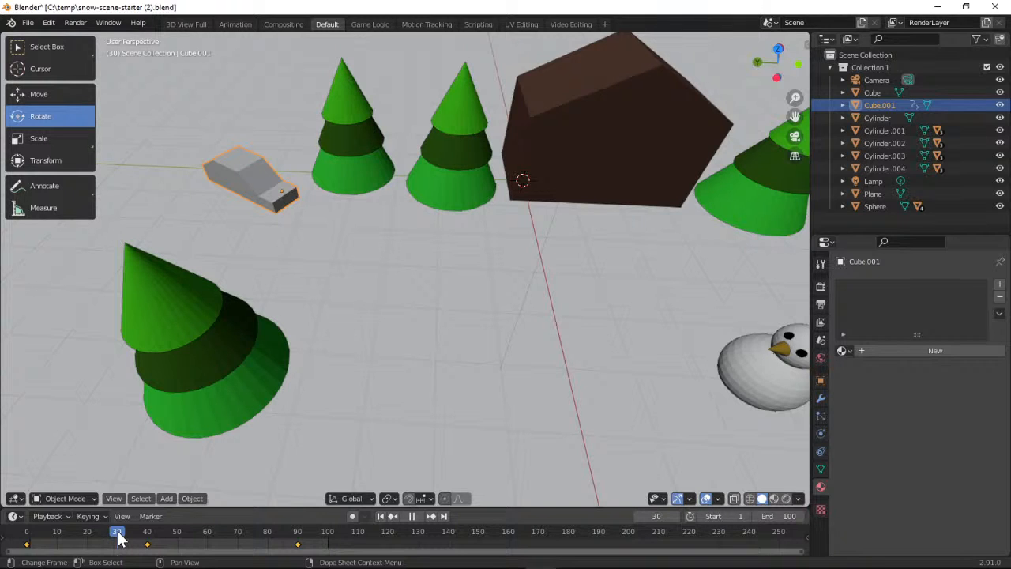
drag(119, 535, 147, 541)
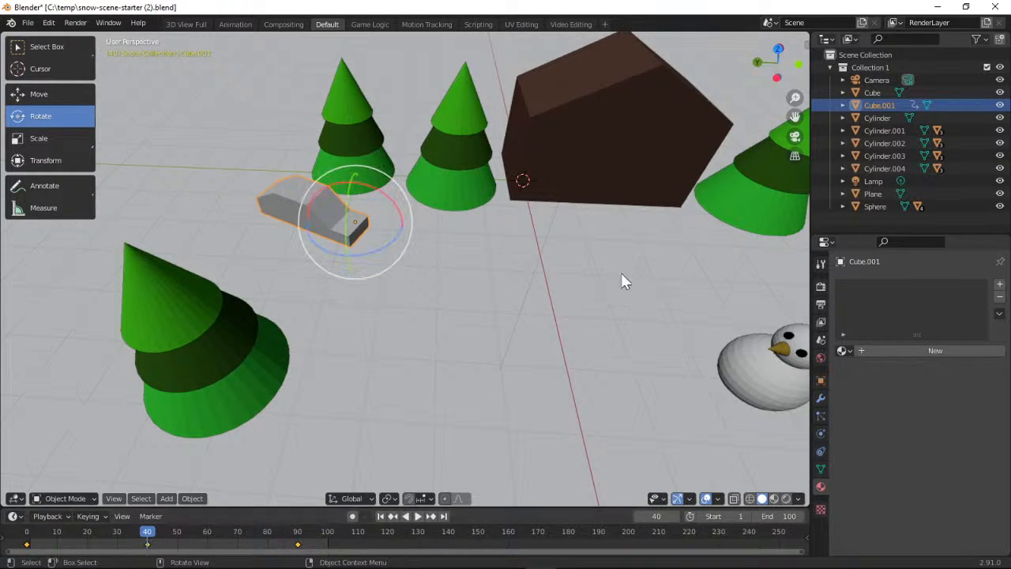
Replay the animation to check the car's motion from above, compare it with the project page in the browser, and pause playback in Blender
click(419, 515)
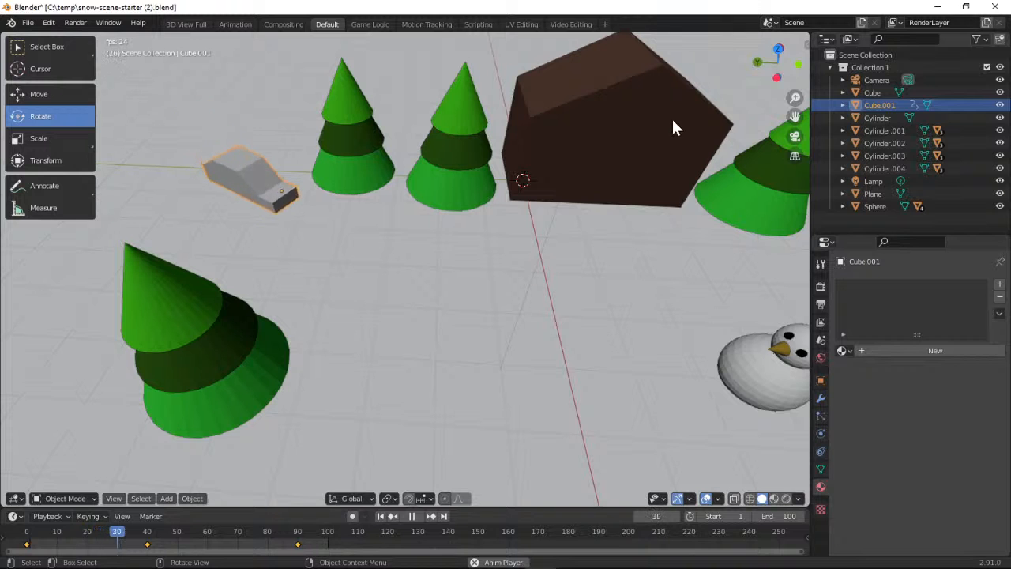
drag(778, 66, 777, 127)
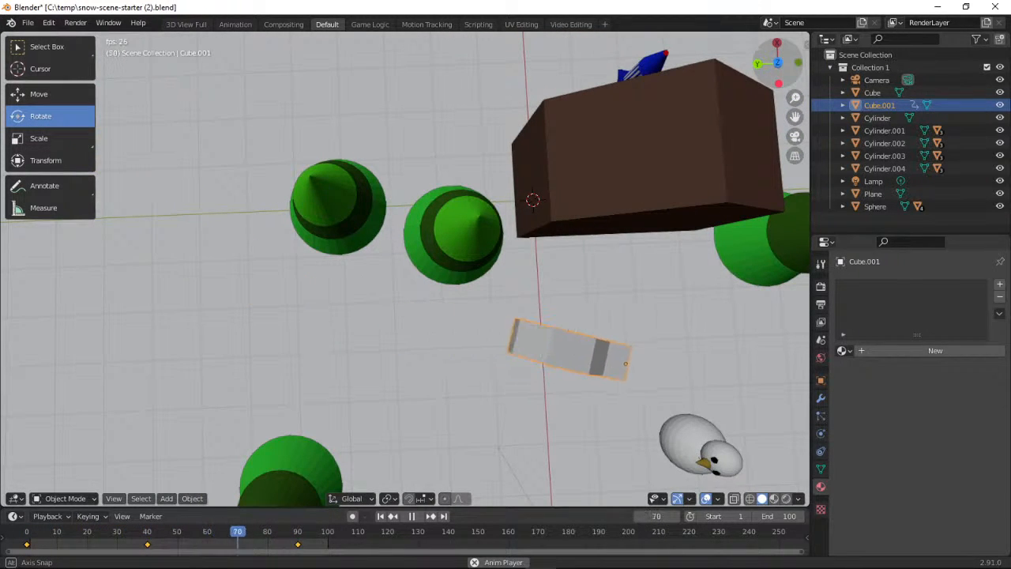
drag(777, 126, 760, 71)
click(936, 11)
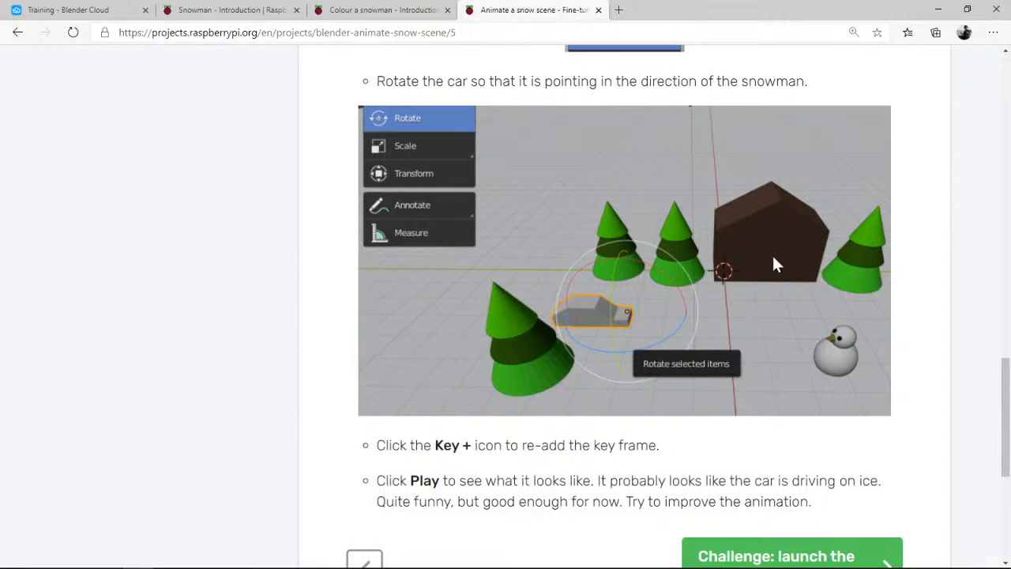
click(254, 565)
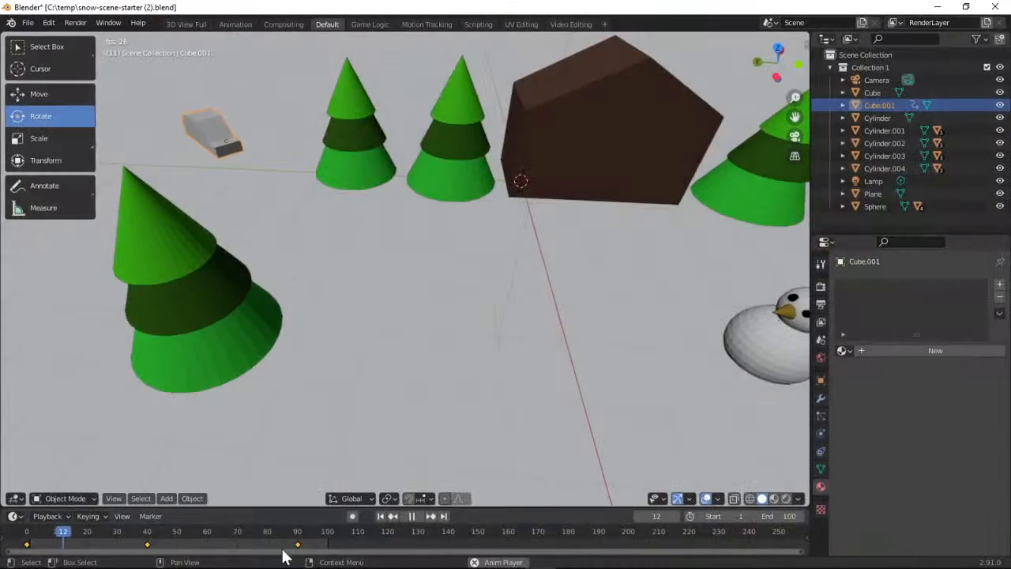
click(412, 517)
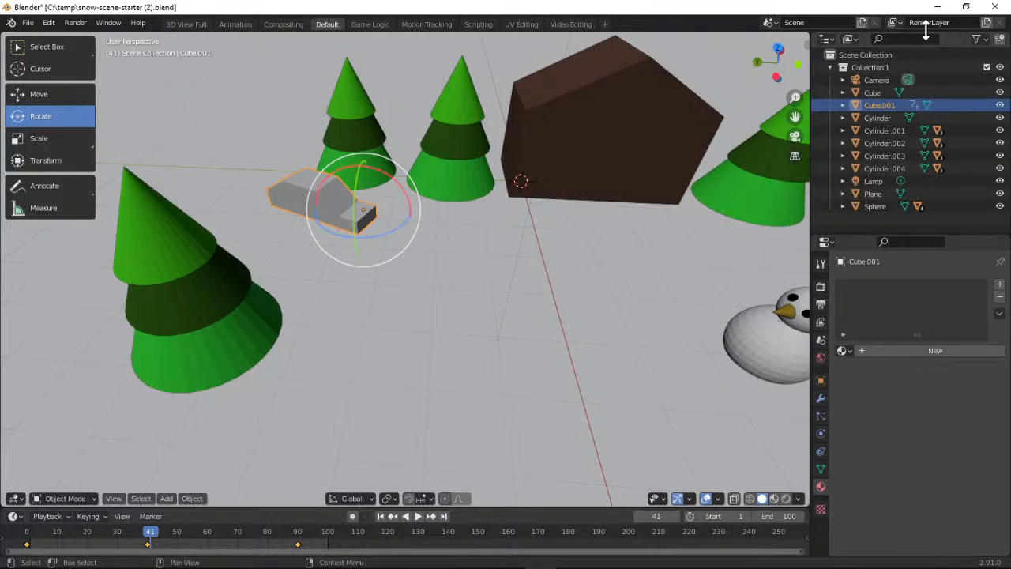
Switch to the project page in the browser, open "Challenge: launch the rocket" and read its instructions
click(935, 8)
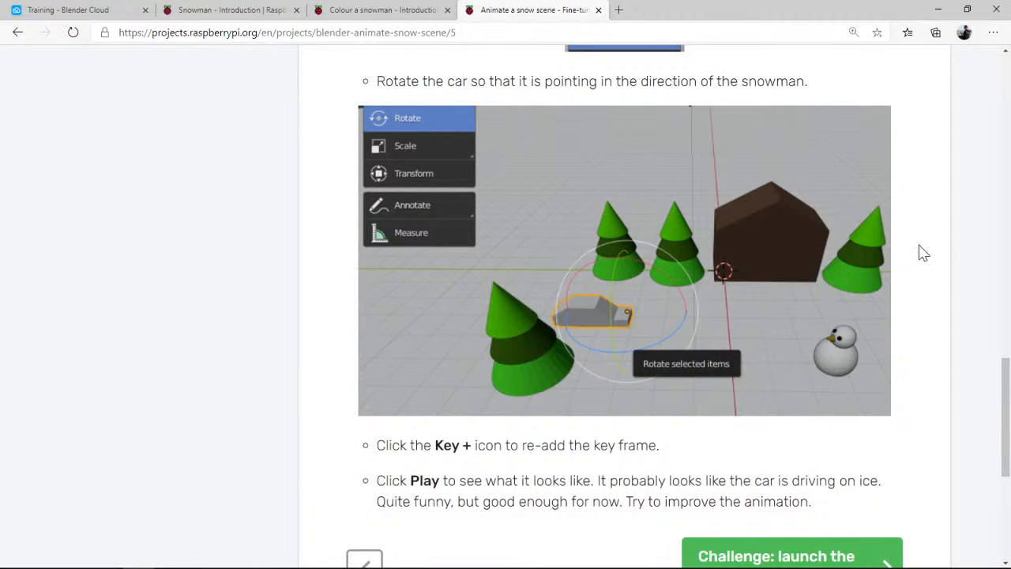
scroll(944, 359, down, 1)
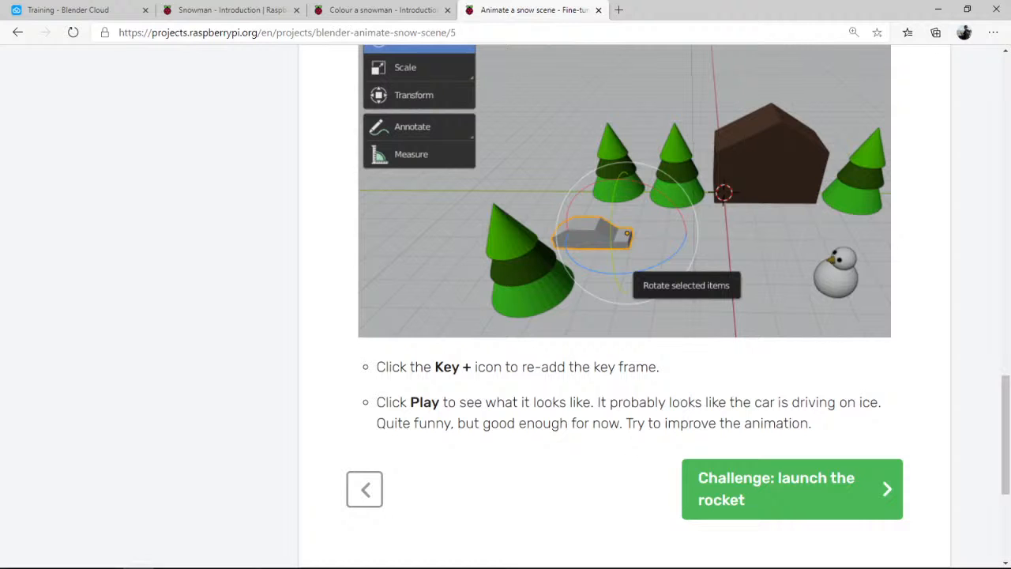
click(748, 484)
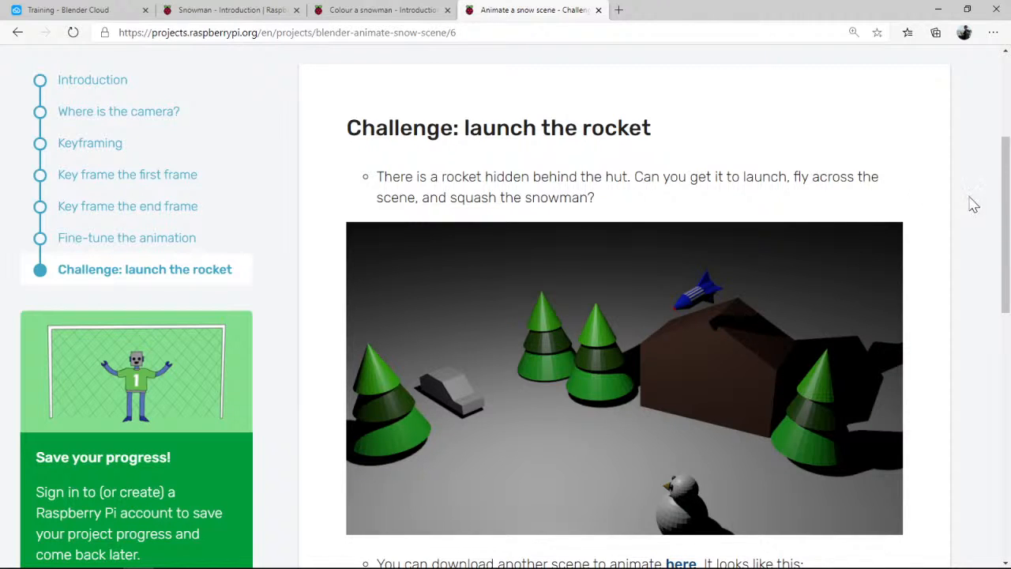
mouse_move(1005, 195)
mouse_down()
mouse_move(1004, 185)
mouse_move(1004, 202)
mouse_up()
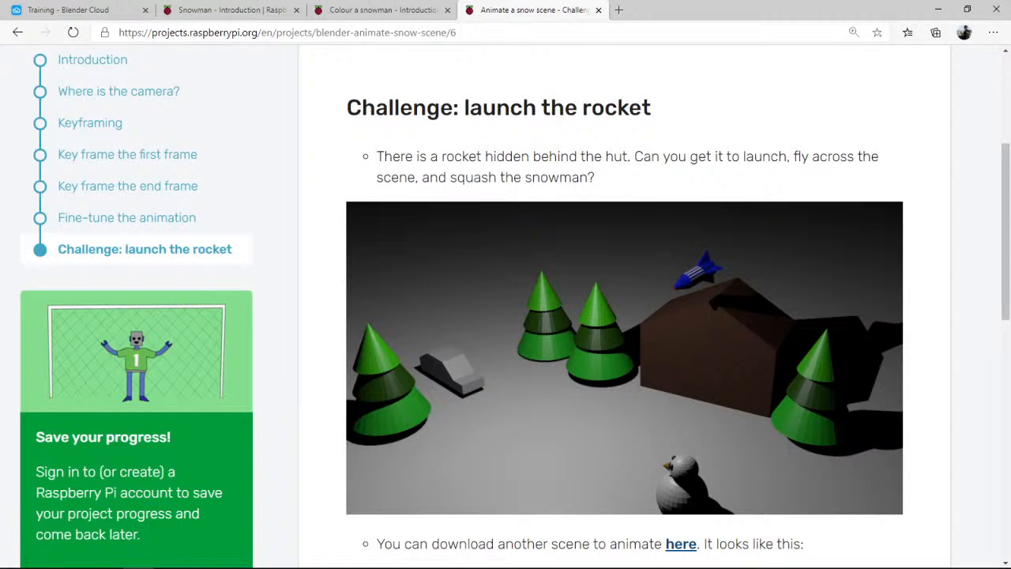
scroll(1003, 227, down, 2)
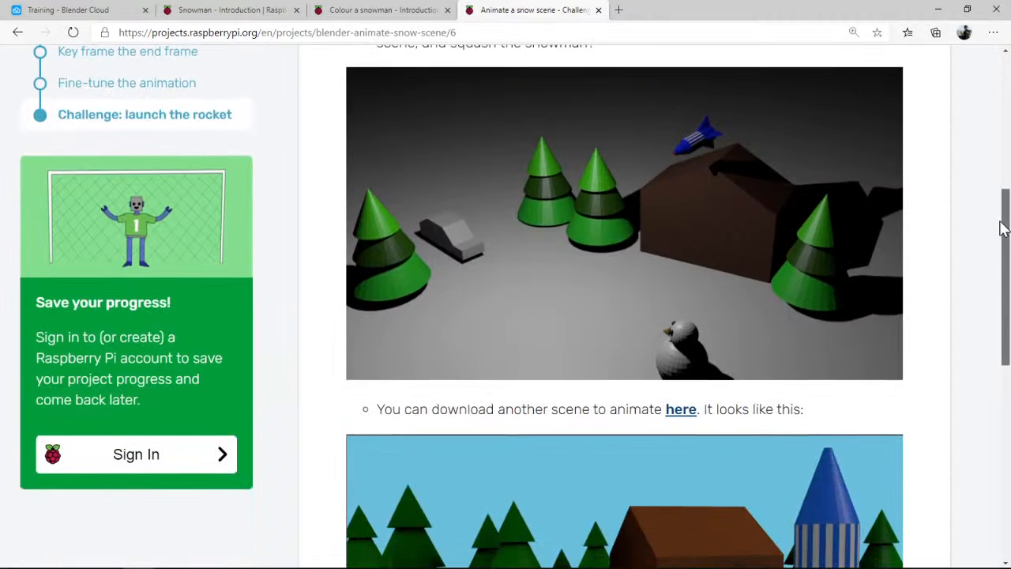
drag(1003, 228, 1001, 177)
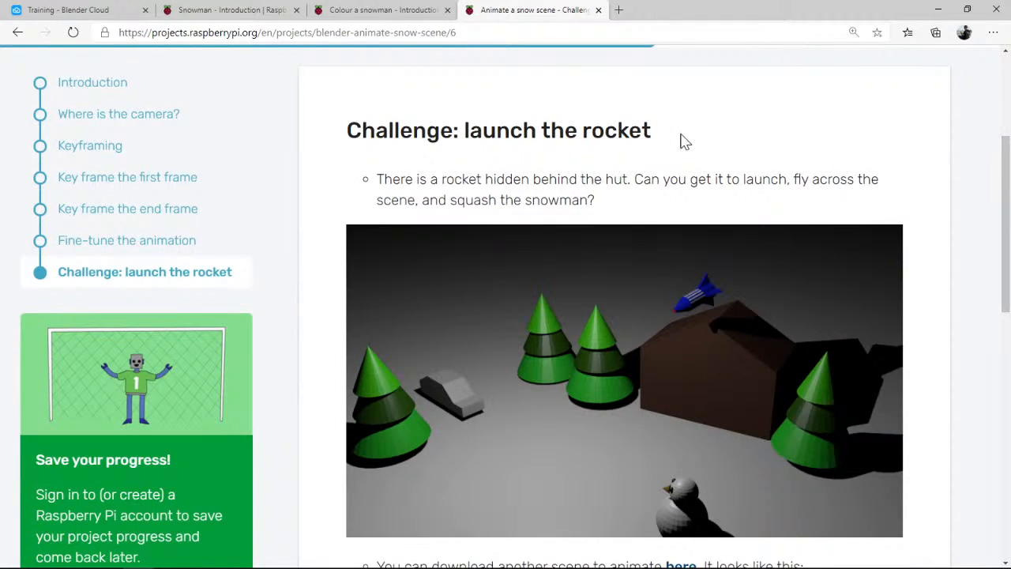
Switch back to Blender, return the playhead to frame 0 and examine where the rocket and snowman stand around the hut
click(938, 8)
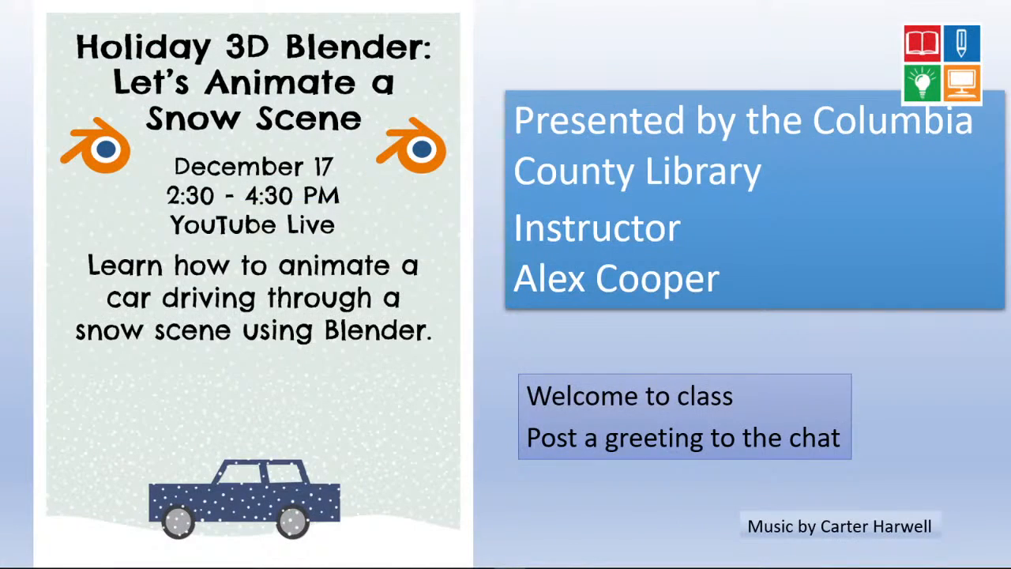
key(alt+Tab)
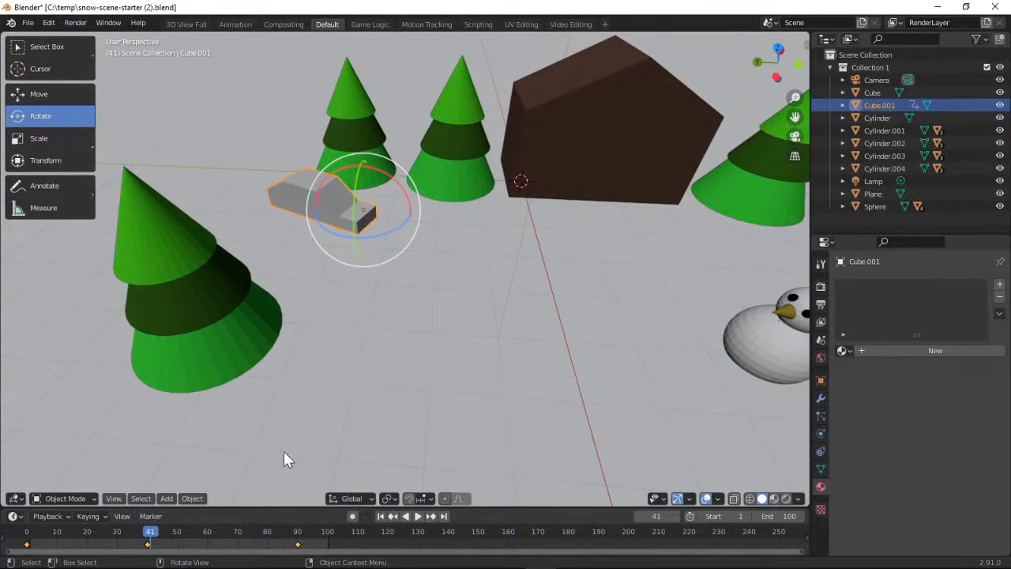
drag(149, 533, 27, 535)
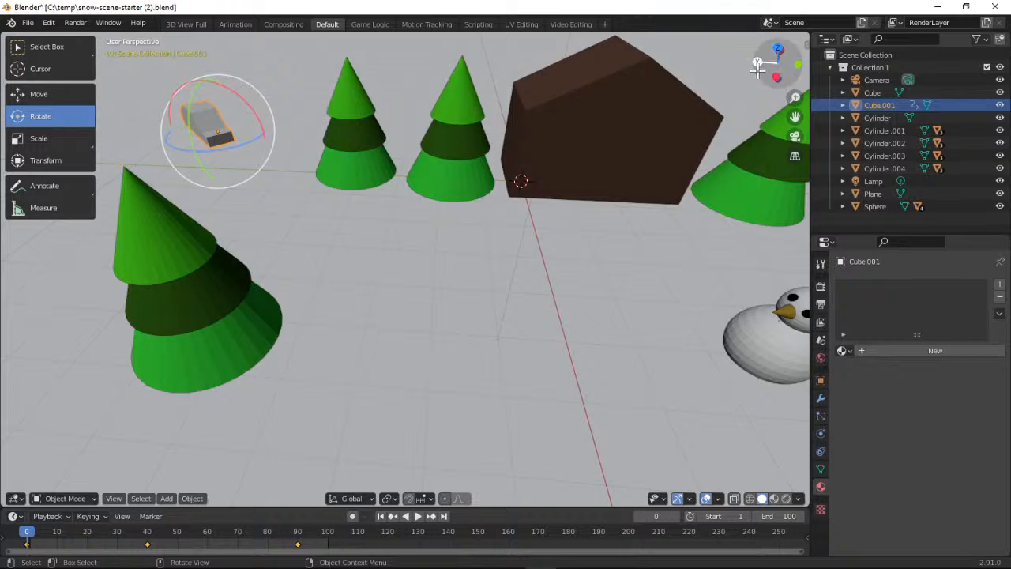
drag(759, 71, 521, 152)
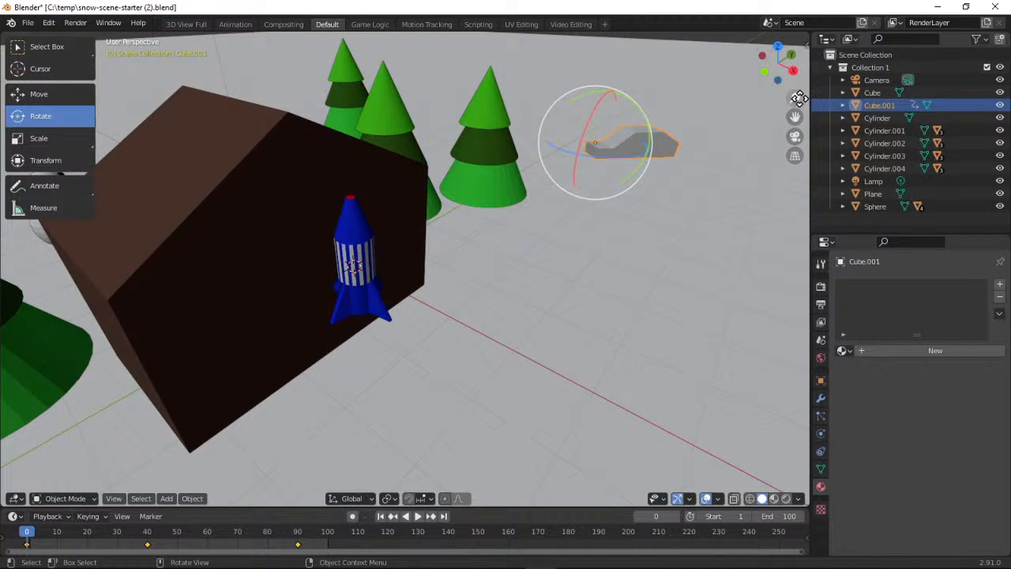
drag(794, 98, 794, 148)
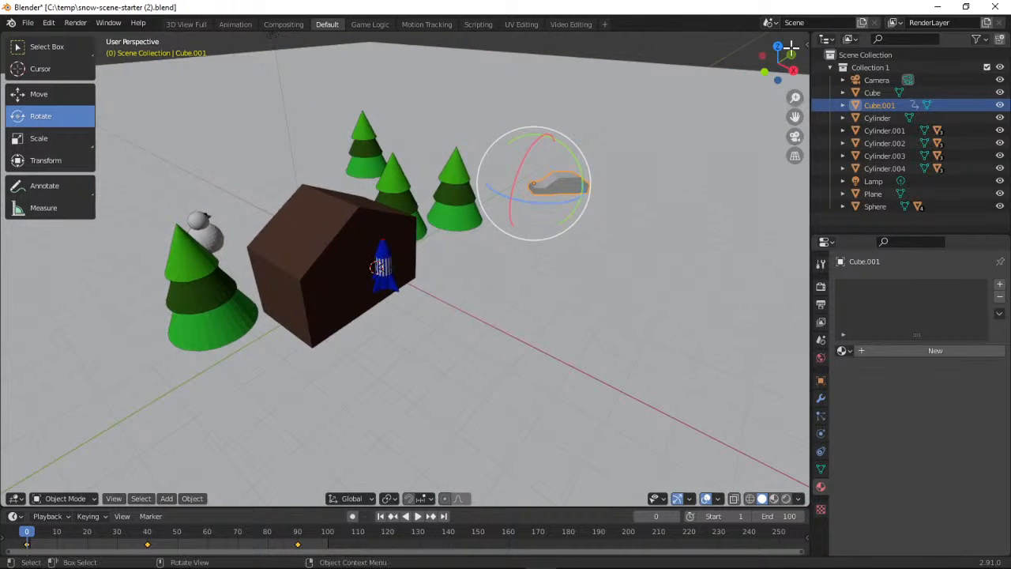
drag(771, 64, 683, 105)
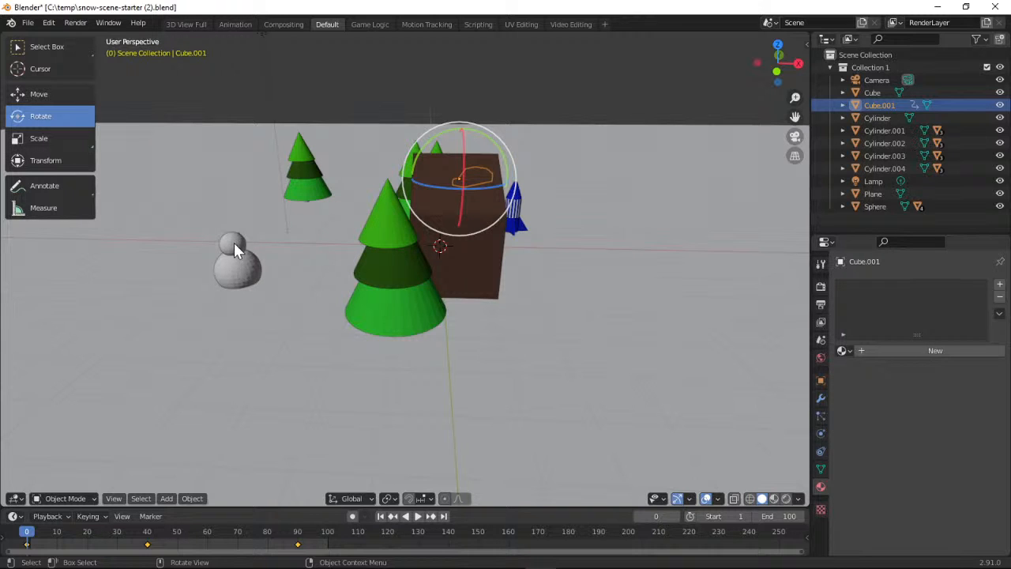
drag(776, 62, 744, 96)
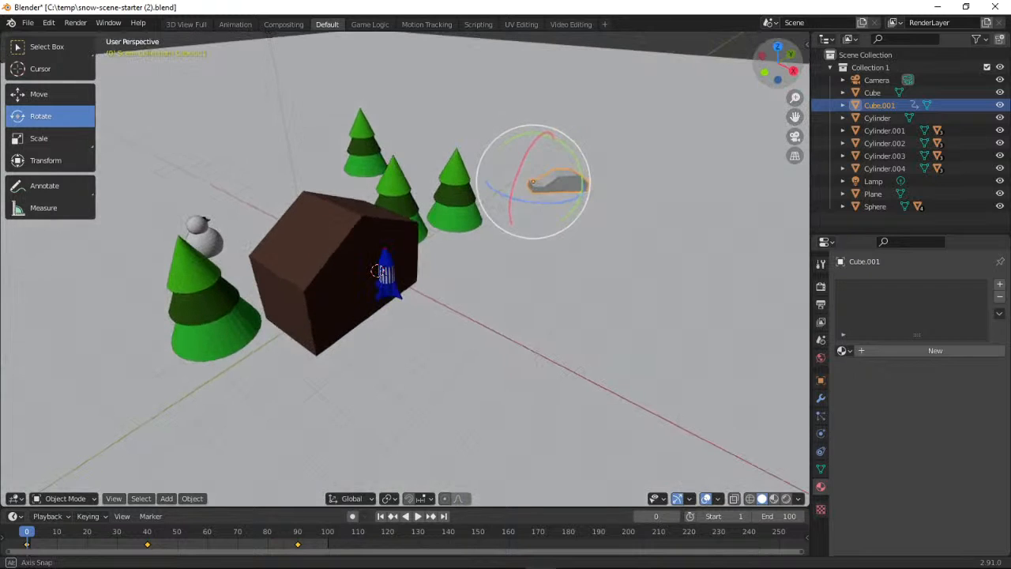
Select the rocket behind the hut and insert a Location, Rotation & Scale keyframe for it at frame 0
click(386, 271)
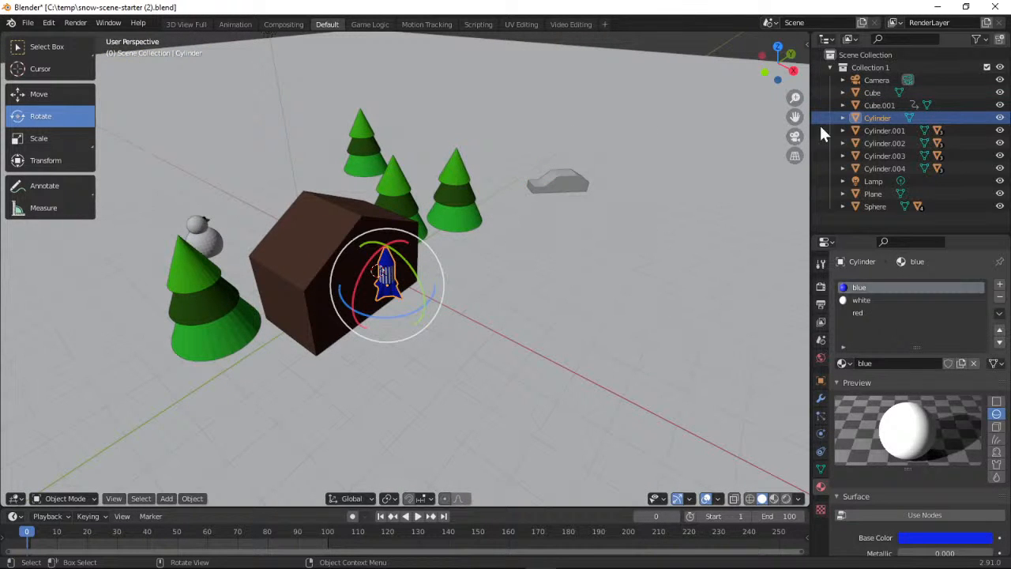
drag(777, 62, 688, 194)
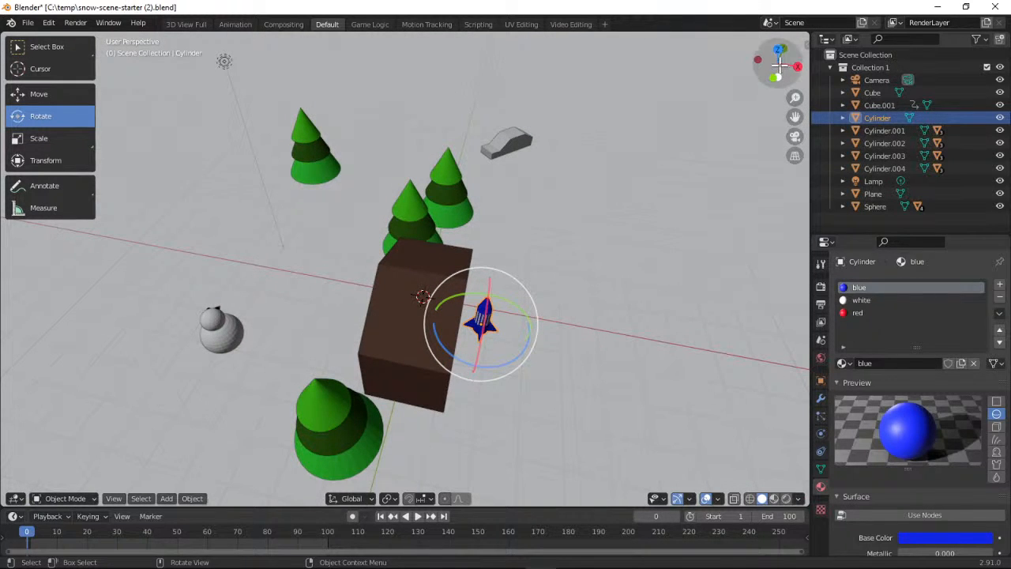
drag(777, 62, 699, 79)
drag(266, 34, 260, 33)
middle_drag(405, 268, 432, 270)
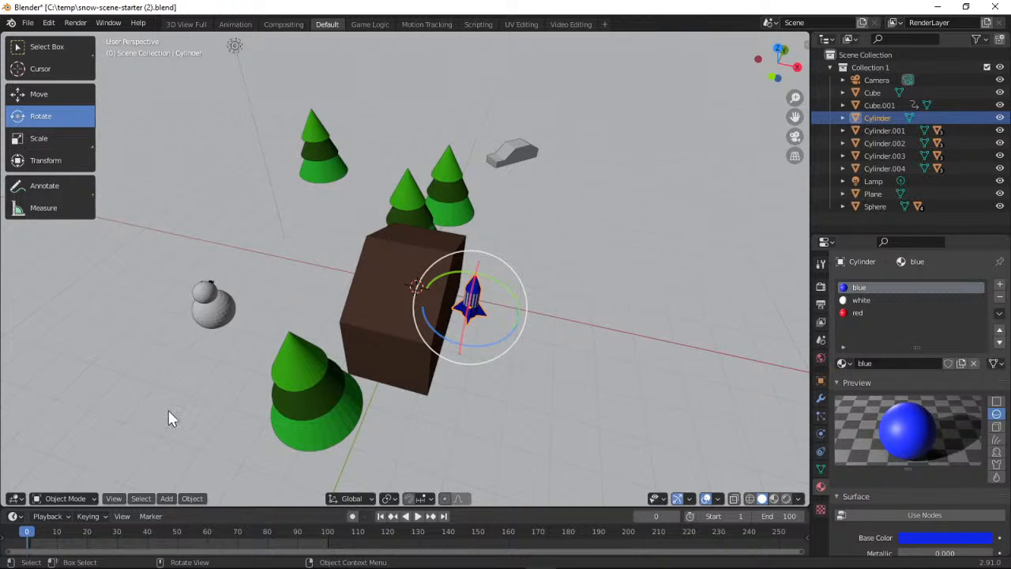
click(89, 516)
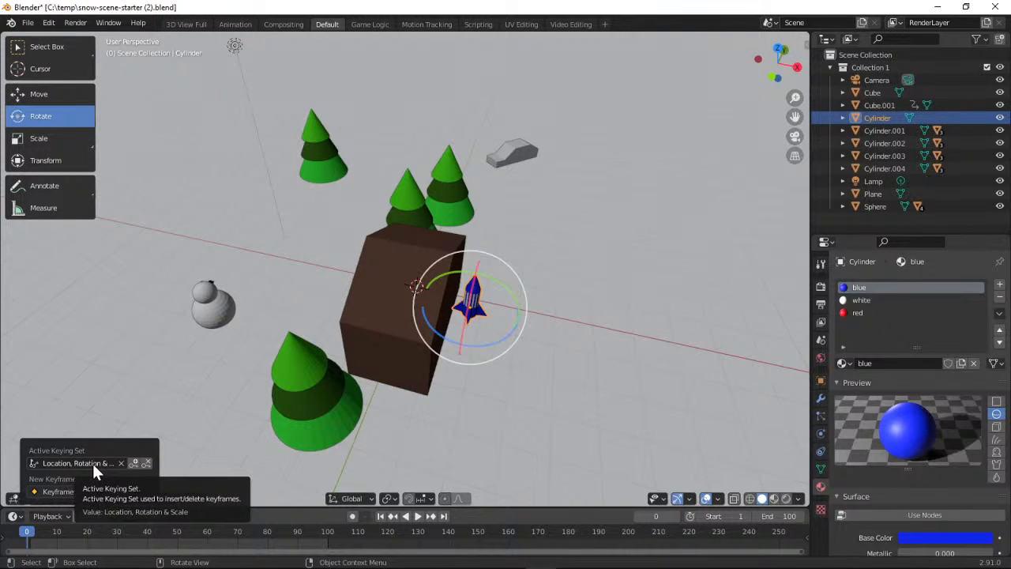
click(134, 462)
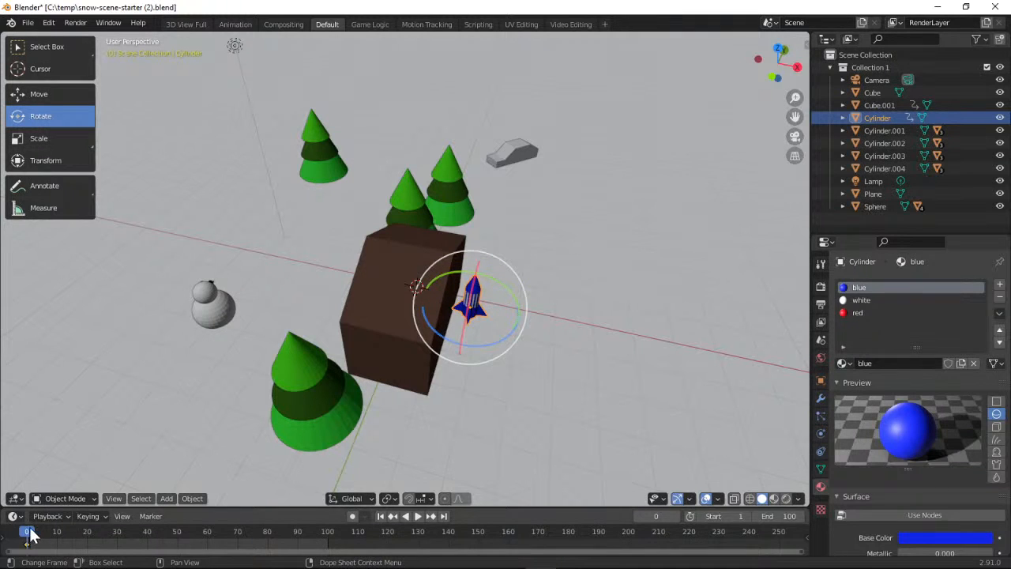
Set the playhead to frame 40 and raise the rocket along the Z axis until it hovers high above the hut
key(space)
drag(90, 541, 149, 533)
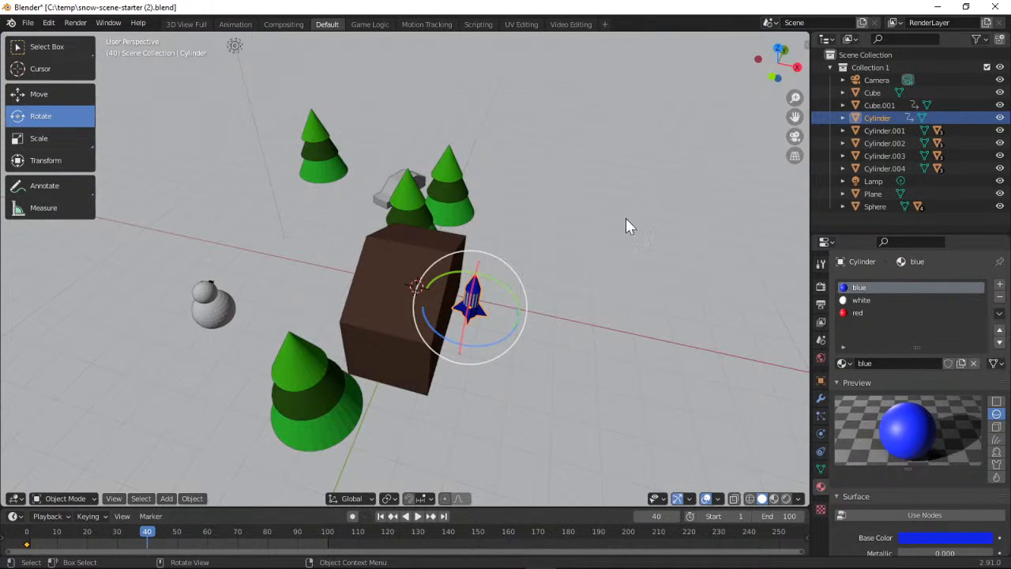
drag(778, 64, 702, 125)
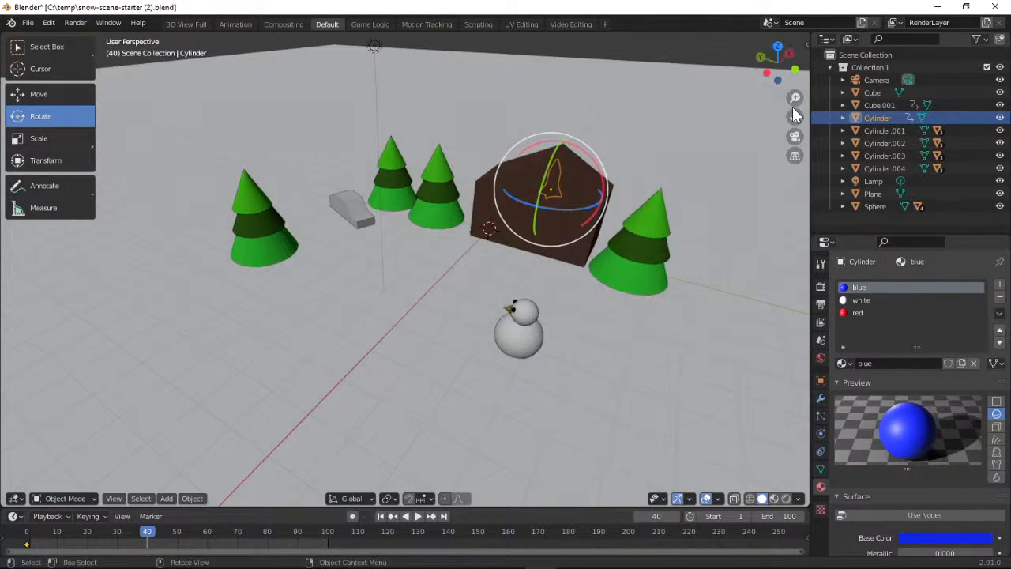
scroll(702, 125, down, 2)
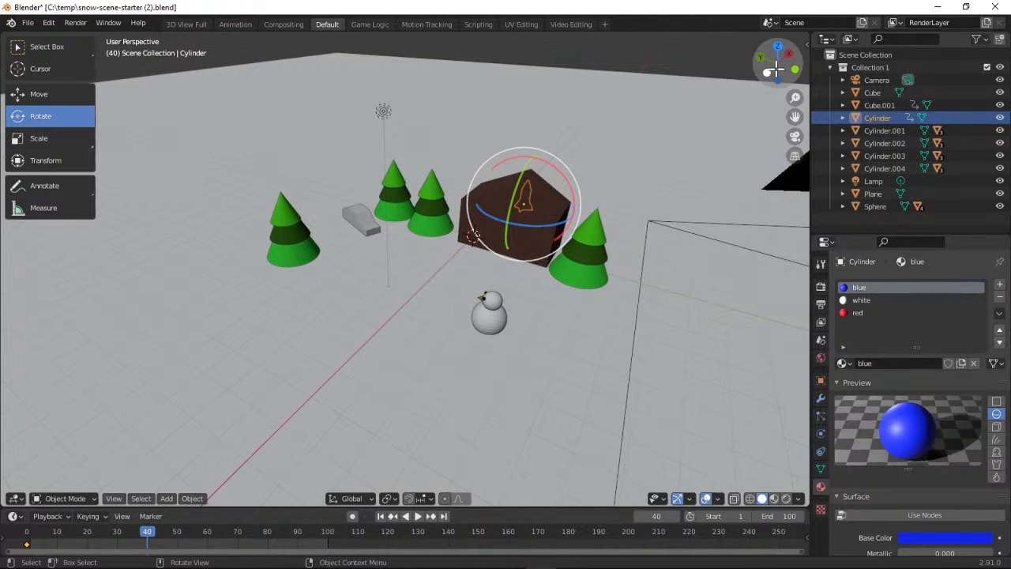
drag(776, 65, 792, 116)
drag(778, 63, 792, 47)
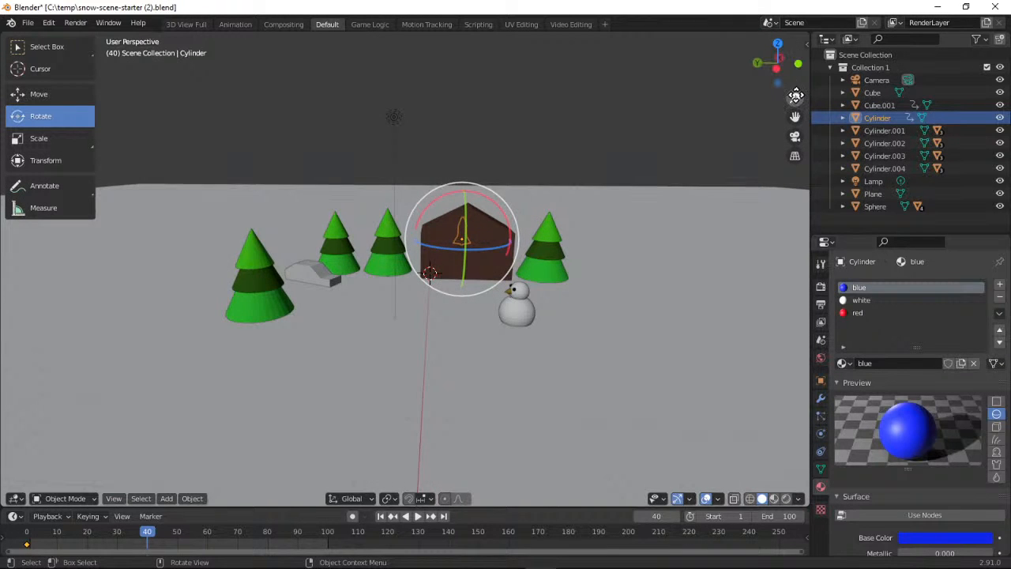
mouse_move(794, 98)
mouse_down()
mouse_move(795, 69)
mouse_move(788, 91)
mouse_up()
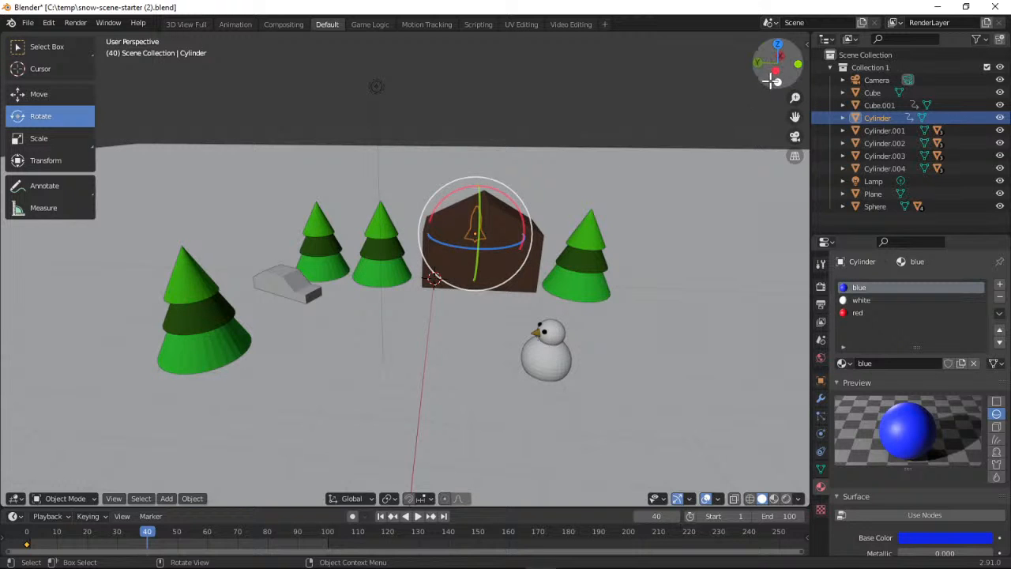
drag(770, 76, 800, 78)
drag(209, 97, 220, 96)
drag(778, 64, 781, 64)
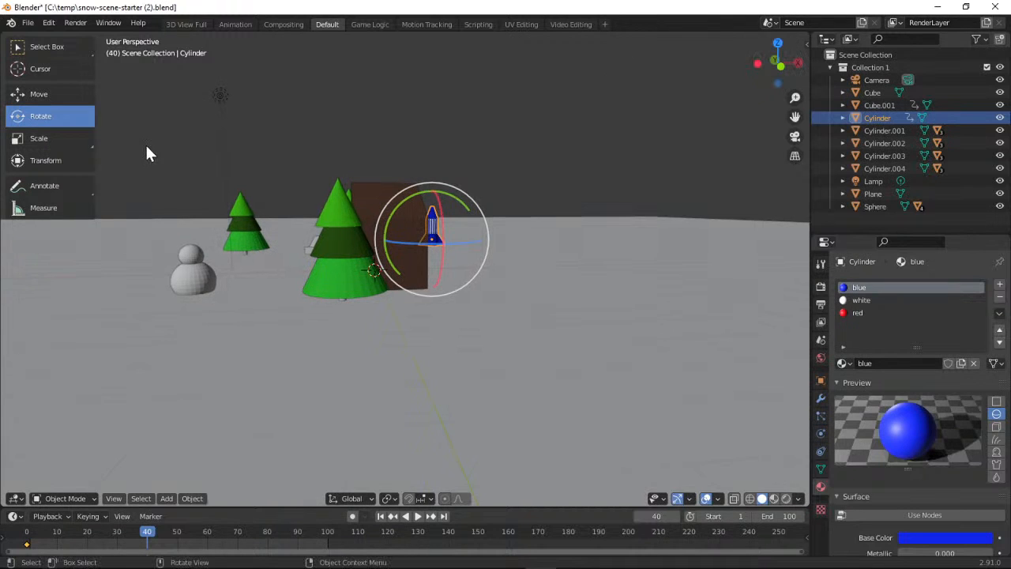
click(38, 98)
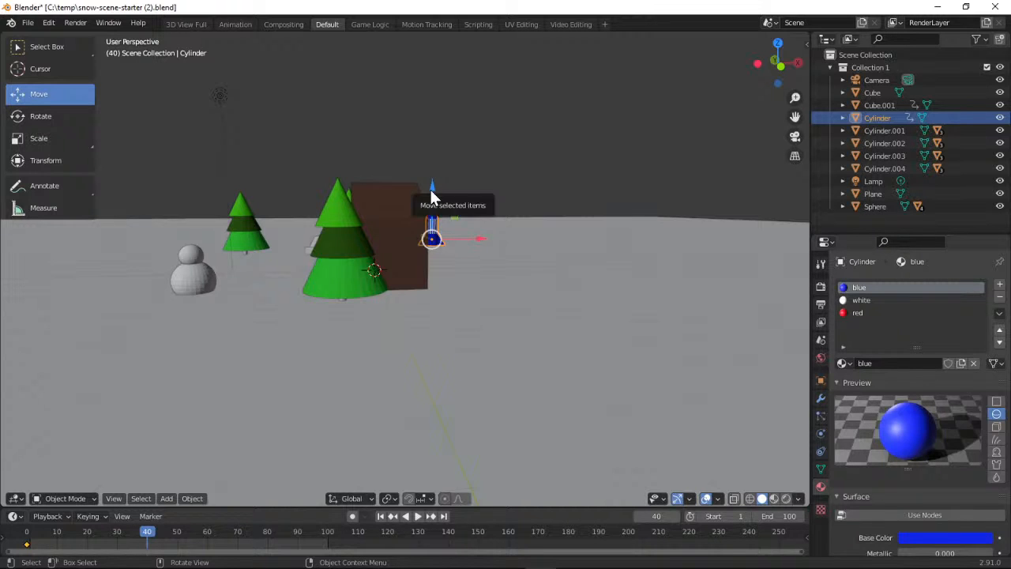
drag(433, 194, 435, 54)
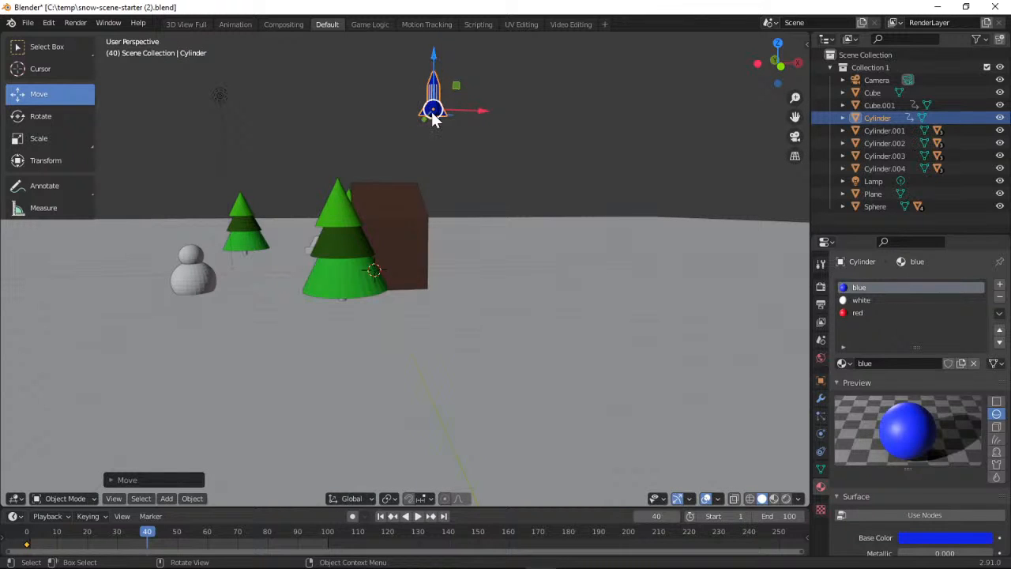
drag(433, 55, 433, 30)
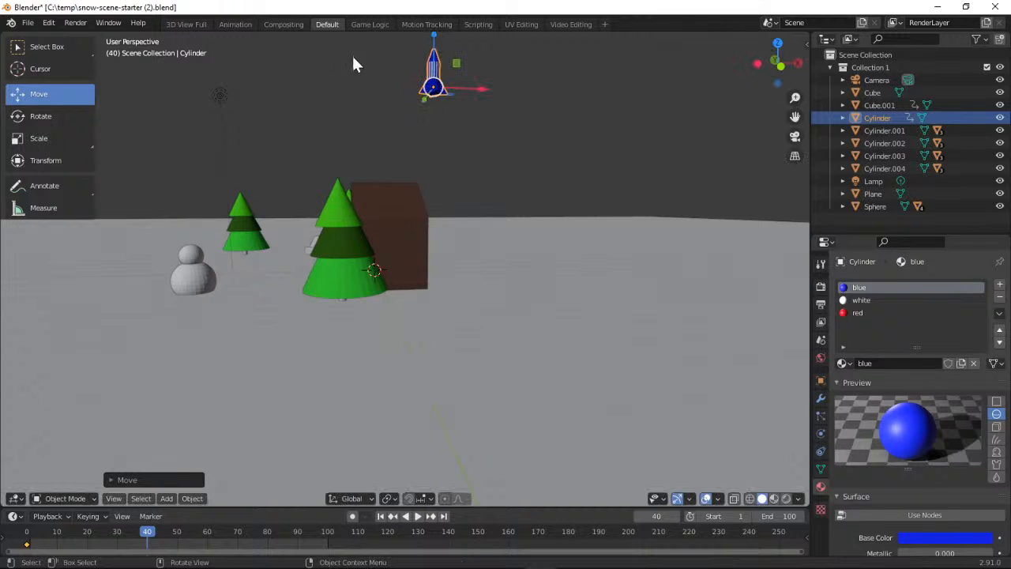
Rotate the rocket about the Y axis until its nose points horizontally towards the snowman's side, and shift it along X over the hut
click(45, 114)
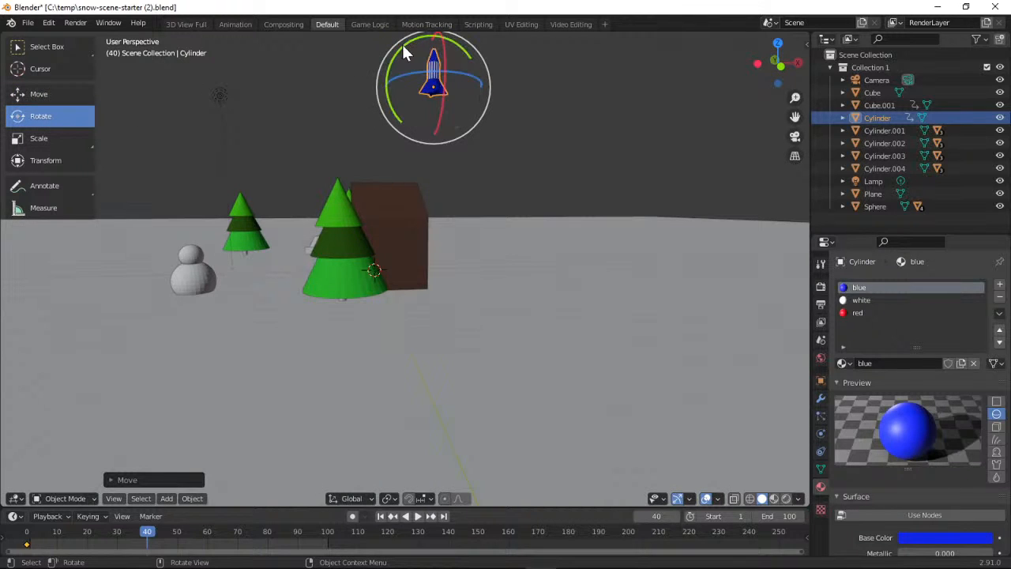
drag(403, 52, 383, 137)
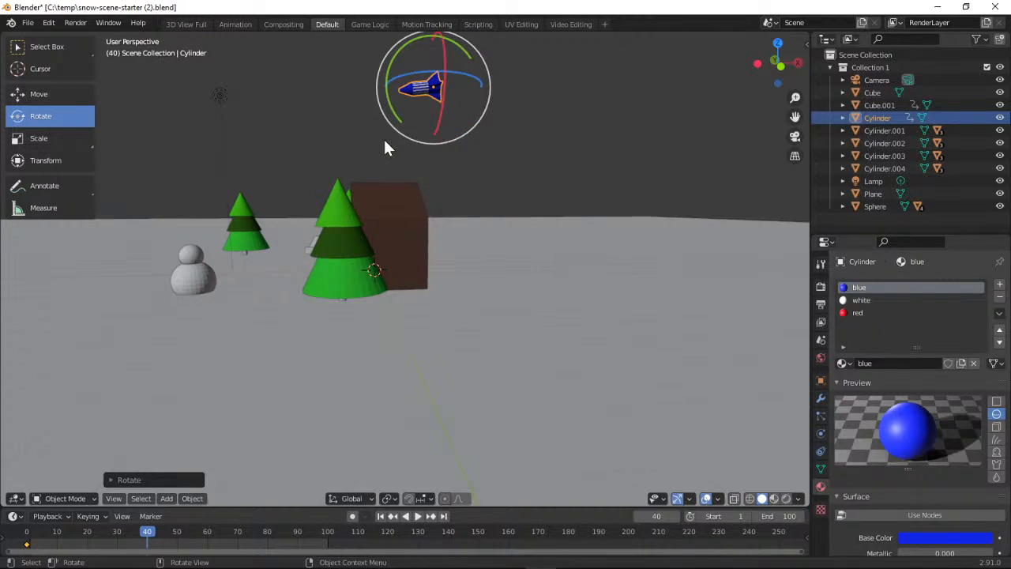
click(69, 96)
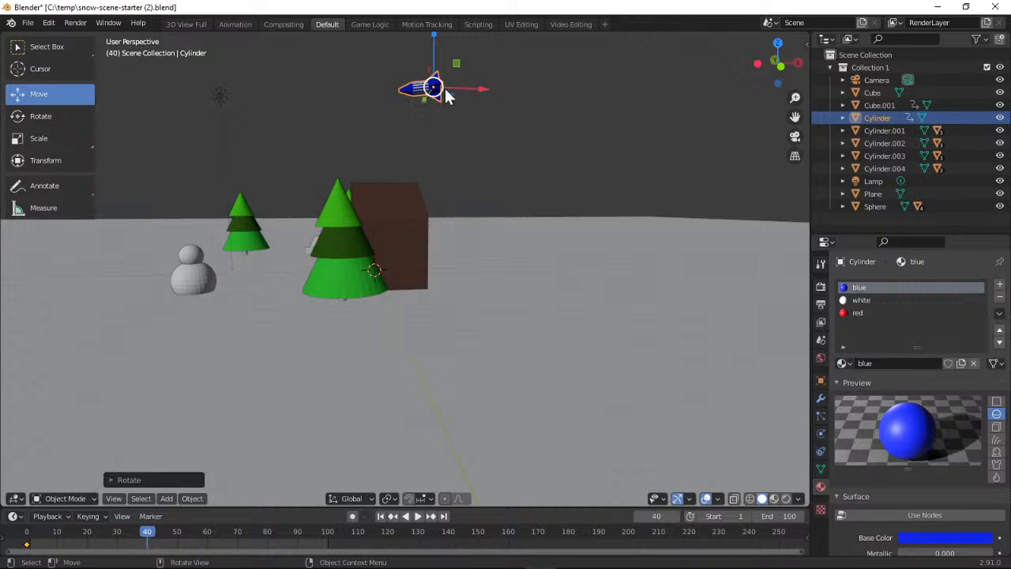
mouse_move(485, 96)
mouse_down()
mouse_move(471, 86)
mouse_move(382, 90)
mouse_up()
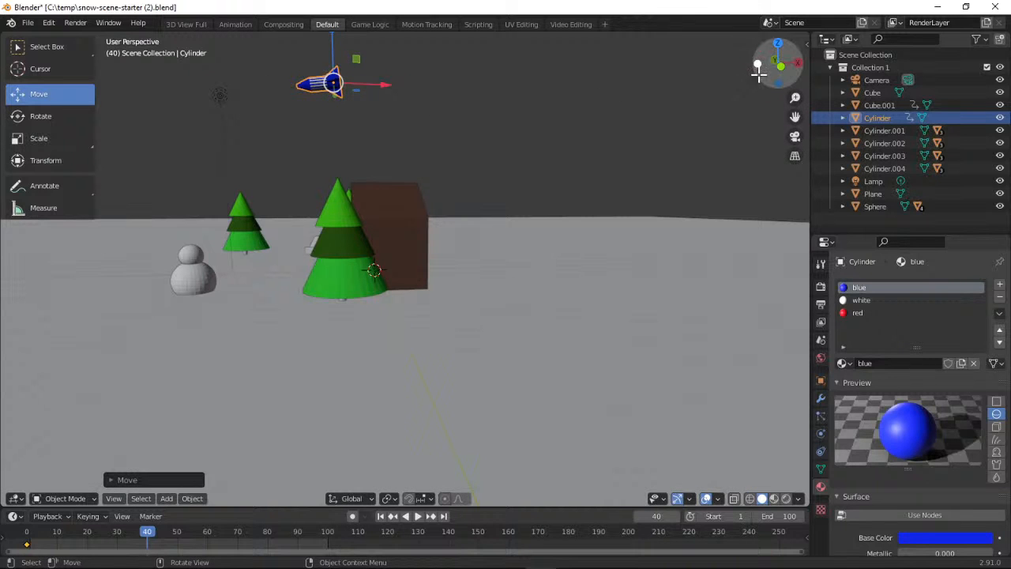
Insert a Location, Rotation & Scale keyframe for the raised and tilted rocket at frame 40
drag(758, 72, 860, 113)
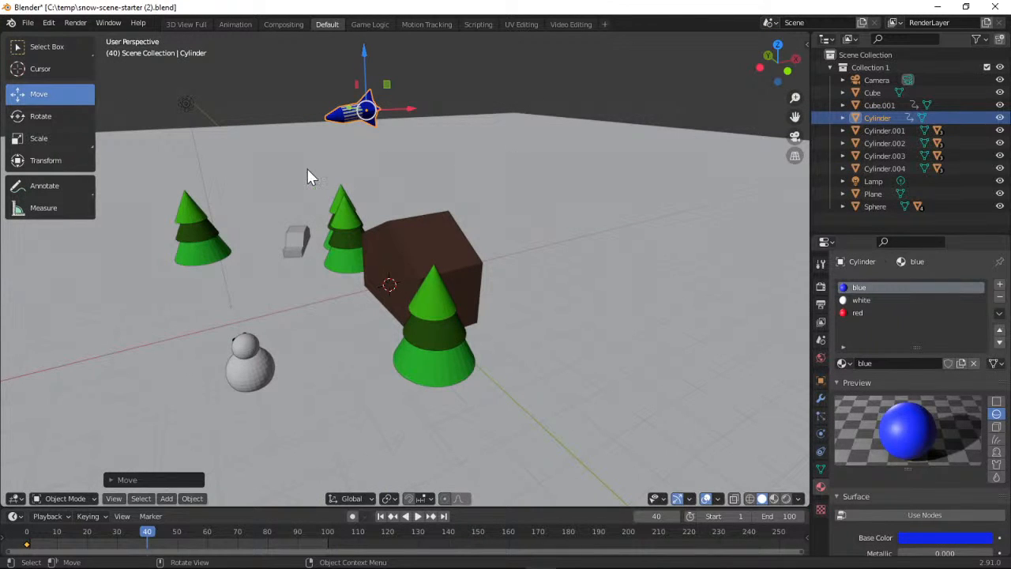
click(106, 513)
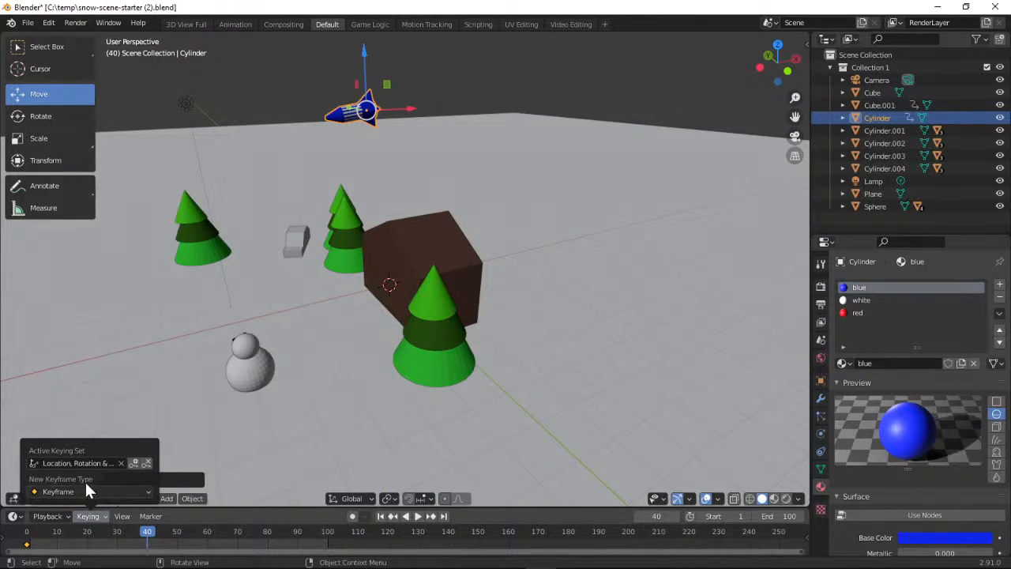
click(133, 464)
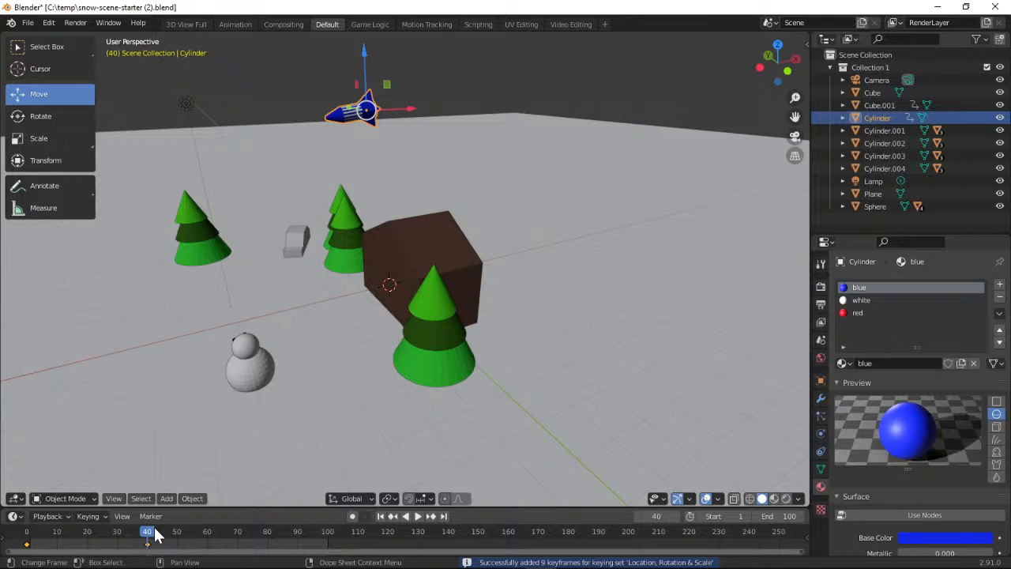
Set the playhead to frame 80 and try to shift the rocket along Y and X until it hangs over the snowman
key(space)
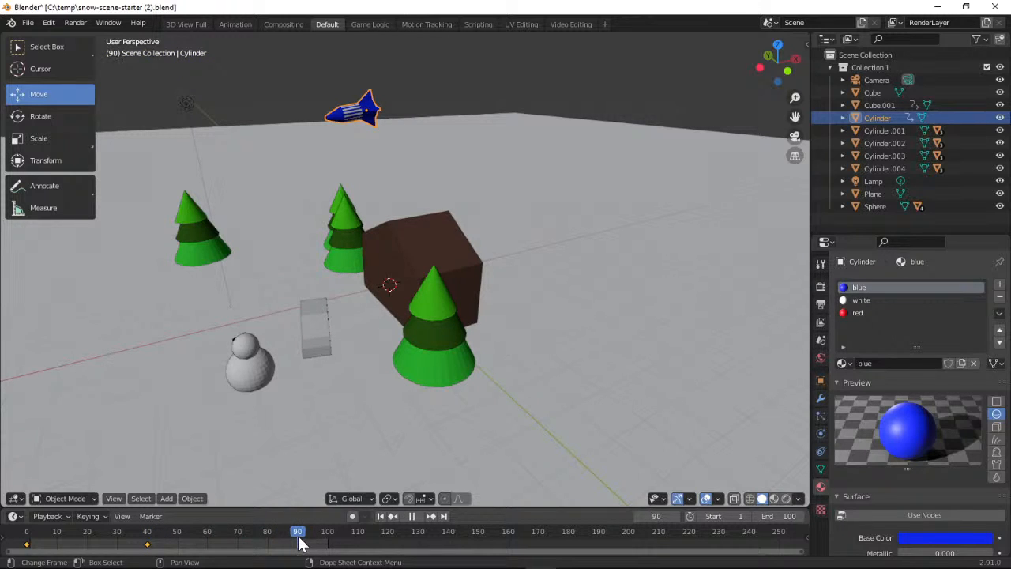
key(space)
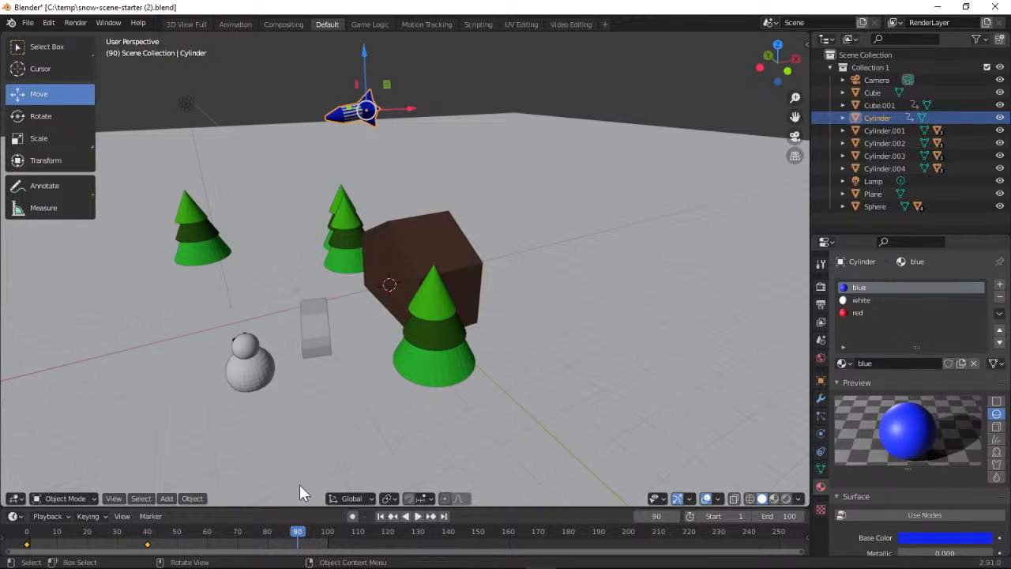
drag(298, 537, 270, 537)
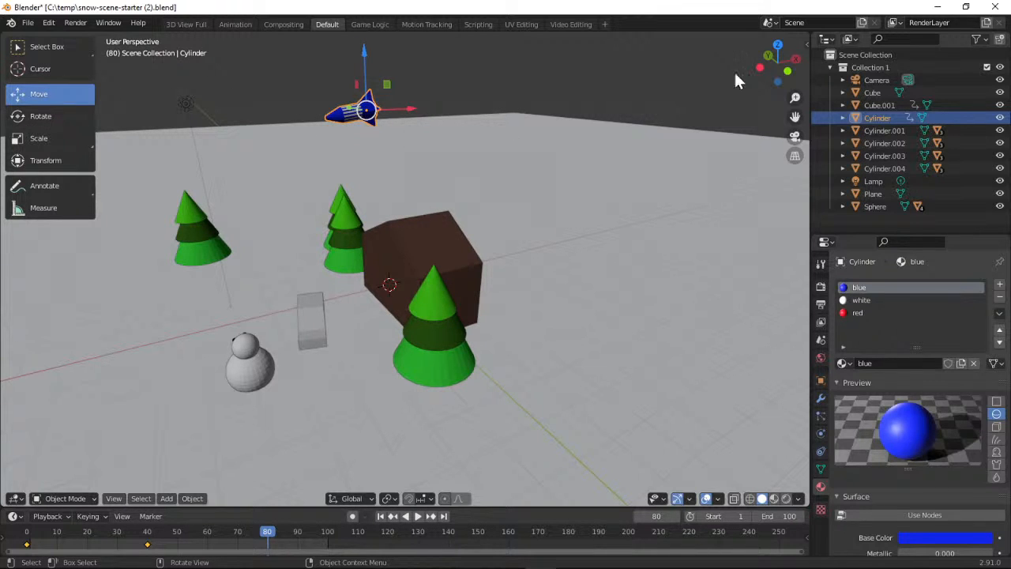
drag(770, 65, 721, 120)
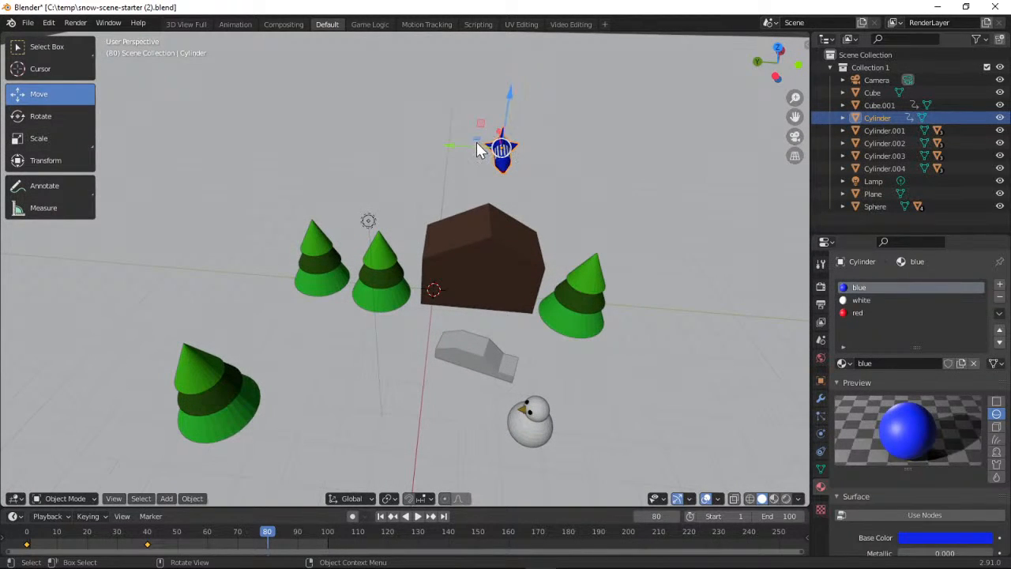
drag(458, 146, 492, 155)
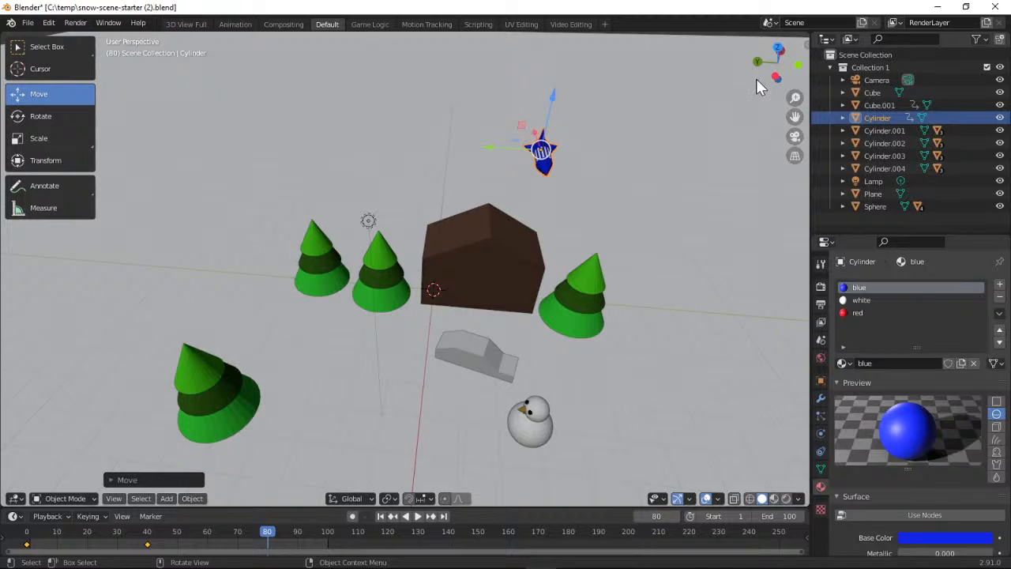
drag(778, 62, 810, 48)
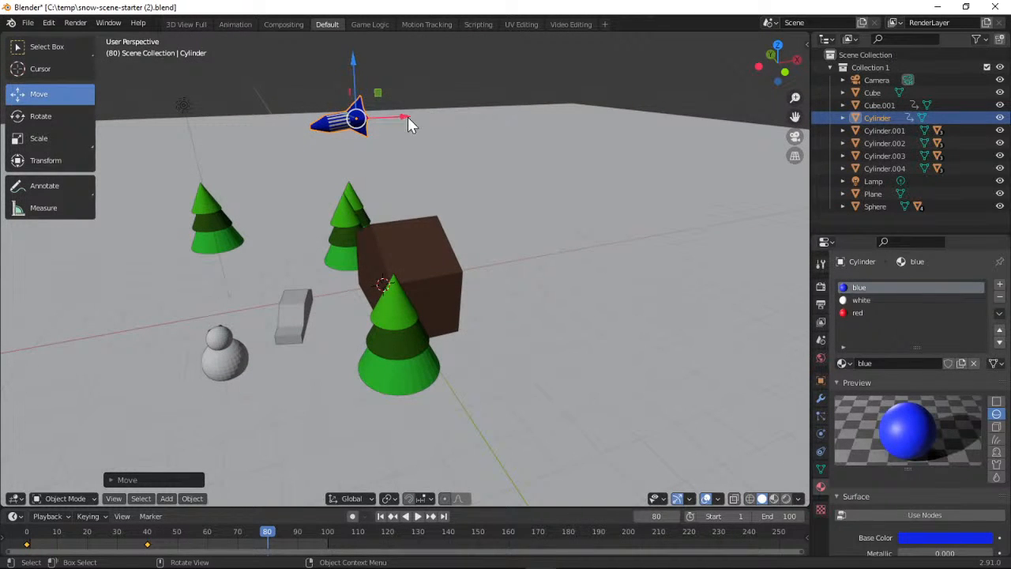
drag(407, 124, 251, 127)
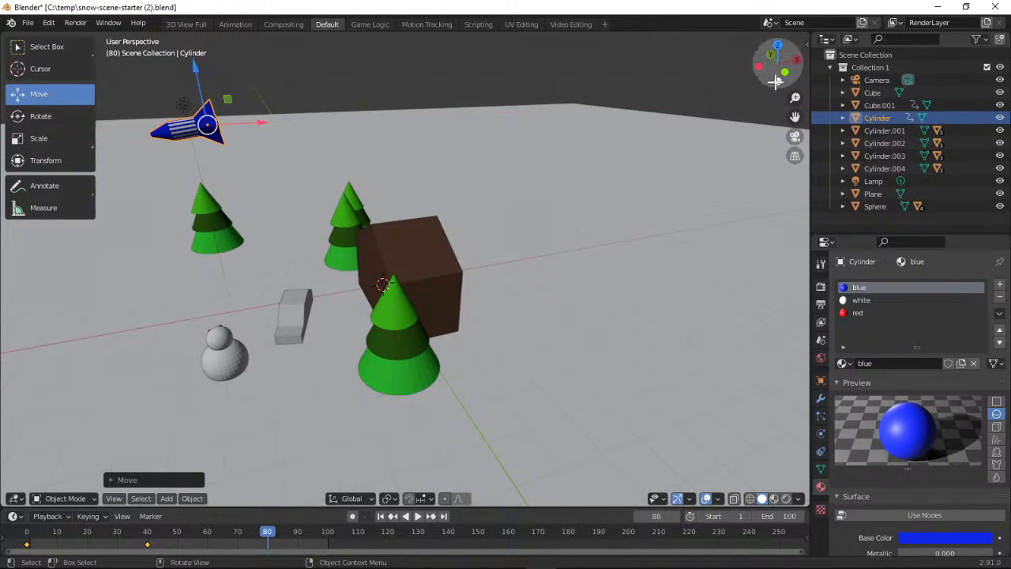
drag(777, 62, 821, 44)
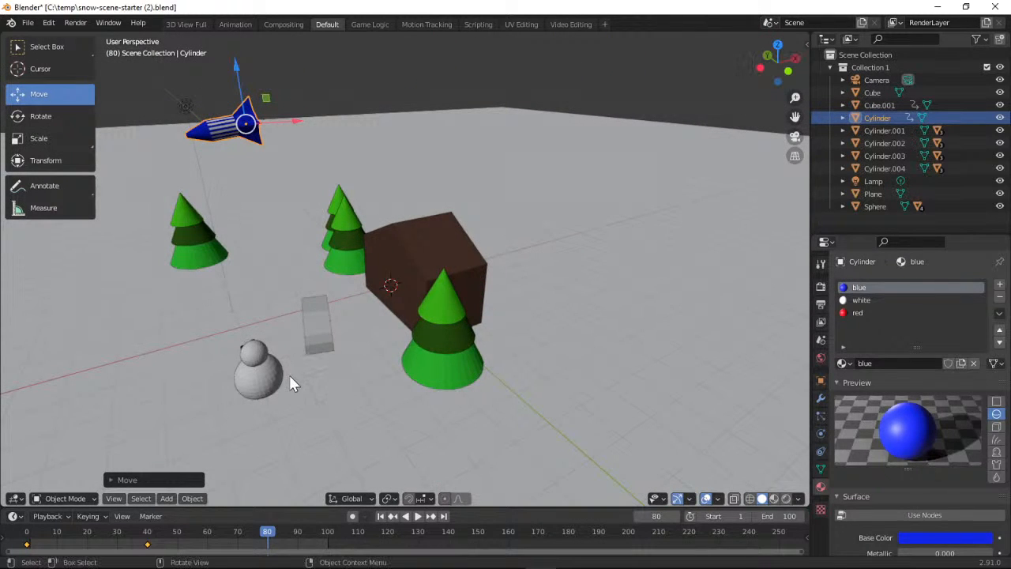
Return the playhead to frame 0 and reselect only the rocket behind the hut
key(space)
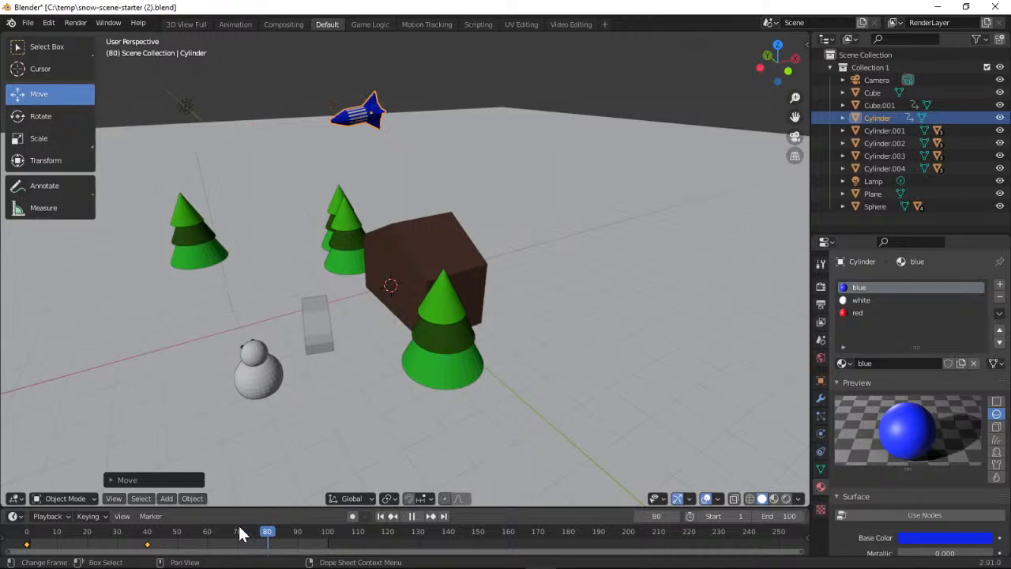
drag(218, 525, 26, 531)
drag(409, 368, 417, 397)
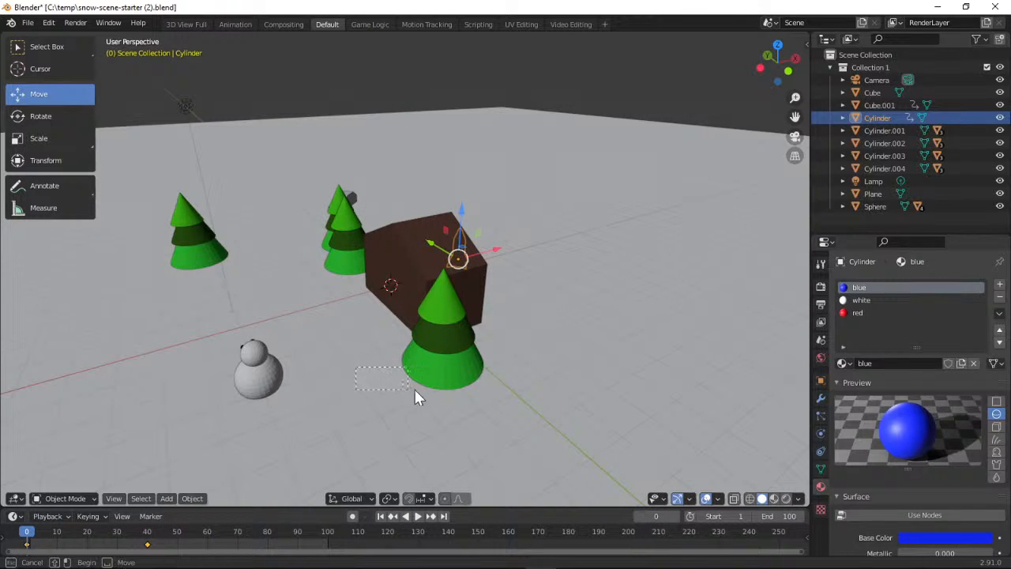
drag(501, 387, 426, 395)
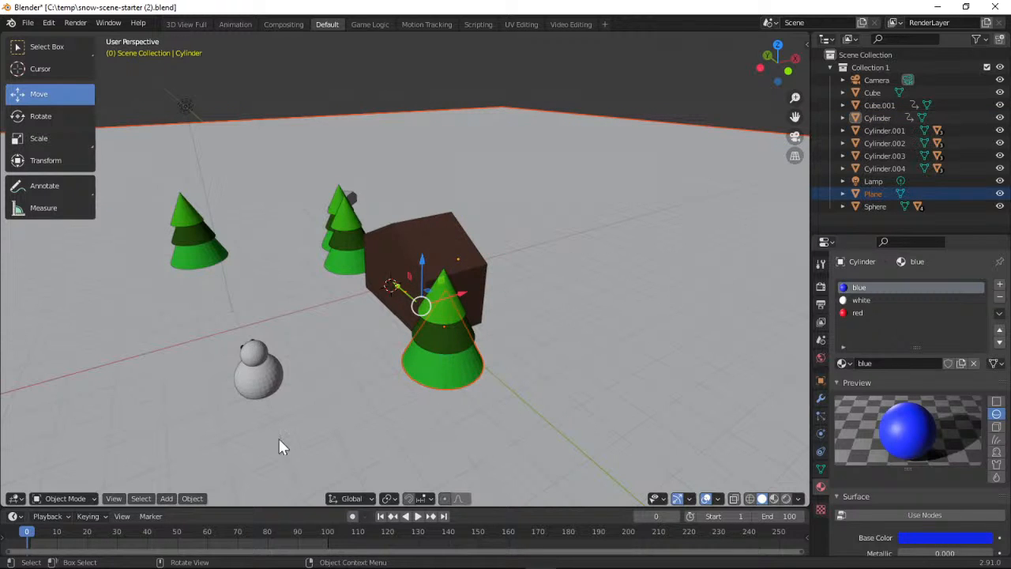
click(480, 233)
click(480, 234)
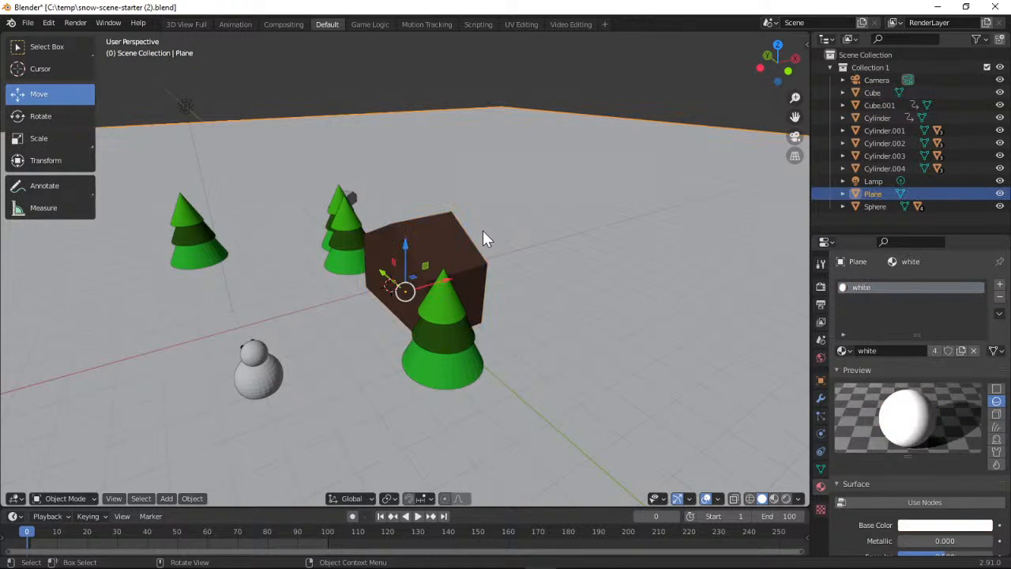
drag(777, 67, 489, 266)
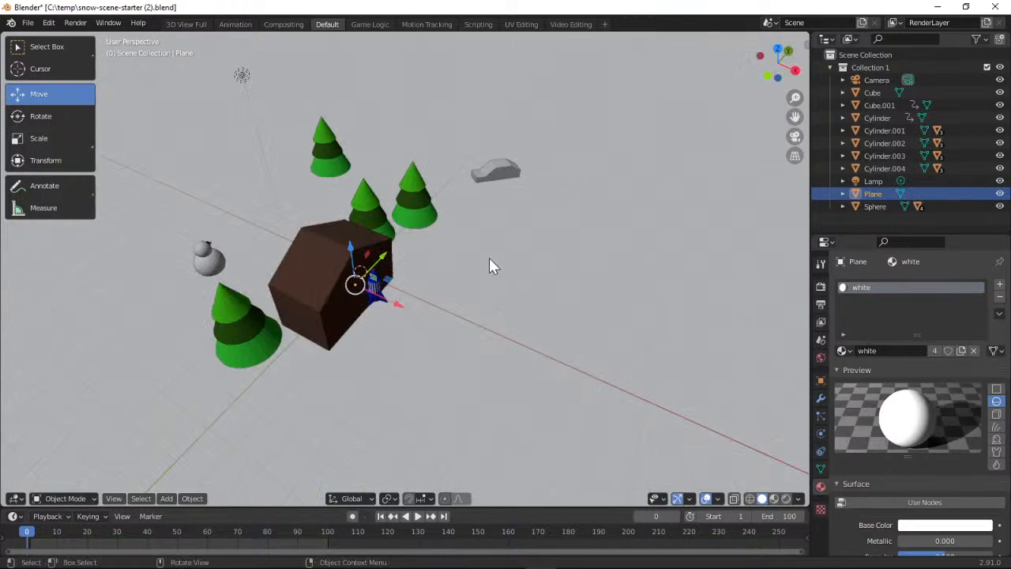
click(375, 285)
Play the animation, examine the rocket's launch and tilt from several sides, and pause playback
drag(777, 60, 711, 111)
drag(427, 418, 438, 377)
click(418, 516)
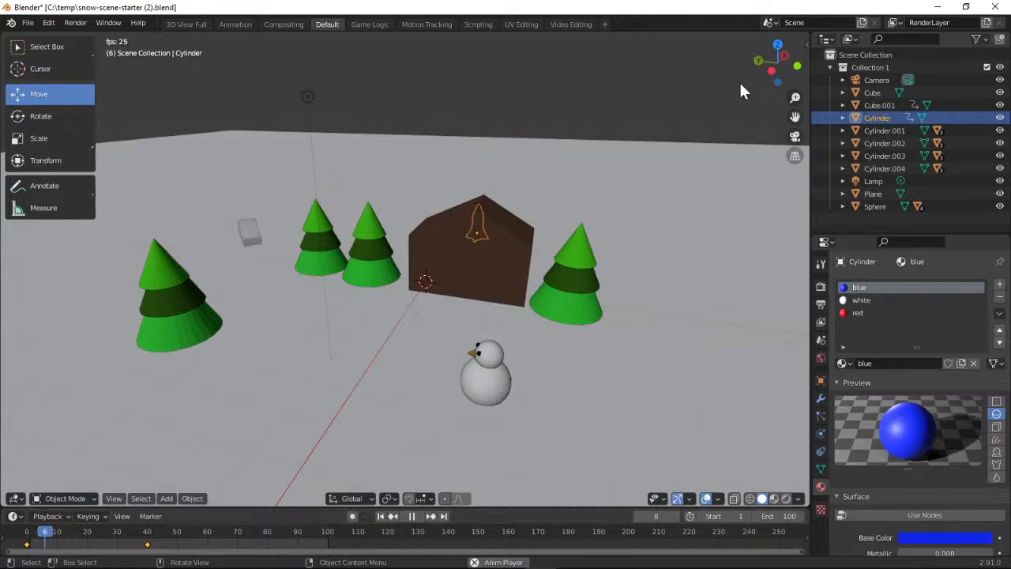
drag(762, 76, 649, 59)
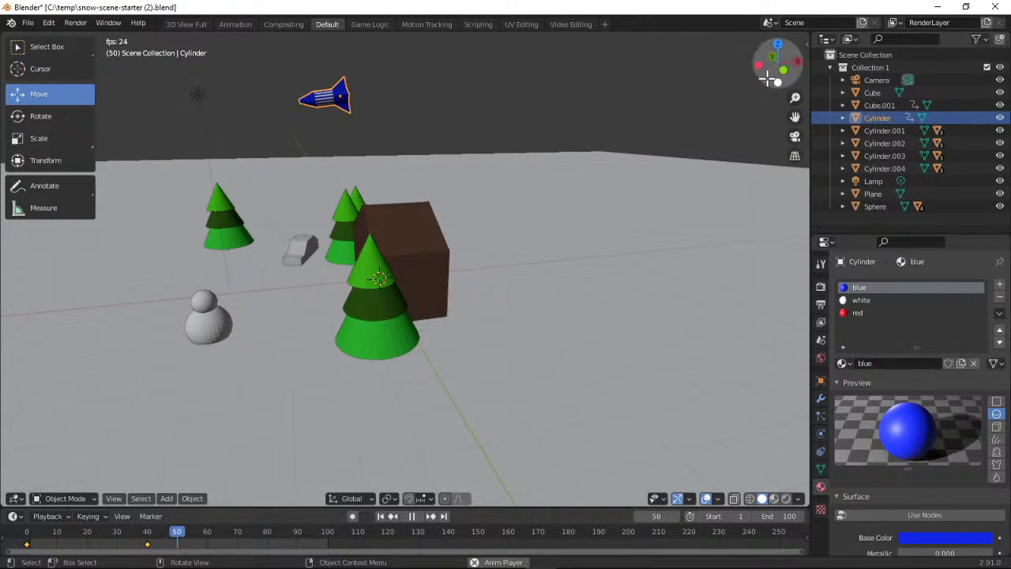
mouse_move(778, 63)
mouse_down()
mouse_move(743, 69)
mouse_move(768, 77)
mouse_up()
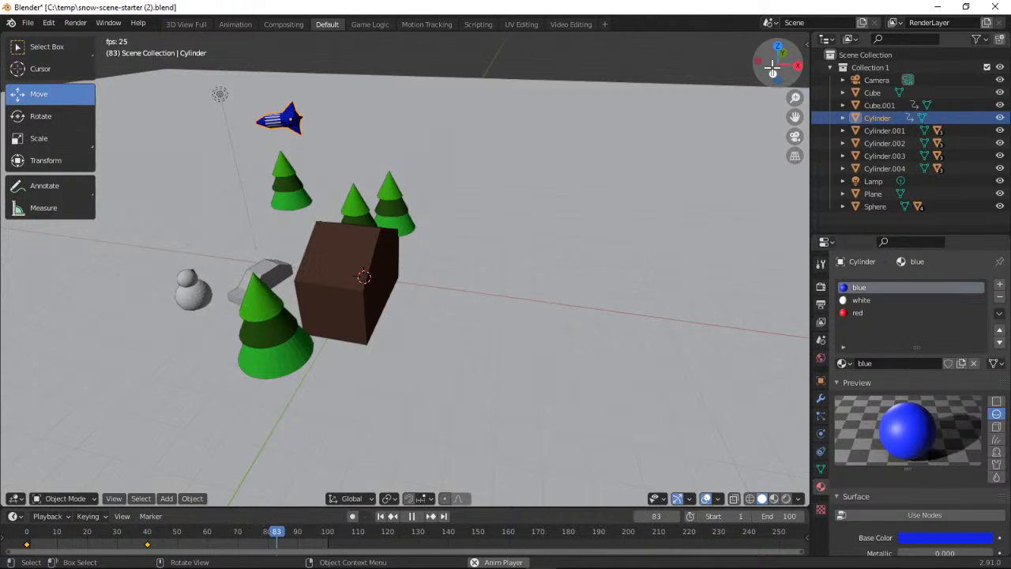
drag(772, 68, 709, 85)
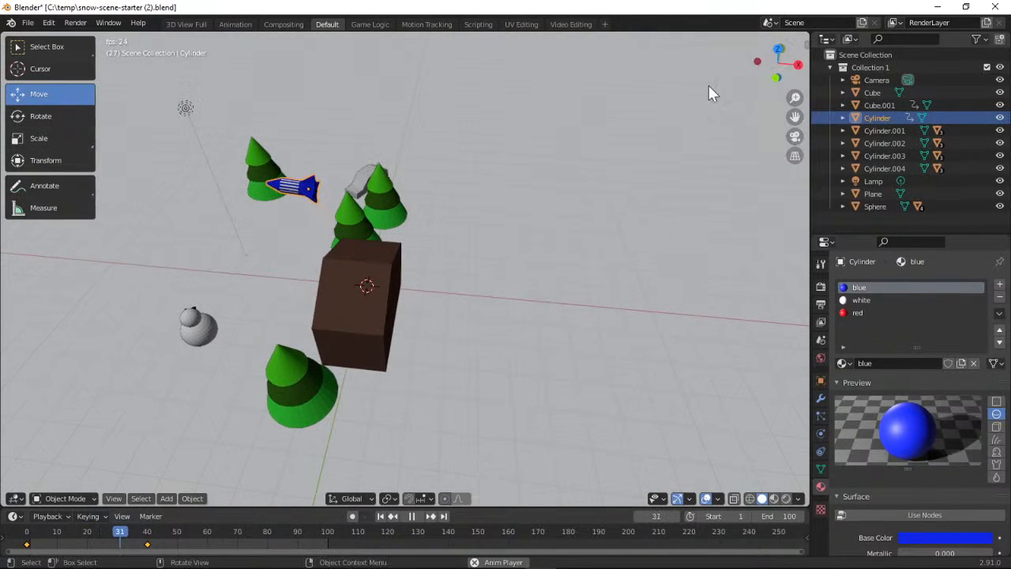
click(413, 516)
Delete the rocket's Location, Rotation & Scale keyframe at frame 40
drag(272, 535, 158, 527)
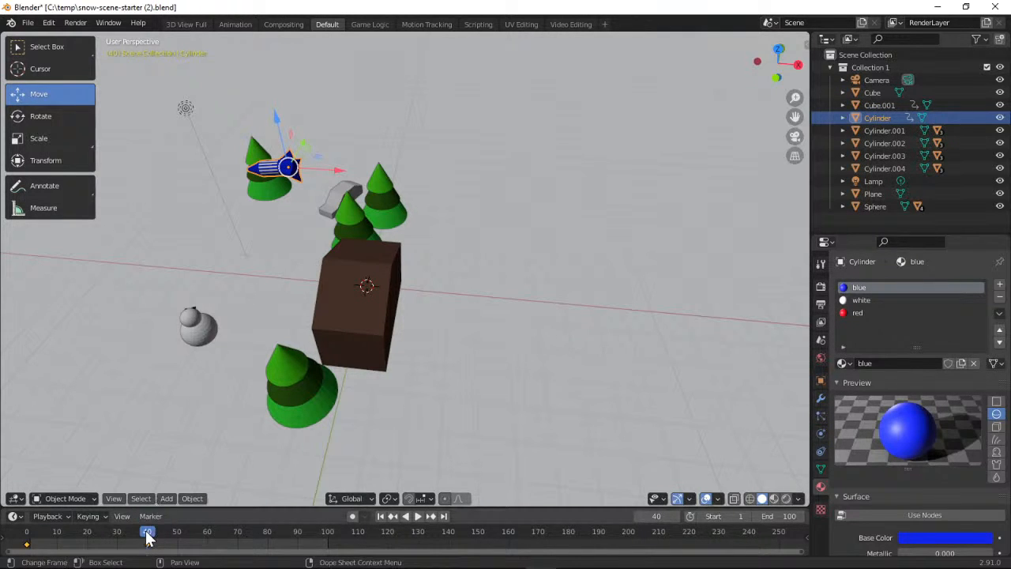
click(106, 517)
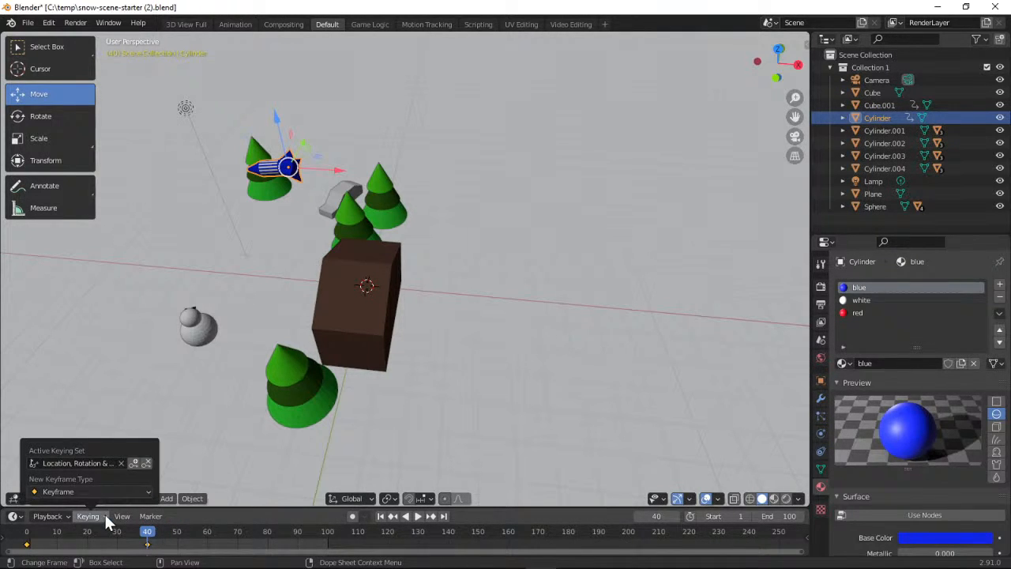
click(145, 463)
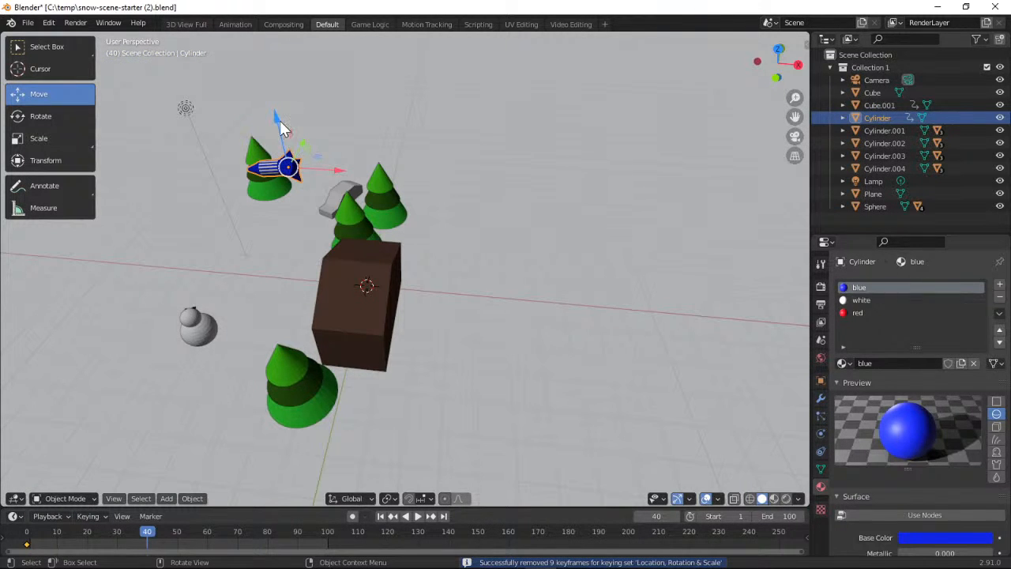
Raise the rocket higher along Z at frame 40 and insert a new Location, Rotation & Scale keyframe
drag(278, 119, 249, 498)
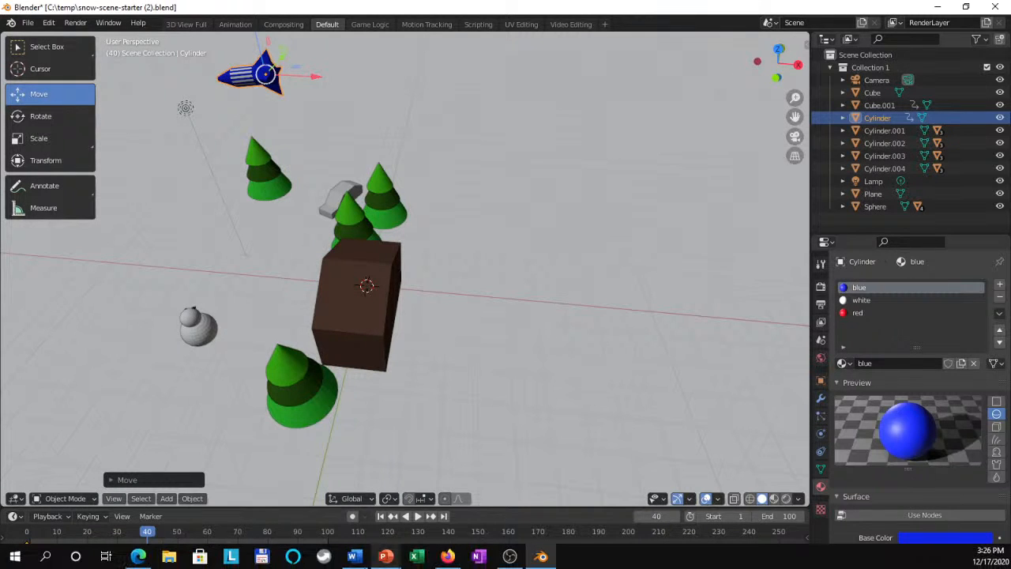
click(103, 515)
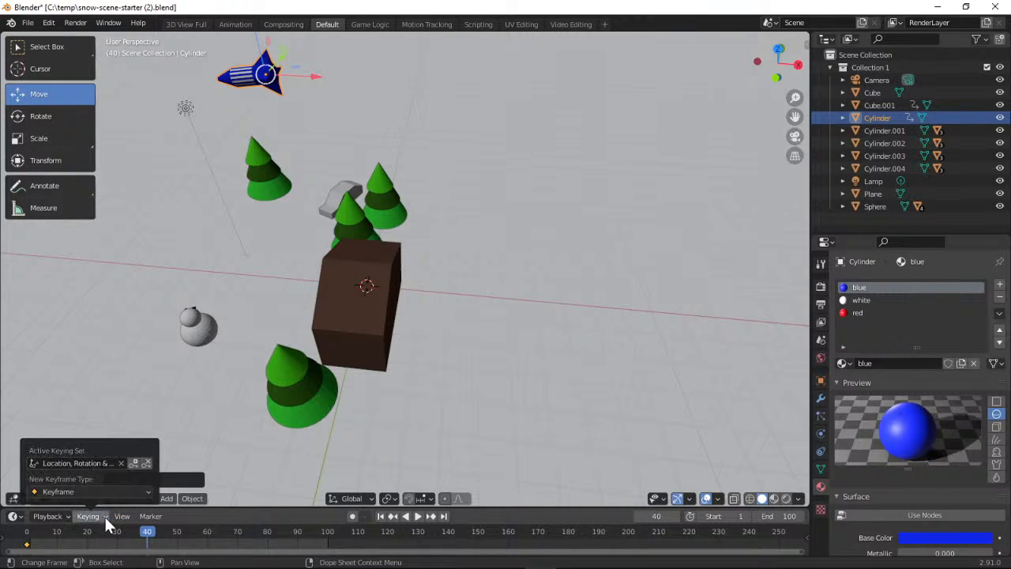
click(133, 464)
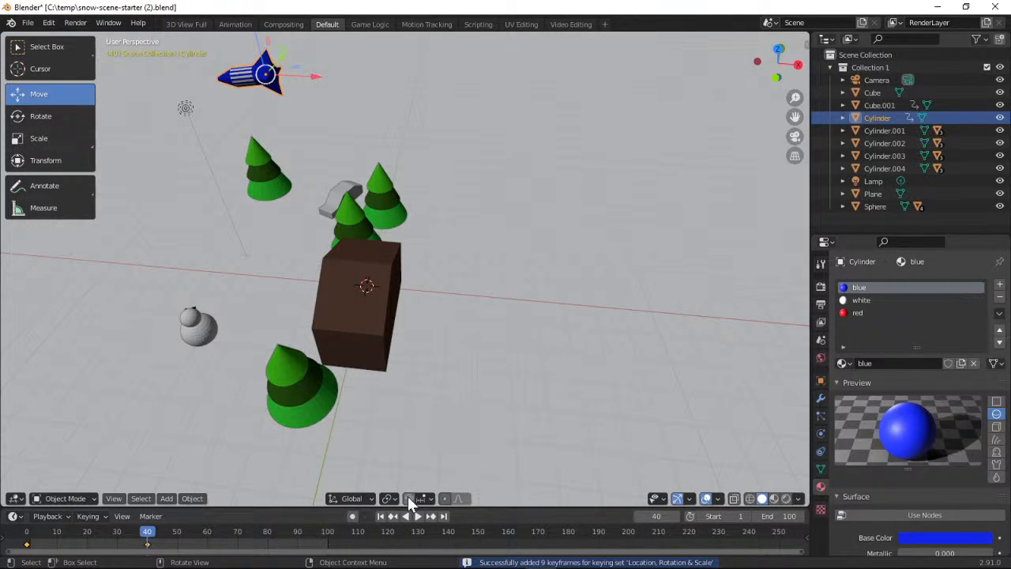
Play the animation from frame 1 and examine the rocket's launch from the front and through the camera
click(380, 516)
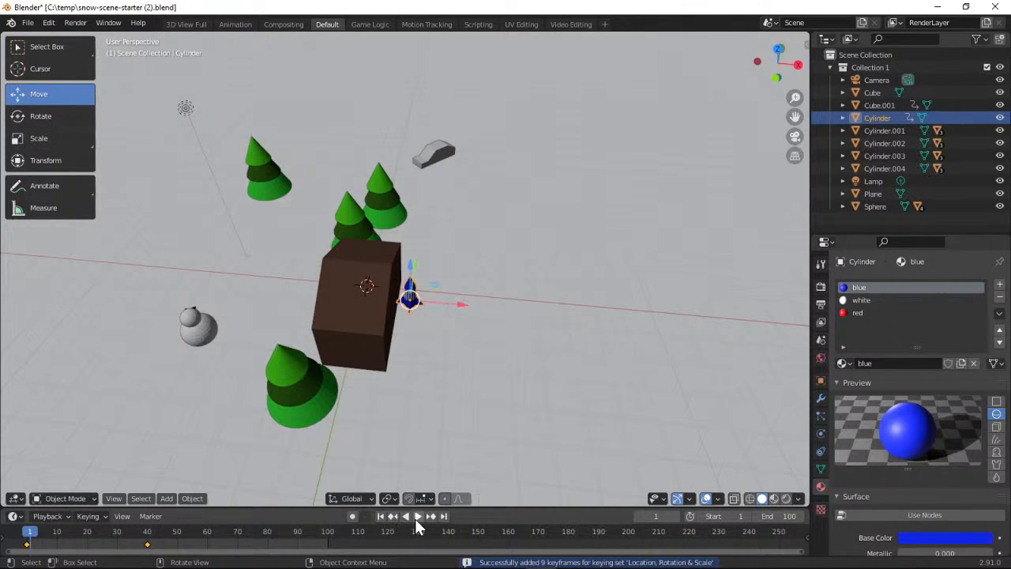
click(417, 517)
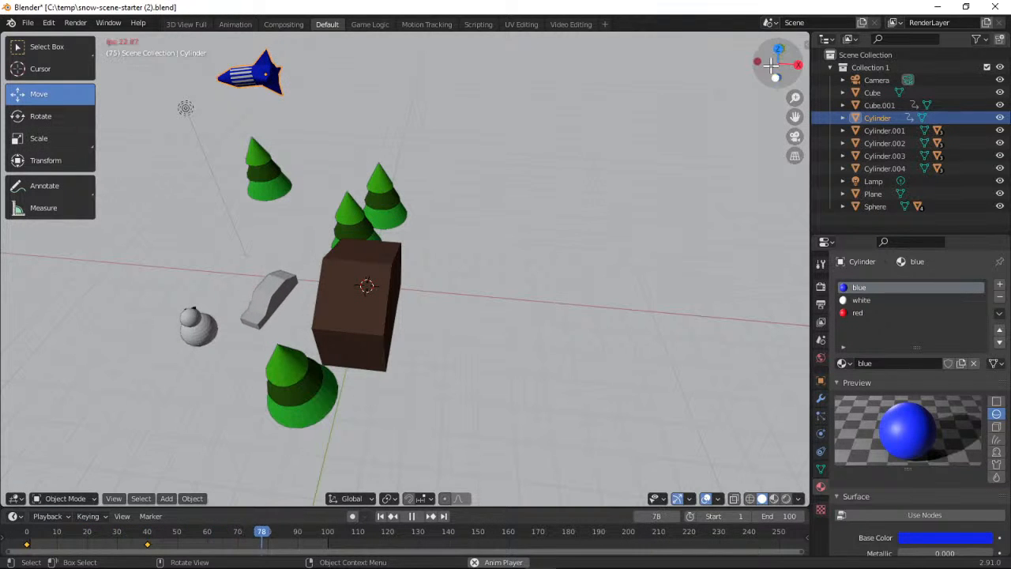
drag(775, 72, 824, 45)
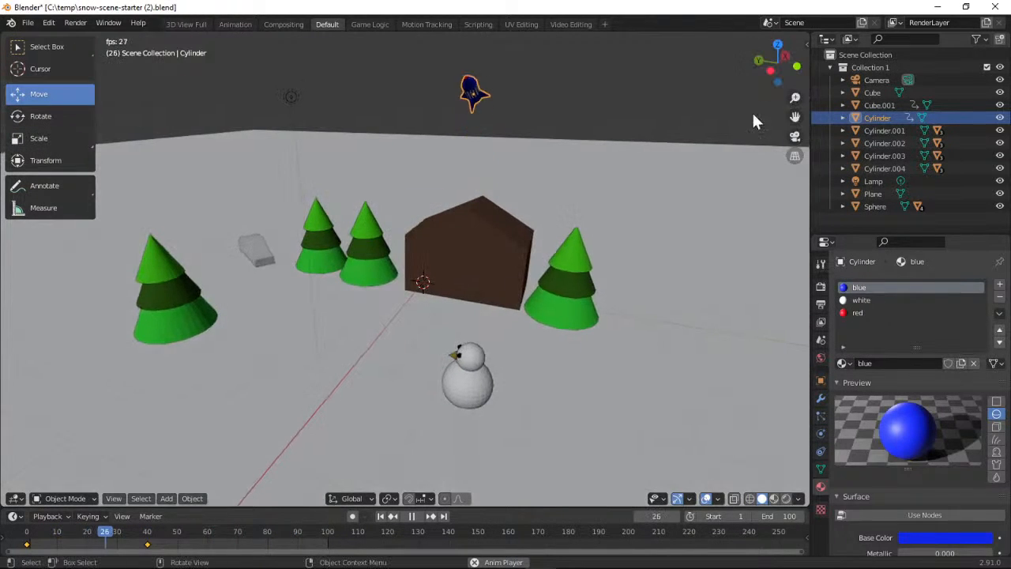
click(794, 138)
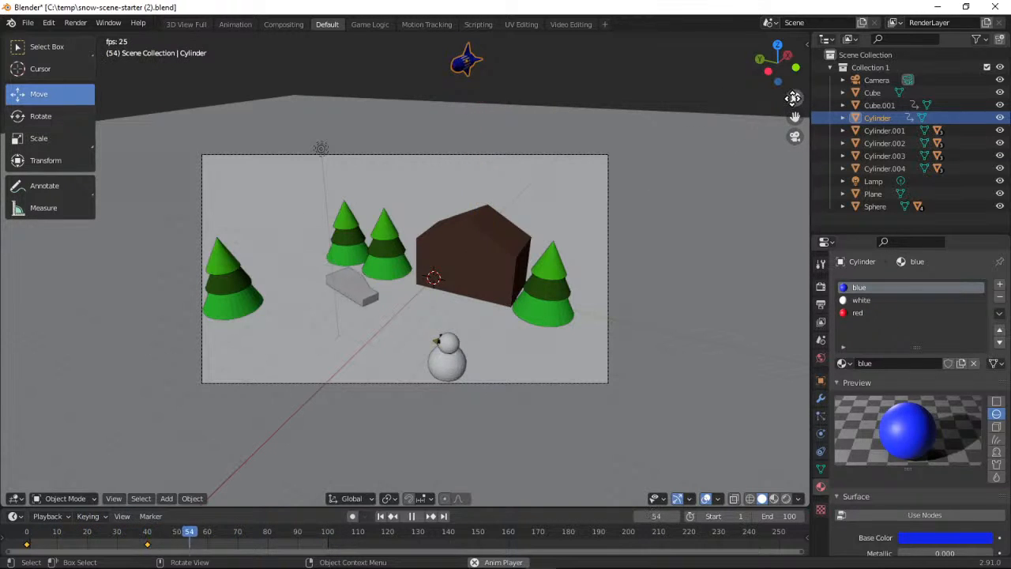
click(410, 515)
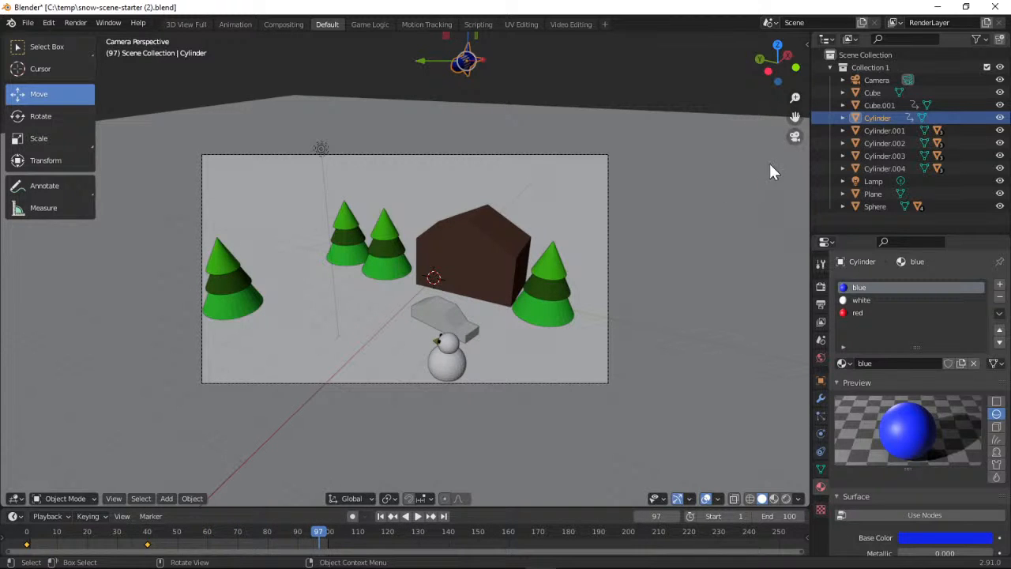
click(795, 137)
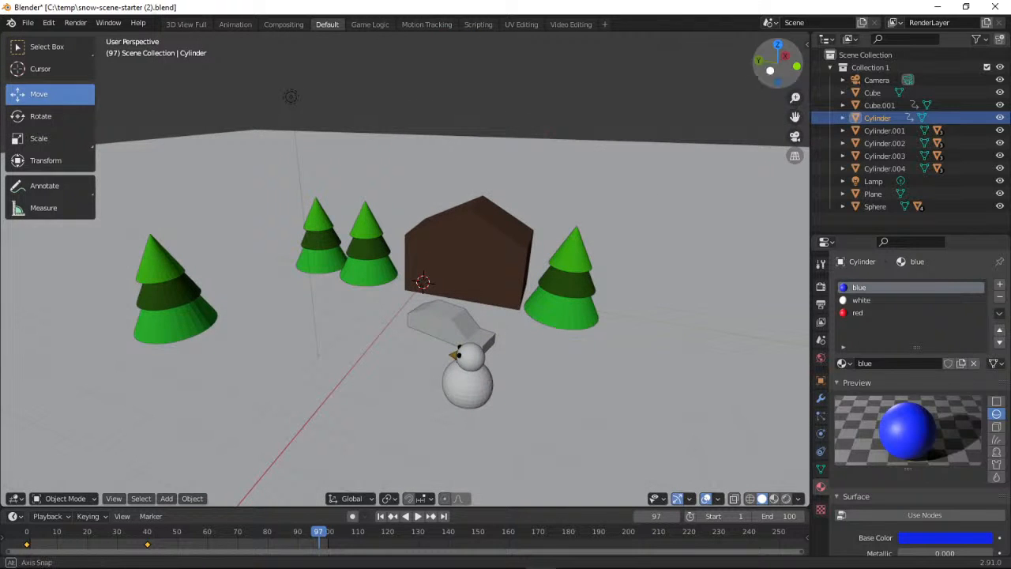
At frame 80, move the rocket along X away from the hut and rotate it so its nose points straight down
drag(771, 70, 726, 104)
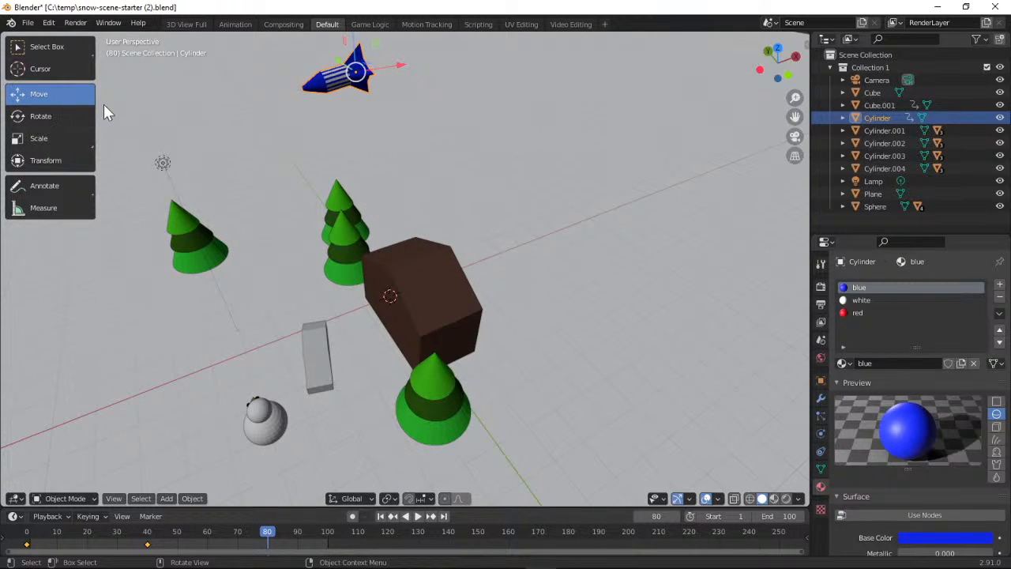
drag(404, 69, 295, 85)
click(67, 112)
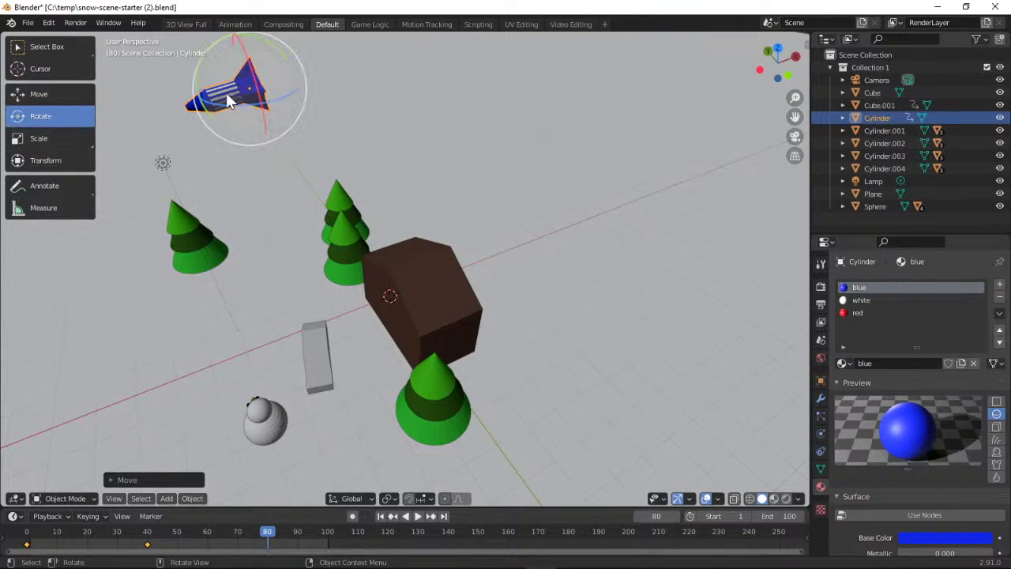
drag(256, 38, 170, 51)
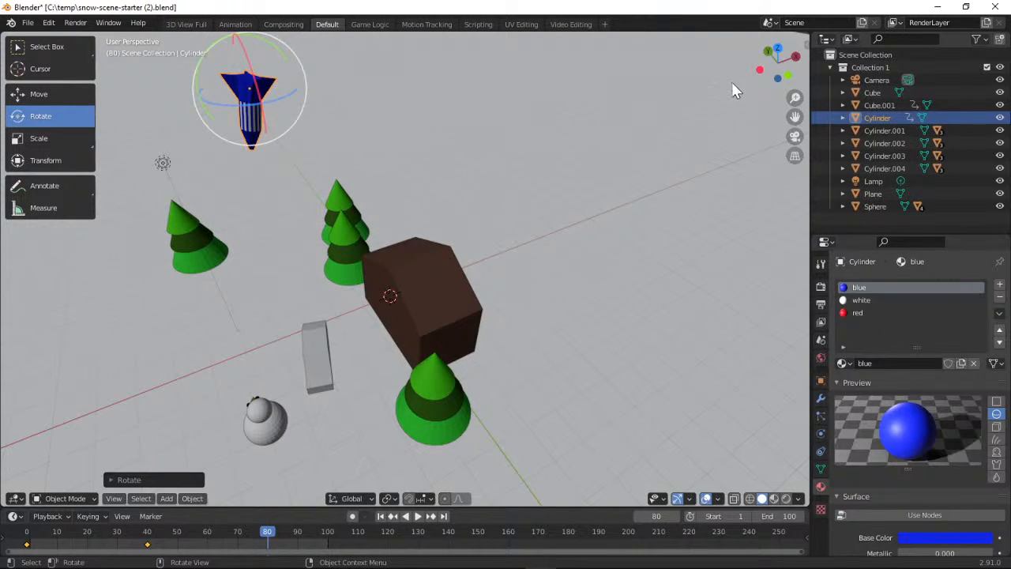
Move the nose-down rocket along Y, lower it along Z and shift it along X until it hangs close above the snowman
drag(760, 73, 594, 180)
click(43, 98)
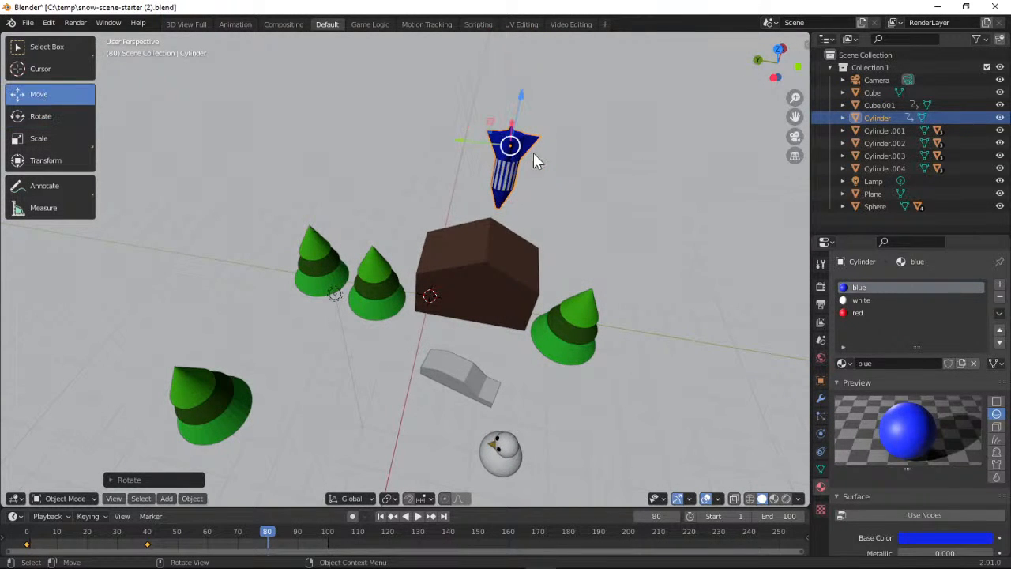
drag(462, 145, 534, 157)
drag(769, 71, 649, 63)
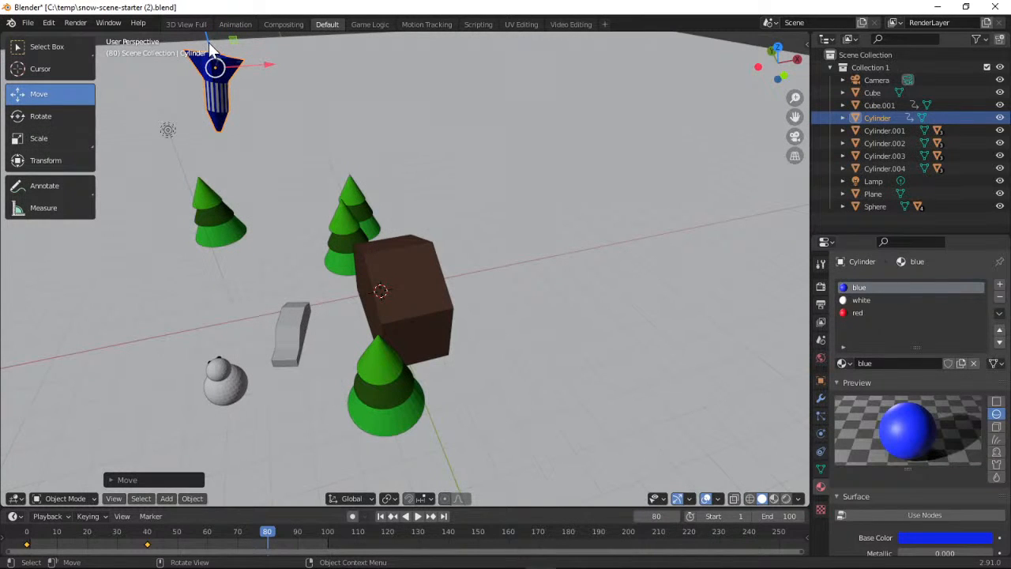
drag(214, 64, 268, 270)
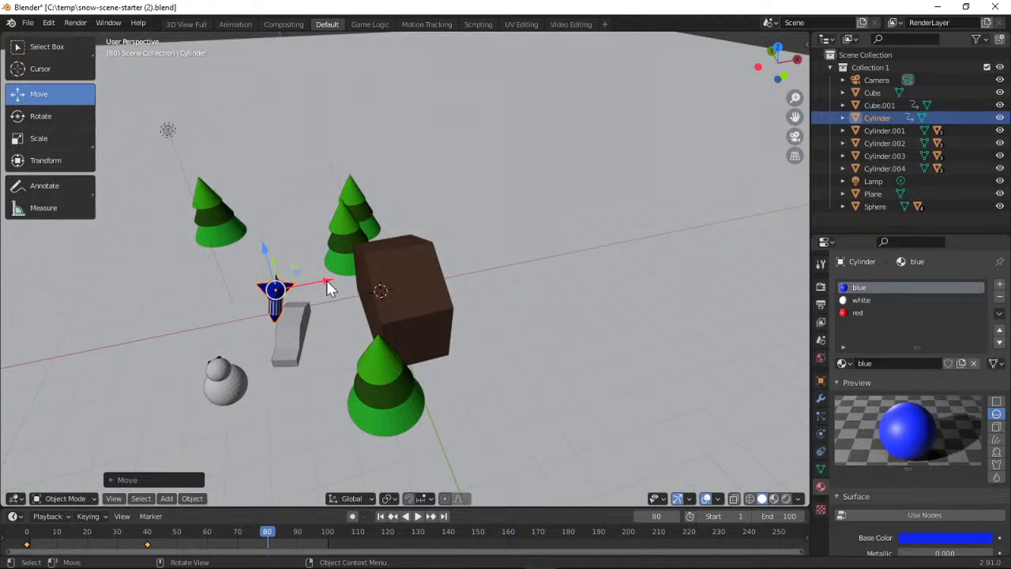
drag(328, 284, 261, 303)
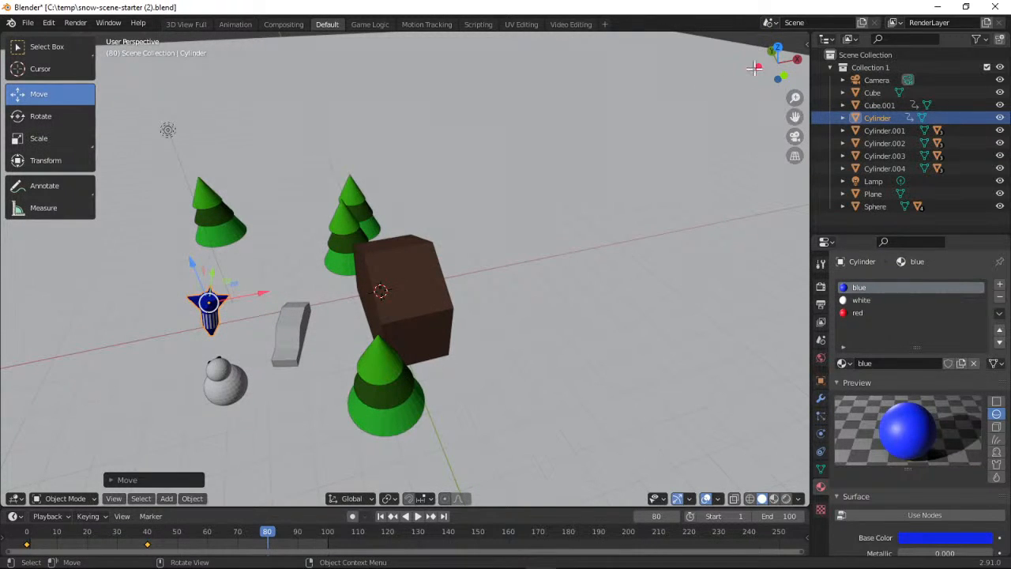
Align the rocket with the snowman, lower it onto the head, and insert a Location, Rotation & Scale keyframe at frame 80
drag(754, 69, 713, 147)
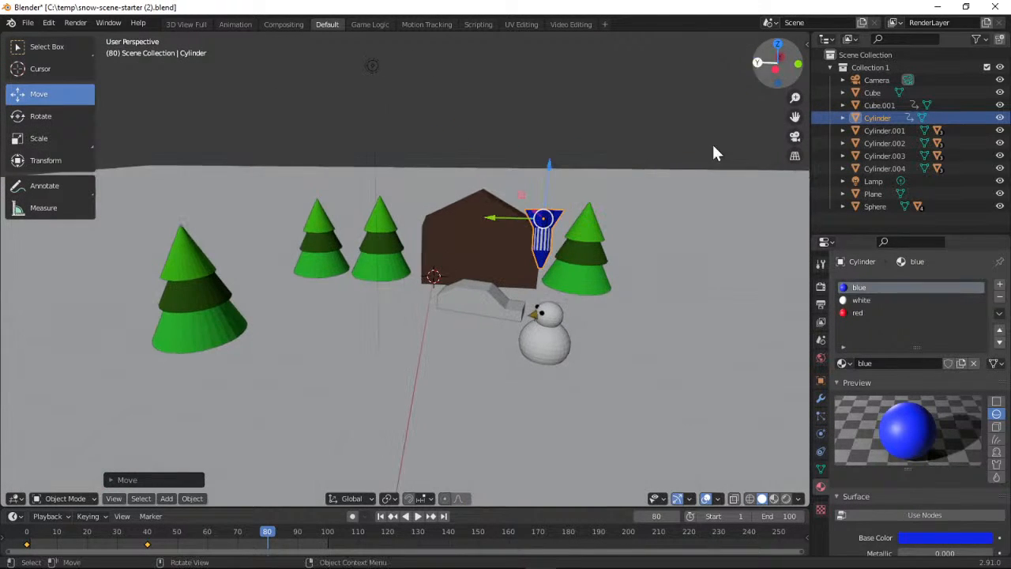
drag(492, 217, 505, 218)
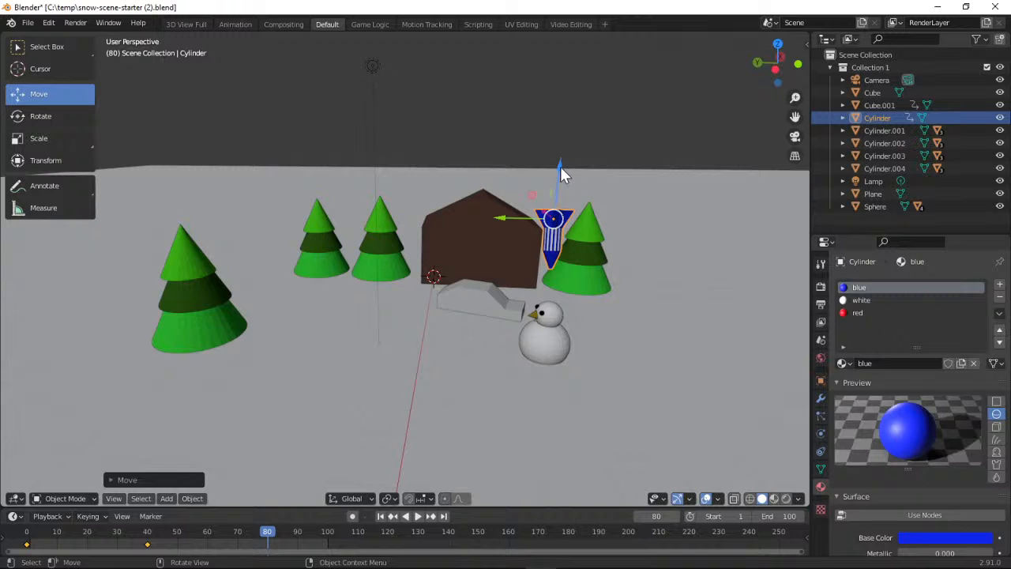
drag(560, 167, 560, 243)
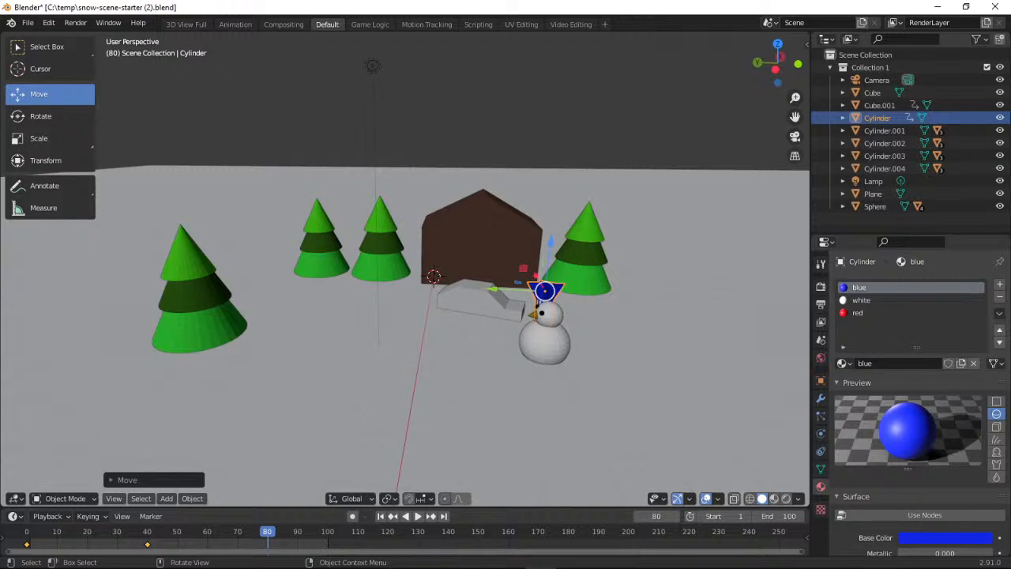
click(103, 515)
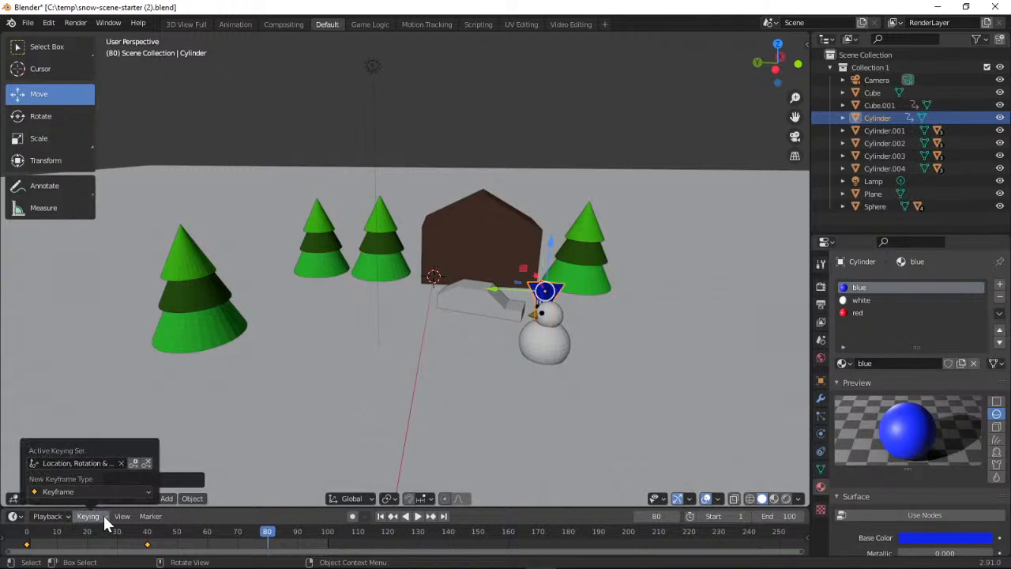
click(130, 463)
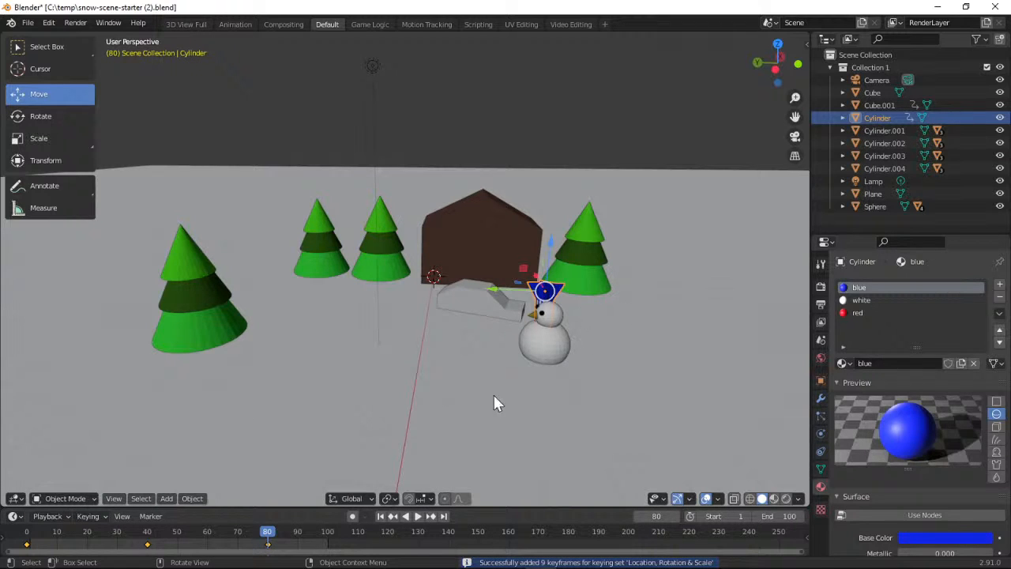
Play the animation, examine the rocket's flight onto the snowman from several sides and through the camera, and stop playback
click(418, 516)
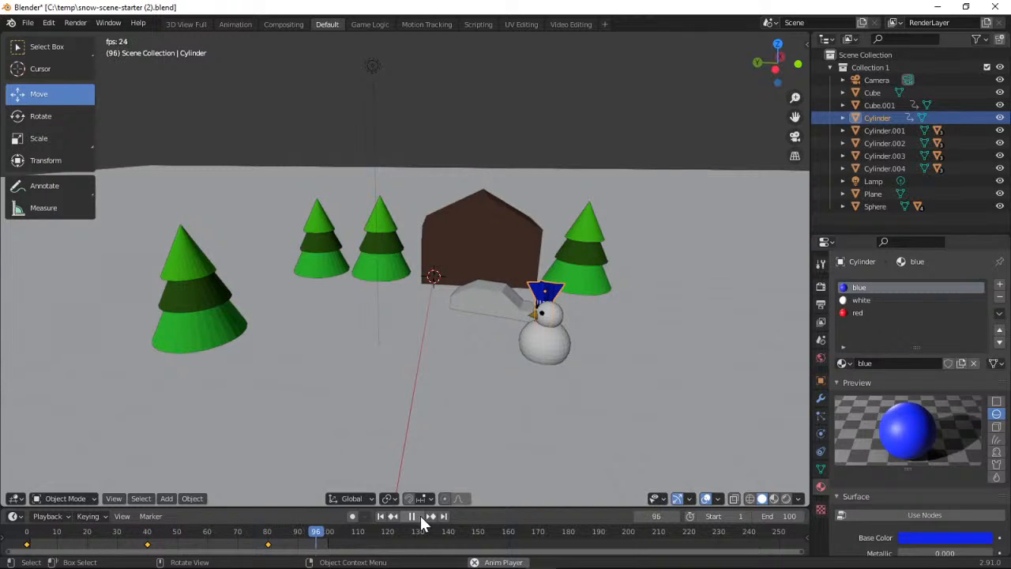
drag(759, 78, 776, 76)
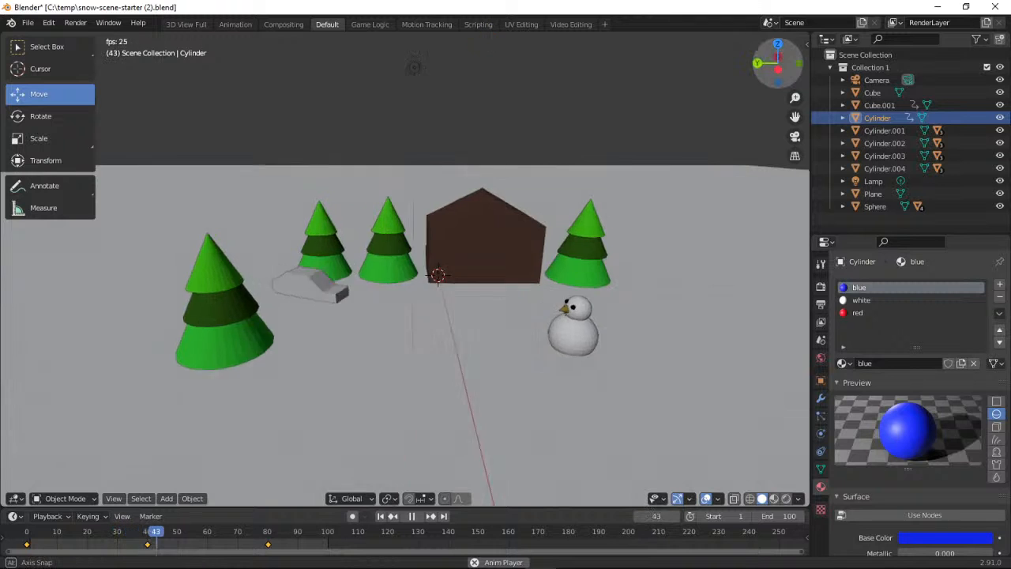
drag(413, 66, 620, 98)
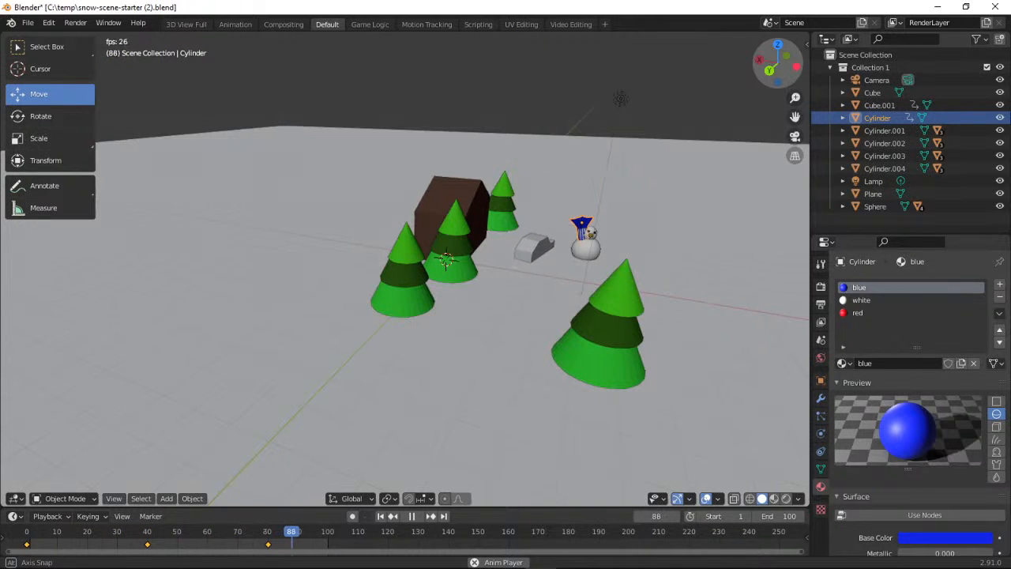
middle_drag(620, 98, 198, 94)
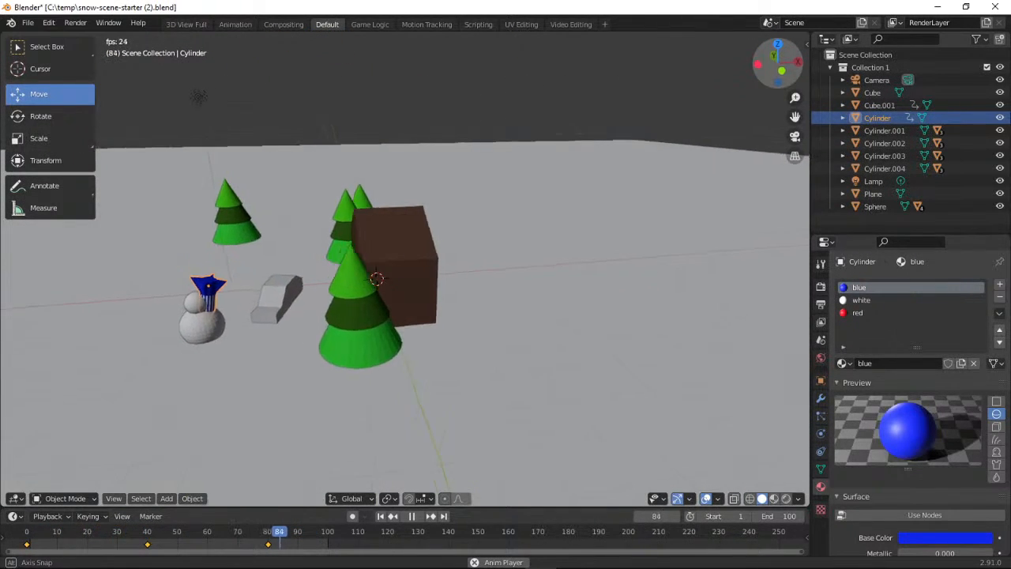
drag(651, 64, 777, 63)
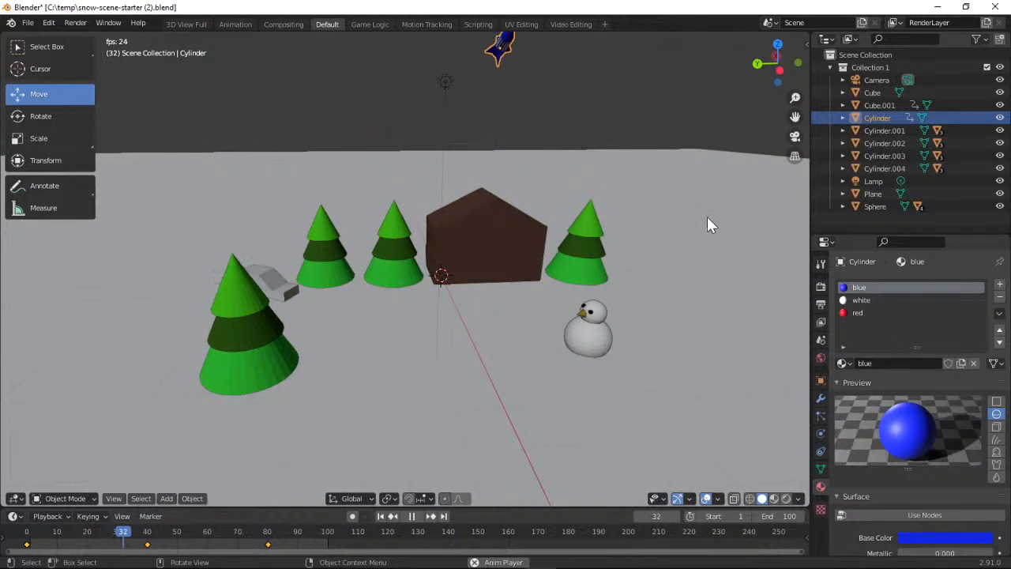
click(795, 138)
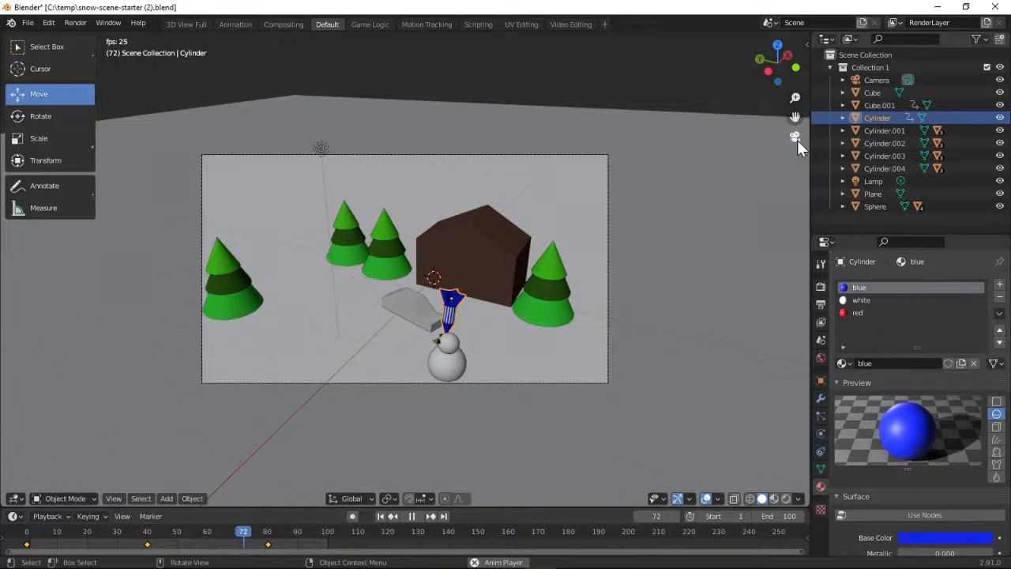
click(796, 139)
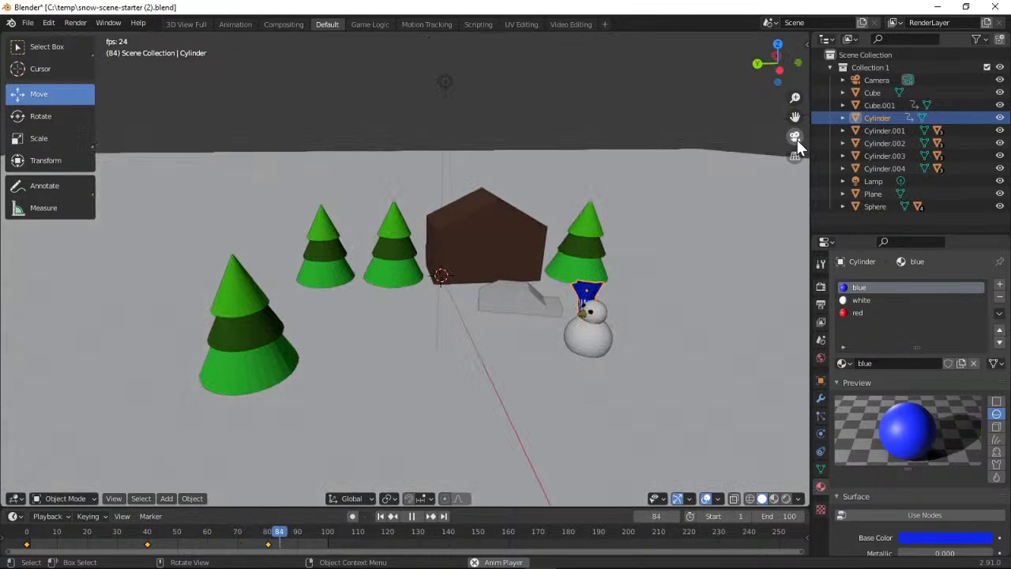
click(408, 515)
Render the full animation and zoom the rendered result out until the whole snow scene fits in the render window
click(76, 25)
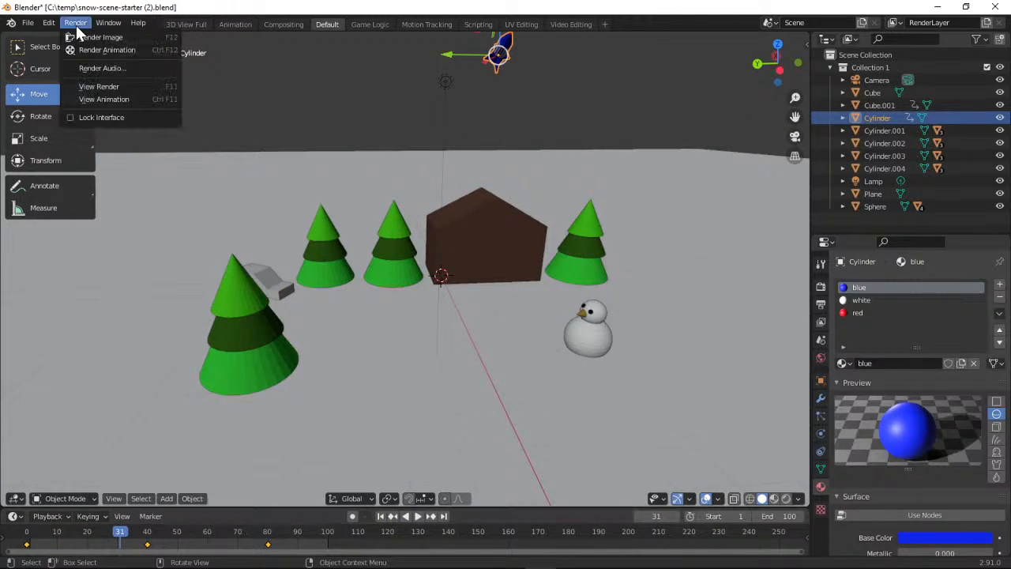
click(107, 53)
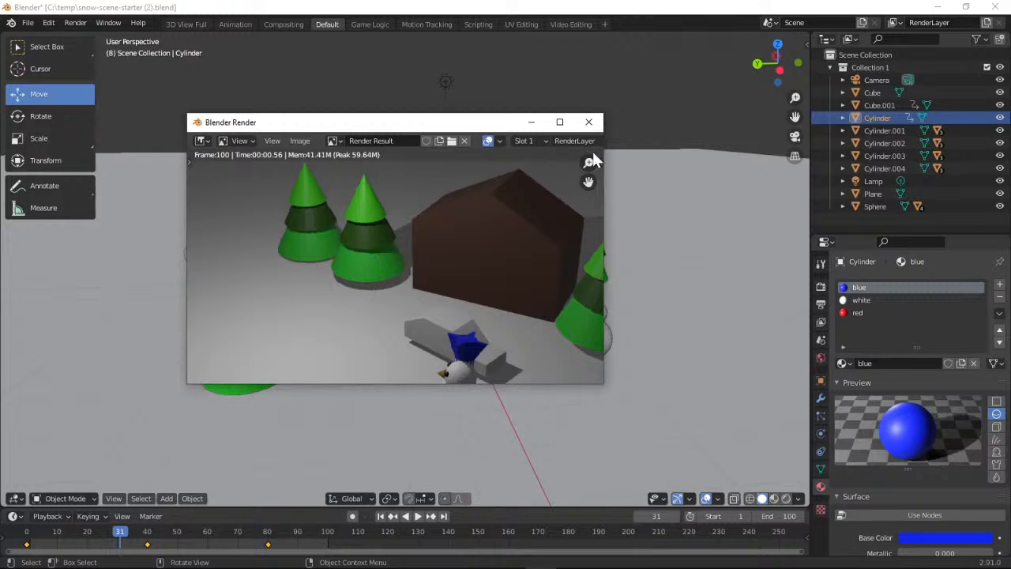
drag(588, 165, 588, 235)
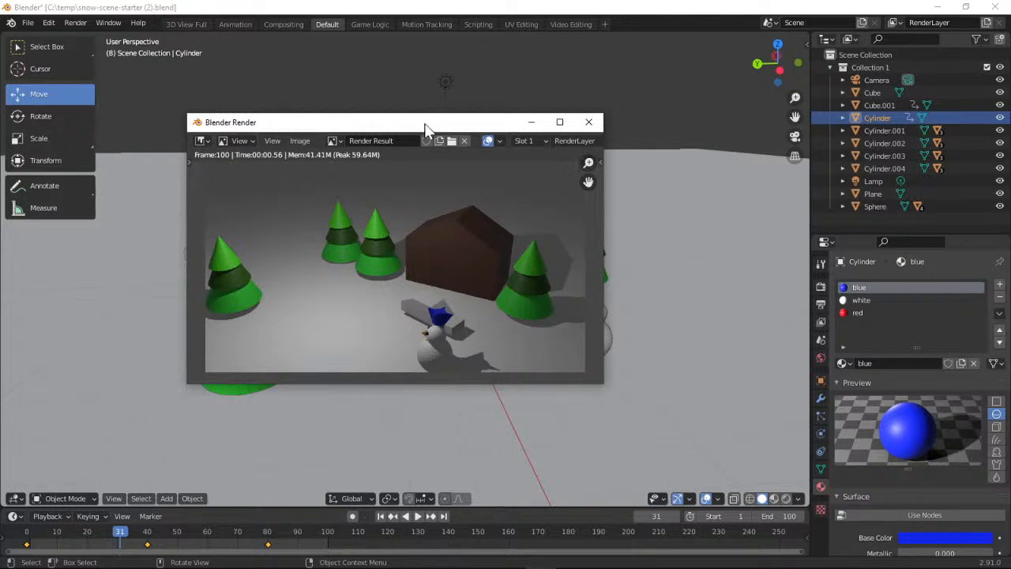
Open the Save As options for the rendered image, look through the available file formats, and leave without saving
click(300, 141)
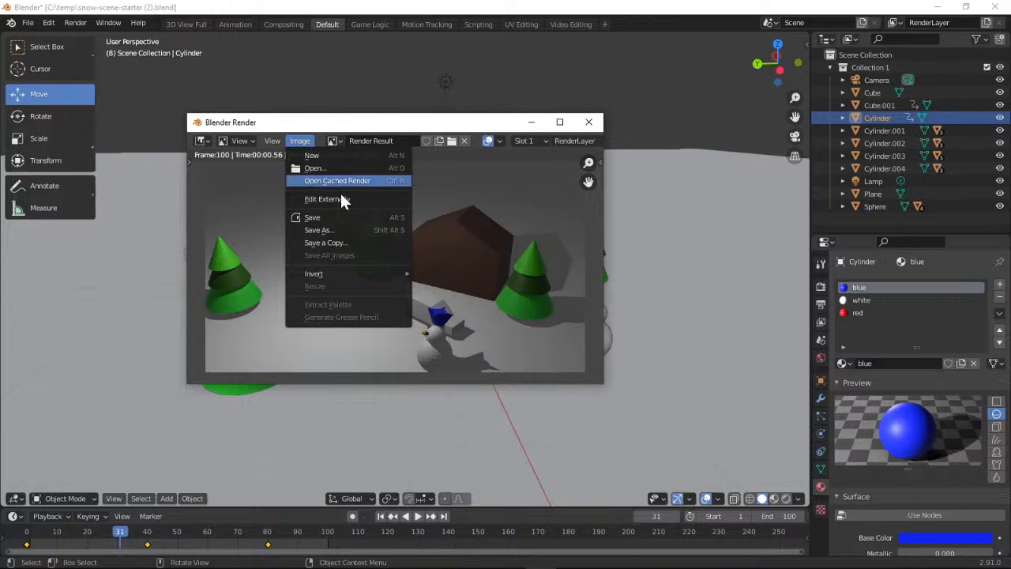
click(337, 228)
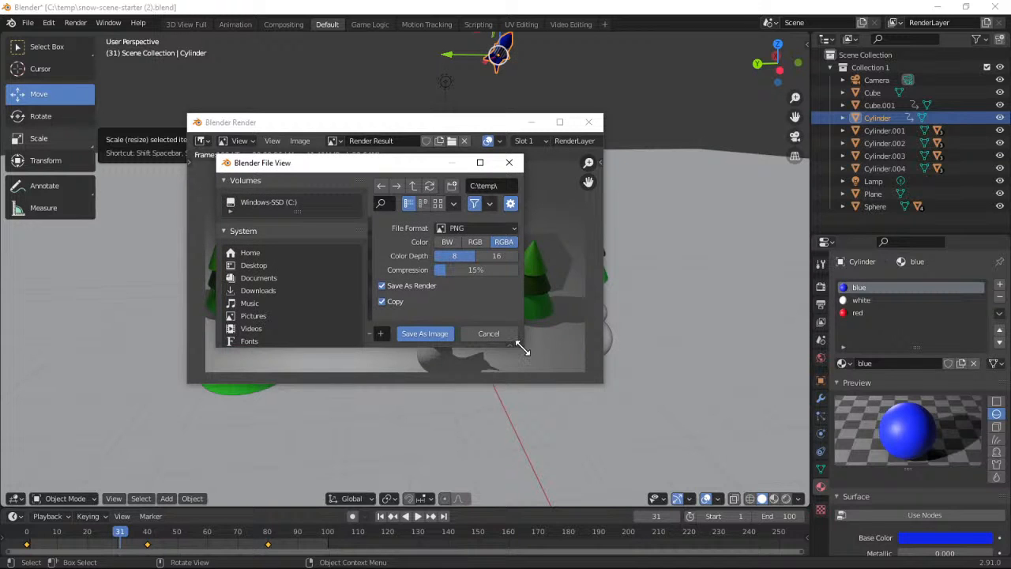
drag(523, 345, 652, 411)
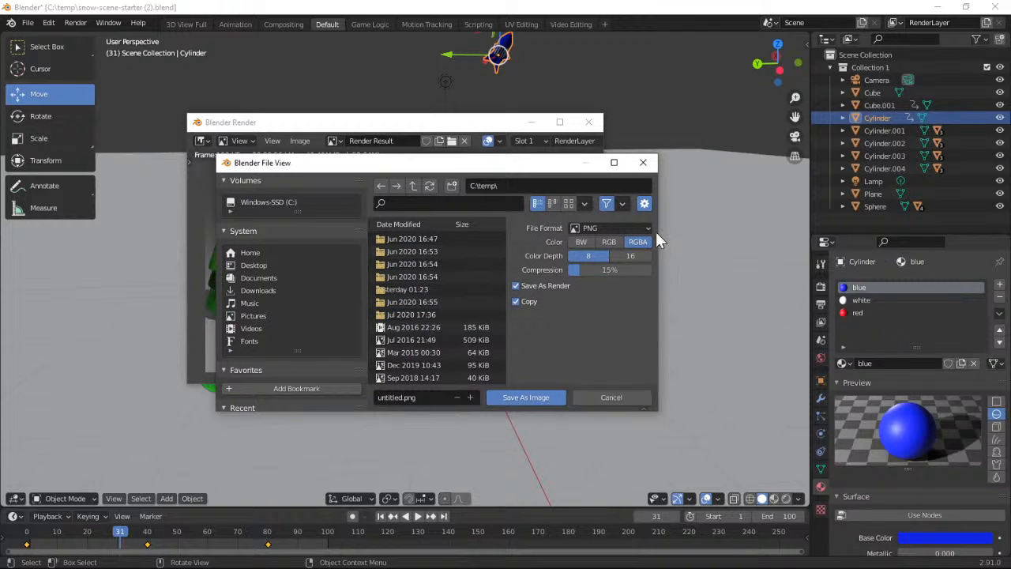
click(653, 228)
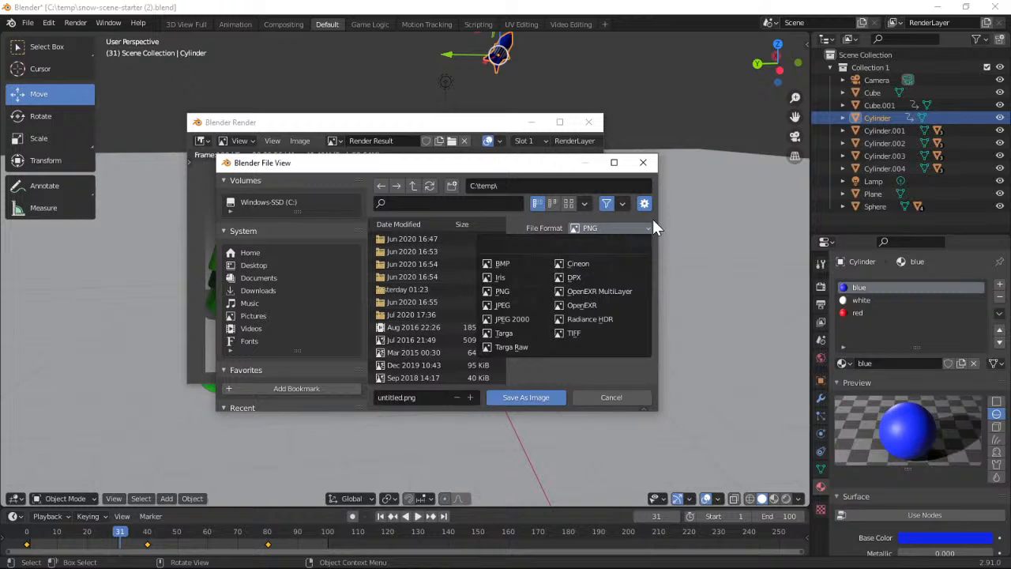
click(652, 221)
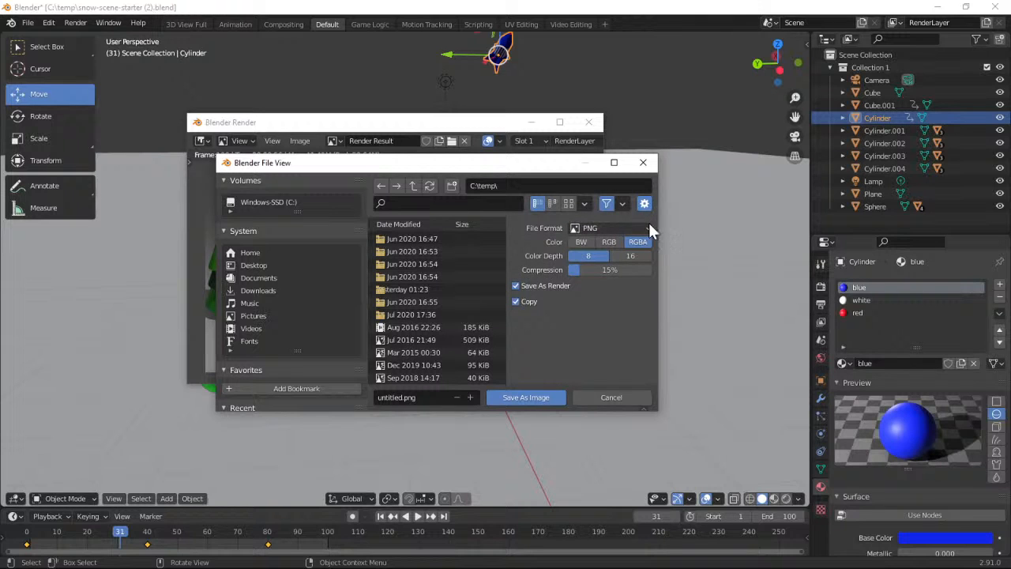
click(649, 224)
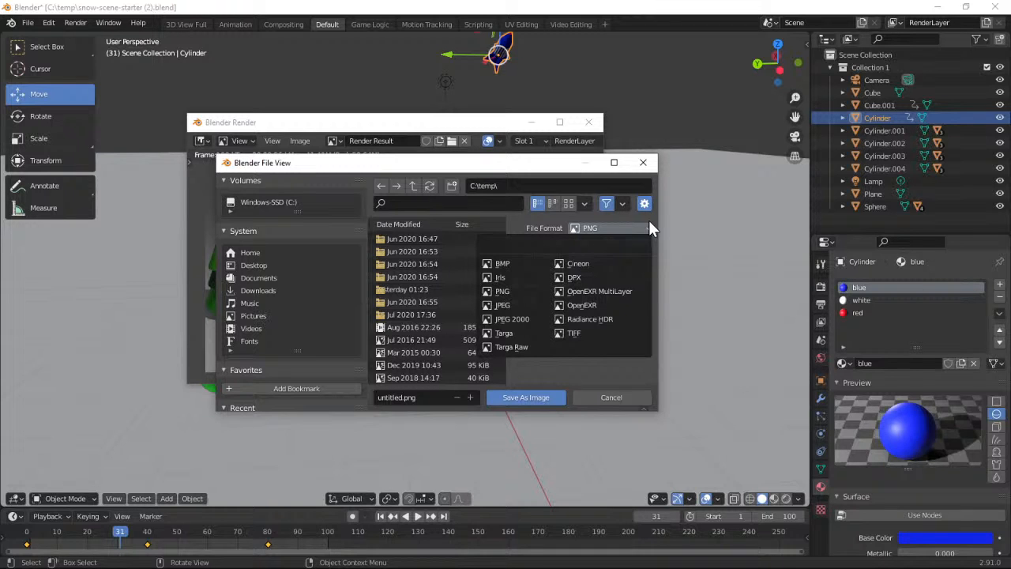
click(577, 377)
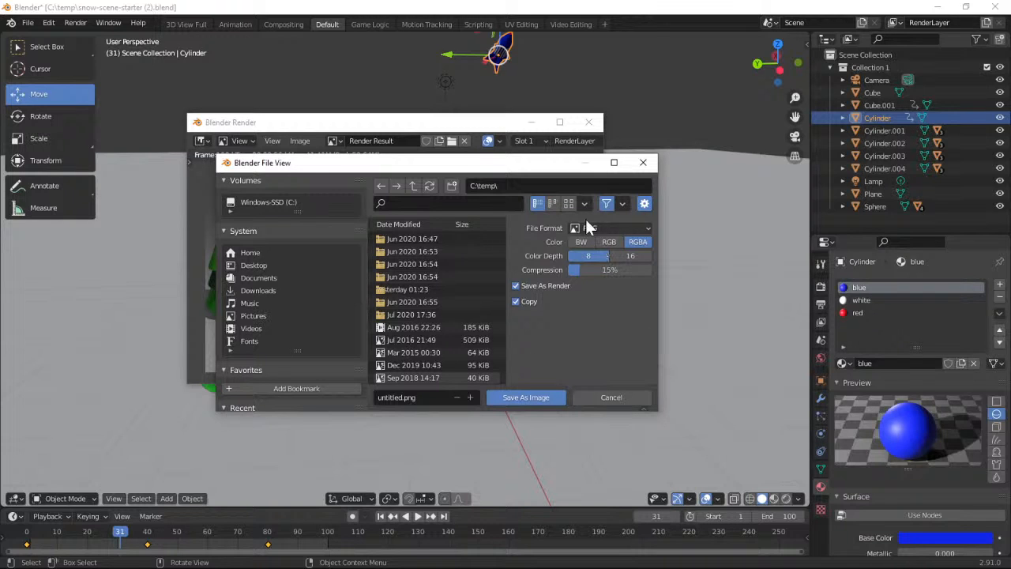
click(601, 396)
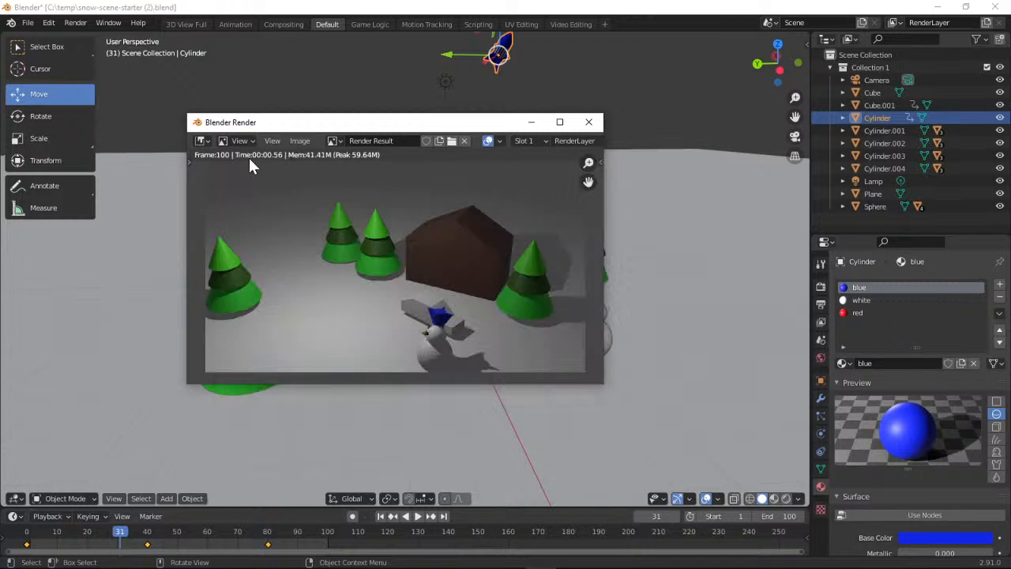
click(202, 141)
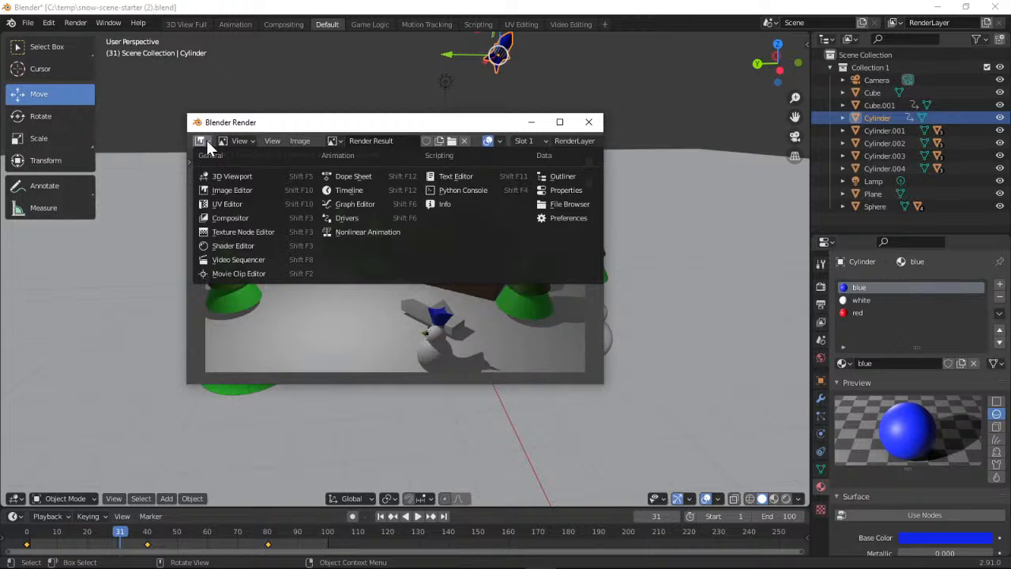
click(206, 140)
click(251, 139)
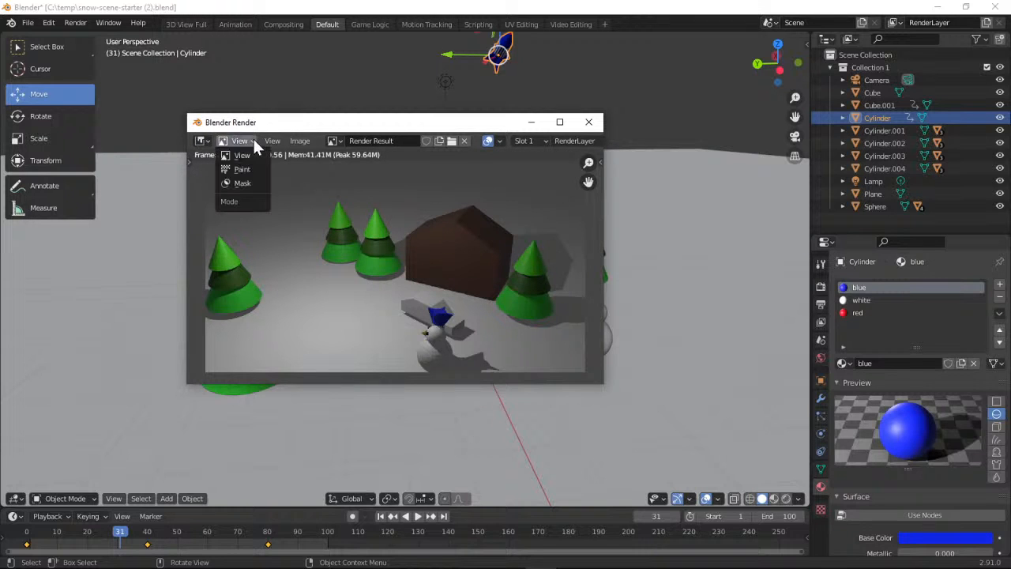
click(253, 139)
click(273, 141)
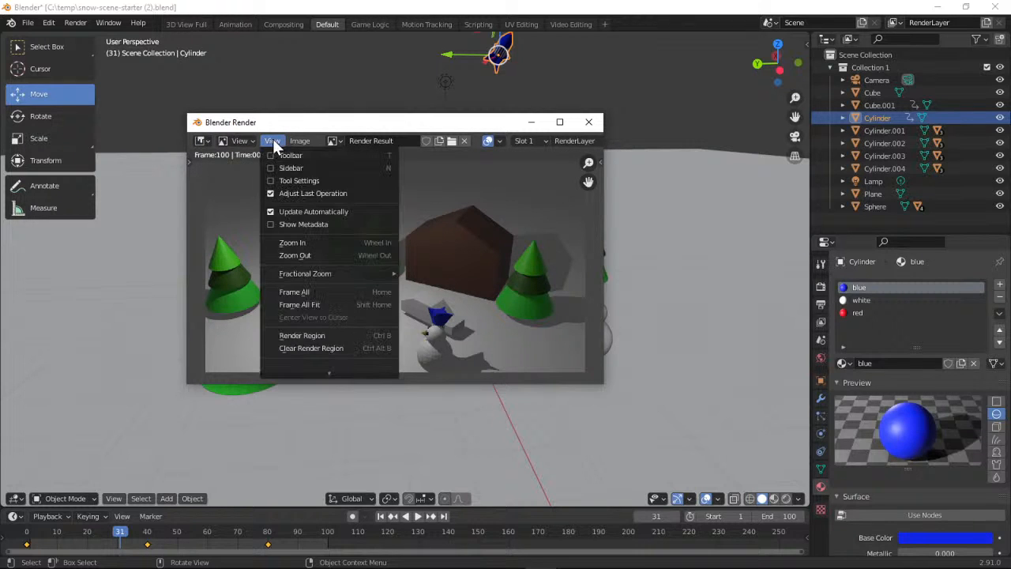
click(273, 139)
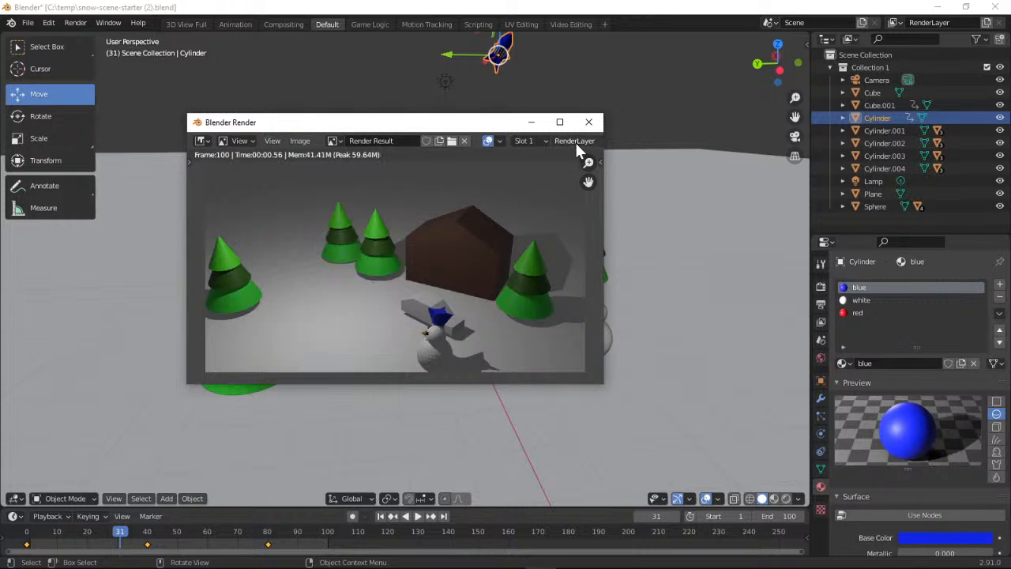
click(336, 141)
click(339, 140)
Play and stop the animation, reopen the render result in a wider window, and examine its slot, layer and pass options
click(416, 515)
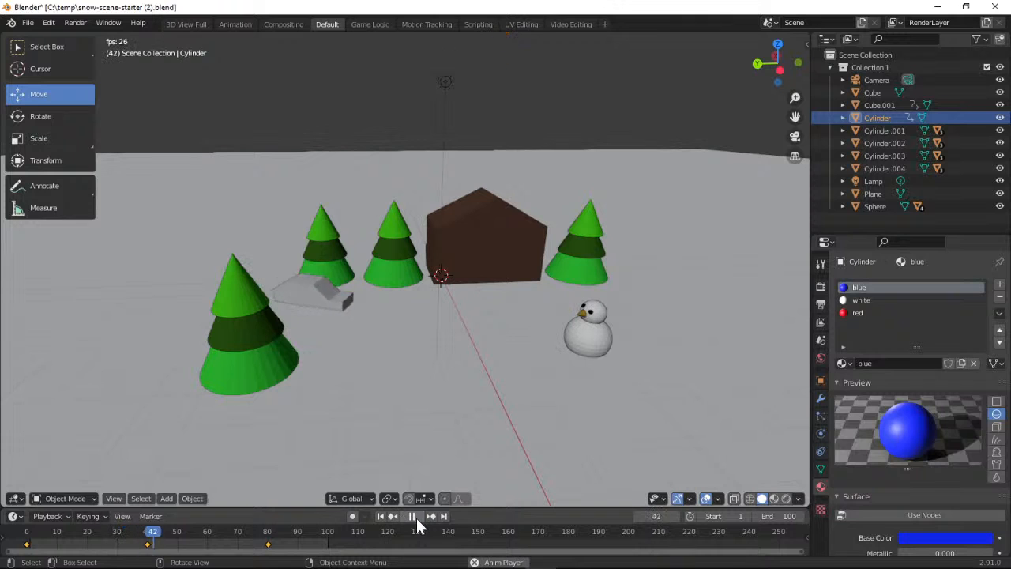
click(413, 516)
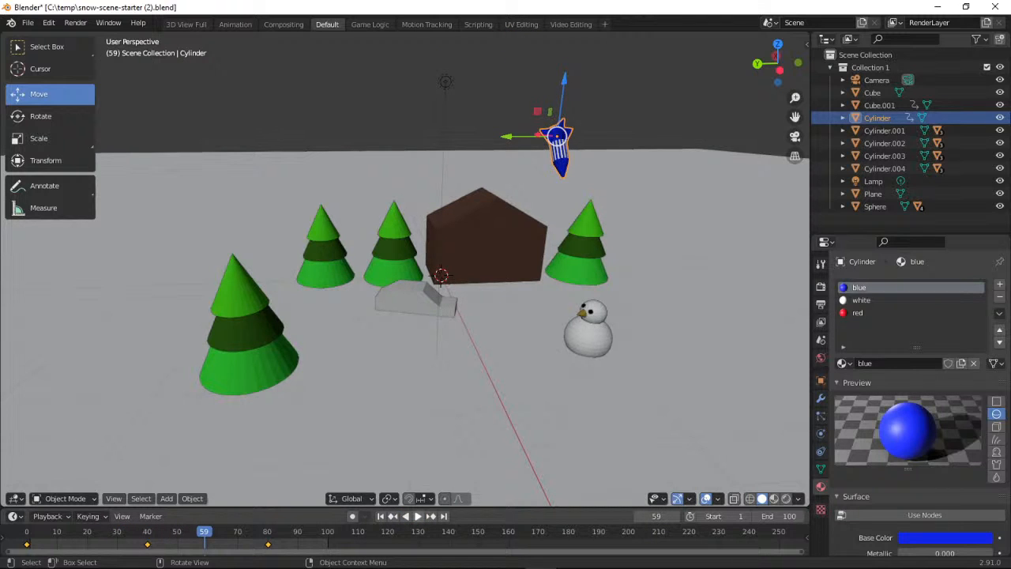
key(F11)
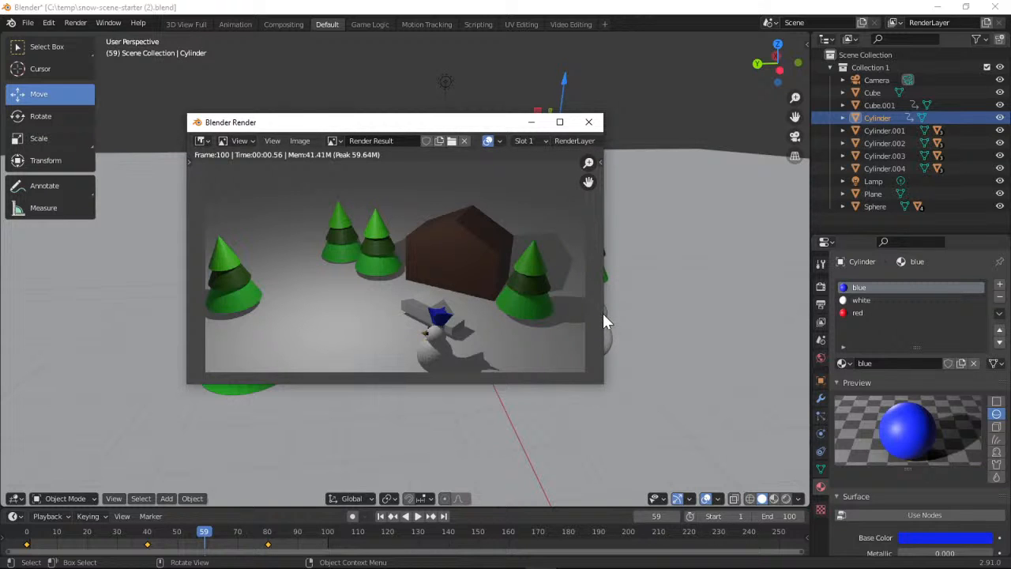
drag(602, 313, 680, 307)
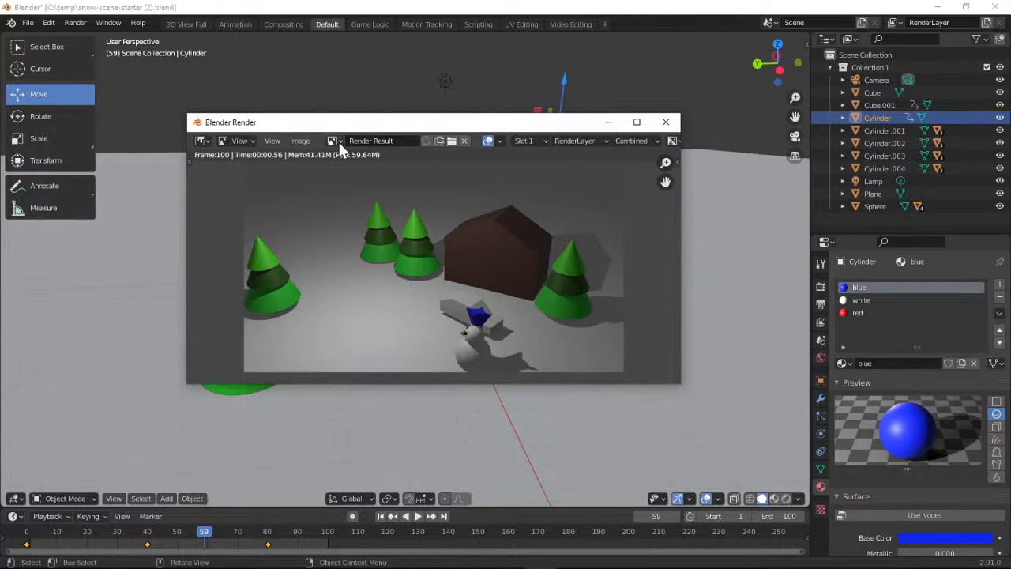
click(544, 142)
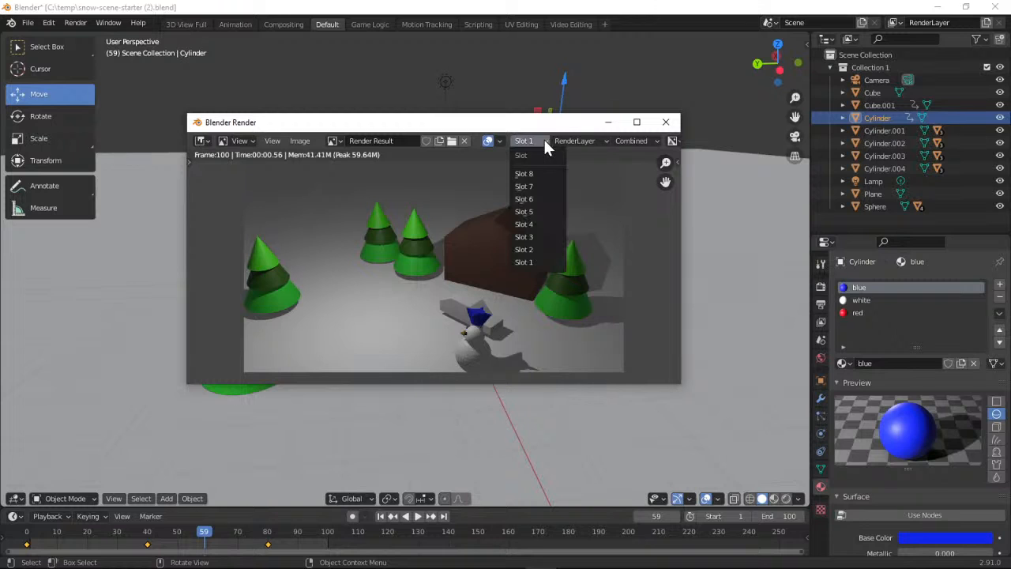
click(607, 140)
click(654, 141)
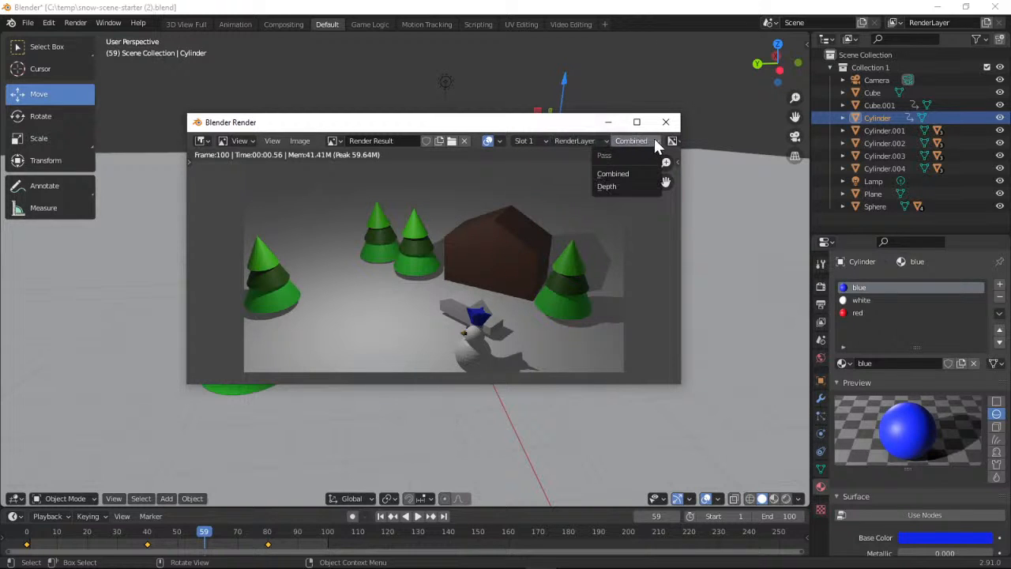
click(672, 141)
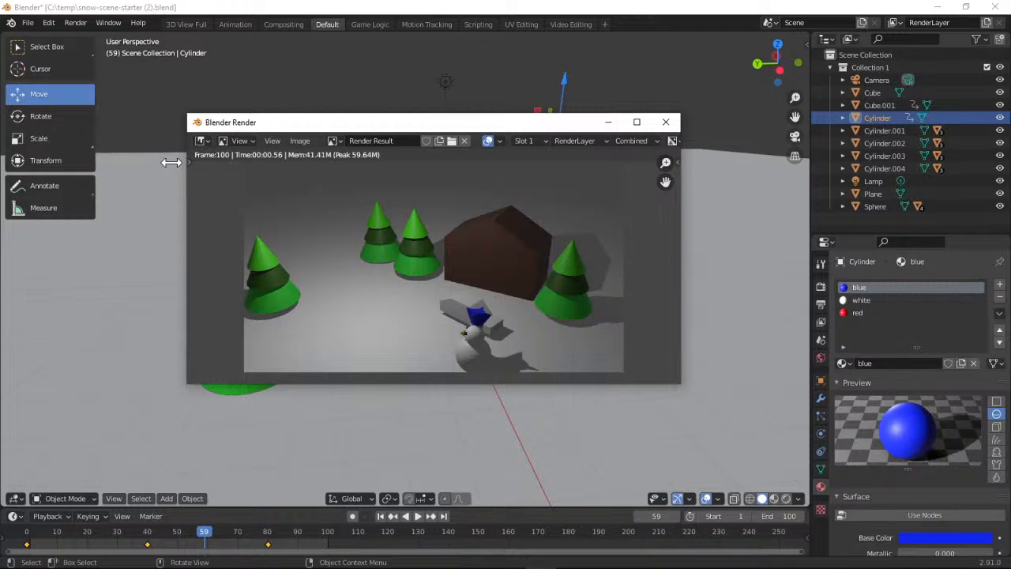
Check the rendered image's save formats again in an enlarged file window, cancel saving, and close the render window
click(305, 143)
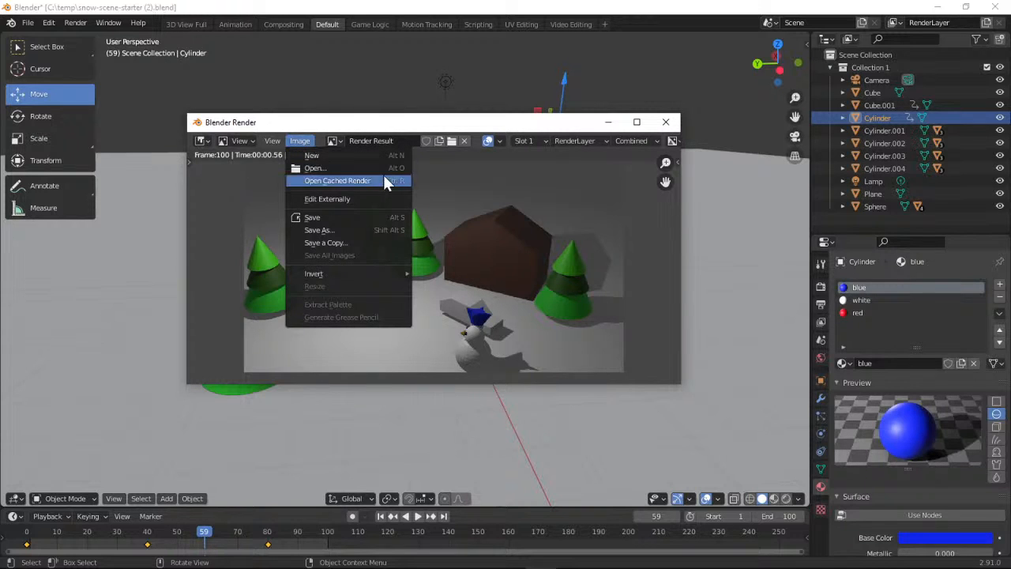
click(376, 229)
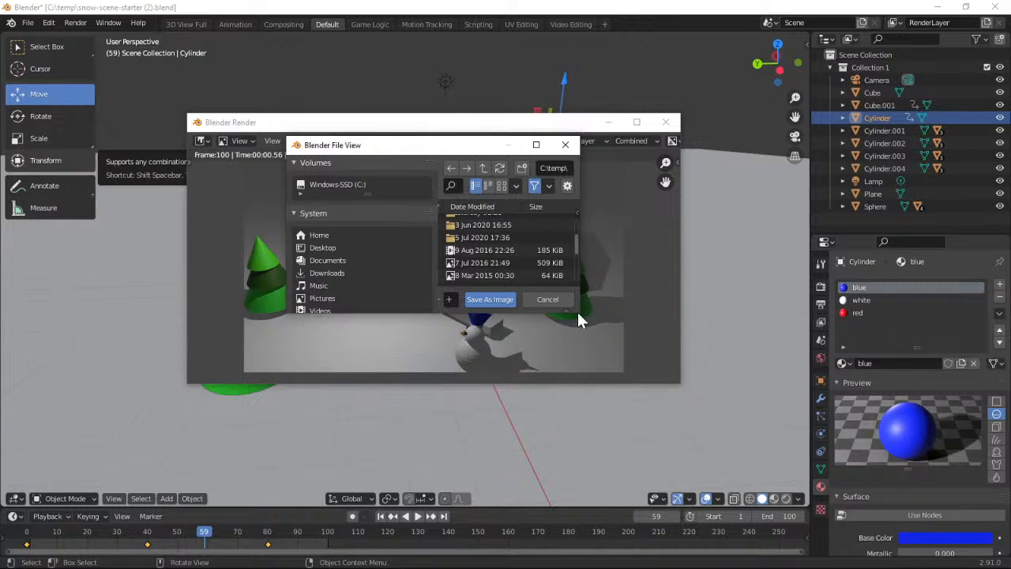
drag(580, 314, 730, 450)
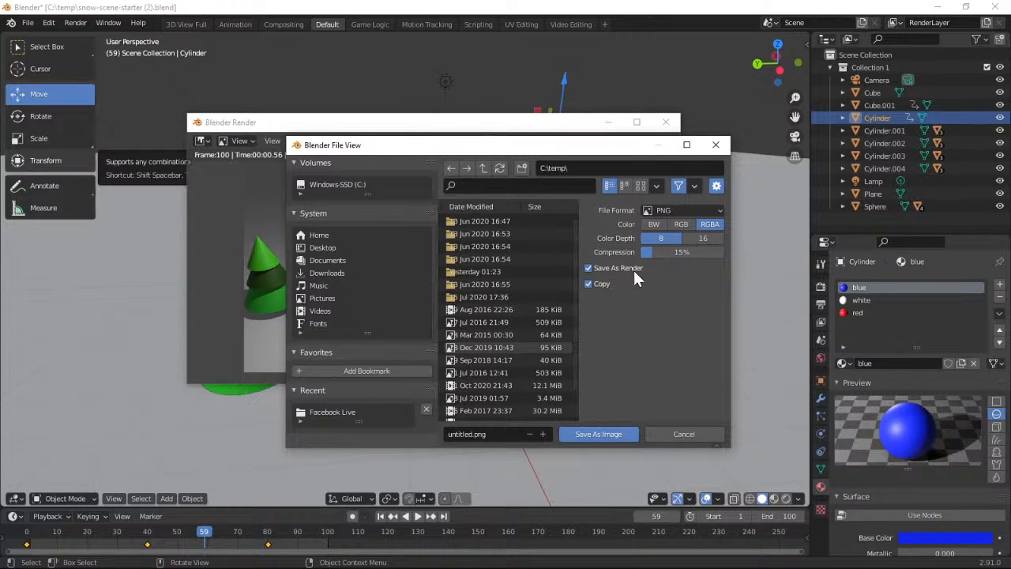
click(686, 210)
click(692, 440)
click(666, 123)
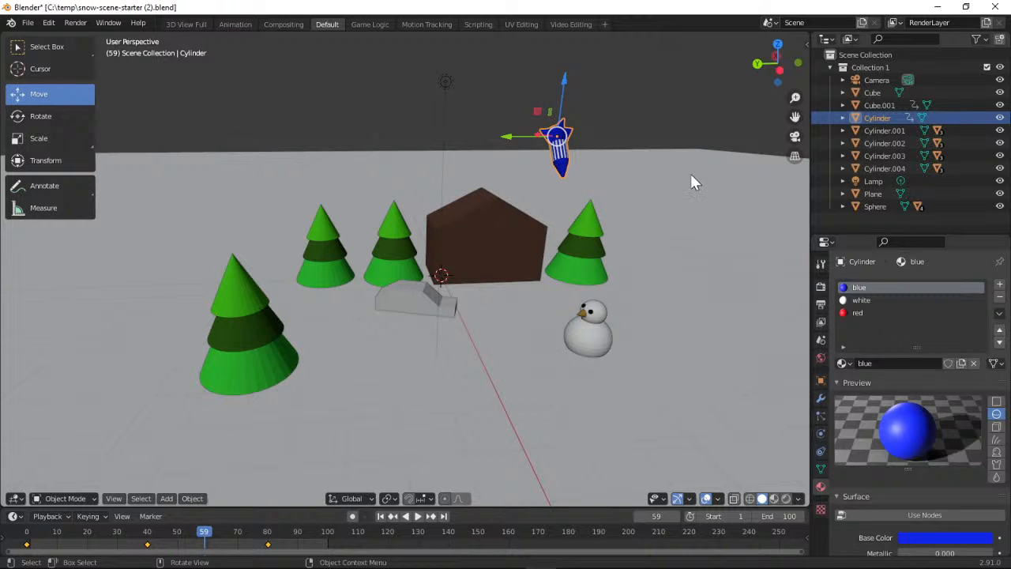
Go to frame 80 with playback stopped and examine up close how the rocket sits on the snowman
drag(760, 75, 695, 77)
click(202, 534)
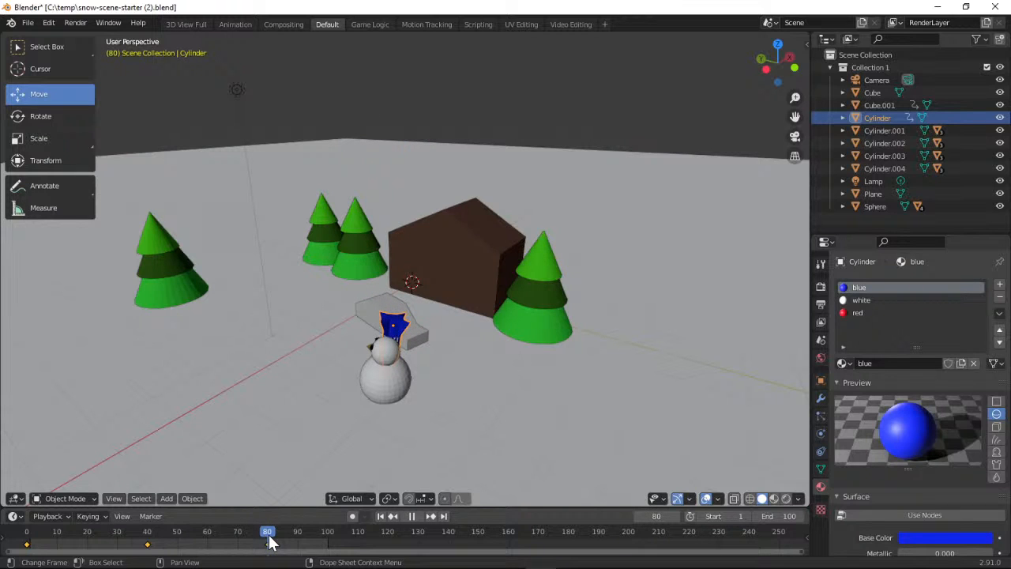
key(space)
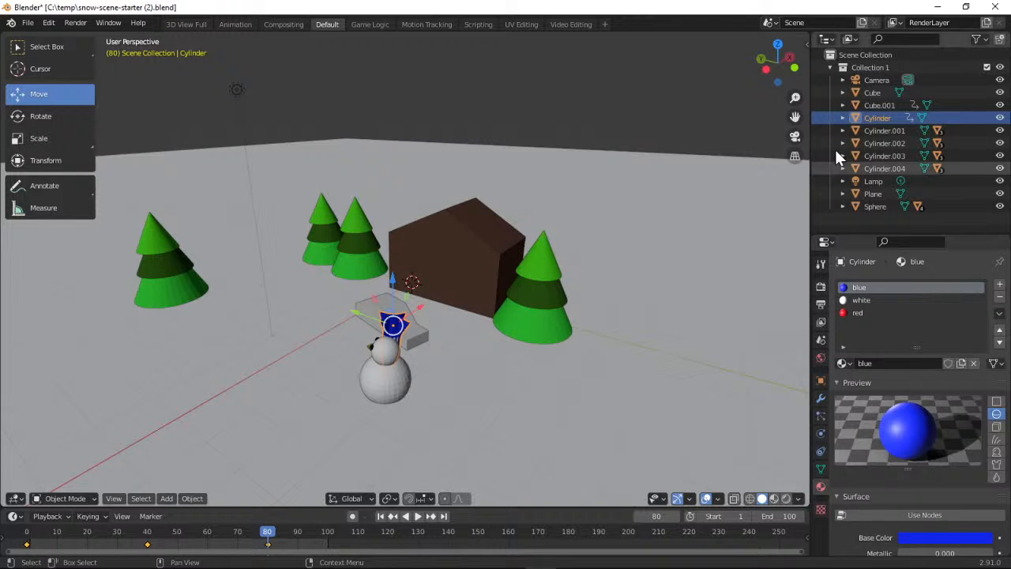
drag(775, 61, 751, 65)
drag(190, 101, 372, 36)
mouse_move(805, 75)
mouse_down()
mouse_move(800, 99)
mouse_move(781, 76)
mouse_move(793, 93)
mouse_move(789, 84)
mouse_move(838, 75)
mouse_move(776, 79)
mouse_move(801, 73)
mouse_up()
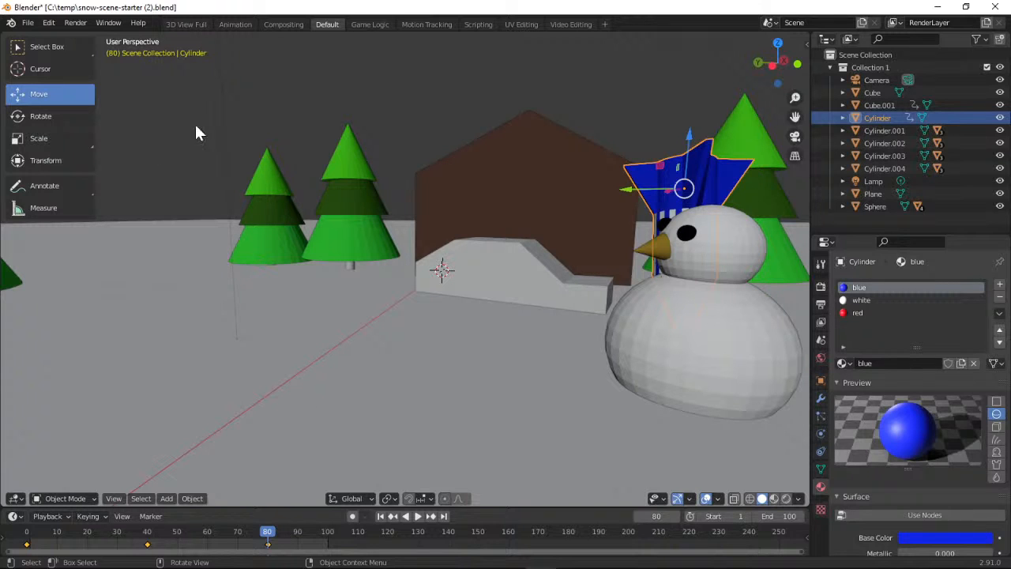
Select the snowman's body sphere and move the timeline to frame 60
click(49, 46)
click(699, 312)
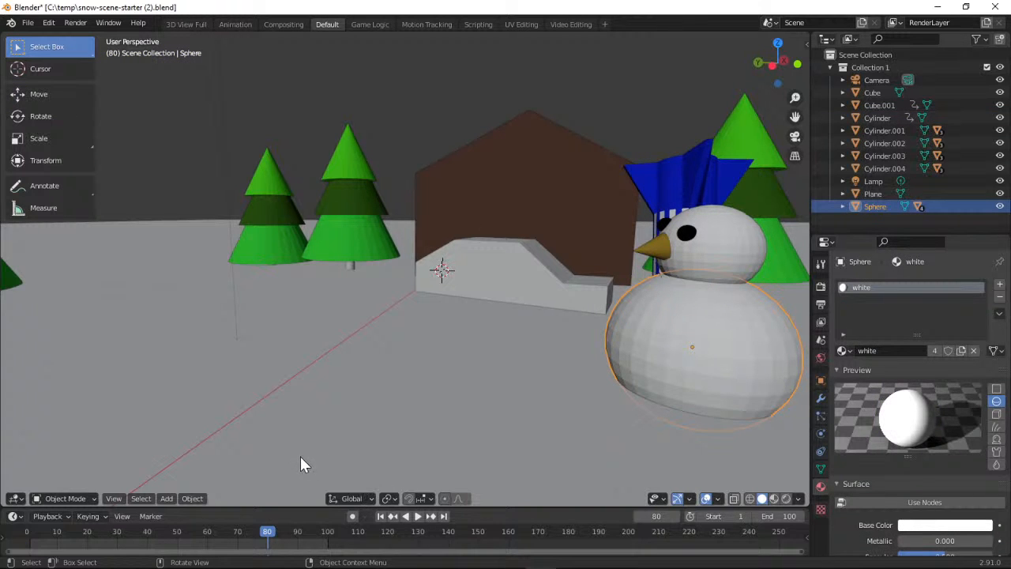
drag(275, 535, 207, 536)
Try to box-select all parts of the snowman together at frame 60
drag(664, 207, 755, 427)
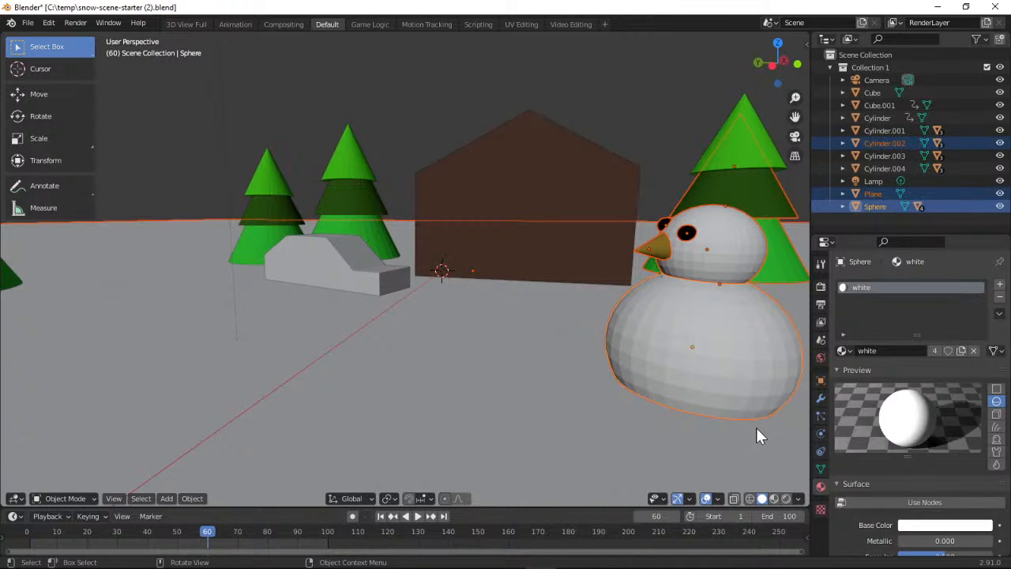
click(644, 238)
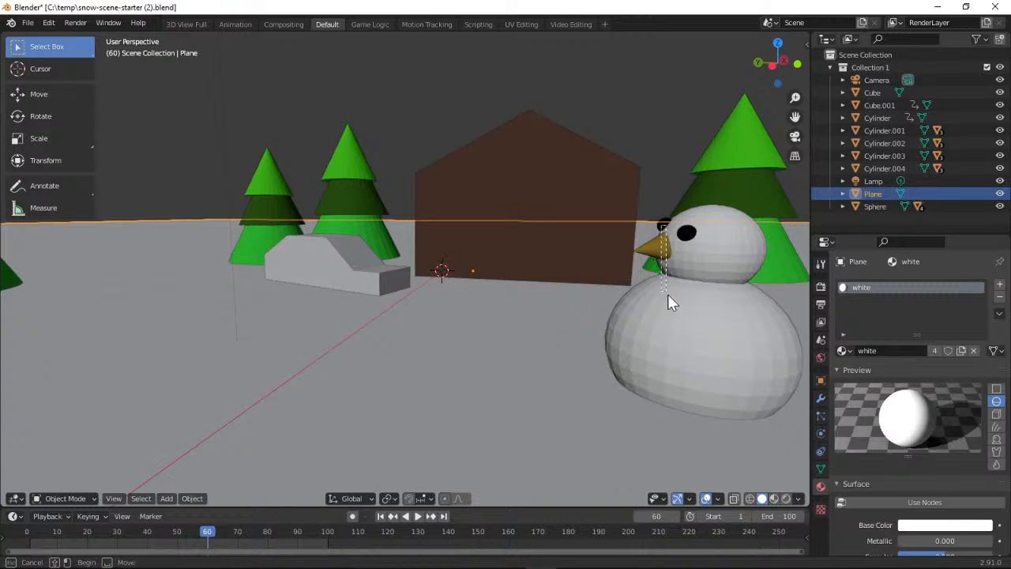
key(ctrl+z)
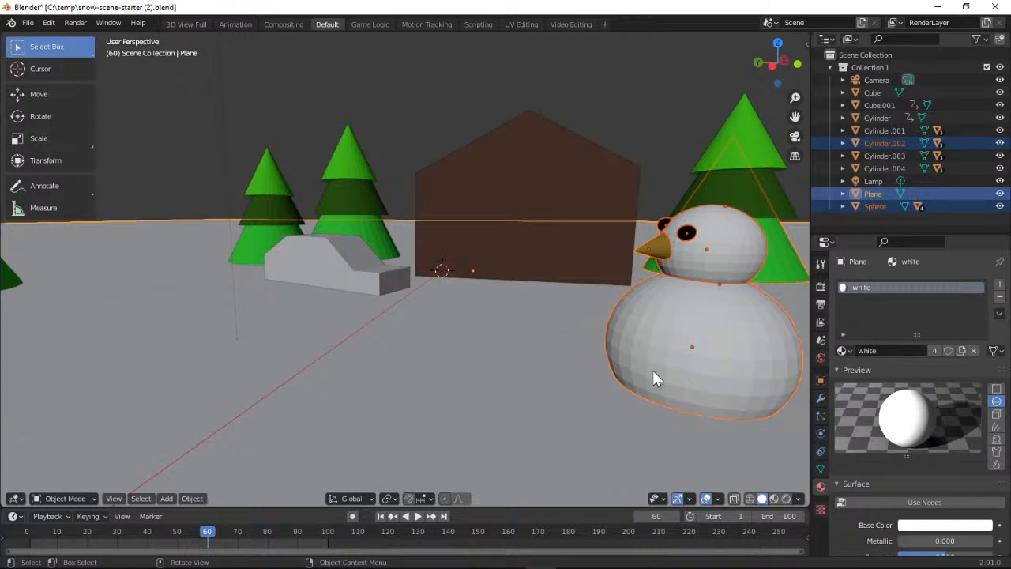
click(582, 365)
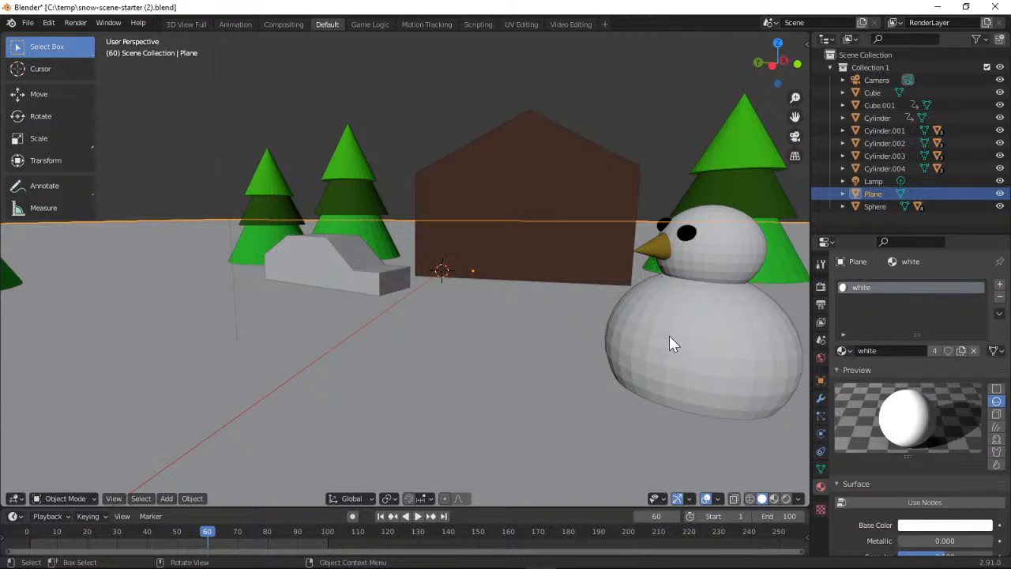
Select the snowman's eyes, nose, head and body together, with the body as the active object
click(664, 234)
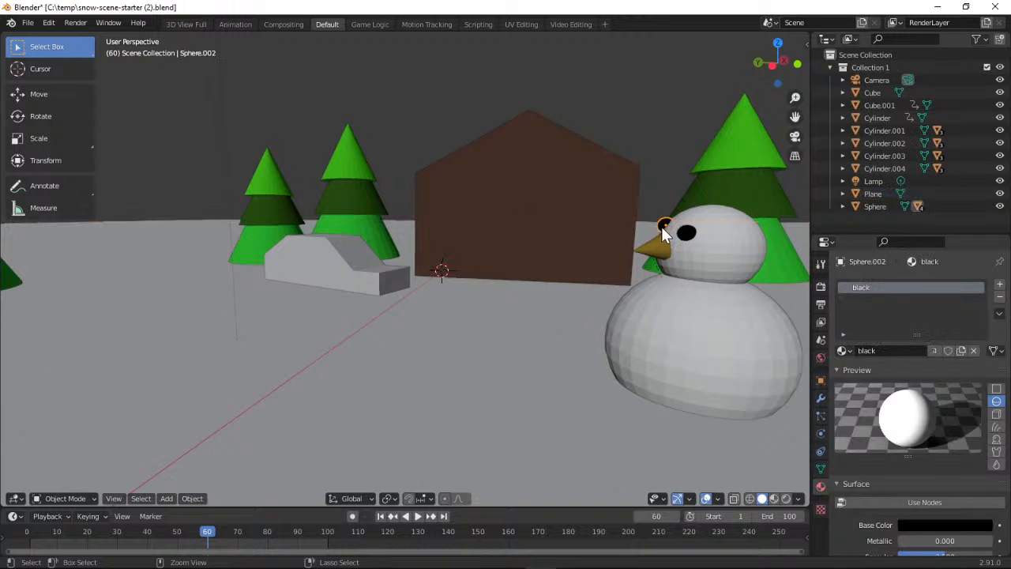
click(713, 236)
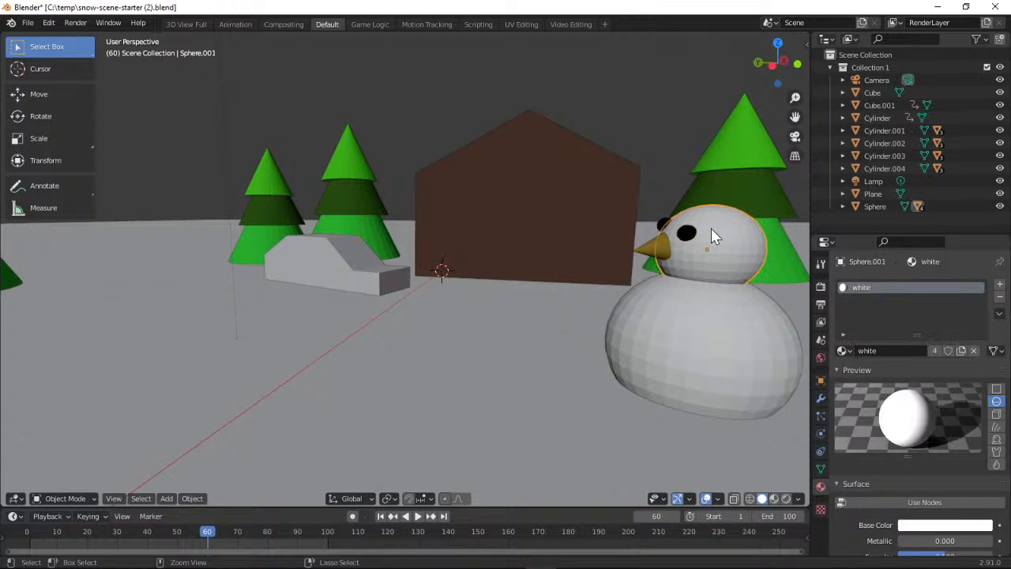
click(664, 225)
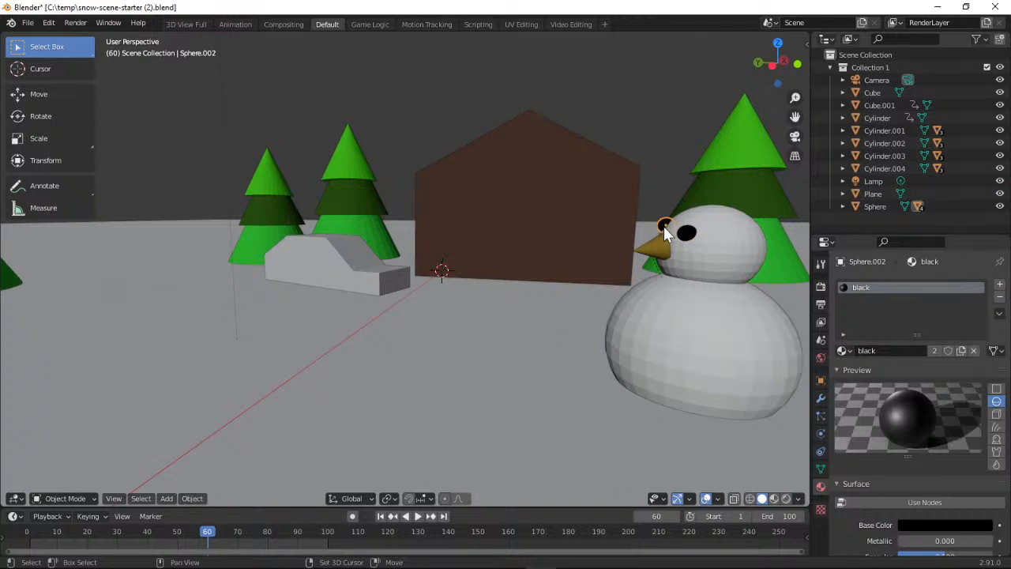
click(662, 250)
click(689, 250)
click(689, 250)
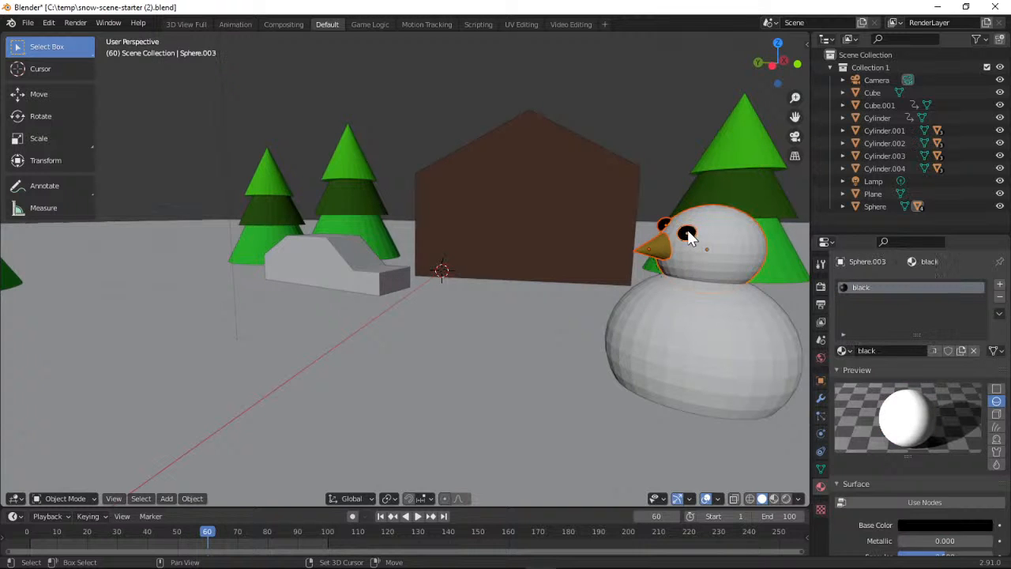
click(679, 317)
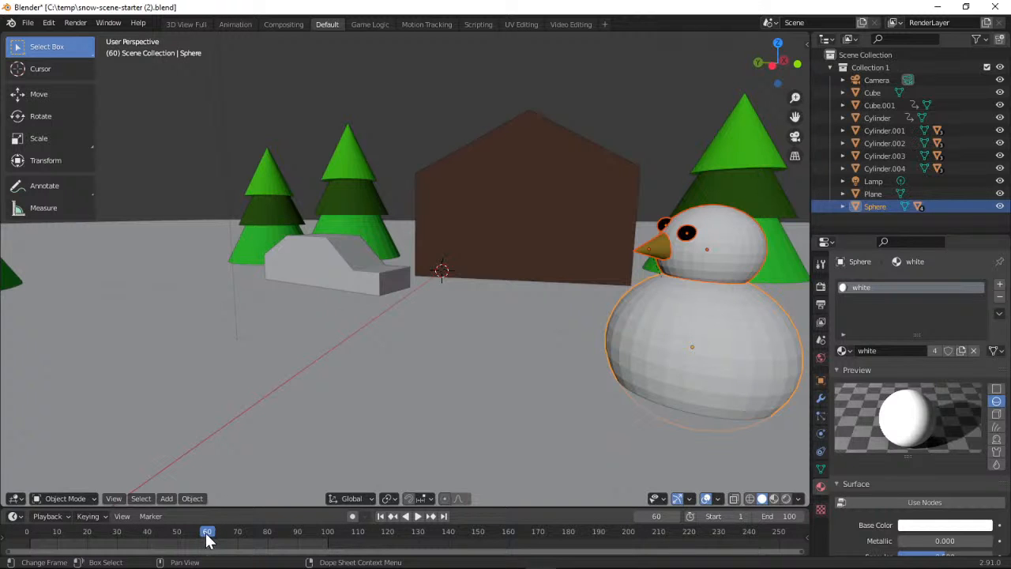
Move the timeline to frame 80 and insert a Location, Rotation & Scale keyframe for the selected snowman parts
key(space)
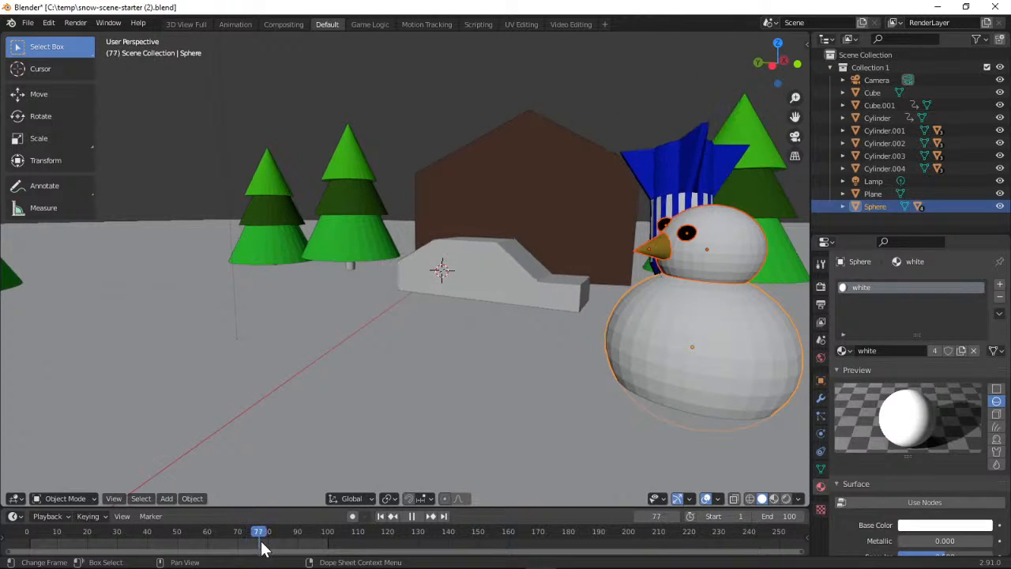
drag(303, 549, 269, 549)
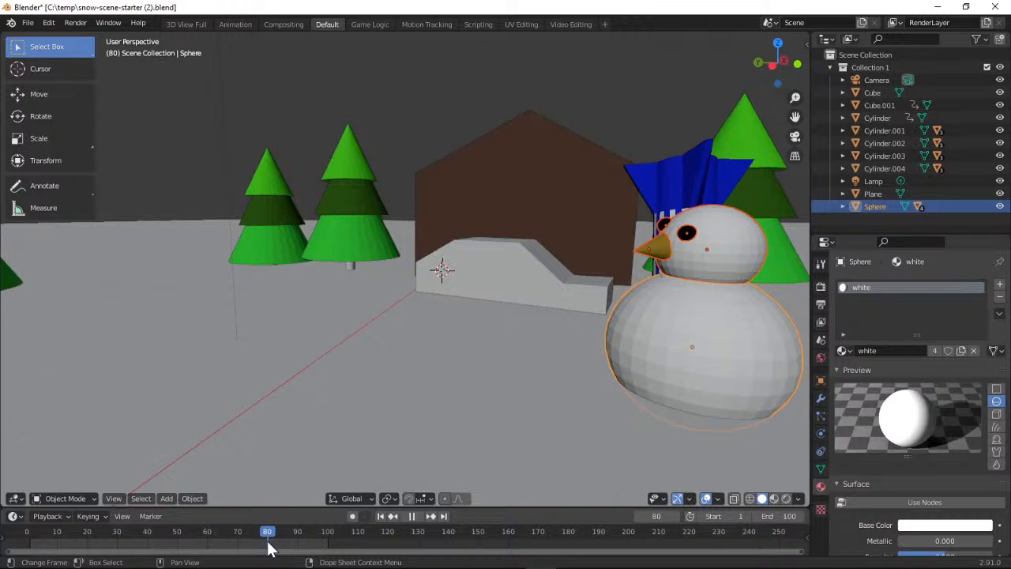
mouse_move(268, 549)
mouse_down()
mouse_move(241, 544)
mouse_move(266, 544)
mouse_up()
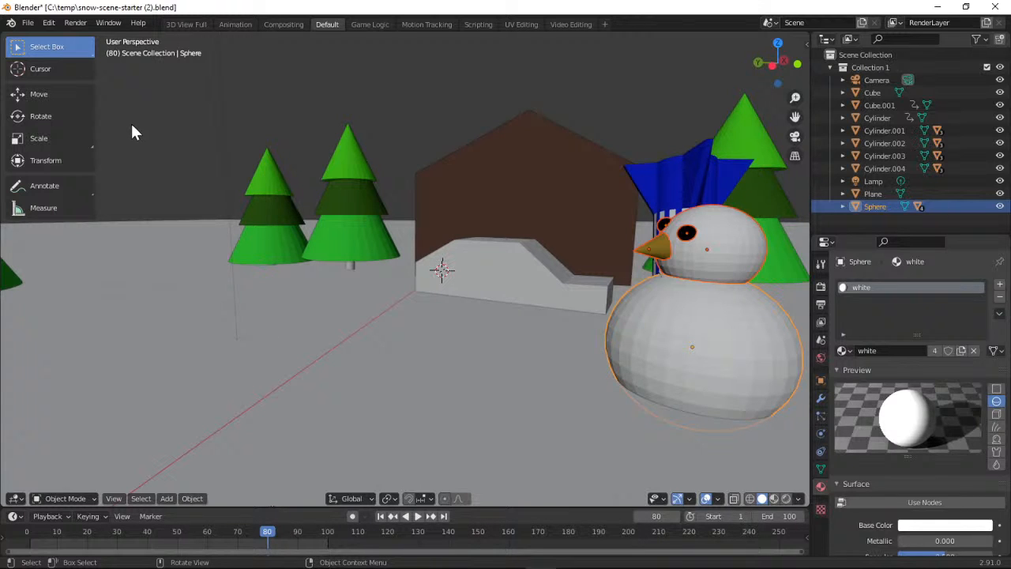
click(104, 514)
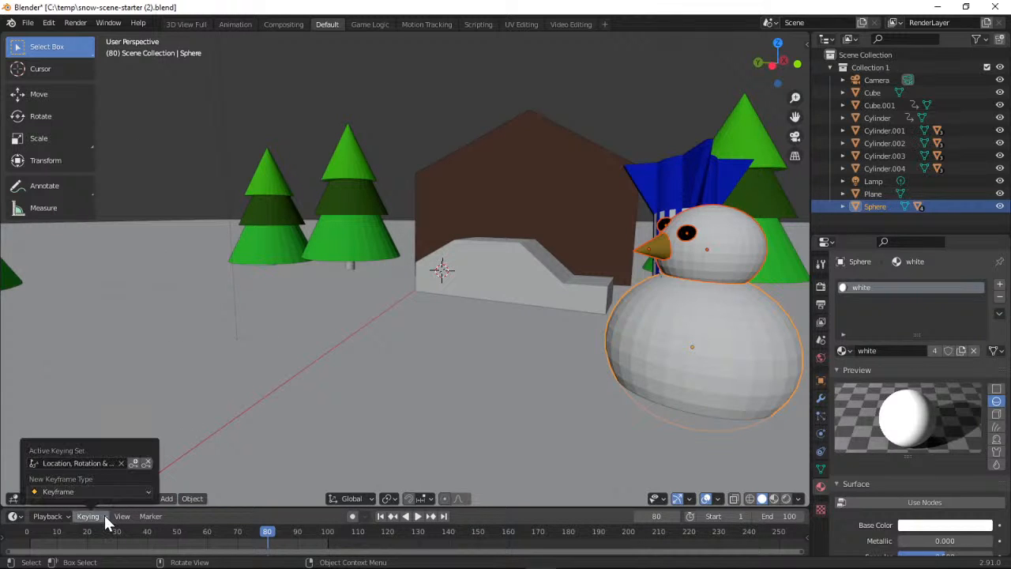
click(134, 463)
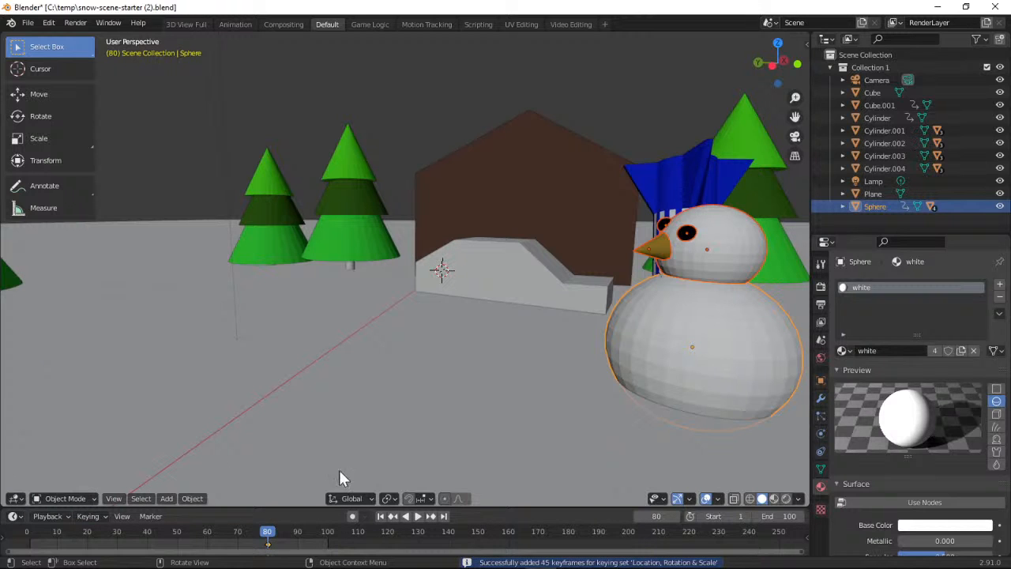
At frame 90, squash the snowman almost flat along the Z axis and insert a Location, Rotation & Scale keyframe
key(space)
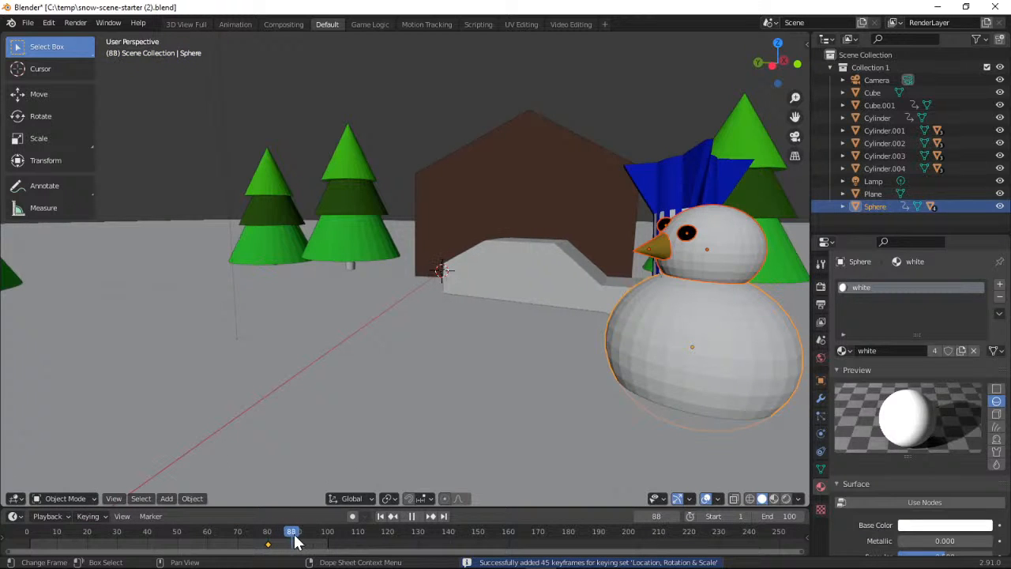
mouse_move(293, 537)
mouse_down()
mouse_move(302, 540)
mouse_move(267, 537)
mouse_move(310, 537)
mouse_move(266, 537)
mouse_move(300, 536)
mouse_up()
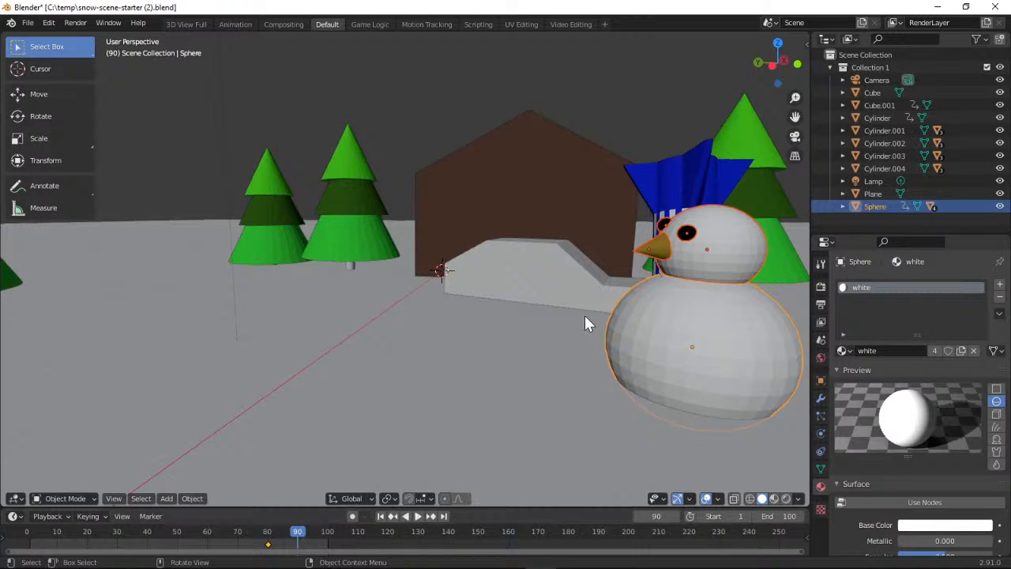
click(40, 139)
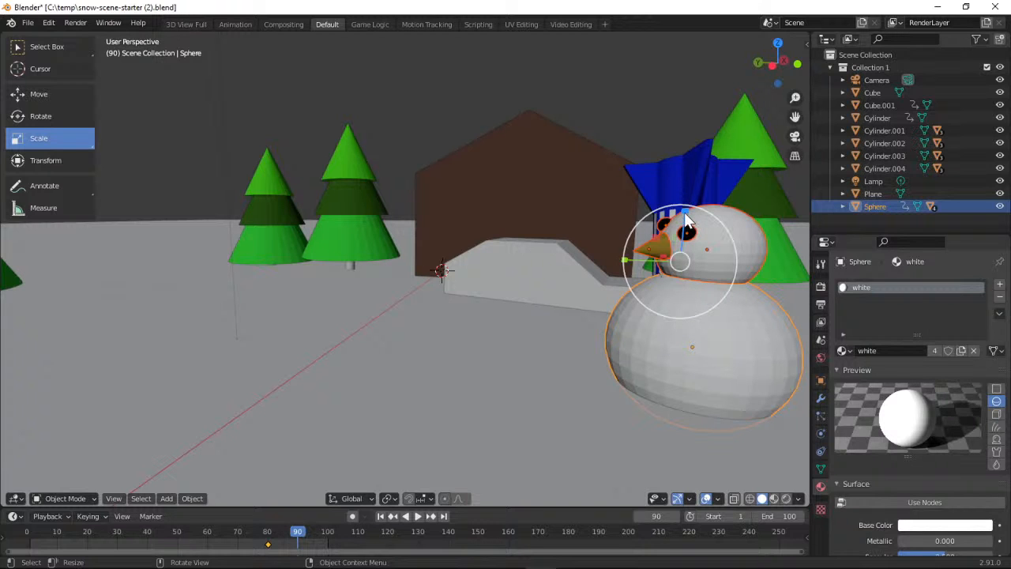
drag(684, 221, 699, 347)
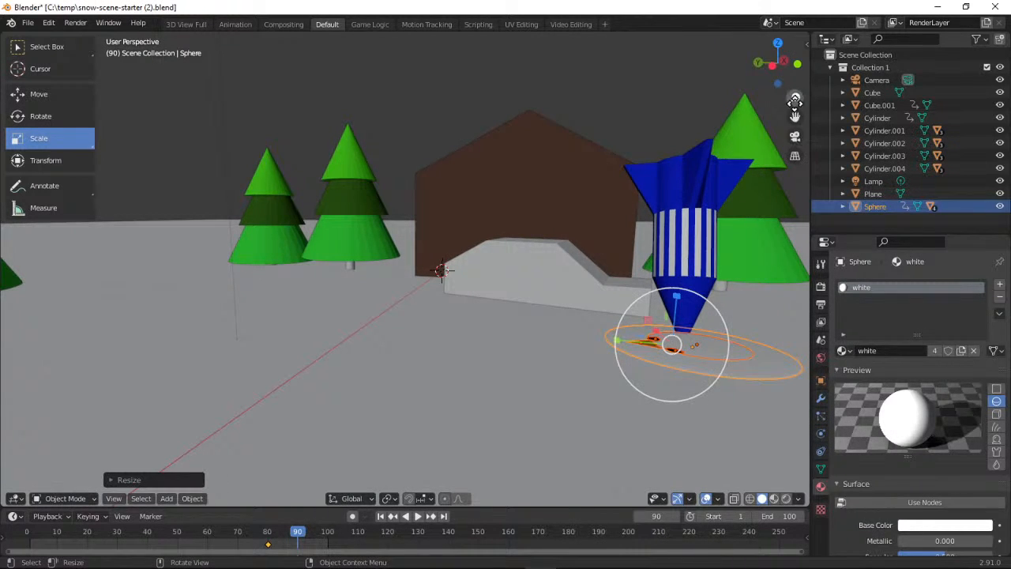
drag(781, 79, 620, 112)
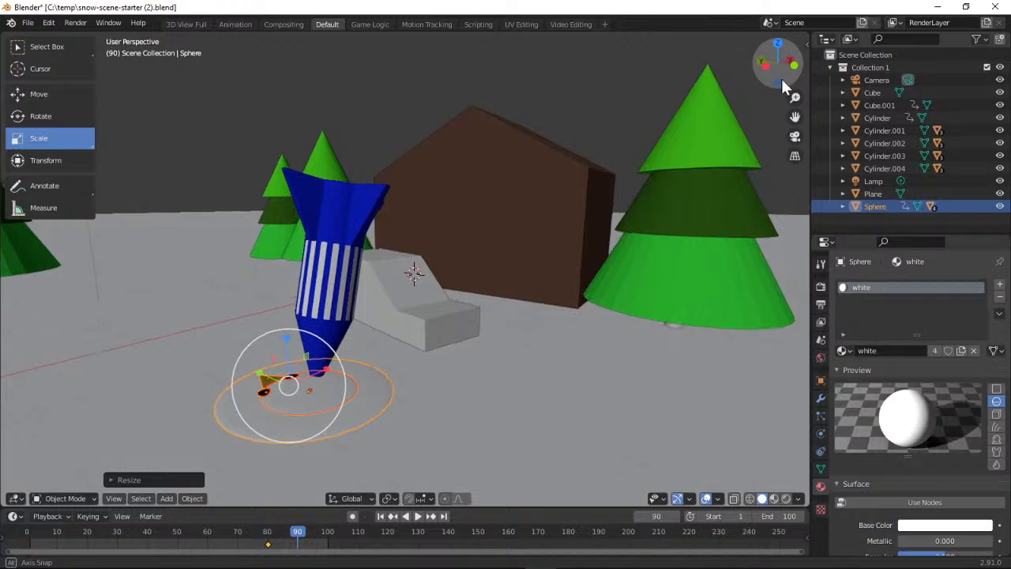
click(102, 513)
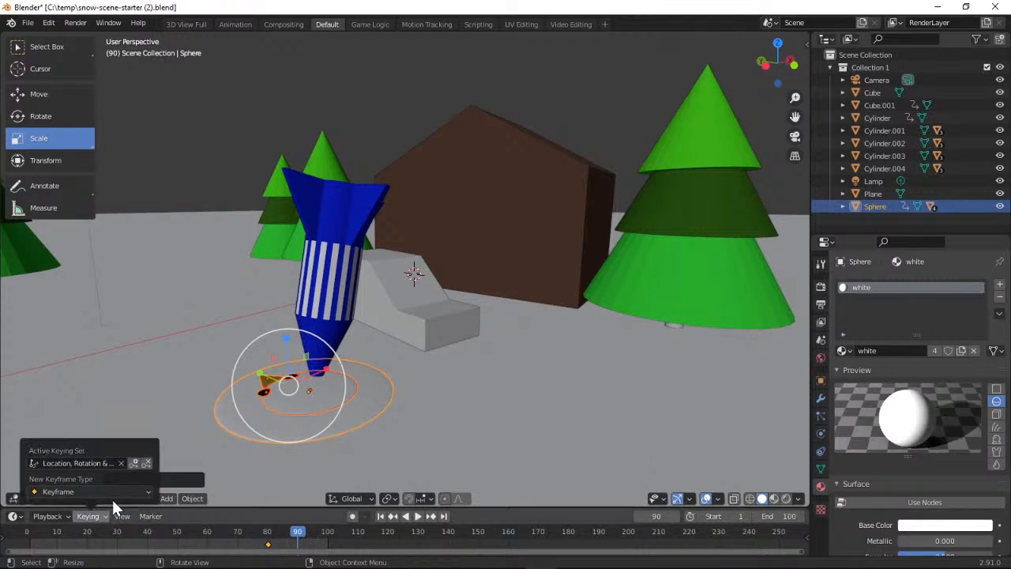
click(133, 462)
Set the timeline to frame 85, where the snowman is half squashed, and select only the rocket
click(297, 534)
mouse_move(297, 534)
mouse_down()
mouse_move(260, 537)
mouse_move(311, 543)
mouse_move(260, 542)
mouse_move(327, 544)
mouse_move(251, 542)
mouse_move(300, 542)
mouse_move(288, 544)
mouse_up()
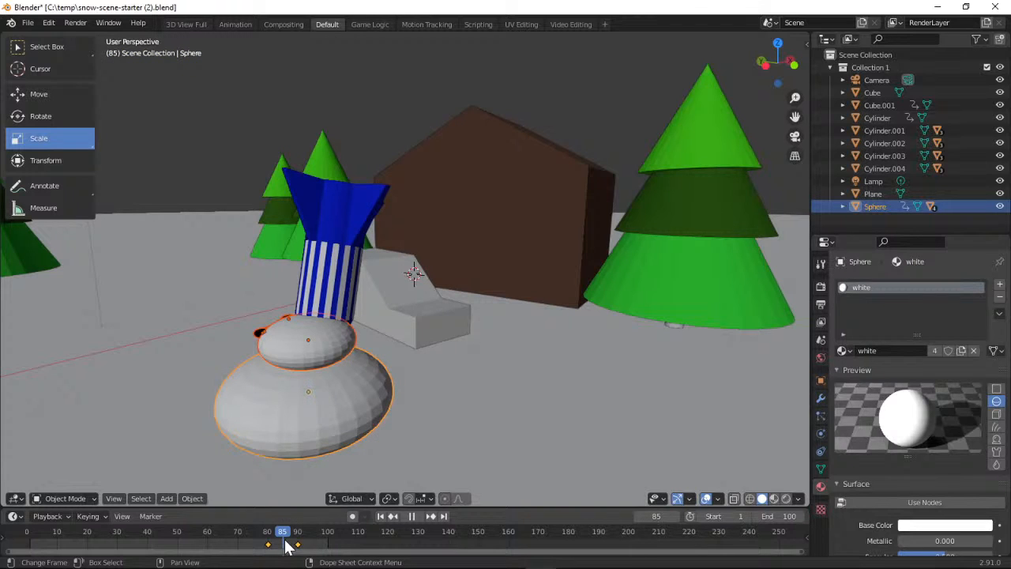
drag(288, 545, 288, 545)
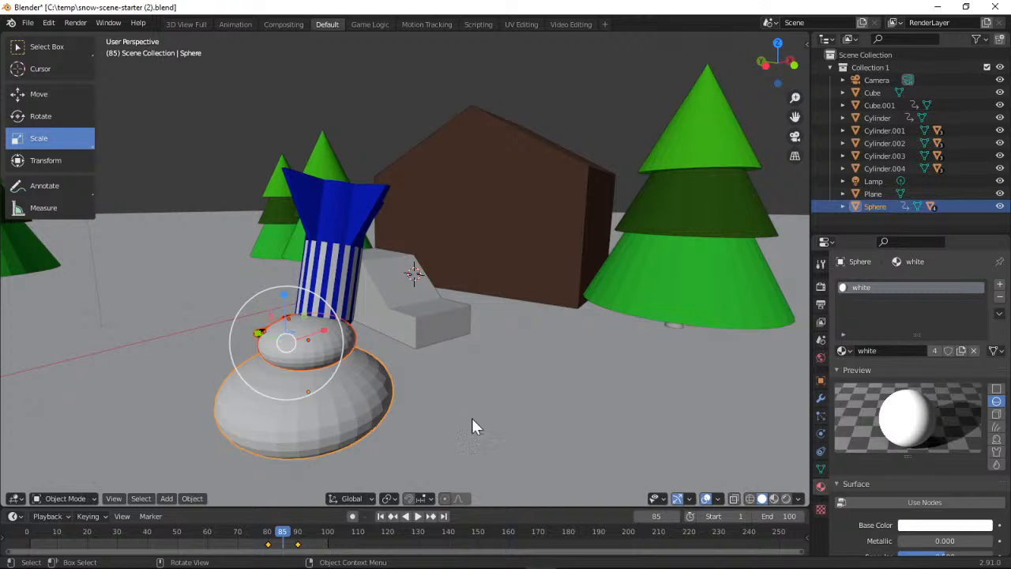
mouse_move(285, 537)
mouse_down()
mouse_move(252, 537)
mouse_move(319, 545)
mouse_move(270, 545)
mouse_move(296, 545)
mouse_move(283, 543)
mouse_up()
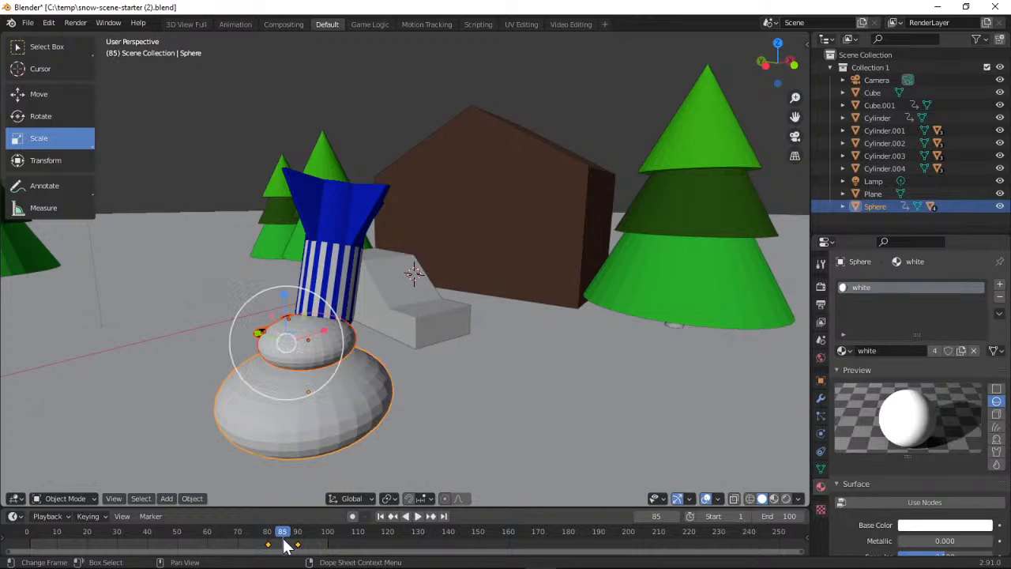
click(48, 51)
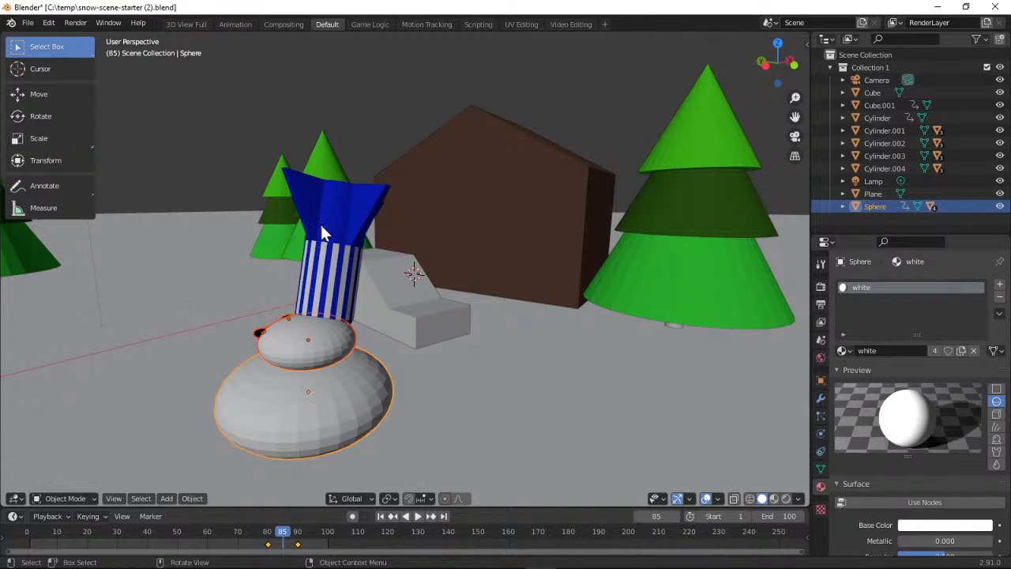
click(322, 224)
mouse_move(285, 543)
mouse_down()
mouse_move(300, 542)
mouse_move(239, 541)
mouse_move(302, 540)
mouse_move(286, 540)
mouse_up()
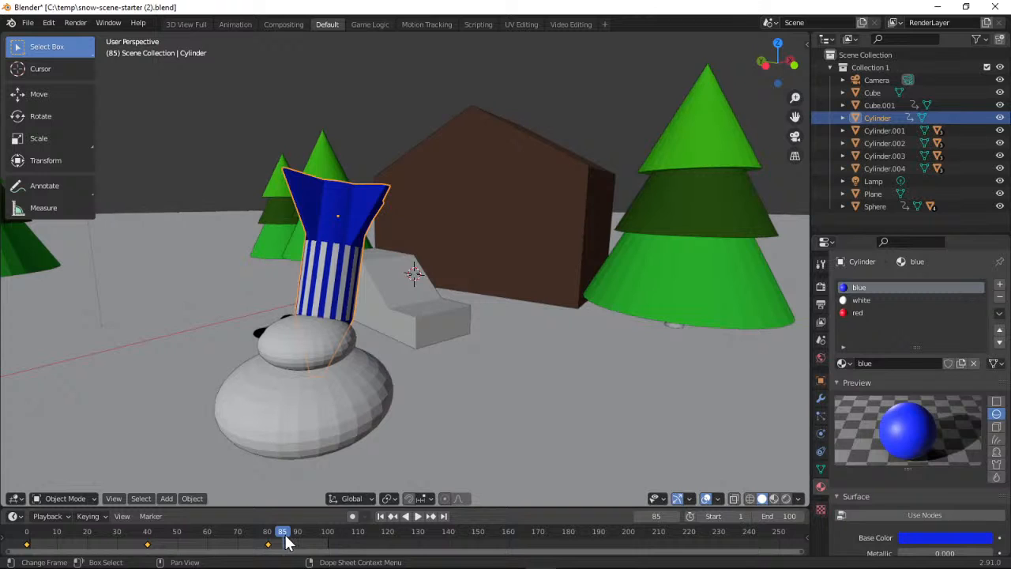
click(105, 518)
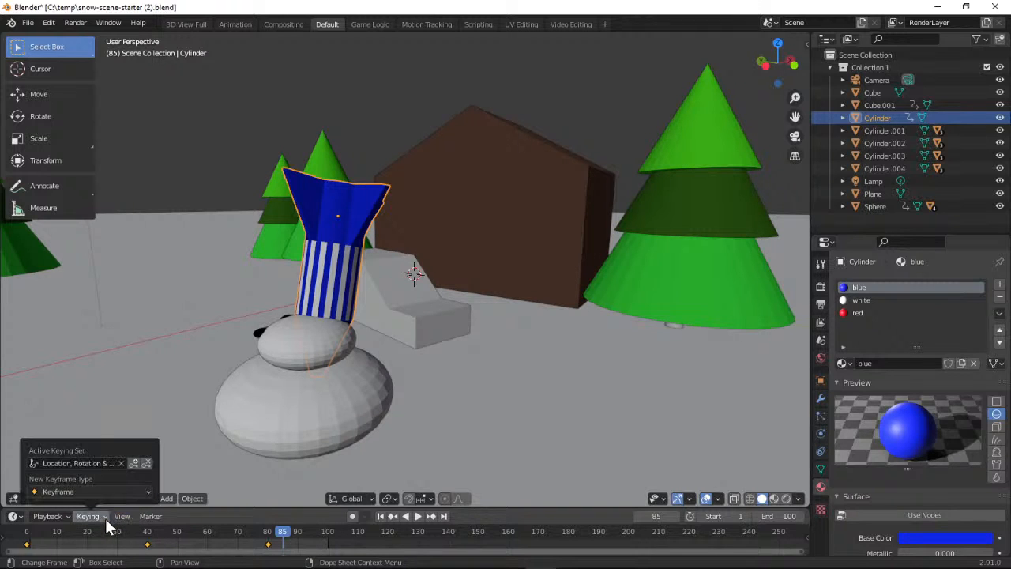
click(133, 464)
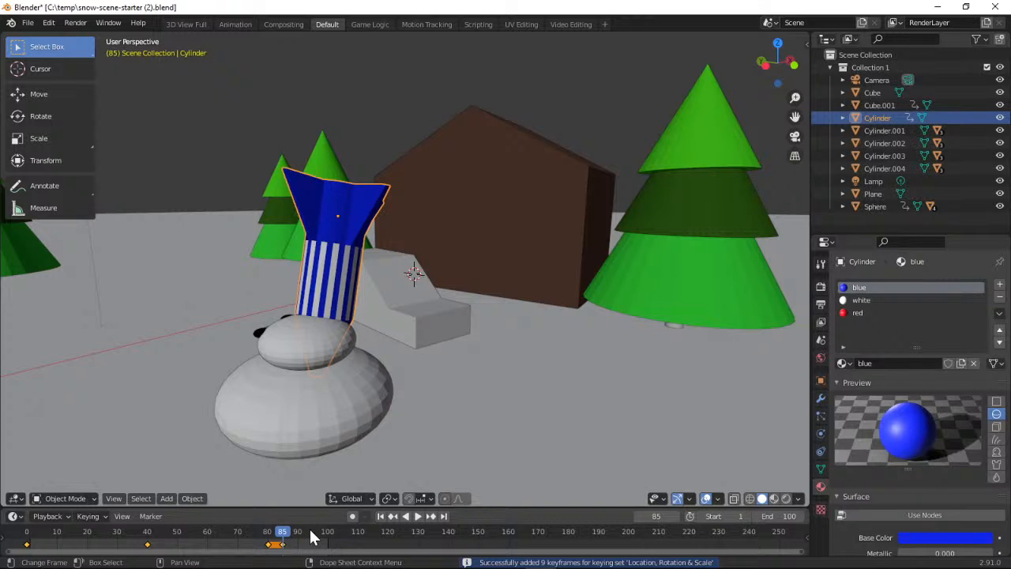
click(49, 23)
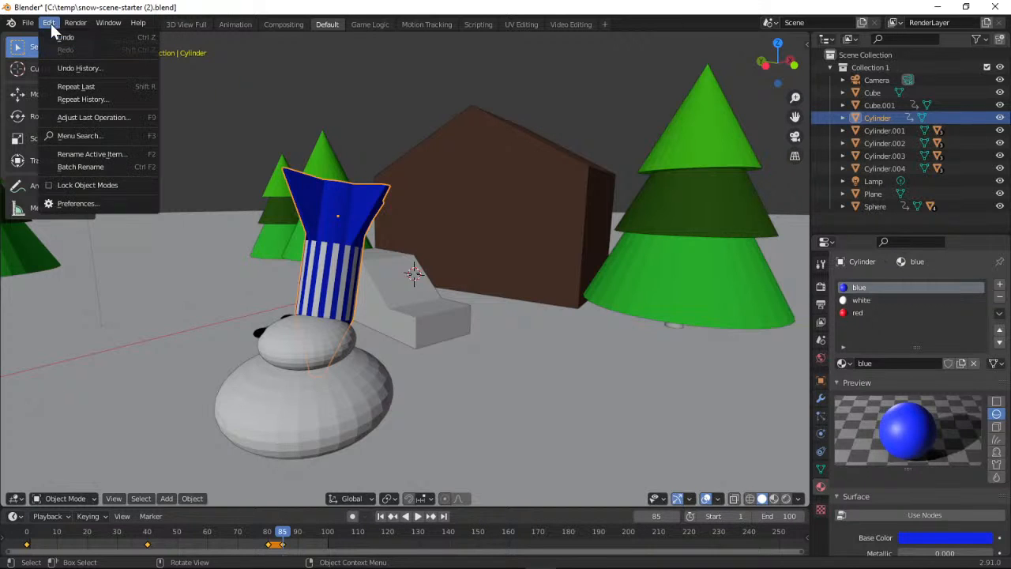
click(54, 34)
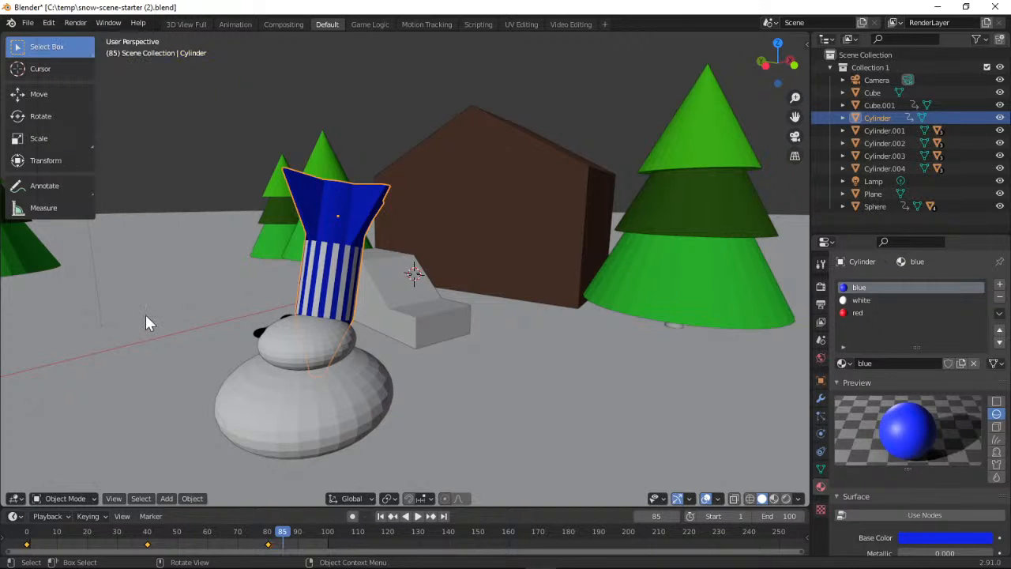
Insert a Location, Rotation & Scale keyframe for the rocket at frame 85
click(102, 514)
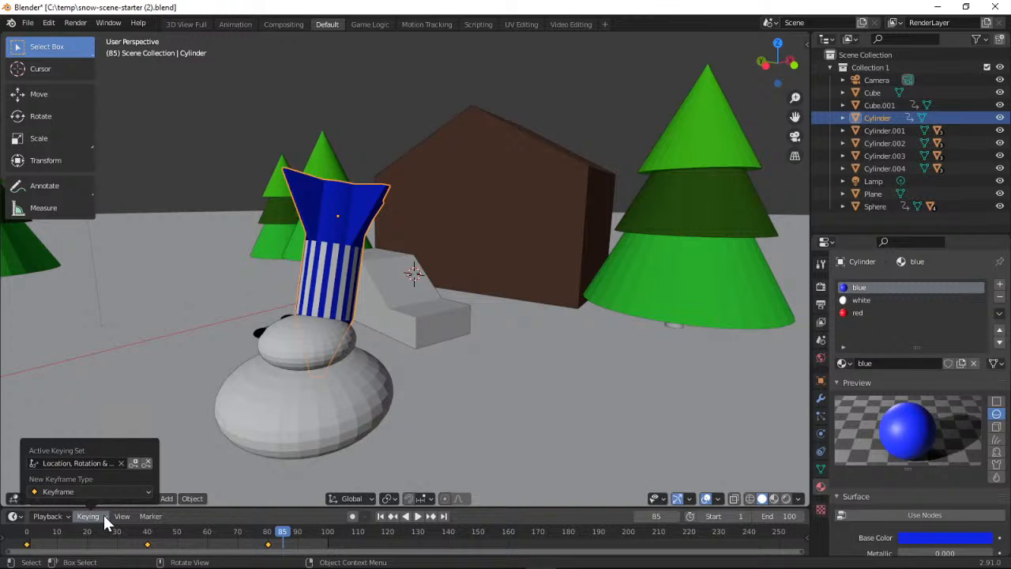
click(133, 464)
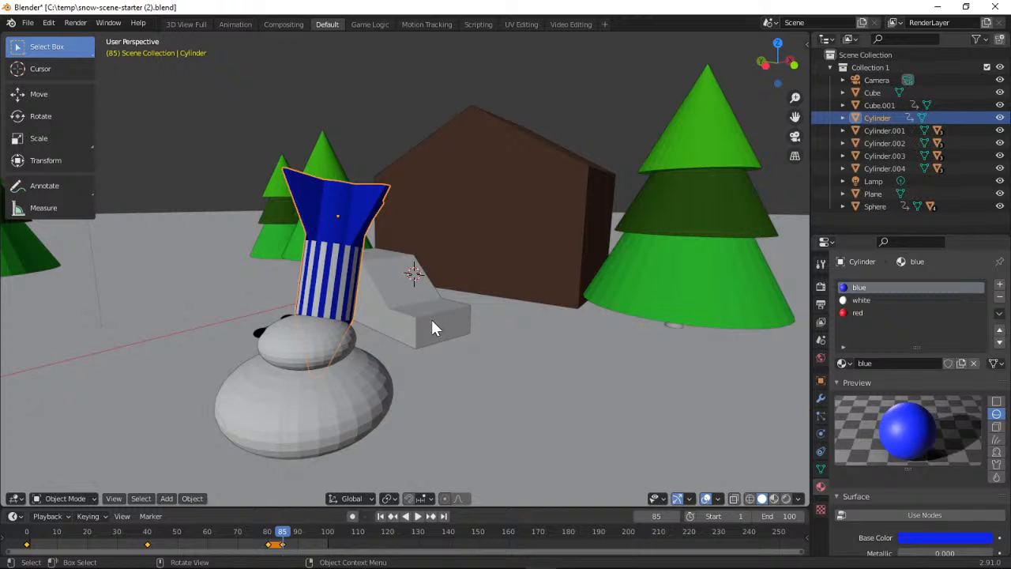
Try to tip the rocket over at frame 85 by rotating it about the X axis until it lies roughly horizontal
click(50, 119)
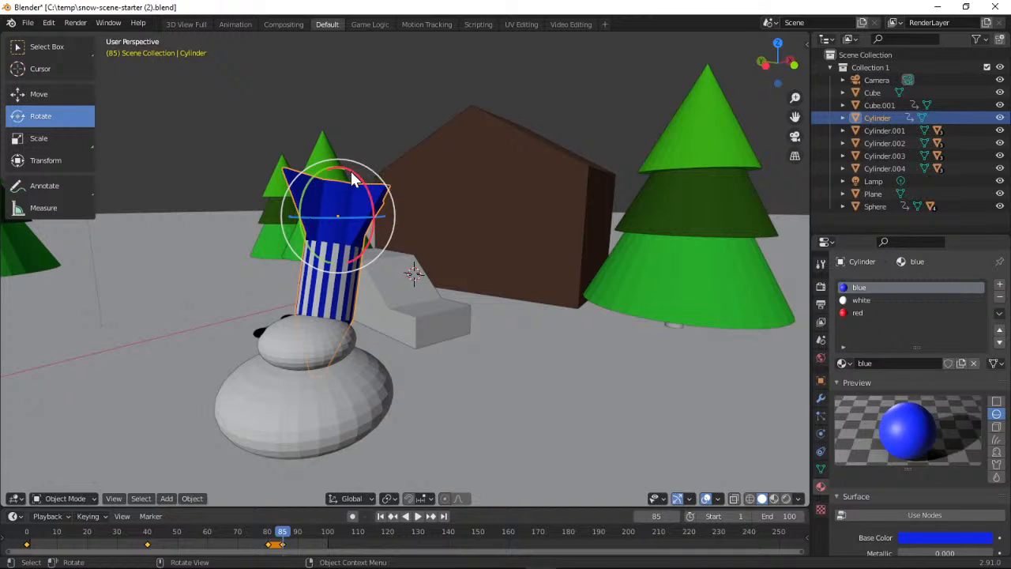
drag(352, 177, 368, 184)
drag(365, 181, 353, 243)
Try to move the tipped rocket down to the ground beside the snowman, checking its position from several angles
click(70, 97)
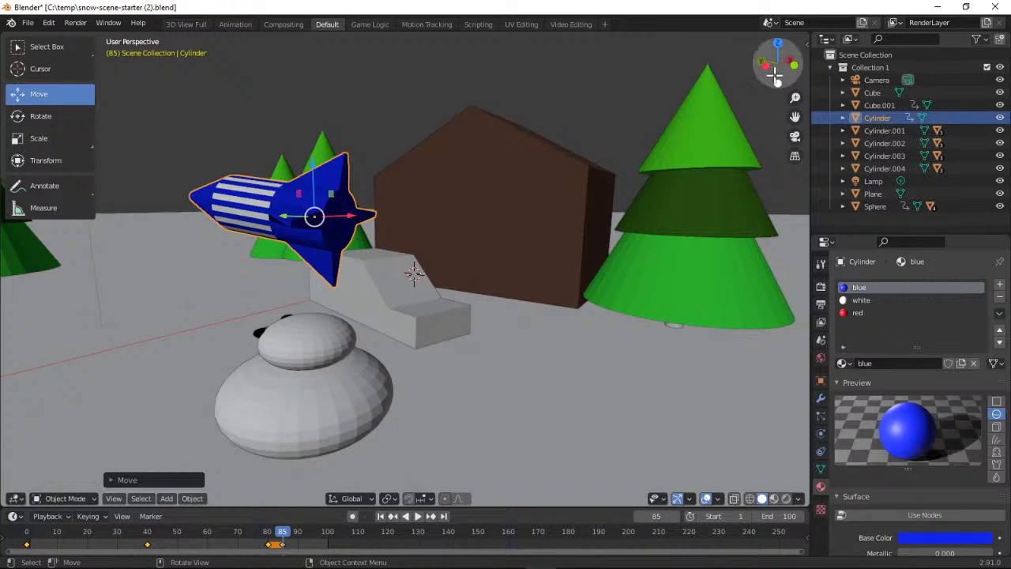
mouse_move(774, 75)
mouse_down()
mouse_move(797, 79)
mouse_move(772, 76)
mouse_up()
drag(195, 142, 264, 320)
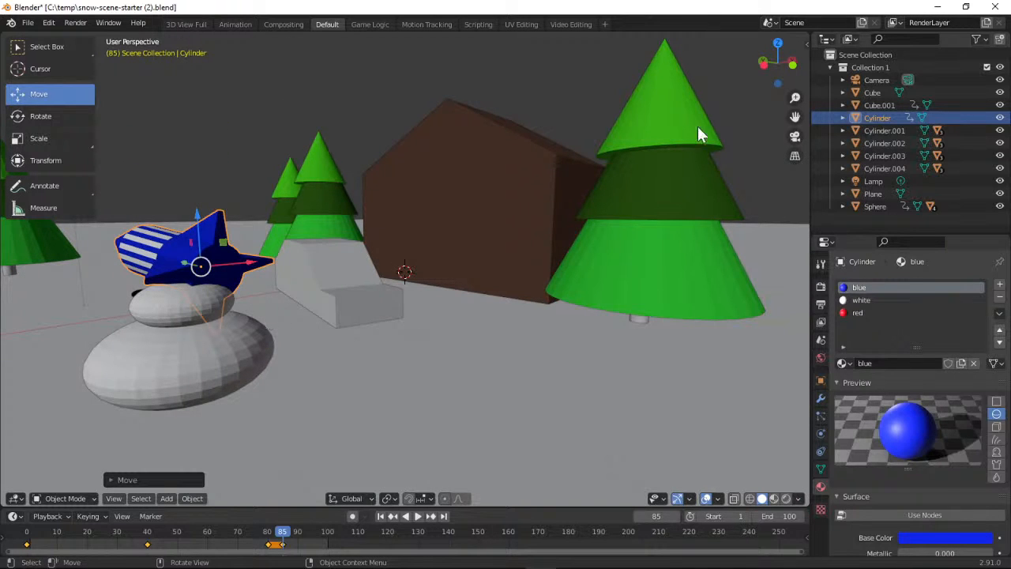
drag(766, 82, 788, 78)
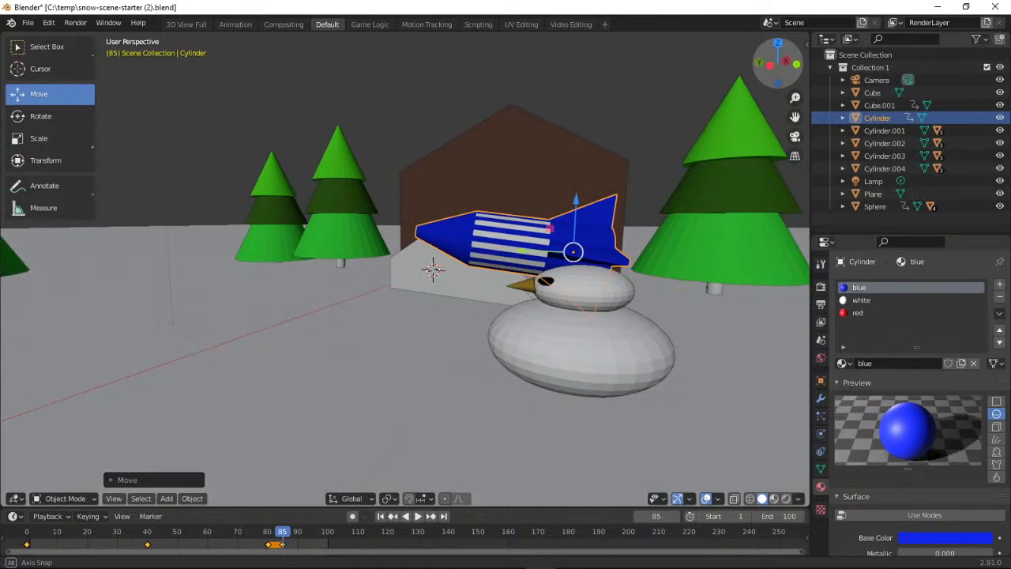
drag(530, 249, 710, 79)
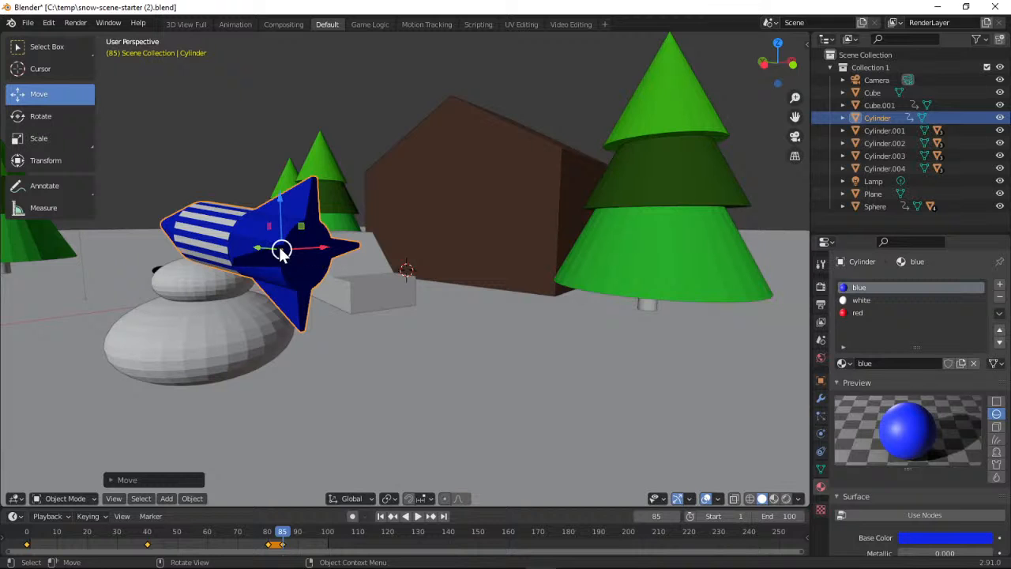
drag(754, 73, 759, 81)
drag(529, 216, 673, 242)
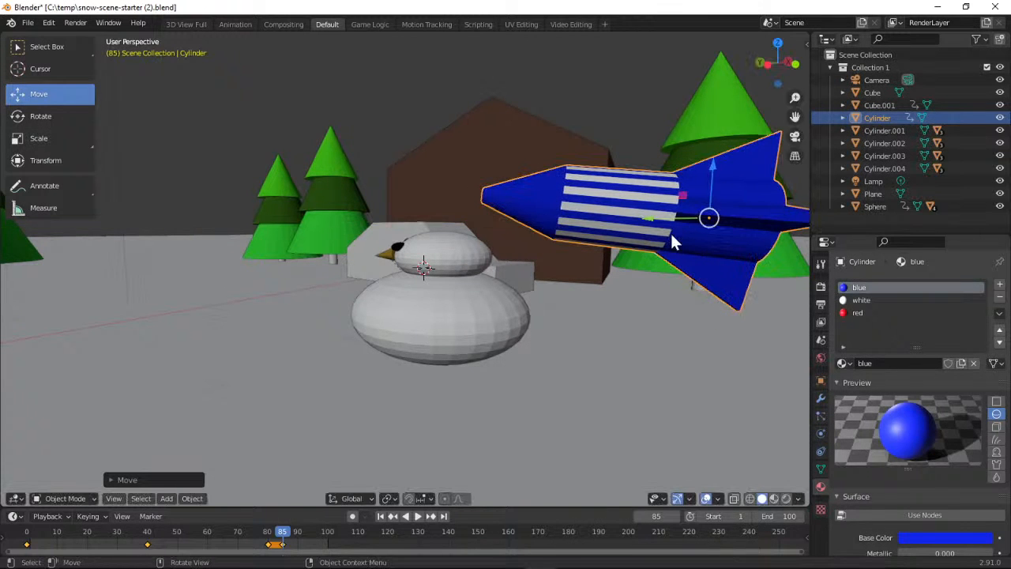
drag(778, 82, 759, 90)
drag(363, 327, 371, 452)
drag(782, 82, 800, 63)
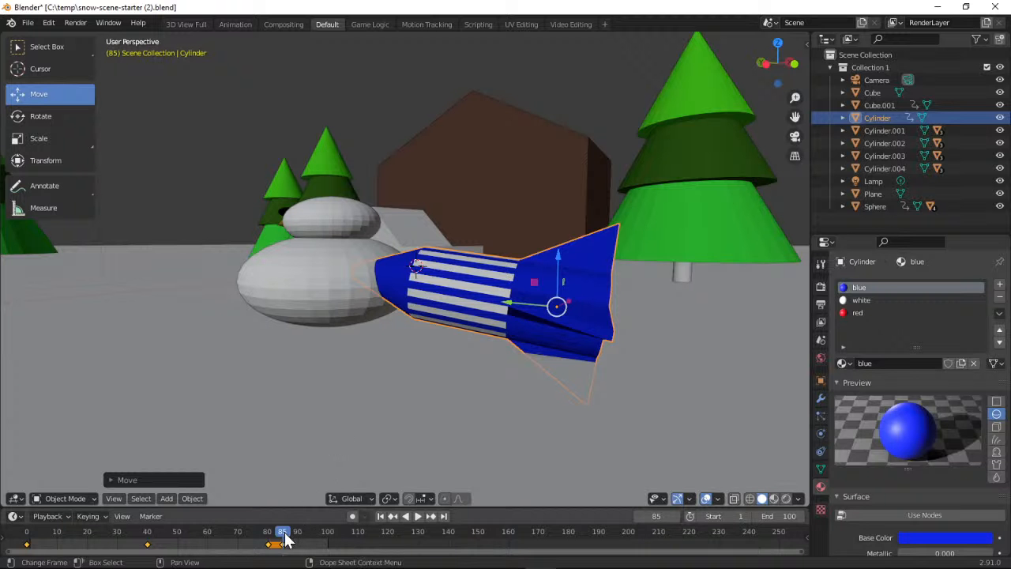
Set the timeline to frame 90 and move the upright rocket sideways off the flattened snowman
key(space)
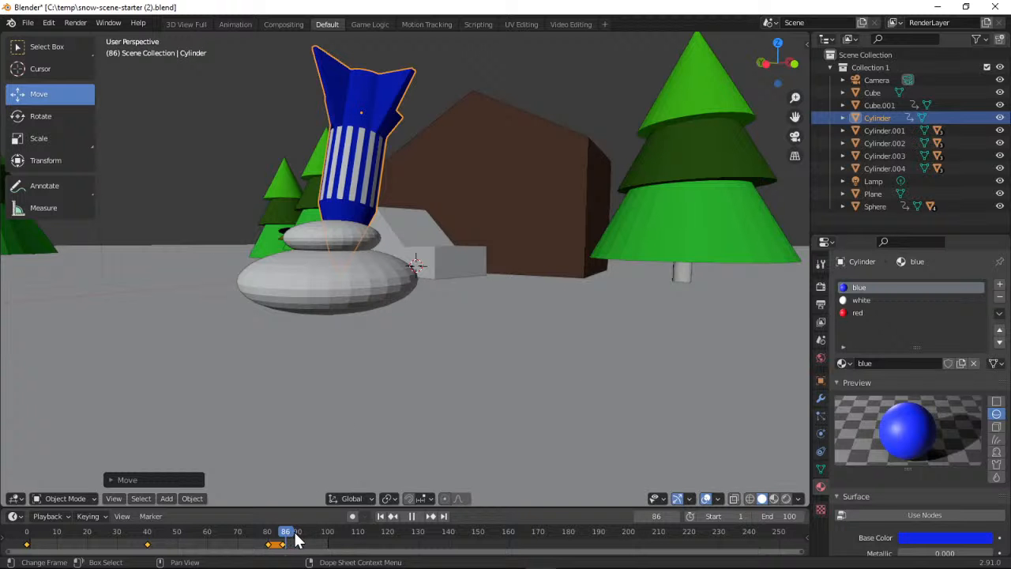
mouse_move(296, 539)
mouse_down()
mouse_move(255, 539)
mouse_move(299, 539)
mouse_up()
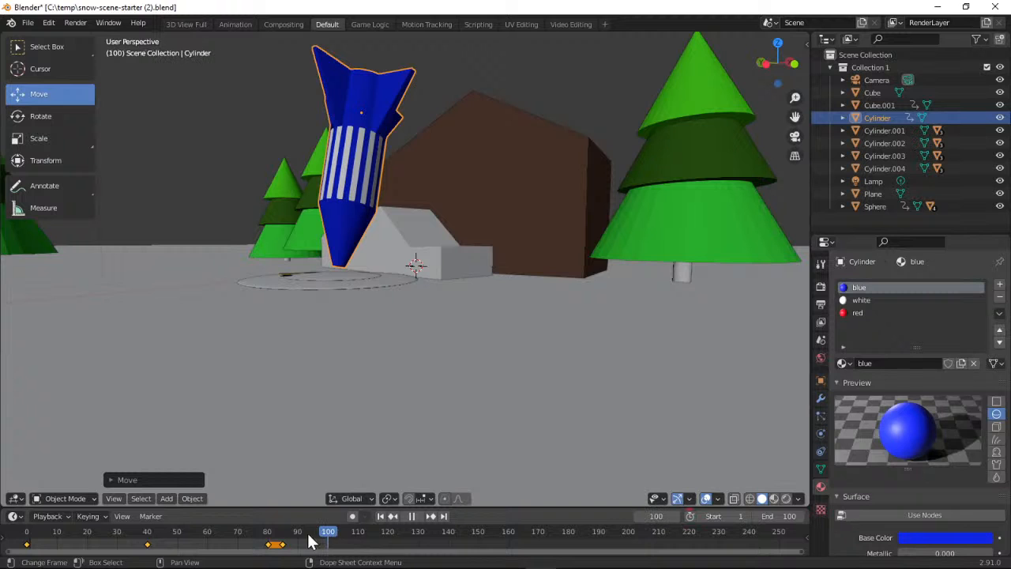
mouse_move(285, 541)
mouse_down()
mouse_move(300, 540)
mouse_move(276, 539)
mouse_move(300, 539)
mouse_up()
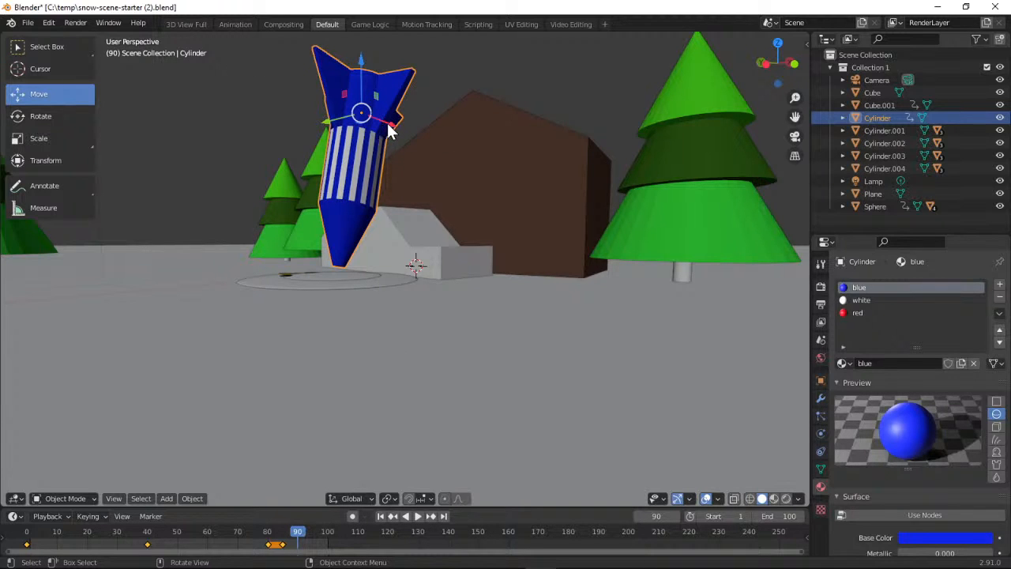
mouse_move(387, 130)
mouse_down()
mouse_move(407, 126)
mouse_move(423, 138)
mouse_move(403, 128)
mouse_move(376, 139)
mouse_up()
click(42, 23)
click(55, 38)
drag(335, 129, 439, 150)
Rotate the rocket about the X axis until it lies roughly horizontal, and lower it along Z to ground level
click(76, 116)
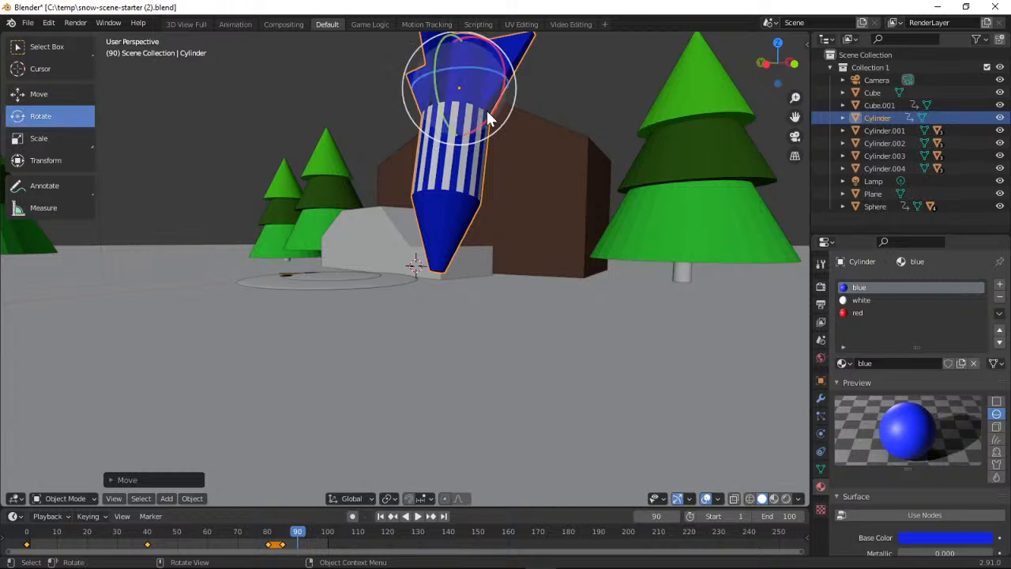
drag(505, 76, 683, 237)
click(89, 95)
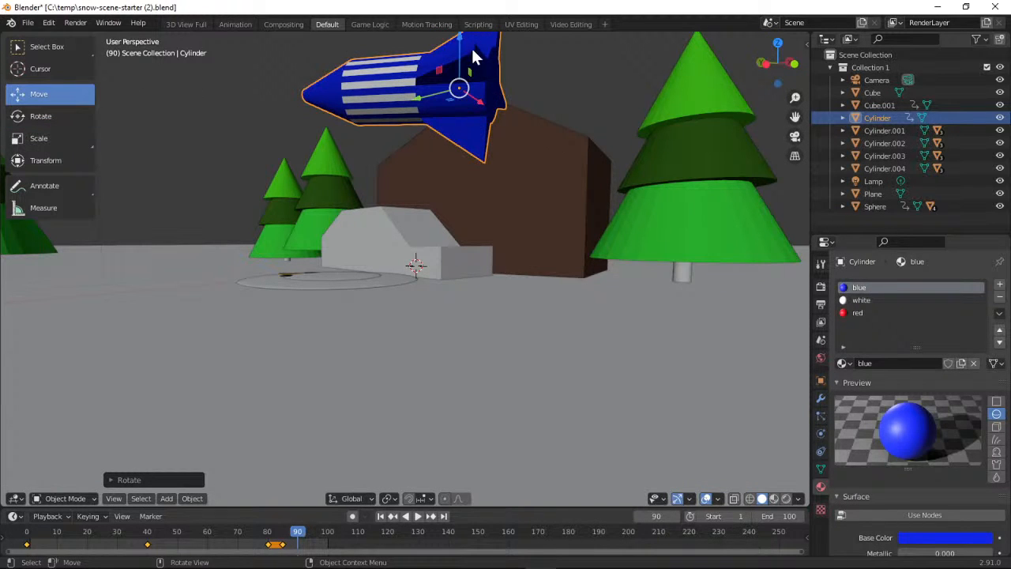
drag(461, 40, 467, 224)
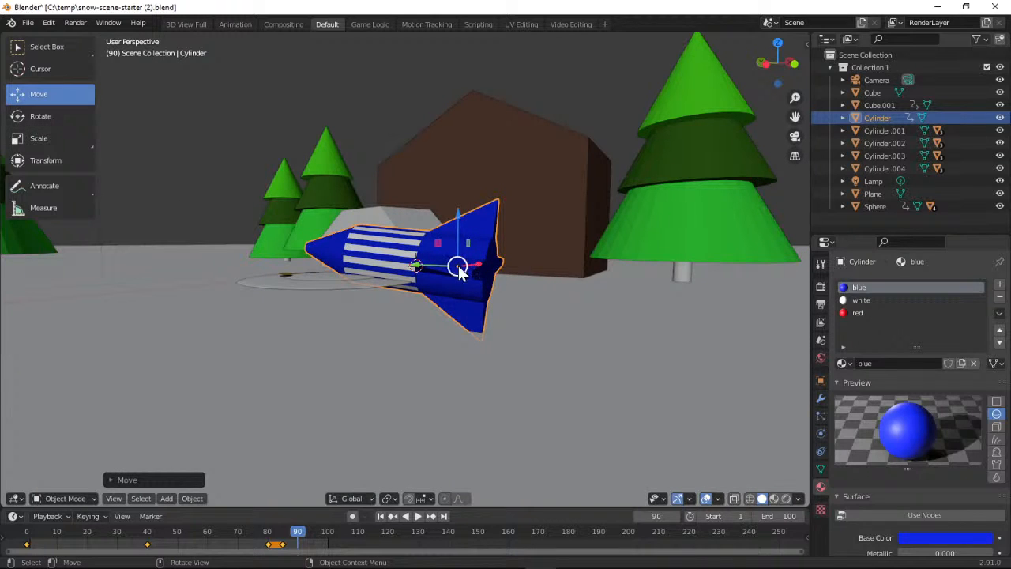
Shift the tipped rocket further away from the flattened snowman and insert a Location, Rotation & Scale keyframe at frame 90
drag(439, 271, 542, 282)
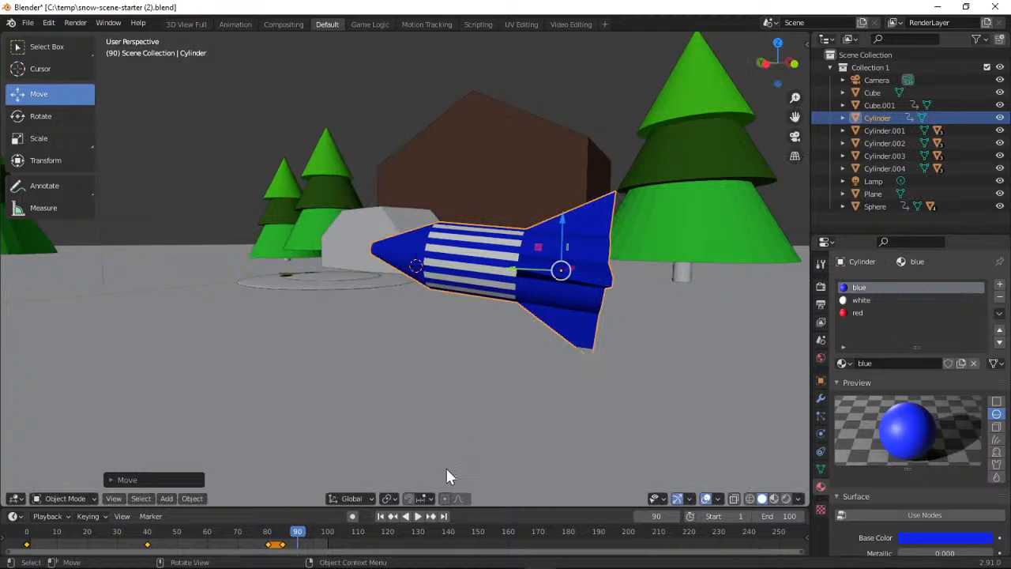
click(101, 515)
click(134, 464)
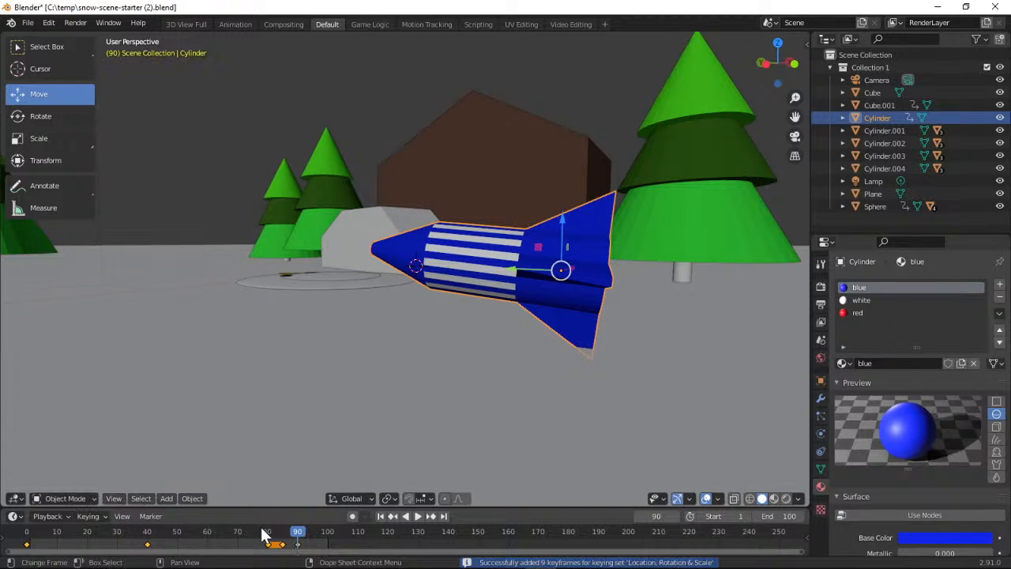
Return the timeline to frame 0 and play the animation through the camera view
drag(298, 535, 23, 530)
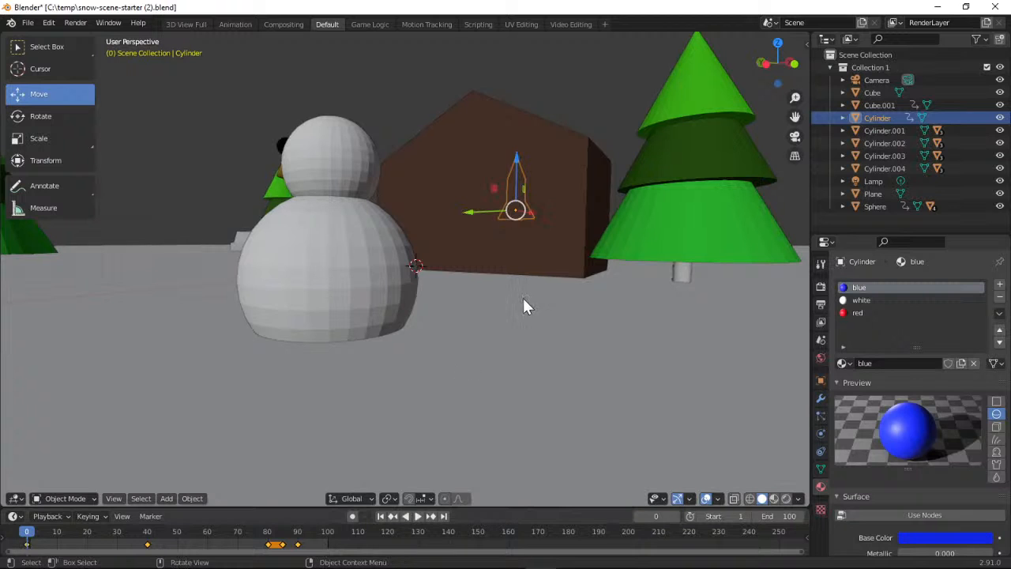
drag(775, 63, 795, 128)
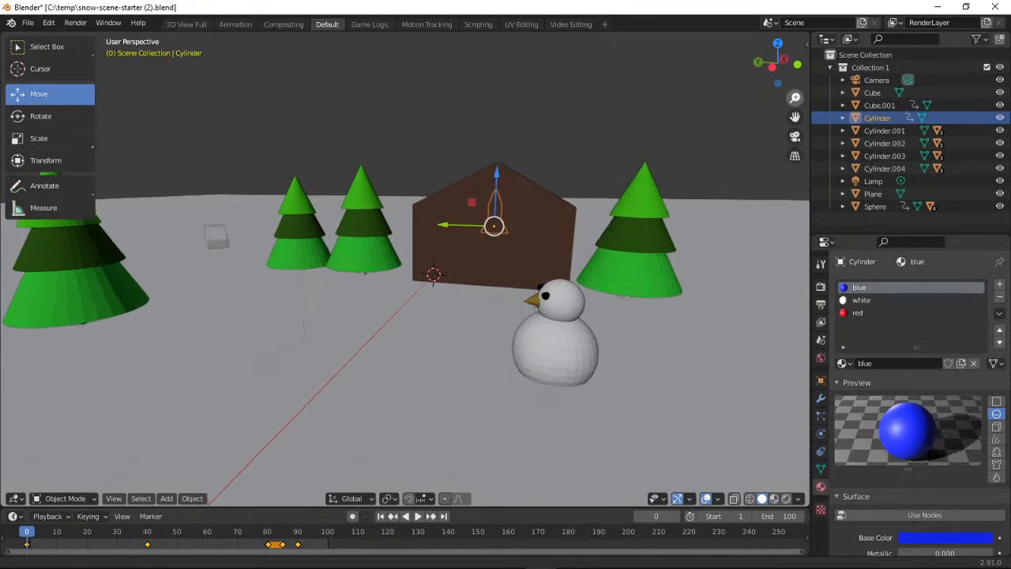
click(794, 136)
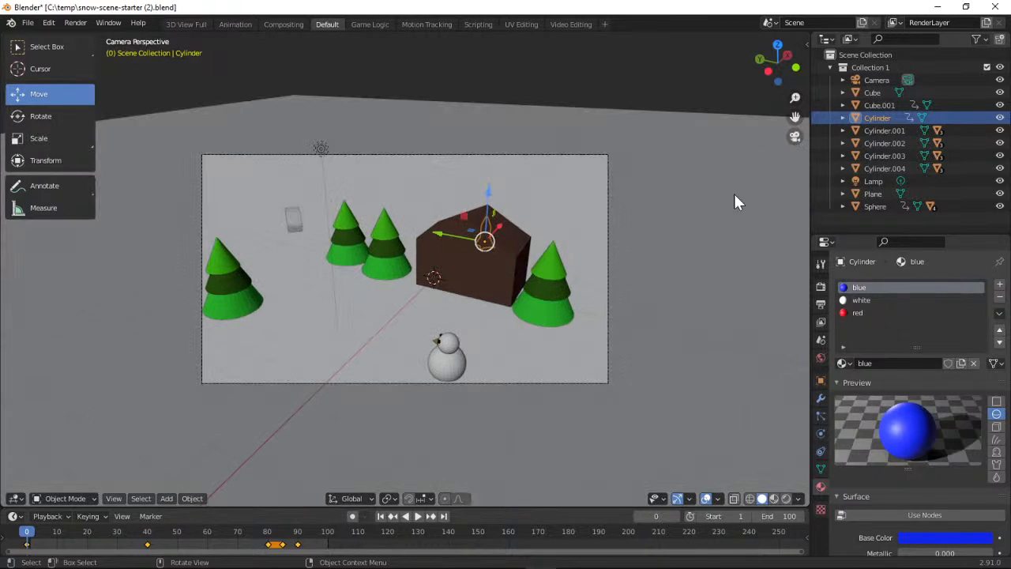
click(418, 516)
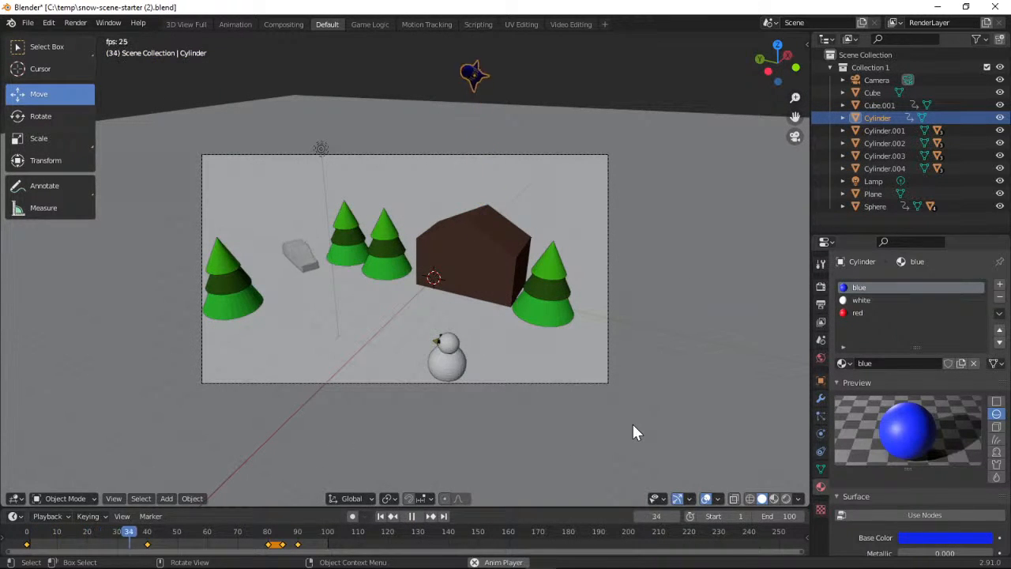
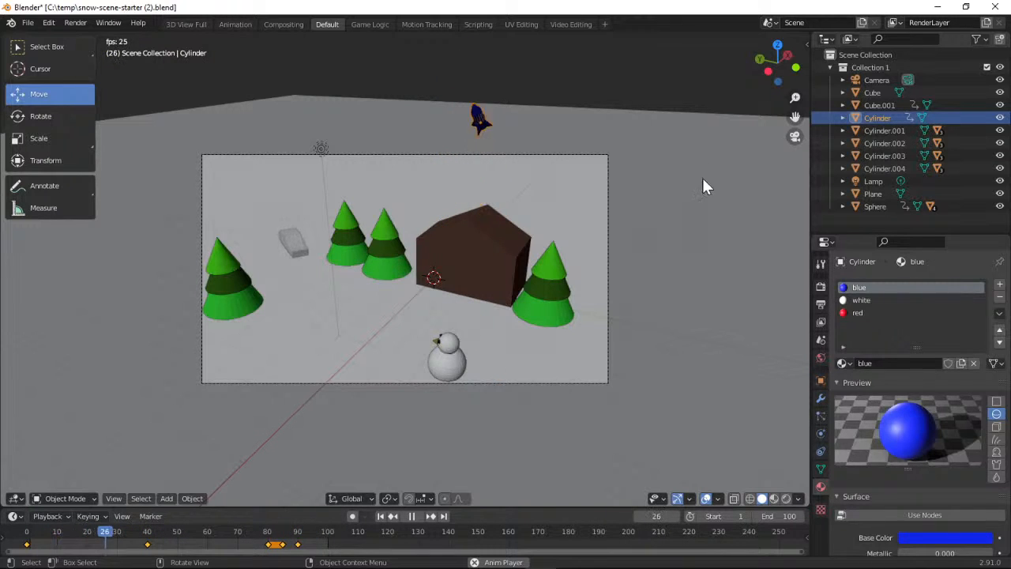
Stop the camera-view playback and replay the animation from an orbited view of the scene outside the camera
click(412, 516)
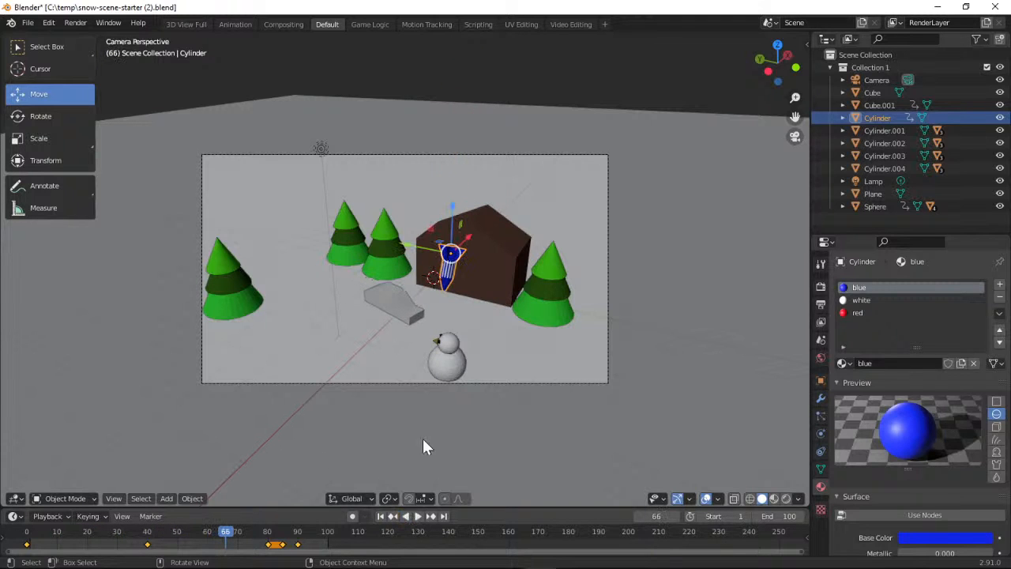
click(794, 141)
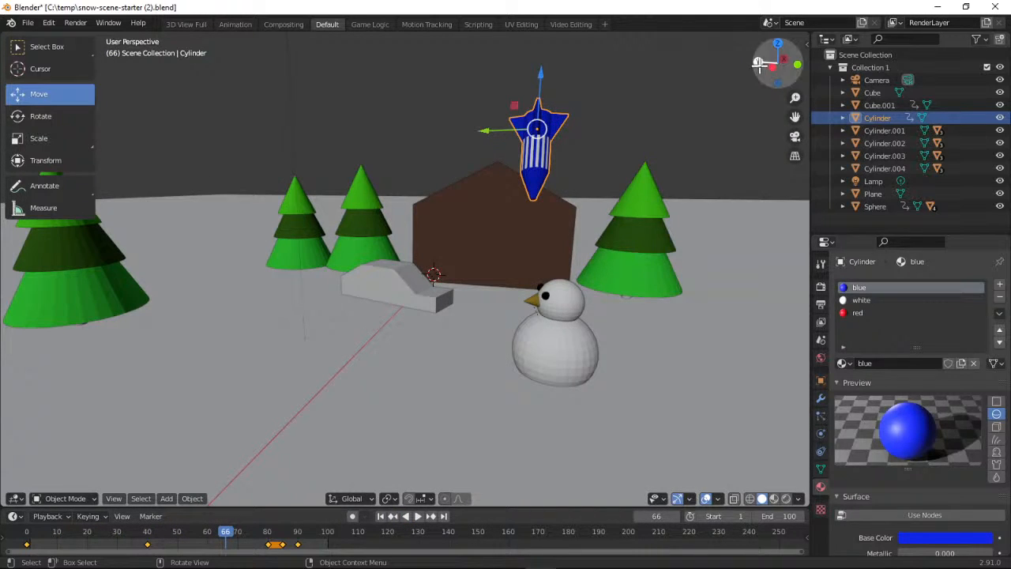
drag(758, 66, 856, 96)
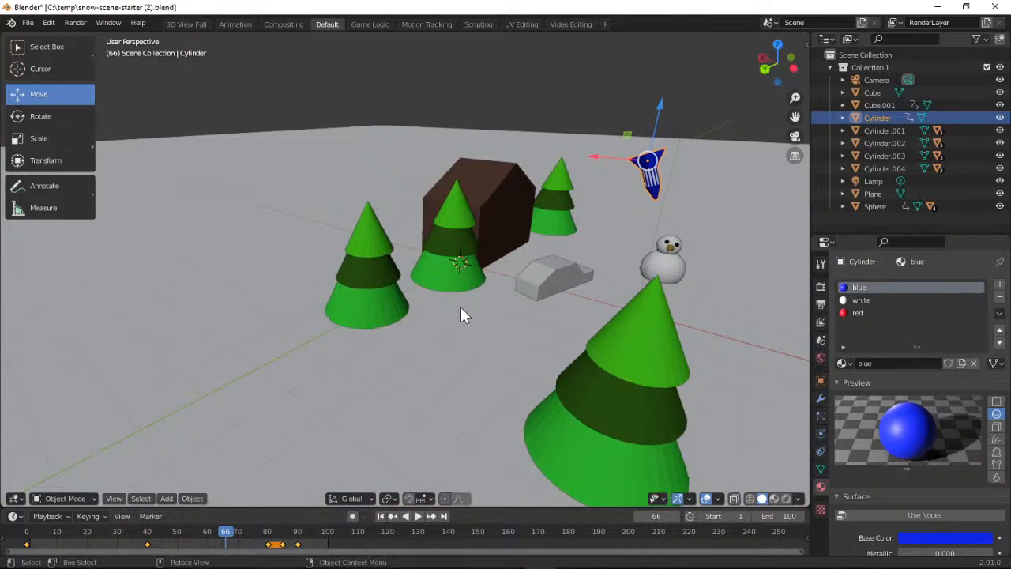
key(space)
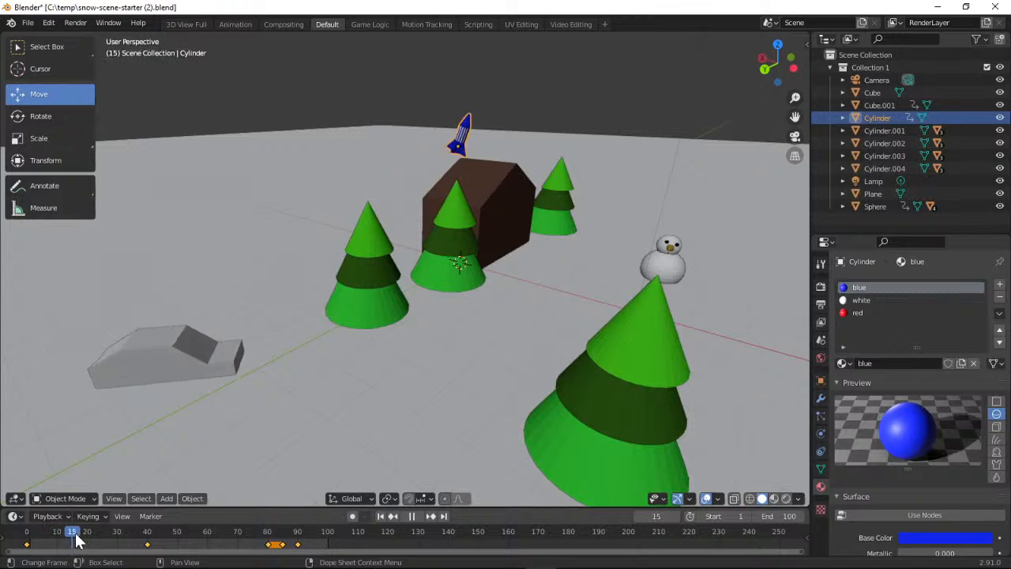
Move the timeline from frame 0 to frame 40 and view the car beside the trees from a higher angle
click(24, 540)
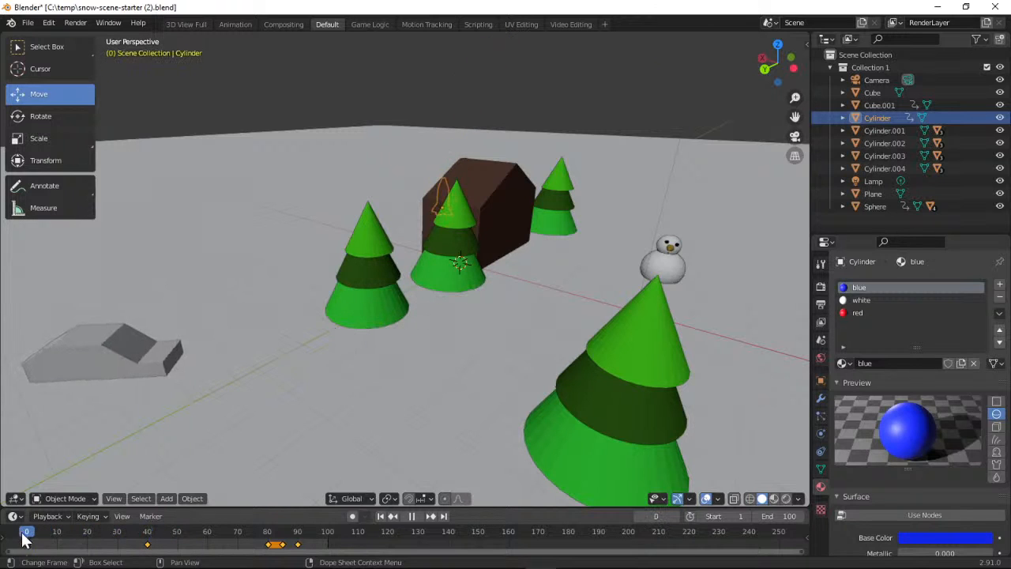
drag(22, 533, 148, 542)
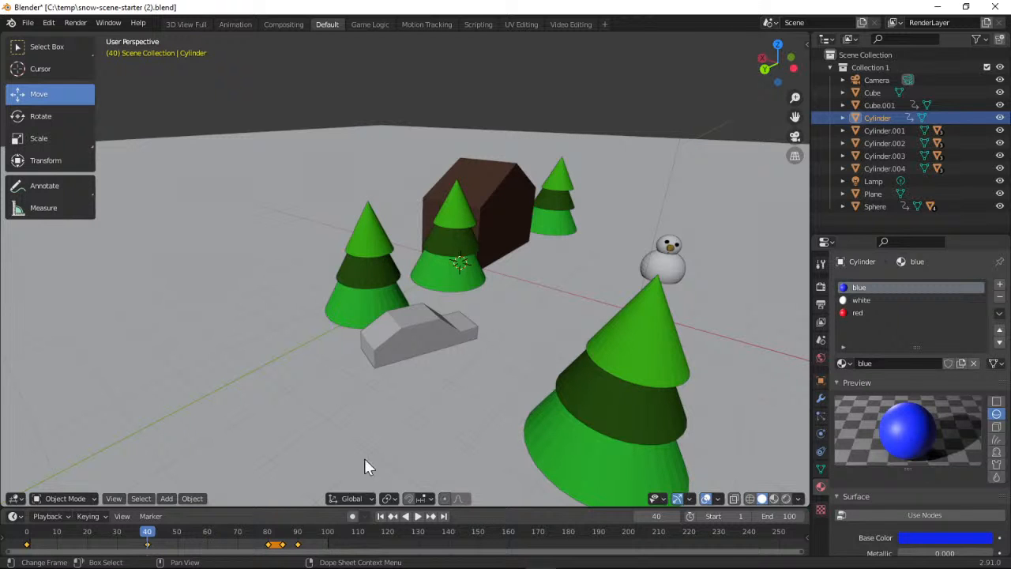
drag(764, 82, 713, 55)
middle_drag(473, 276, 560, 240)
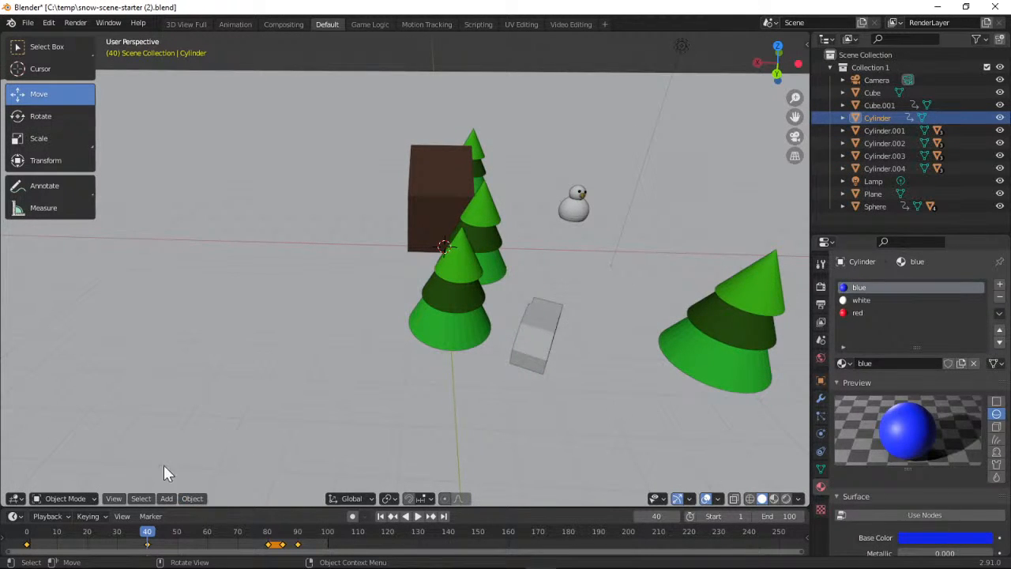
Delete the rocket's Location, Rotation & Scale keyframe at frame 40 and select the car
click(104, 517)
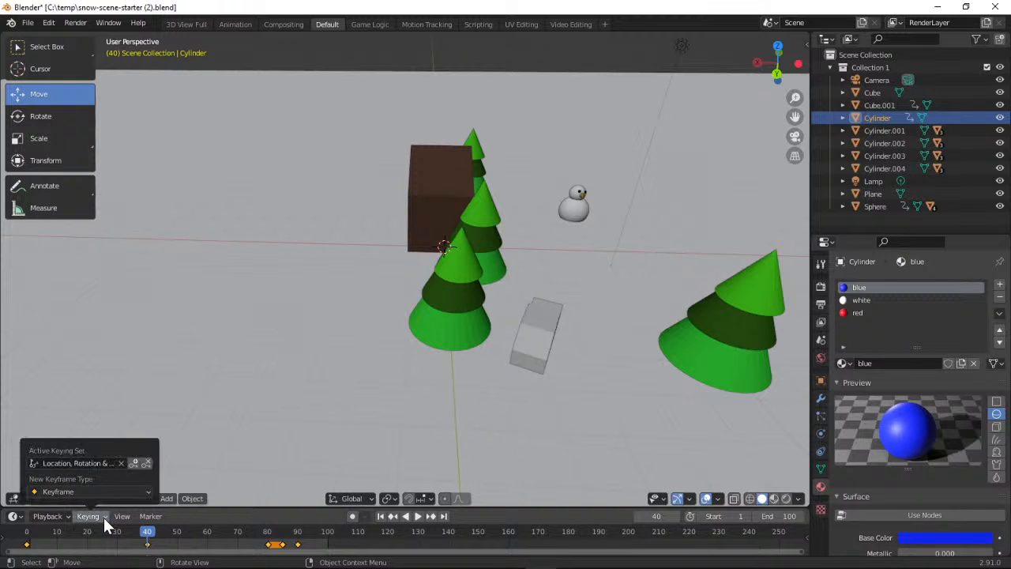
click(146, 463)
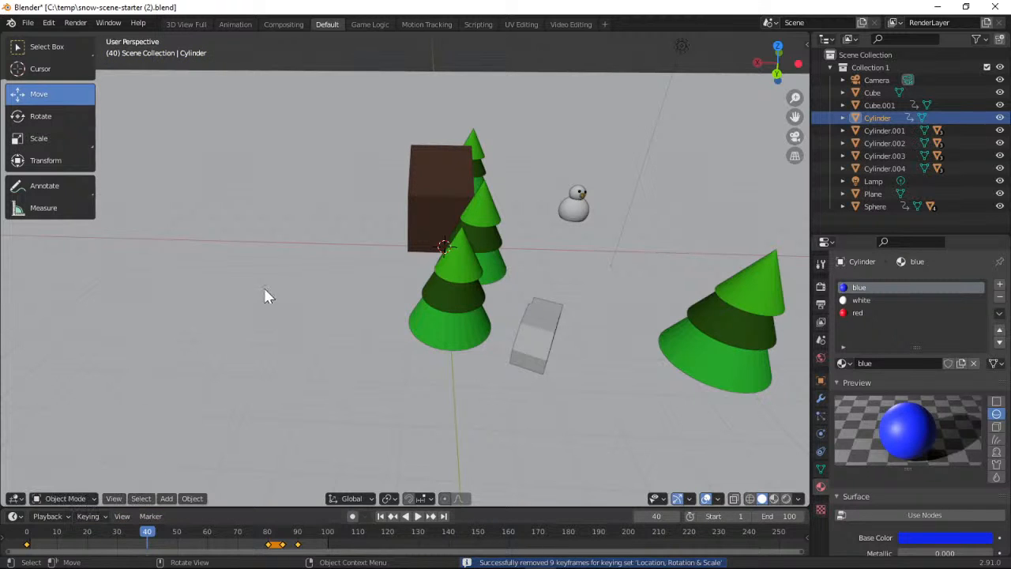
click(550, 326)
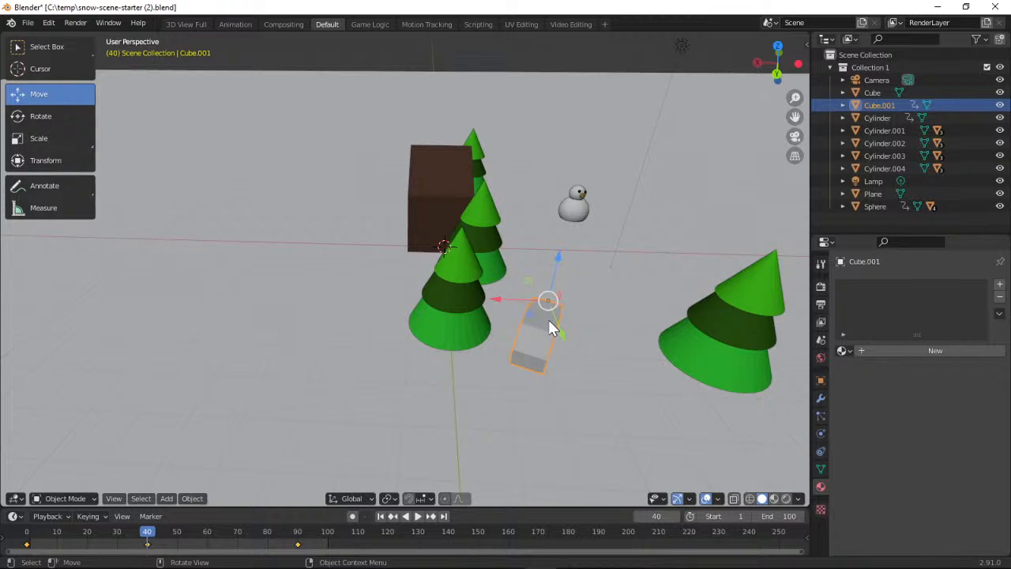
Undo the car selection and the deletion of the rocket's keyframe at frame 40
click(49, 25)
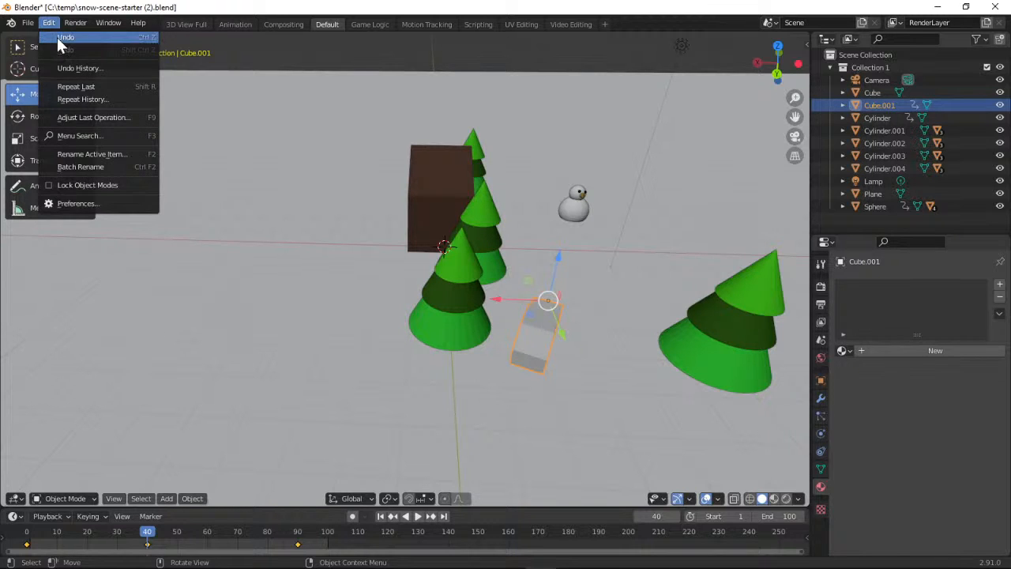
click(57, 37)
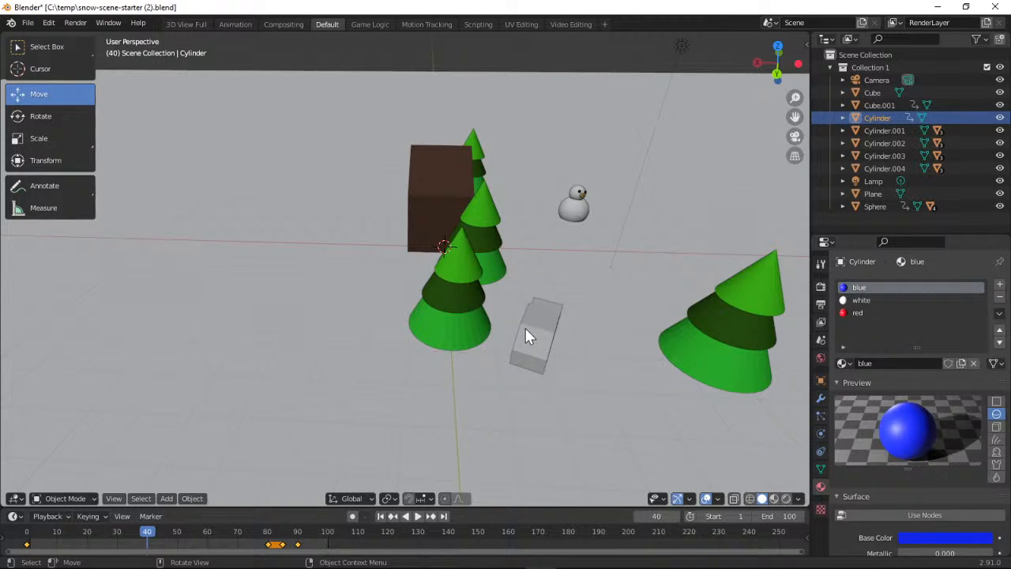
click(50, 26)
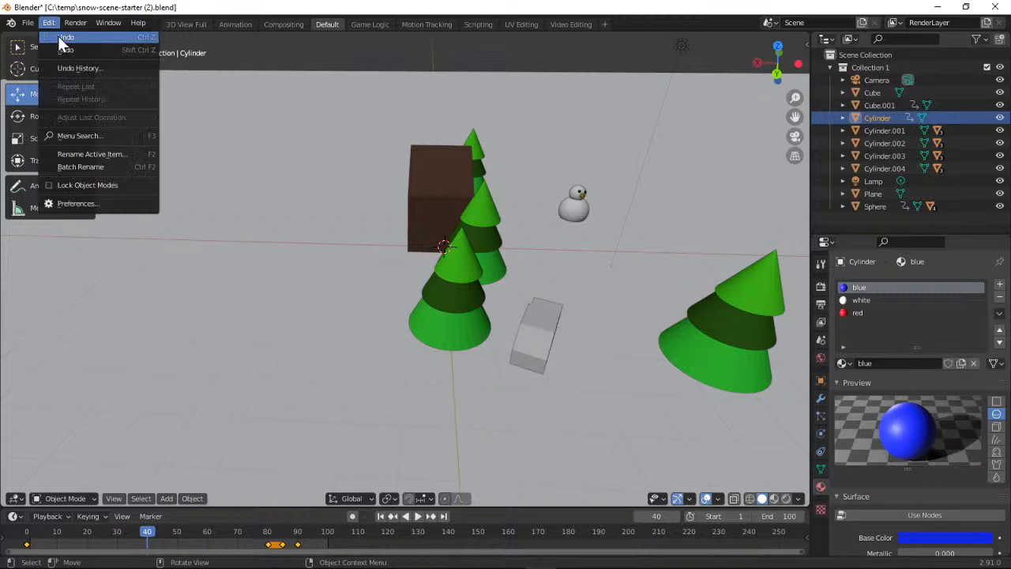
click(58, 35)
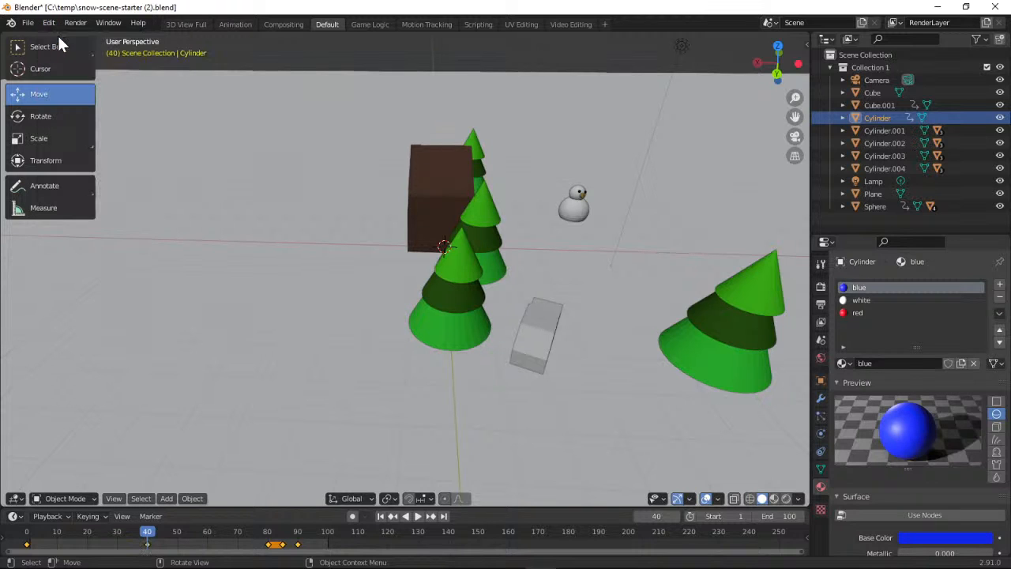
Select the car and delete its Location, Rotation & Scale keyframe at frame 40
click(544, 318)
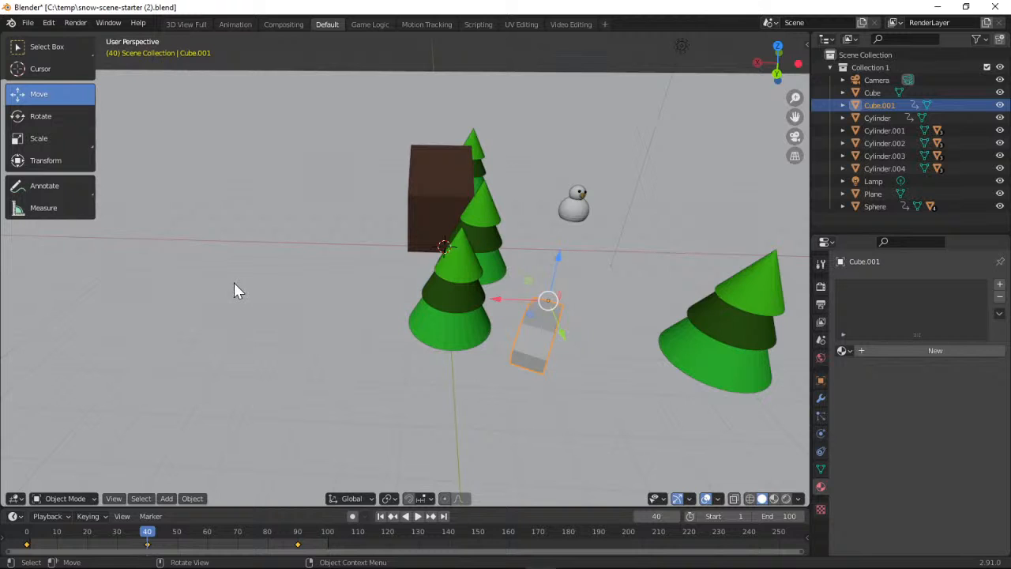
click(100, 516)
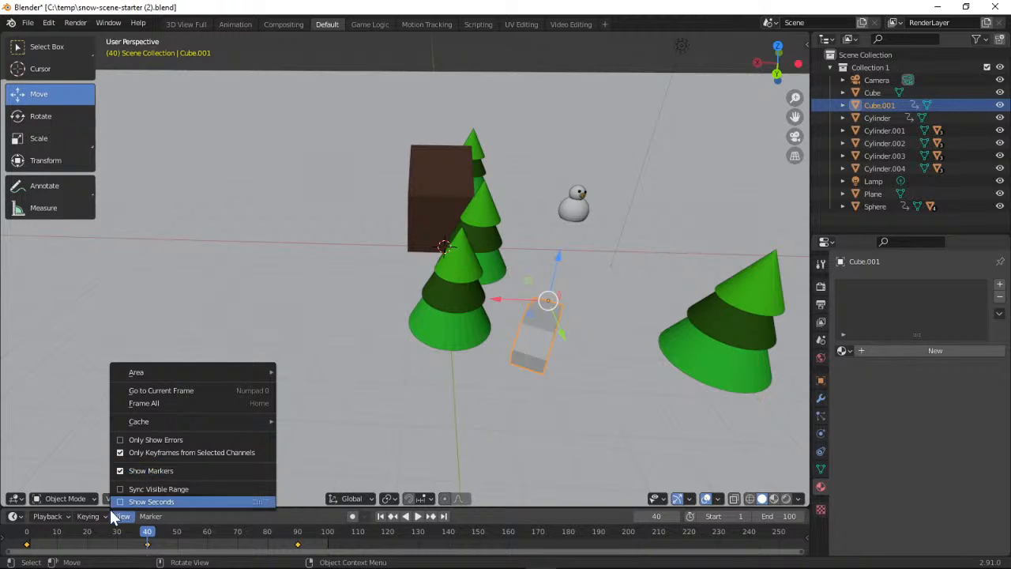
click(100, 515)
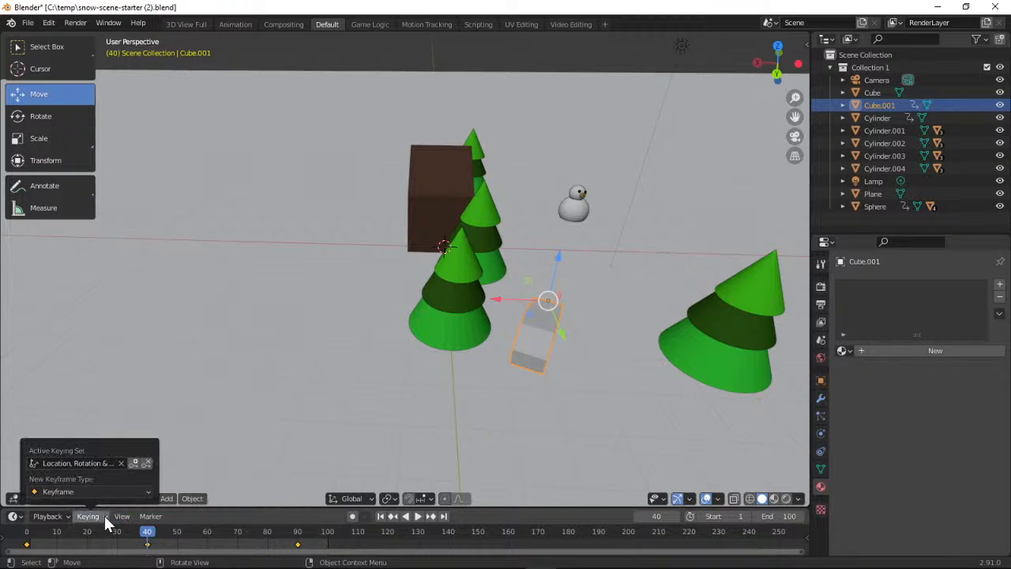
click(146, 464)
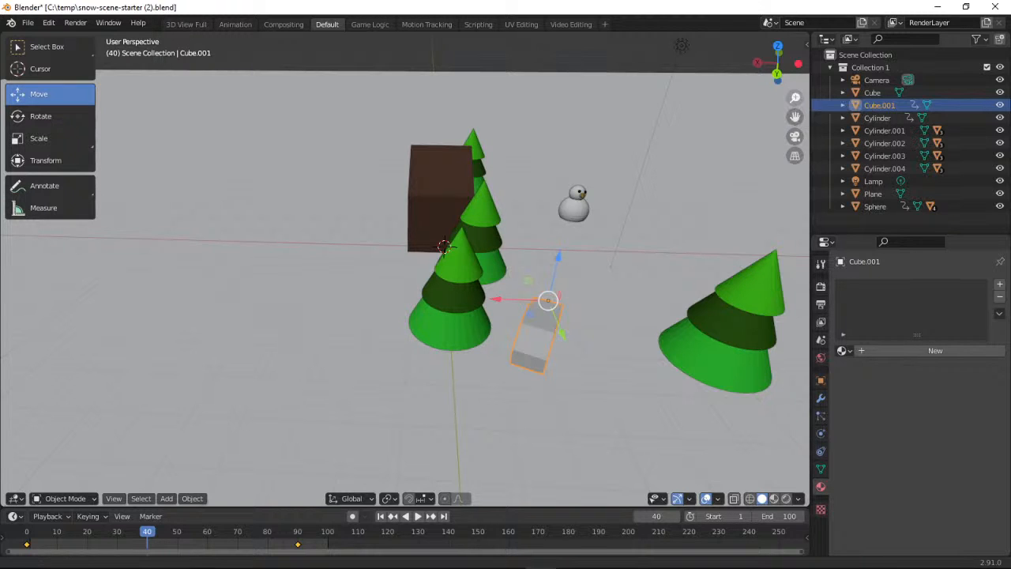
Play the animation from frame 1 with the whole scene in view to check the car's path, and stop it
drag(795, 98, 795, 155)
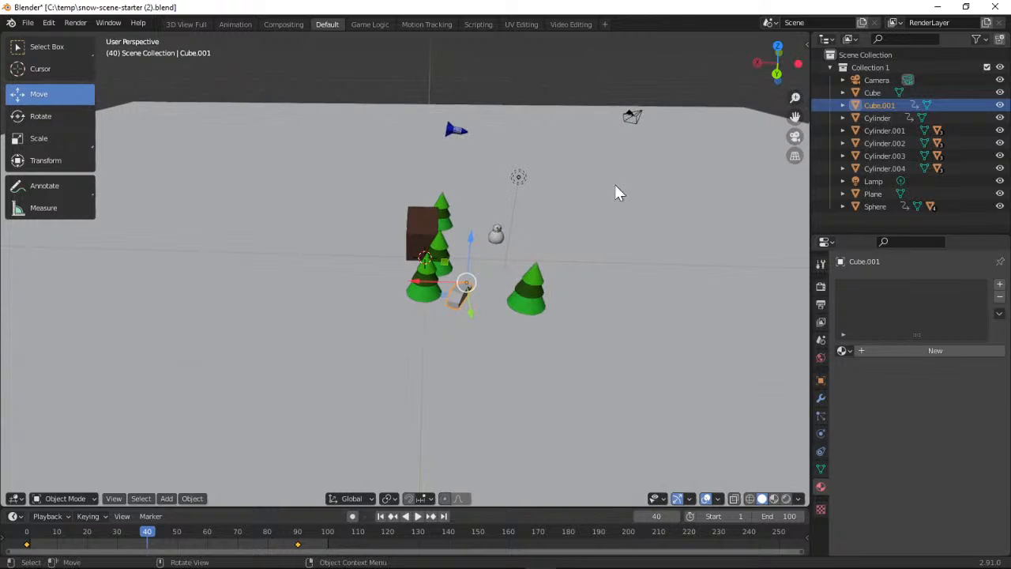
click(379, 516)
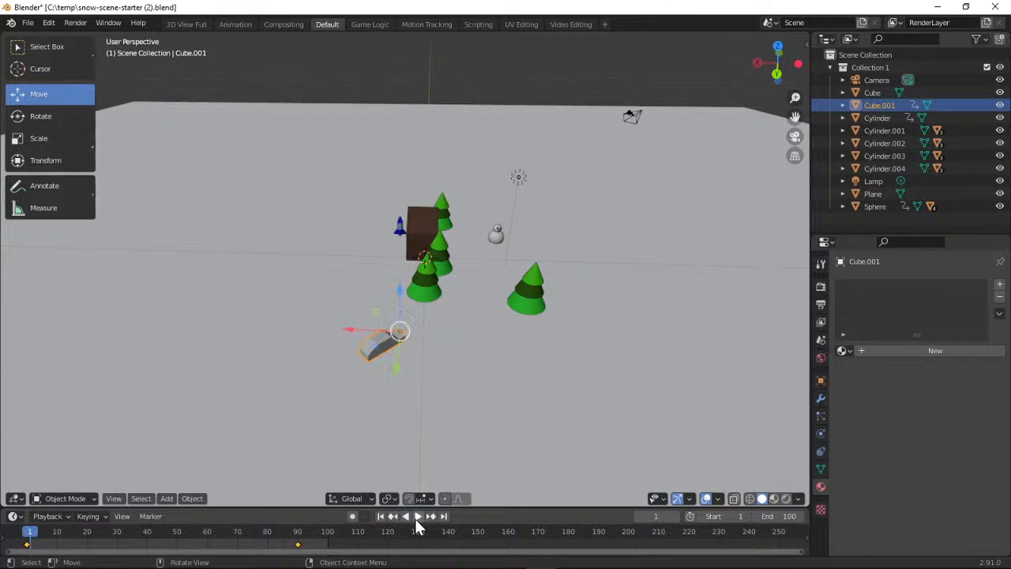
click(417, 517)
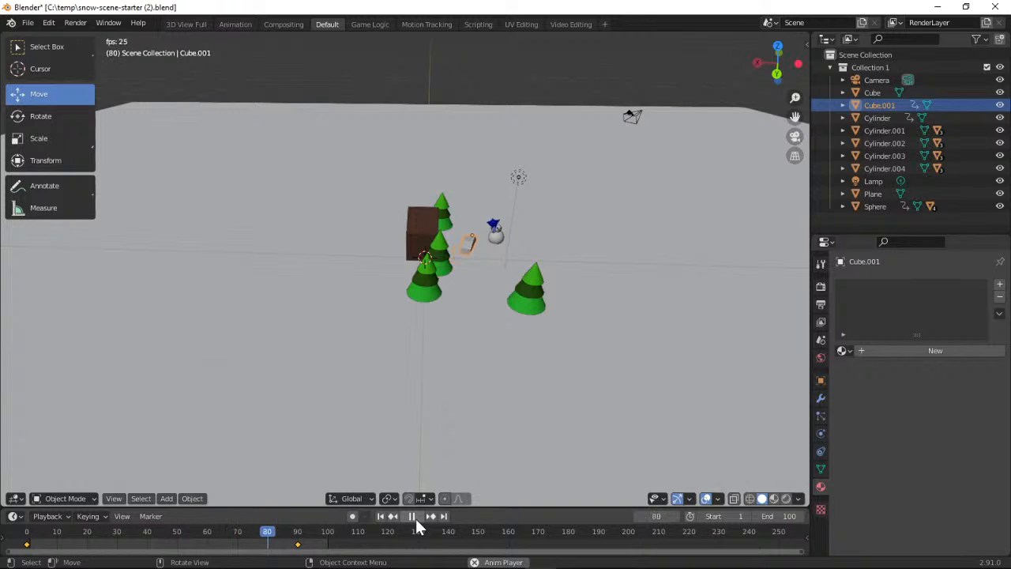
click(406, 517)
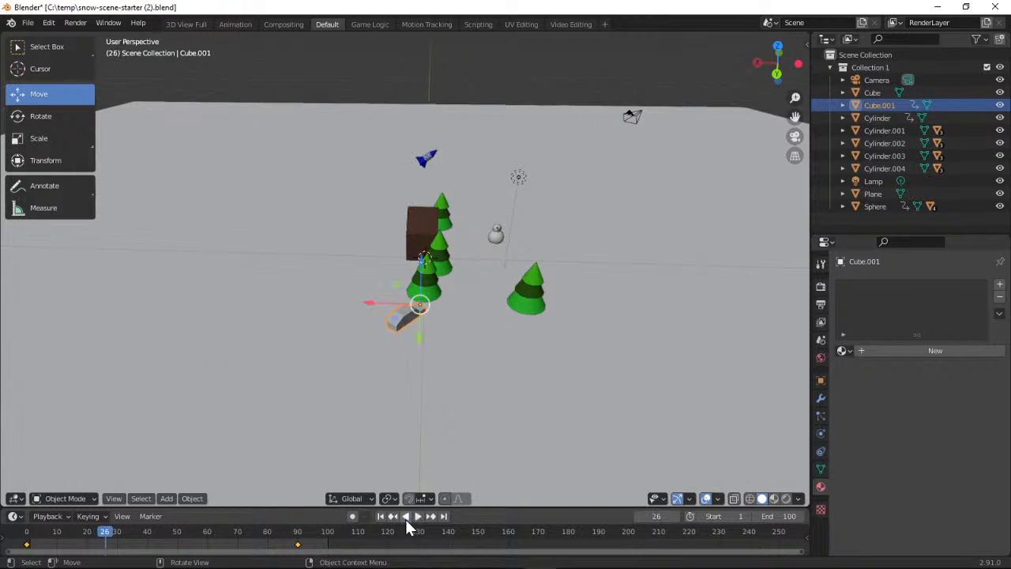
Return to frame 1 and select the rocket and the car in turn to compare their keyframes
click(381, 517)
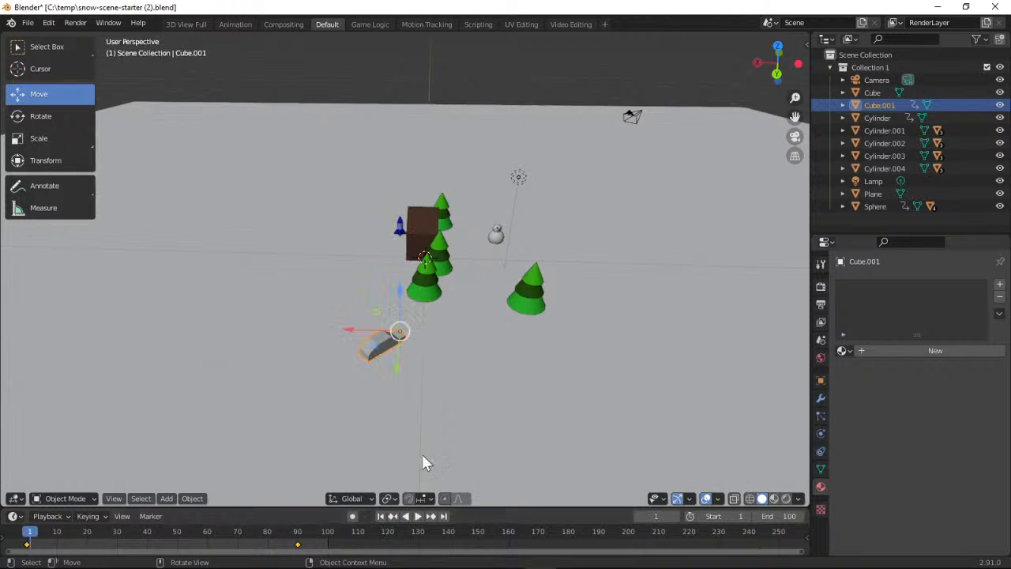
click(401, 232)
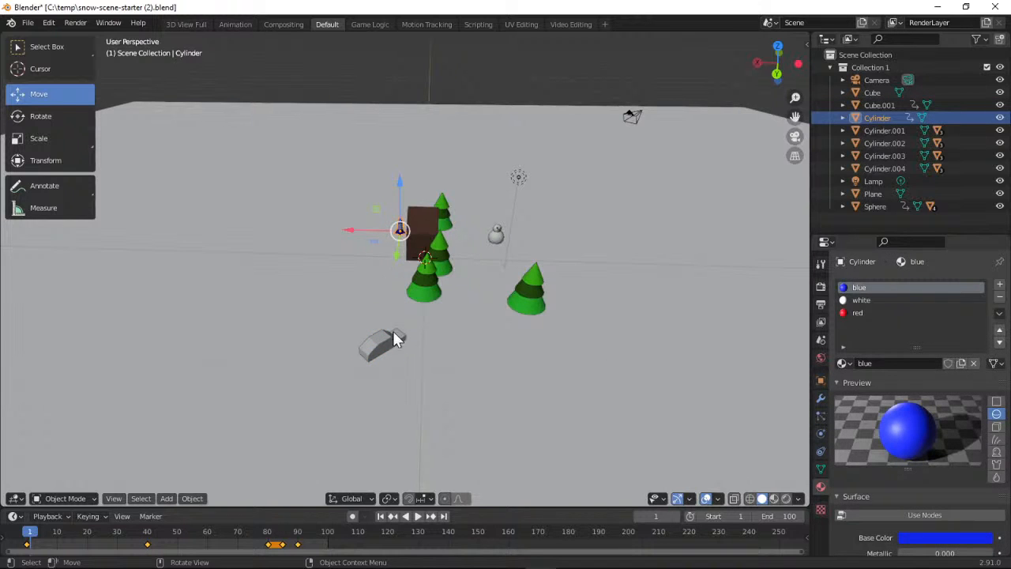
click(391, 348)
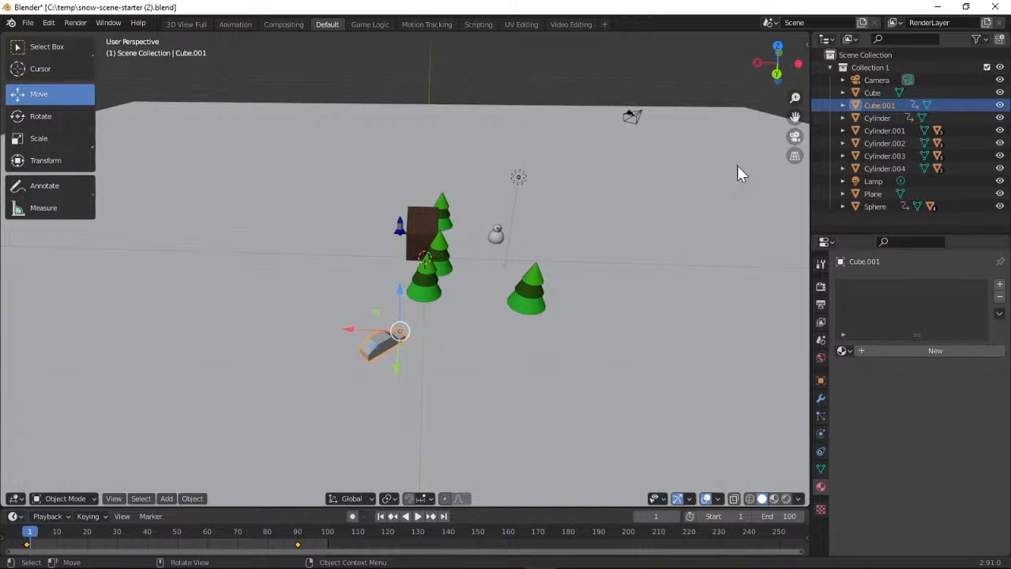
Set the timeline to frame 0 with the car in closer view
drag(794, 98, 795, 69)
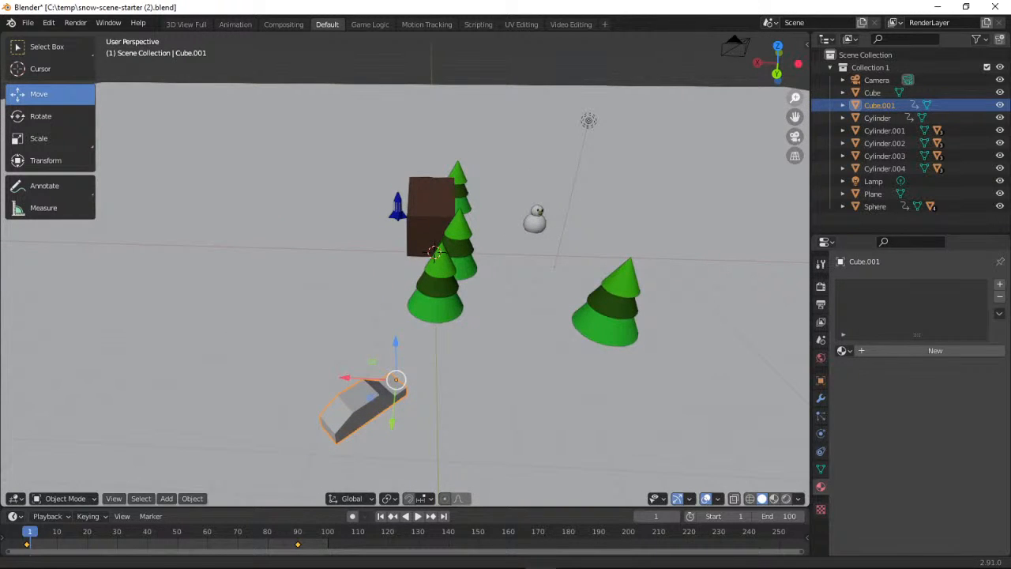
key(space)
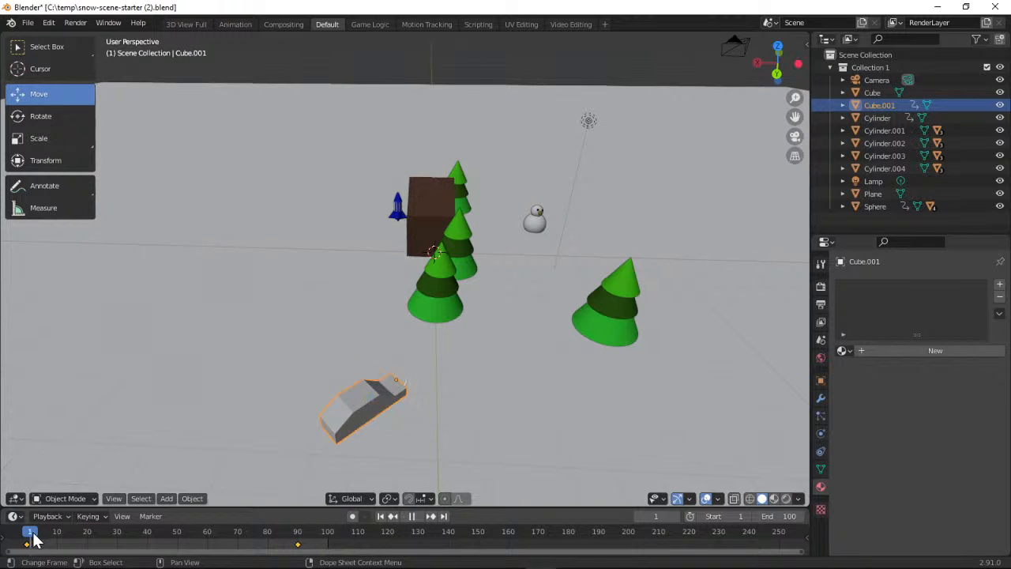
mouse_move(33, 534)
mouse_down()
mouse_move(134, 535)
mouse_move(27, 539)
mouse_up()
key(space)
Undo the recent changes one by one, back past the deletion of the car's keyframe at frame 40
click(49, 22)
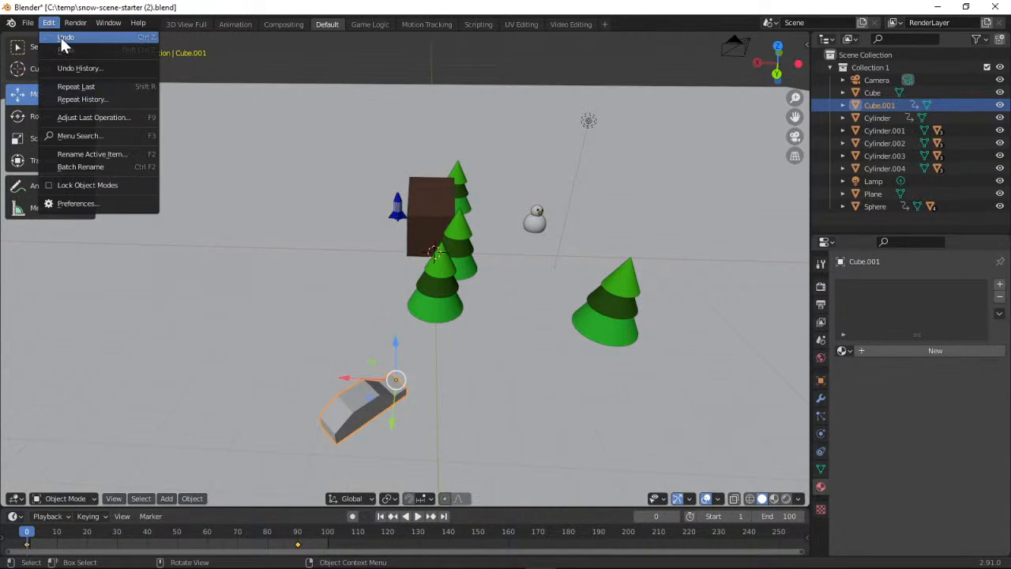
click(61, 38)
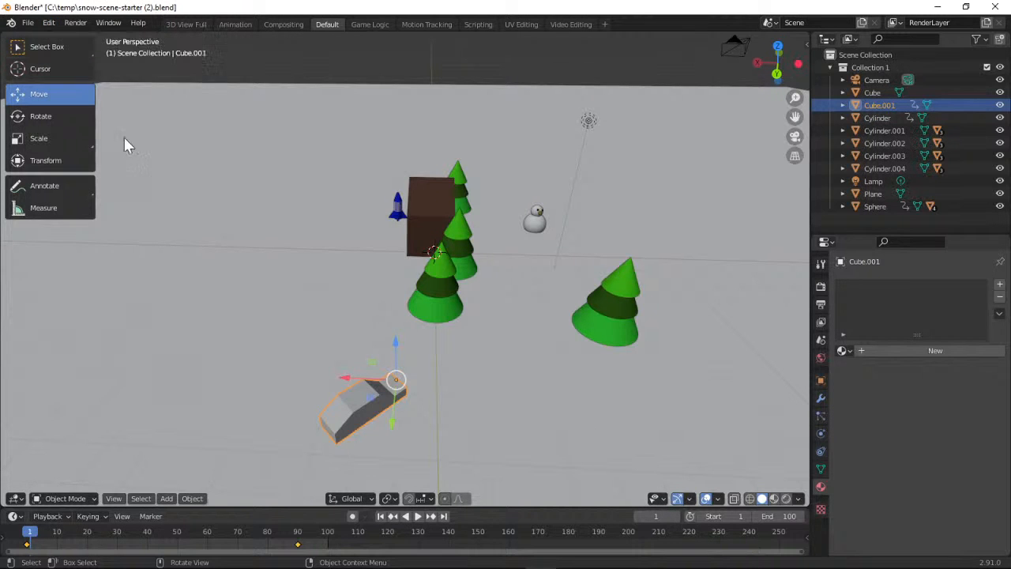
click(49, 23)
click(54, 36)
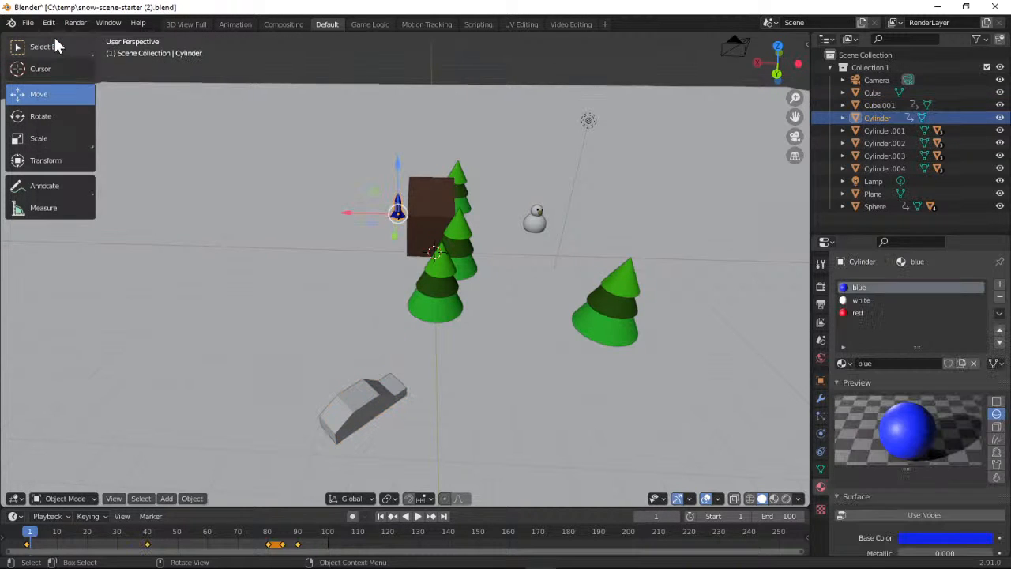
click(355, 413)
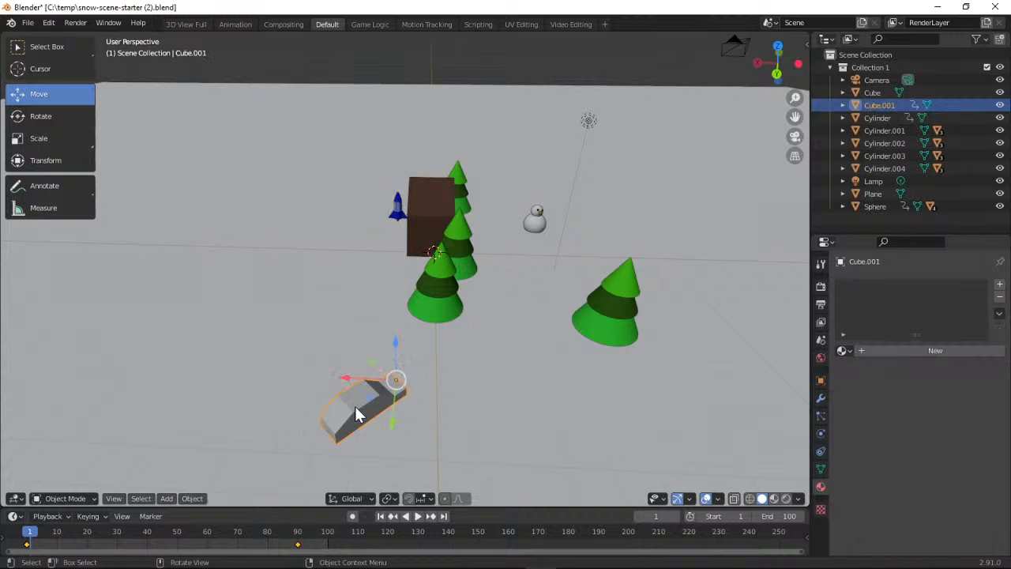
click(53, 24)
click(55, 34)
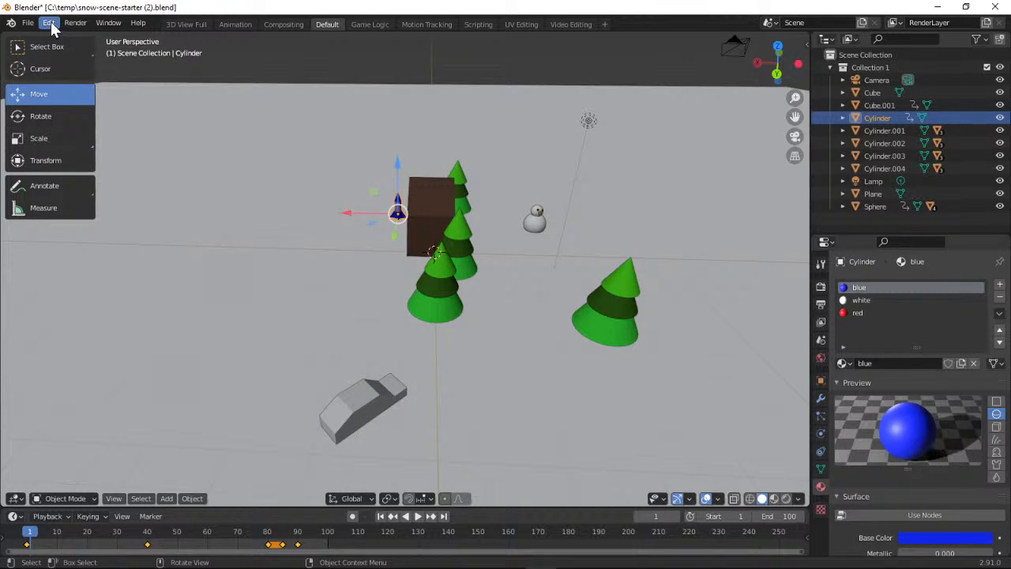
click(50, 22)
click(50, 34)
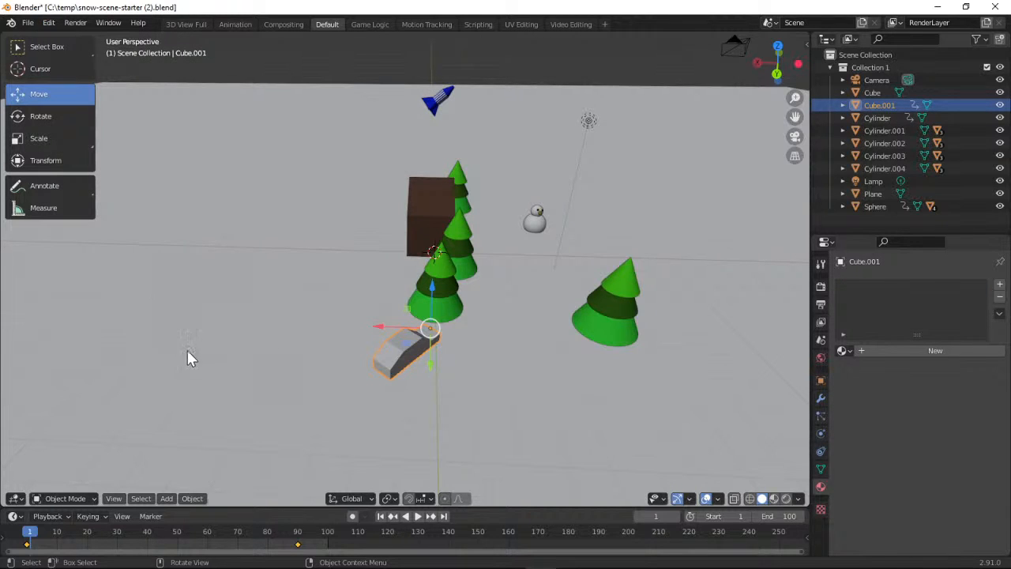
click(50, 24)
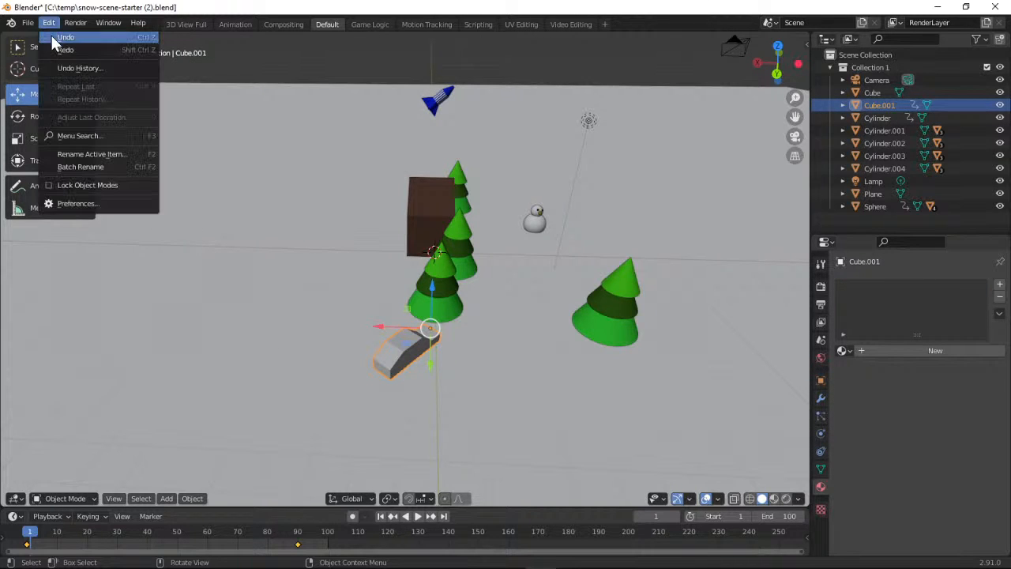
click(53, 37)
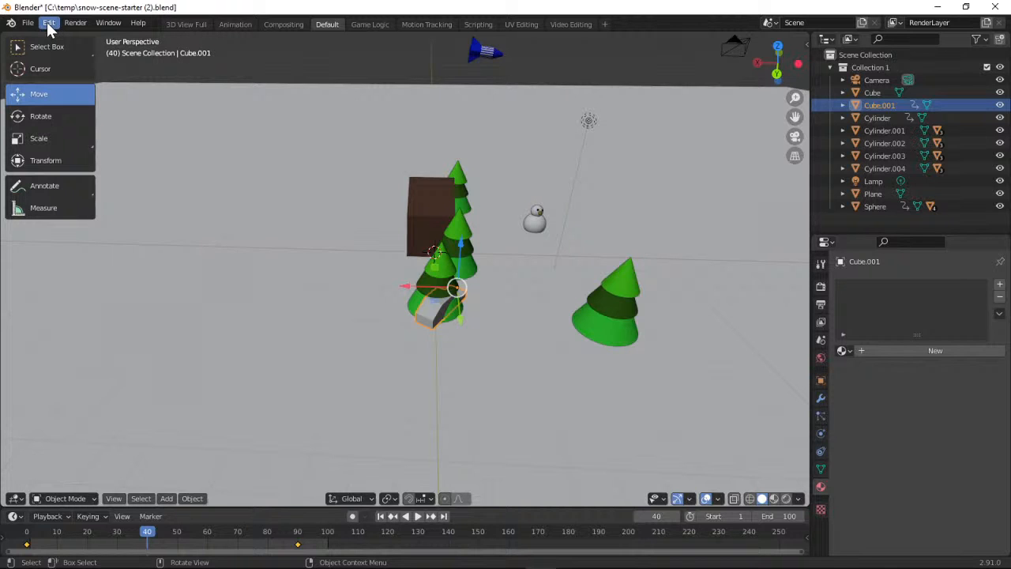
click(50, 25)
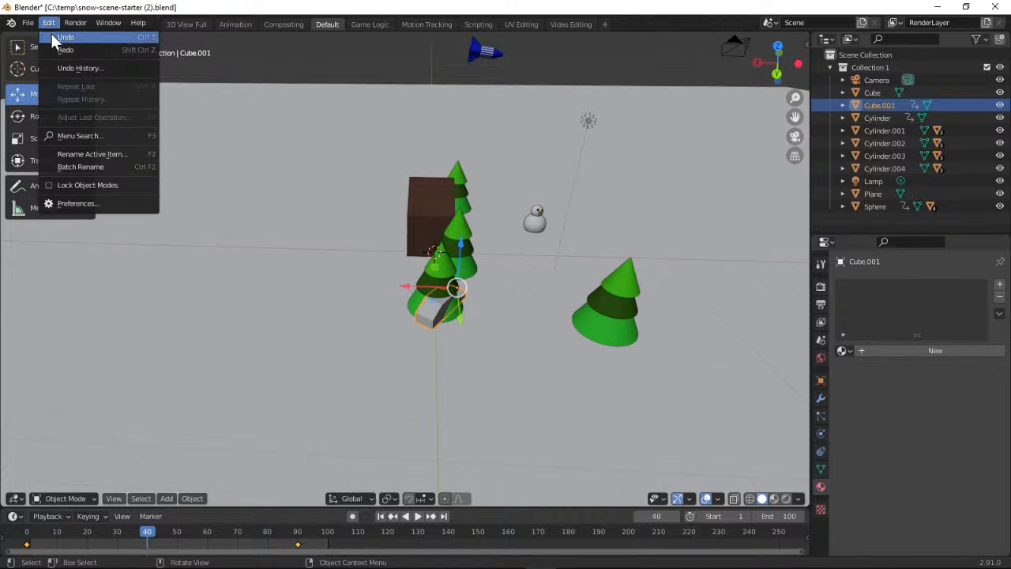
click(51, 36)
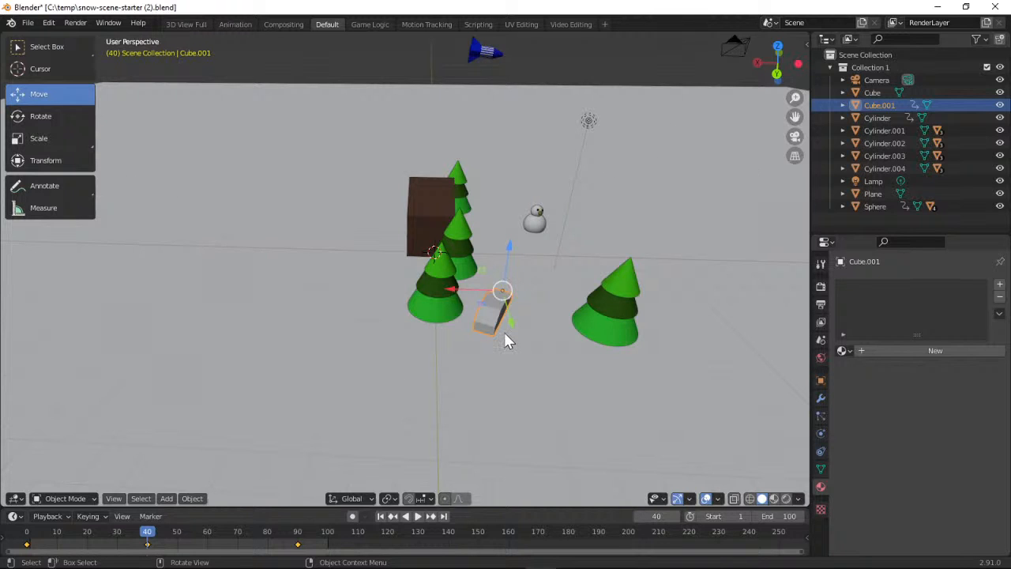
Compare the rocket's and car's keyframes, then delete the car's Location, Rotation & Scale keyframe at frame 40
click(480, 55)
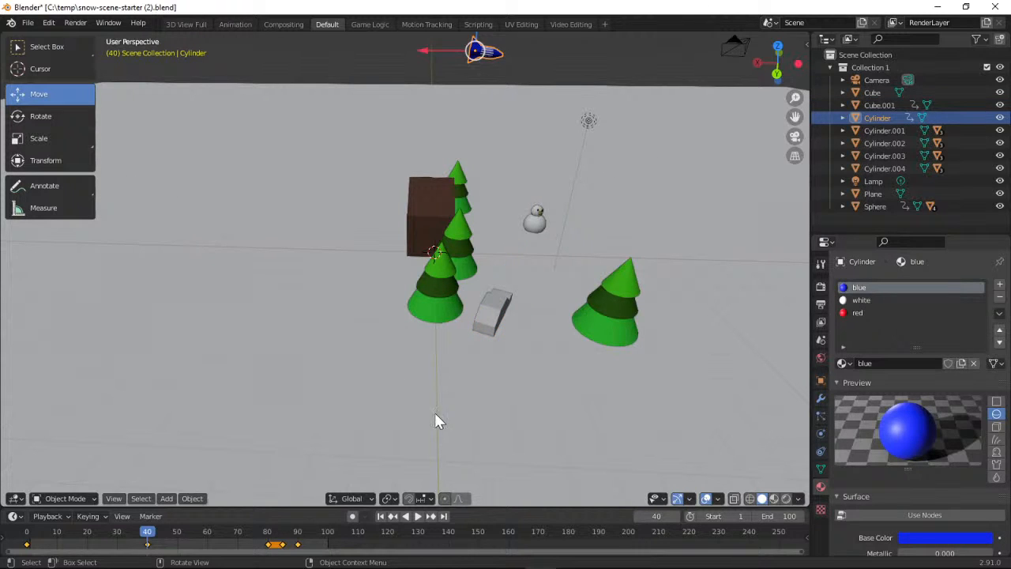
click(490, 311)
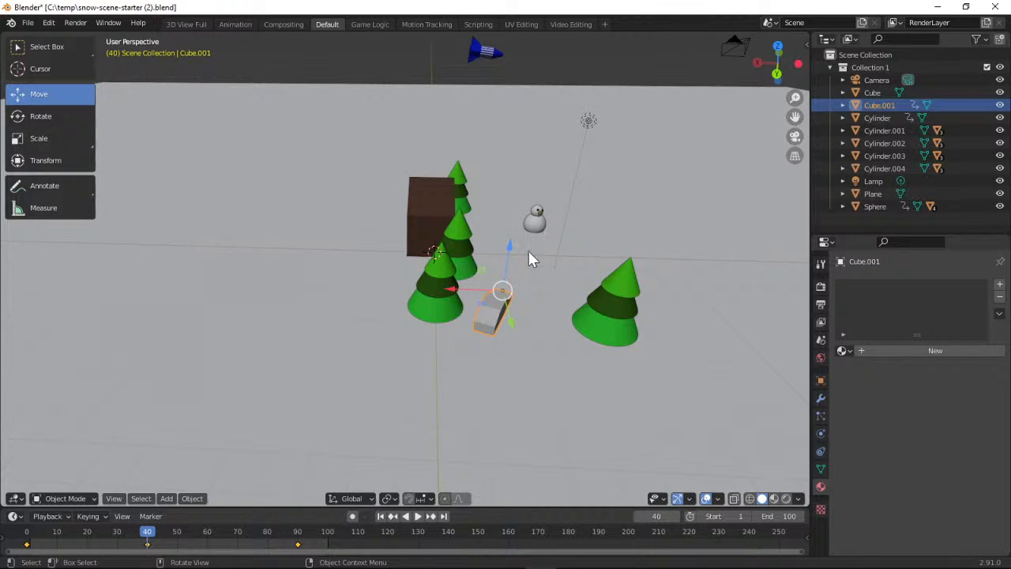
drag(794, 98, 794, 85)
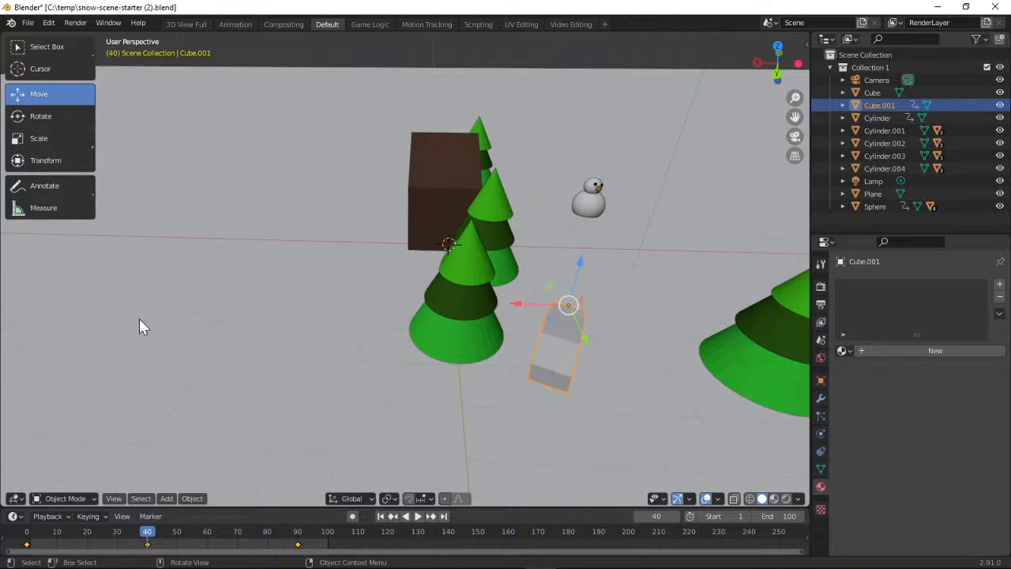
click(108, 517)
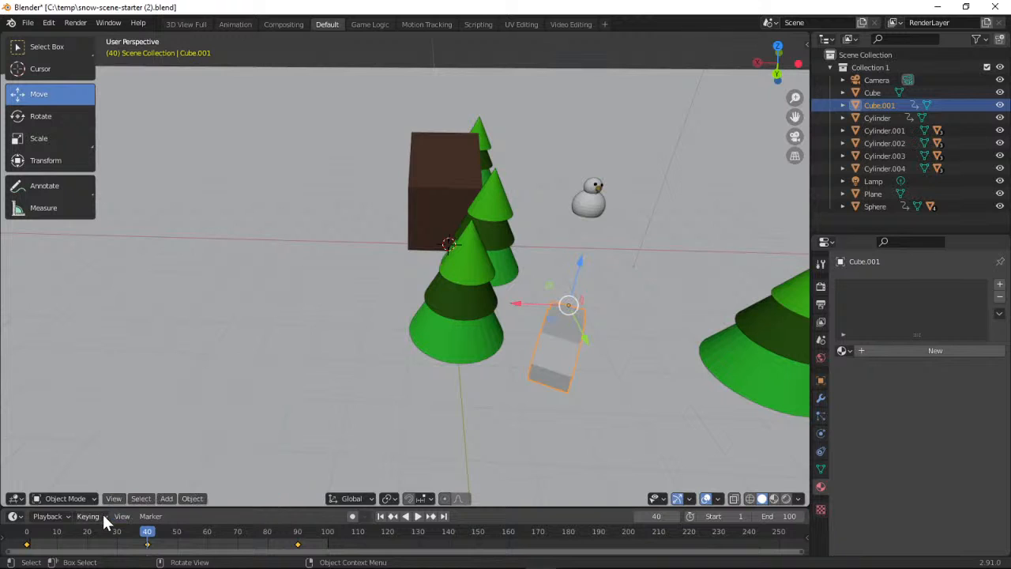
click(145, 464)
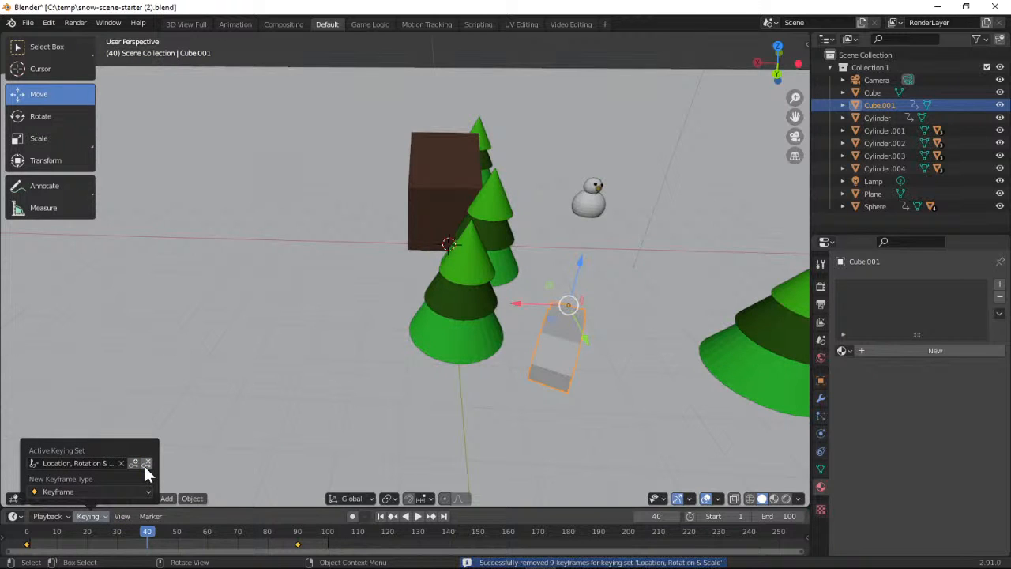
Rotate the car slightly about its vertical axis at frame 40
click(55, 116)
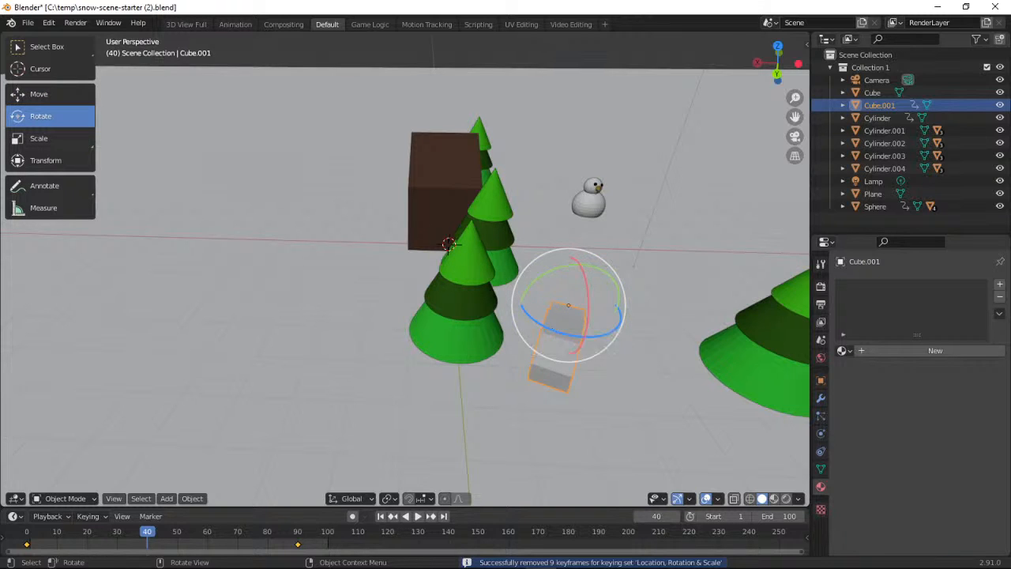
drag(553, 328, 554, 328)
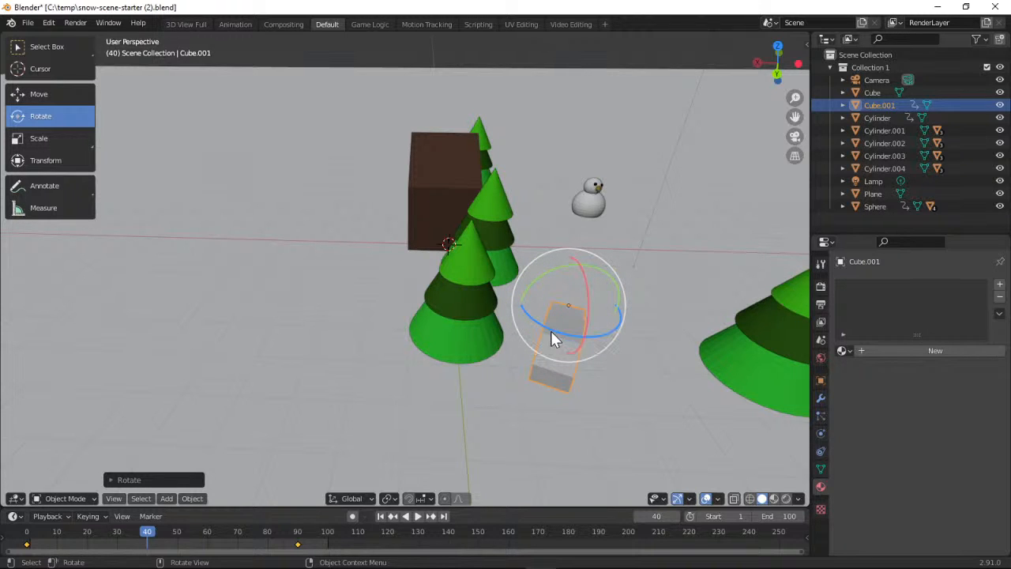
drag(550, 330, 548, 332)
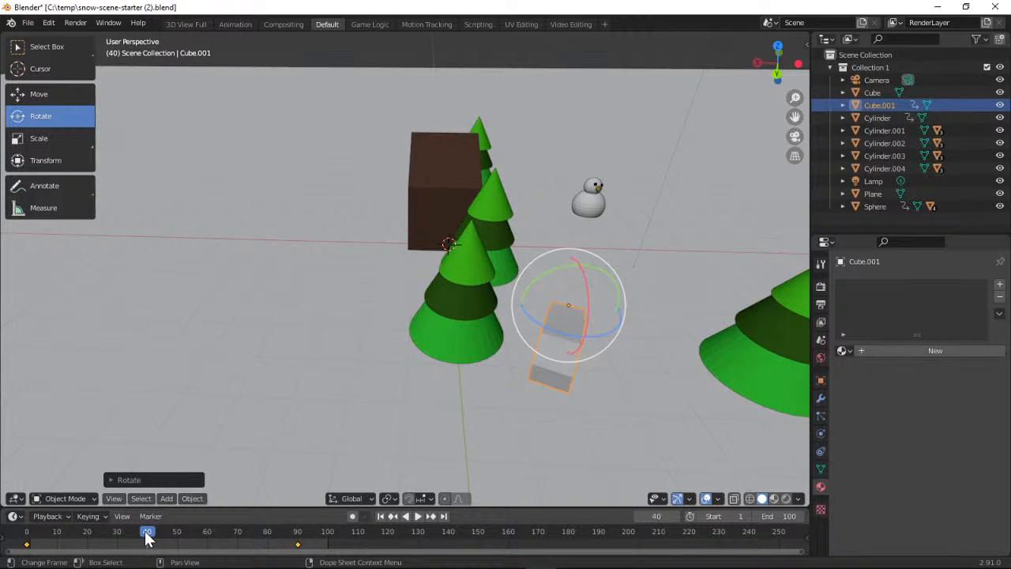
Play the animation from frame 0 to check the car's path, stop it and return to frame 1
drag(146, 537, 27, 537)
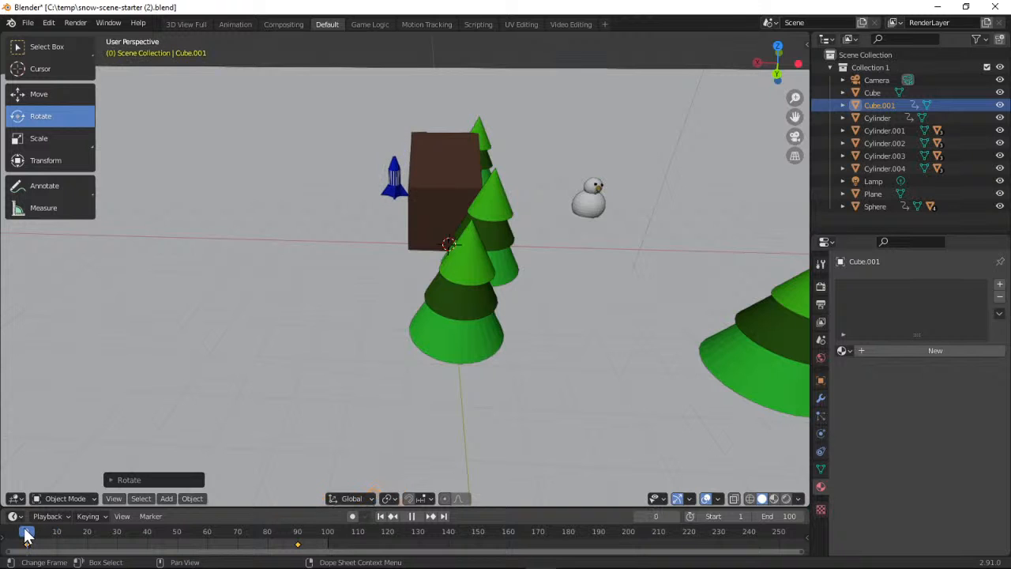
mouse_move(777, 64)
mouse_down()
mouse_move(785, 51)
mouse_move(776, 58)
mouse_up()
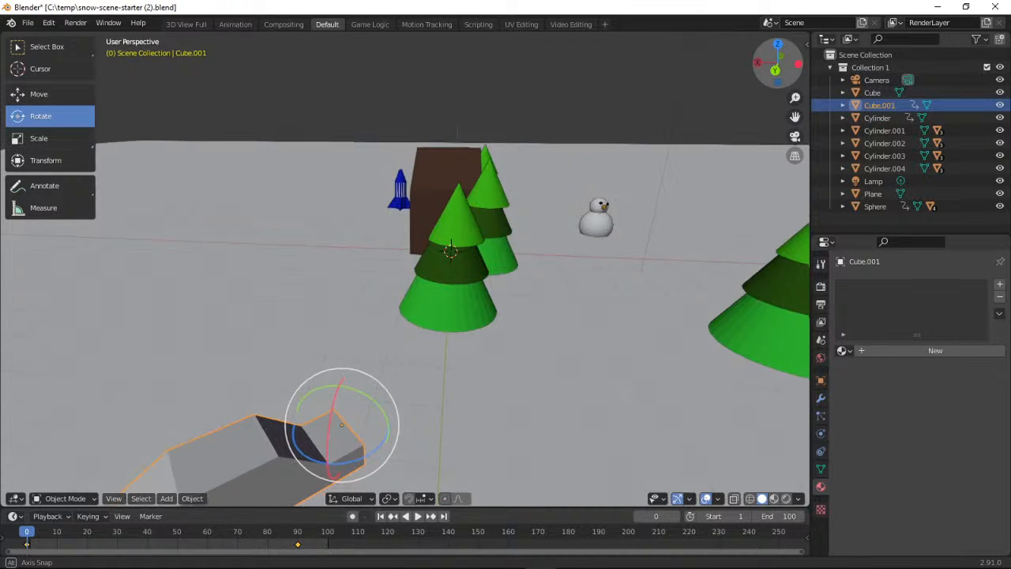
click(415, 516)
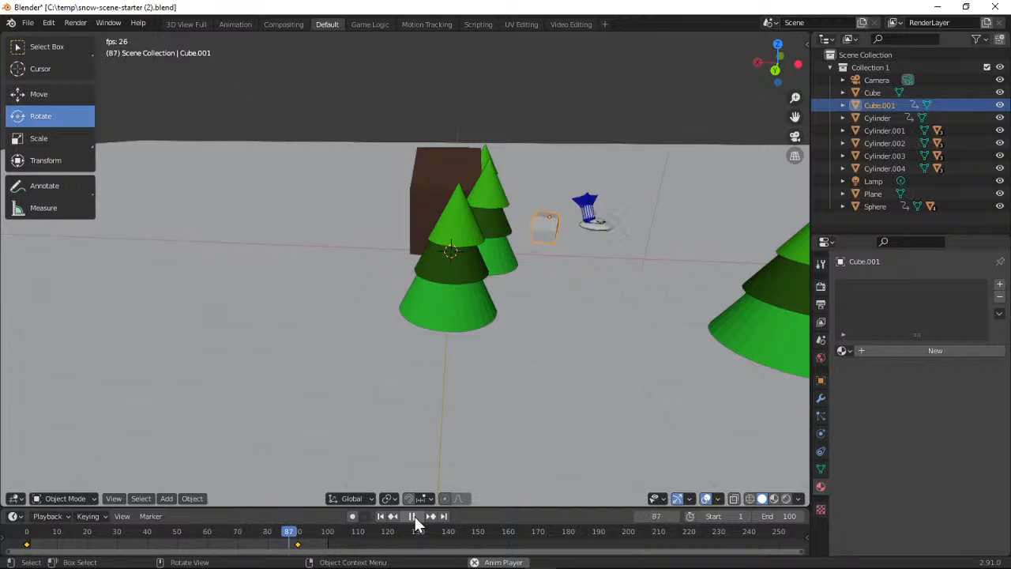
click(413, 515)
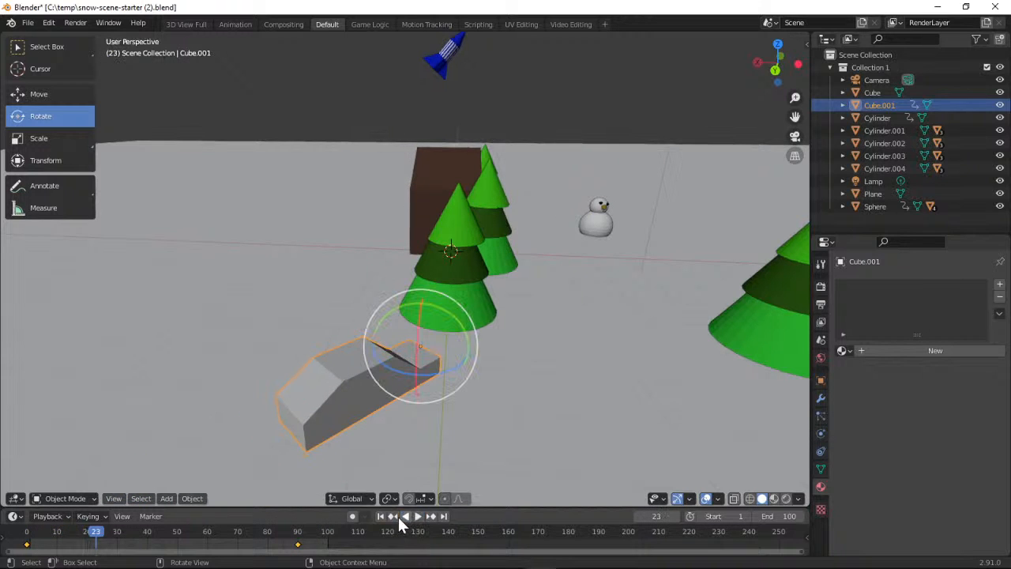
click(381, 515)
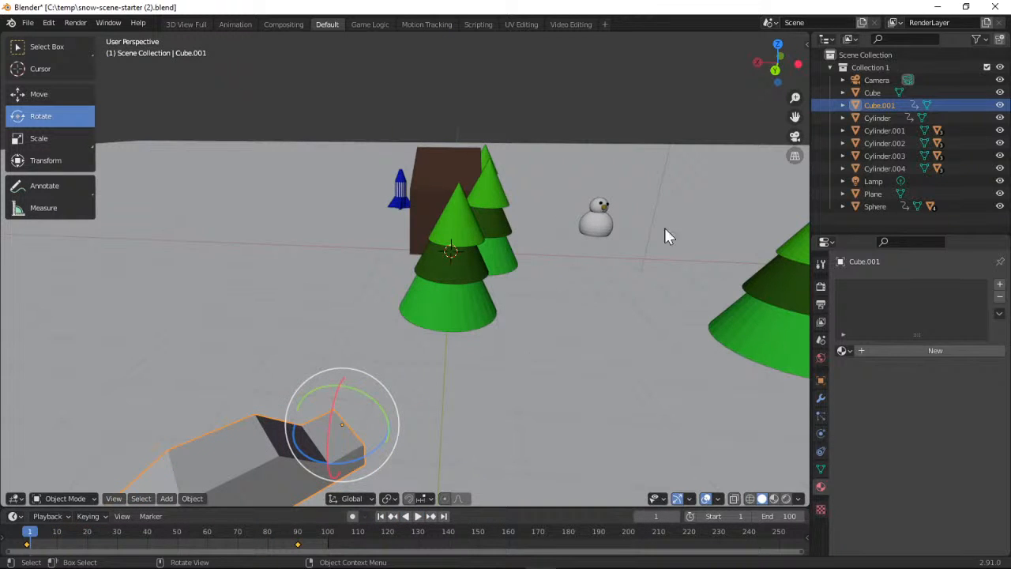
At frame 40, move the car along the X axis clear of the tree and turn it slightly about the Z axis
drag(767, 72, 727, 126)
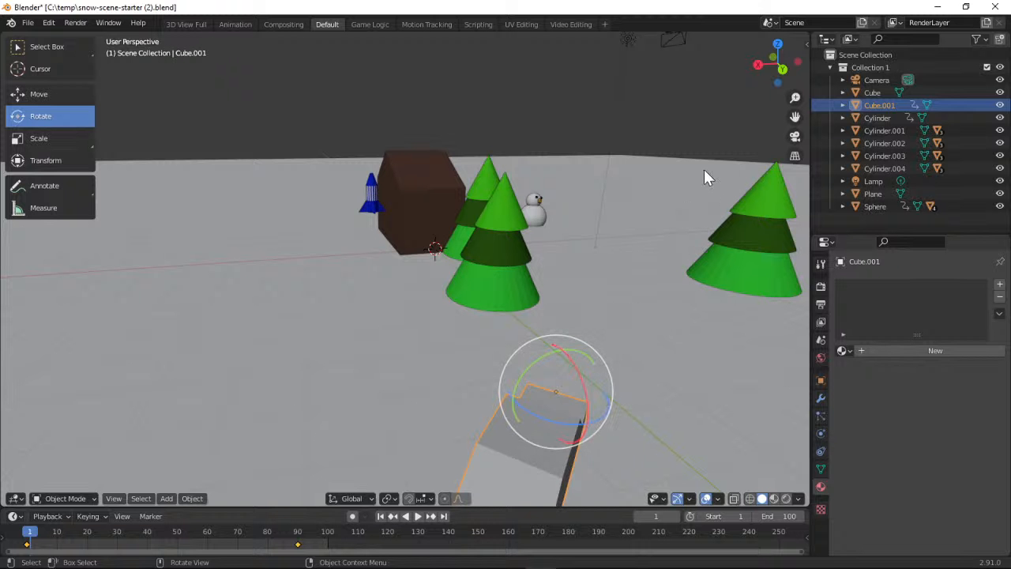
drag(777, 65, 742, 75)
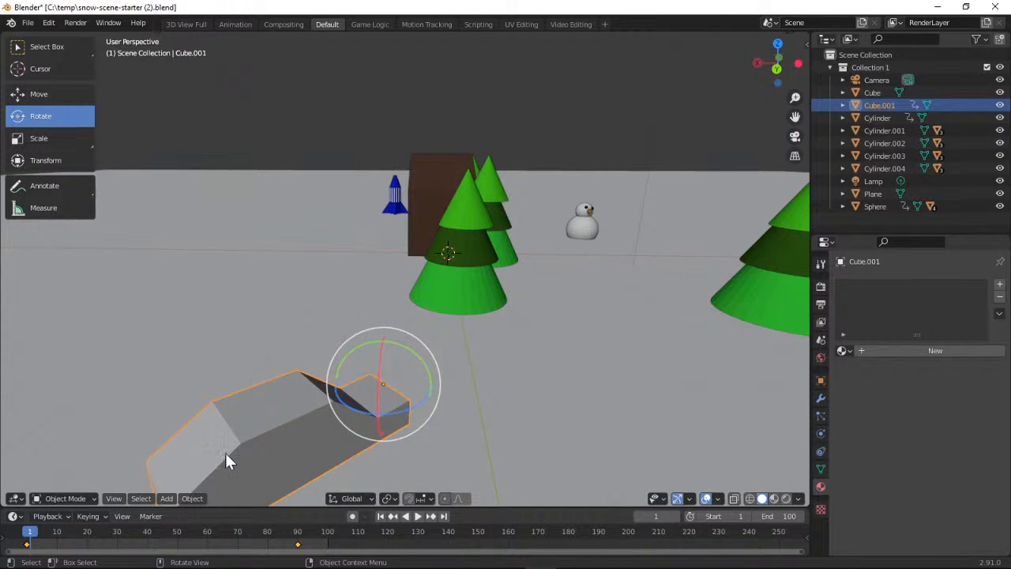
key(space)
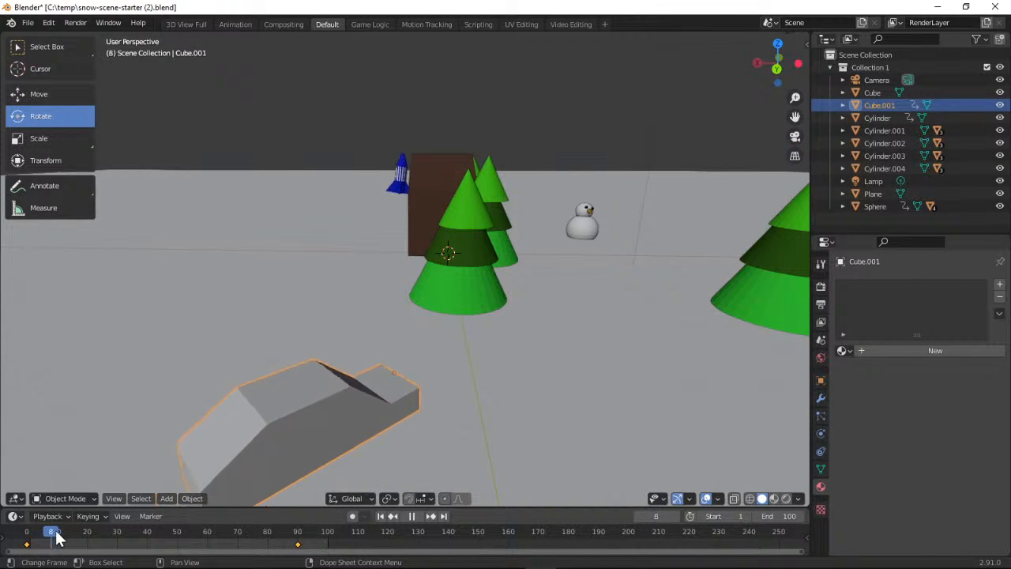
key(space)
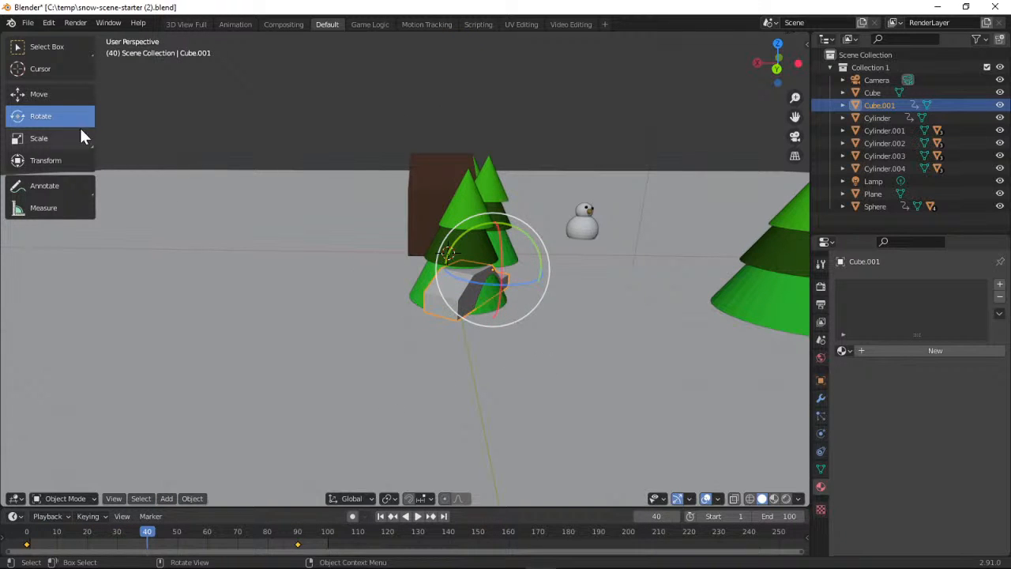
click(52, 95)
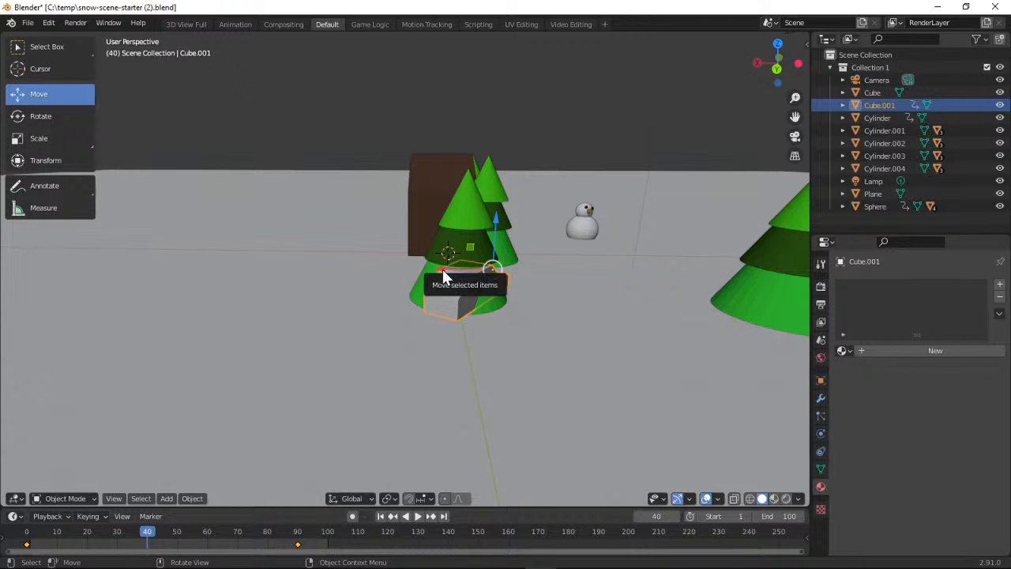
drag(442, 273, 522, 280)
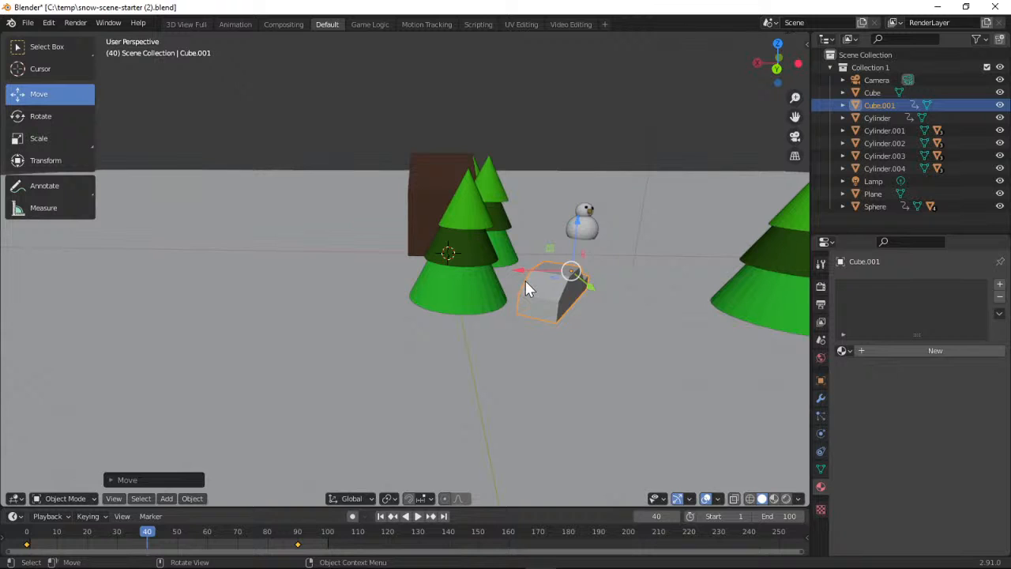
click(55, 118)
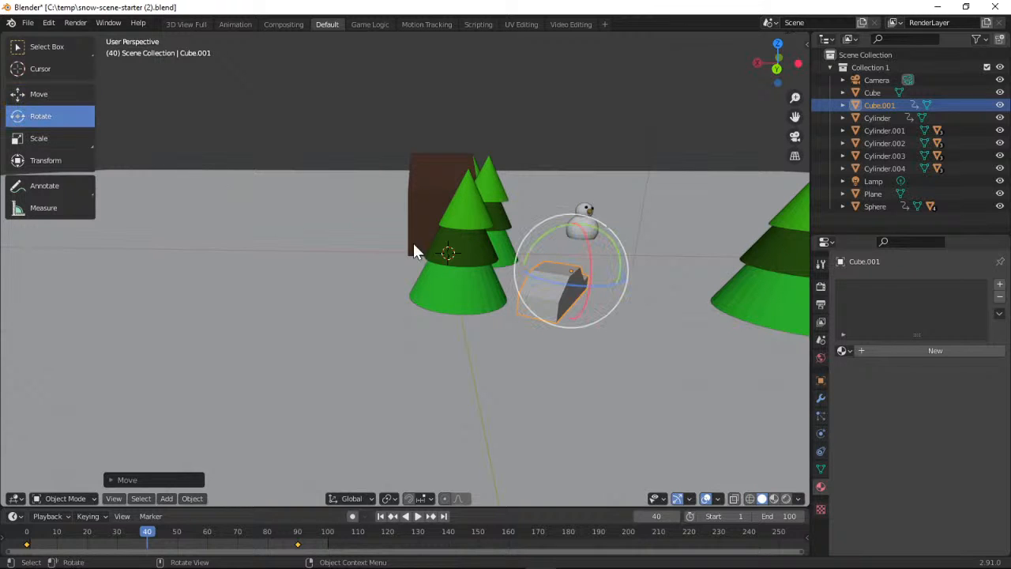
drag(555, 282, 559, 284)
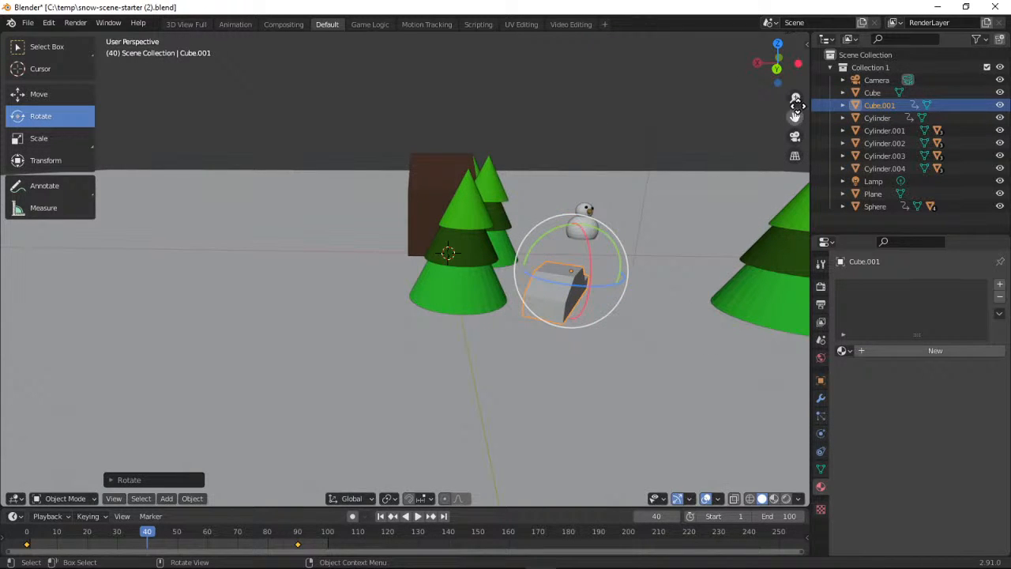
Try a small trackball rotation on the car and undo it
drag(776, 64, 742, 79)
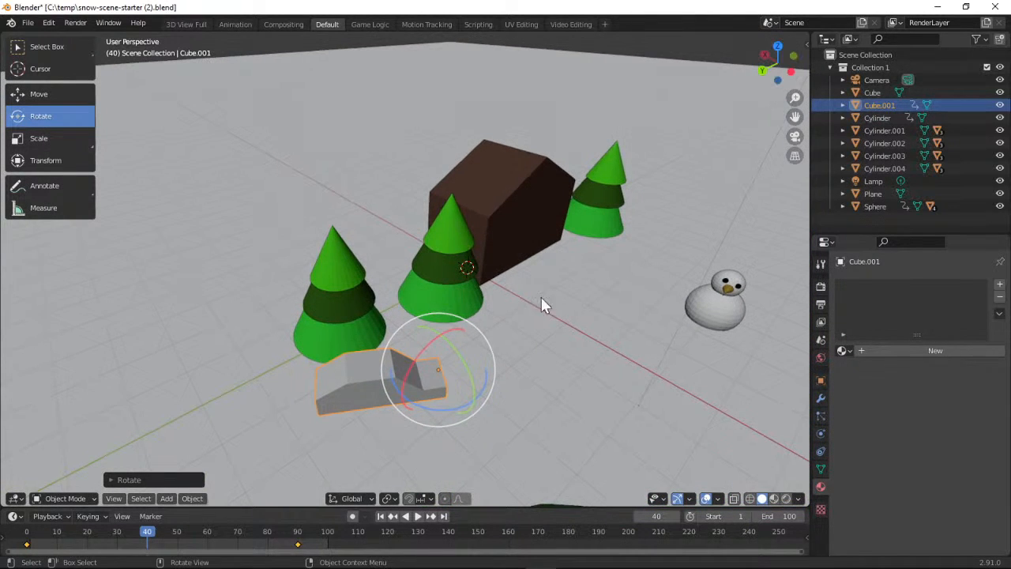
click(440, 379)
click(438, 370)
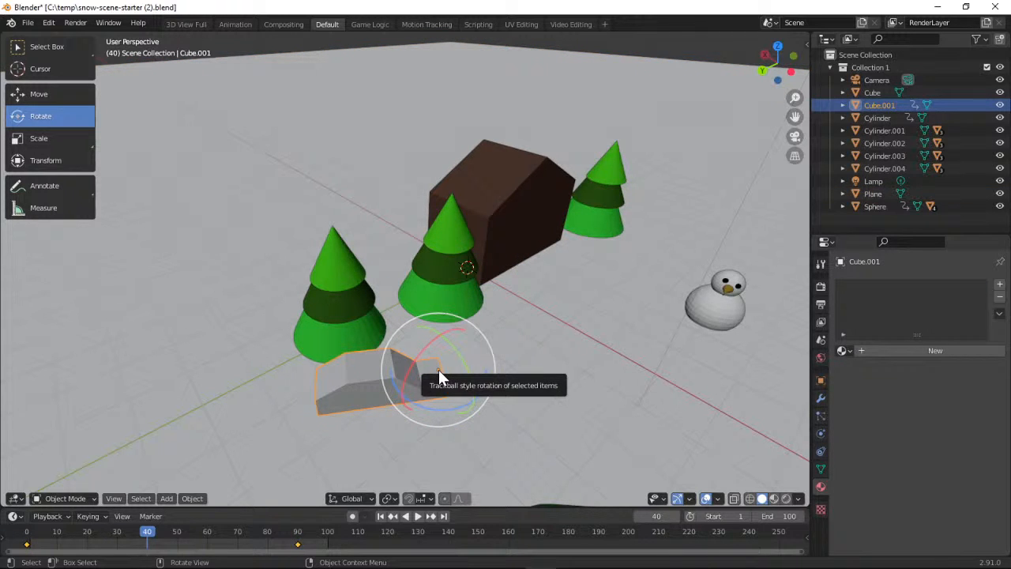
mouse_move(438, 369)
mouse_down()
mouse_move(429, 363)
mouse_move(443, 371)
mouse_move(435, 366)
mouse_move(435, 378)
mouse_move(439, 357)
mouse_move(413, 298)
mouse_move(332, 286)
mouse_move(360, 405)
mouse_move(514, 408)
mouse_move(481, 356)
mouse_move(443, 361)
mouse_up()
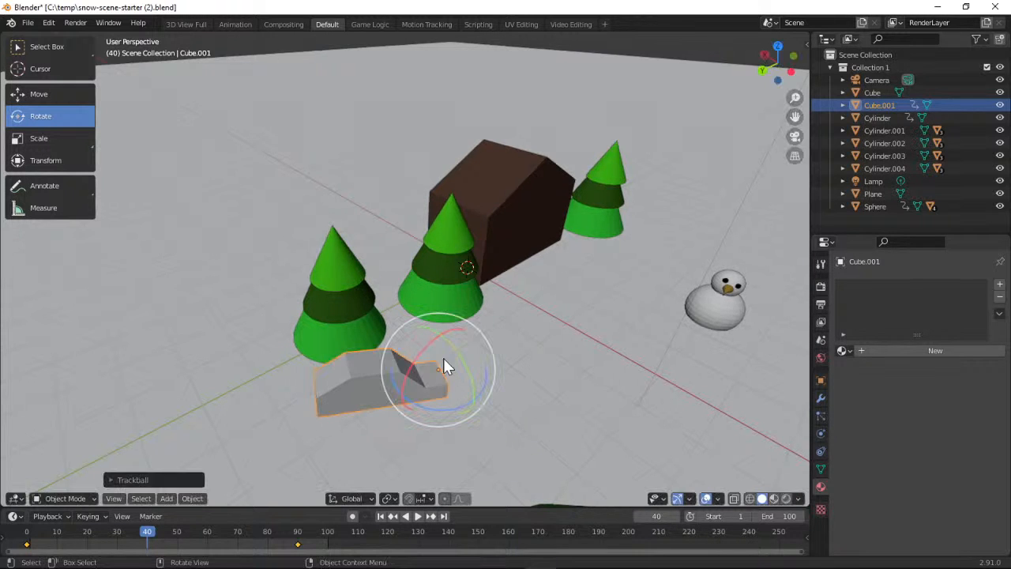
click(49, 23)
click(52, 35)
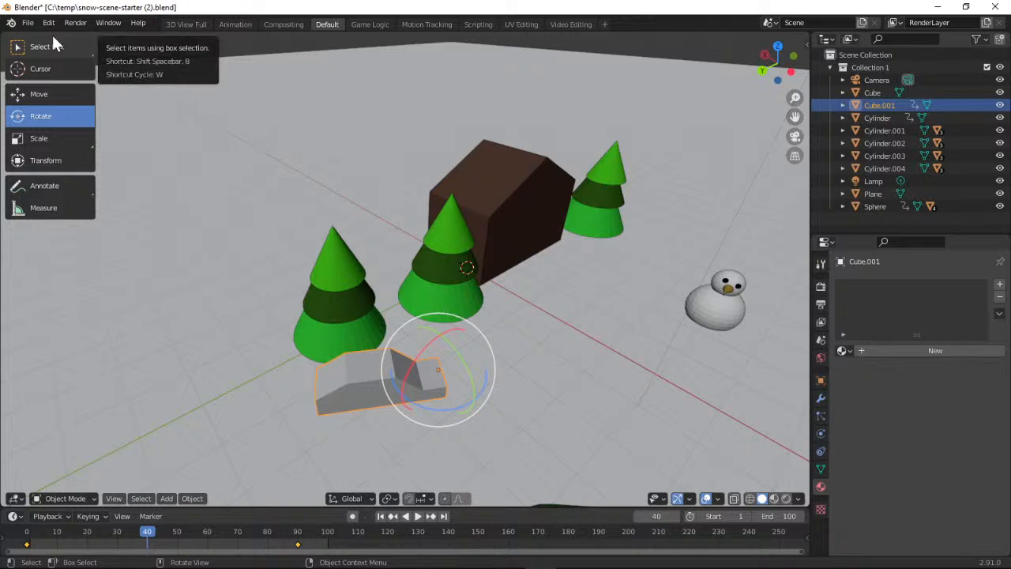
Undo the last change, reselect the car and insert a Location, Rotation & Scale keyframe for it at frame 40
click(49, 24)
click(53, 36)
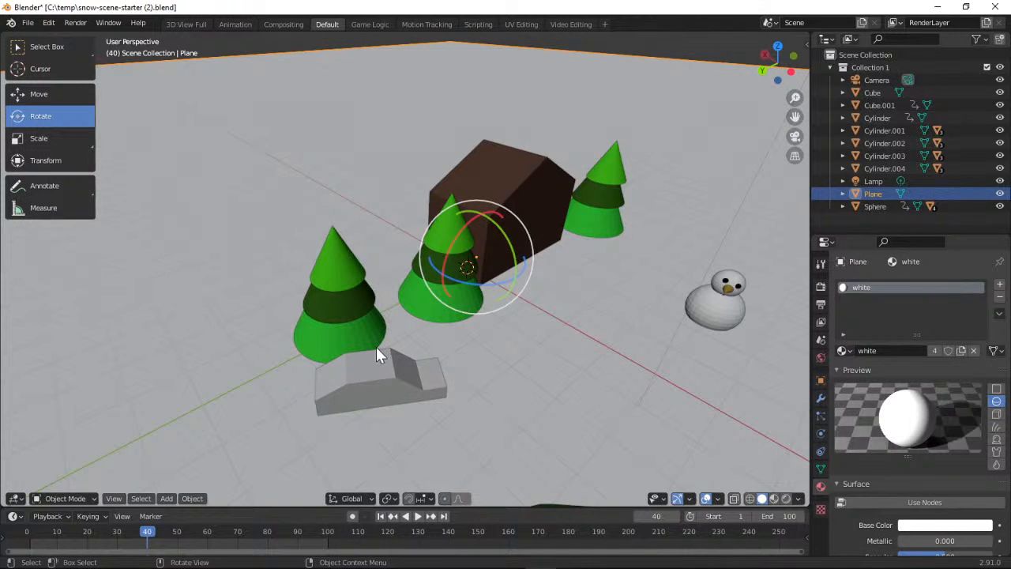
click(383, 370)
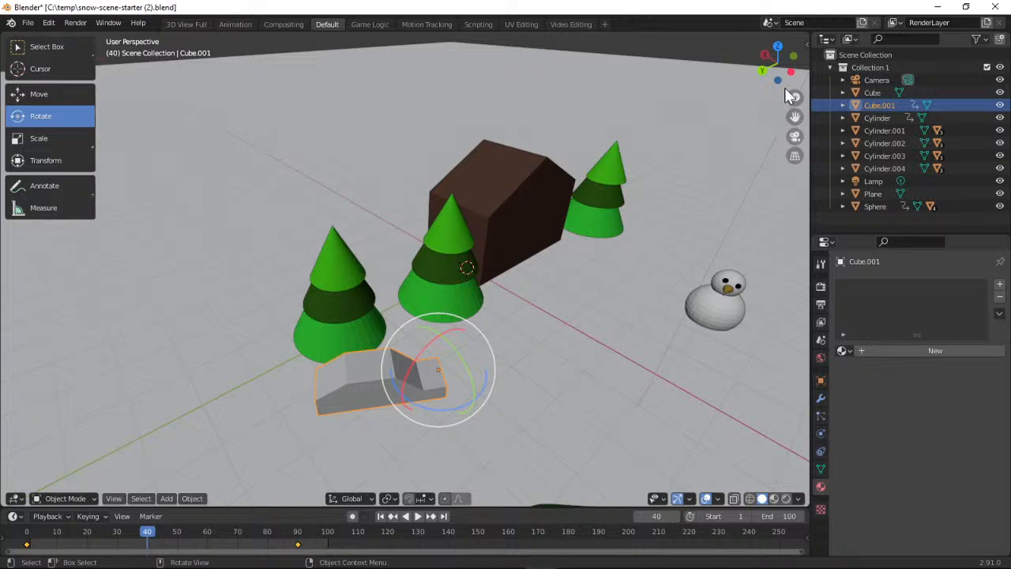
drag(781, 73, 843, 49)
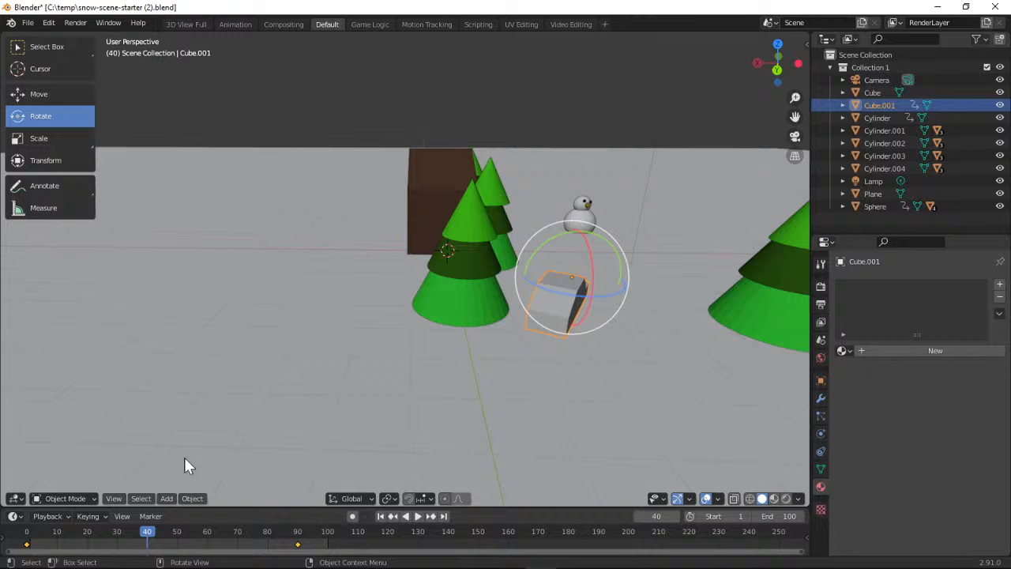
click(90, 515)
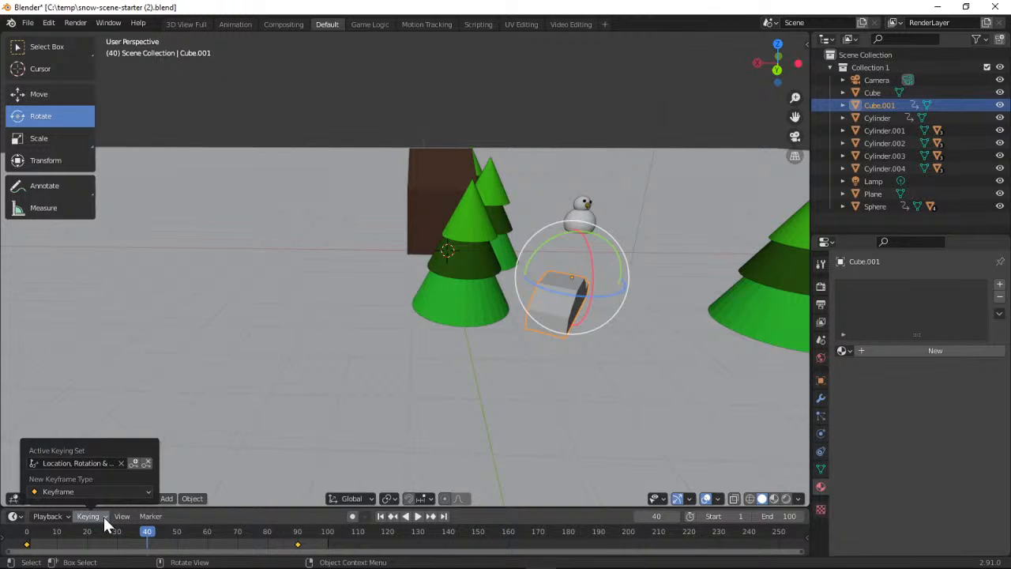
click(135, 463)
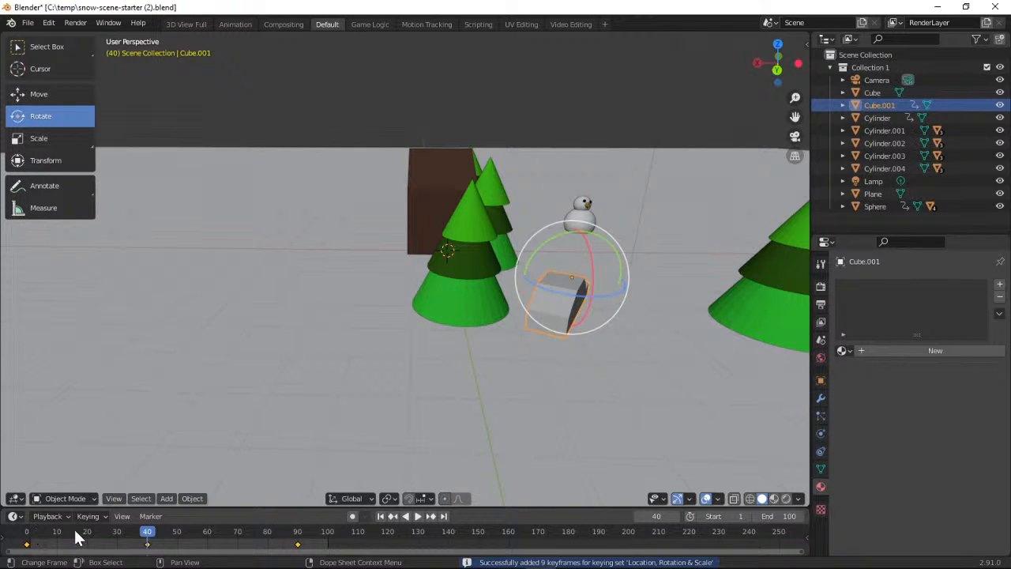
Scrub the timeline back to frame 0 and forward past frame 40 to check how the car passes the tree
drag(146, 532, 24, 535)
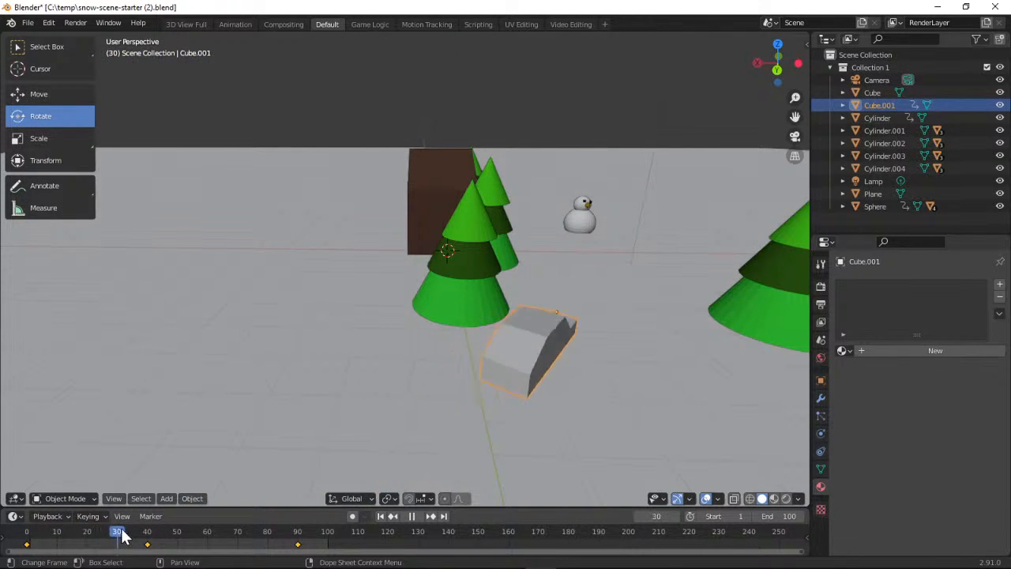
drag(176, 541, 151, 543)
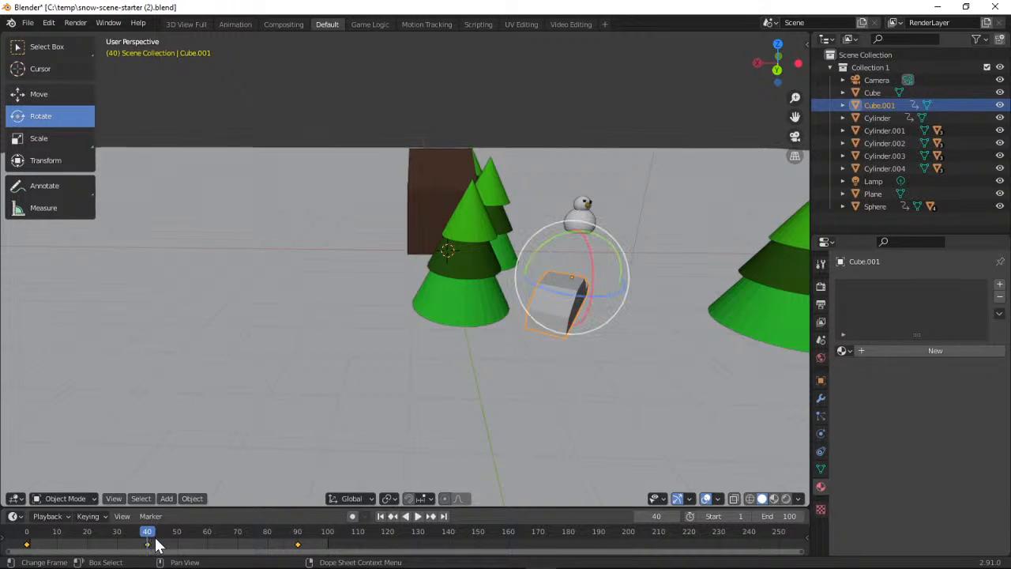
key(space)
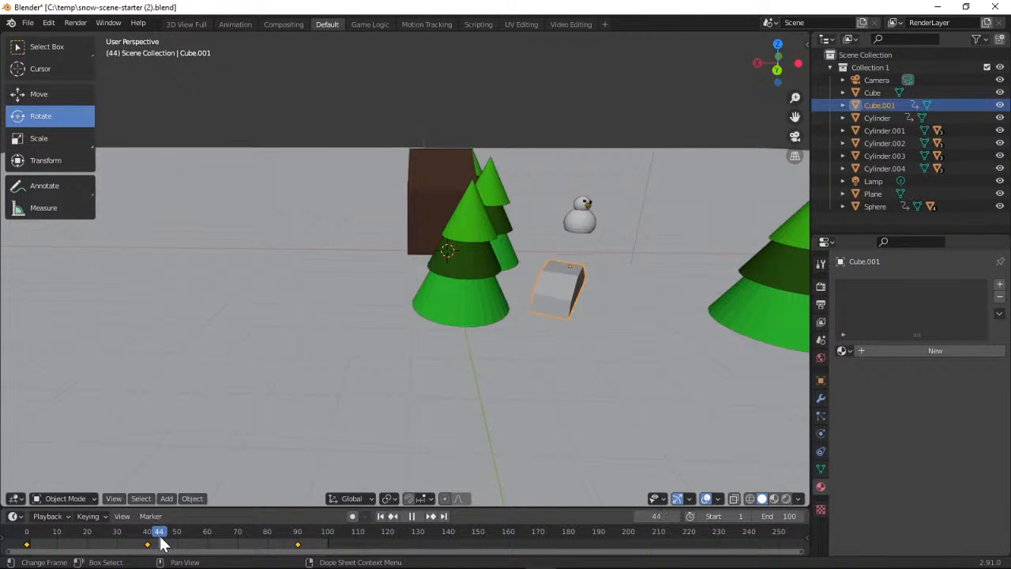
drag(161, 543, 150, 543)
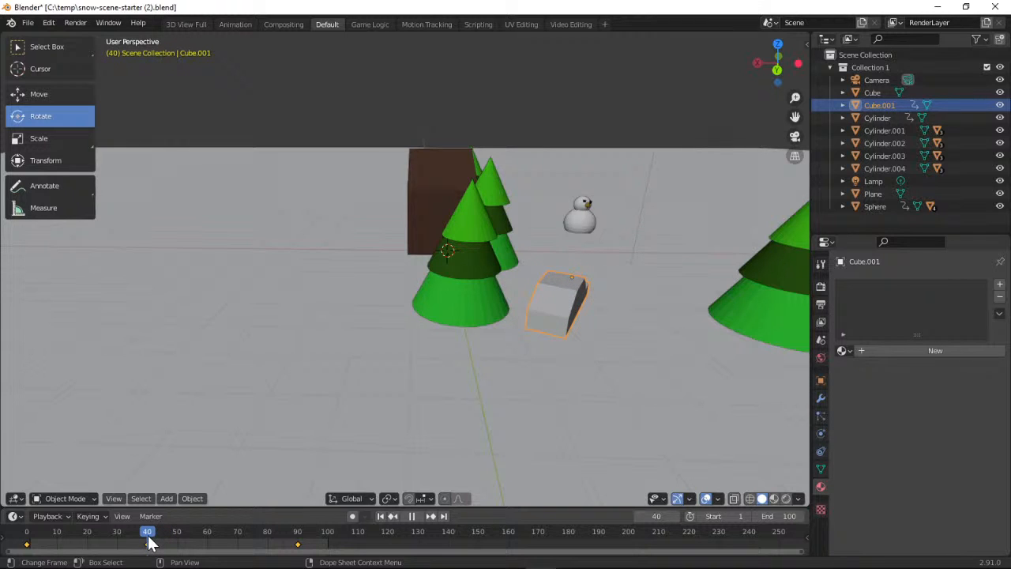
key(space)
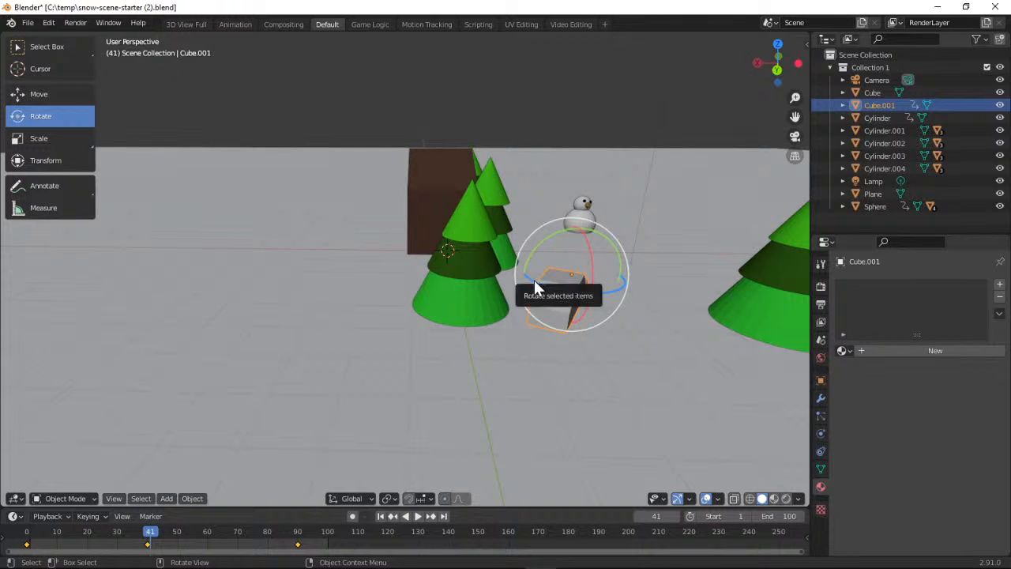
Rotate the car about the Z axis at frame 41 and insert a Location, Rotation & Scale keyframe
mouse_move(534, 279)
mouse_down()
mouse_move(554, 287)
mouse_move(521, 287)
mouse_move(533, 295)
mouse_up()
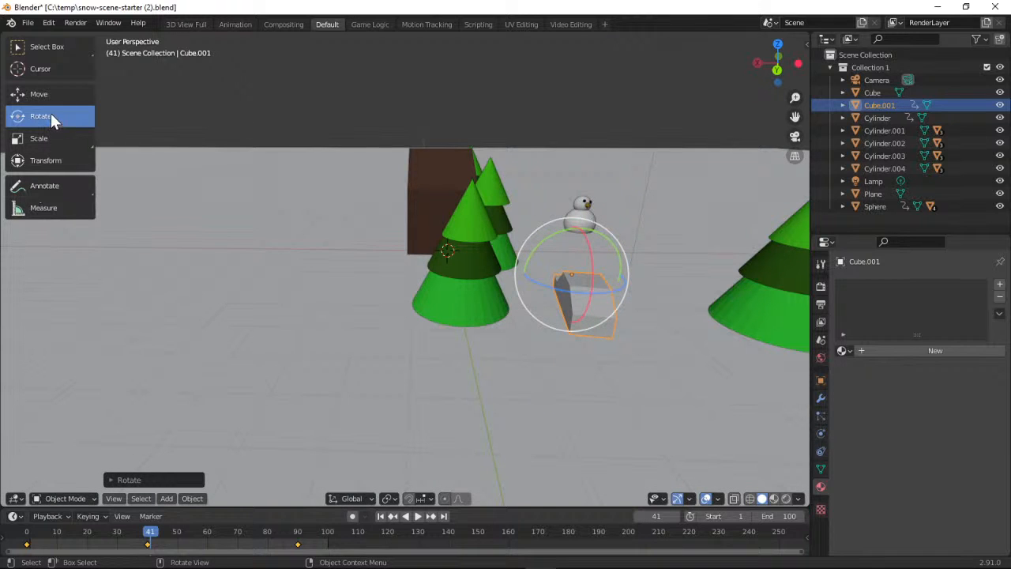
click(102, 516)
click(134, 462)
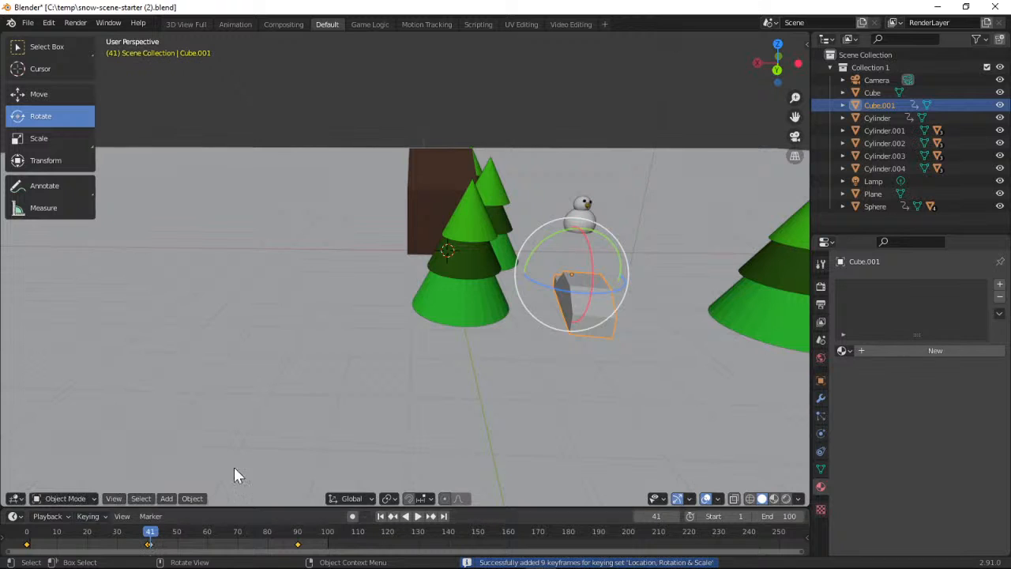
Play the animation from the start, stop it and scrub around frames 36 to 47 to examine the car's turn
click(381, 517)
click(418, 517)
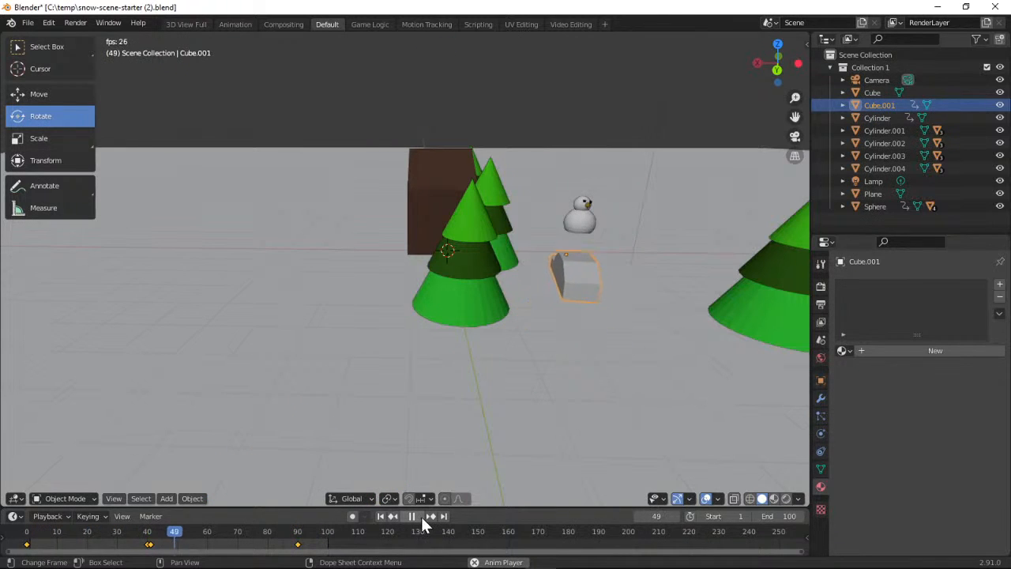
click(423, 517)
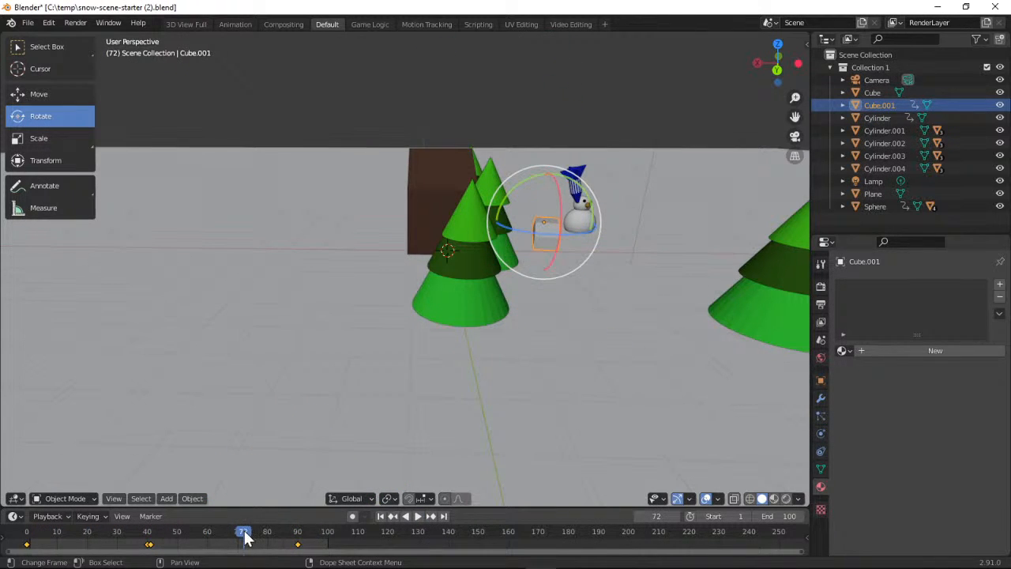
drag(245, 536, 153, 545)
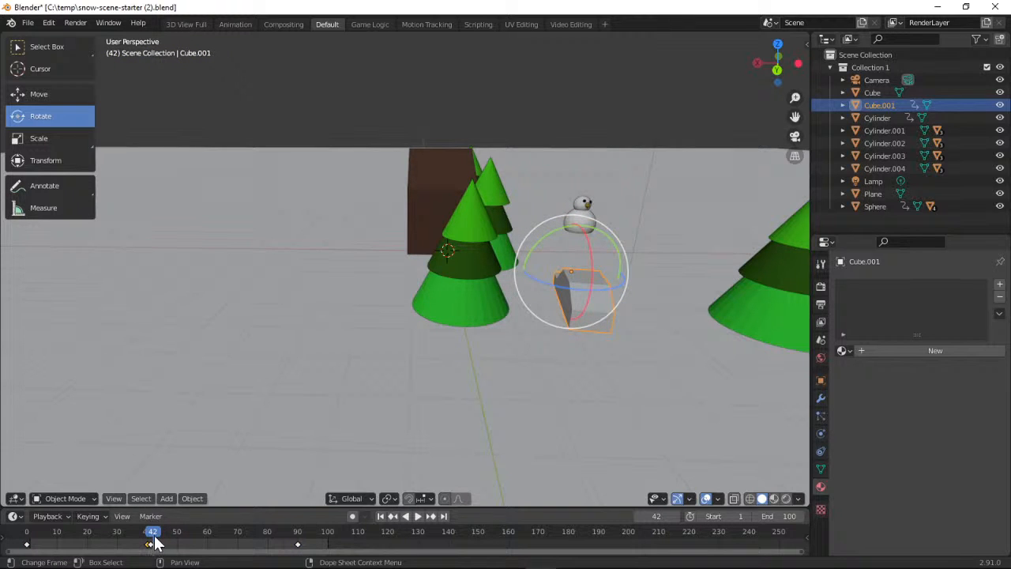
click(167, 541)
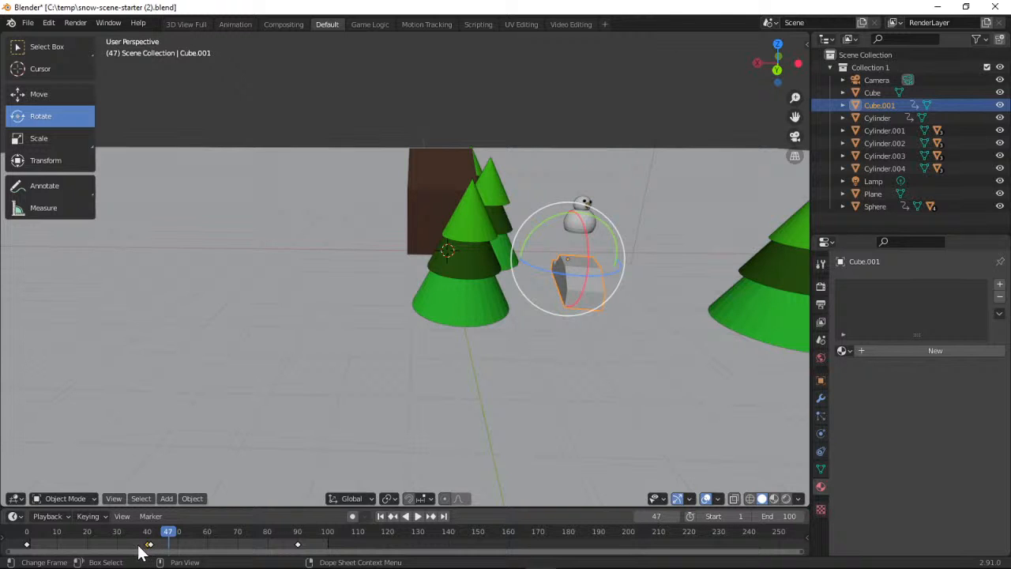
drag(169, 540, 136, 542)
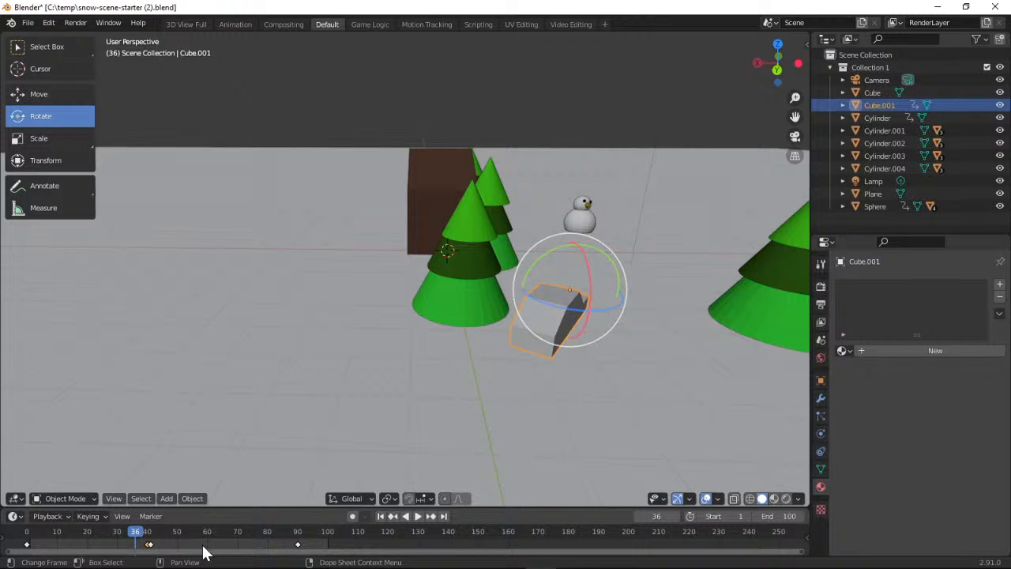
Jump through the car's keyframes to frame 41 and delete the Location, Rotation & Scale keyframe there
click(395, 515)
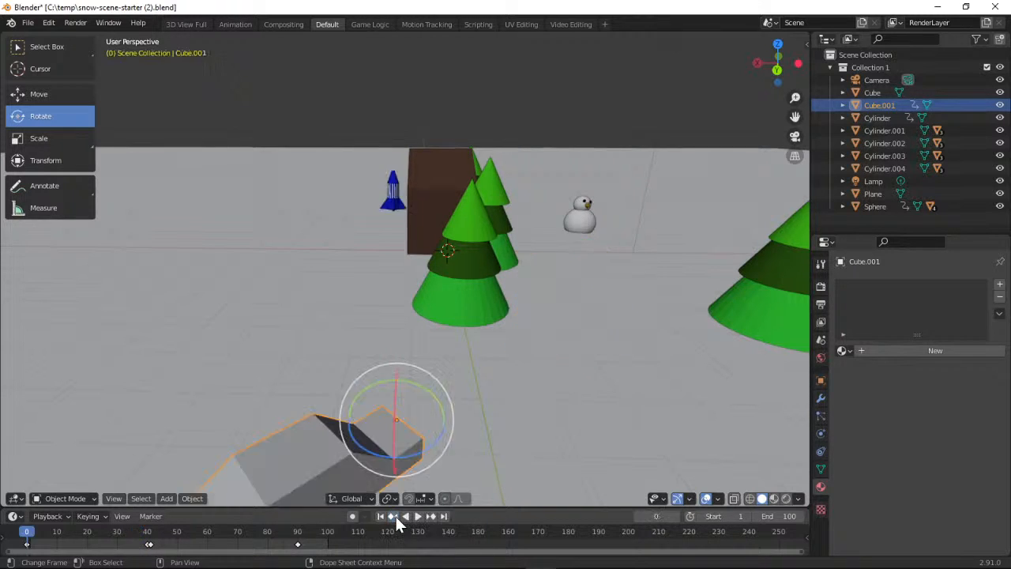
click(394, 515)
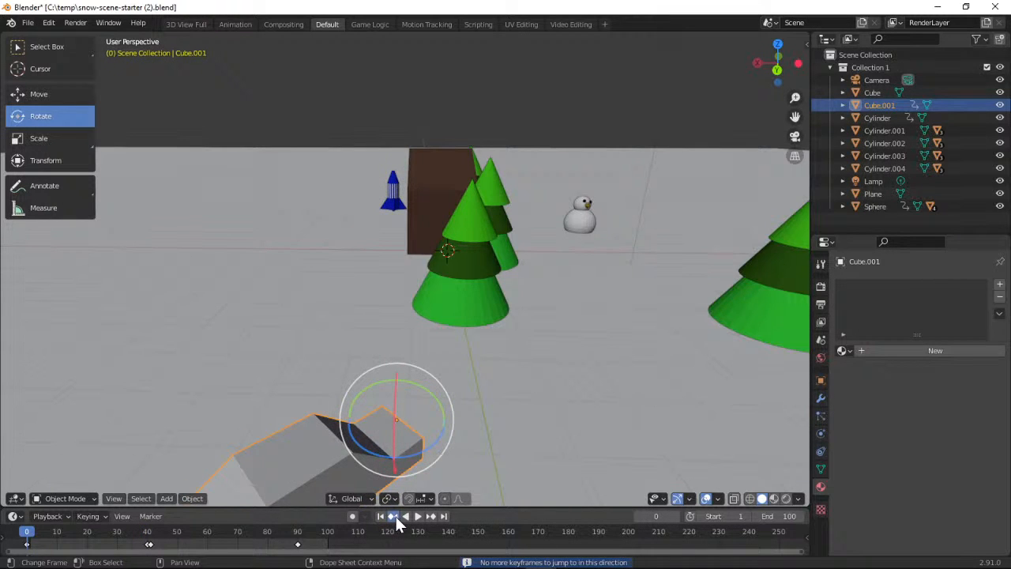
click(394, 514)
click(394, 515)
click(394, 515)
click(428, 516)
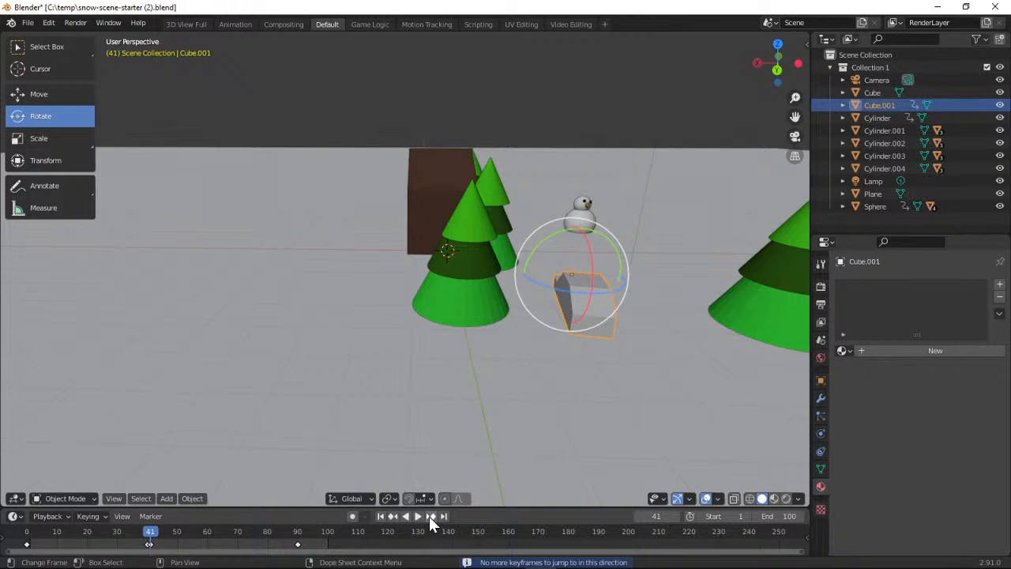
click(429, 516)
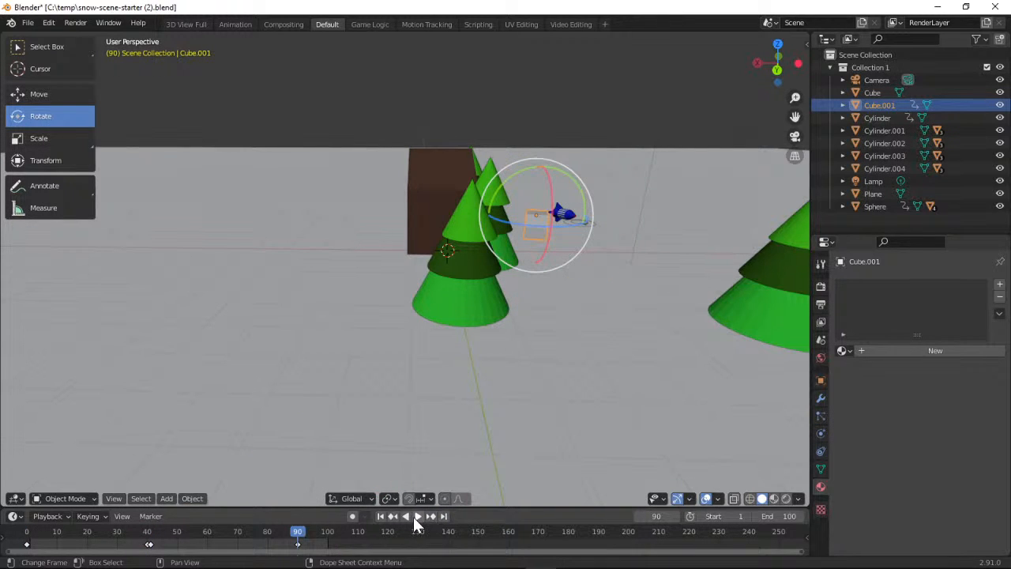
click(394, 516)
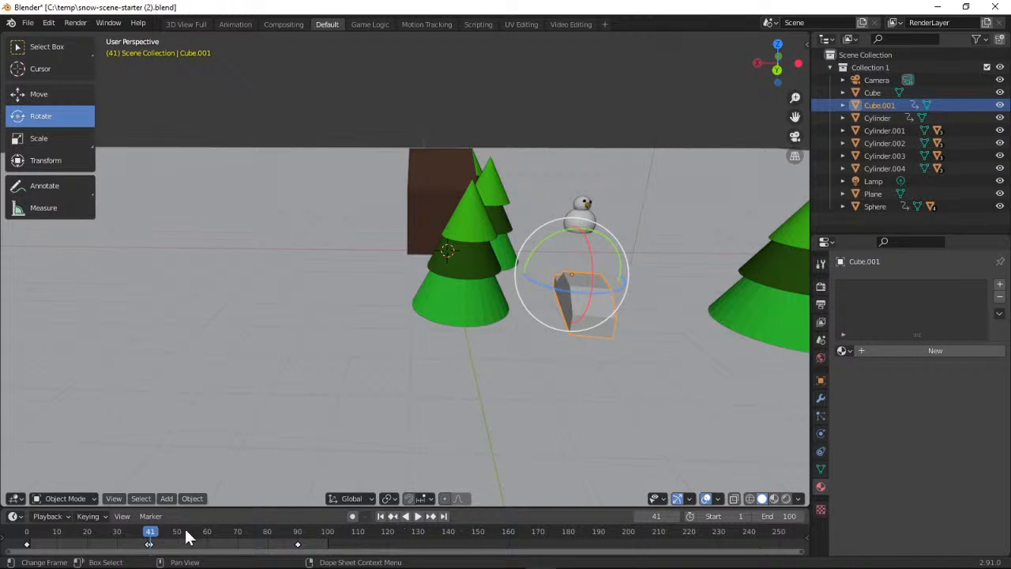
click(103, 514)
click(122, 516)
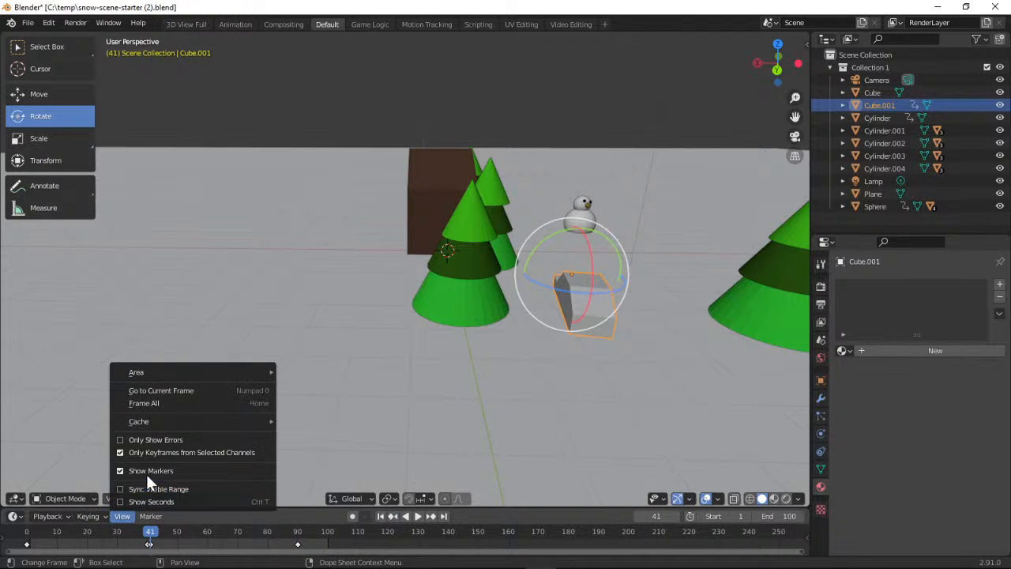
click(103, 512)
click(102, 515)
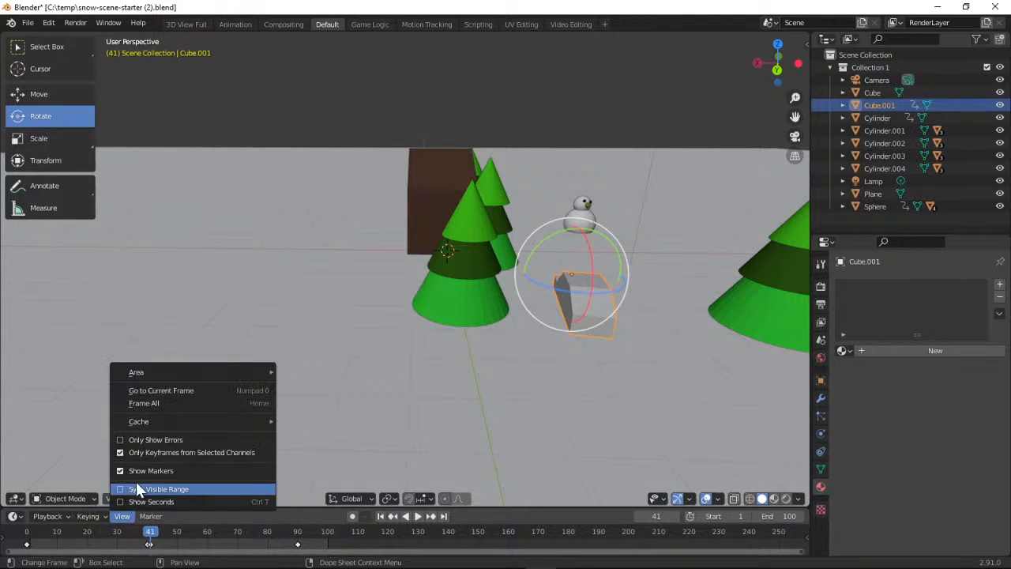
click(102, 511)
click(104, 512)
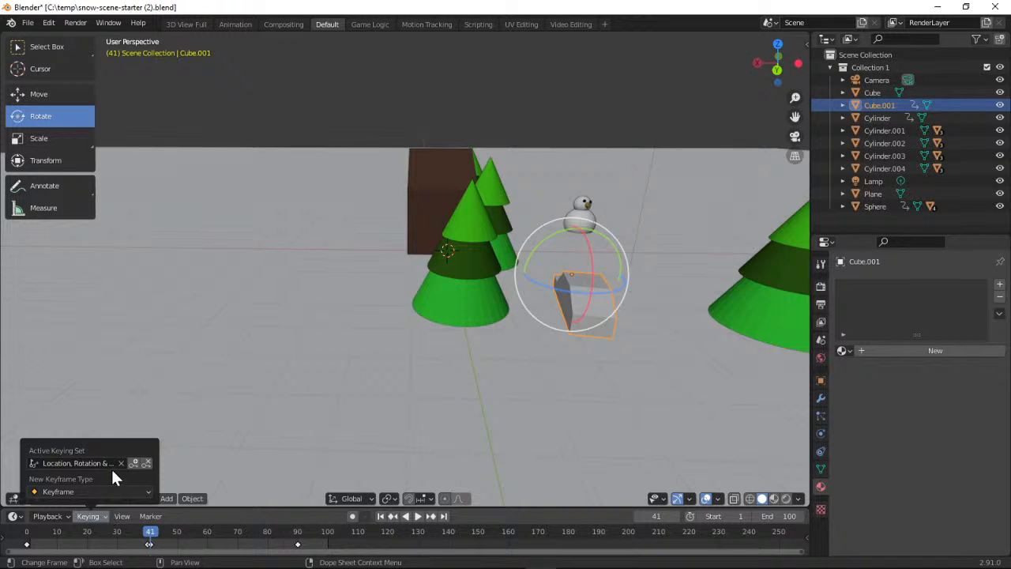
click(143, 463)
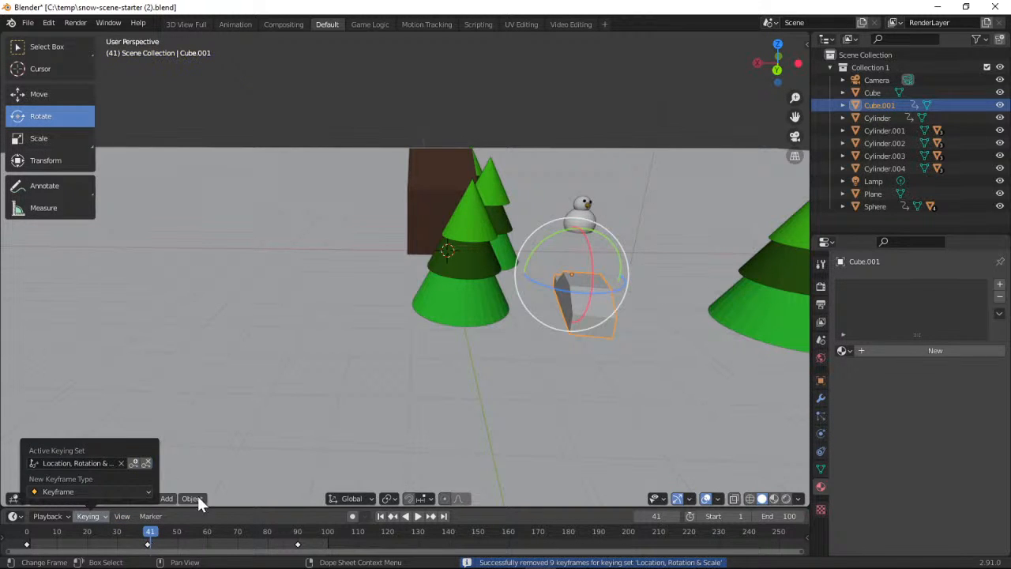
Go to frame 45 and rotate the car about 16.5° about the global Z axis
drag(154, 539, 162, 541)
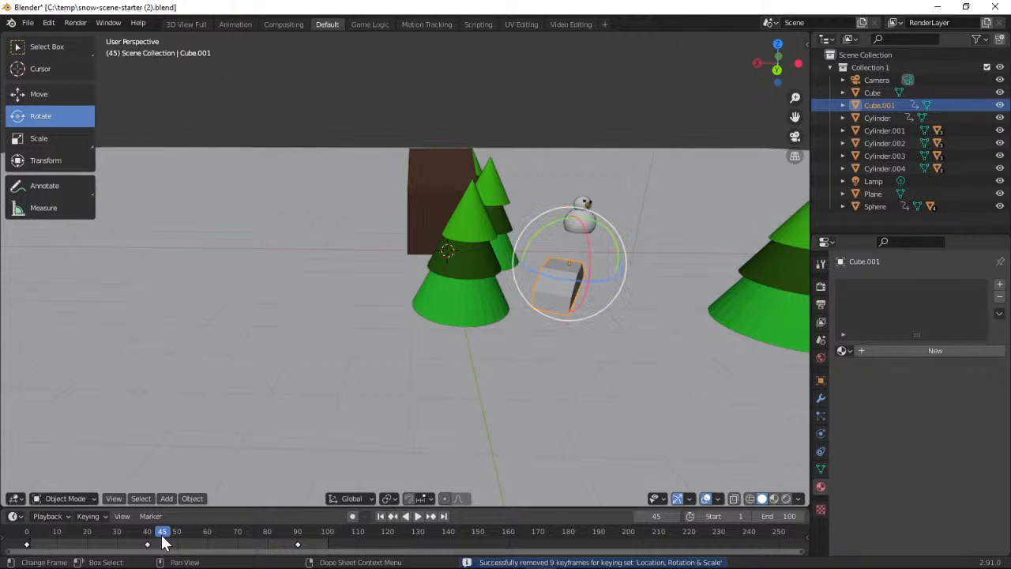
key(space)
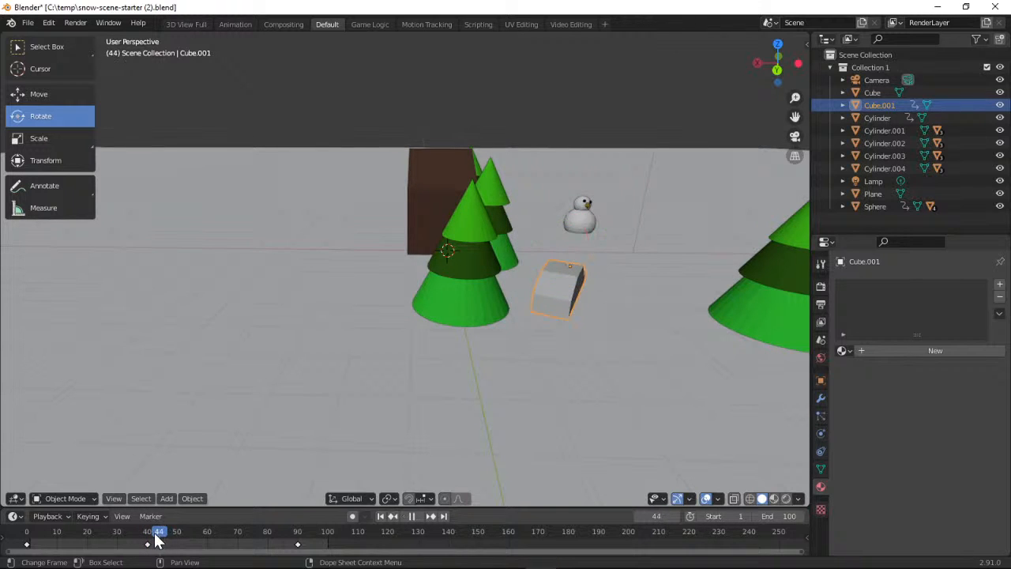
mouse_move(178, 539)
mouse_down()
mouse_move(255, 548)
mouse_move(163, 549)
mouse_up()
key(space)
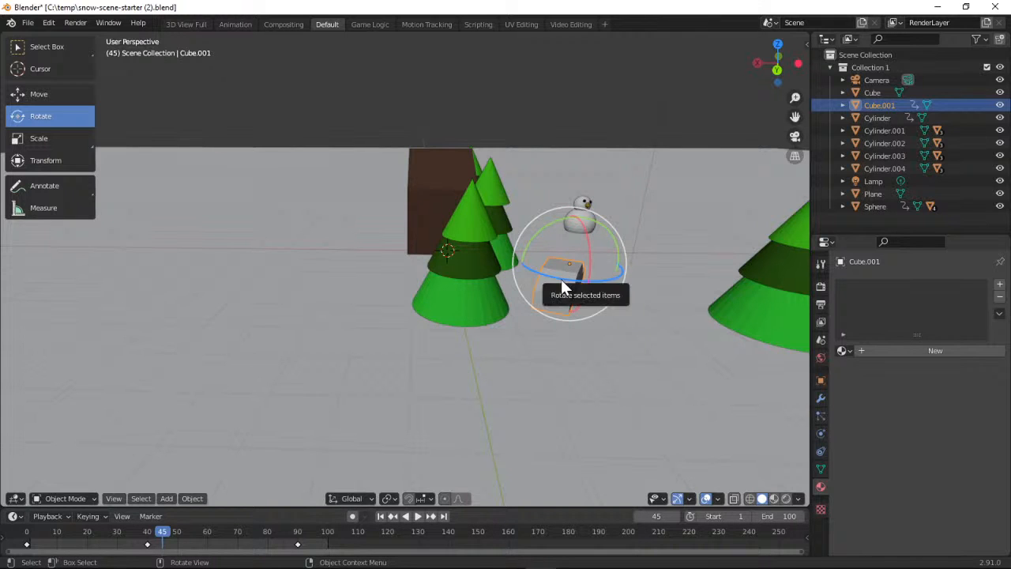
mouse_move(561, 279)
mouse_down()
mouse_move(584, 287)
mouse_move(565, 282)
mouse_up()
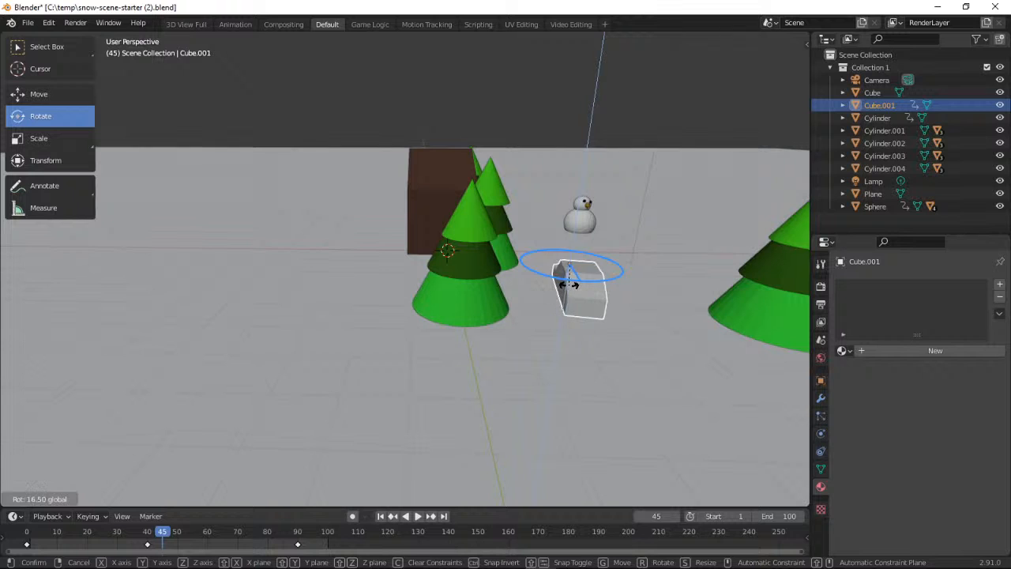
click(573, 293)
Move the car slightly along the X axis toward the tree and insert a Location, Rotation & Scale keyframe at frame 45
click(64, 92)
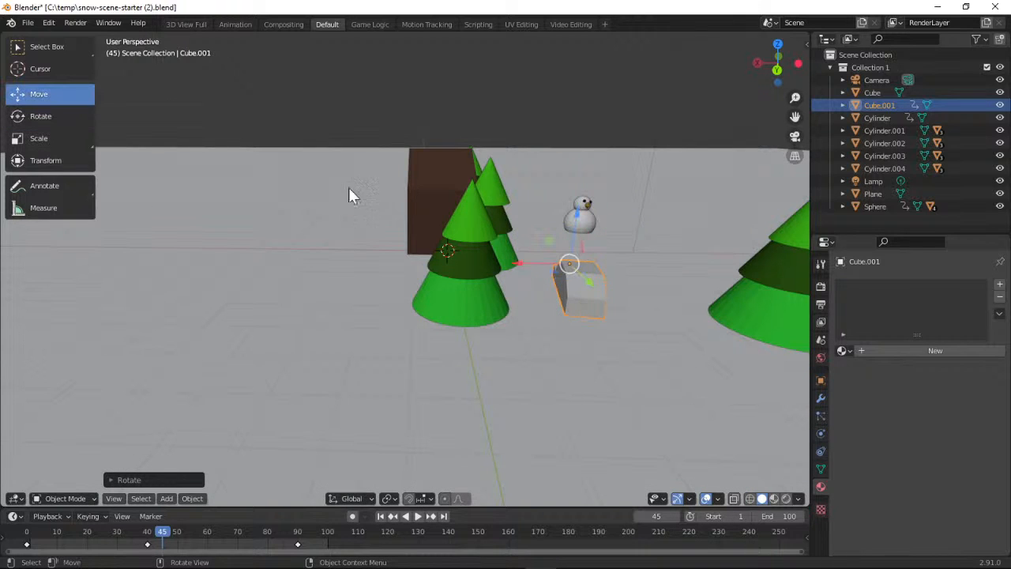
drag(514, 262, 495, 268)
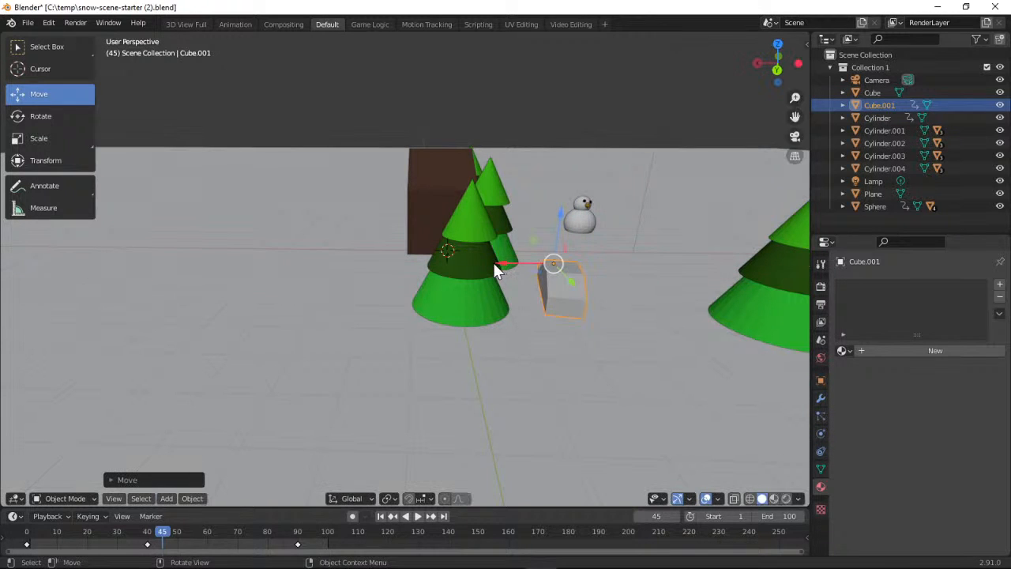
click(106, 515)
click(134, 464)
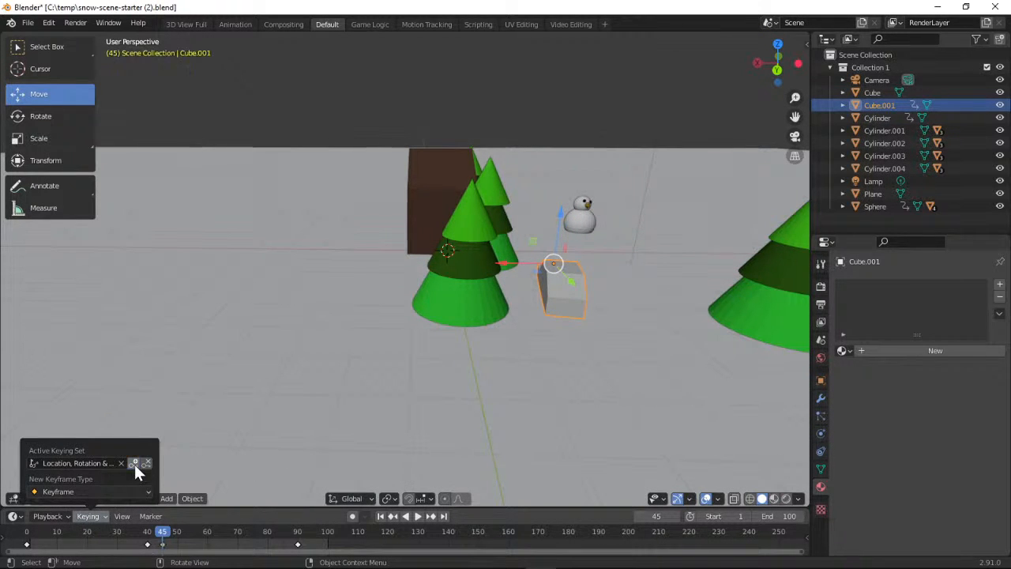
Return to frame 0 and play the animation to check the car's new path
drag(164, 532, 22, 541)
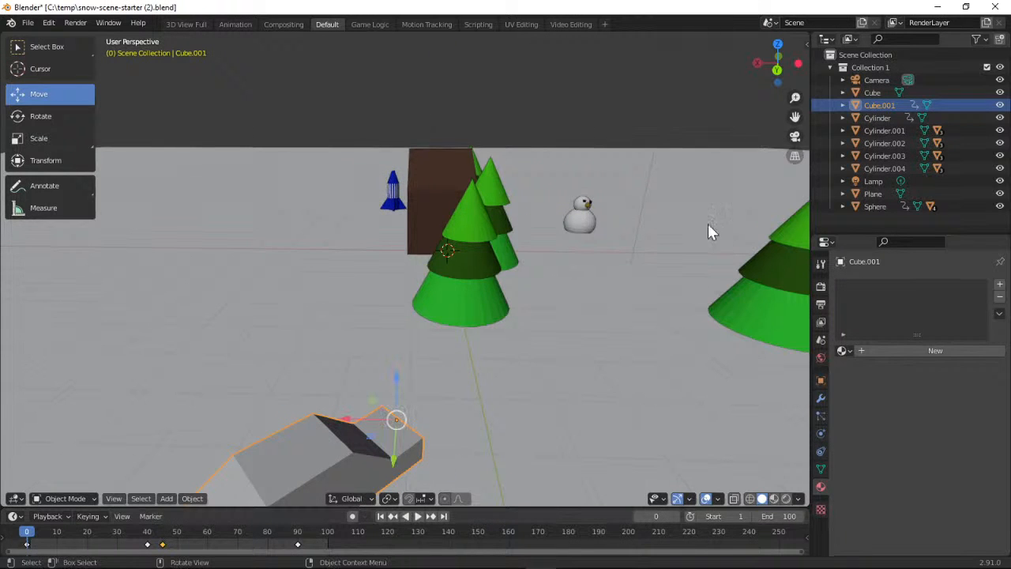
click(417, 515)
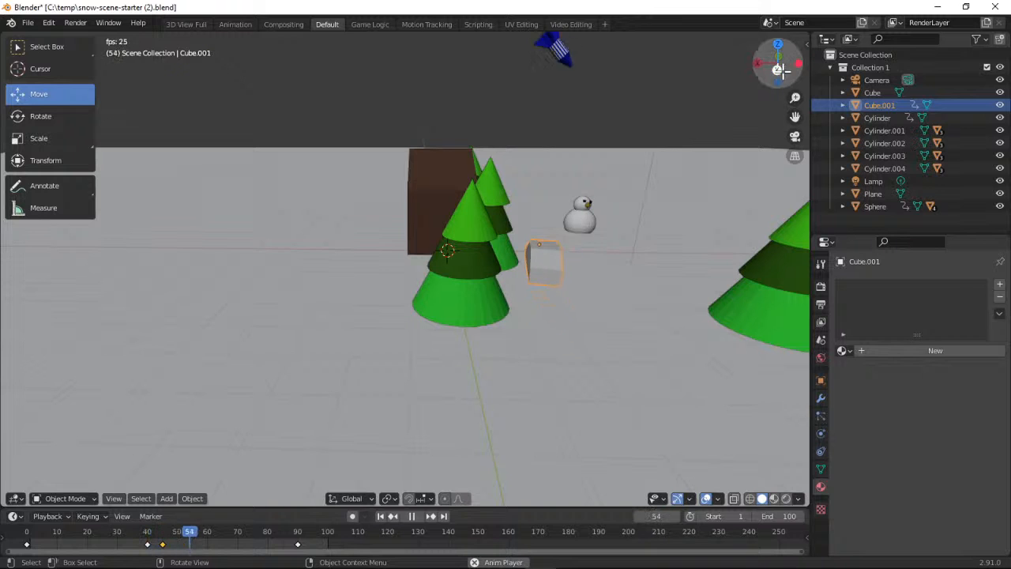
Watch the playing animation from above and from a low side view facing the house and snowman
drag(776, 69, 711, 75)
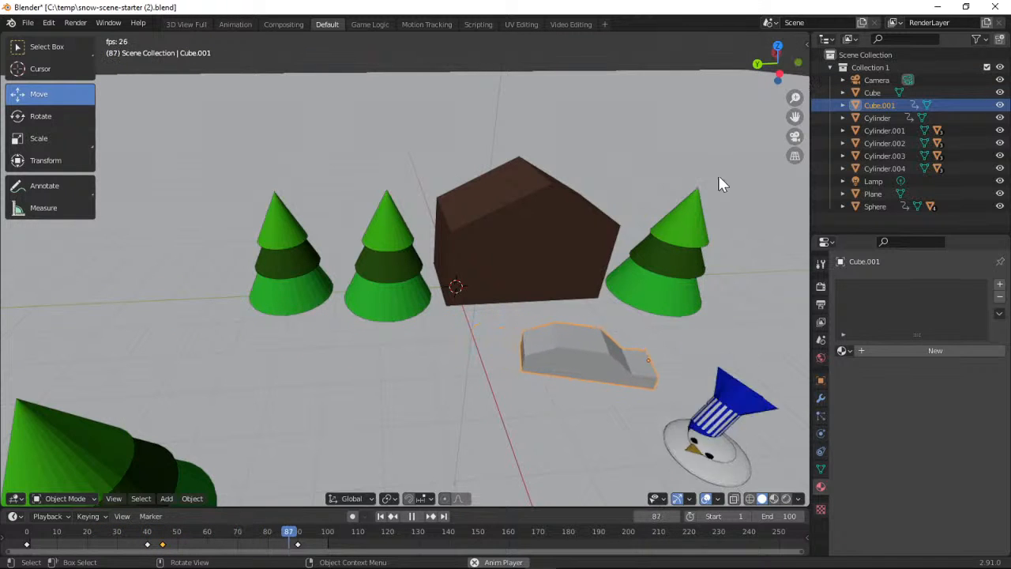
drag(793, 120, 730, 80)
drag(794, 97, 758, 46)
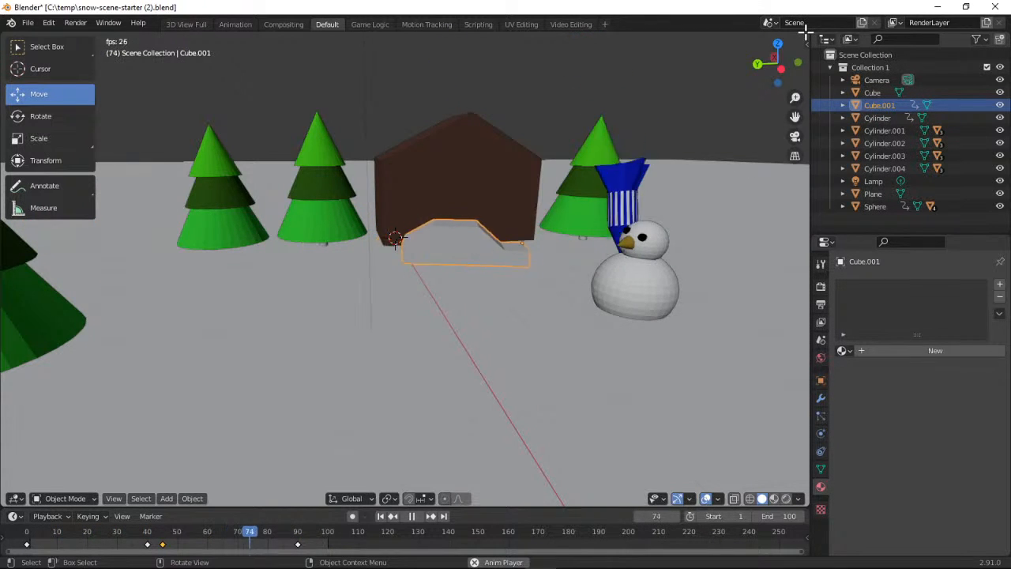
Save a copy of the scene in C:\temp as "snow-scene-starter snowman bonk.blend"
click(31, 25)
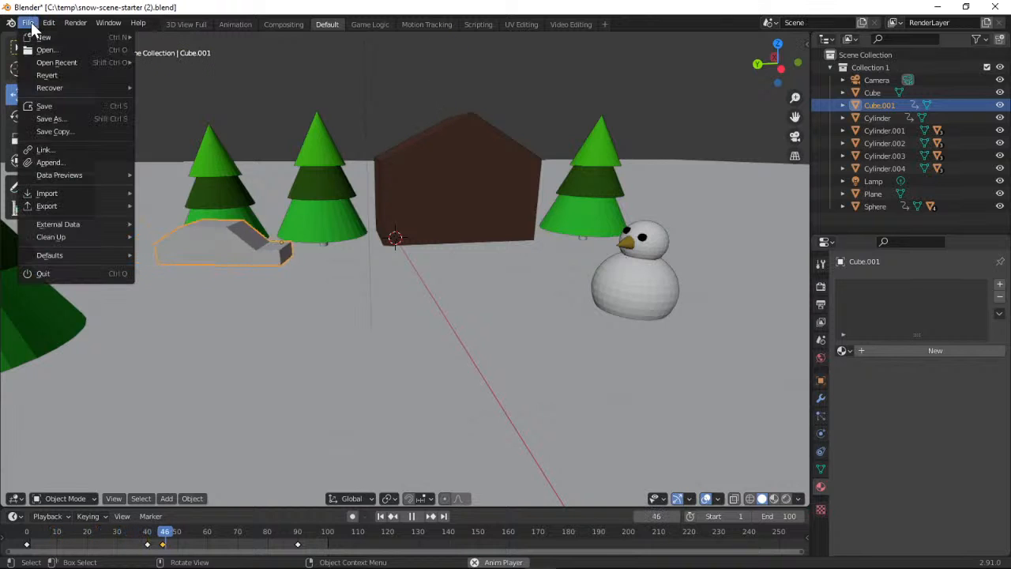
click(70, 118)
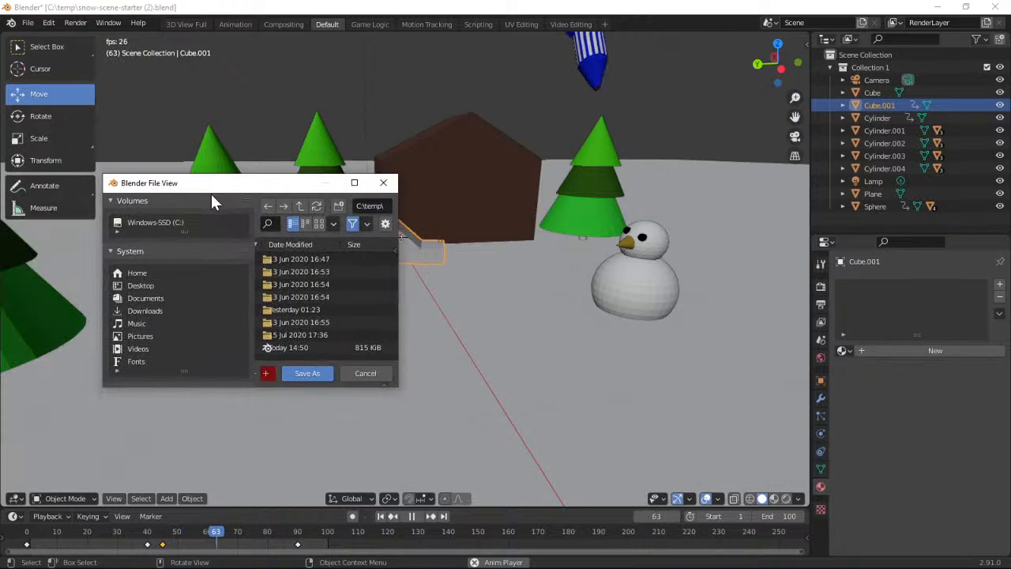
drag(397, 387, 610, 472)
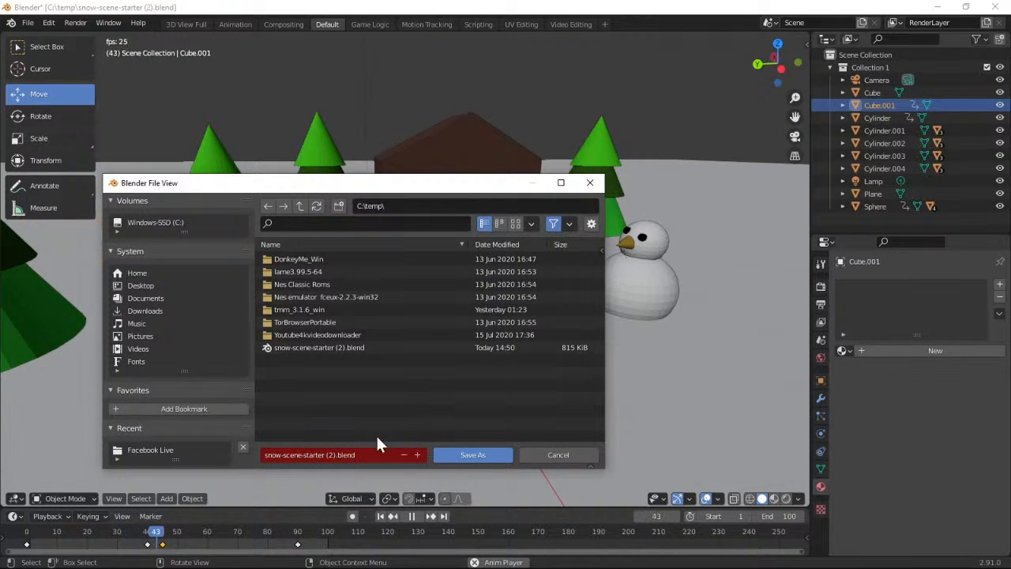
click(332, 455)
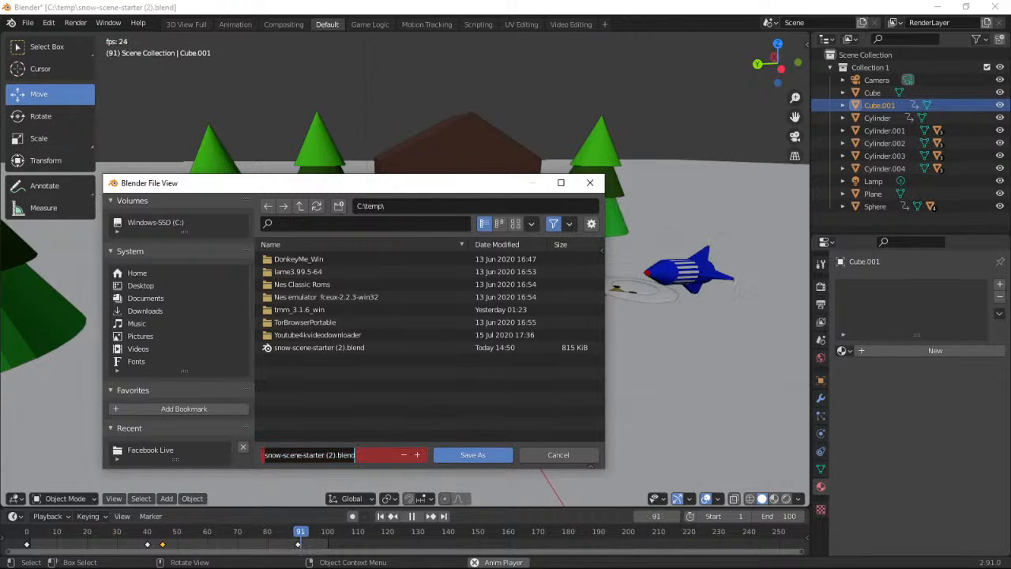
key(BackSpace)
key(BackSpace)
key(BackSpace)
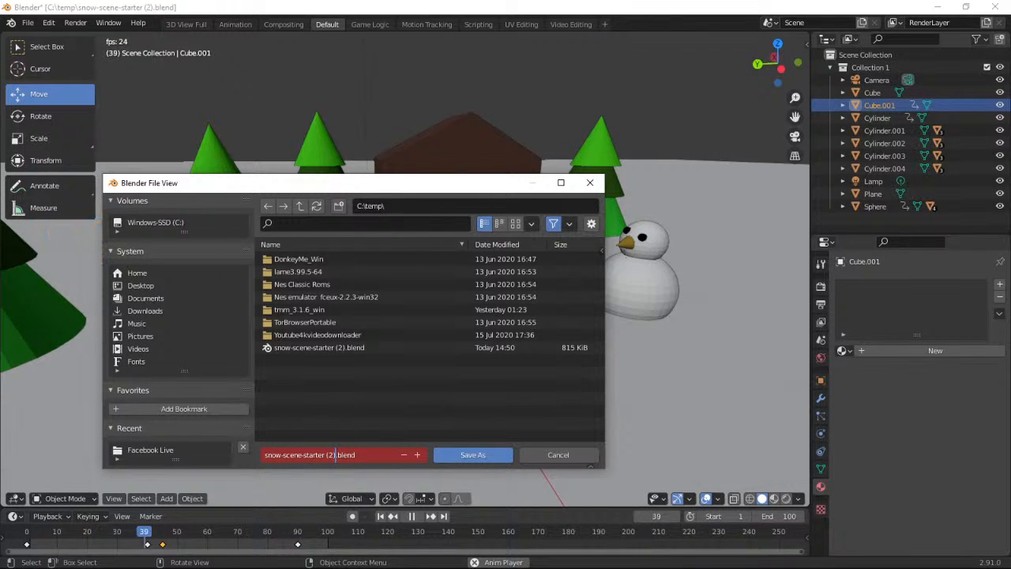
text(s)
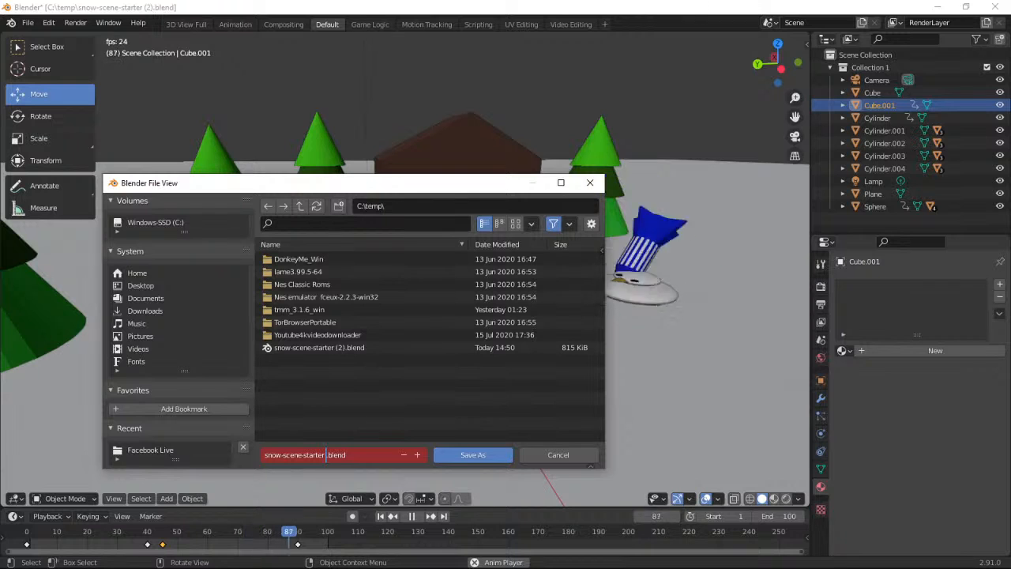
text(nowma)
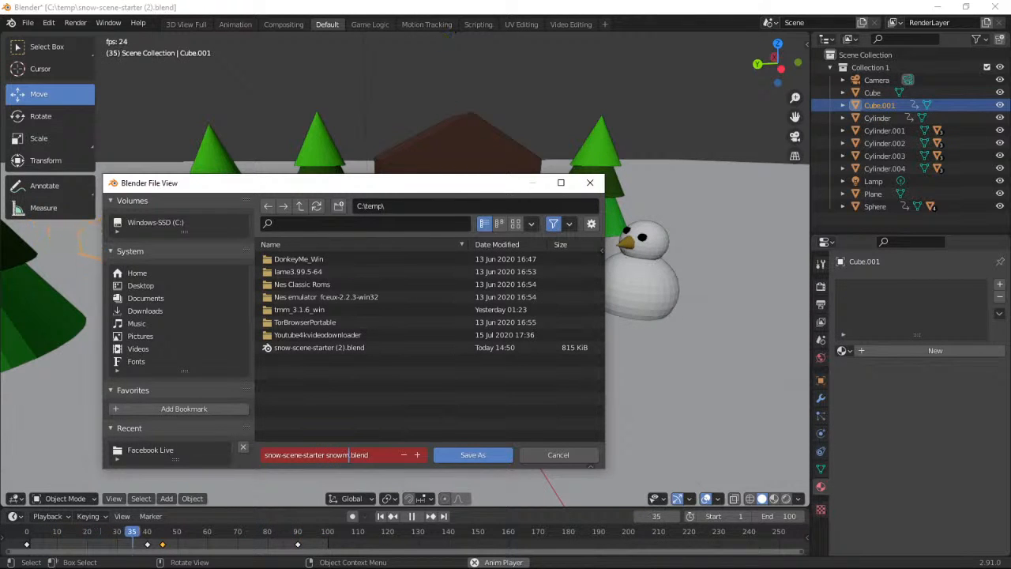
text(n)
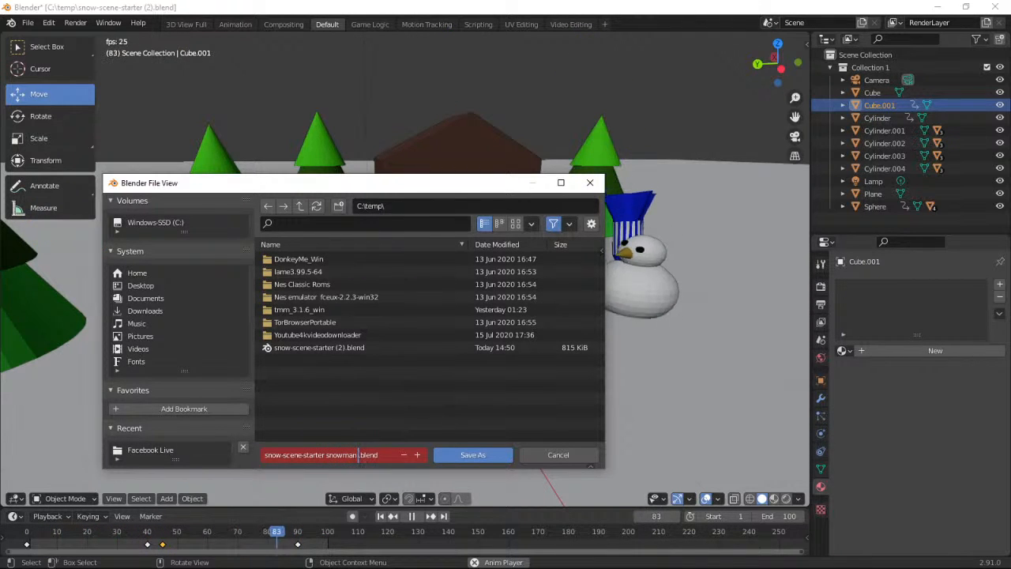
text( bomb)
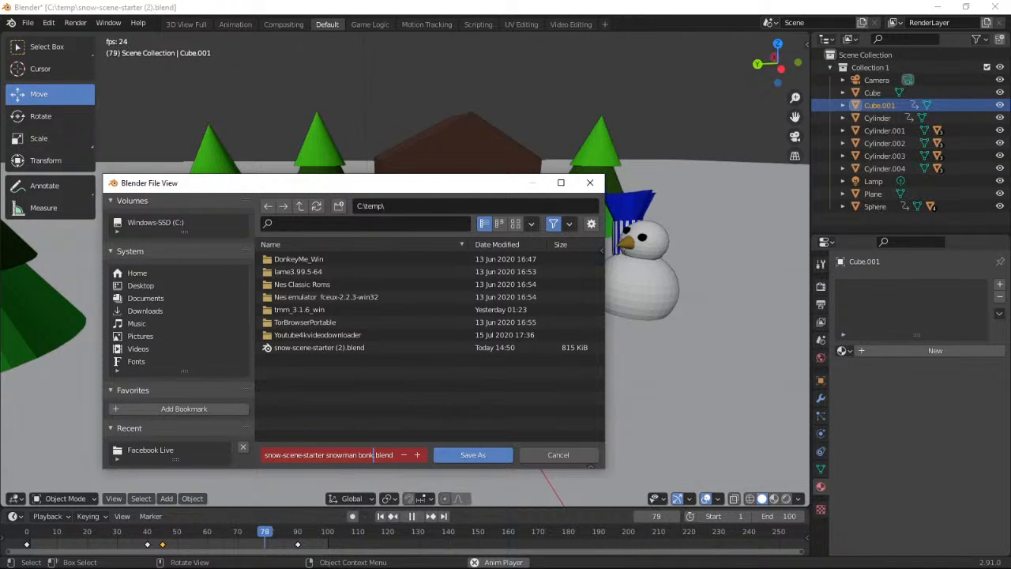
click(352, 420)
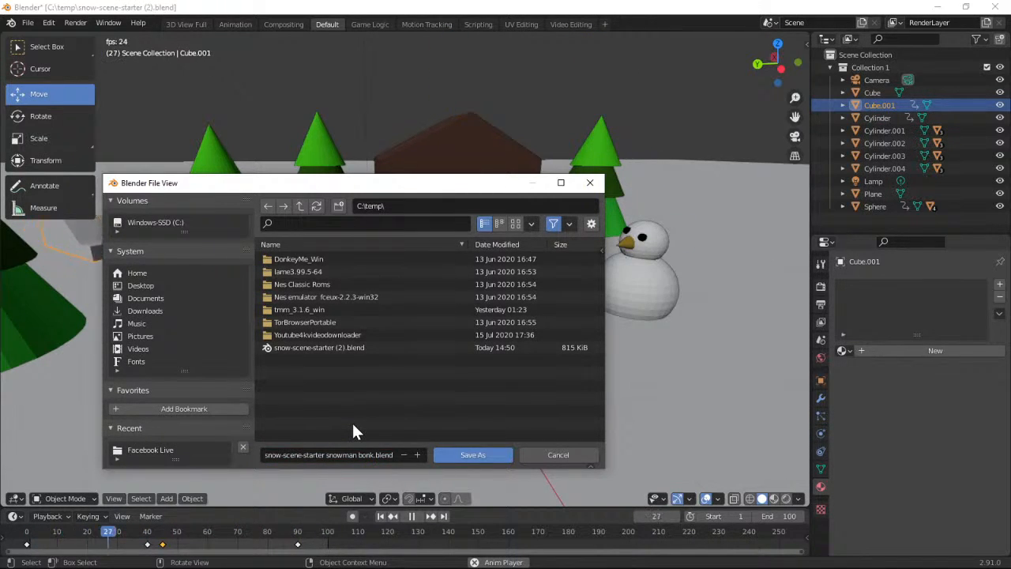
click(457, 457)
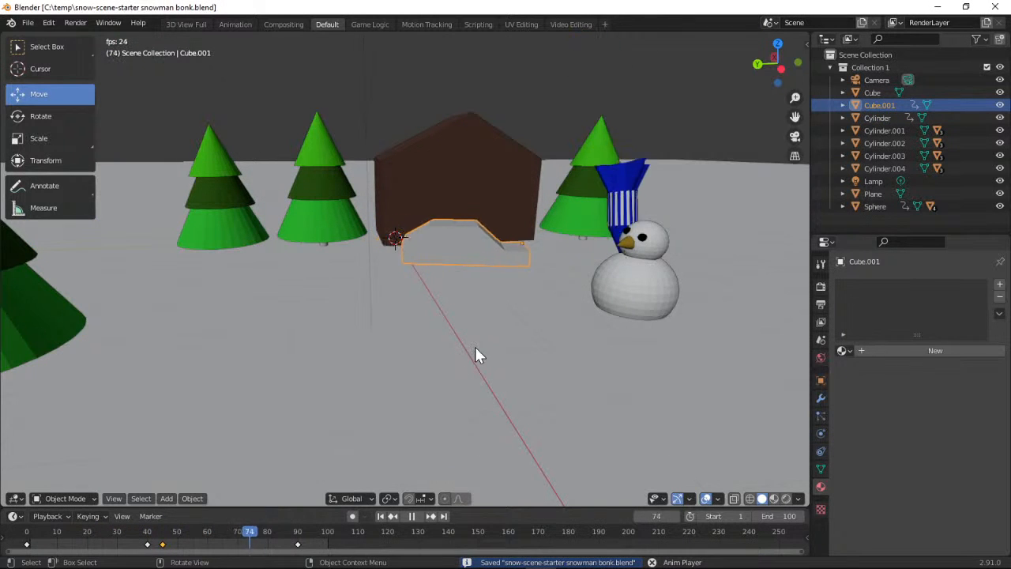
Stop the animation playback and switch to the browser to read the rocket challenge down to the extra scene download
drag(776, 71, 762, 84)
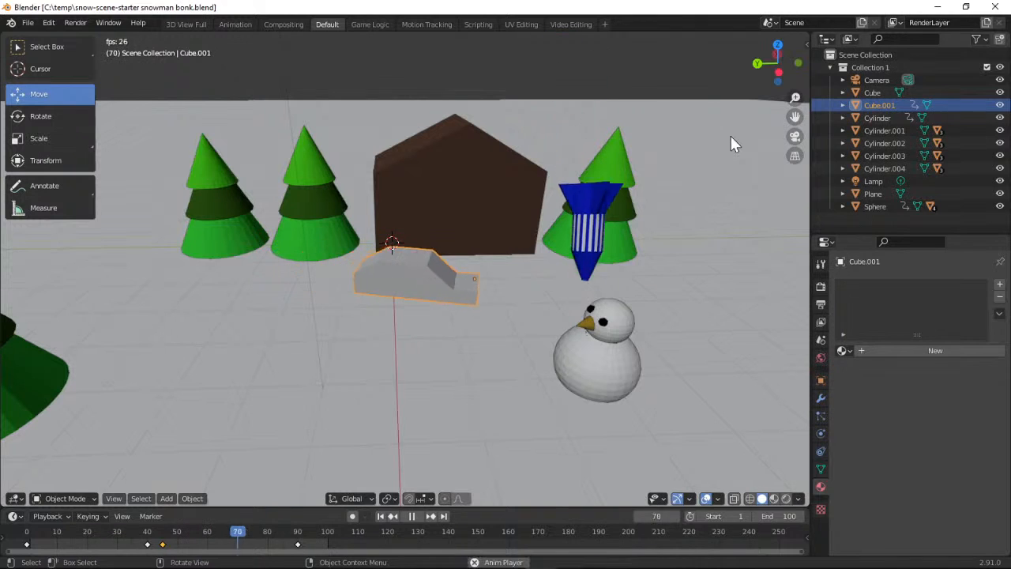
click(412, 515)
click(937, 7)
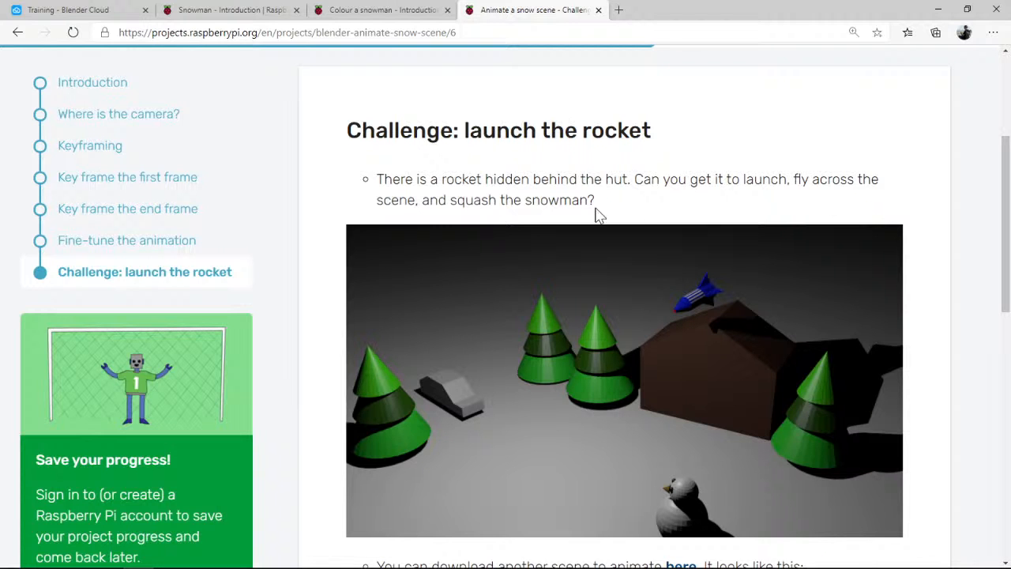
drag(1001, 156, 993, 304)
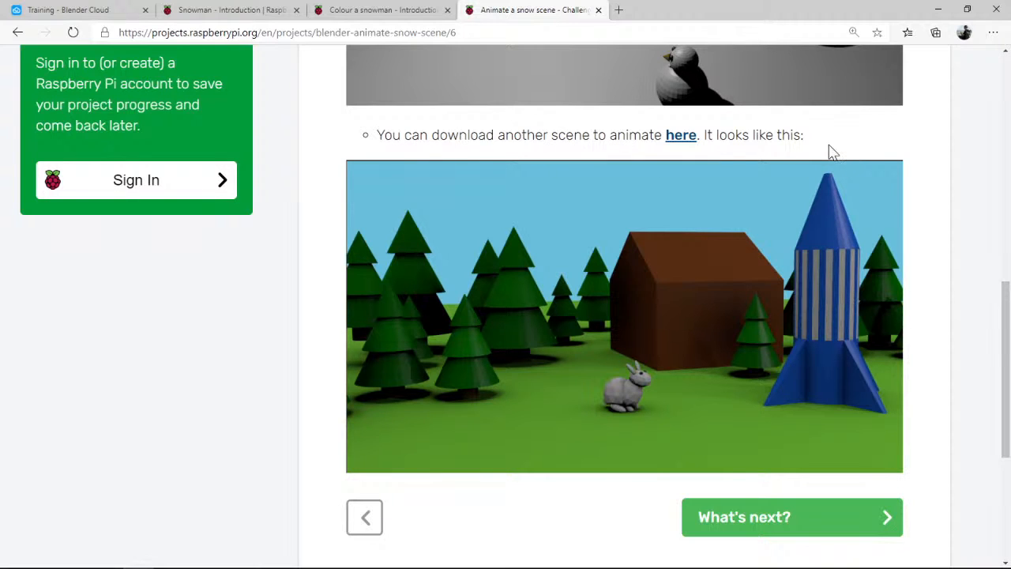
Download the extra scene bunny-challenge.blend from the challenge page and open it in Blender
click(838, 521)
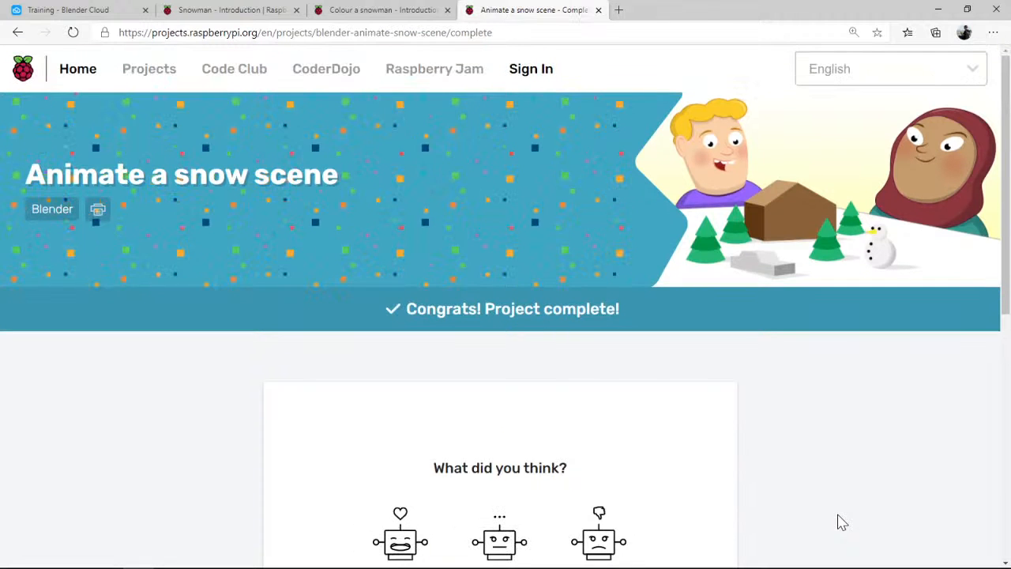
click(17, 32)
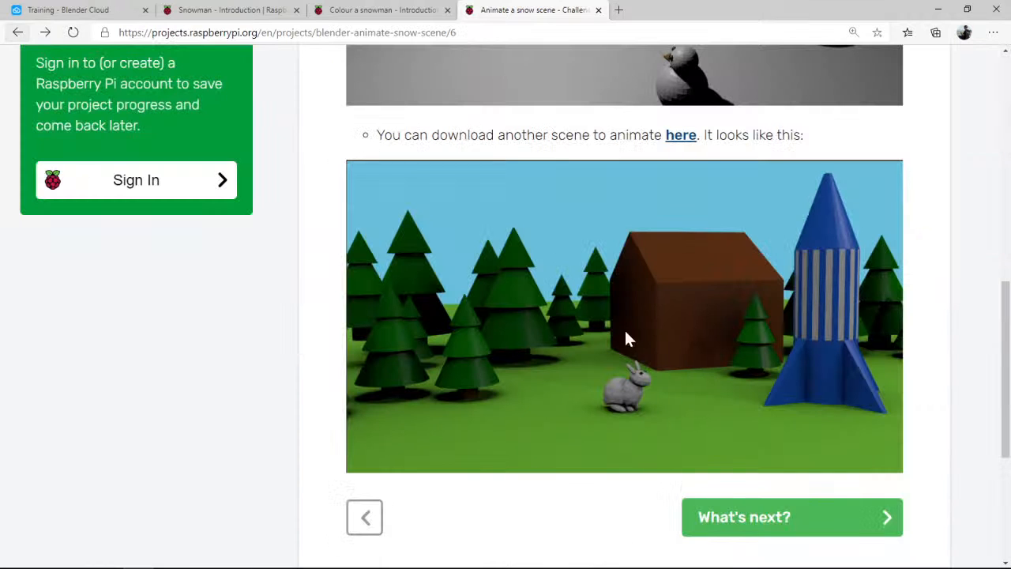
click(679, 143)
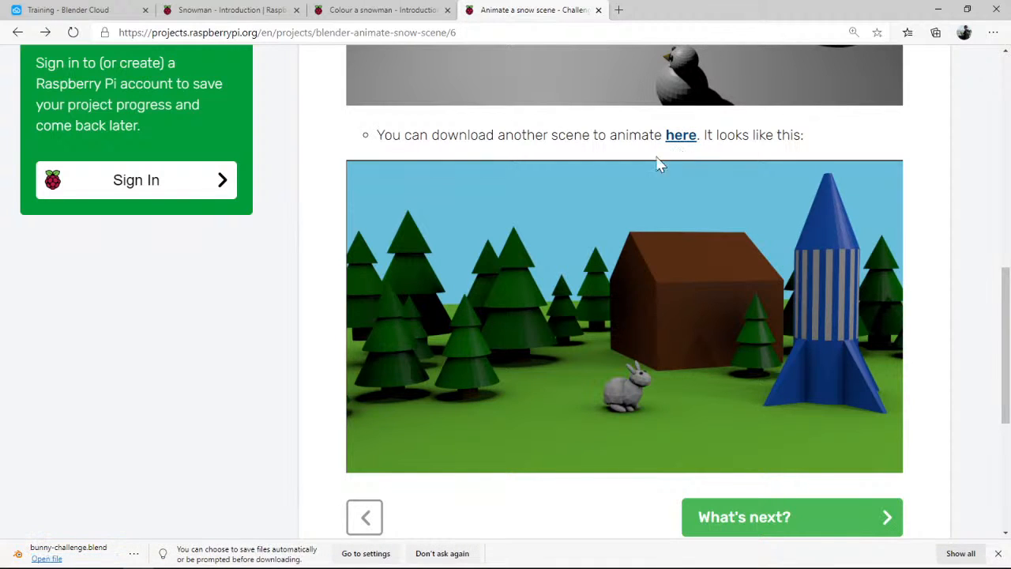
click(95, 549)
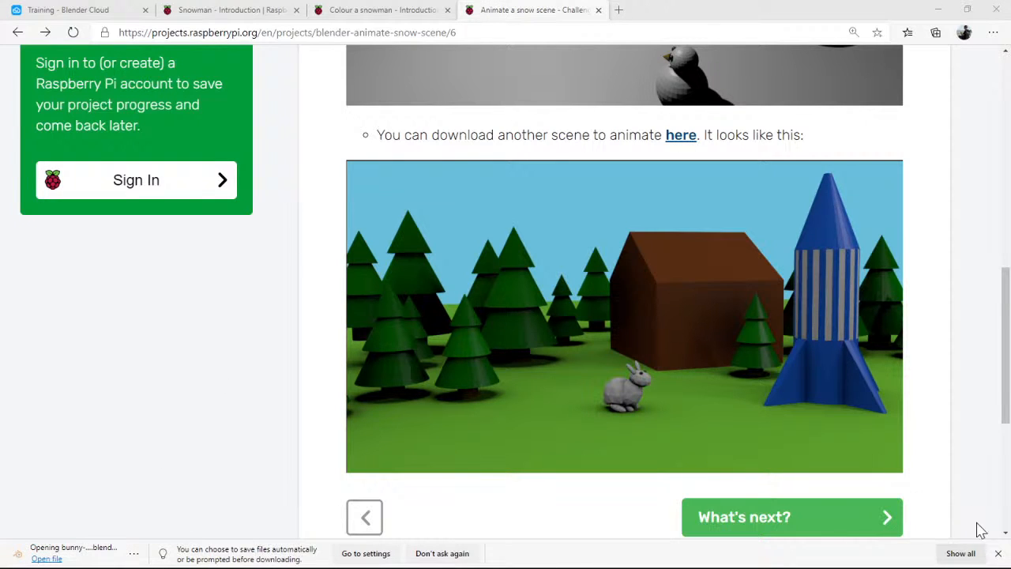
click(998, 554)
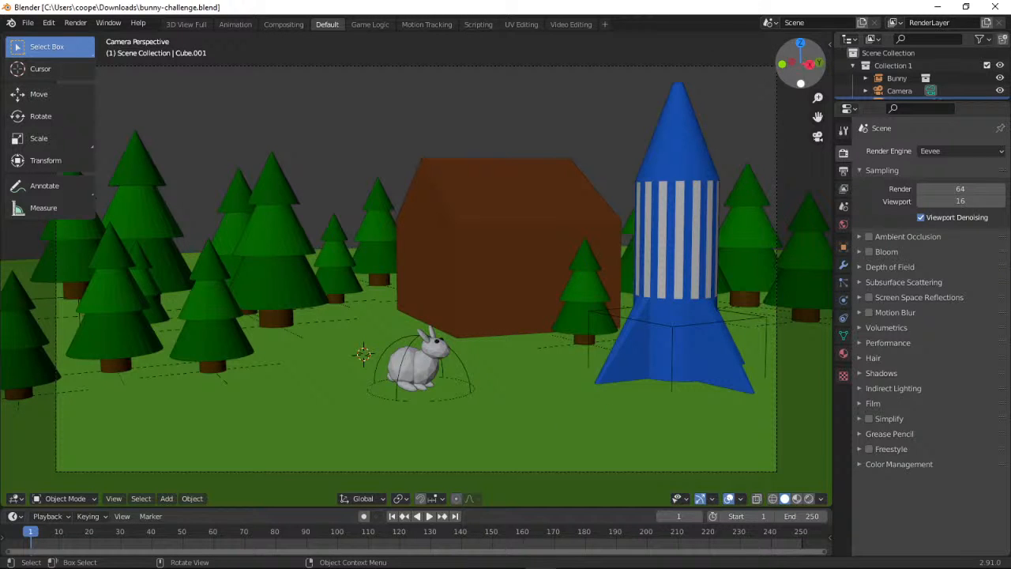
Examine the bunny scene through the camera and from several angles, including a close-up of the bunny beside the rocket
drag(802, 56, 724, 110)
click(818, 137)
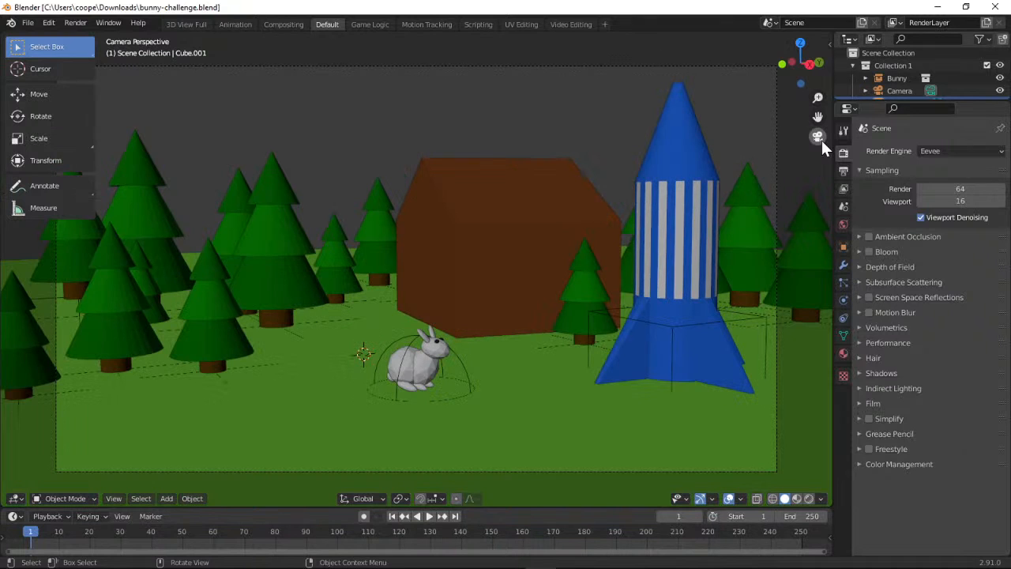
click(818, 137)
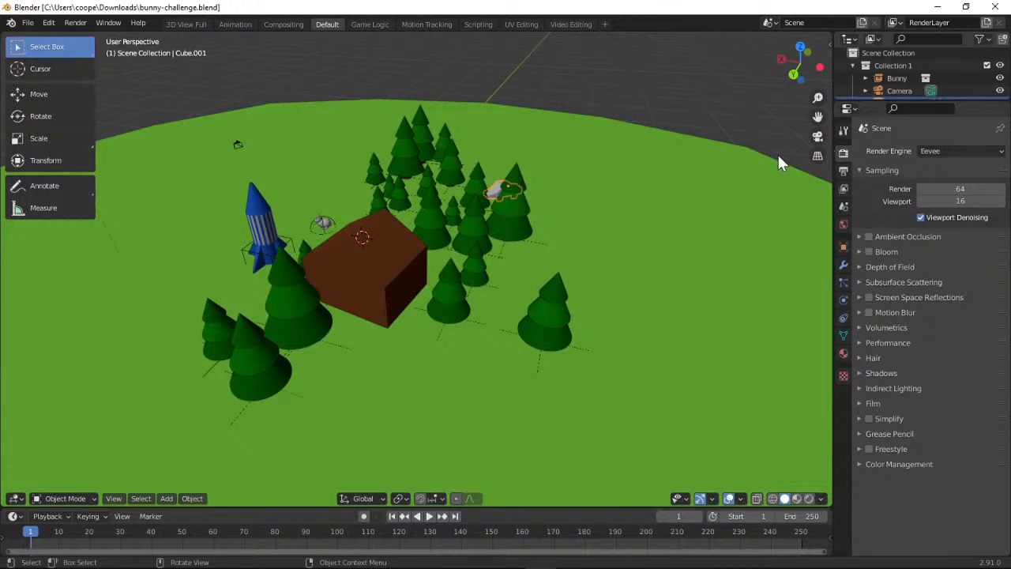
drag(798, 73, 683, 27)
drag(799, 63, 624, 98)
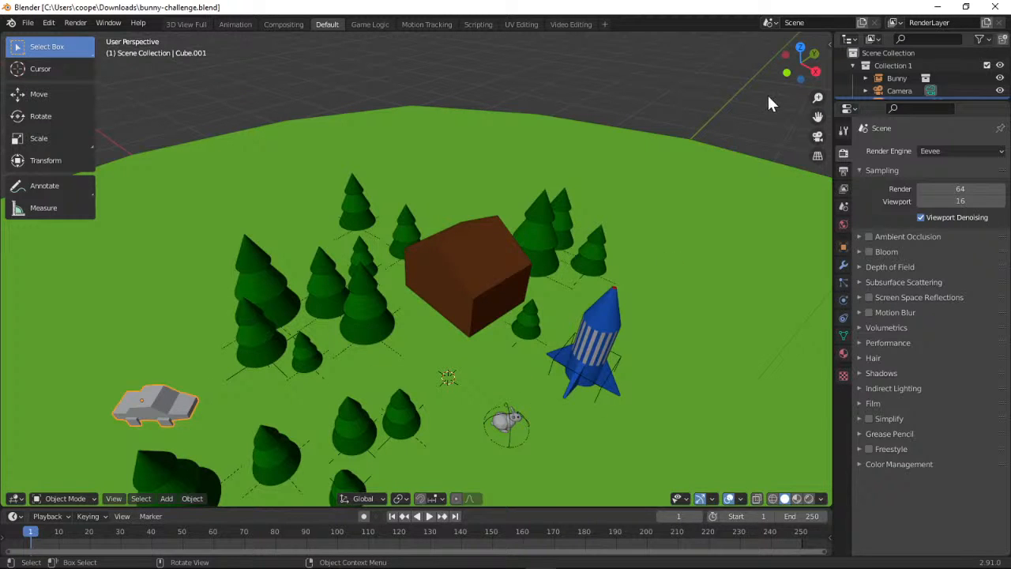
drag(788, 73, 787, 48)
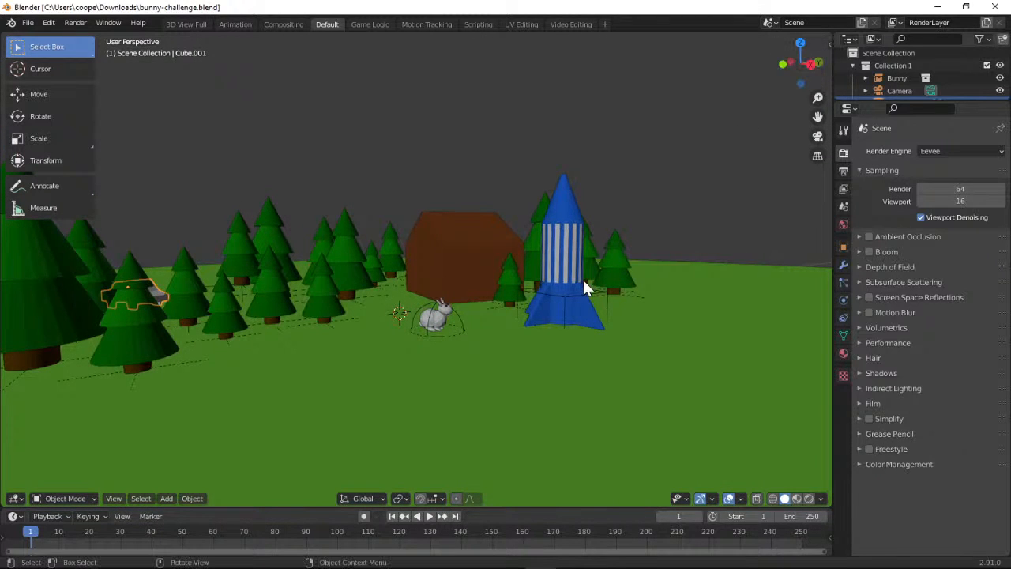
drag(817, 98, 766, 74)
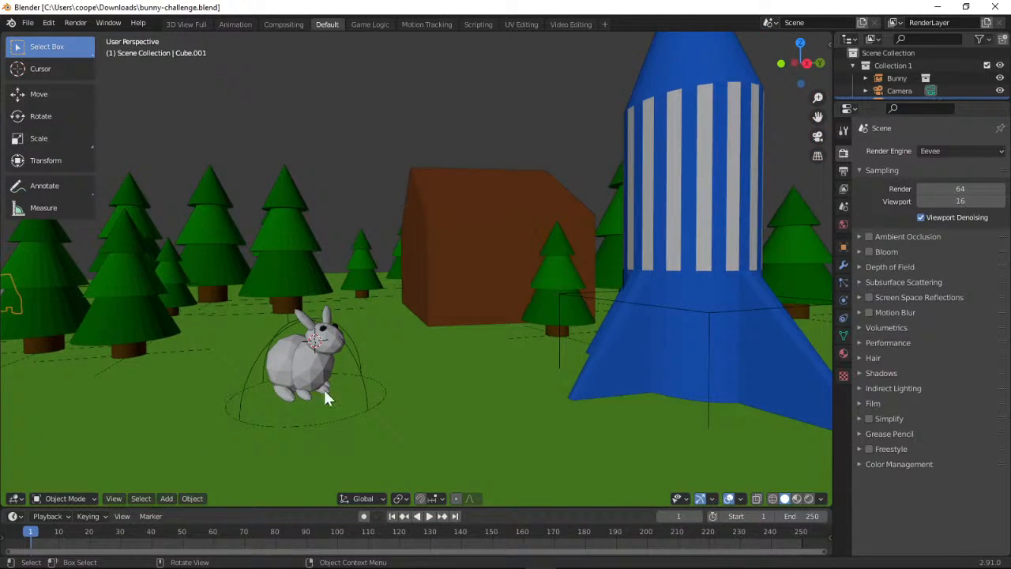
drag(817, 97, 818, 125)
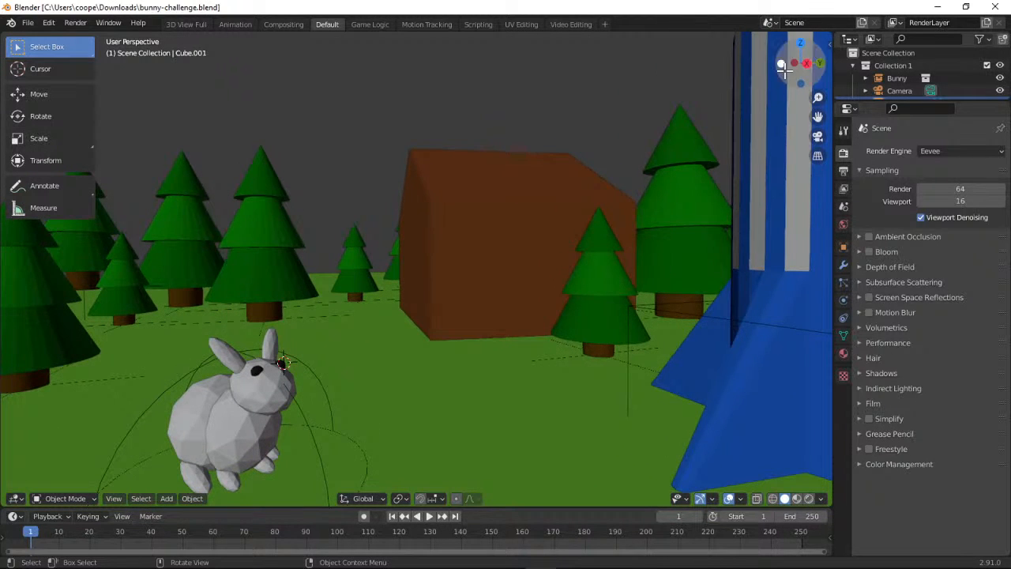
mouse_move(781, 62)
mouse_down()
mouse_move(747, 58)
mouse_move(786, 60)
mouse_up()
mouse_move(813, 97)
mouse_down()
mouse_move(813, 115)
mouse_move(813, 90)
mouse_move(813, 103)
mouse_up()
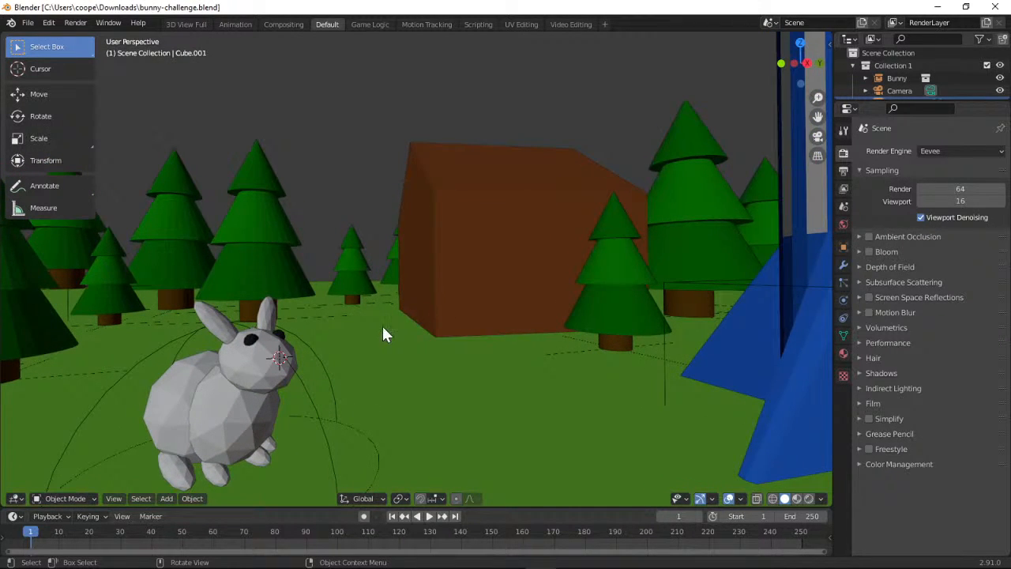
Select the bunny, expand its entry in the scene hierarchy and enlarge the object list
click(215, 320)
click(238, 358)
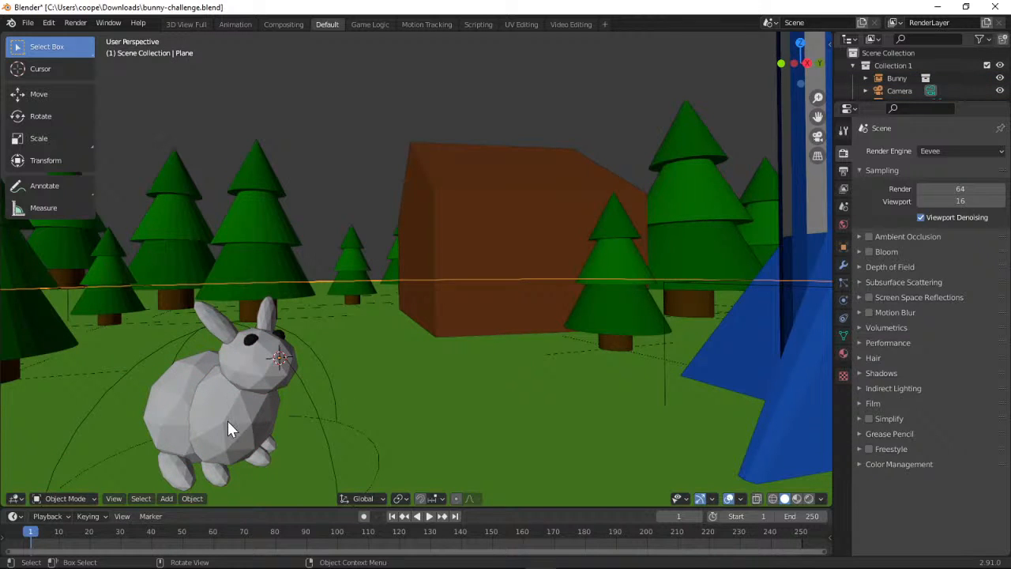
click(225, 420)
click(173, 418)
click(242, 373)
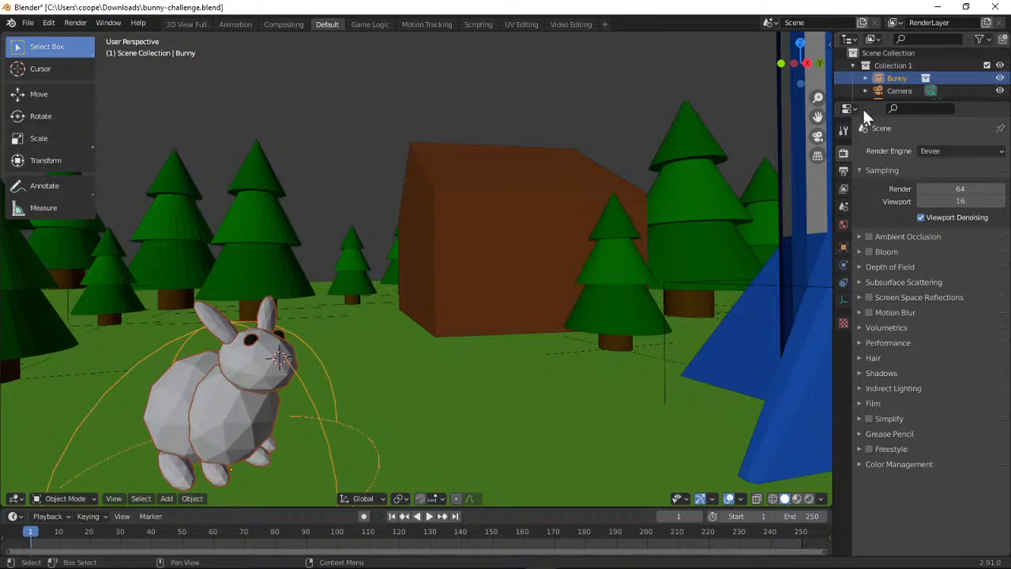
click(864, 77)
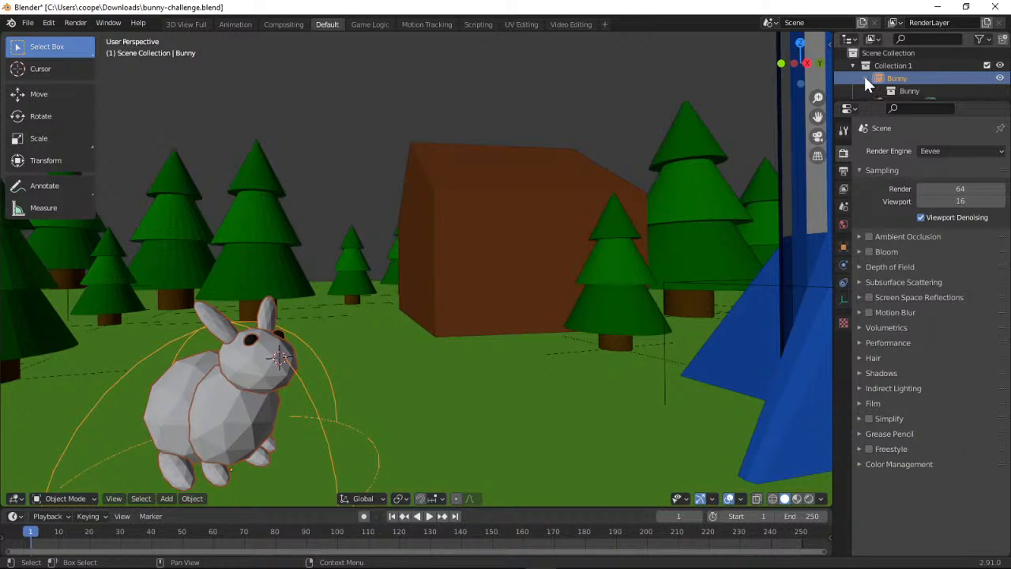
drag(871, 100, 872, 277)
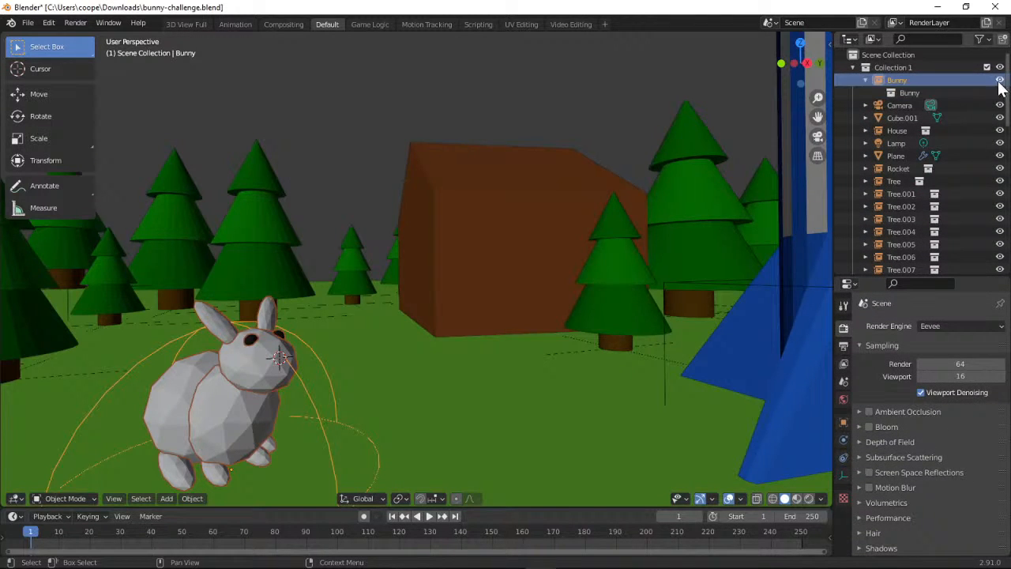
Hide and unhide the Bunny object to see what it includes, and inspect its entries in the object list
click(999, 79)
click(999, 80)
click(928, 94)
click(908, 81)
right_click(908, 81)
Select the tree behind the bunny for comparison and reselect the whole bunny
click(263, 274)
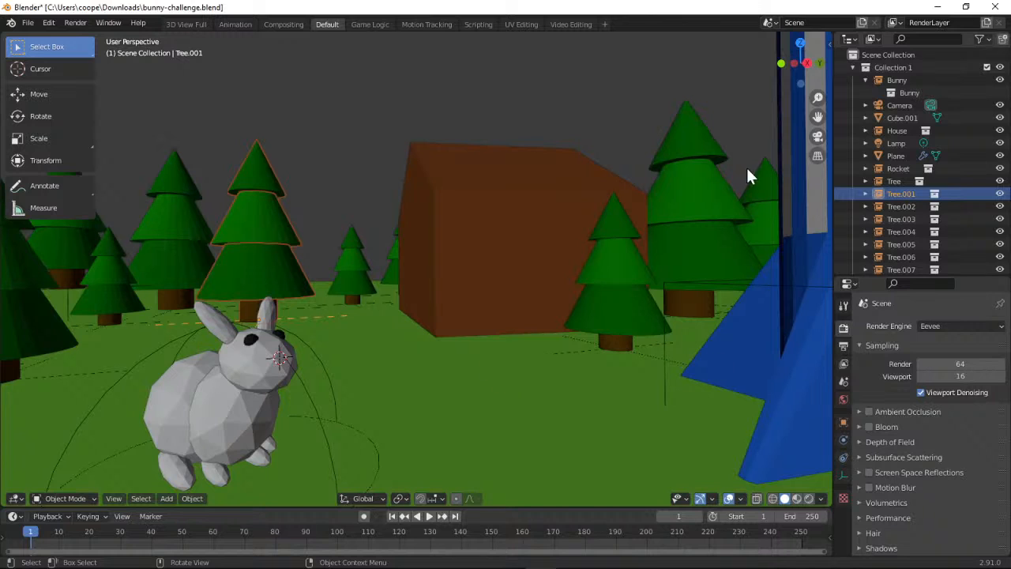
click(220, 478)
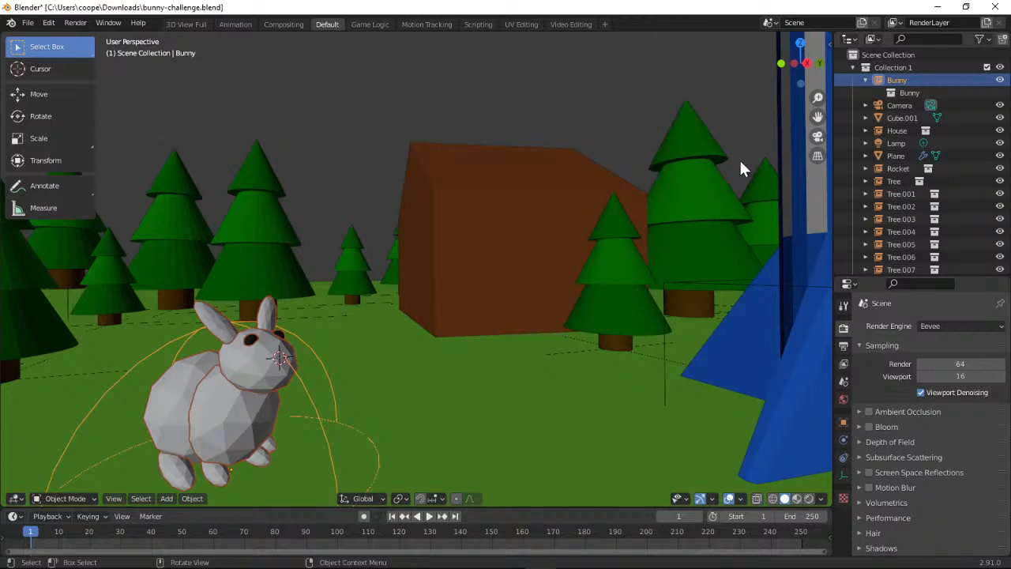
mouse_move(797, 67)
mouse_down()
mouse_move(793, 31)
mouse_move(797, 63)
mouse_up()
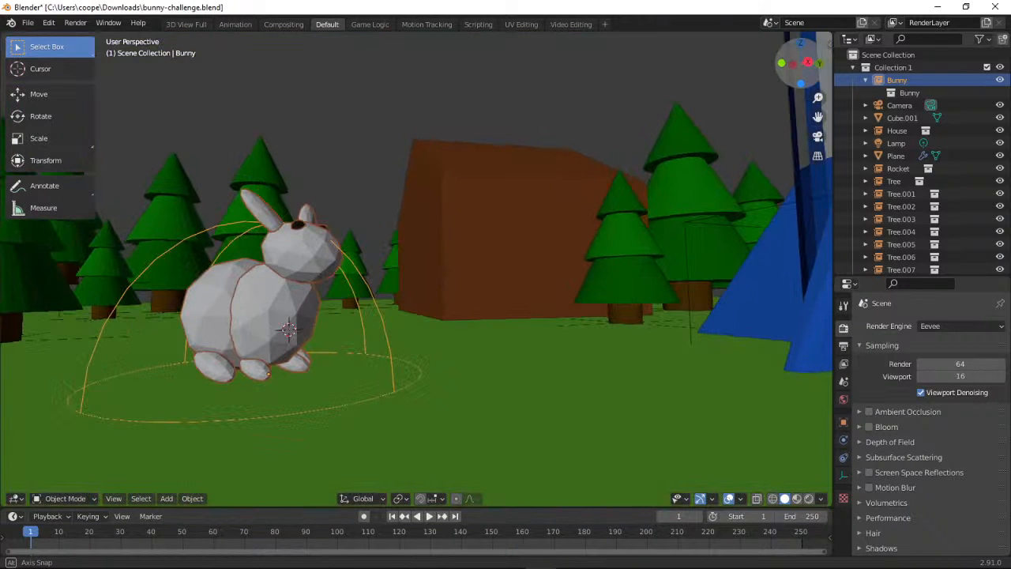
drag(221, 374, 190, 378)
click(210, 369)
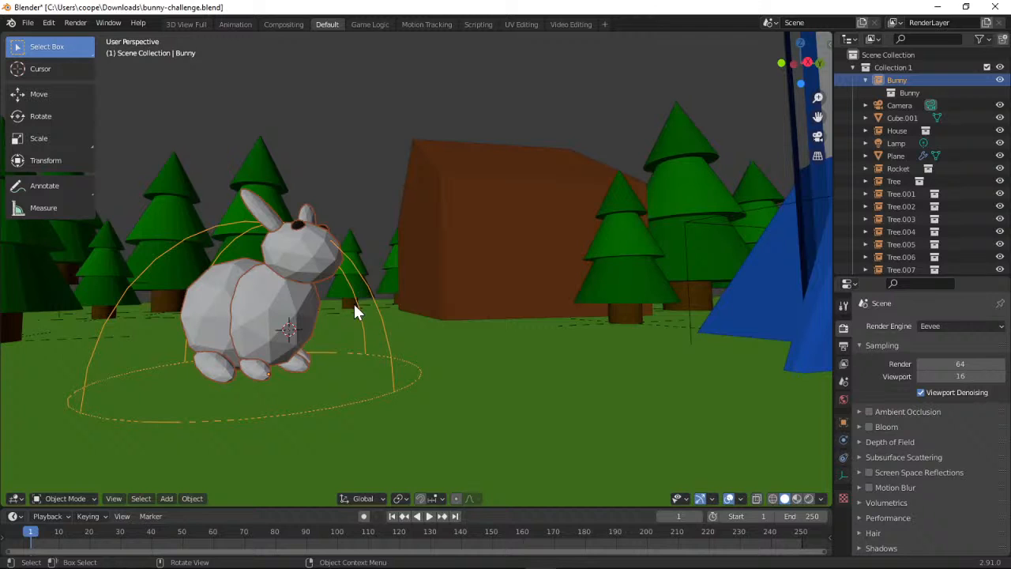
click(193, 499)
drag(798, 74, 804, 103)
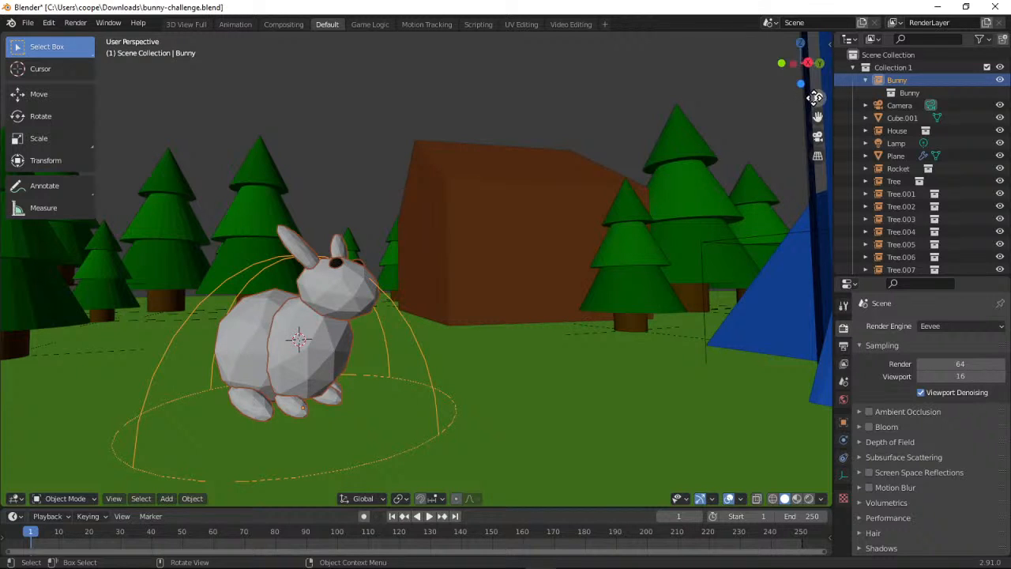
drag(815, 97, 727, 136)
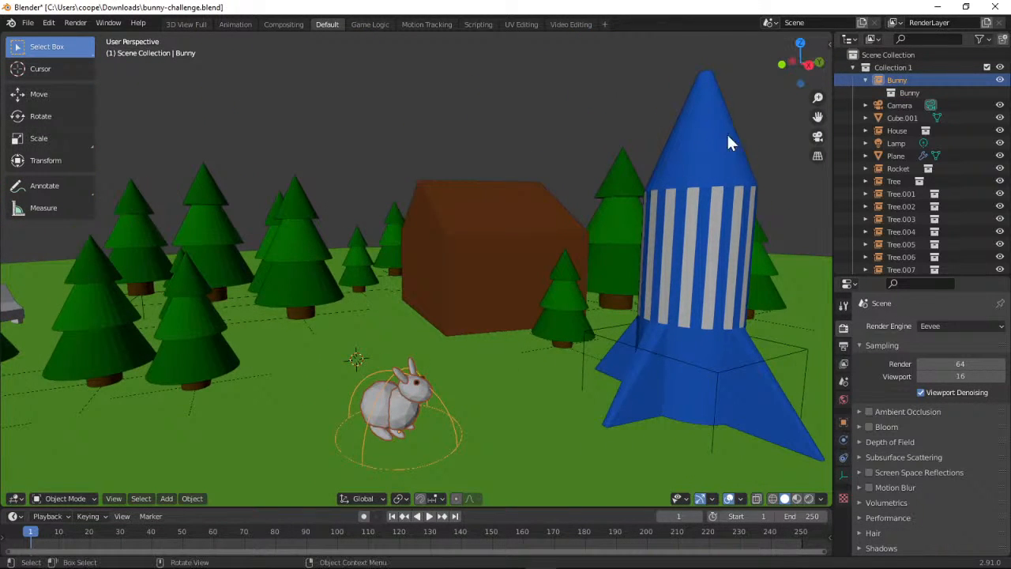
click(404, 409)
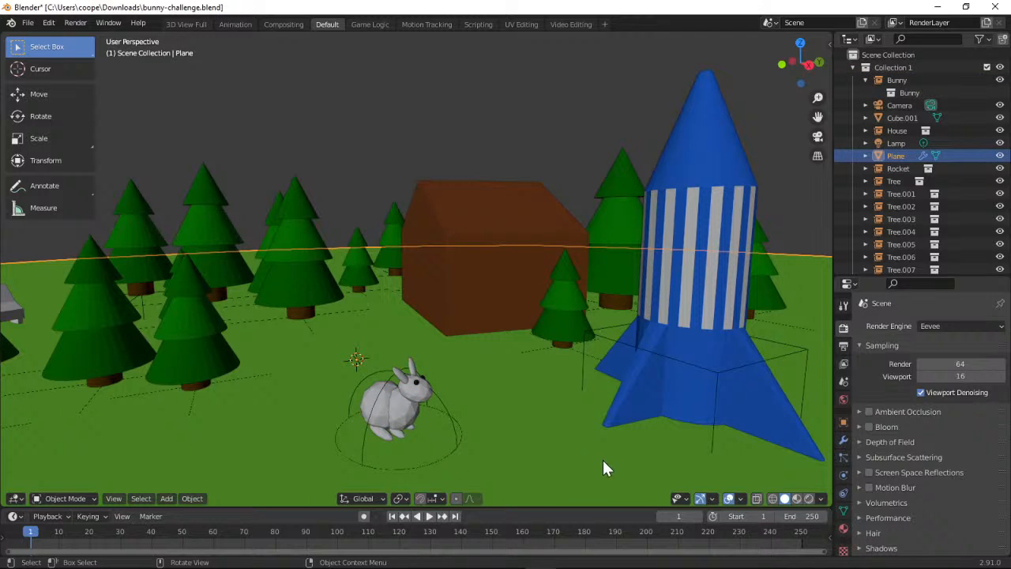
Set the final frame of the playback range to 100
click(797, 516)
text(1)
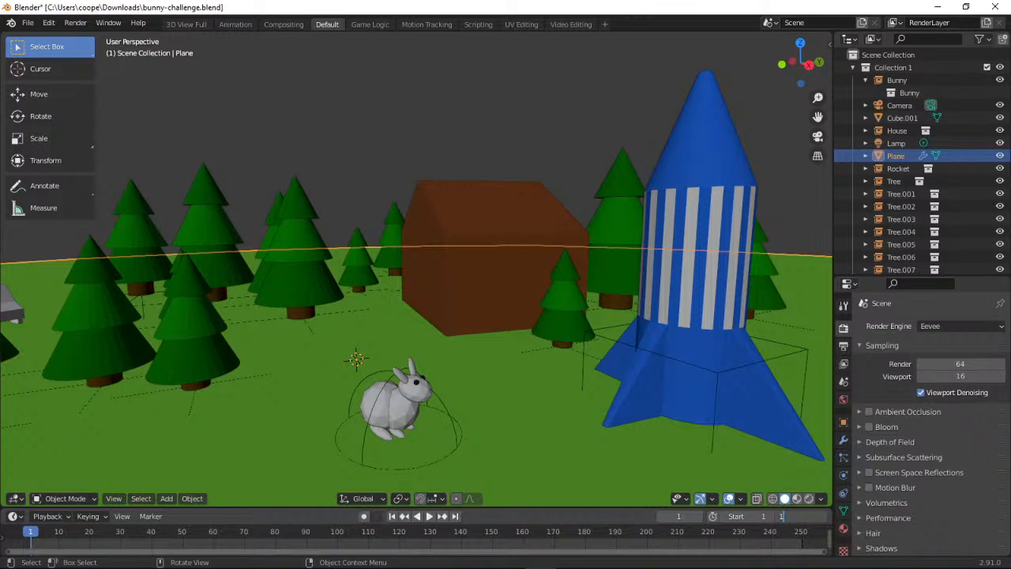
text(00)
key(Return)
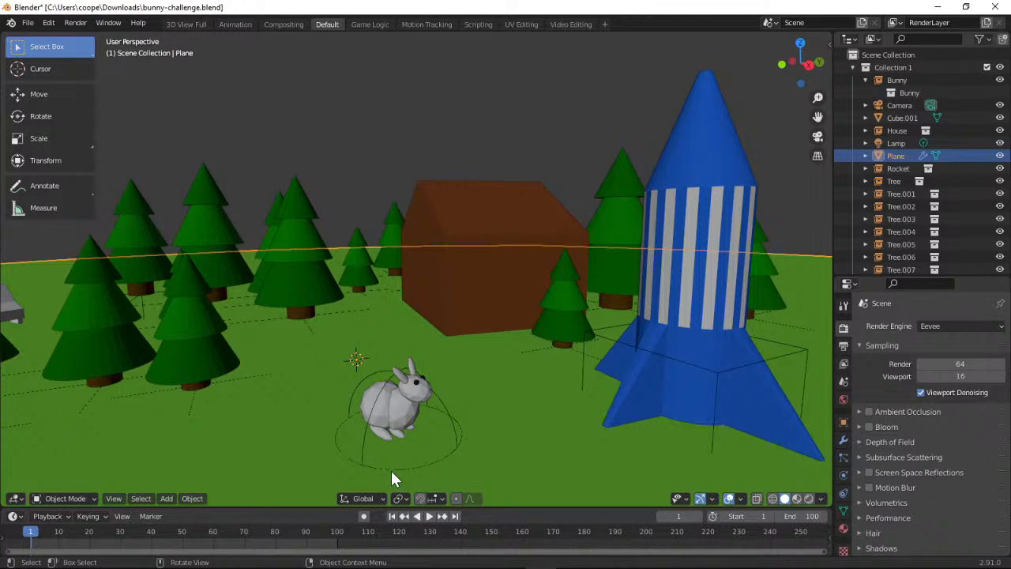
Select the bunny, make Location, Rotation & Scale the active keying set and insert a keyframe at frame 1
click(390, 406)
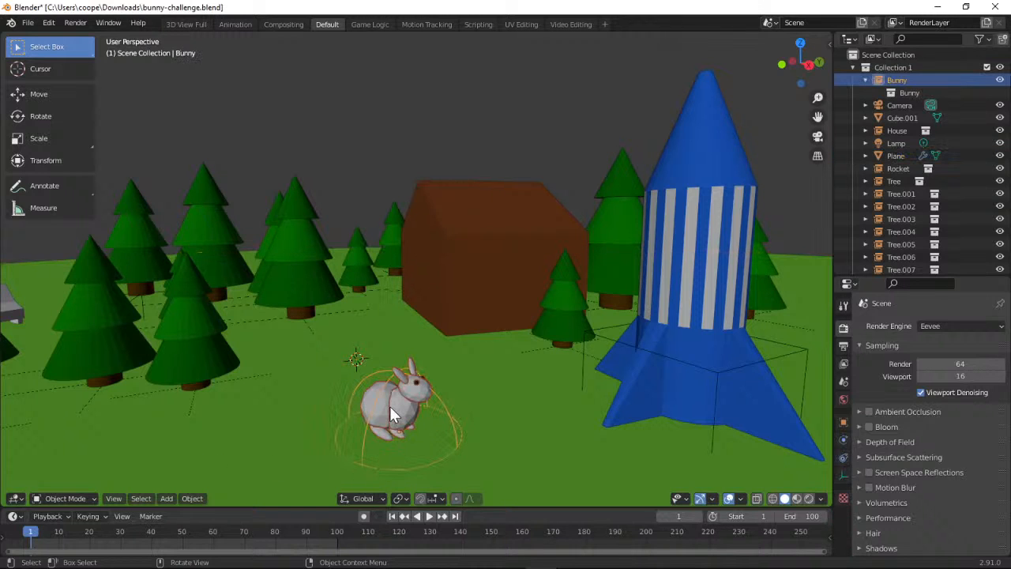
click(103, 513)
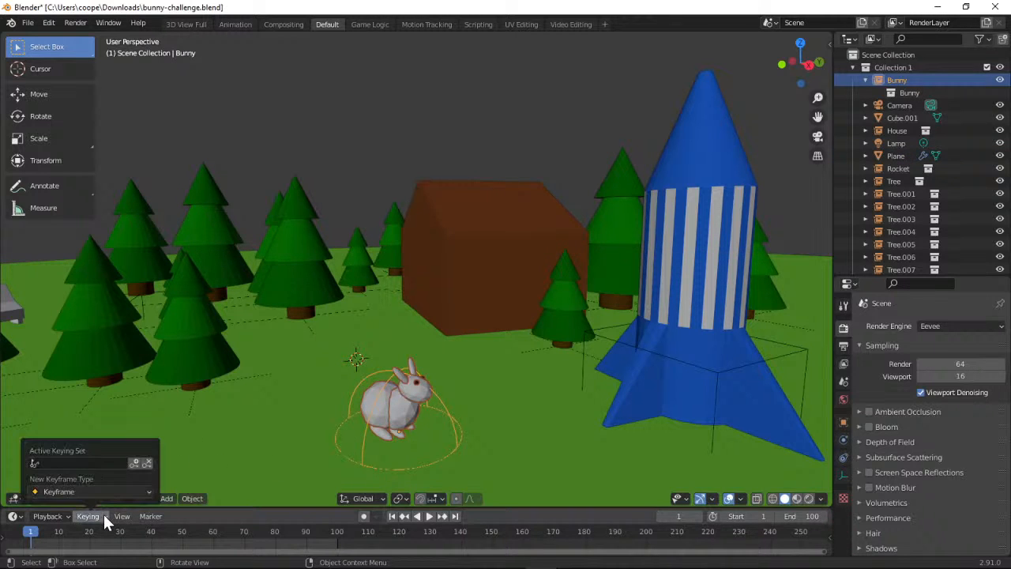
click(129, 462)
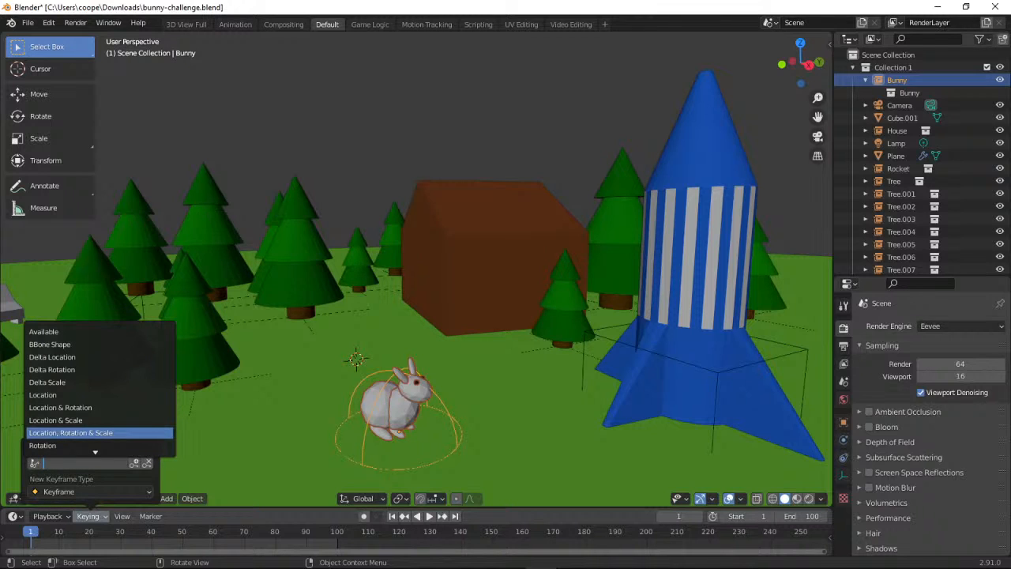
click(62, 432)
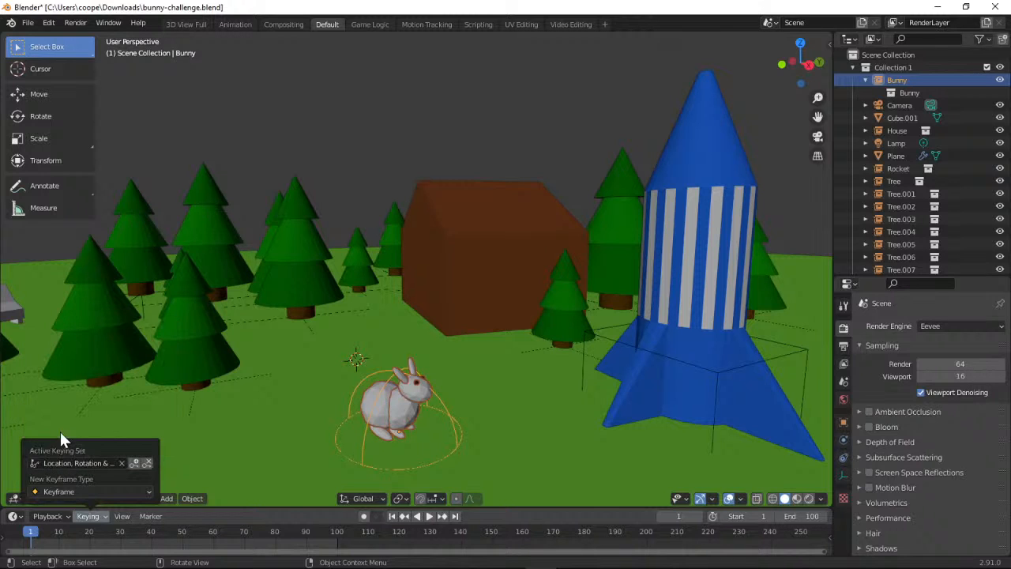
click(136, 462)
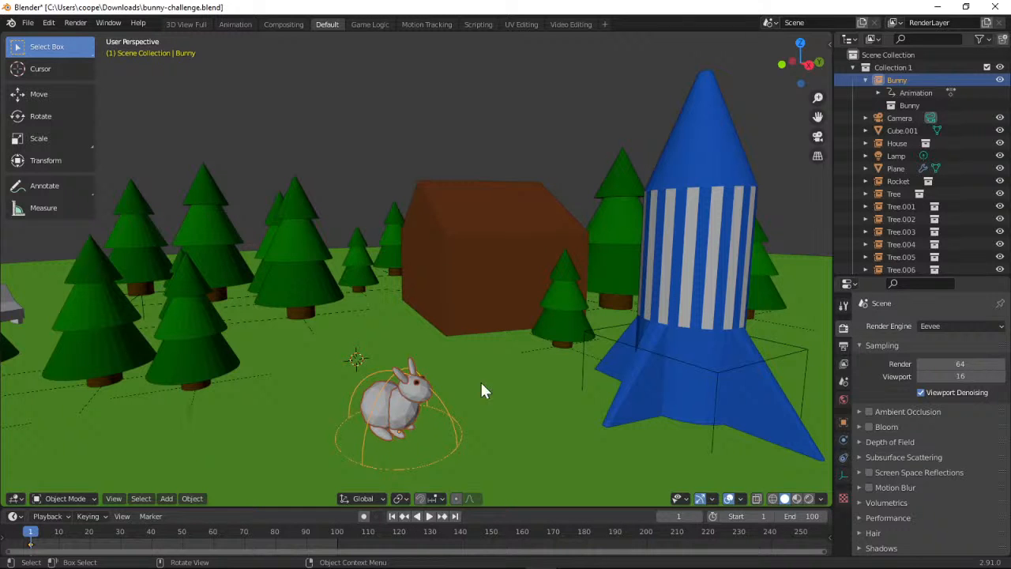
Remove the bunny's Location, Rotation & Scale keyframe at frame 1
drag(799, 64, 768, 80)
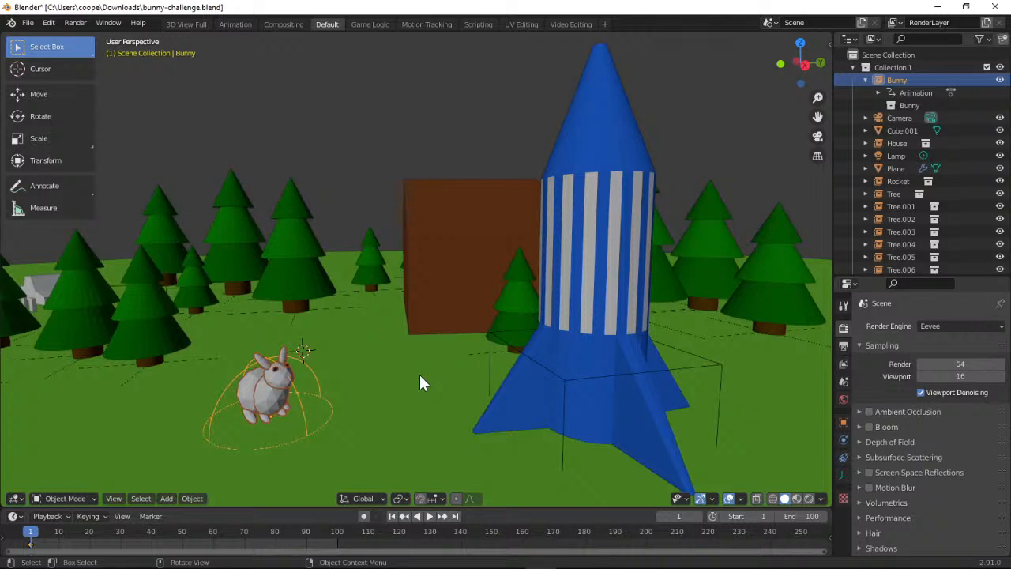
drag(799, 63, 661, 158)
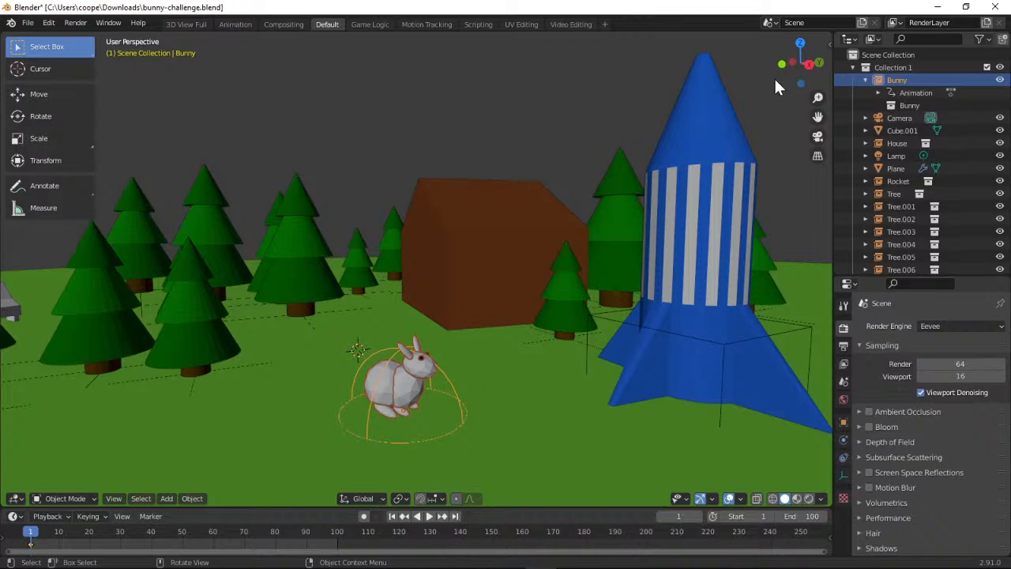
drag(778, 76, 718, 186)
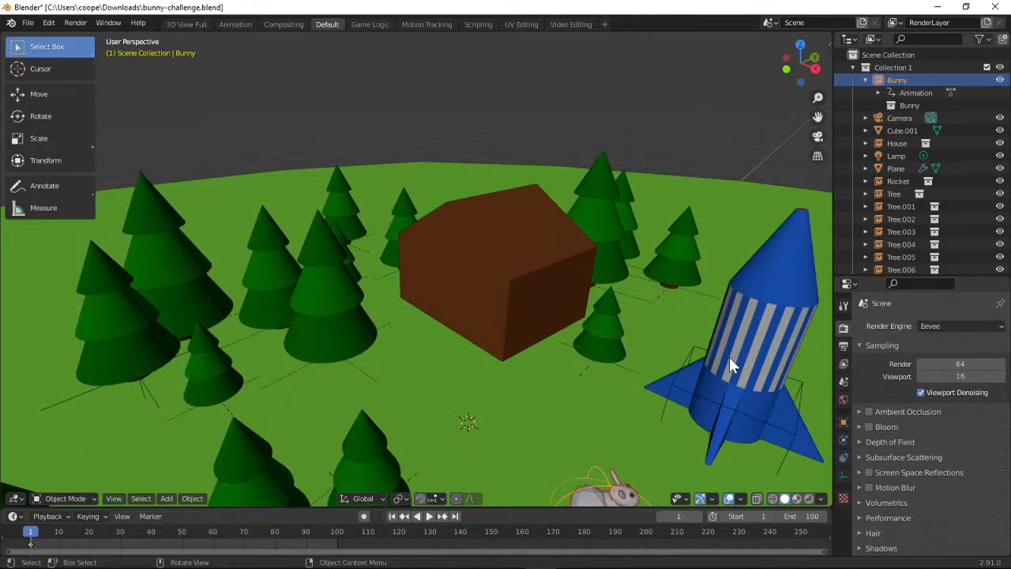
drag(799, 60, 786, 83)
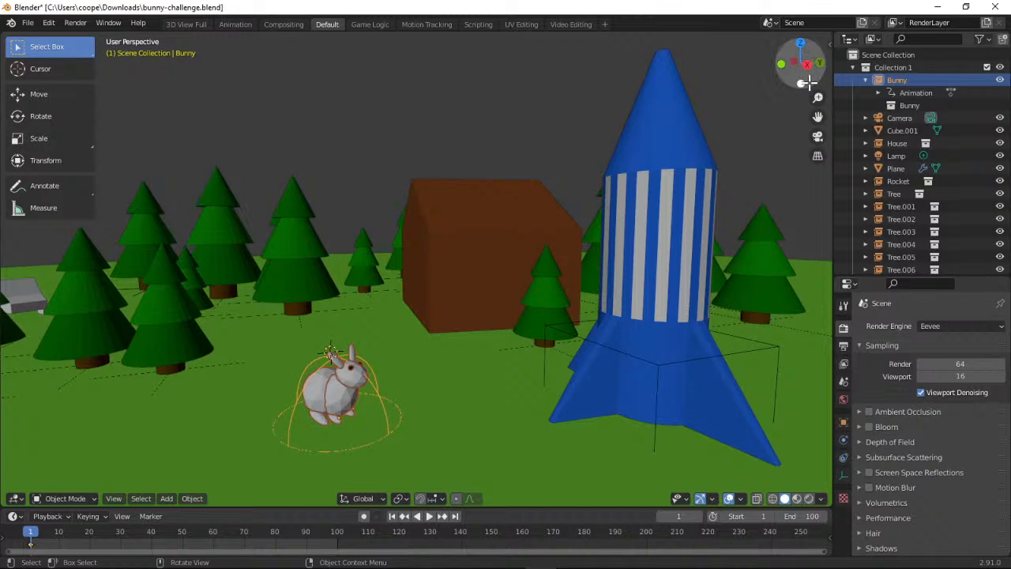
drag(801, 63, 679, 116)
drag(818, 97, 788, 72)
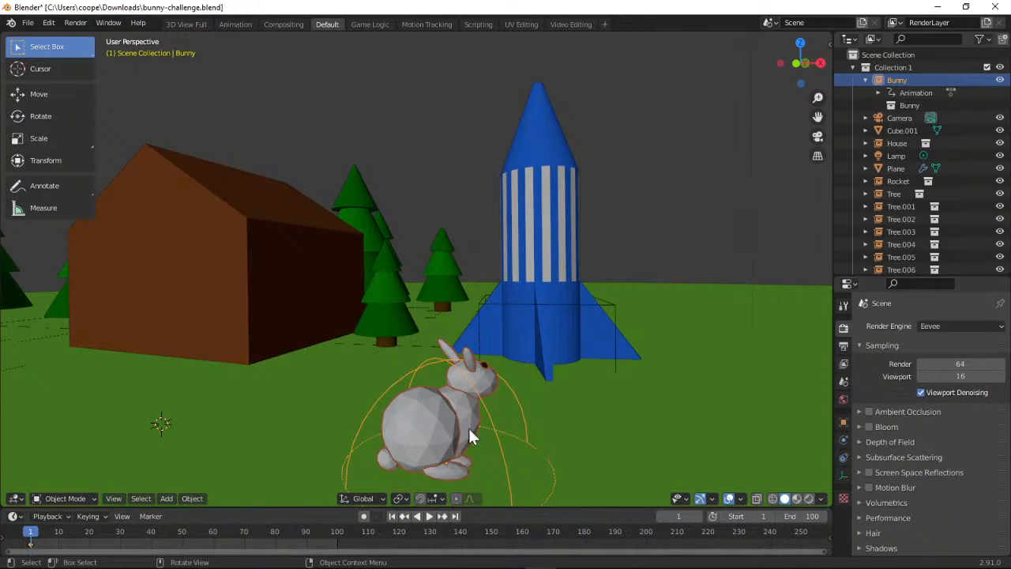
click(99, 514)
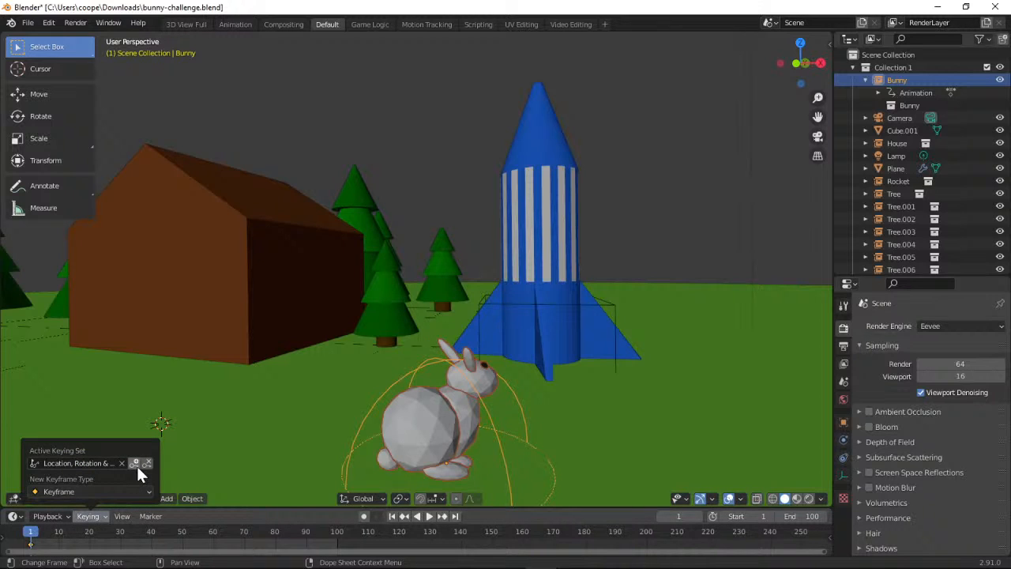
click(146, 464)
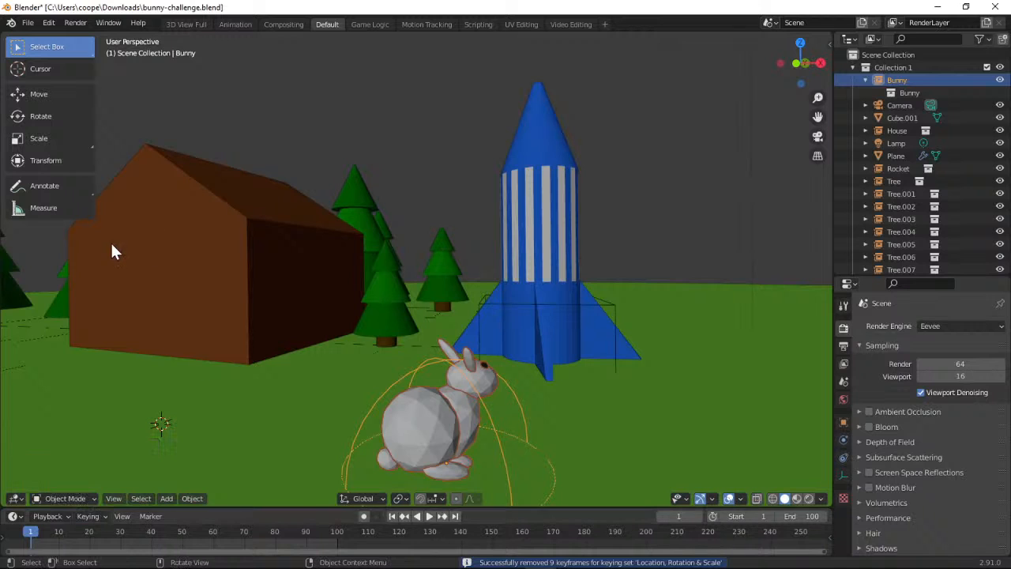
Rotate the bunny about its vertical axis so that it faces the rocket
click(50, 119)
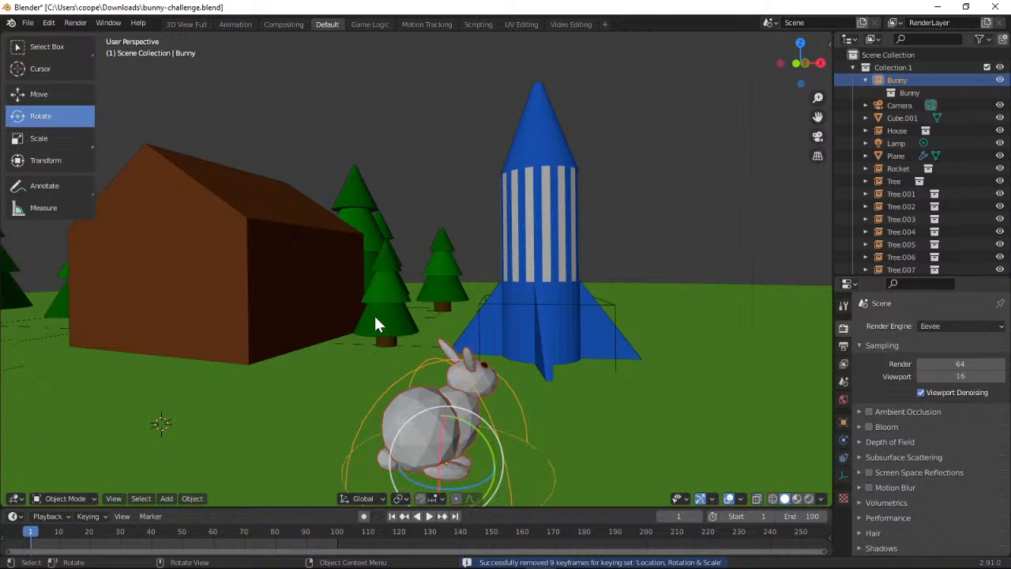
drag(466, 488, 499, 479)
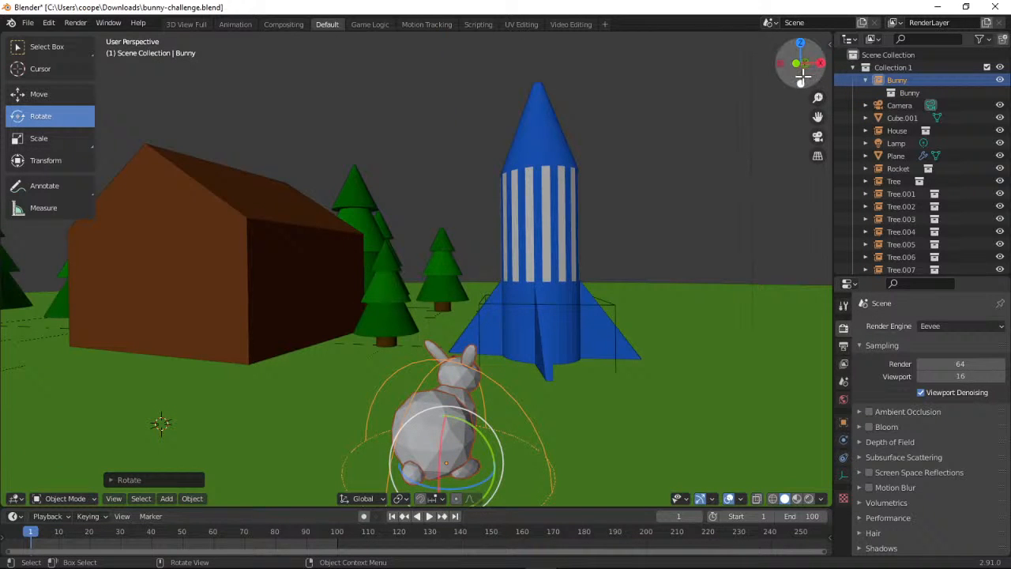
mouse_move(801, 78)
mouse_down()
mouse_move(834, 70)
mouse_move(804, 78)
mouse_up()
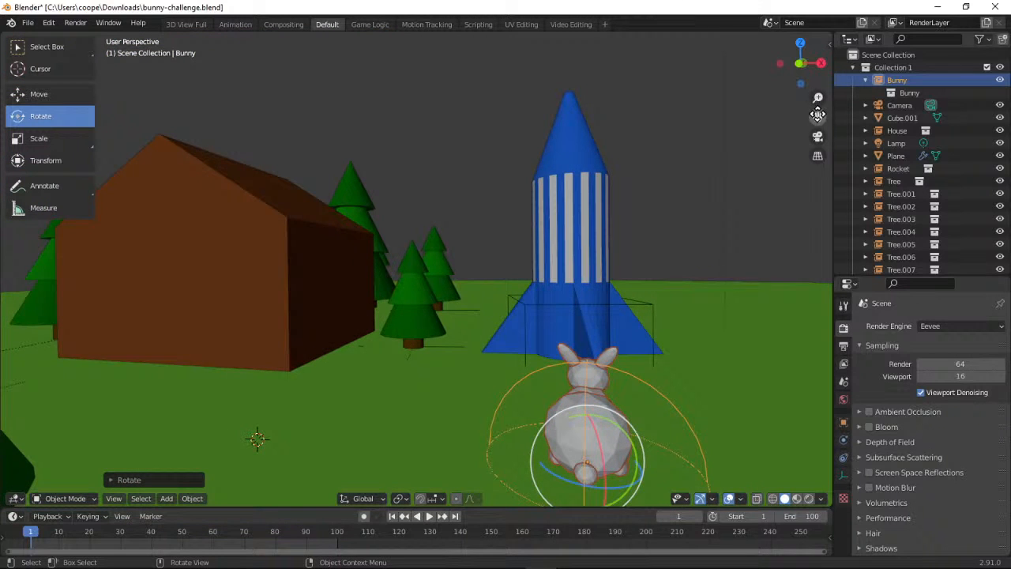
drag(817, 117, 754, 110)
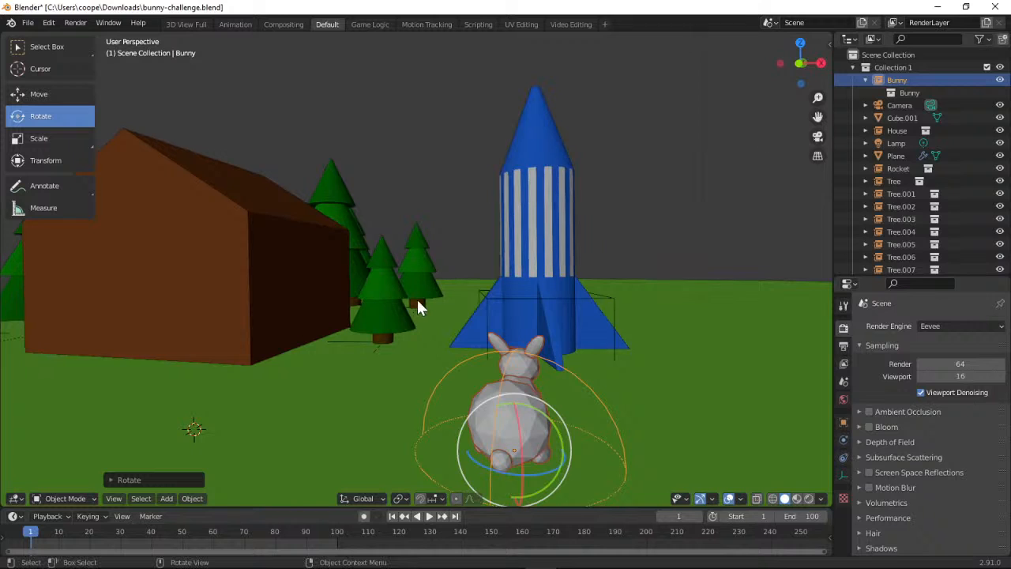
Insert a Location, Rotation & Scale keyframe for the turned bunny at frame 1
click(107, 515)
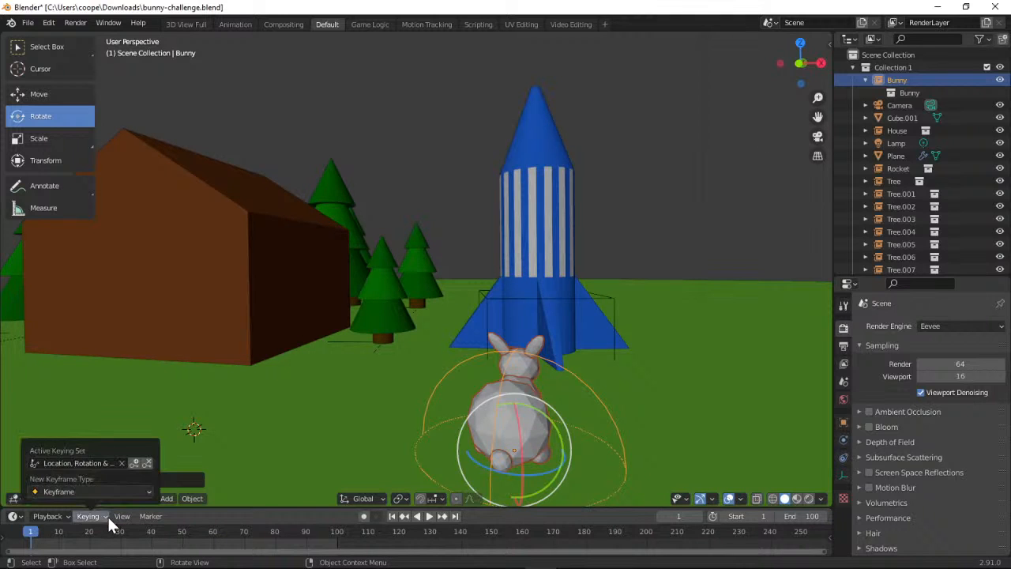
click(122, 515)
click(99, 516)
click(135, 463)
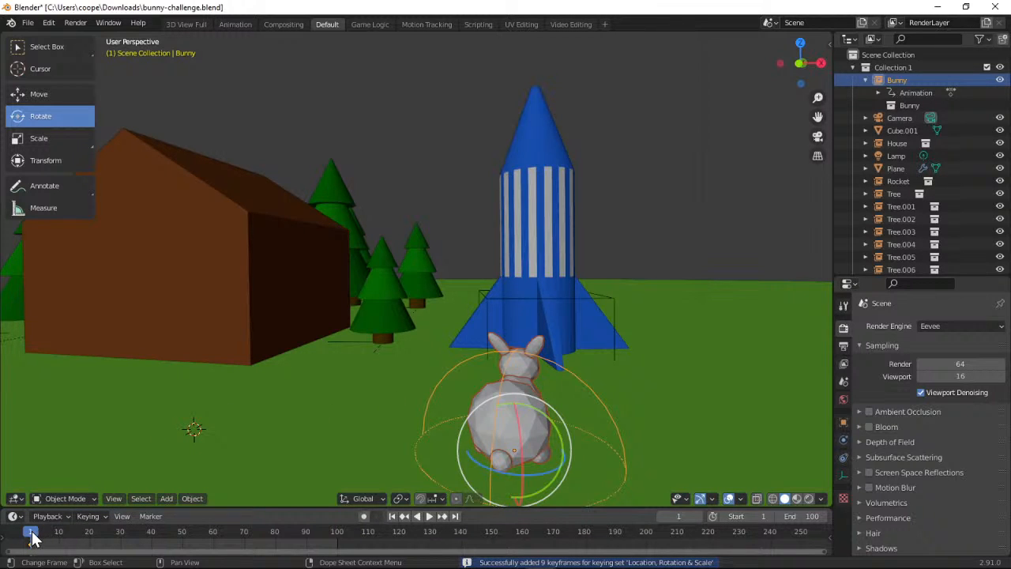
Advance the timeline's current frame to 80 and leave playback stopped there
mouse_move(32, 537)
mouse_down()
mouse_move(44, 537)
mouse_move(26, 539)
mouse_up()
key(space)
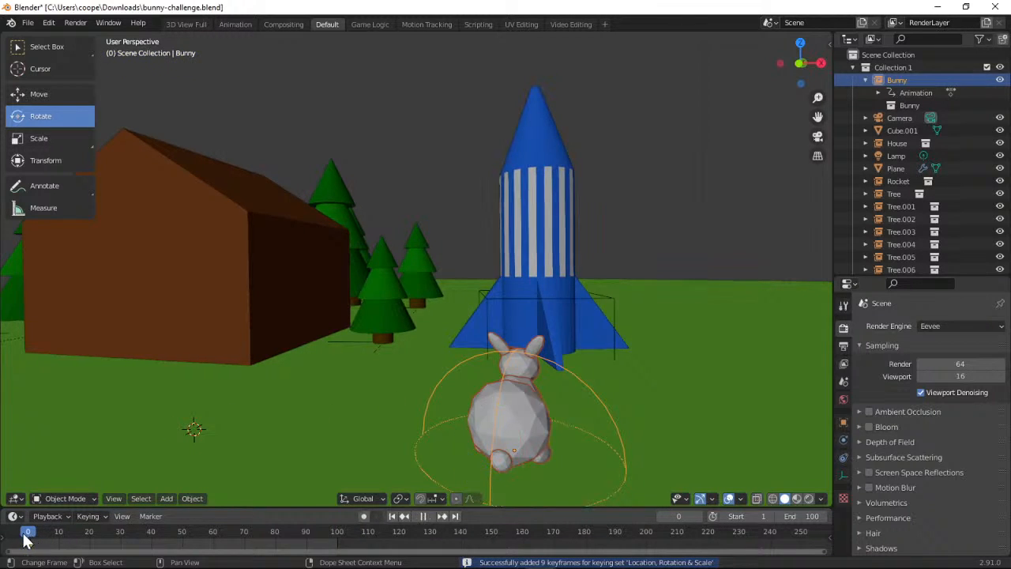
key(space)
key(space)
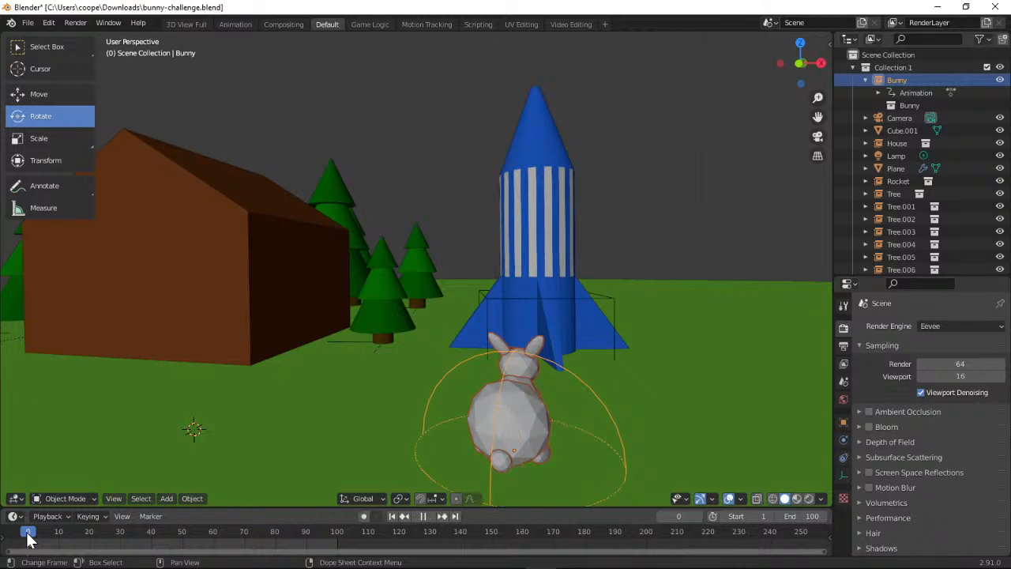
drag(28, 540, 280, 550)
key(space)
key(space)
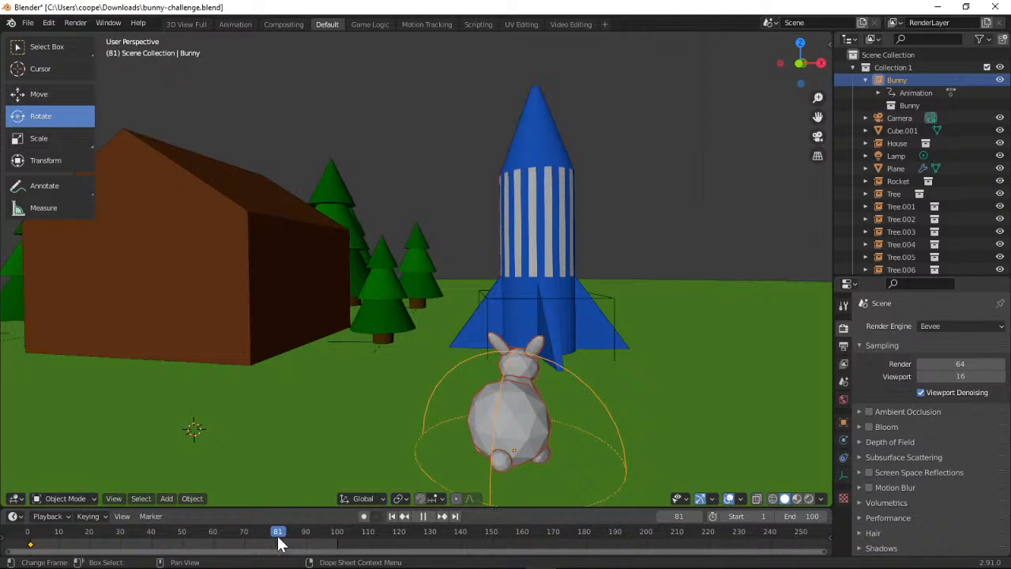
key(space)
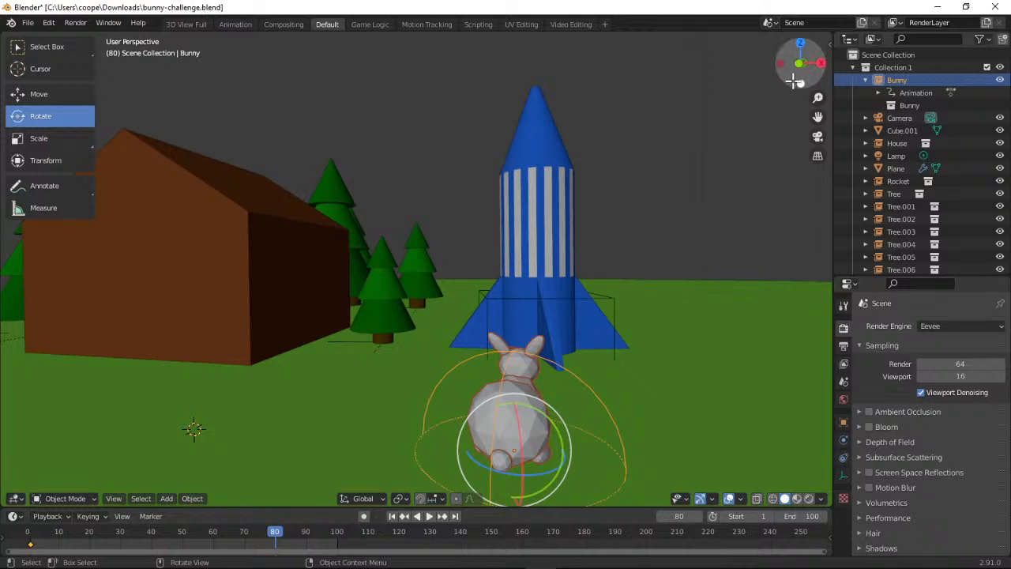
Move the bunny across the ground to the base of the rocket
drag(800, 64, 731, 69)
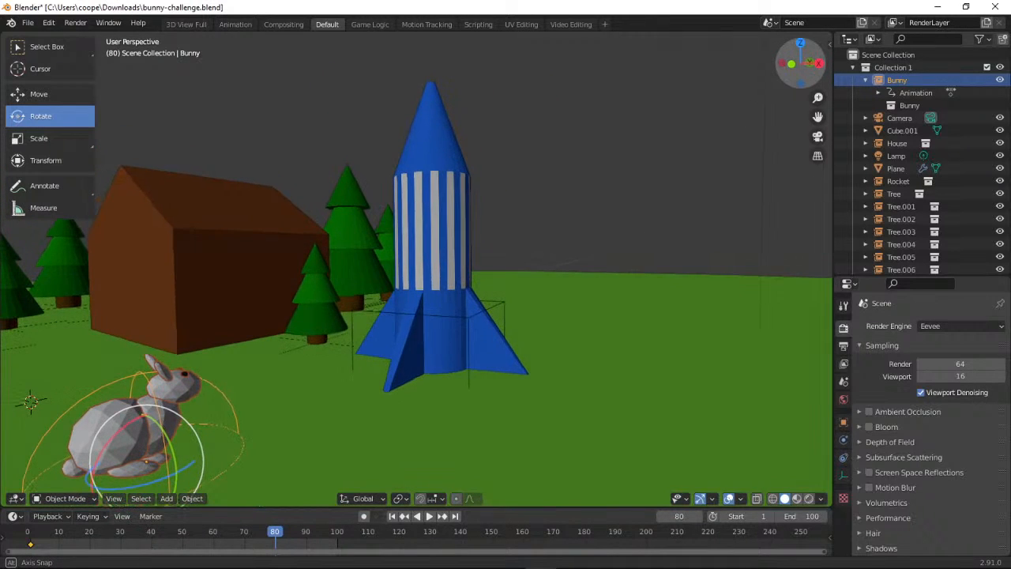
click(44, 94)
drag(197, 435, 471, 339)
Centre the bunny inside the rocket's base and insert a Location, Rotation & Scale keyframe at frame 80
drag(801, 80, 777, 108)
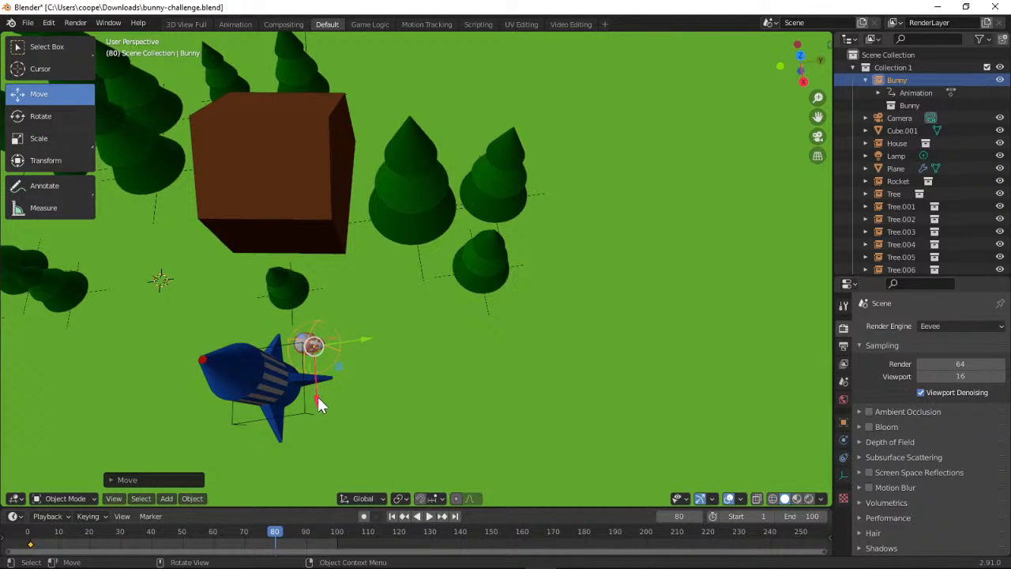
drag(317, 399, 304, 439)
drag(373, 373, 327, 377)
drag(816, 54, 666, 248)
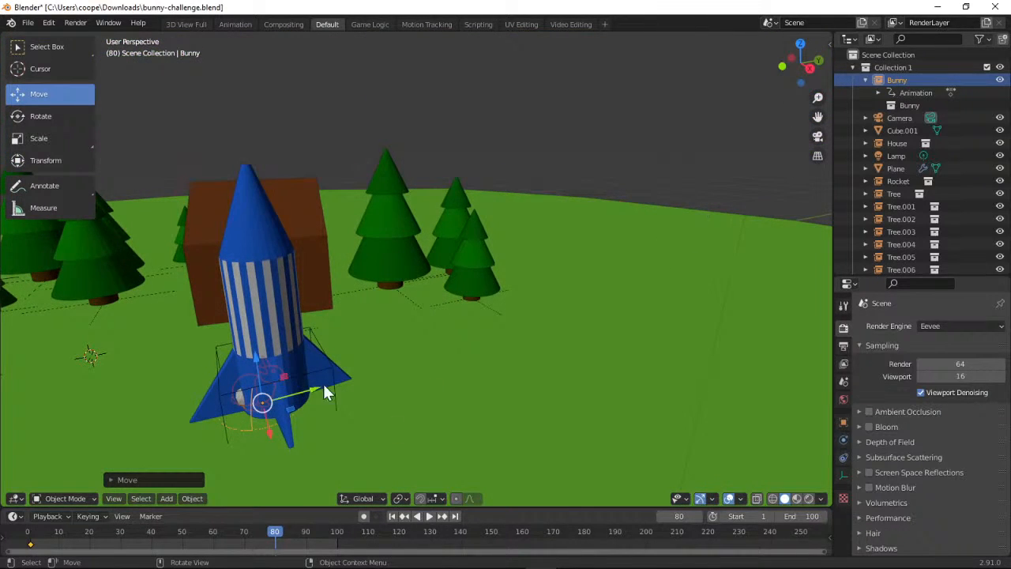
drag(327, 392, 330, 385)
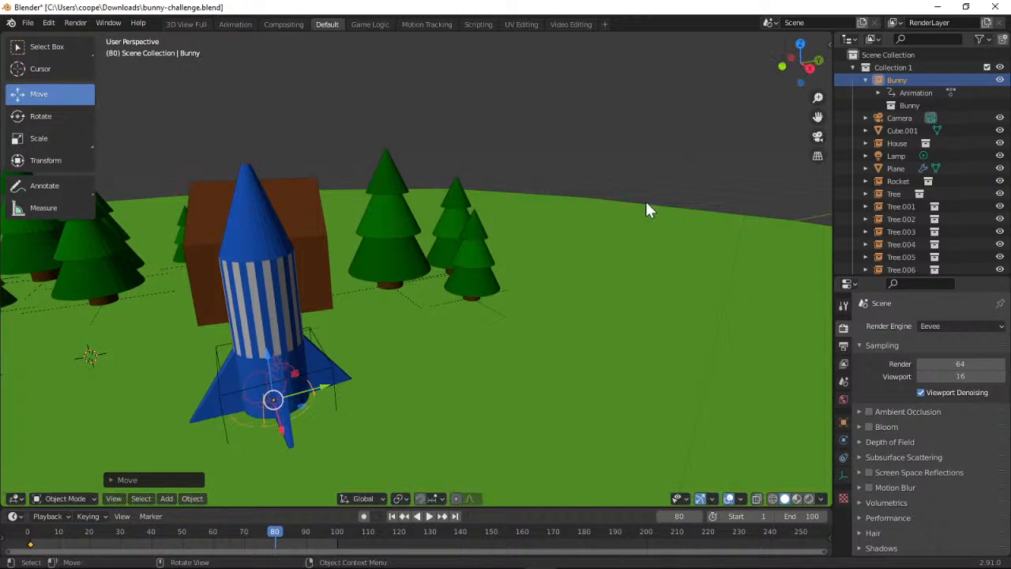
drag(810, 77, 288, 33)
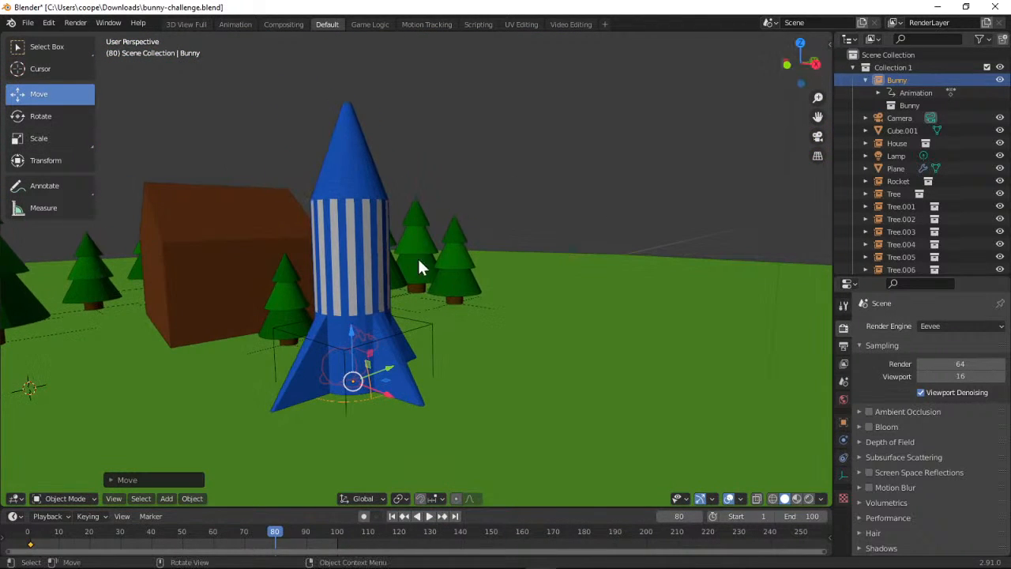
click(104, 514)
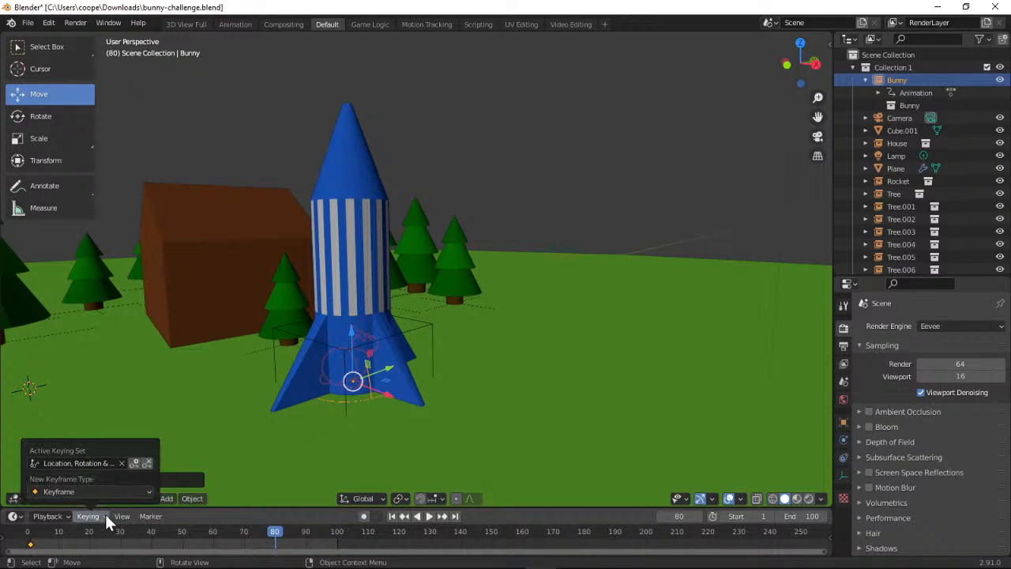
click(134, 463)
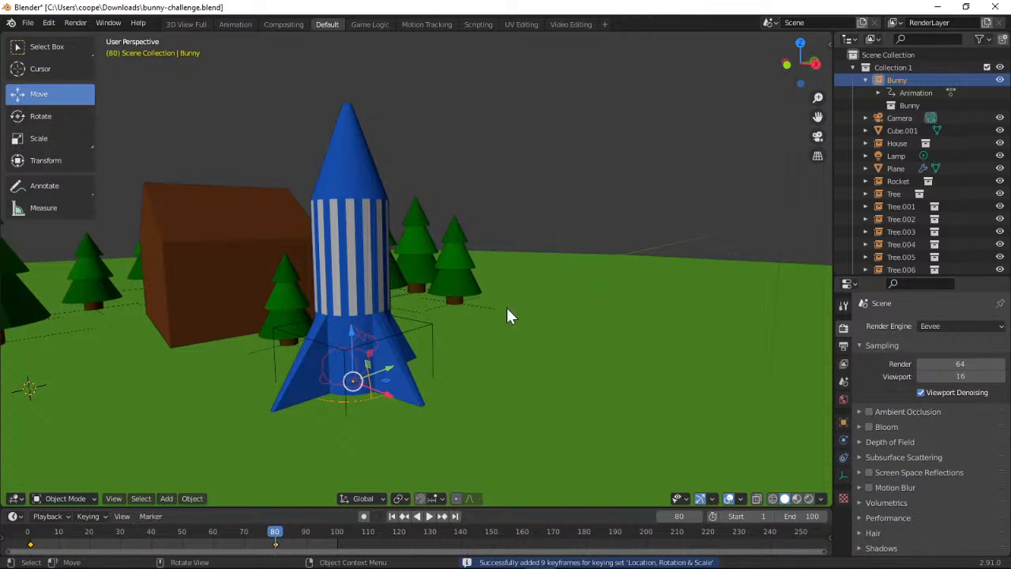
drag(350, 330, 343, 430)
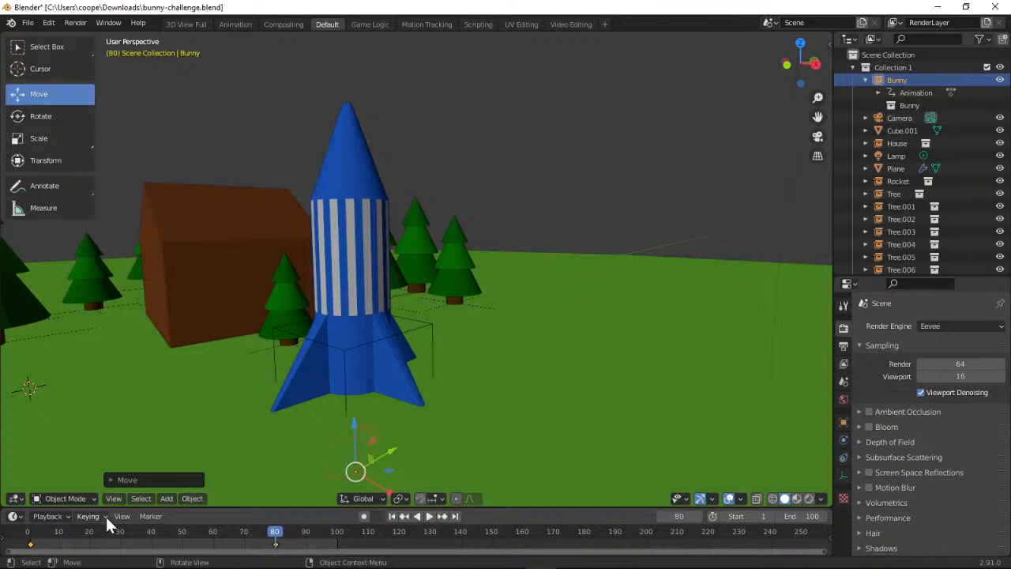
mouse_move(276, 541)
mouse_down()
mouse_move(264, 536)
mouse_move(311, 545)
mouse_move(266, 542)
mouse_move(276, 540)
mouse_up()
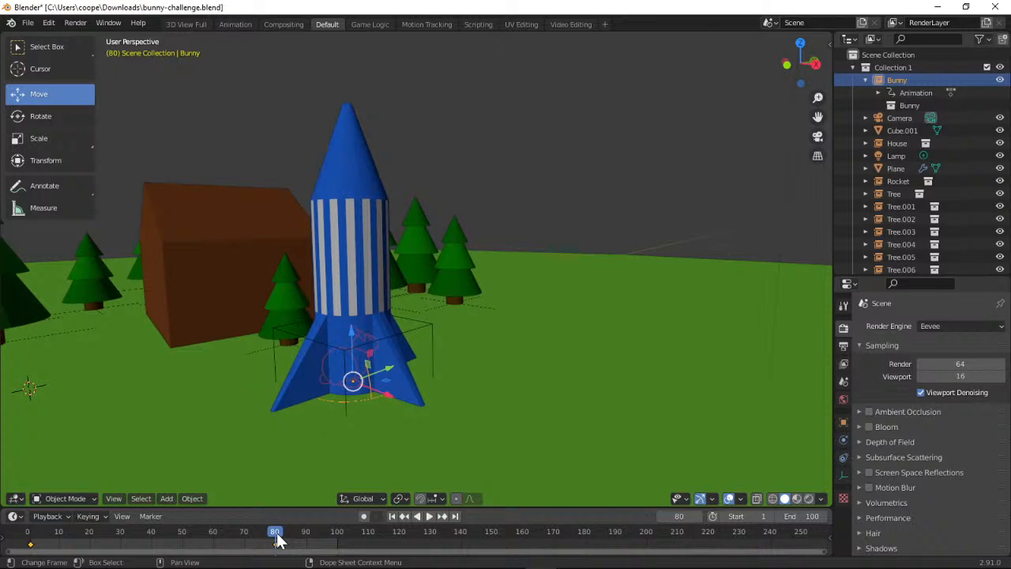
drag(277, 540, 292, 541)
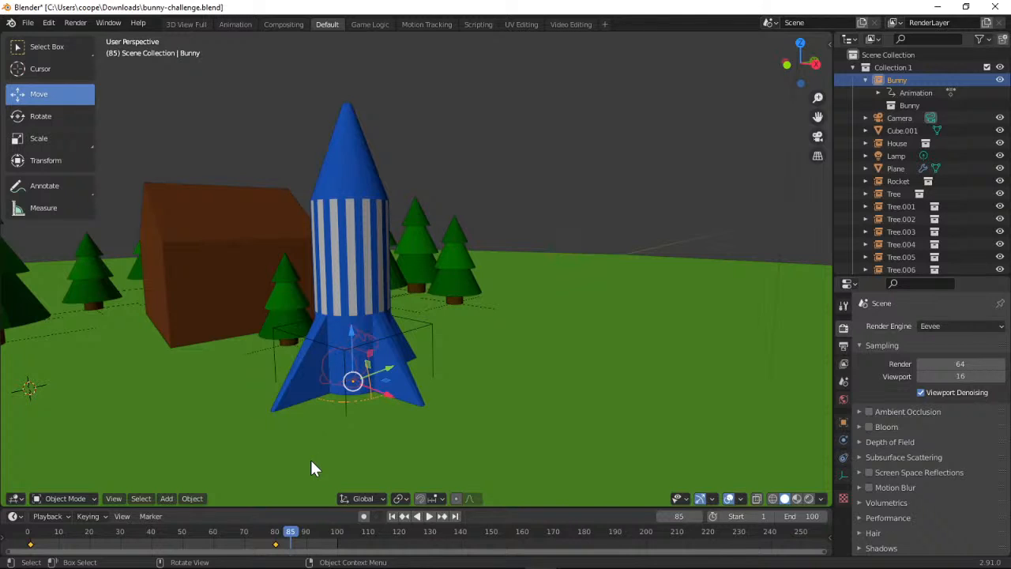
drag(292, 537, 218, 551)
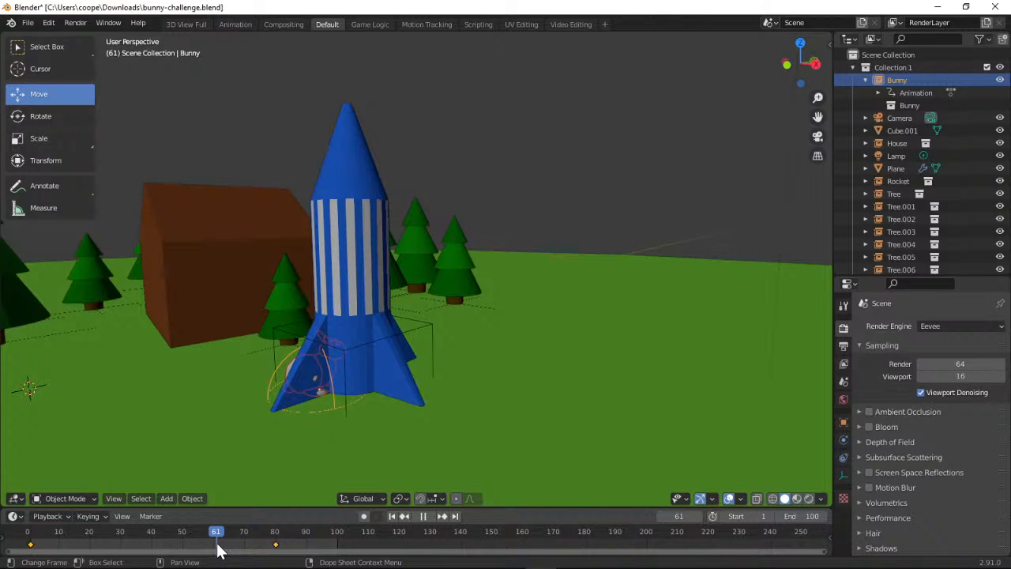
Return to frame 80 and delete the bunny's Location, Rotation & Scale keyframe there
drag(219, 552, 276, 537)
click(106, 514)
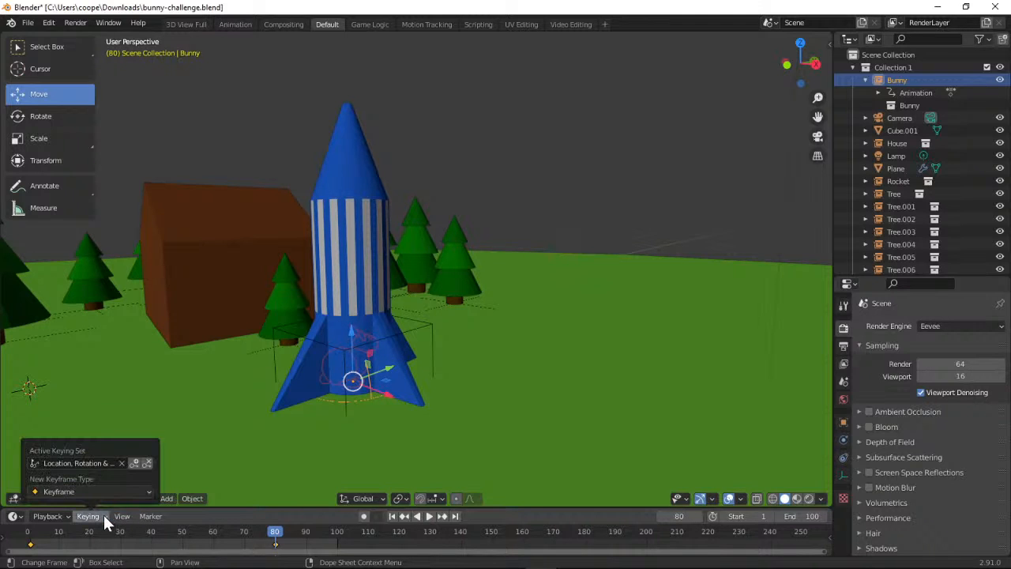
click(146, 463)
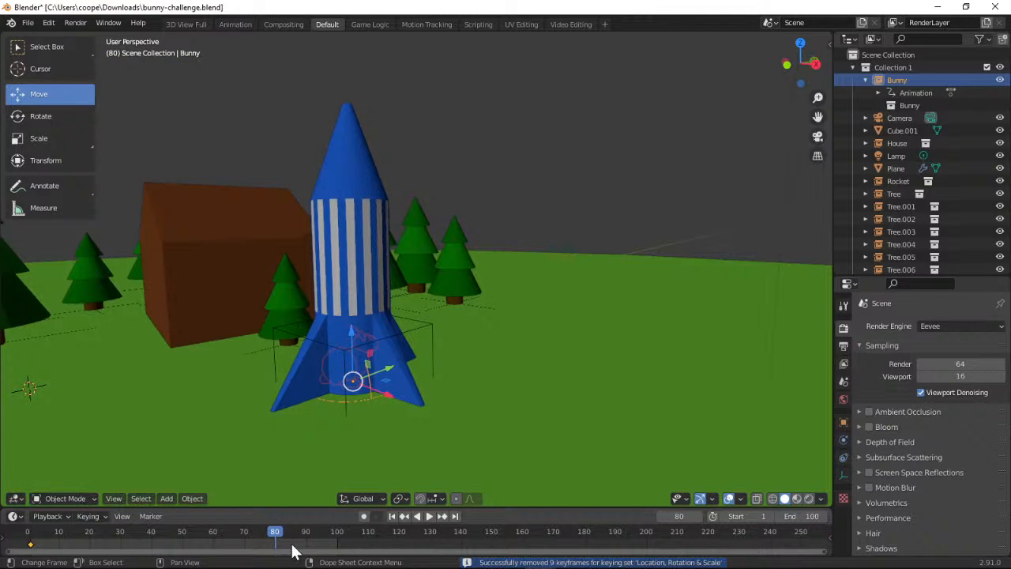
At frame 60, move the bunny from its starting spot into the rocket's base and insert a Location, Rotation & Scale keyframe
drag(277, 535, 215, 535)
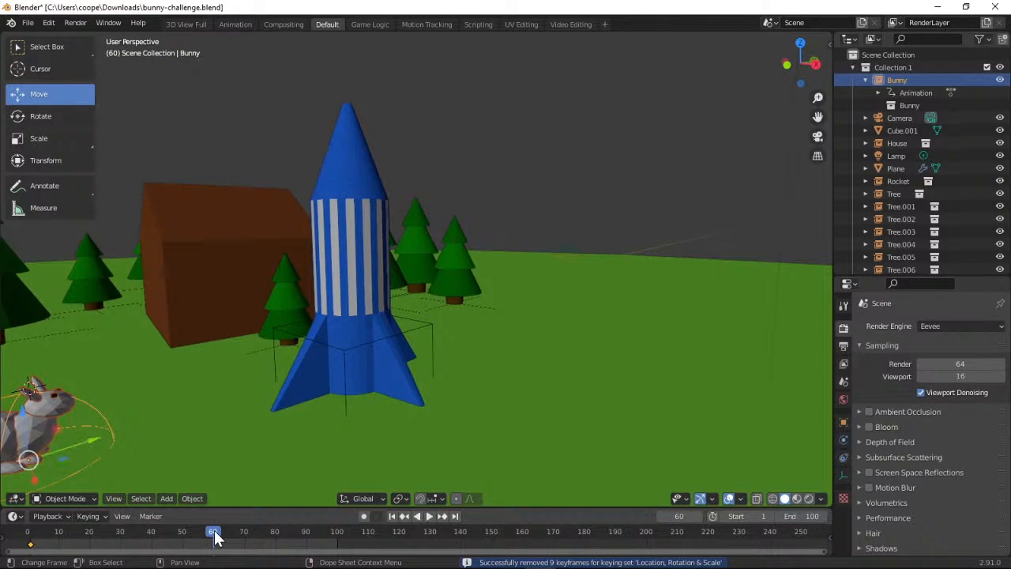
drag(88, 439, 402, 363)
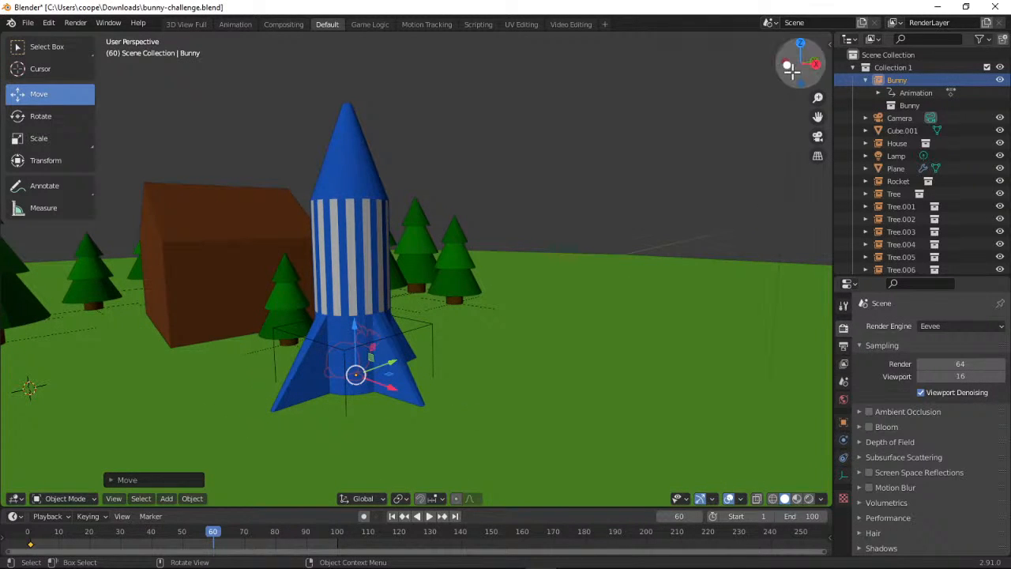
drag(799, 66, 868, 55)
click(106, 518)
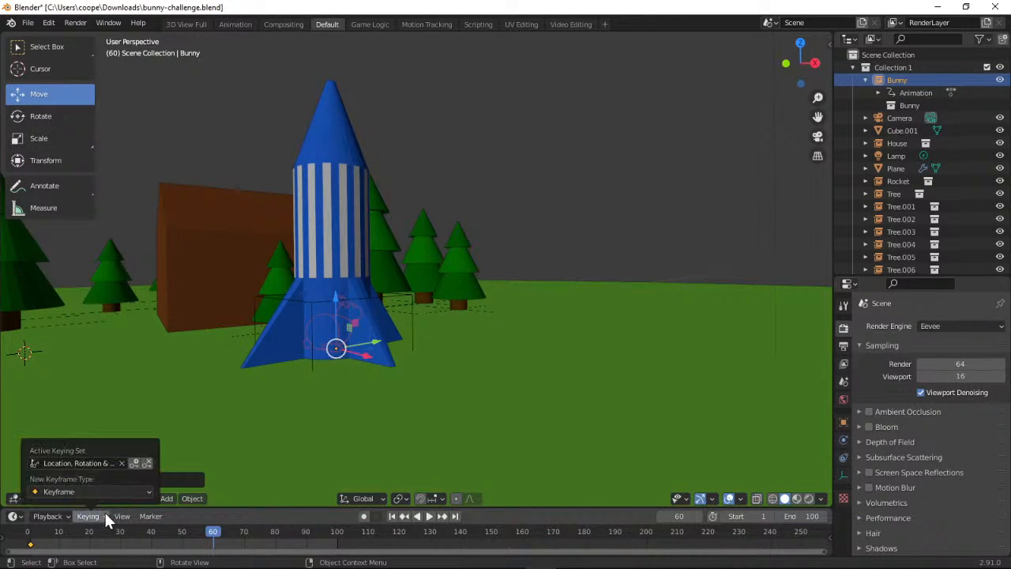
click(134, 463)
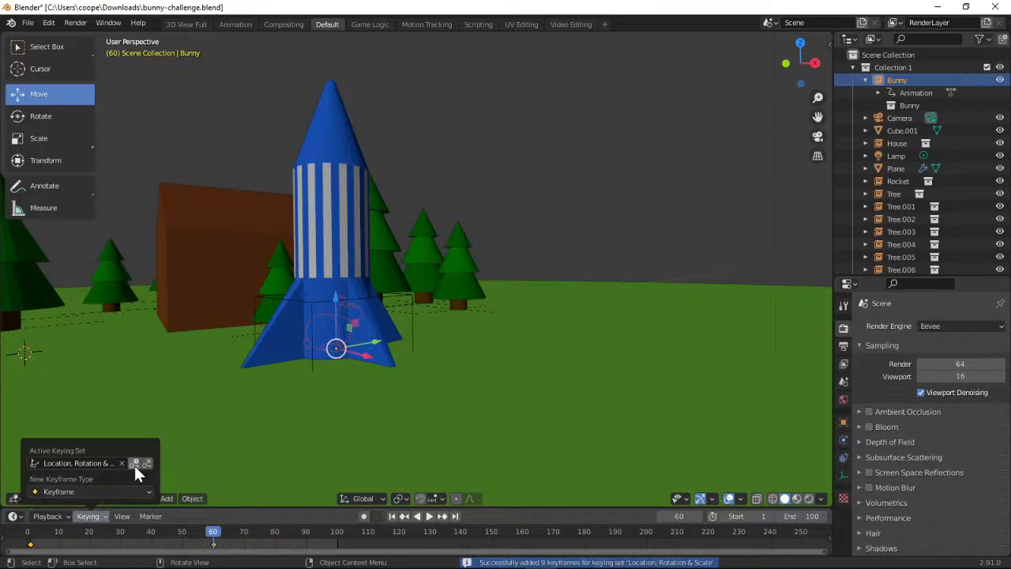
At frame 65, lower the bunny straight down below the ground and insert a Location, Rotation & Scale keyframe
key(space)
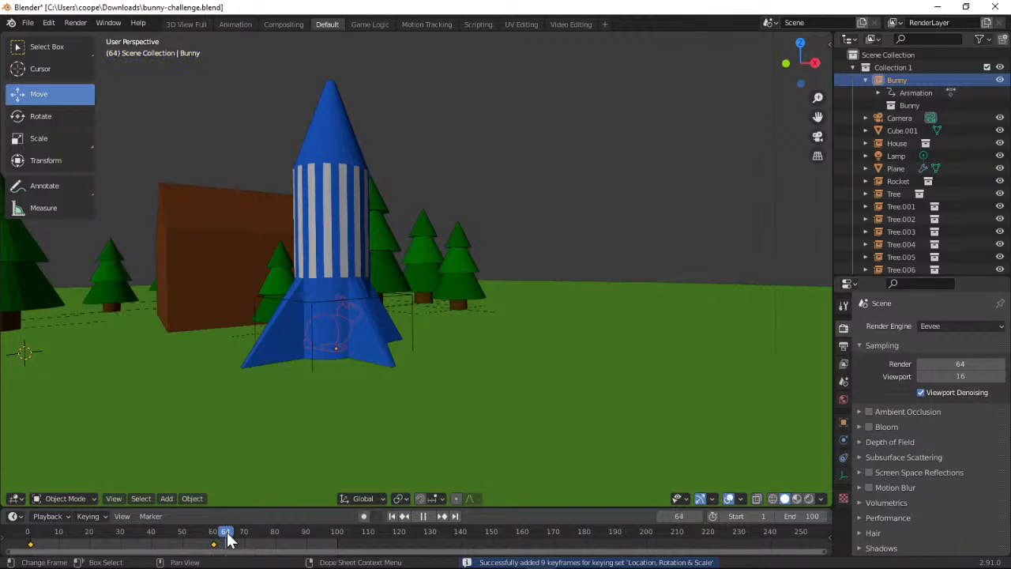
key(space)
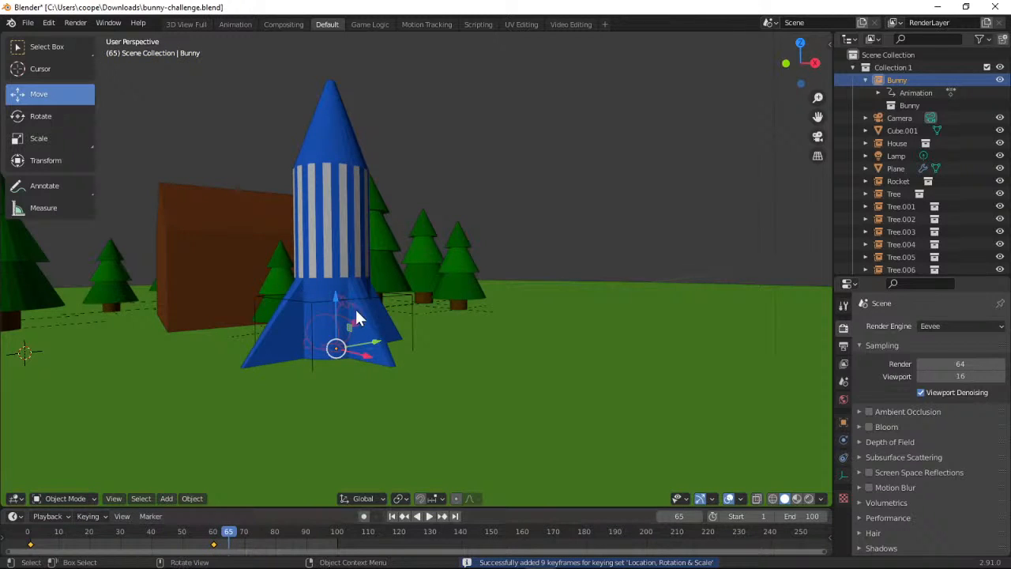
drag(341, 301, 328, 392)
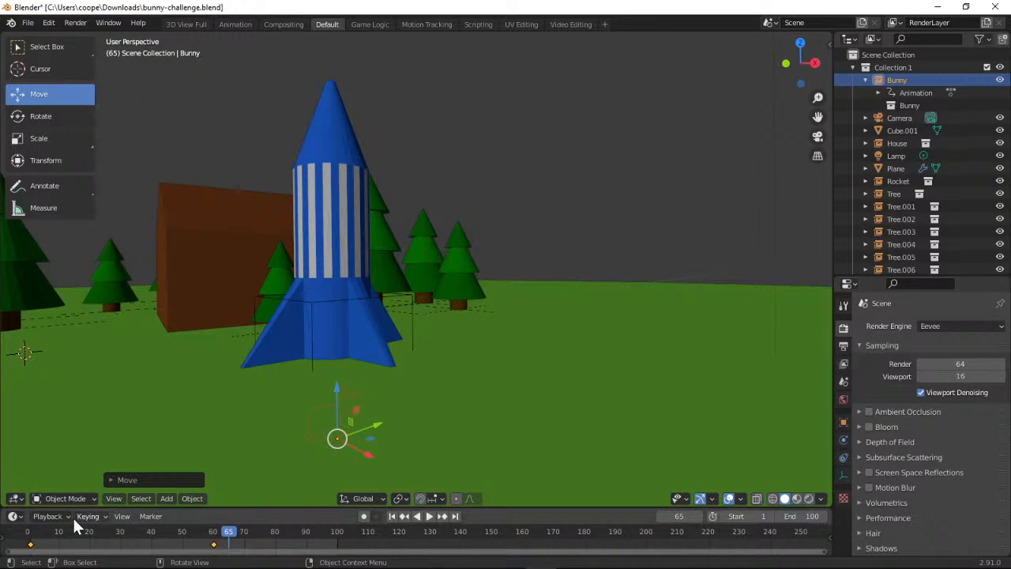
click(104, 515)
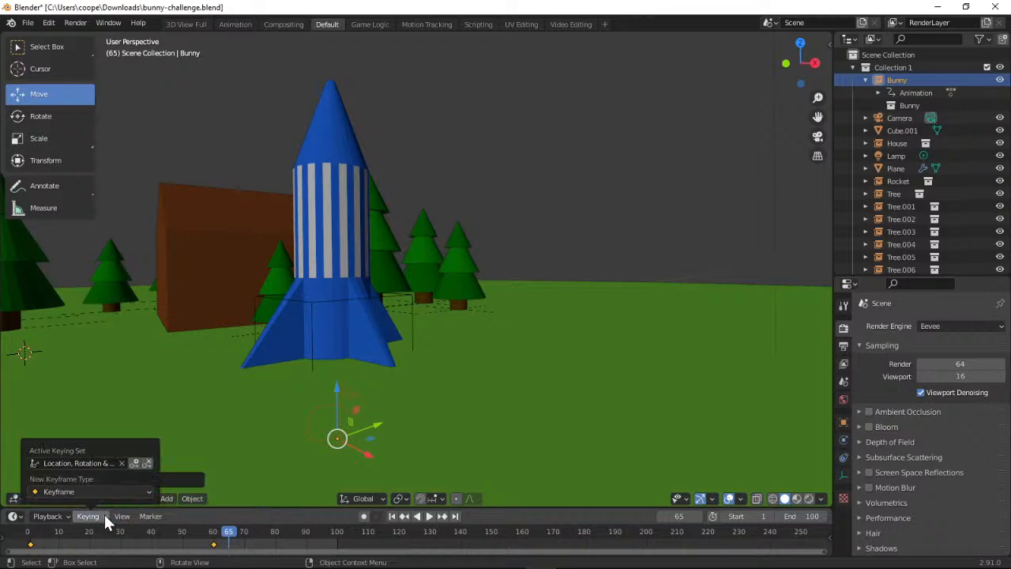
click(134, 464)
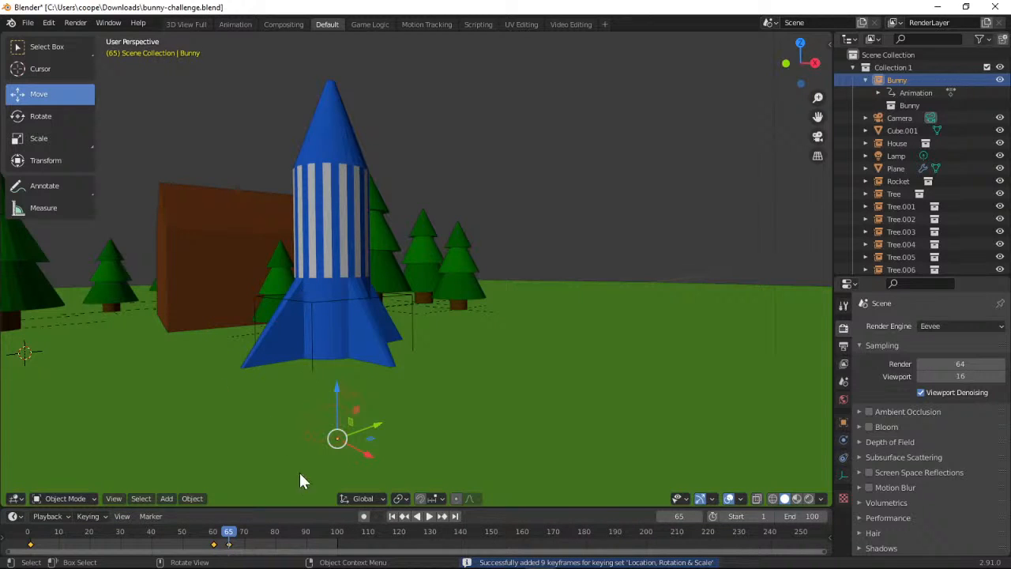
Play the bunny animation from the first frame to check its motion, then stop and return to frame 1
click(393, 517)
click(427, 516)
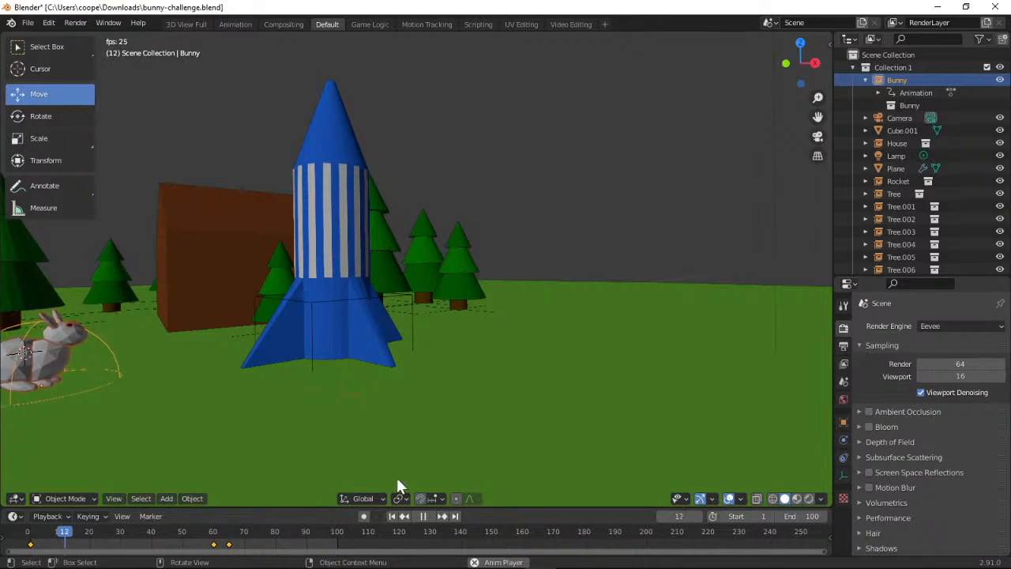
click(424, 514)
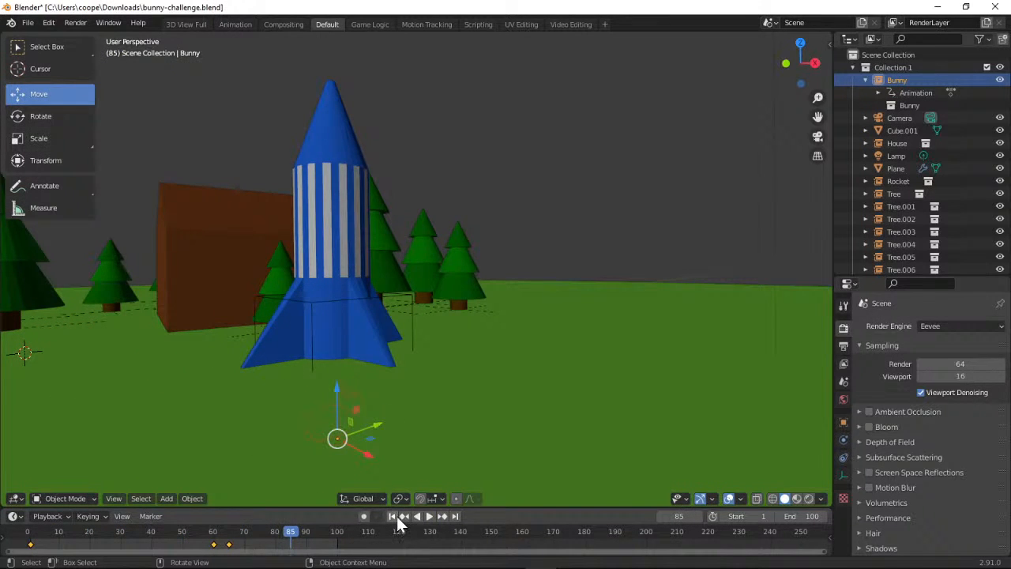
click(394, 516)
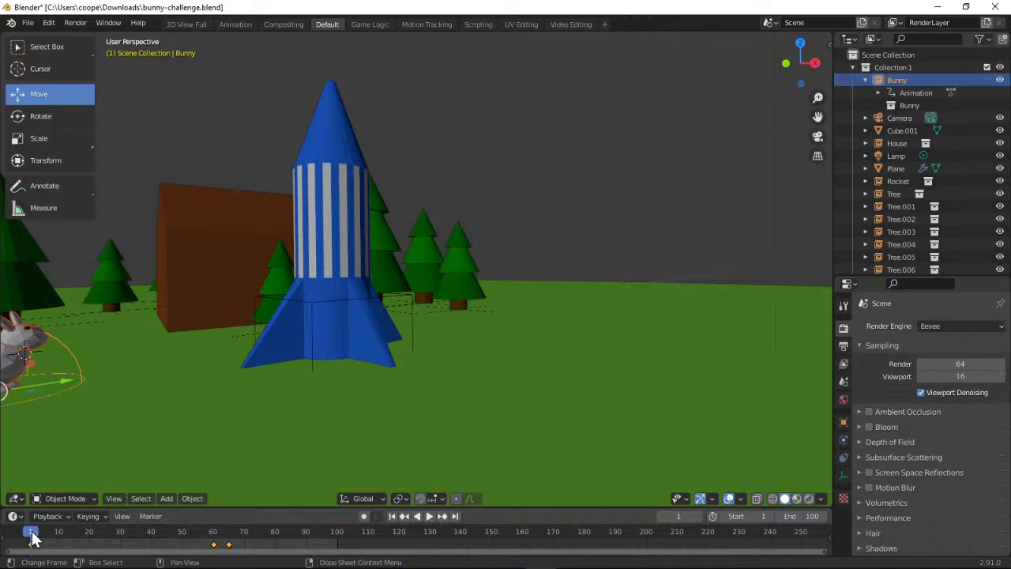
Advance the timeline to frame 20 and insert a Location, Rotation & Scale keyframe for the bunny at its in-between position
key(space)
mouse_move(40, 535)
mouse_down()
mouse_move(218, 550)
mouse_move(155, 537)
mouse_move(30, 539)
mouse_up()
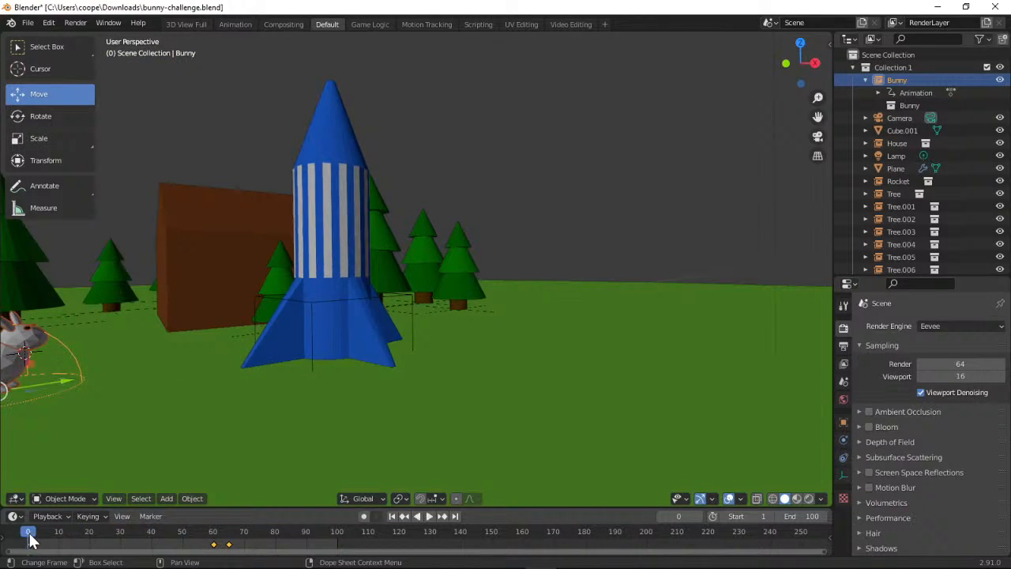
key(space)
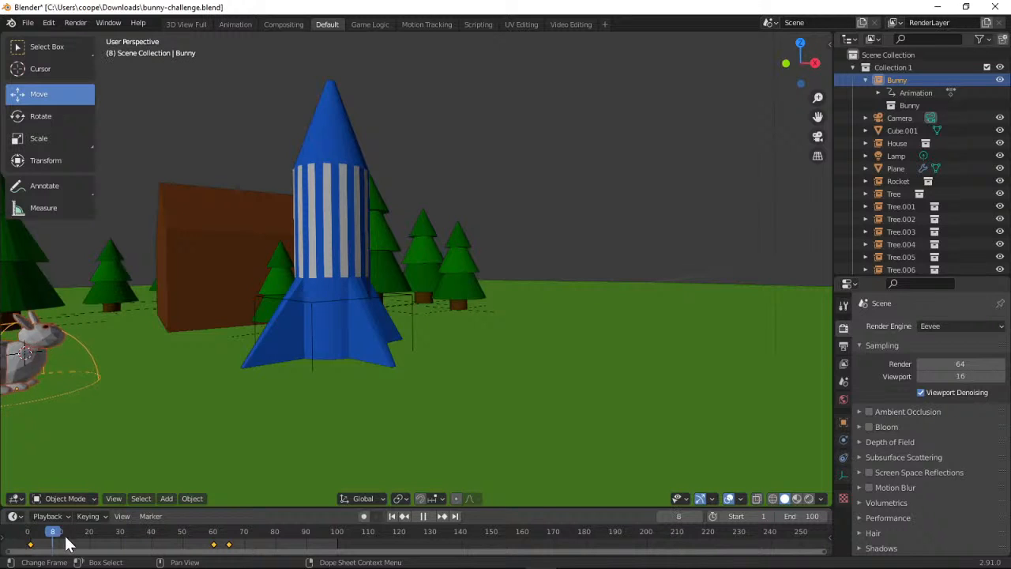
key(space)
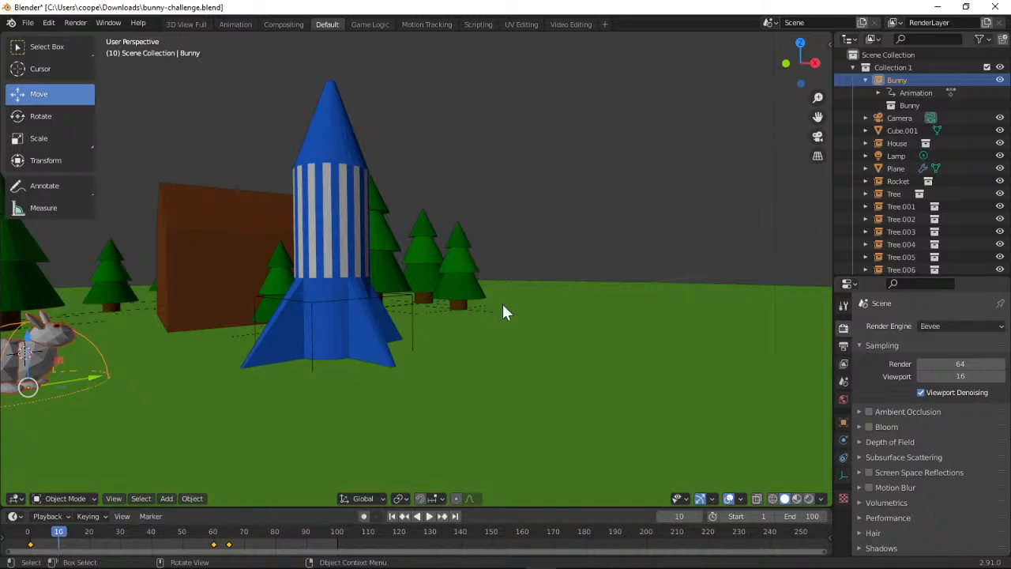
drag(817, 117, 940, 134)
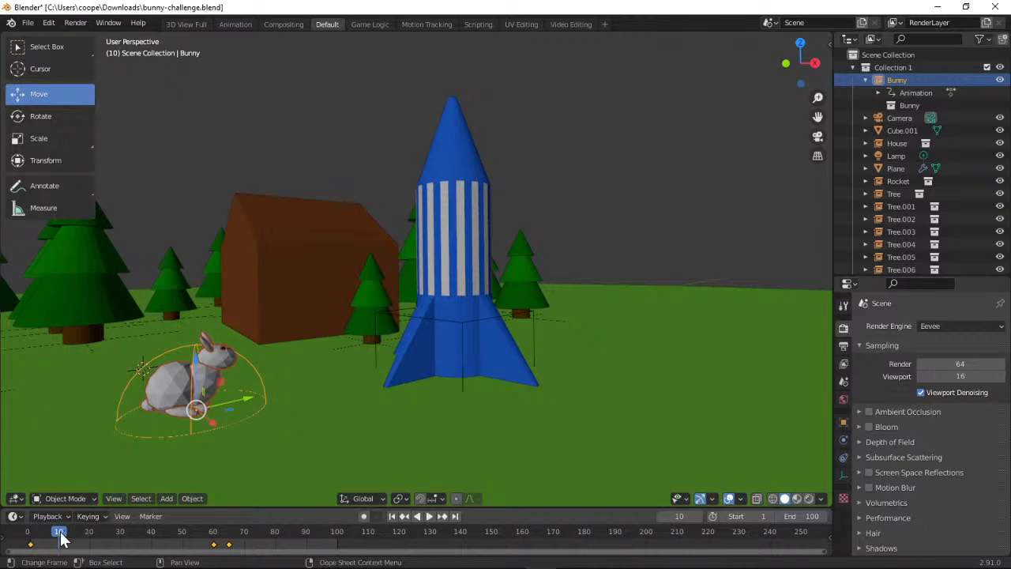
mouse_move(60, 532)
mouse_down()
mouse_move(29, 531)
mouse_move(60, 533)
mouse_up()
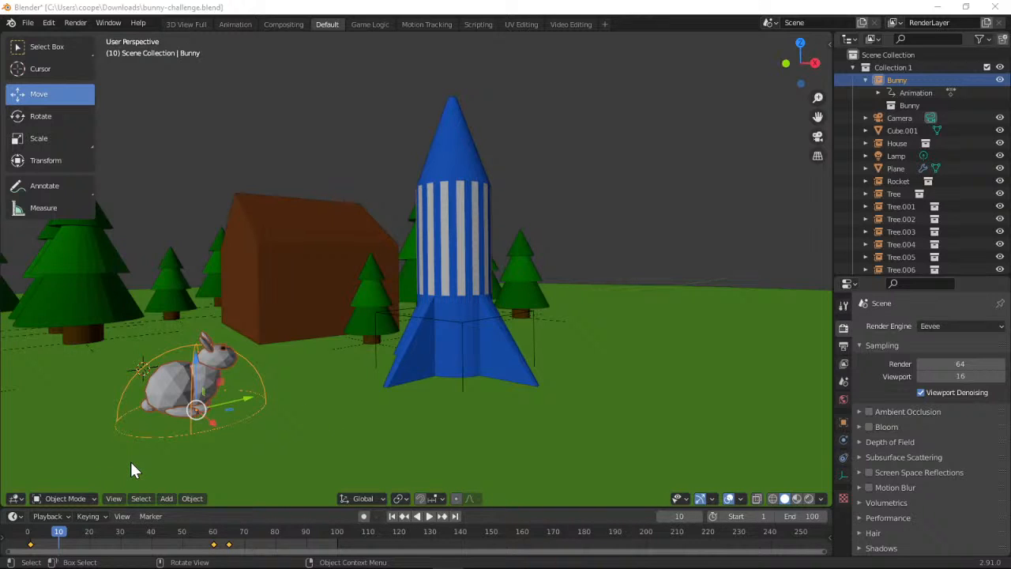
key(space)
mouse_move(77, 543)
mouse_down()
mouse_move(118, 542)
mouse_move(59, 545)
mouse_move(129, 544)
mouse_move(48, 544)
mouse_move(90, 537)
mouse_up()
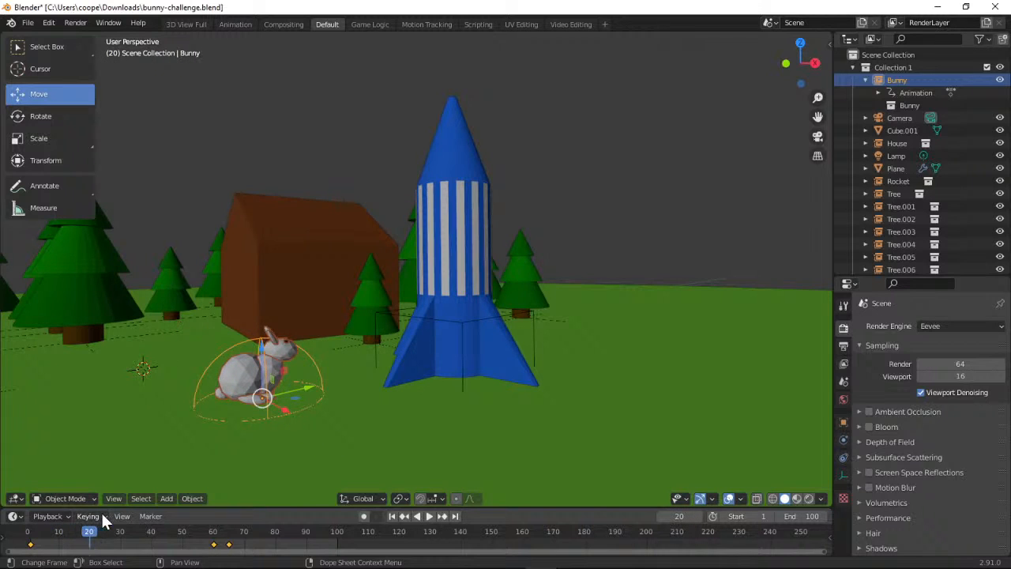
click(104, 516)
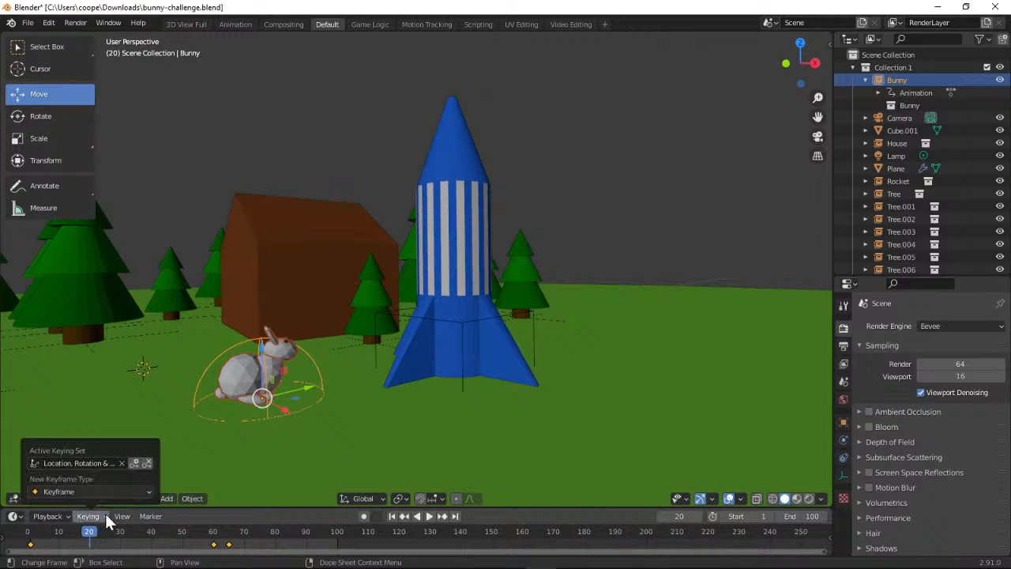
click(136, 465)
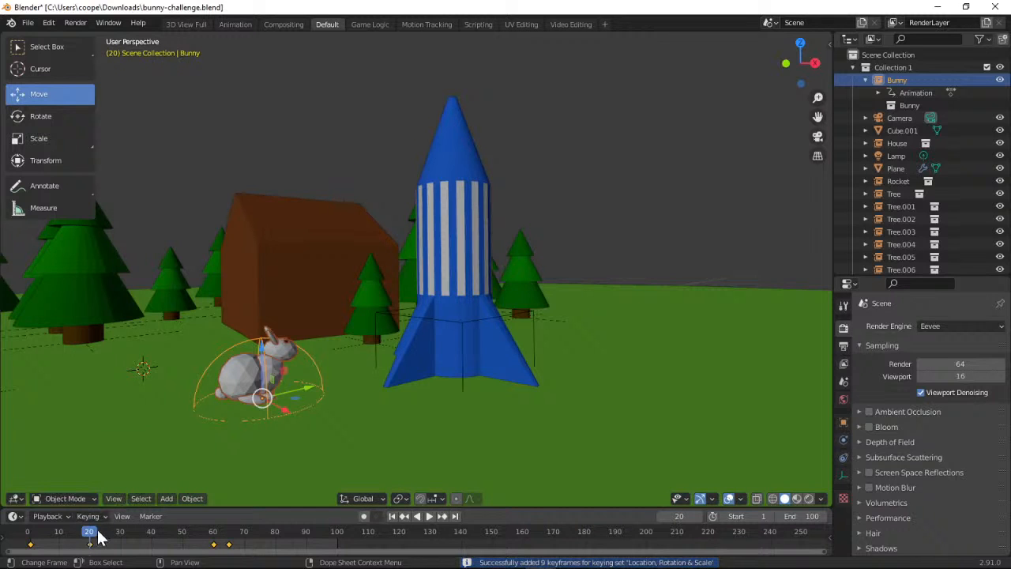
At frame 40, pull the bunny back to just in front of the rocket's fins and insert a Location, Rotation & Scale keyframe
drag(90, 541, 155, 542)
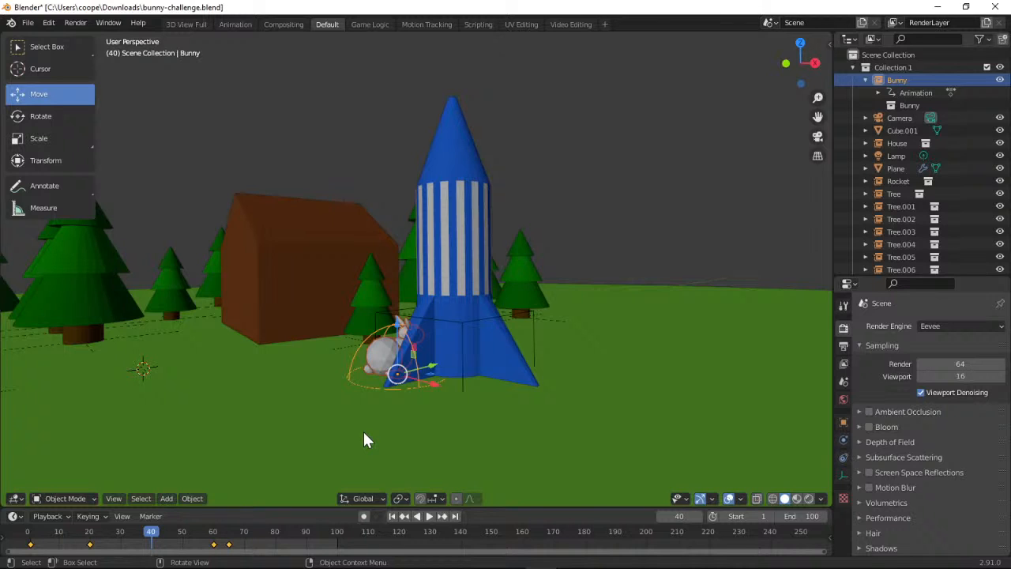
mouse_move(155, 541)
mouse_down()
mouse_move(87, 539)
mouse_move(218, 540)
mouse_move(150, 540)
mouse_up()
drag(430, 371, 379, 384)
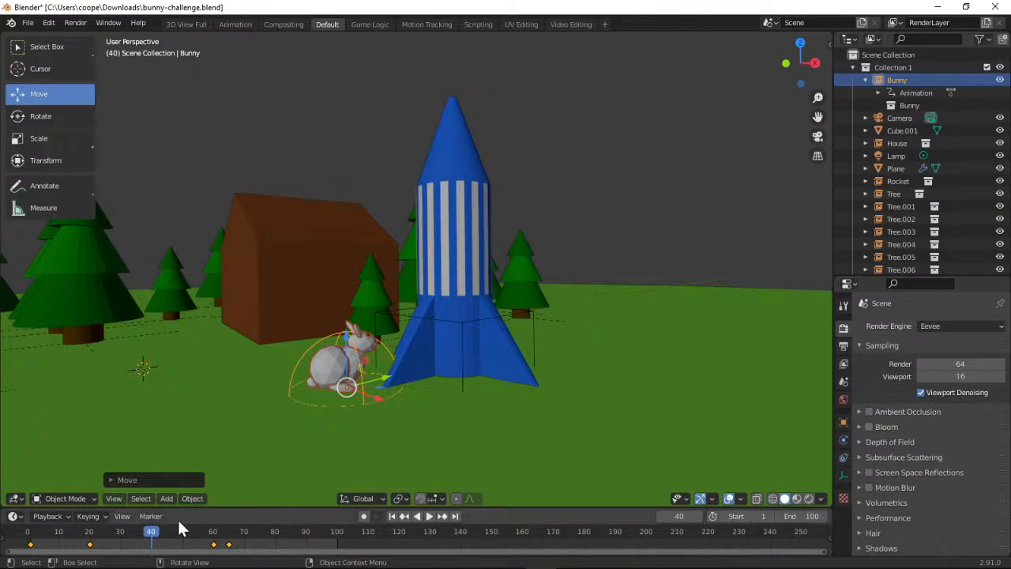
click(107, 513)
click(121, 516)
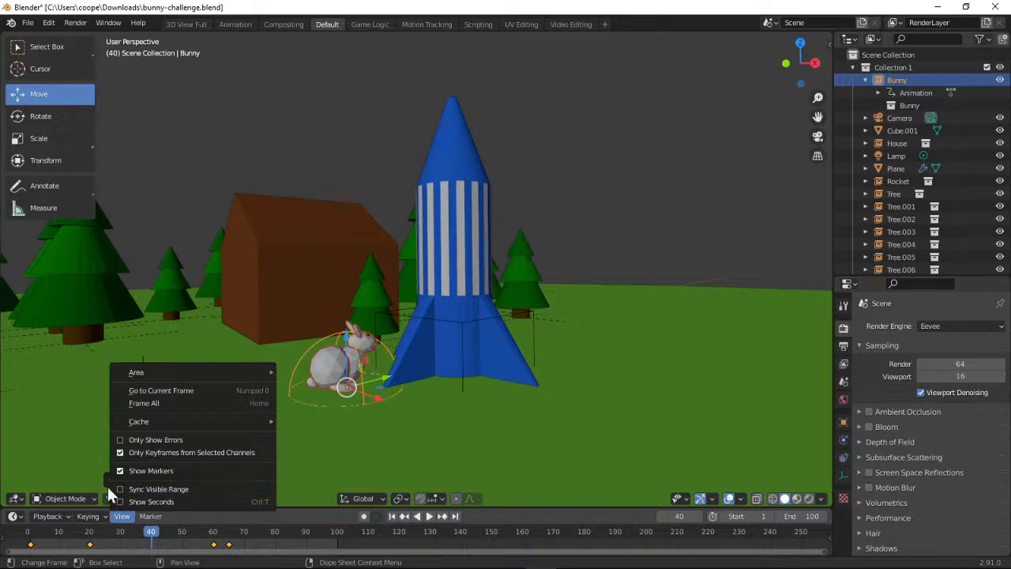
mouse_move(99, 514)
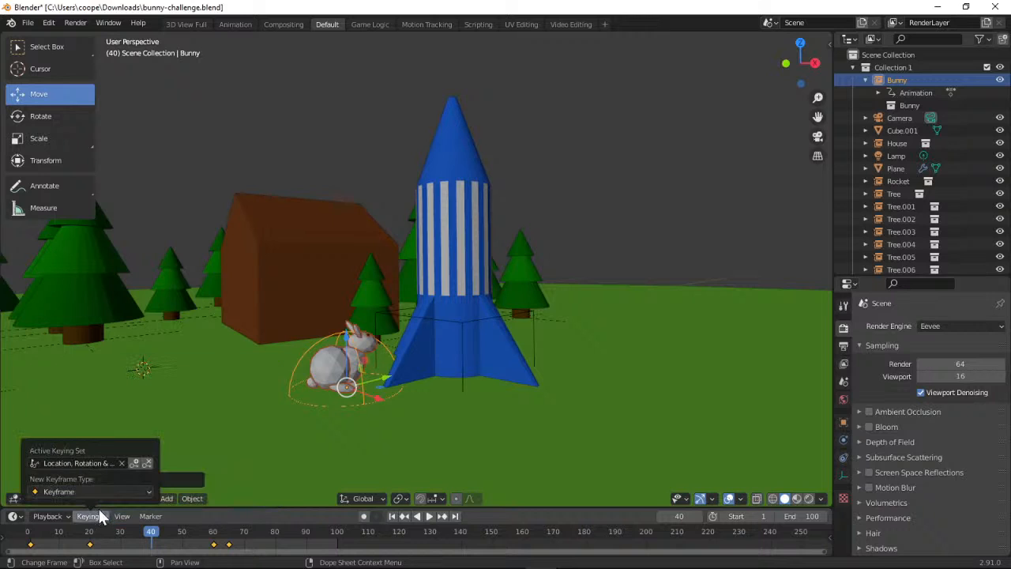
click(135, 462)
Return the timeline to frame 0, play the bunny's opening motion briefly, and stop at frame 5
drag(146, 538, 27, 535)
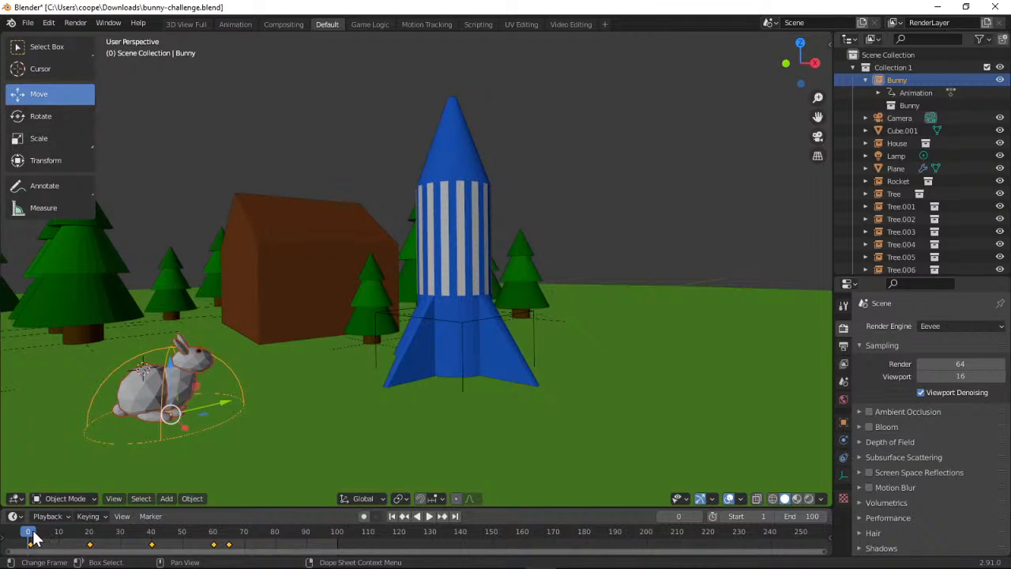
mouse_move(33, 537)
mouse_down()
mouse_move(59, 535)
mouse_move(26, 534)
mouse_up()
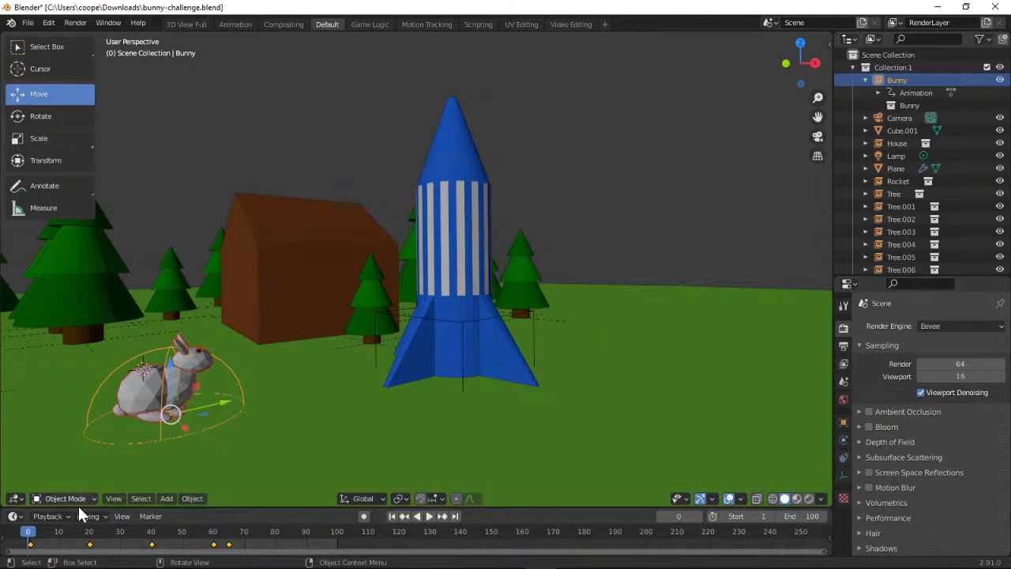
key(space)
mouse_move(48, 534)
mouse_down()
mouse_move(63, 537)
mouse_move(26, 536)
mouse_move(45, 540)
mouse_up()
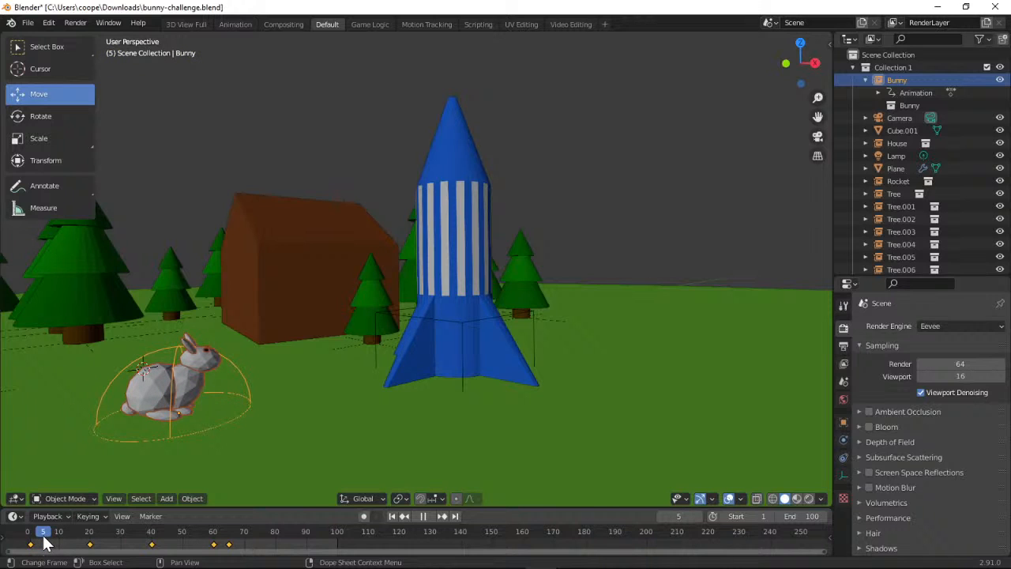
key(space)
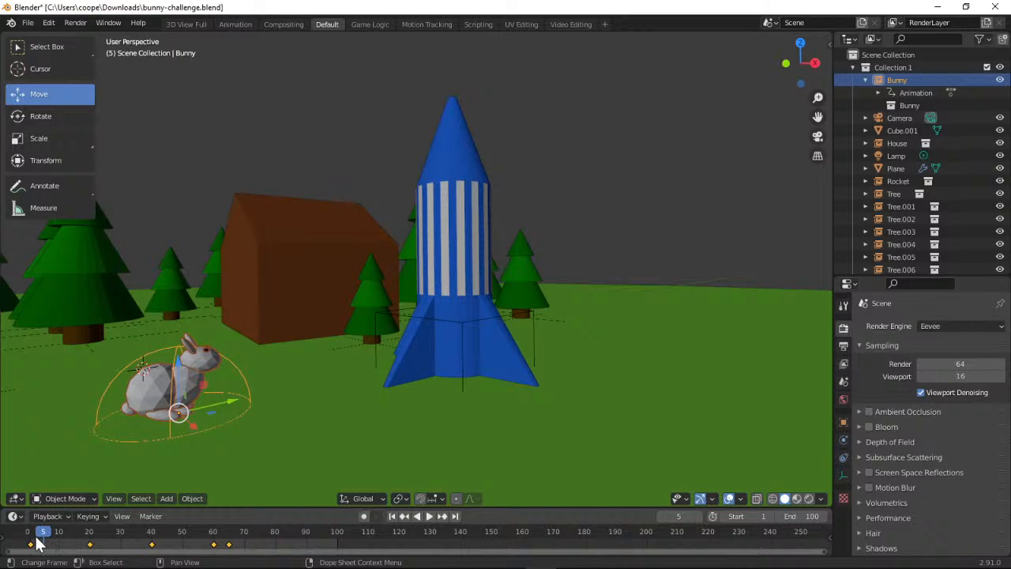
At frame 10, raise the bunny straight up off the ground and insert a Location, Rotation & Scale keyframe
key(space)
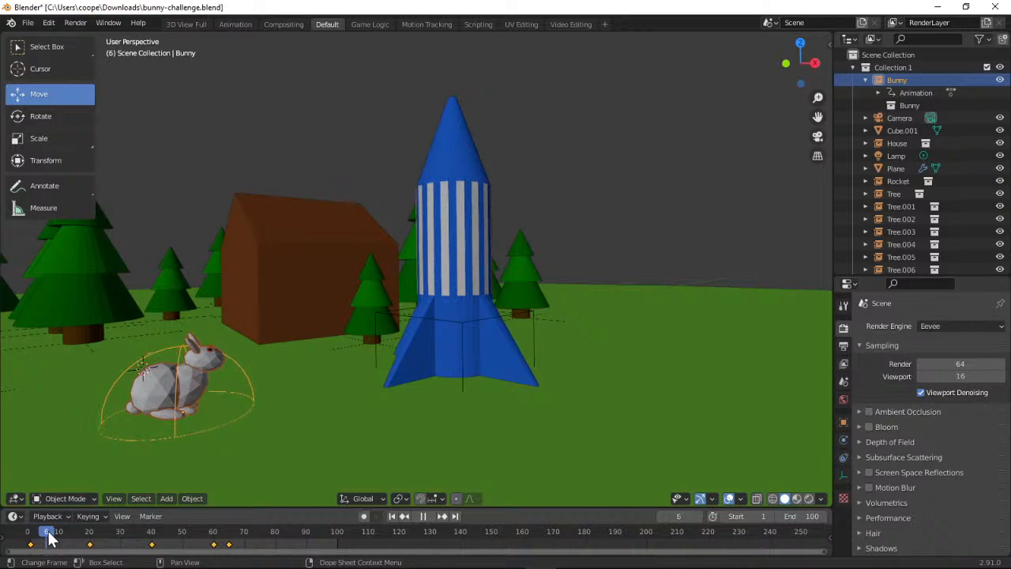
mouse_move(59, 534)
mouse_down()
mouse_move(10, 536)
mouse_move(59, 533)
mouse_up()
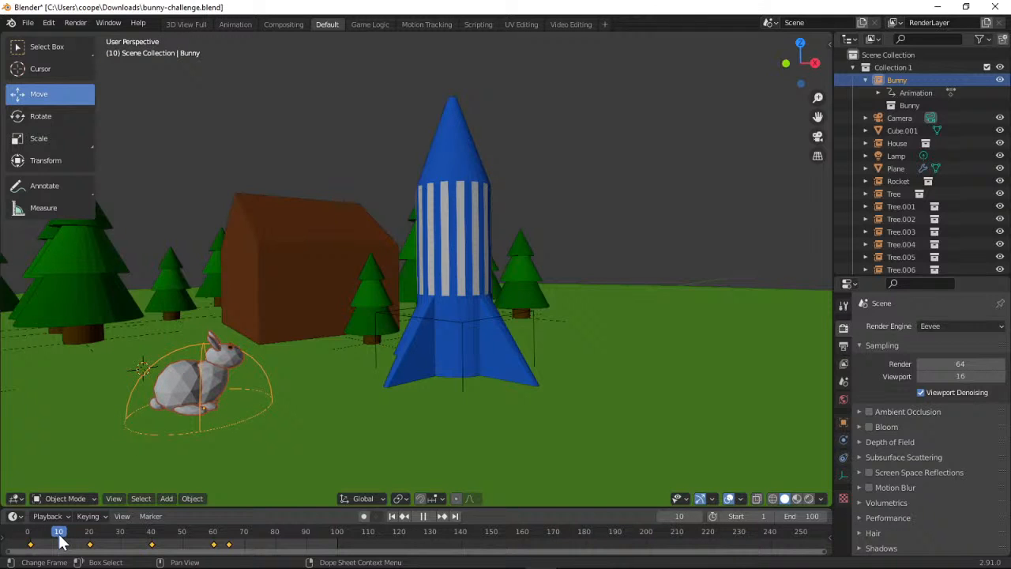
key(space)
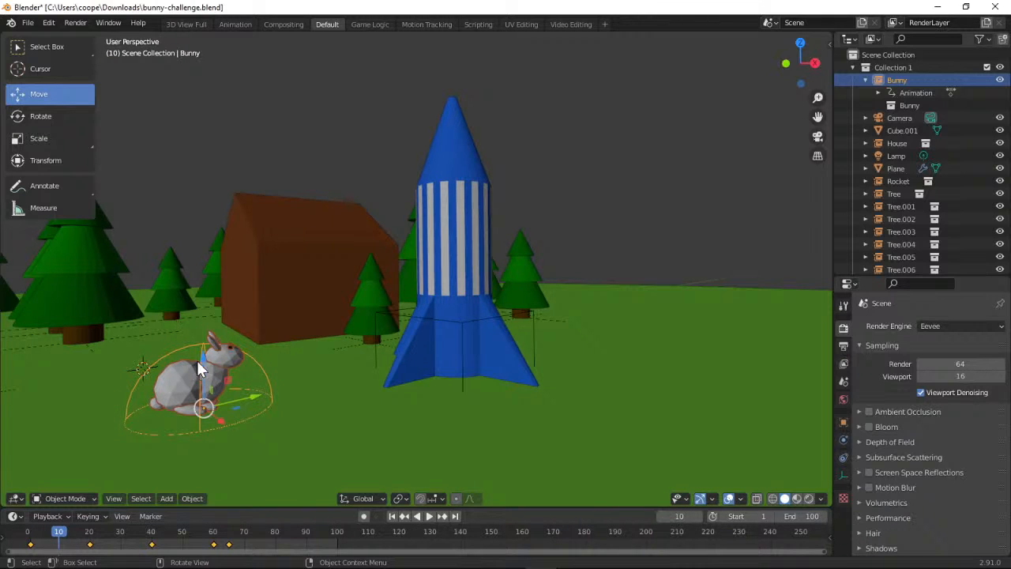
drag(204, 361, 194, 270)
click(105, 516)
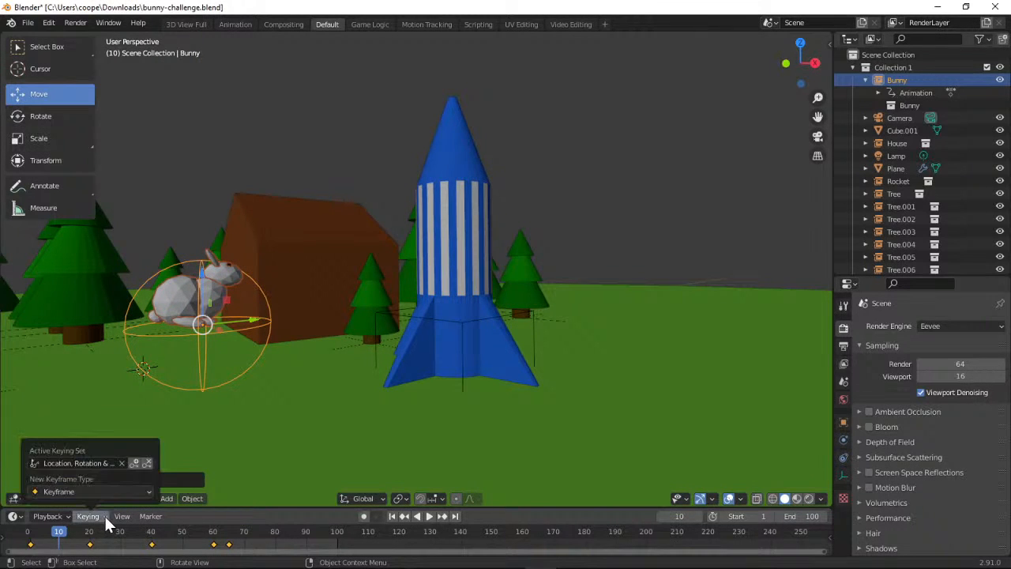
click(133, 462)
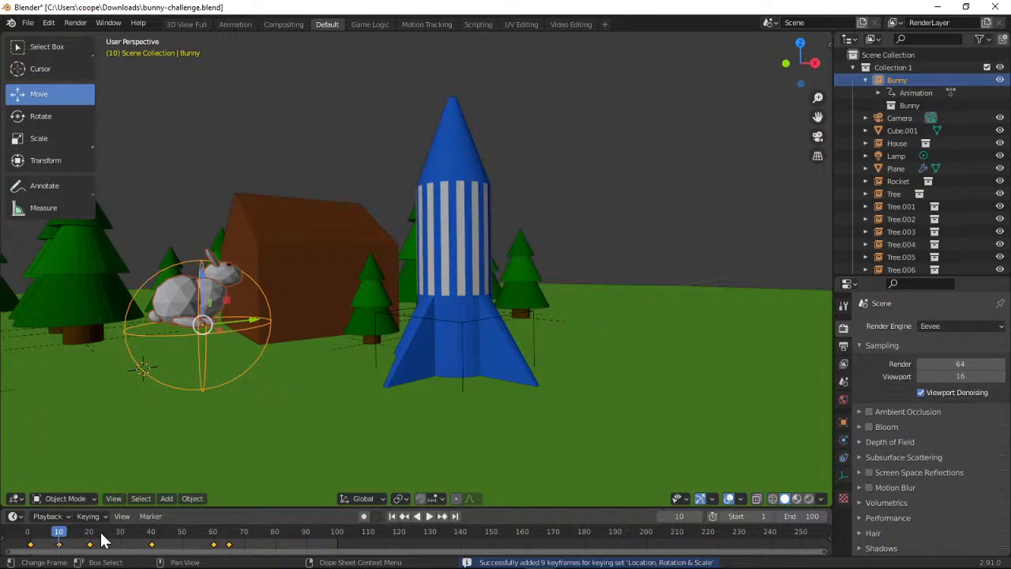
At frame 30, lift the bunny vertically into a second hop and insert a Location, Rotation & Scale keyframe
drag(59, 539, 120, 540)
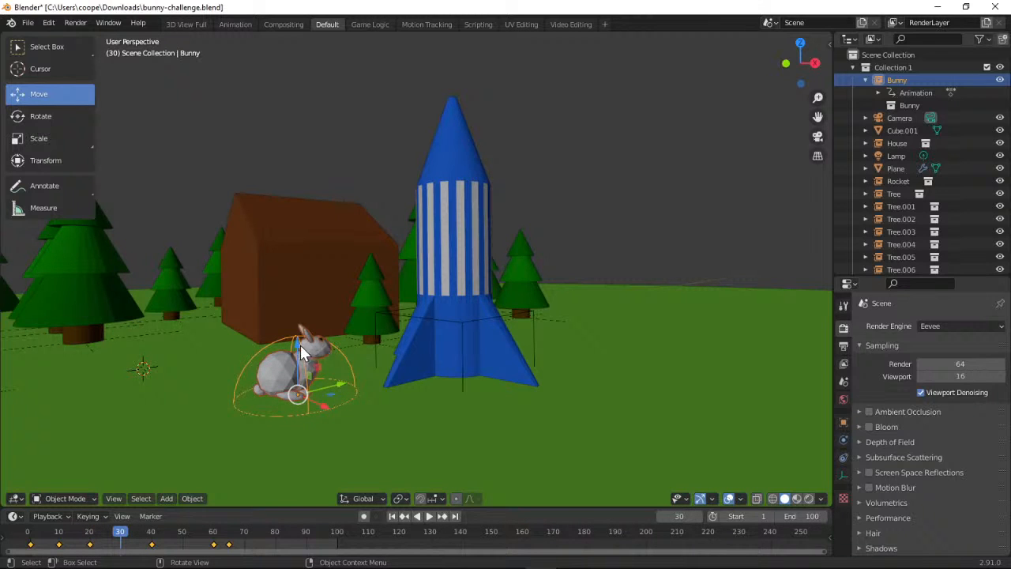
drag(300, 344, 301, 281)
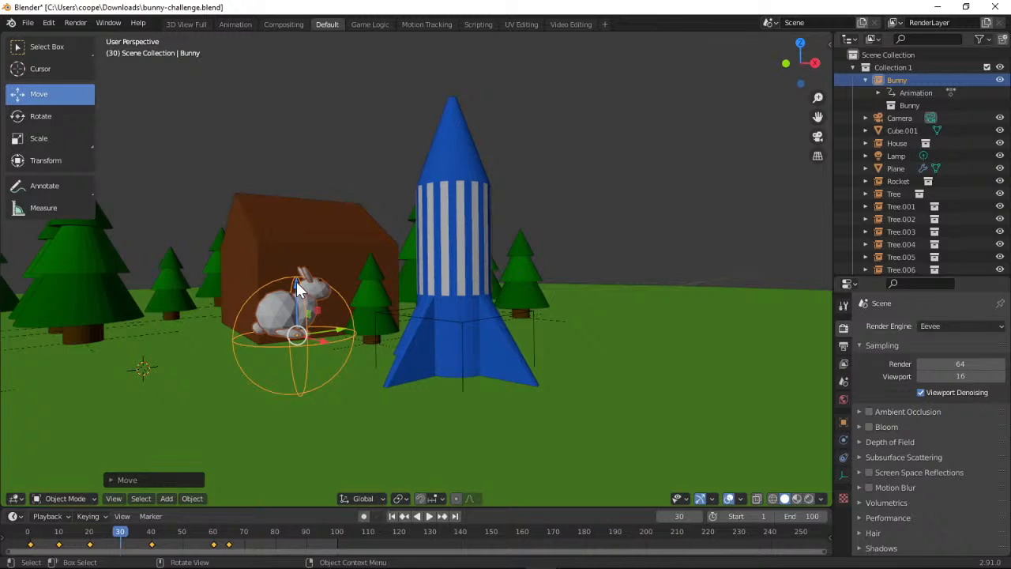
click(105, 515)
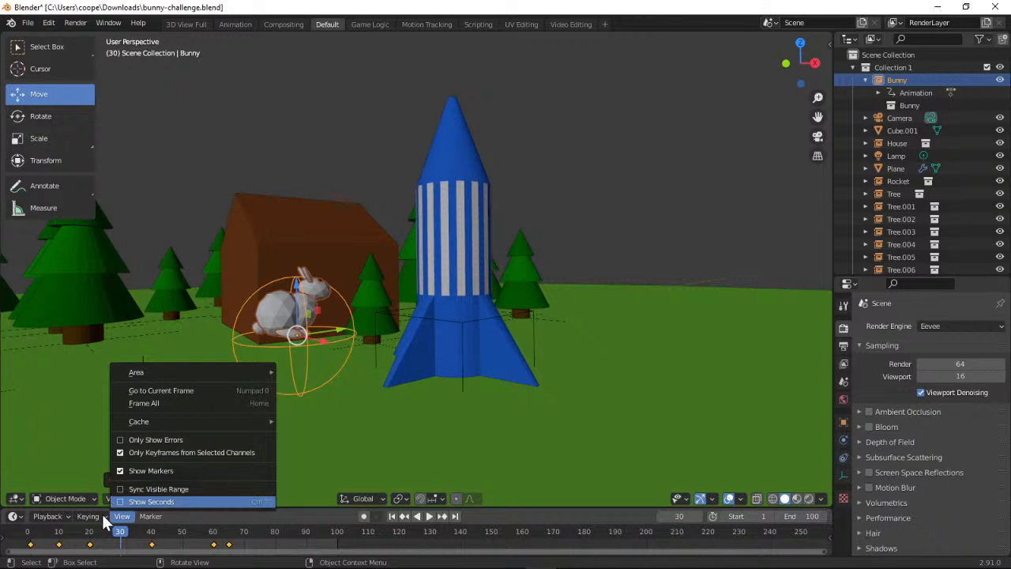
click(105, 515)
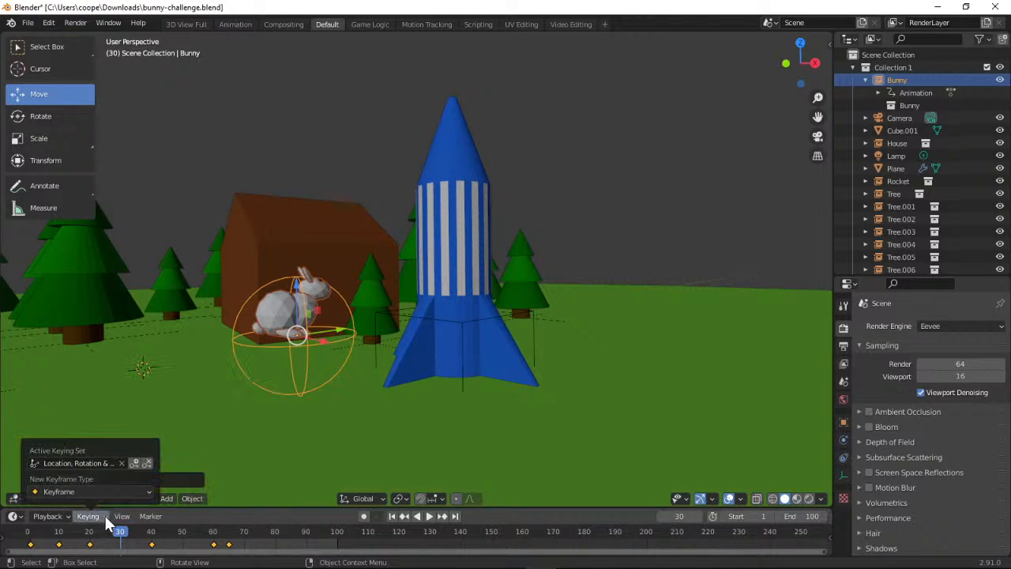
click(132, 463)
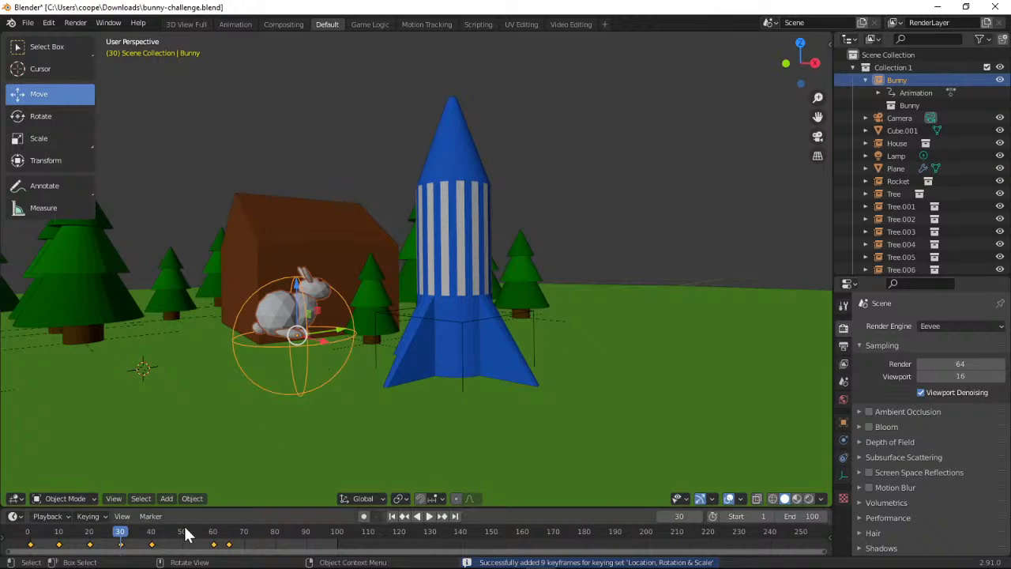
At frame 50, raise the bunny above the rocket's fins and insert a Location, Rotation & Scale keyframe
drag(125, 534, 182, 534)
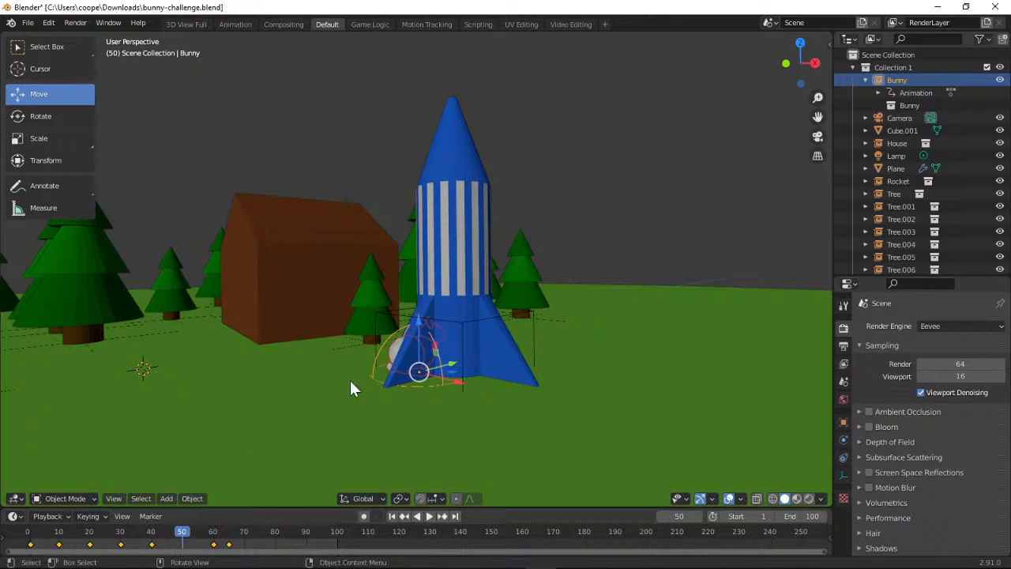
drag(422, 312, 411, 244)
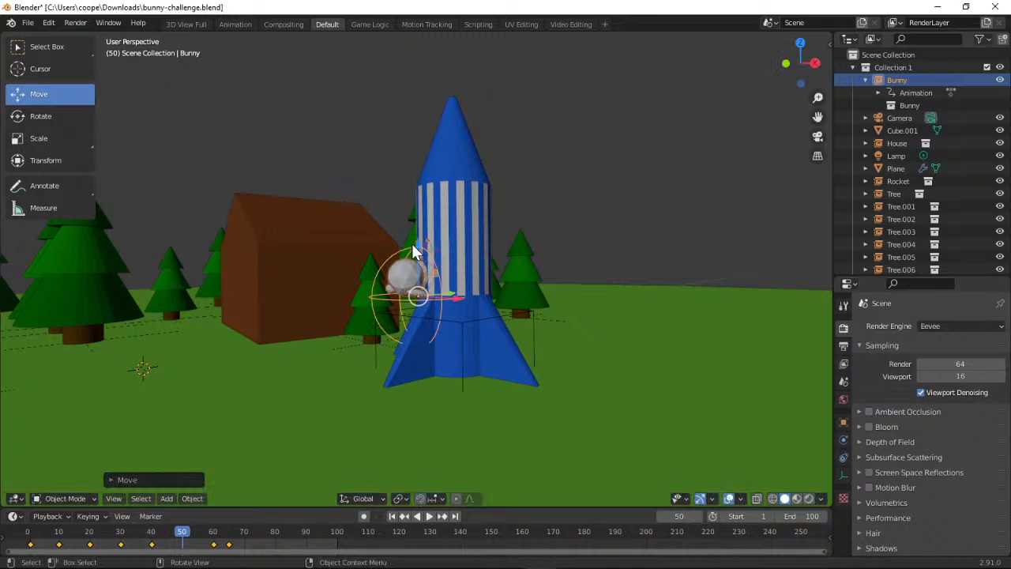
click(104, 514)
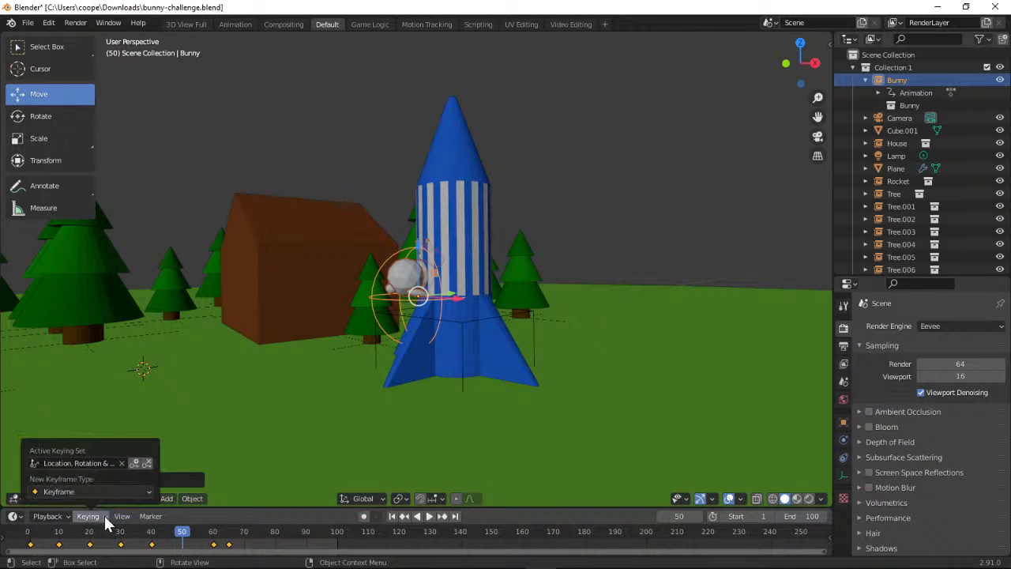
click(134, 464)
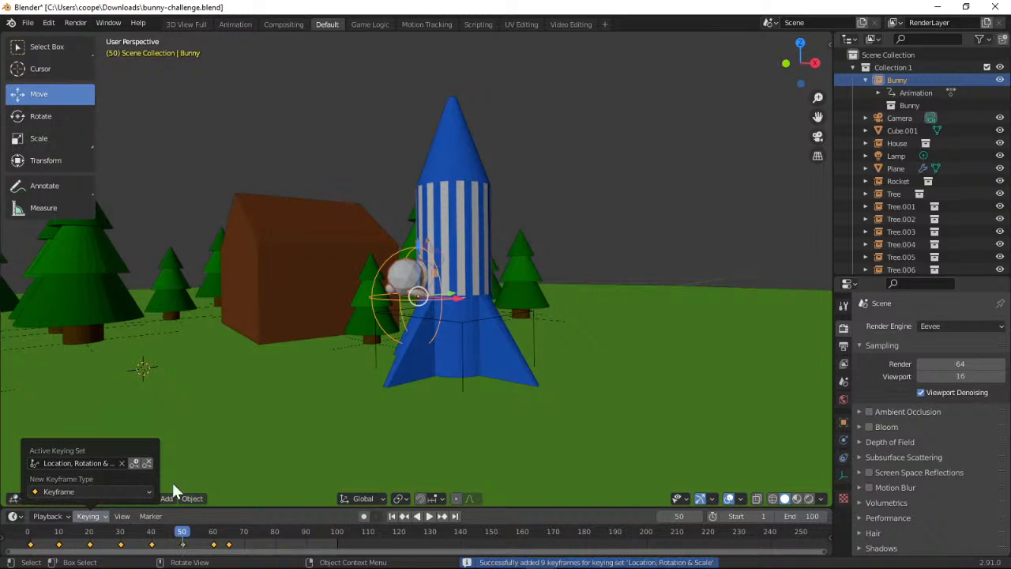
Return the timeline to frame 0 and play the animation to review the bunny's hops toward the rocket
drag(180, 535, 23, 530)
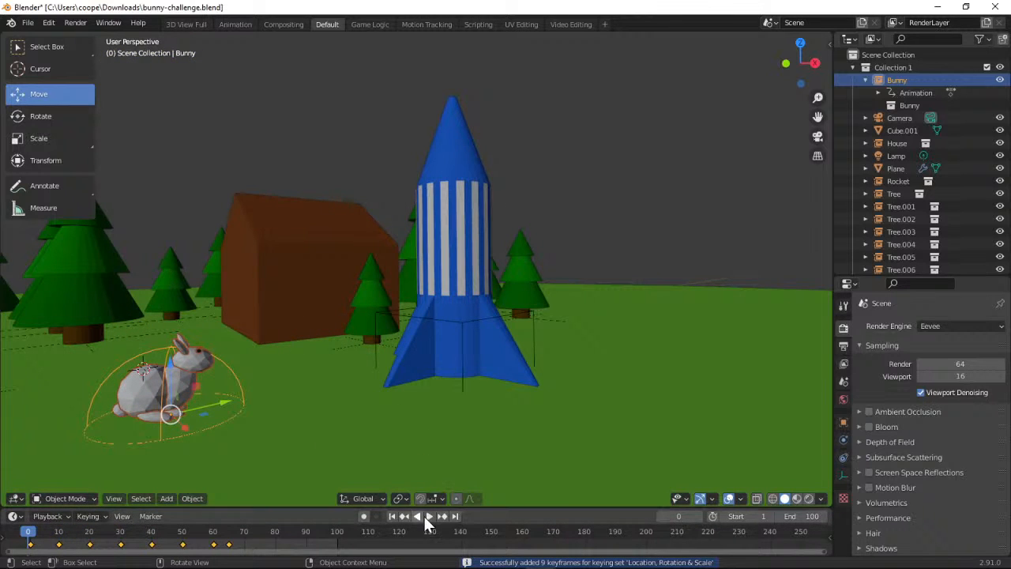
click(428, 517)
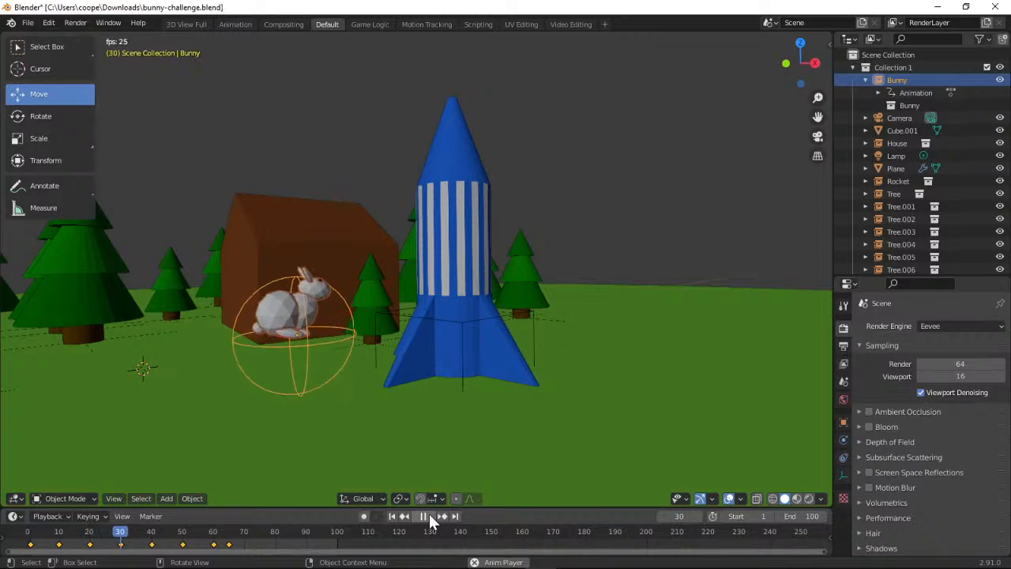
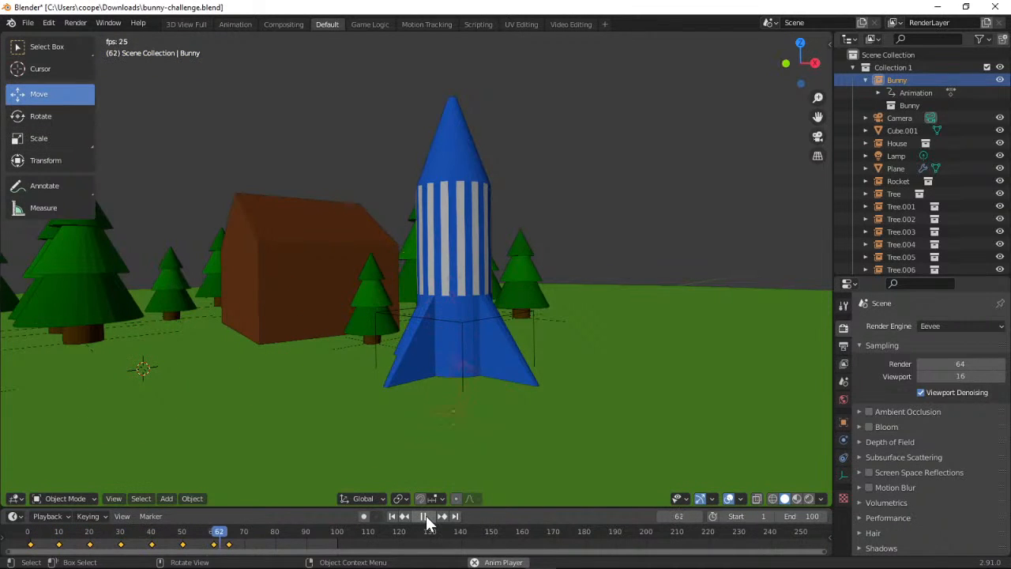
Stop the playback, return the timeline to frame 0 and activate the Scale tool for the bunny
click(426, 515)
drag(250, 521, 28, 537)
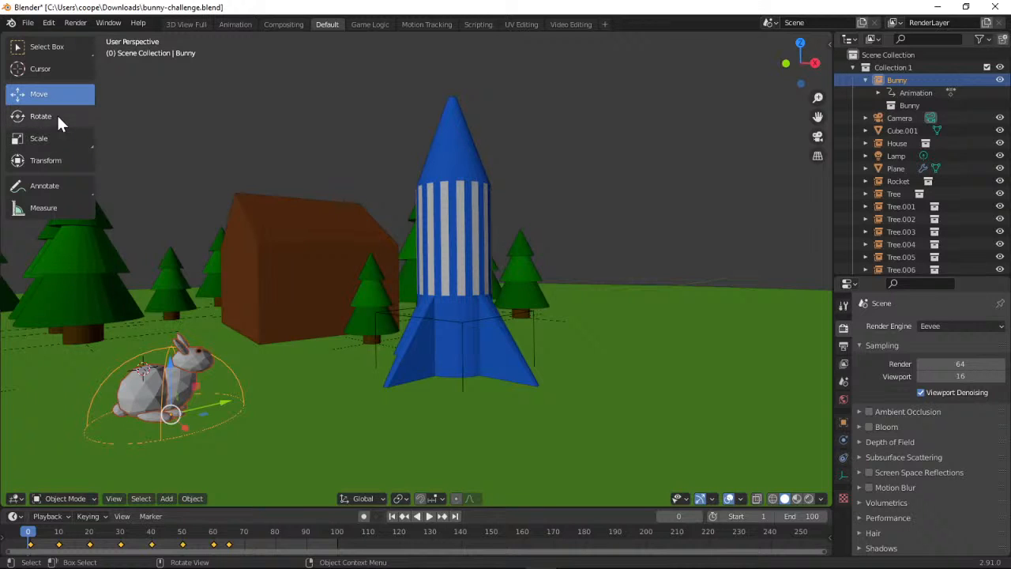
click(49, 136)
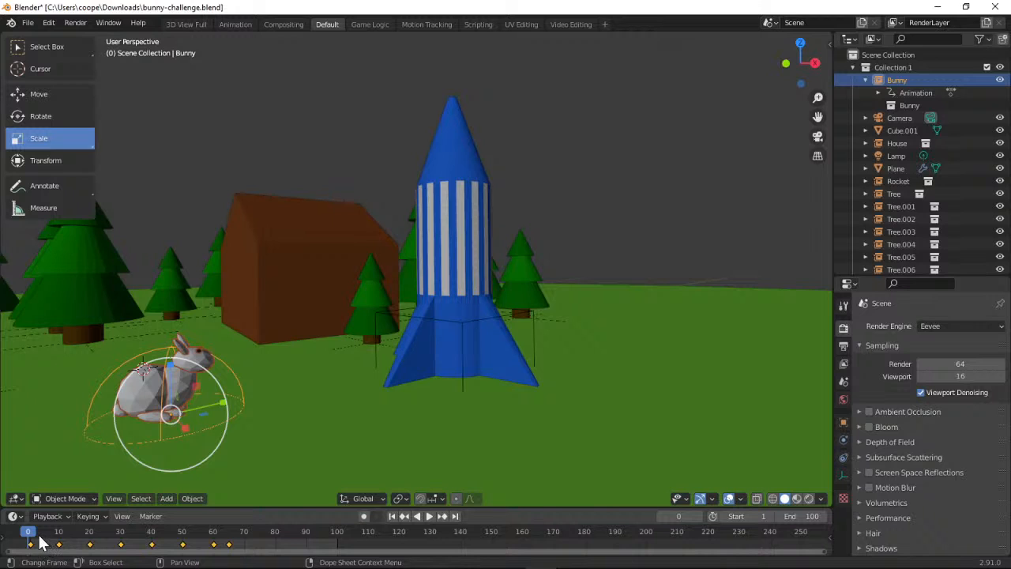
Scrub the timeline between frames 0 and 5 and replay the animation from frame 0 to examine the bunny's hops
key(space)
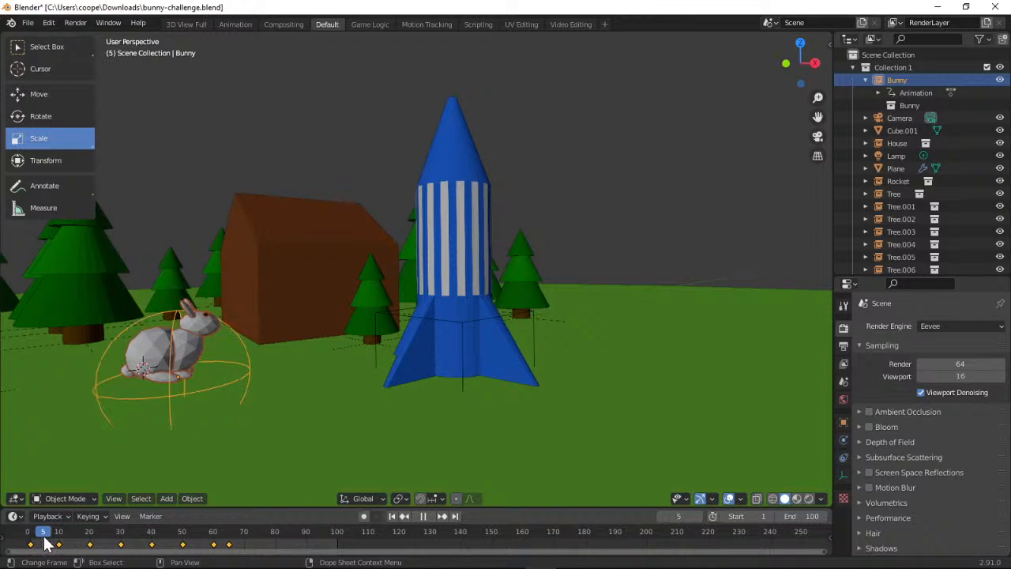
drag(45, 544, 27, 535)
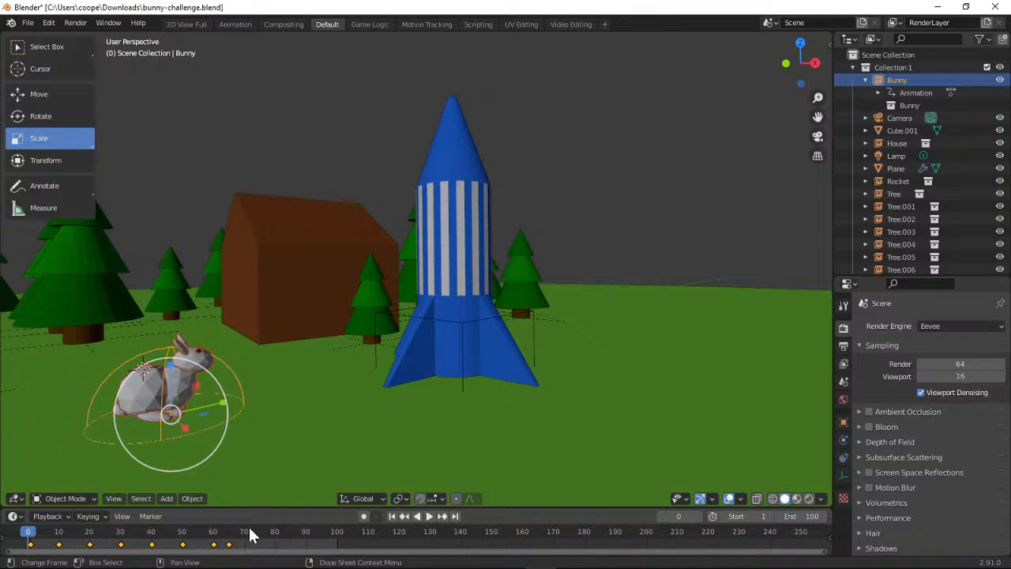
mouse_move(28, 542)
mouse_down()
mouse_move(233, 554)
mouse_move(12, 547)
mouse_move(30, 538)
mouse_up()
key(space)
click(45, 538)
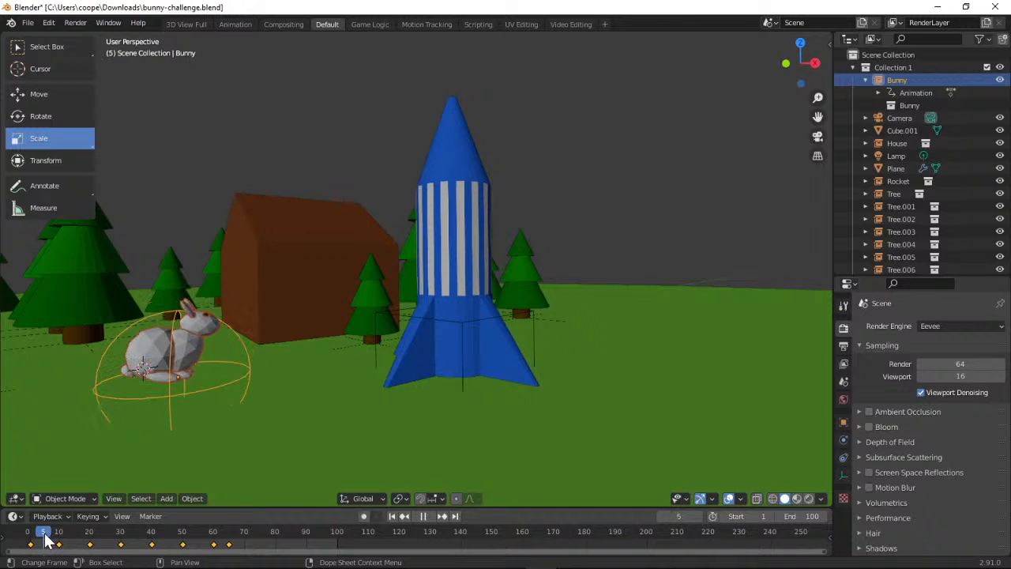
key(space)
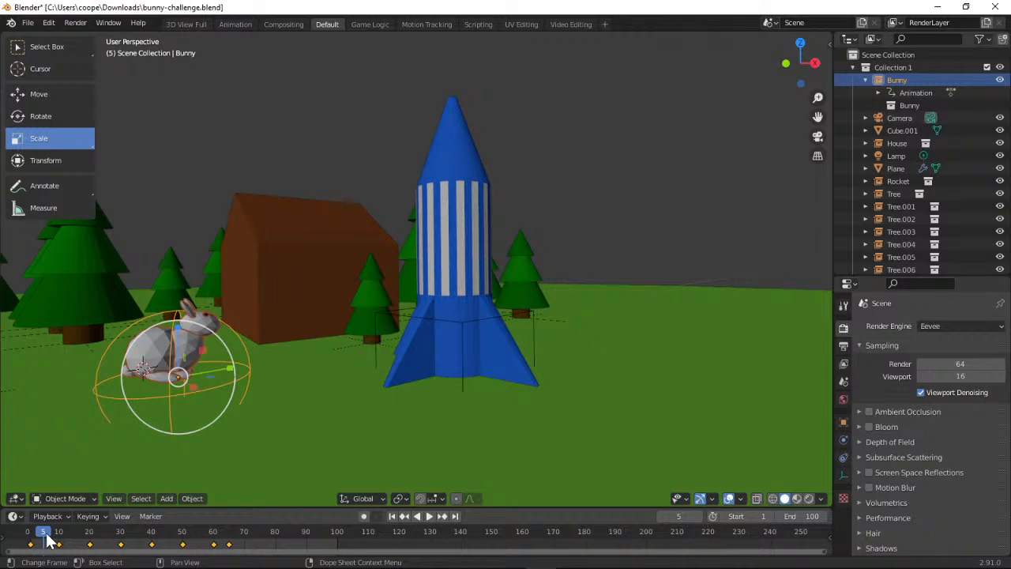
drag(47, 538, 30, 539)
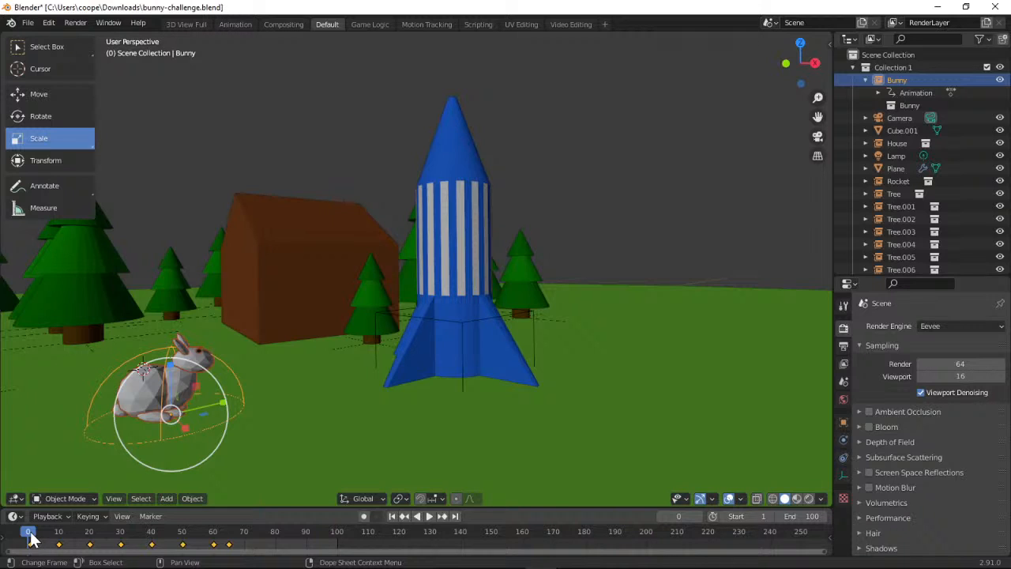
mouse_move(30, 538)
mouse_down()
mouse_move(89, 539)
mouse_move(28, 541)
mouse_up()
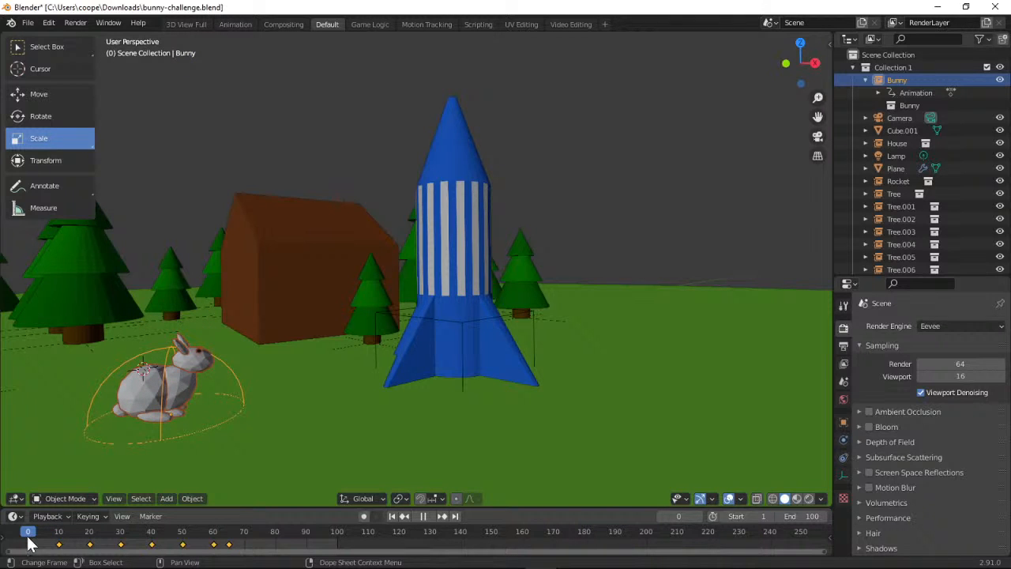
click(427, 517)
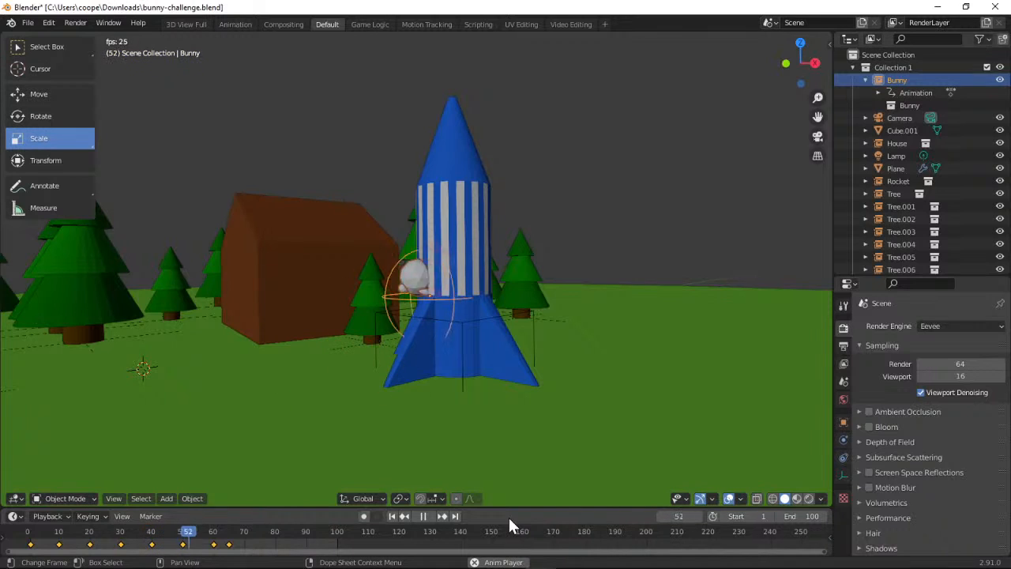
click(425, 516)
At frame 40, squash the bunny vertically, replace its Location, Rotation & Scale keyframe and replay the animation from frame 0
drag(214, 535, 152, 551)
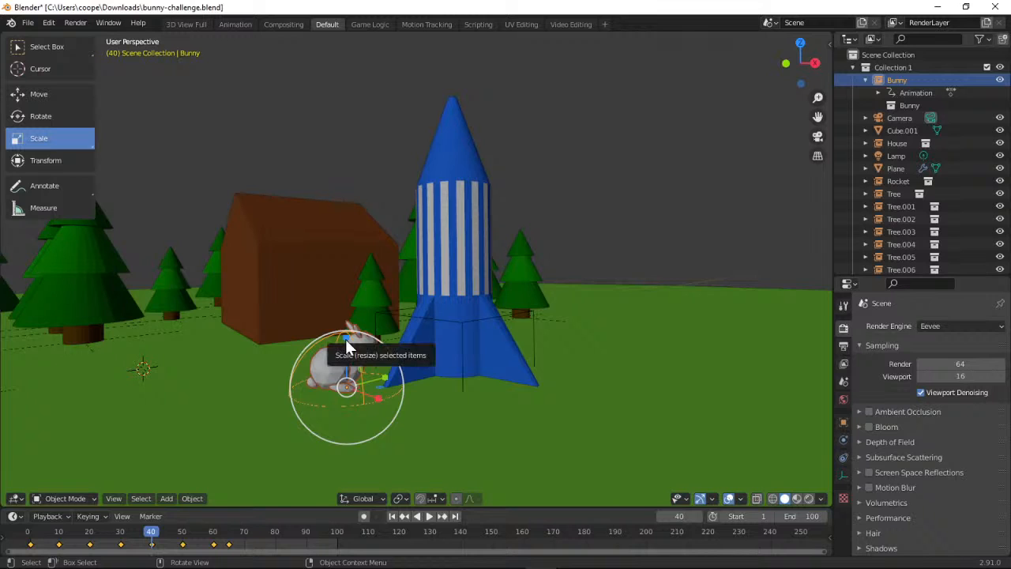
drag(345, 340, 351, 362)
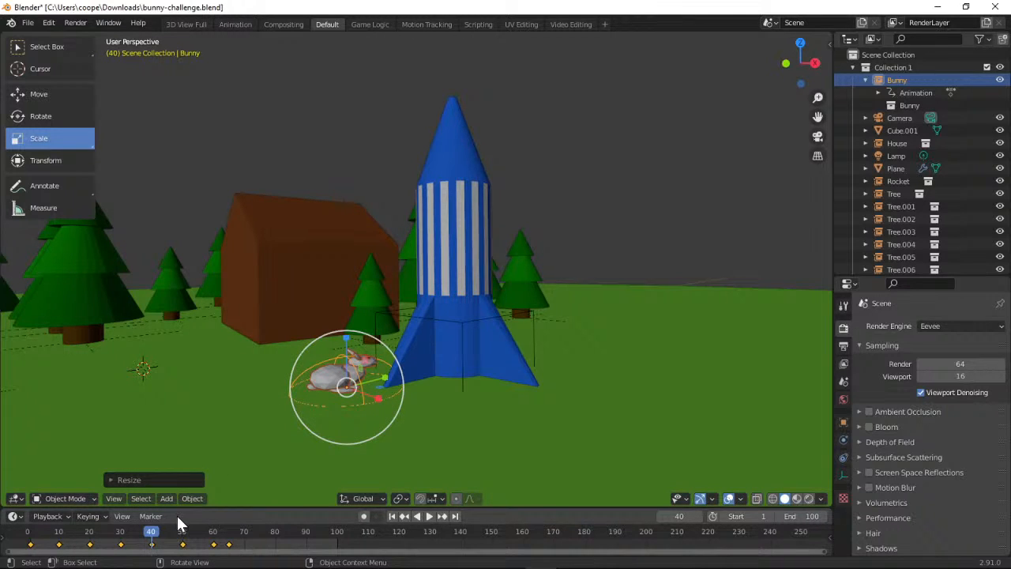
click(107, 519)
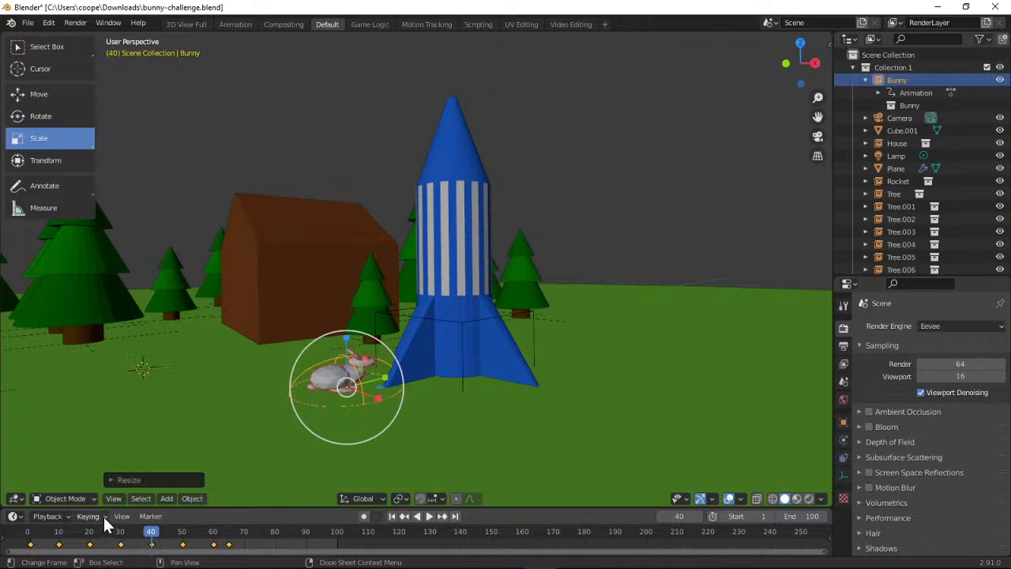
click(104, 515)
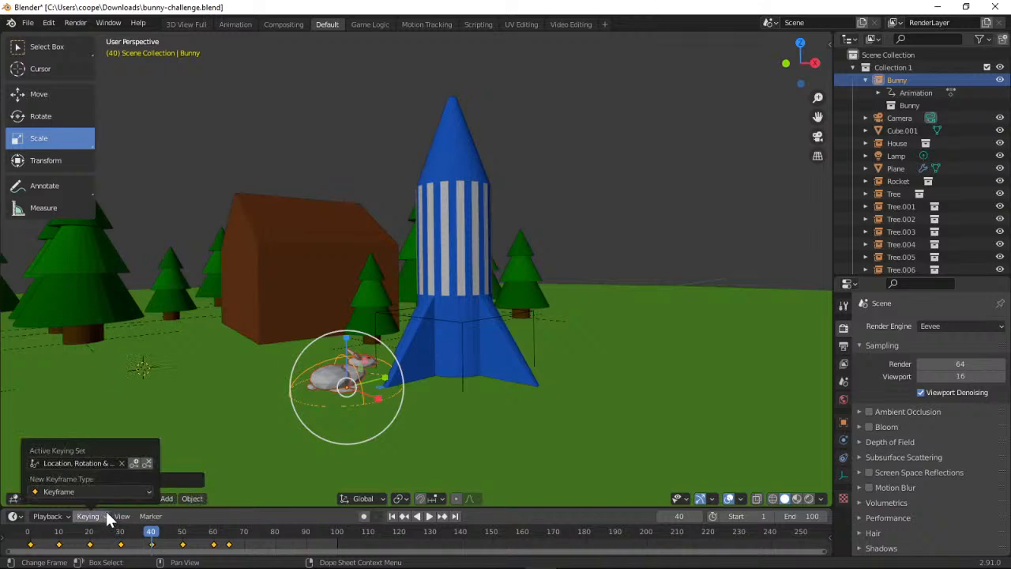
click(147, 463)
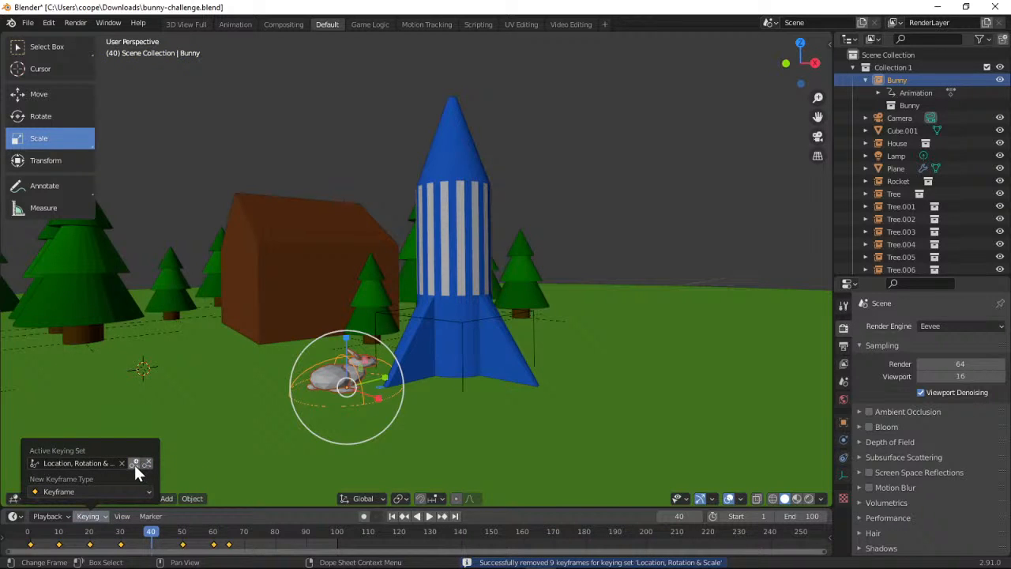
click(135, 463)
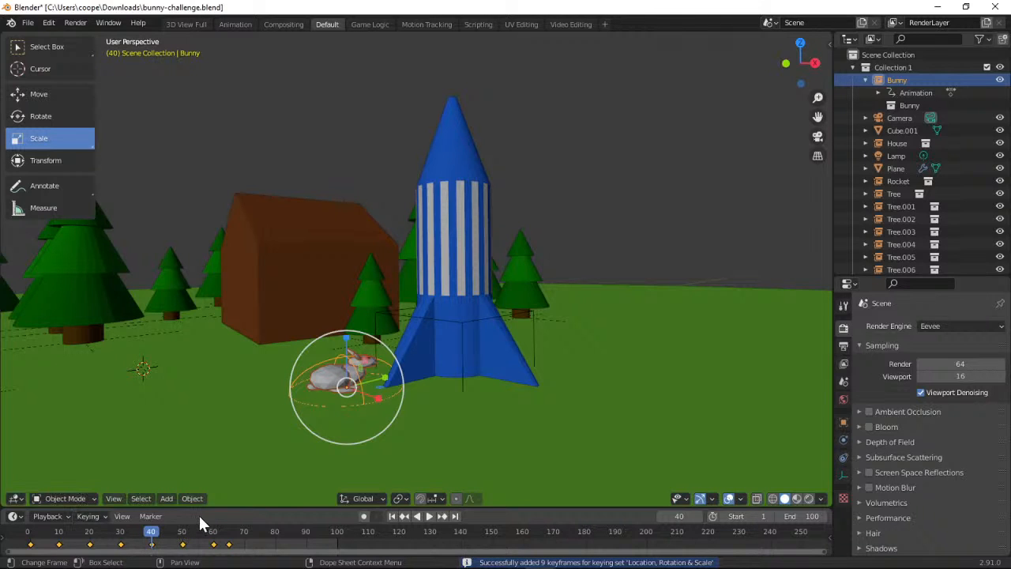
drag(130, 537, 29, 534)
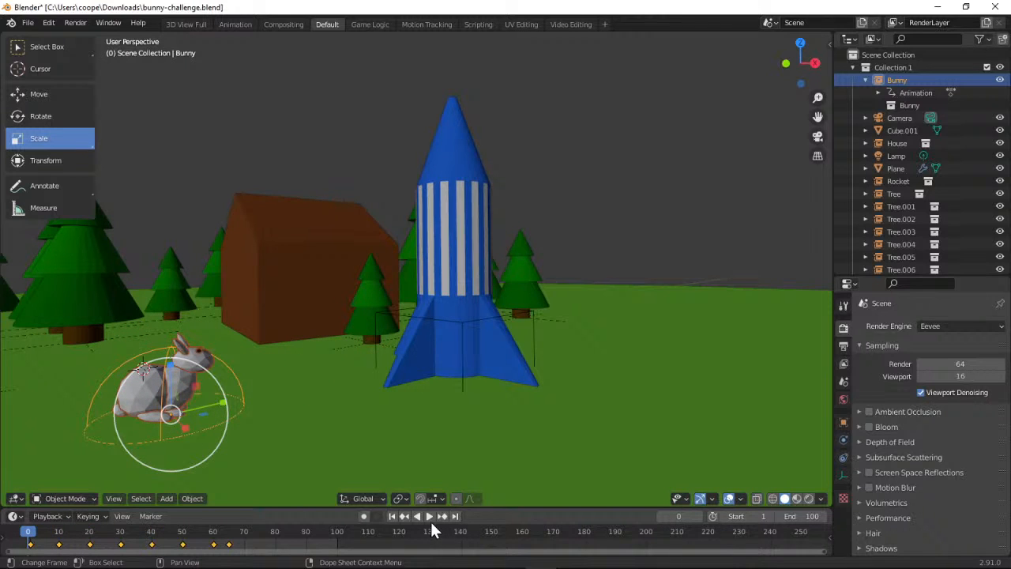
click(428, 517)
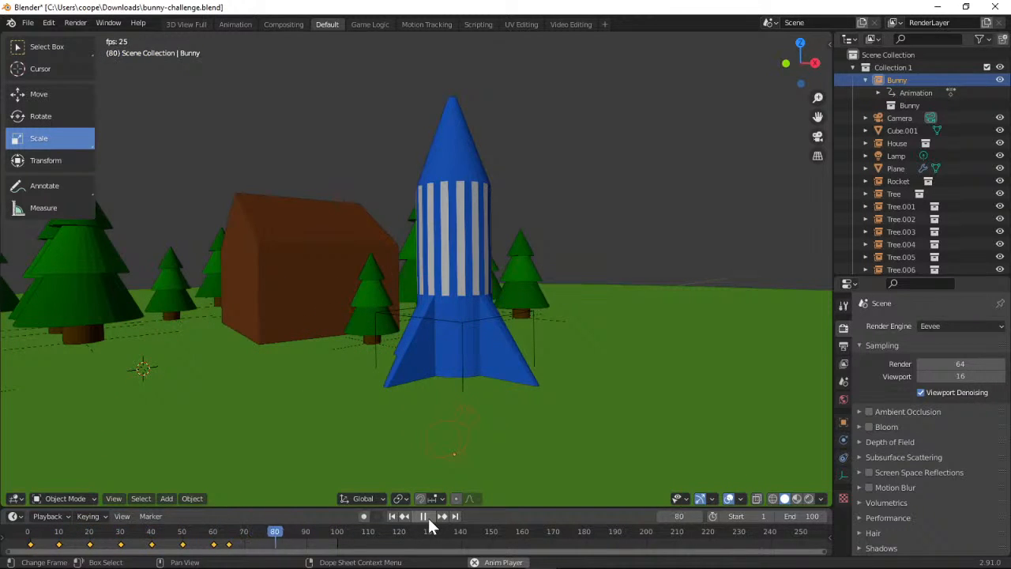
At frame 20, squash the bunny slightly along its vertical axis and replace its Location, Rotation & Scale keyframe
drag(310, 530, 100, 537)
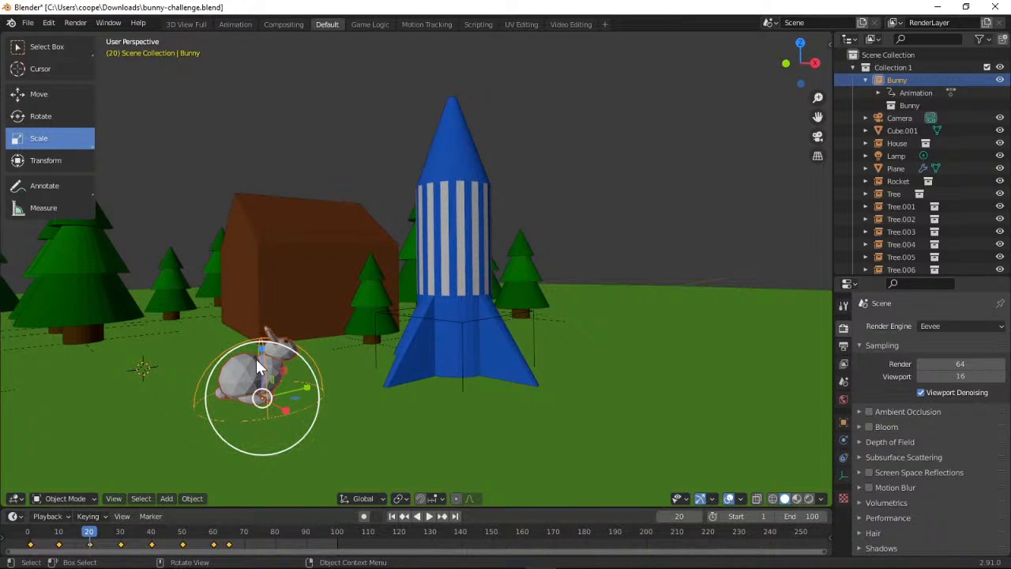
click(106, 518)
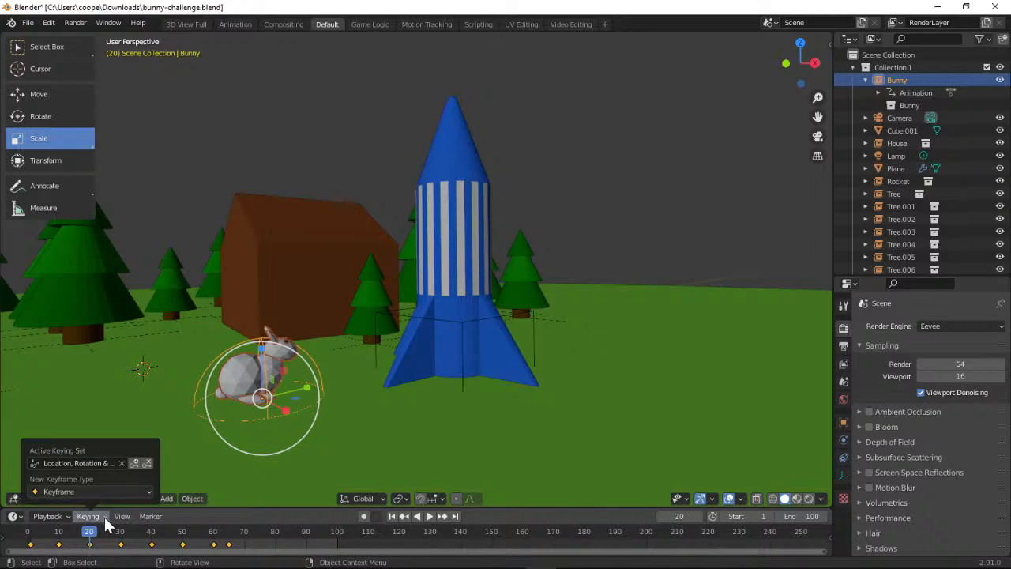
click(147, 466)
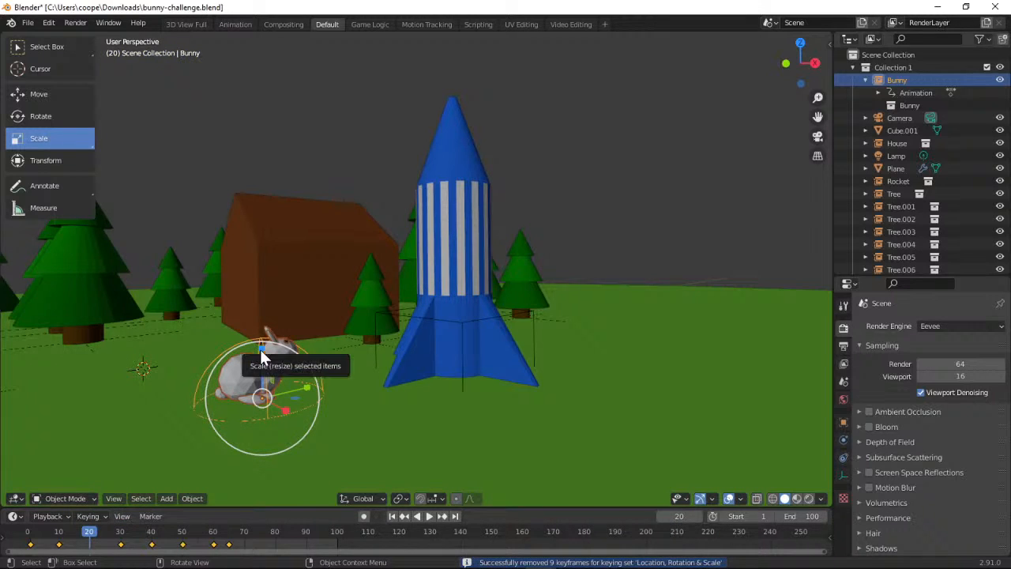
drag(262, 351, 261, 364)
click(102, 516)
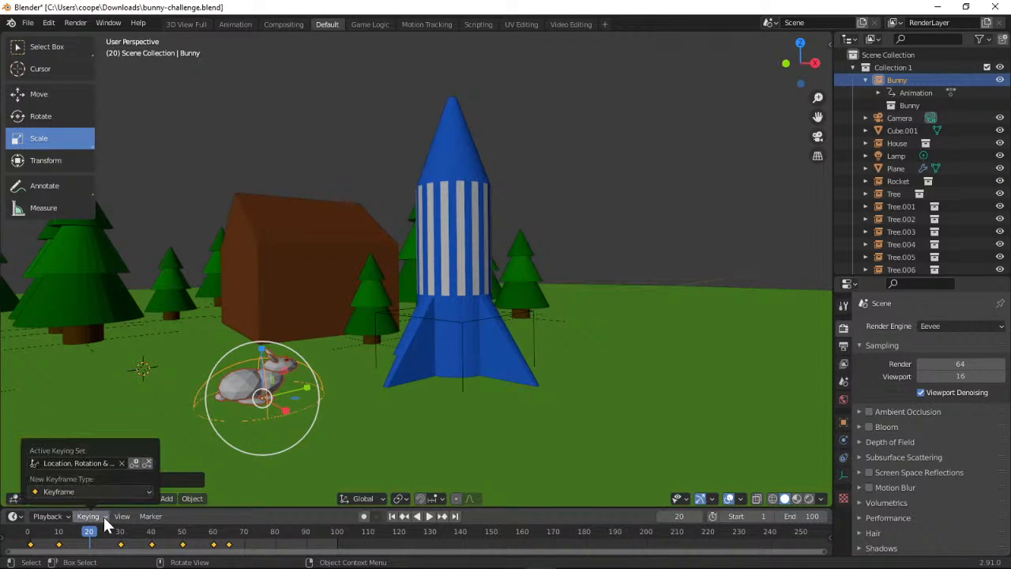
click(133, 461)
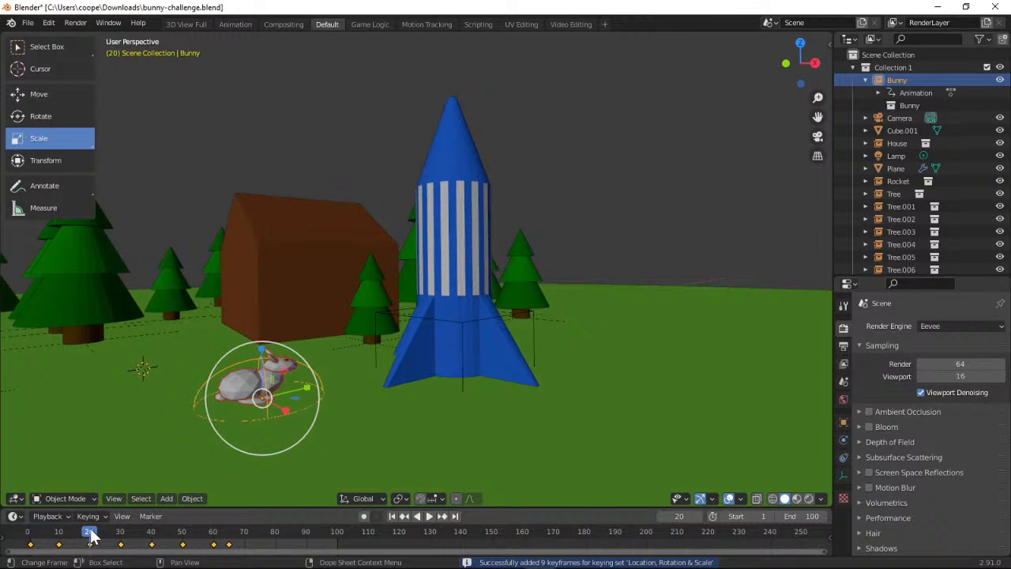
Play the animation from frame 0 and examine the bunny's bounce through the camera and from other angles around the scene
drag(91, 534, 28, 535)
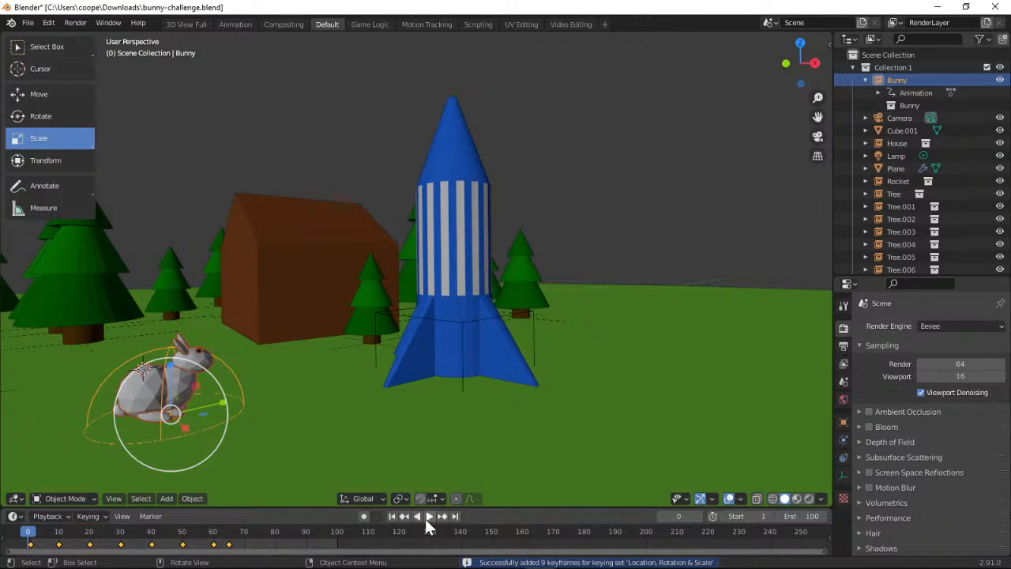
click(428, 518)
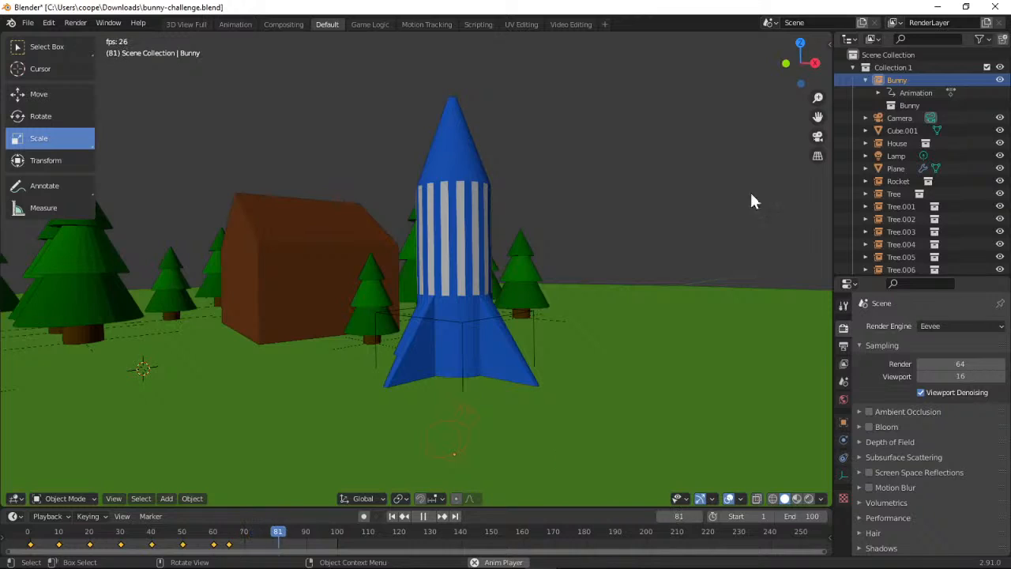
drag(795, 94, 807, 72)
click(816, 137)
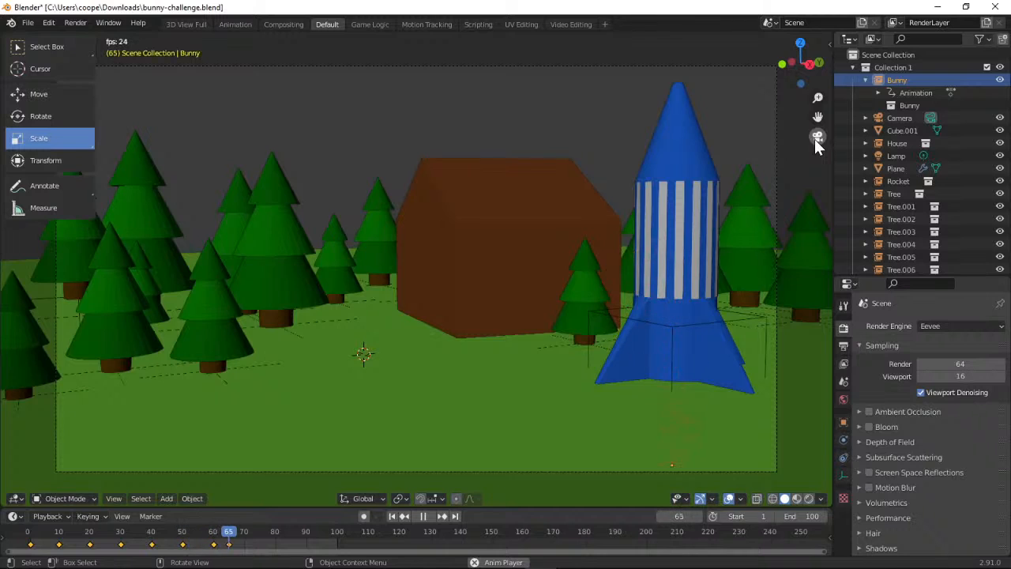
click(817, 138)
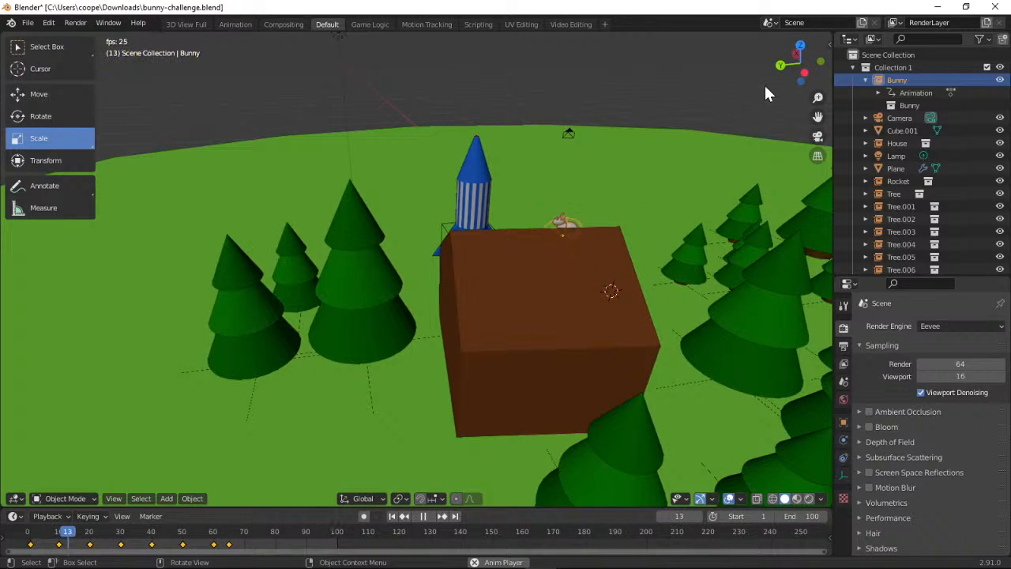
drag(789, 71, 580, 48)
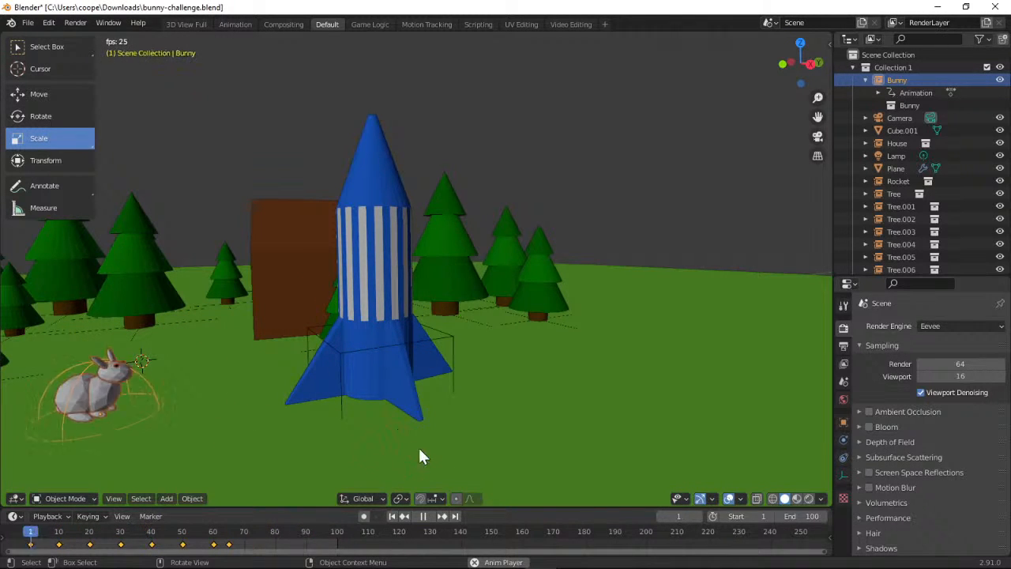
click(422, 516)
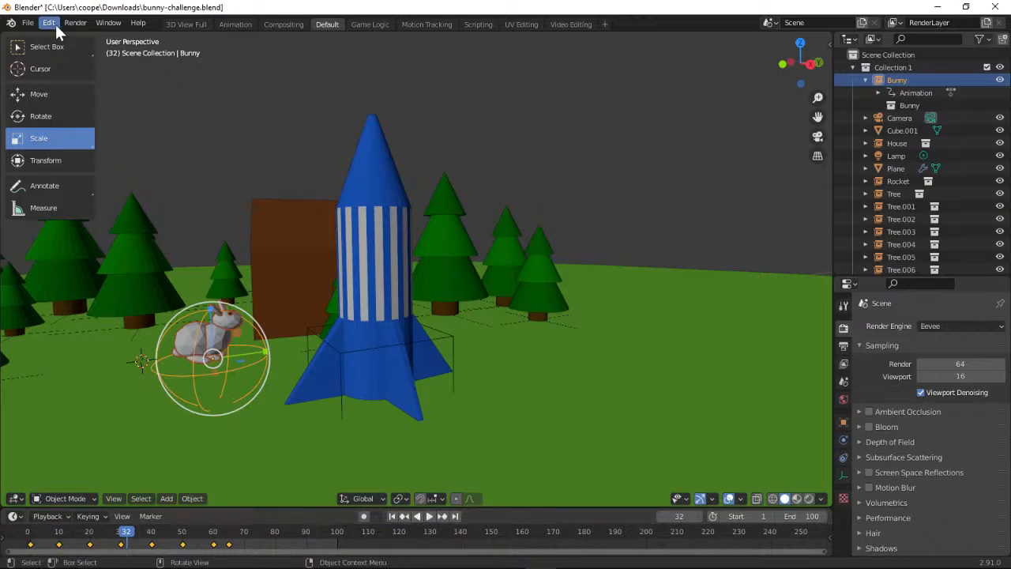
Save the project as a new file named bunny-challenge bounce.blend in the Downloads folder
click(28, 24)
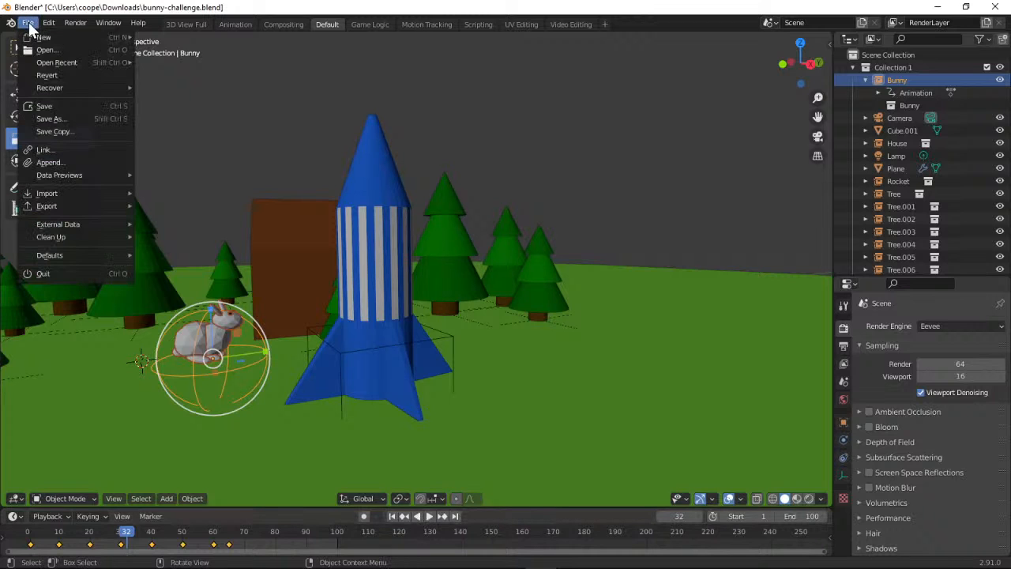
click(45, 119)
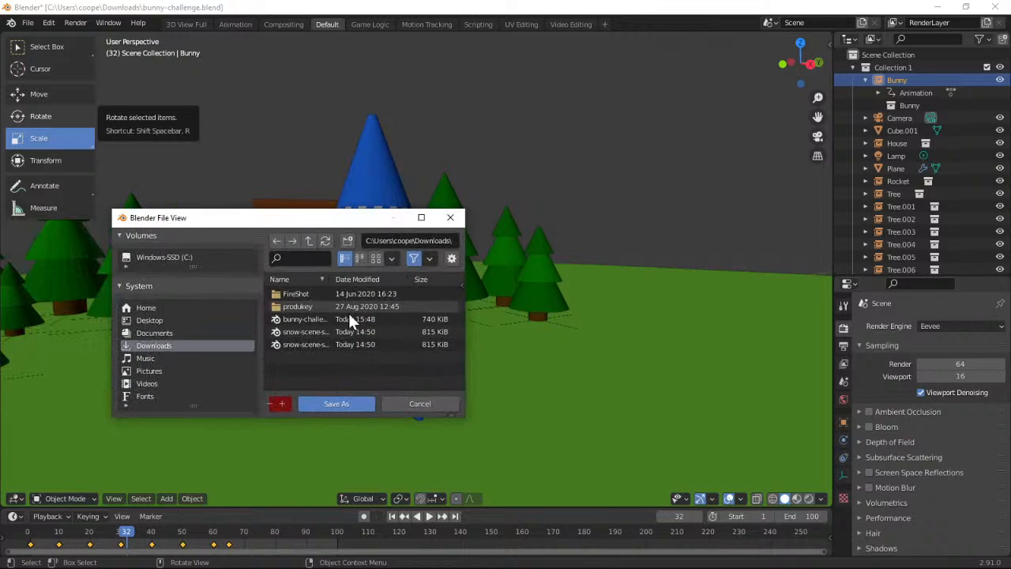
drag(460, 419, 591, 459)
click(323, 452)
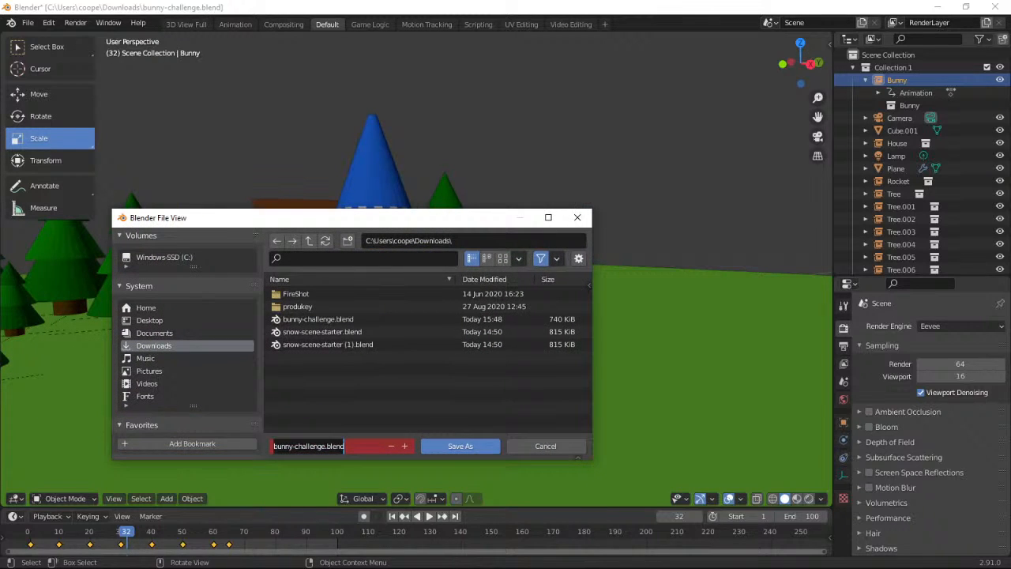
click(324, 447)
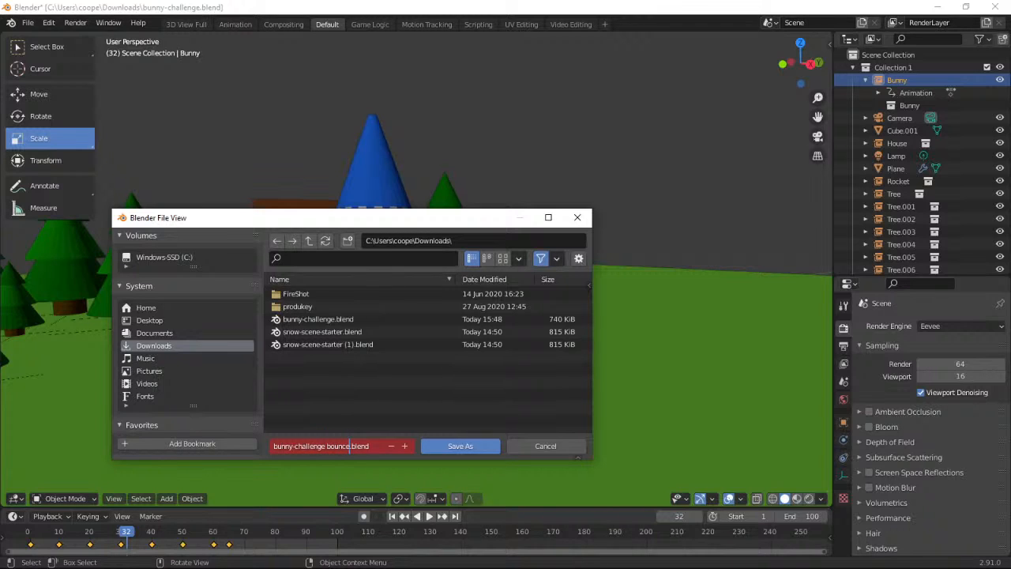
text(bounce)
click(342, 427)
click(430, 445)
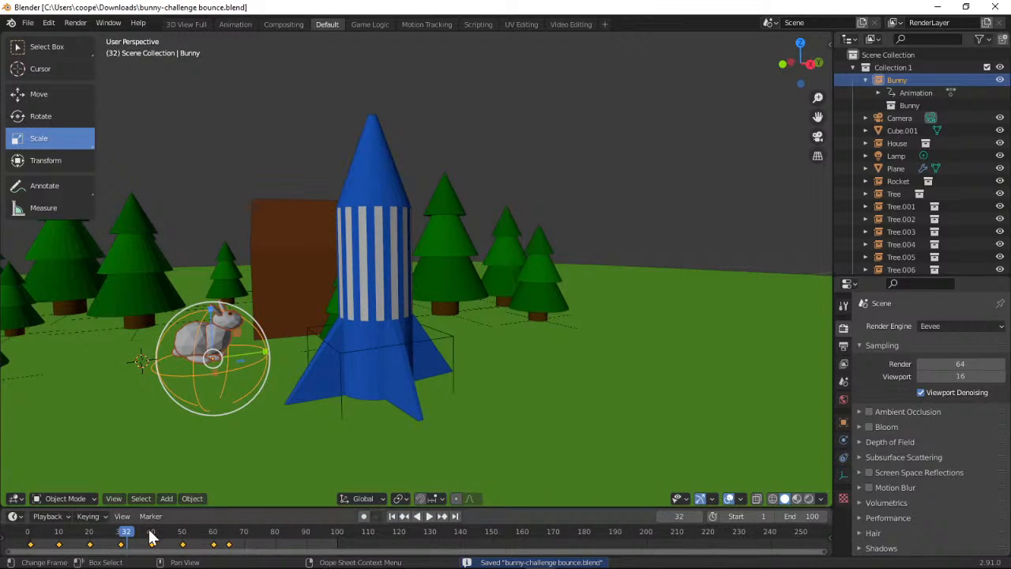
At frame 70, select the rocket and insert a Location, Rotation & Scale keyframe for it
drag(131, 535, 246, 546)
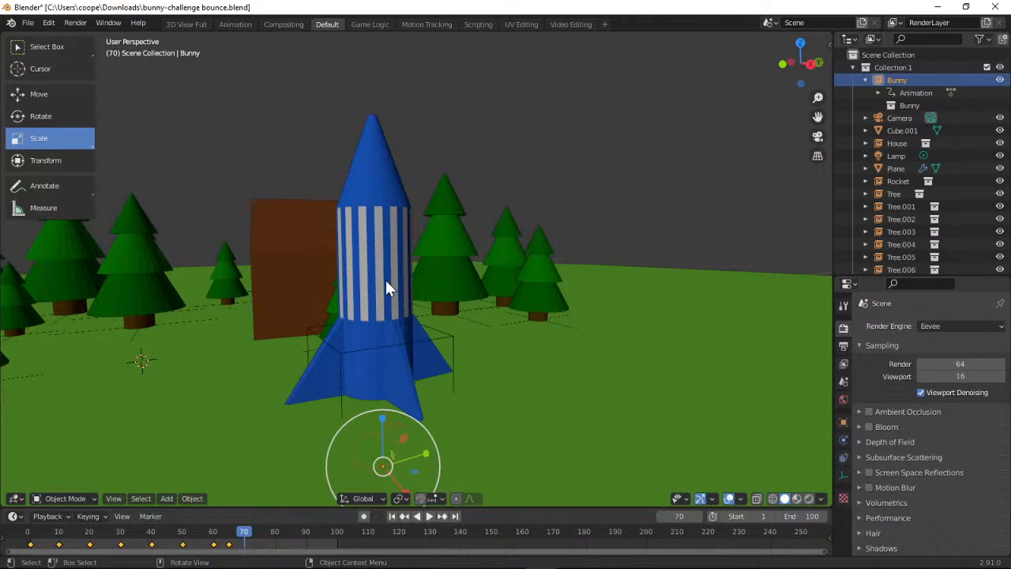
click(52, 51)
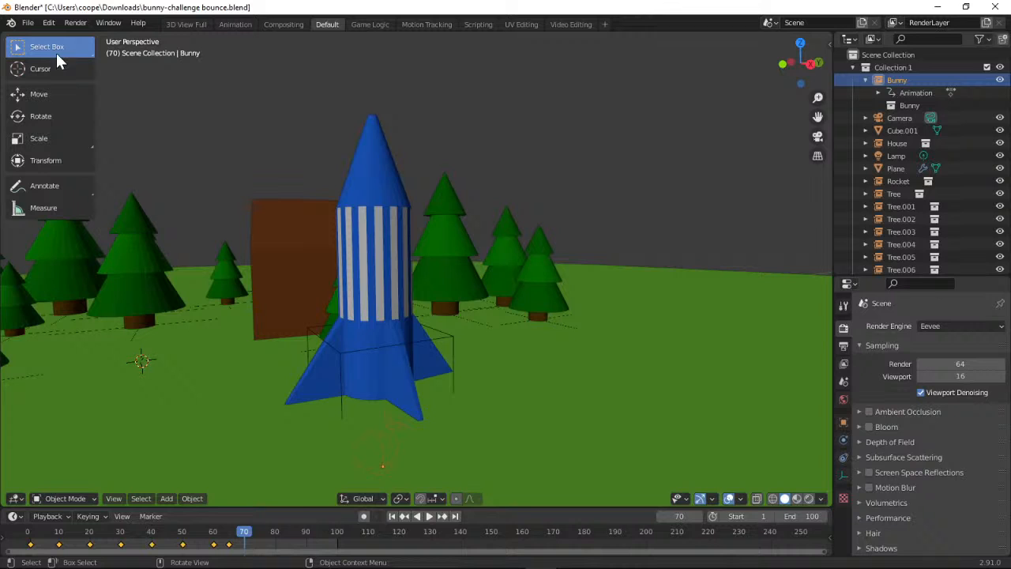
click(374, 269)
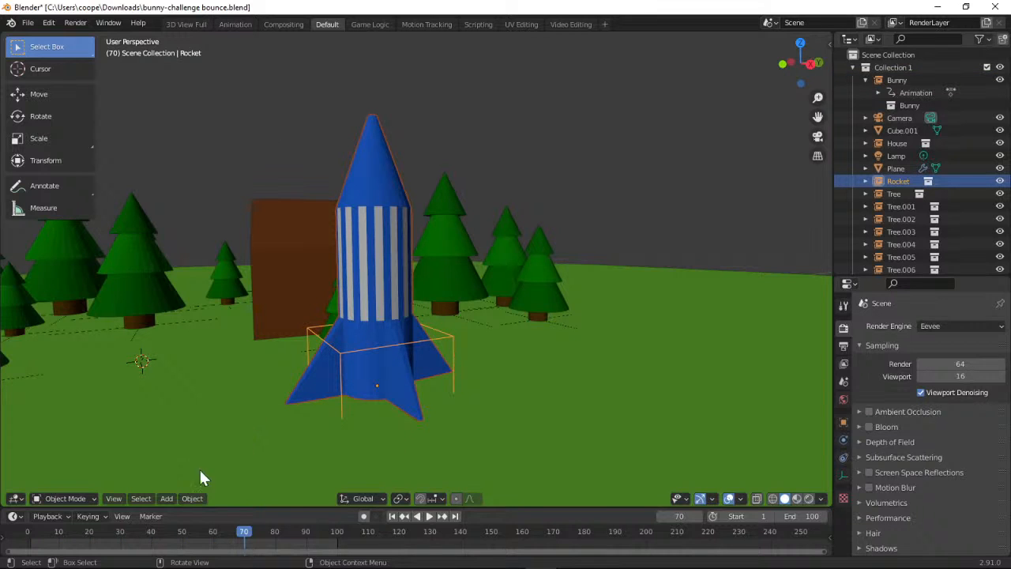
click(105, 517)
click(121, 516)
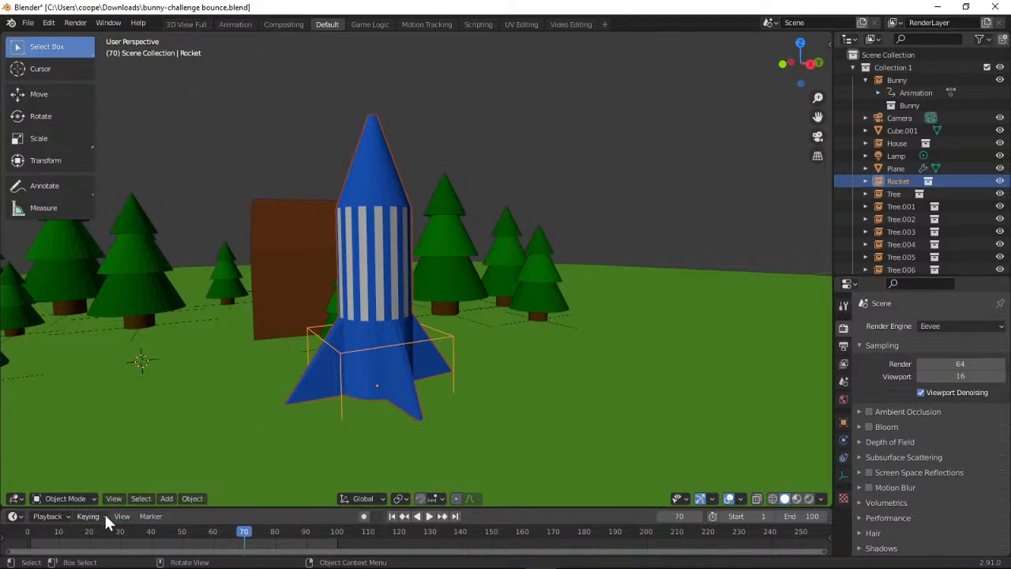
click(101, 513)
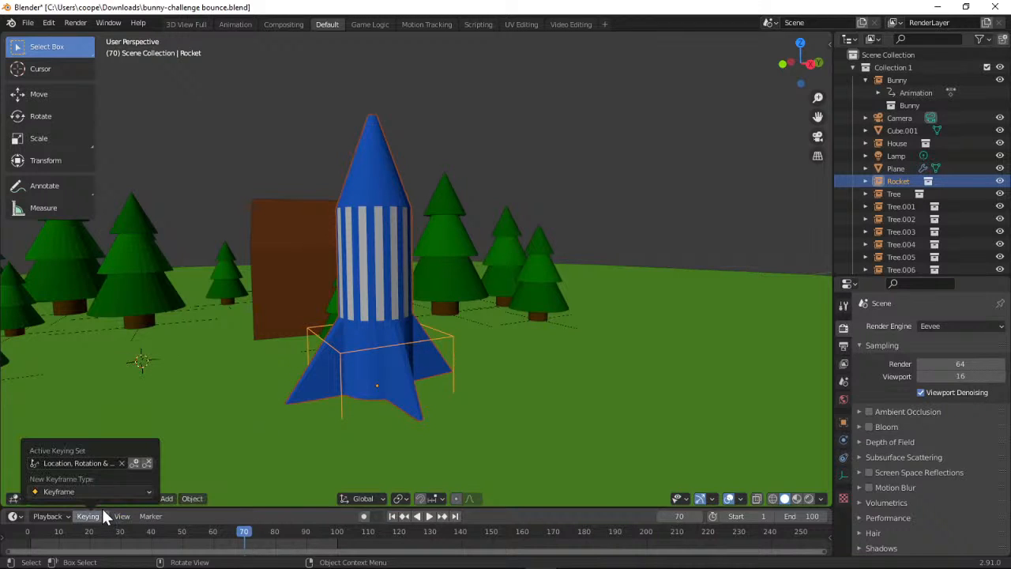
click(136, 463)
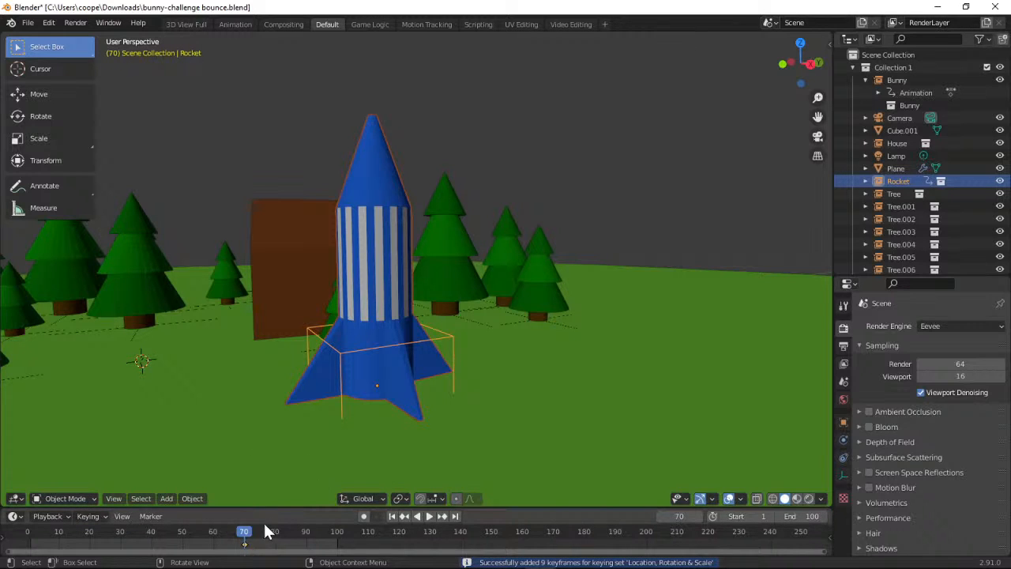
At frame 100, raise the rocket straight up out of the camera's view and insert a Location, Rotation & Scale keyframe
key(space)
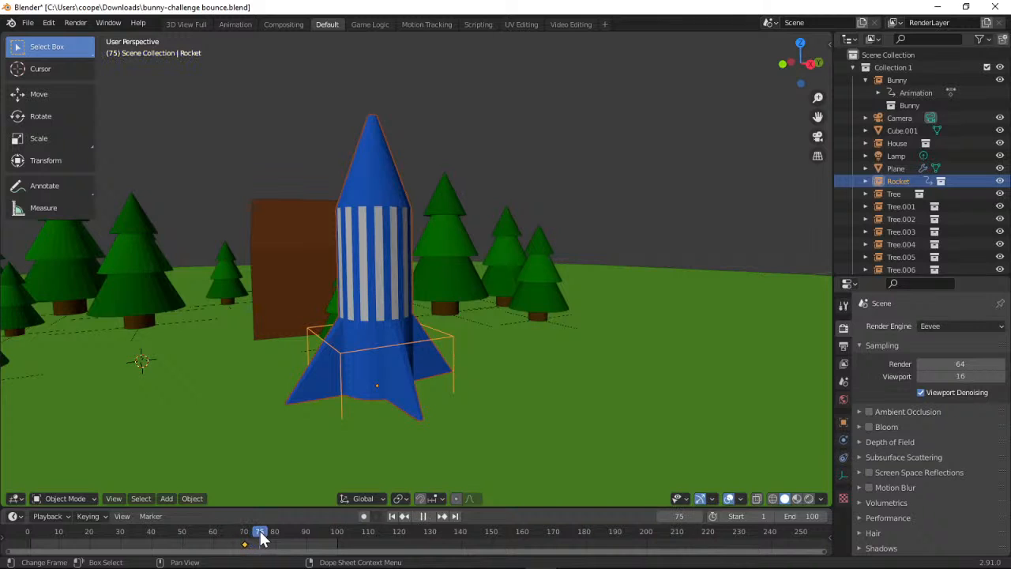
drag(281, 540, 246, 539)
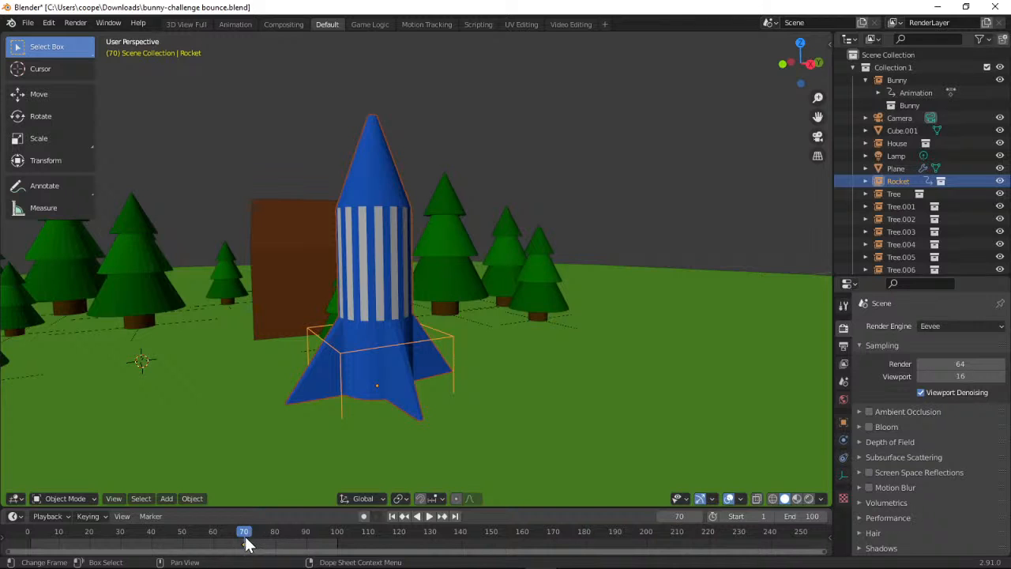
drag(249, 539, 339, 540)
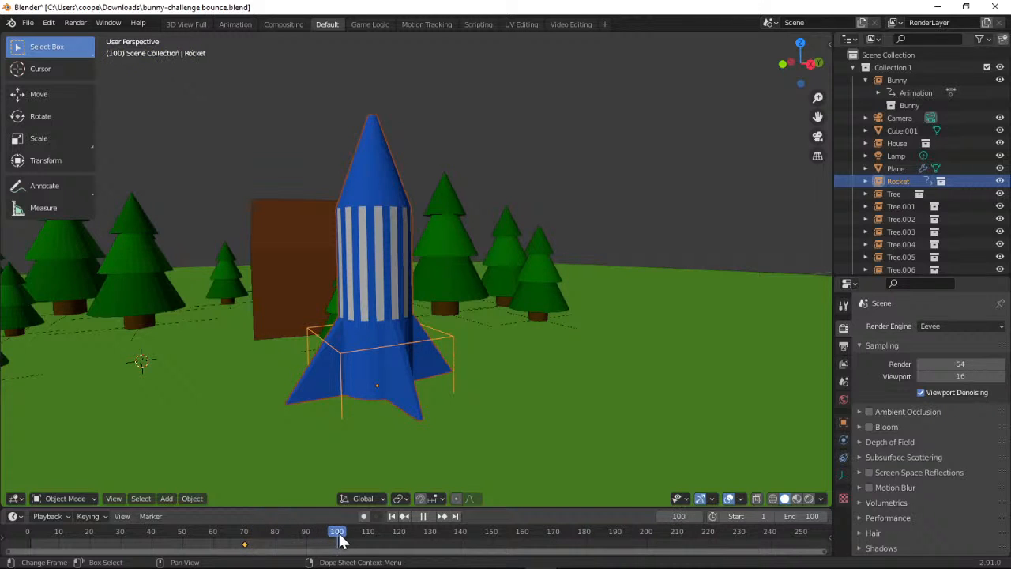
click(818, 137)
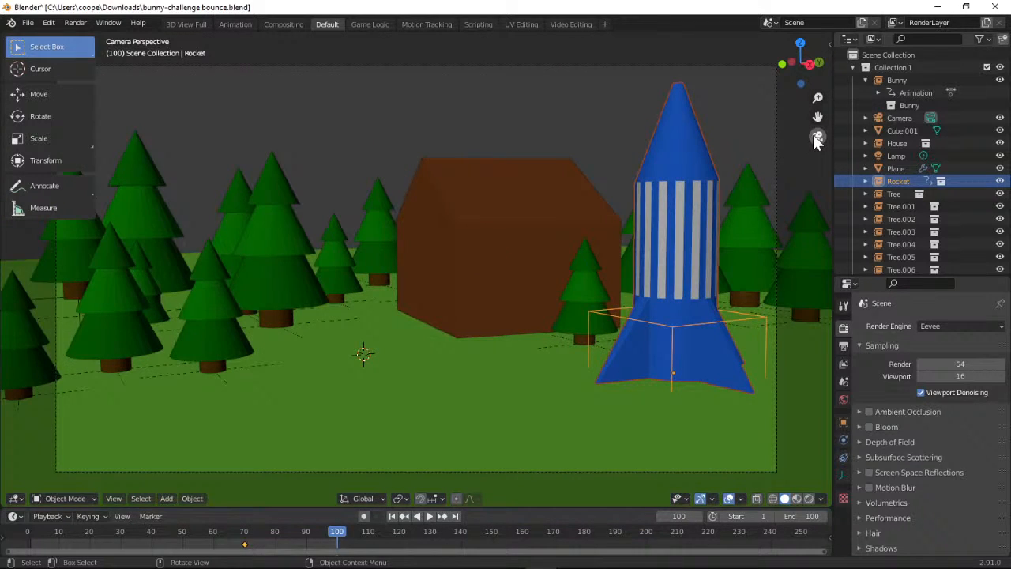
click(818, 138)
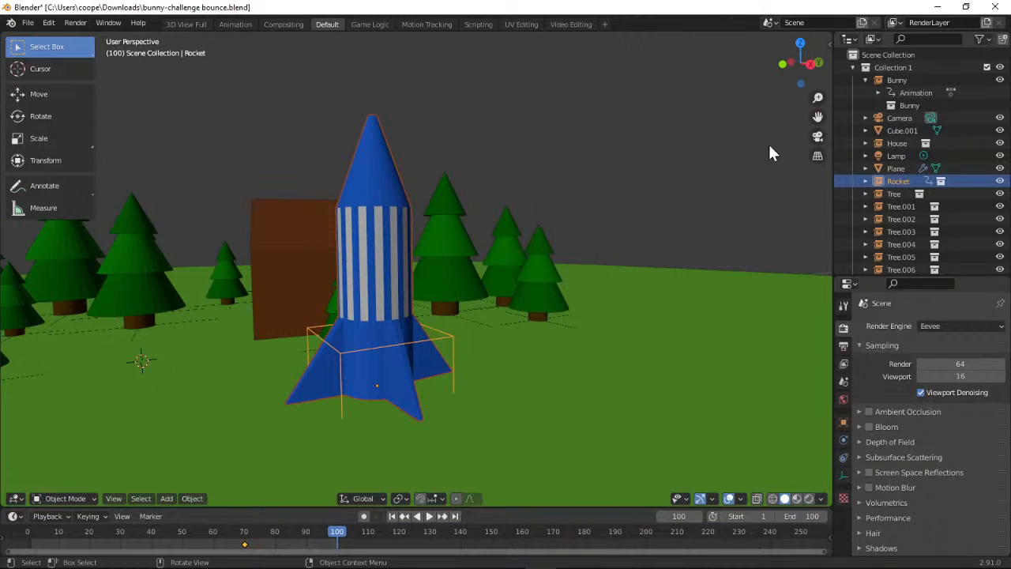
scroll(820, 98, down, 4)
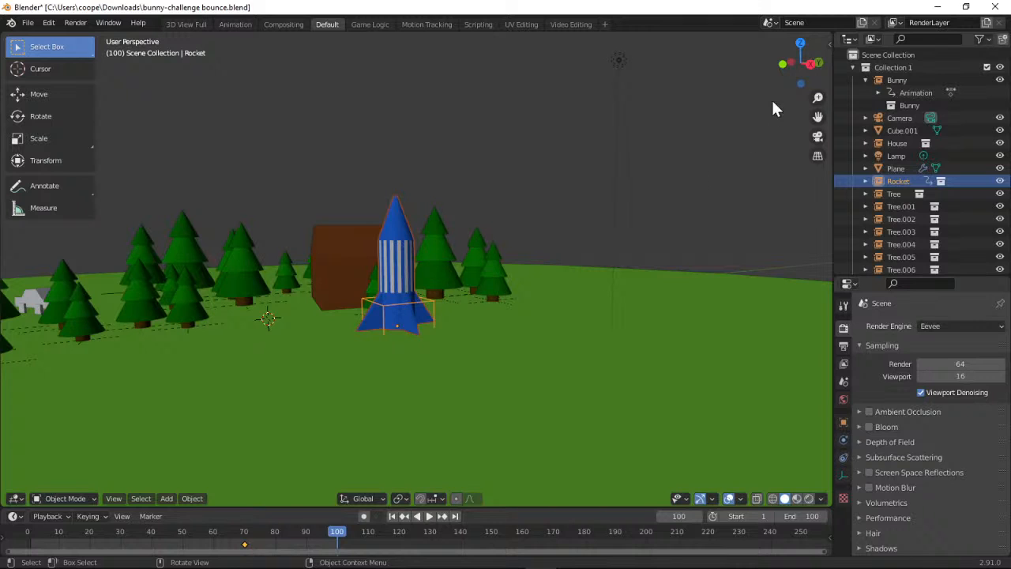
drag(813, 113, 321, 298)
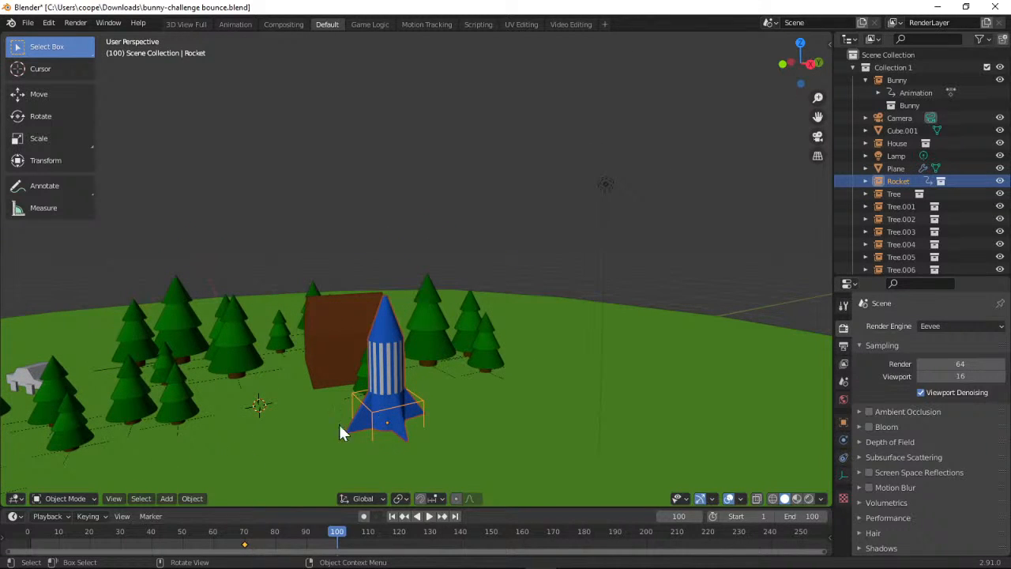
click(43, 95)
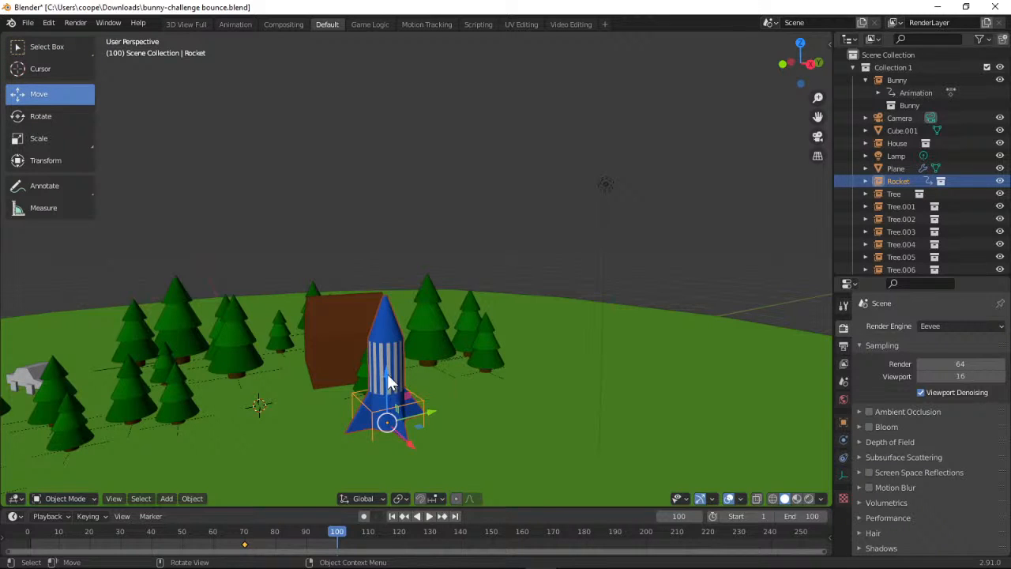
drag(387, 373, 387, 122)
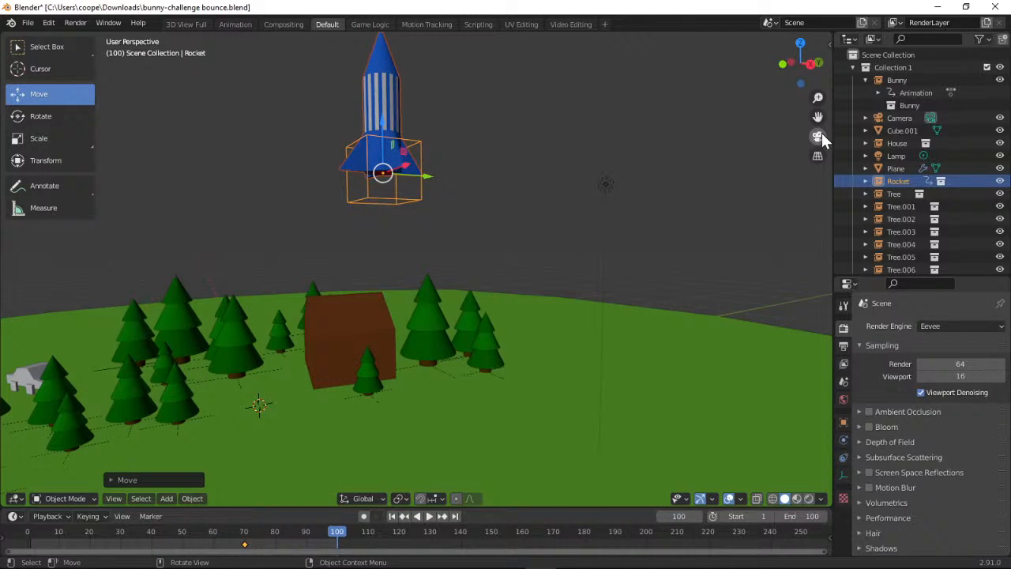
click(821, 136)
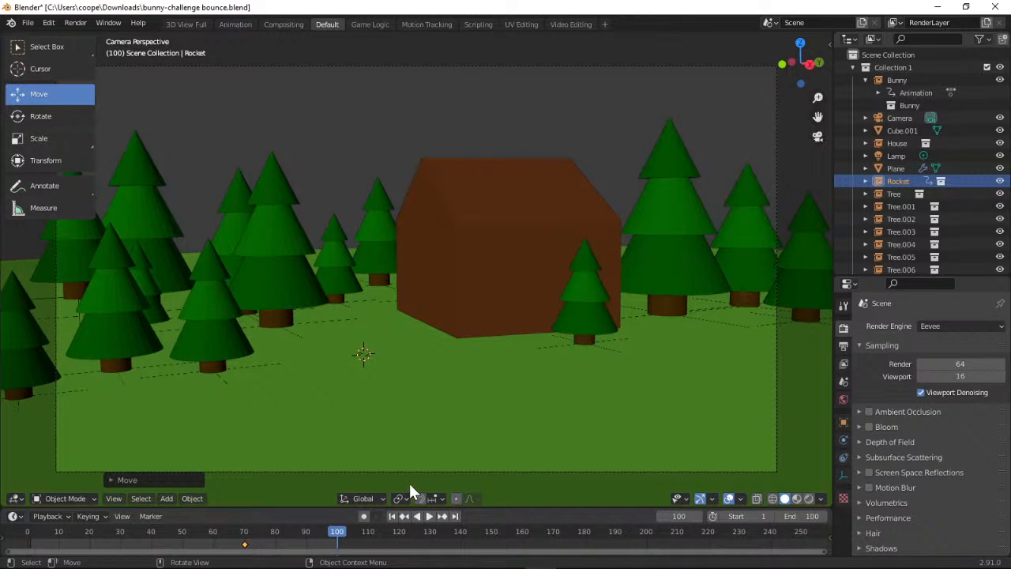
click(105, 520)
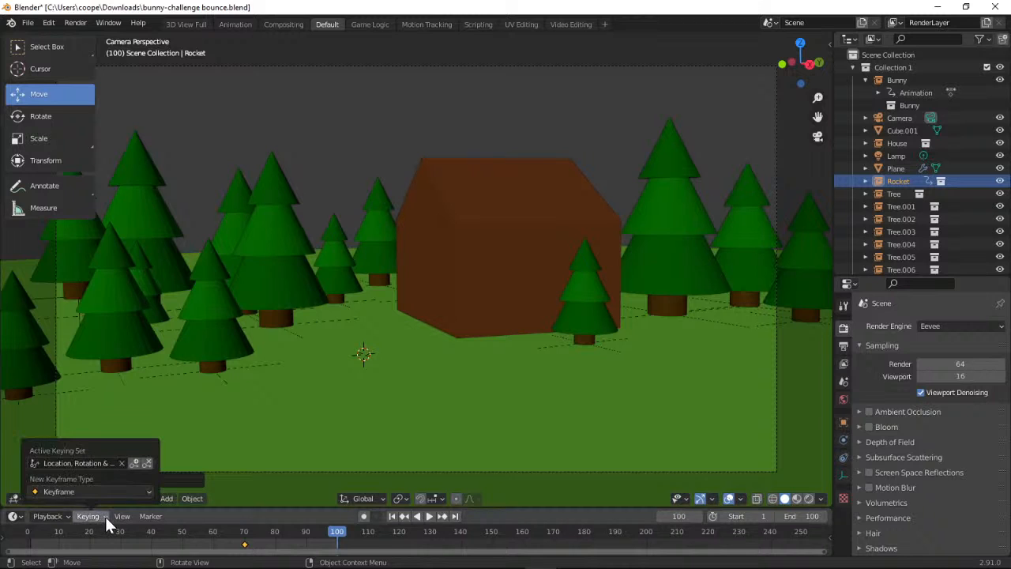
click(135, 464)
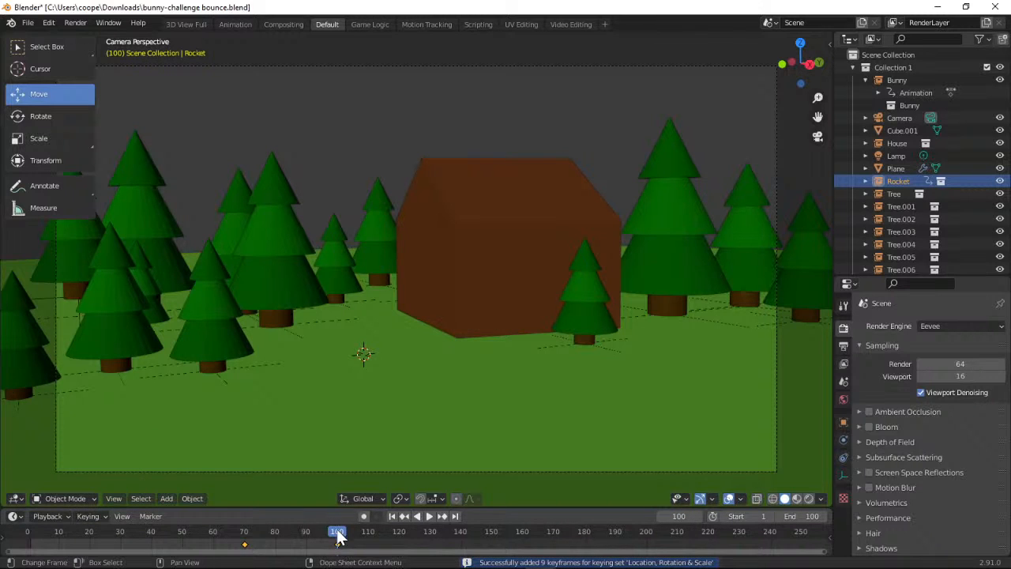
Play the animation from frame 0 through the camera to check the bunny's hops and the rocket's launch
drag(338, 537, 28, 534)
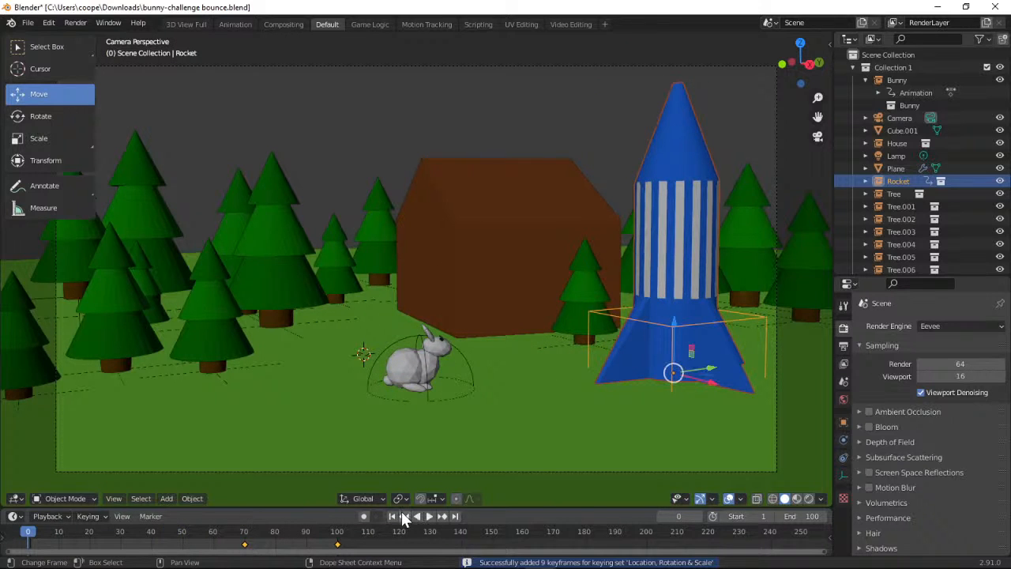
click(430, 515)
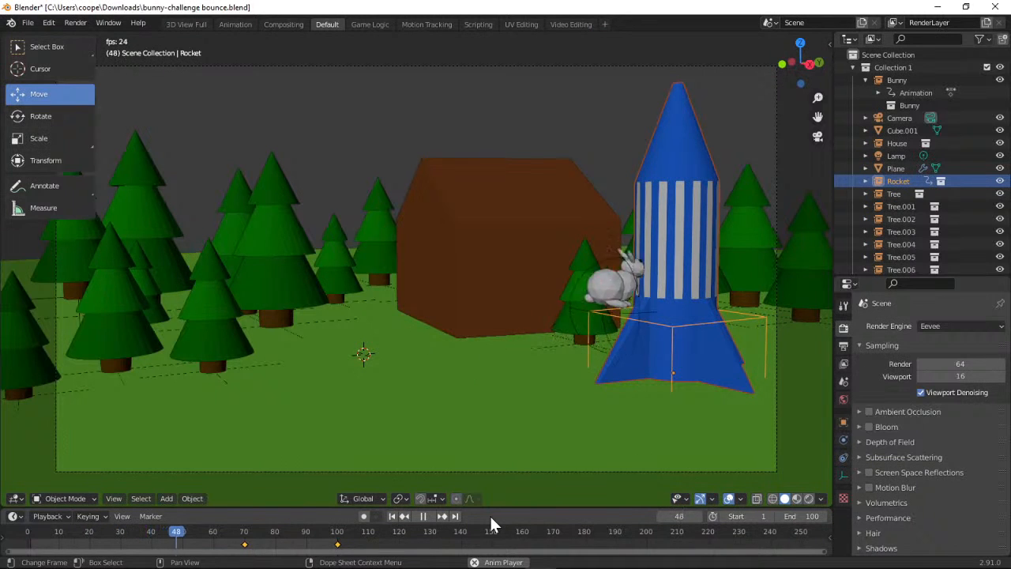
click(425, 517)
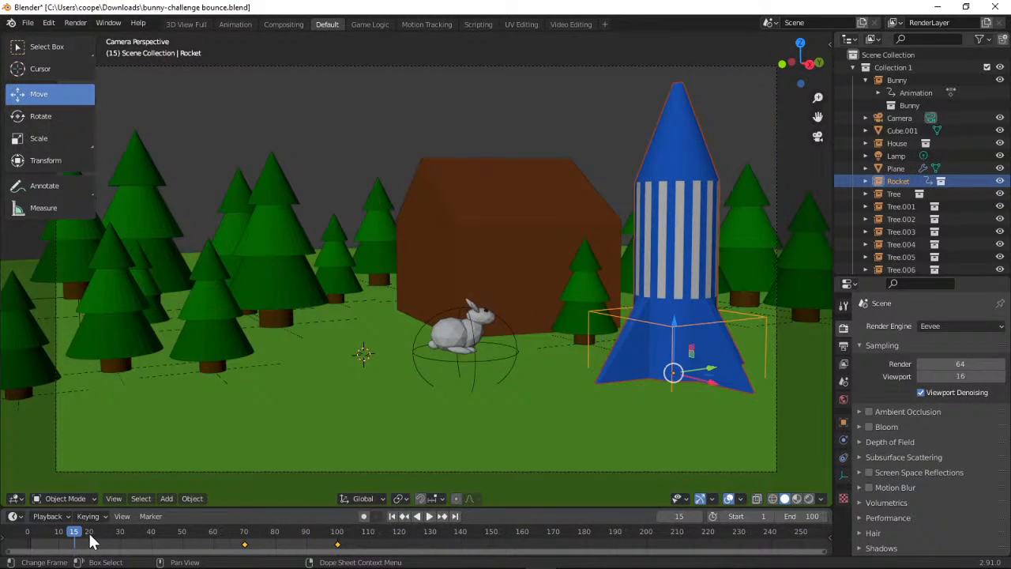
At frame 60, insert a Location, Rotation & Scale keyframe for the rocket in its standing position
click(662, 264)
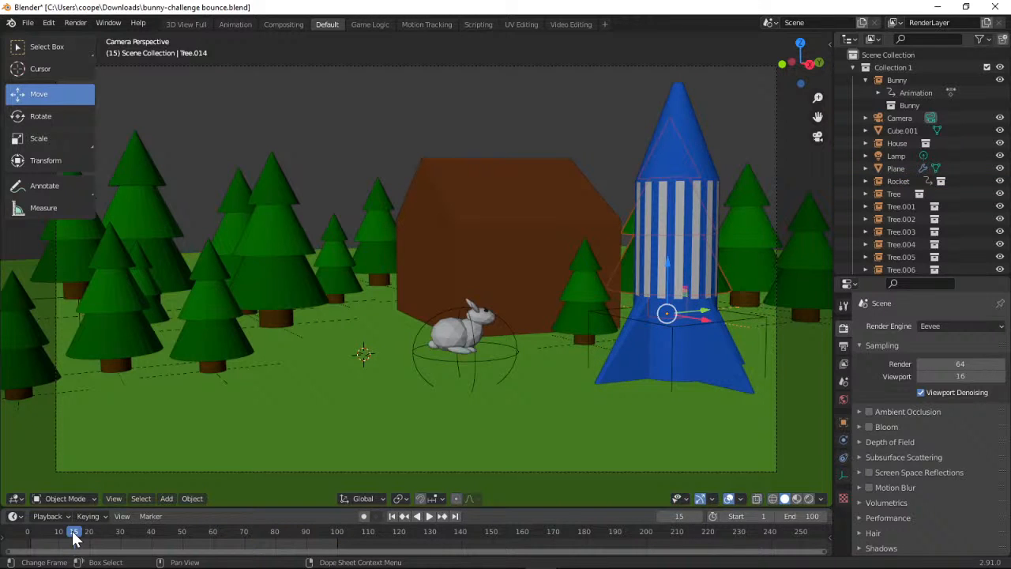
click(646, 367)
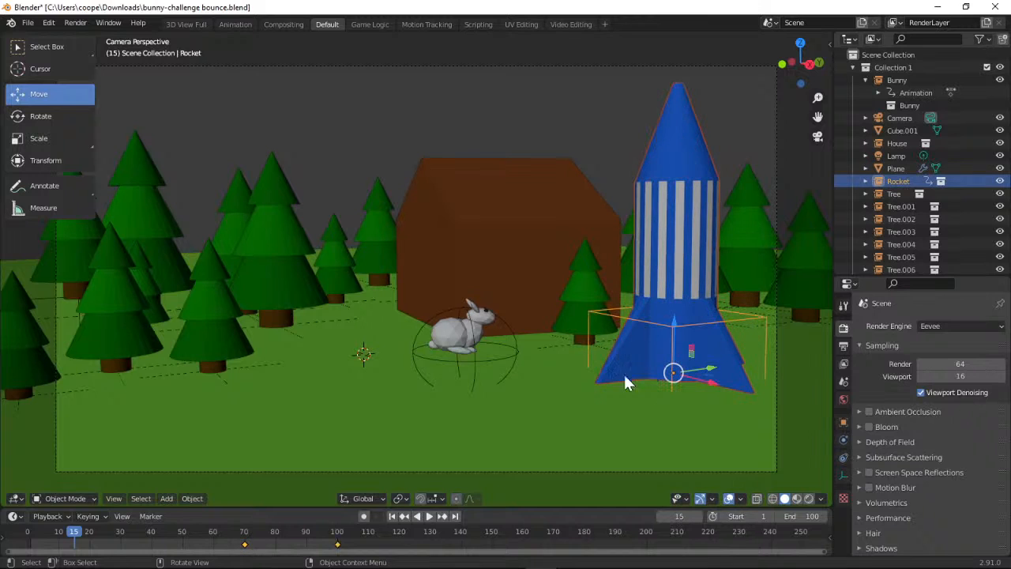
drag(77, 540, 245, 550)
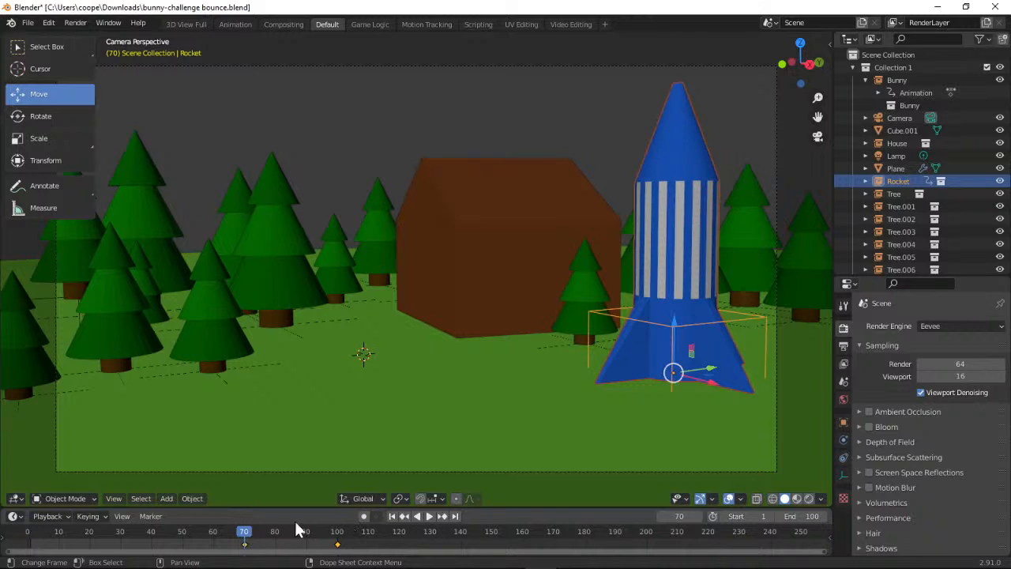
drag(243, 537, 203, 540)
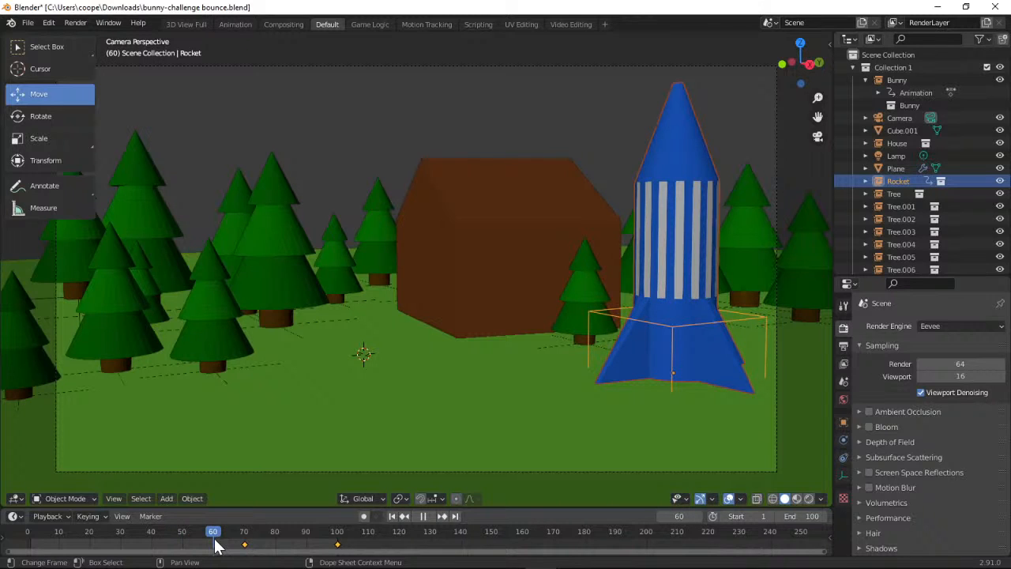
drag(219, 545, 215, 539)
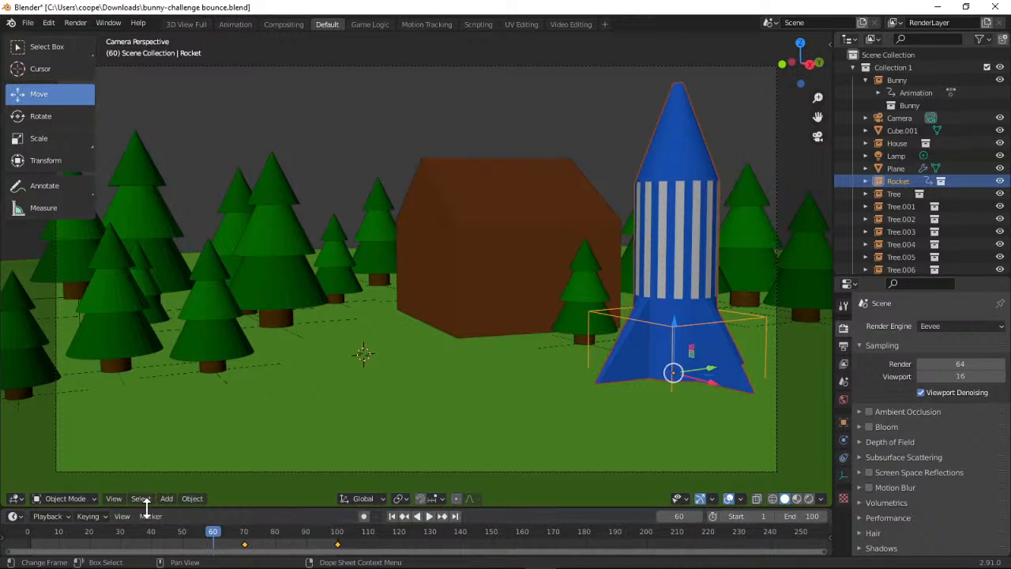
click(105, 515)
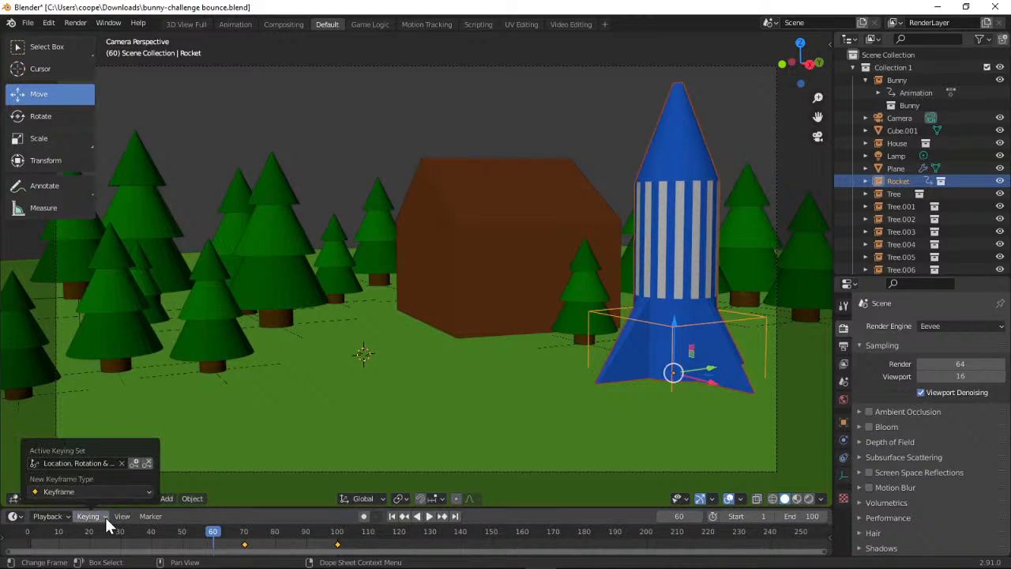
click(135, 464)
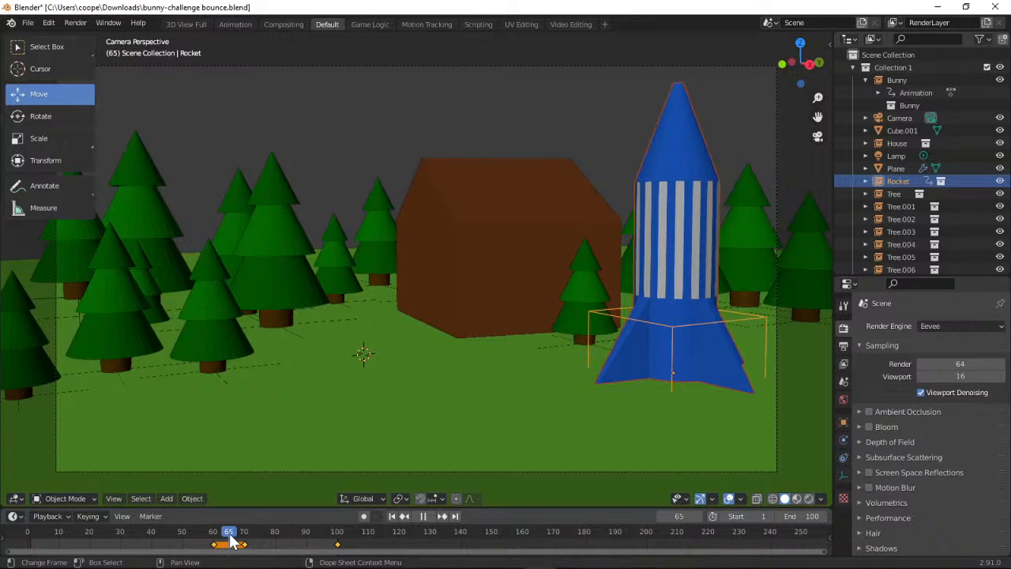
At frame 65, try to squash the rocket vertically to about half its height and widen it horizontally
drag(243, 543, 218, 541)
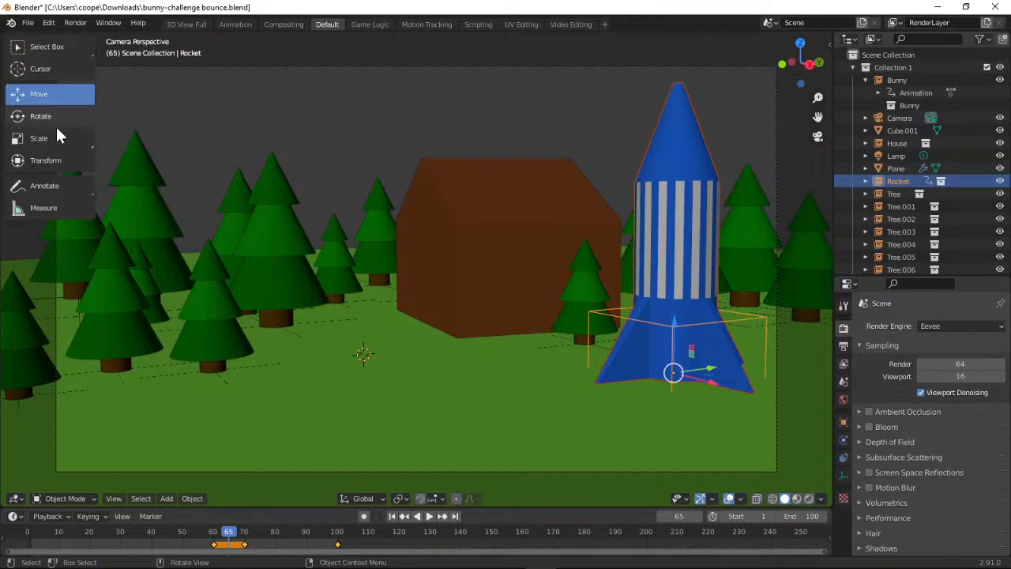
click(49, 138)
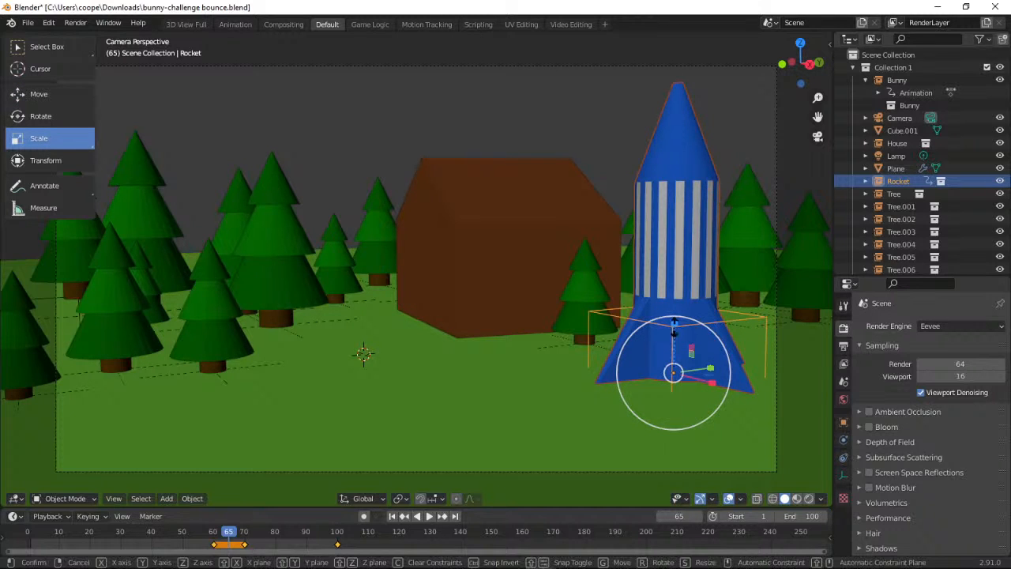
drag(674, 324, 678, 345)
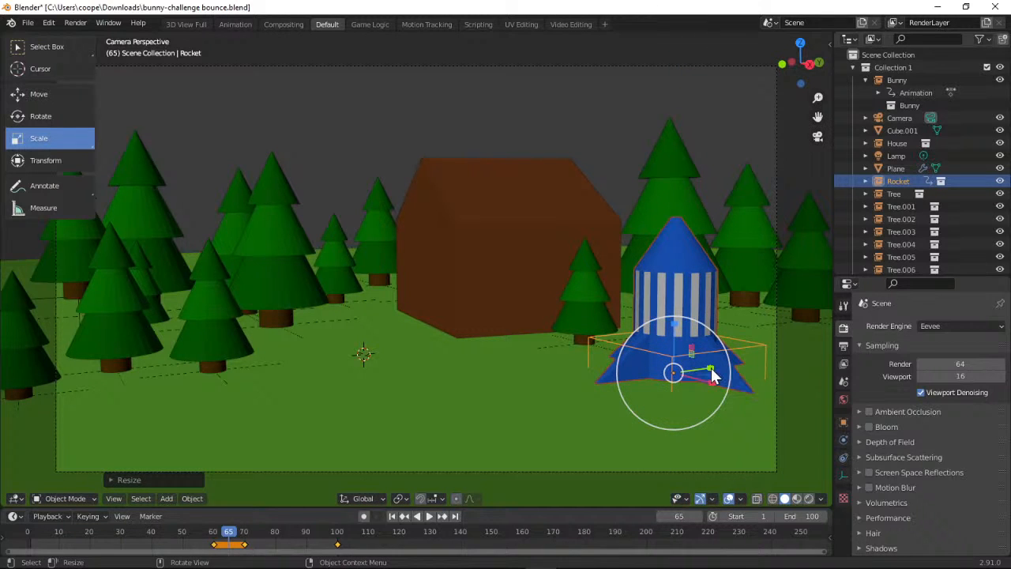
drag(710, 368, 732, 398)
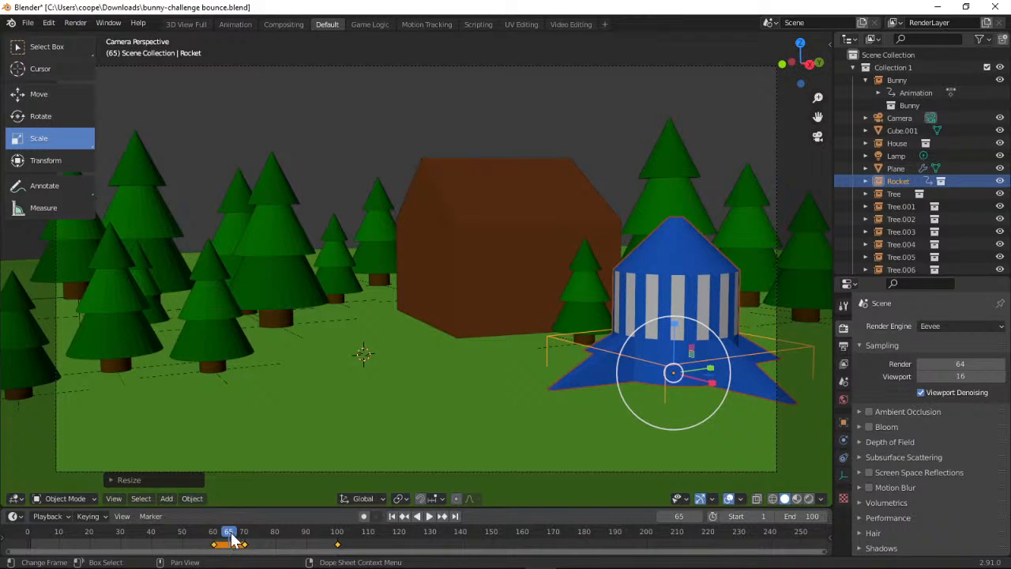
Scrub the timeline around frame 65 to check the rocket's shape, ending back on frame 65
drag(231, 538, 200, 544)
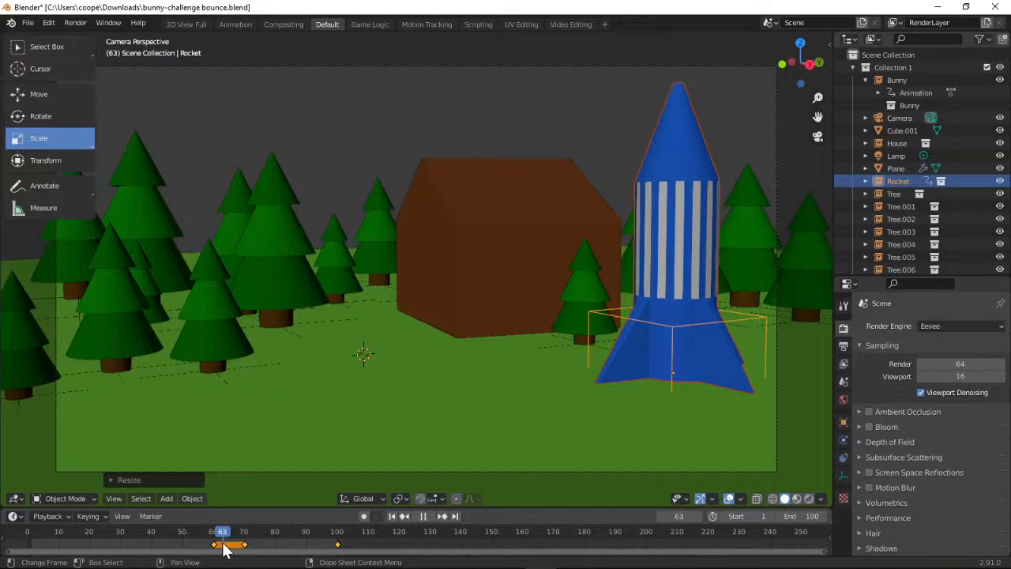
mouse_move(235, 548)
mouse_down()
mouse_move(244, 545)
mouse_move(232, 546)
mouse_up()
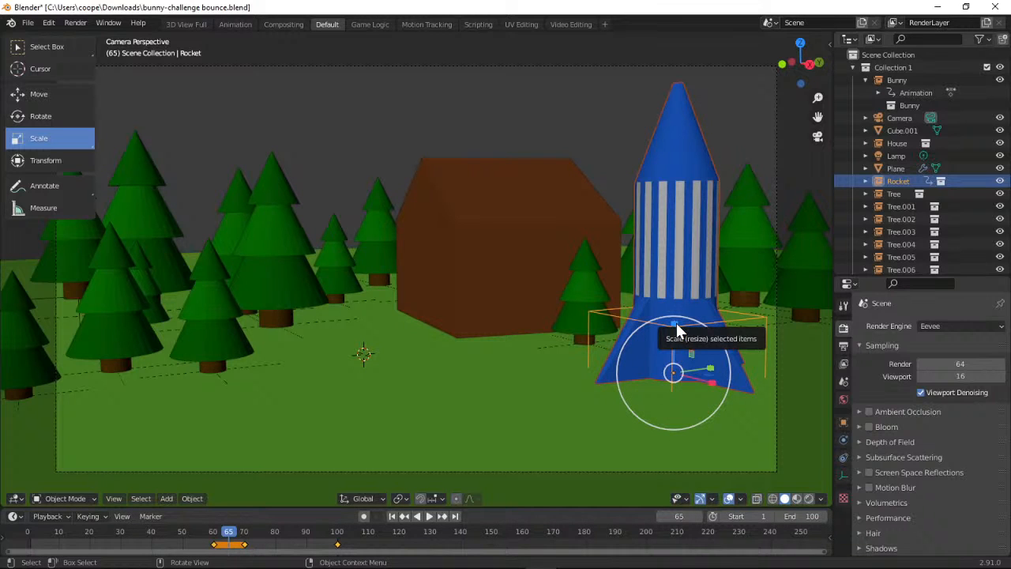
mouse_move(231, 537)
mouse_down()
mouse_move(280, 537)
mouse_move(231, 537)
mouse_up()
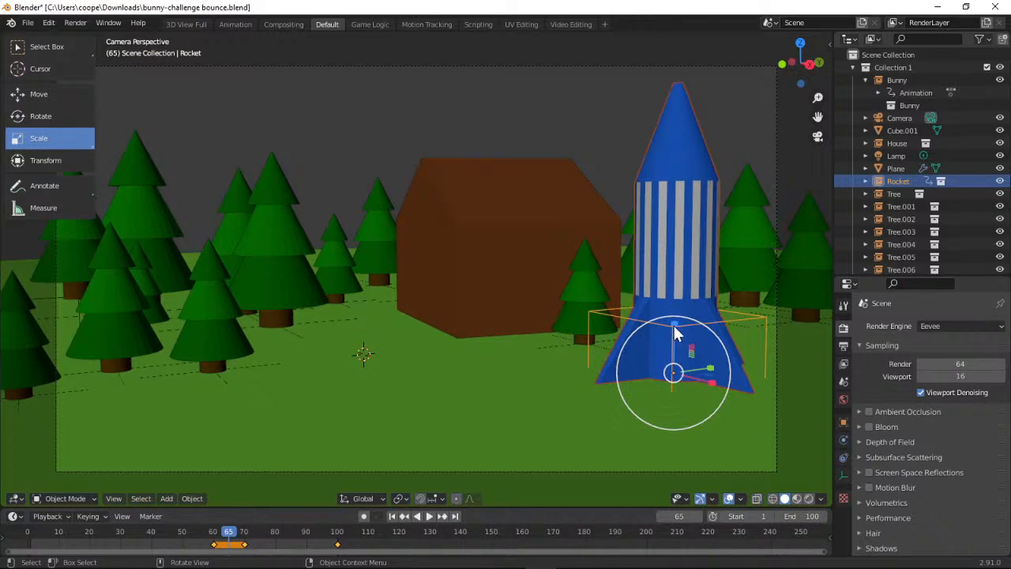
At frame 65, squash the rocket to roughly two-thirds height with widened sides and insert a Location, Rotation & Scale keyframe
drag(676, 327, 411, 414)
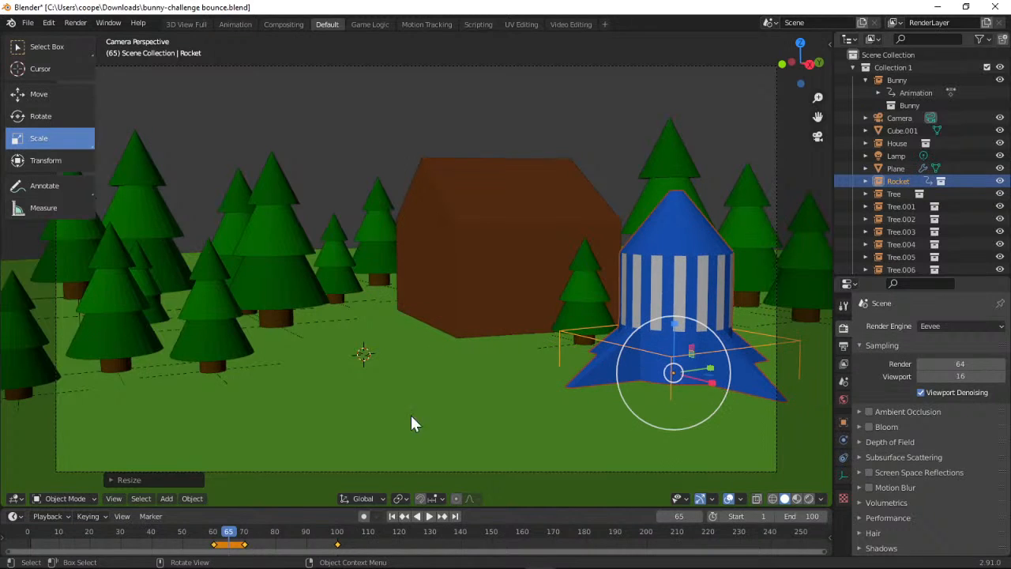
click(106, 514)
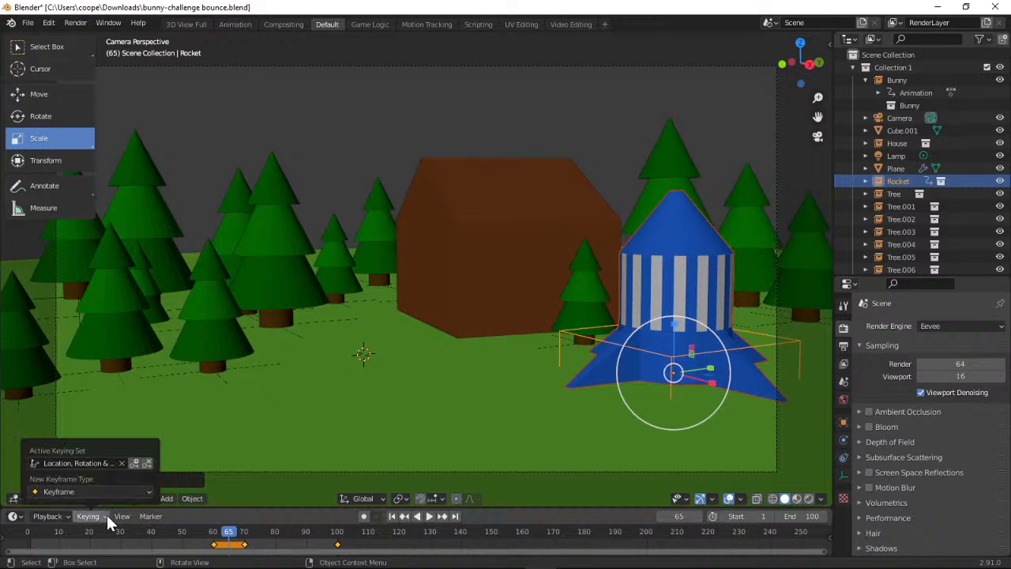
click(135, 463)
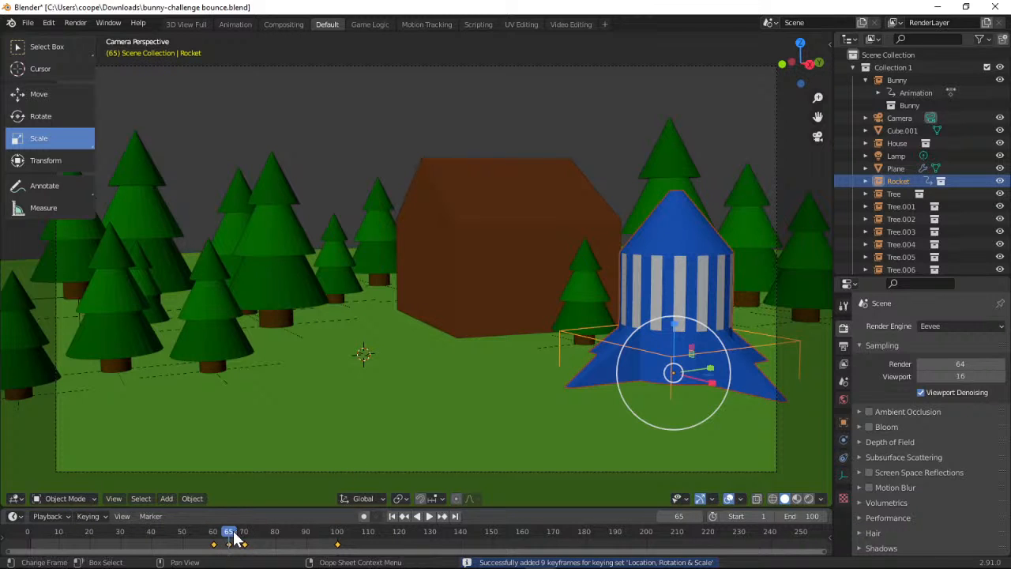
Play the animation from frame 0 through the camera to check the rocket's squash before launch
drag(234, 537, 14, 545)
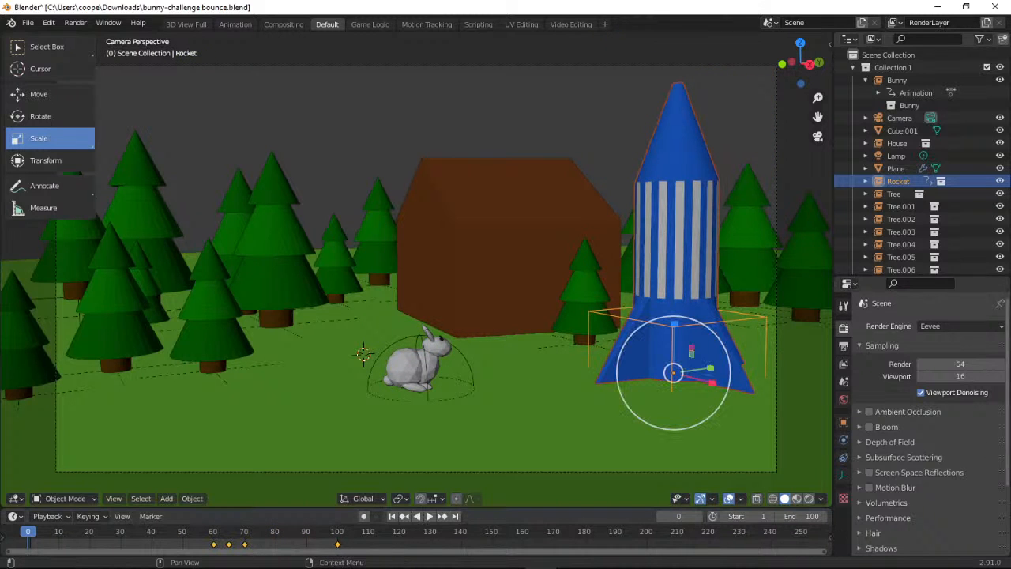
click(818, 138)
click(818, 137)
click(429, 517)
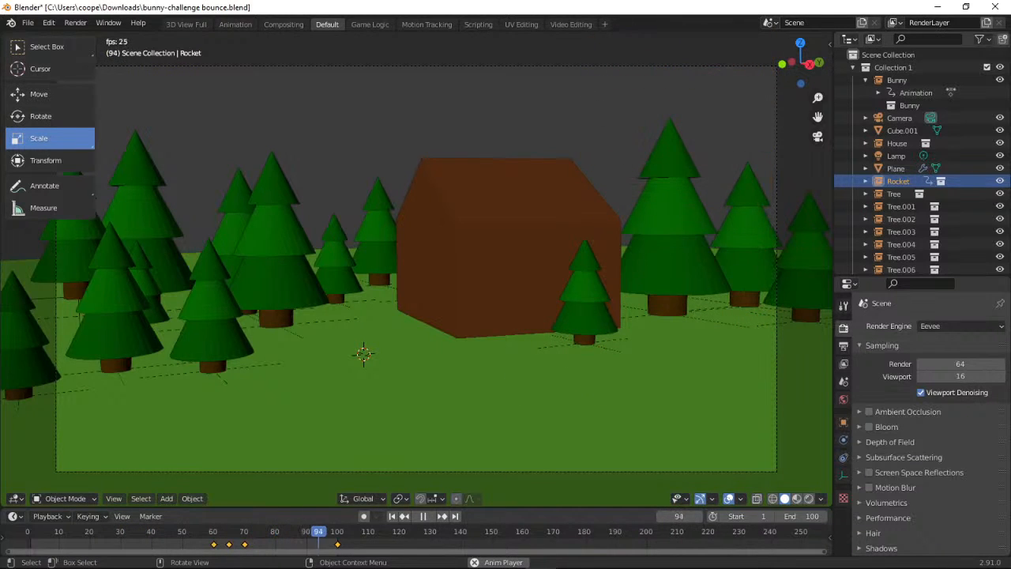
click(28, 22)
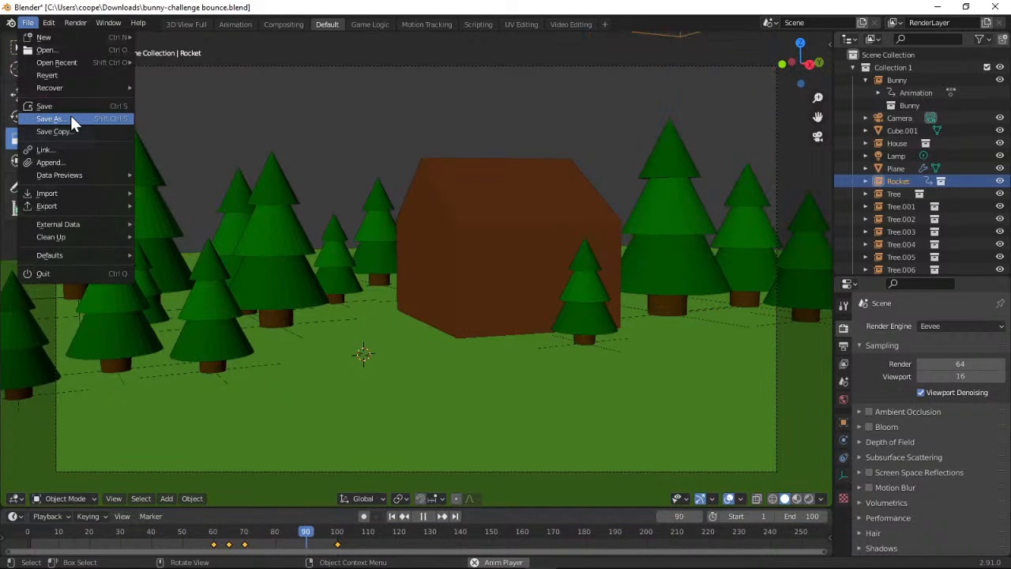
mouse_move(92, 203)
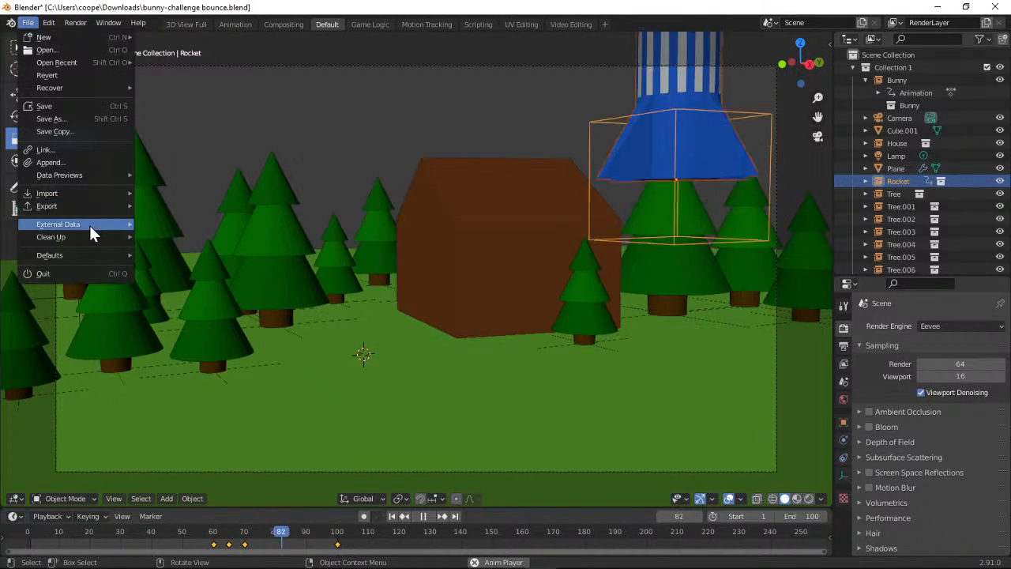
mouse_move(76, 24)
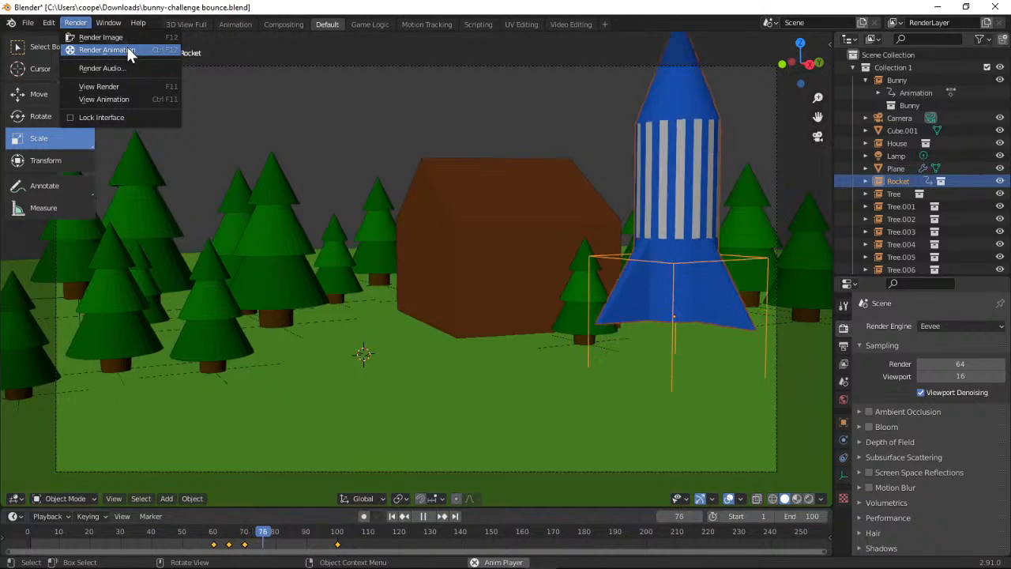
click(114, 99)
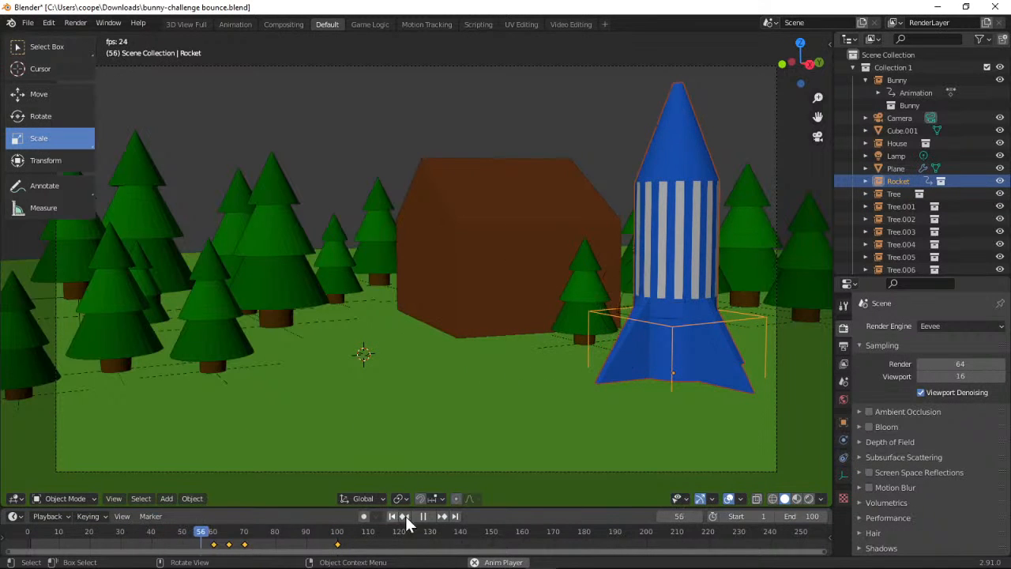
Stop playback, return to frame 0 and move the camera along the Y axis towards the rocket, checking the framing
click(425, 516)
drag(259, 539, 27, 533)
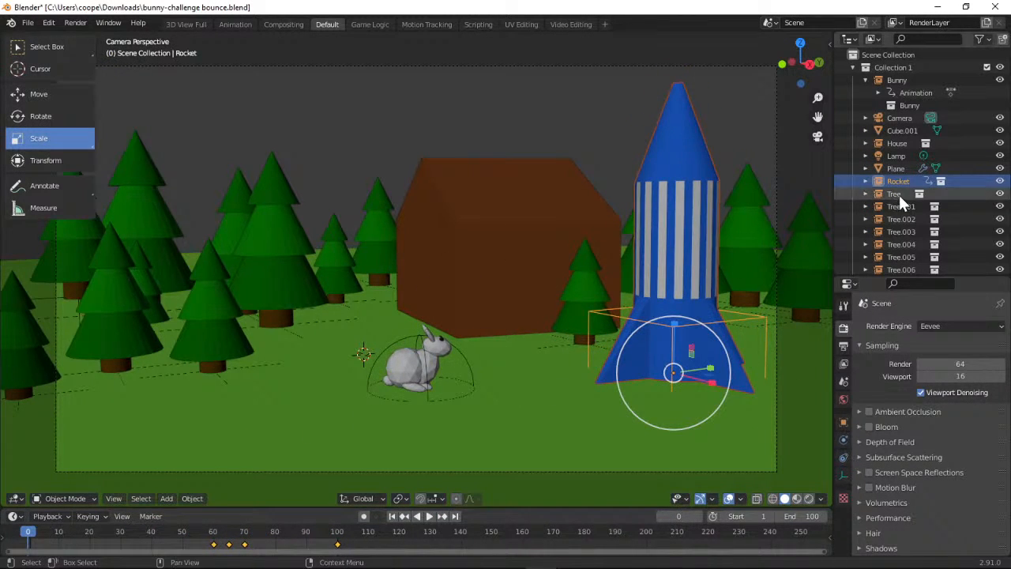
click(818, 138)
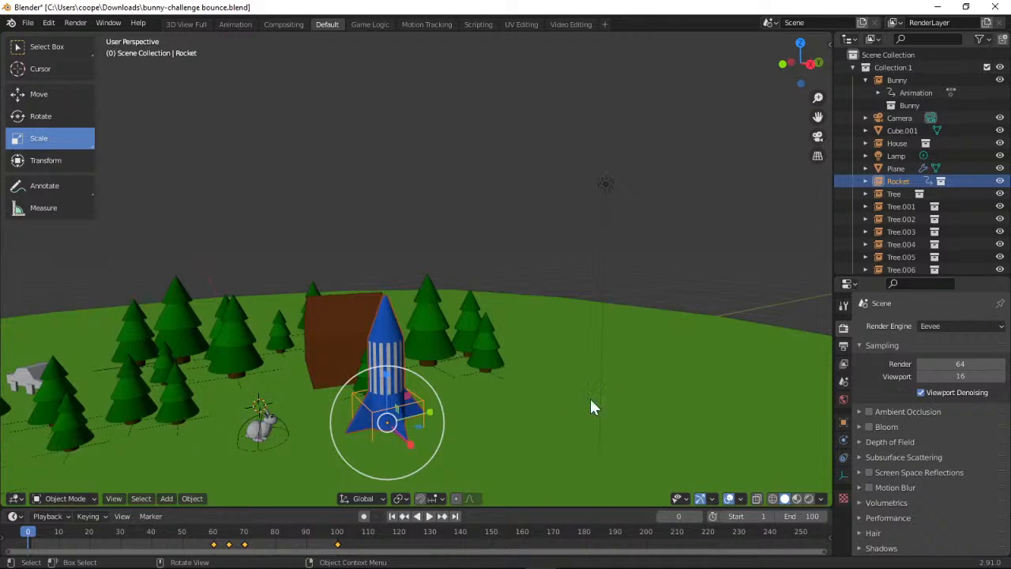
drag(799, 61, 818, 130)
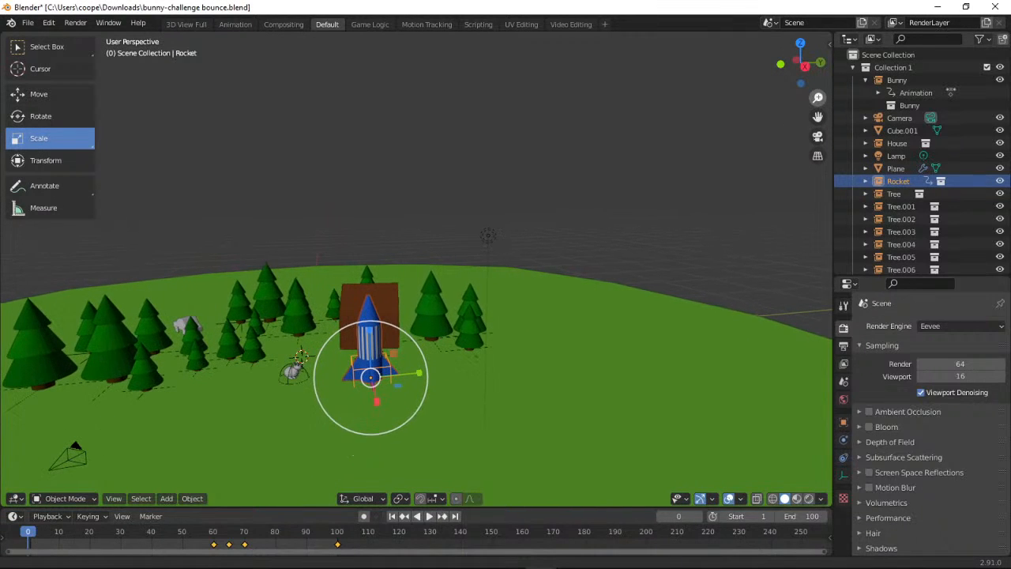
click(79, 457)
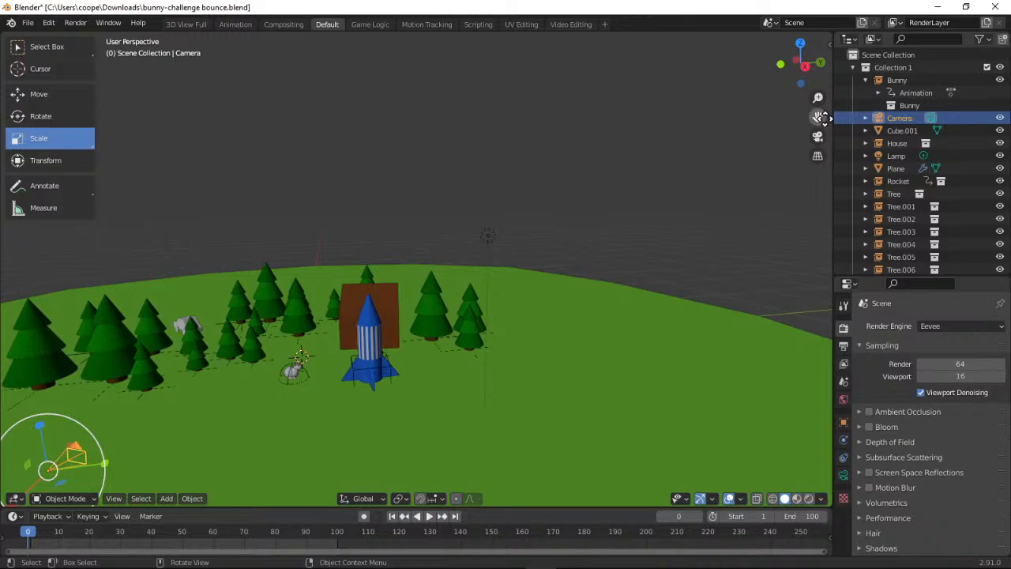
click(48, 98)
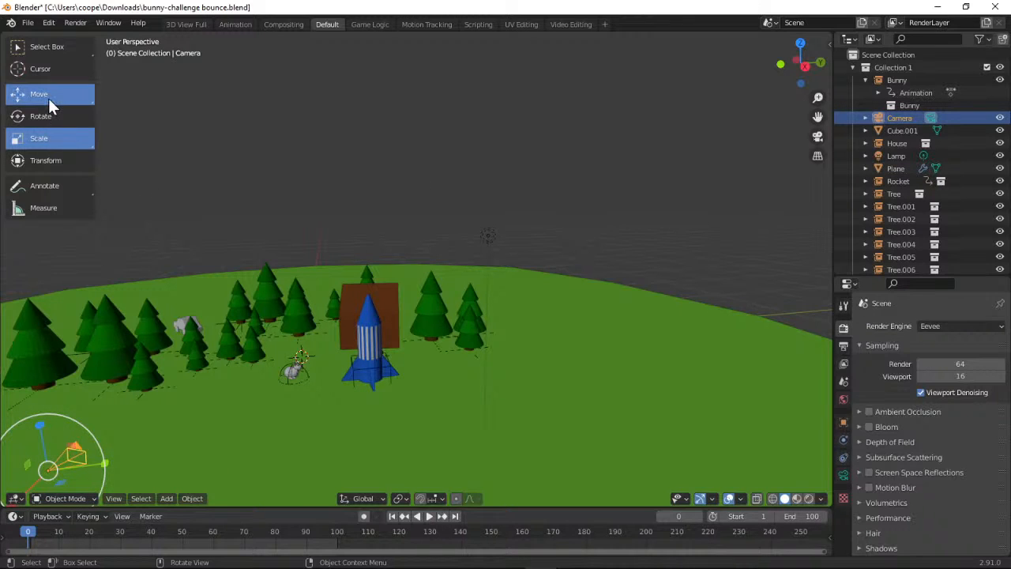
click(817, 140)
click(817, 140)
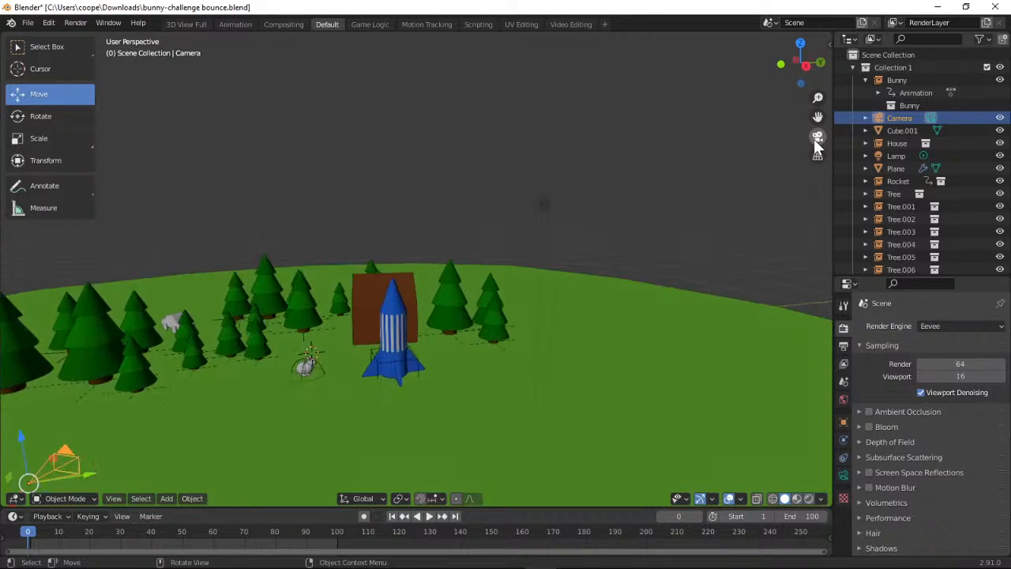
click(817, 140)
click(816, 139)
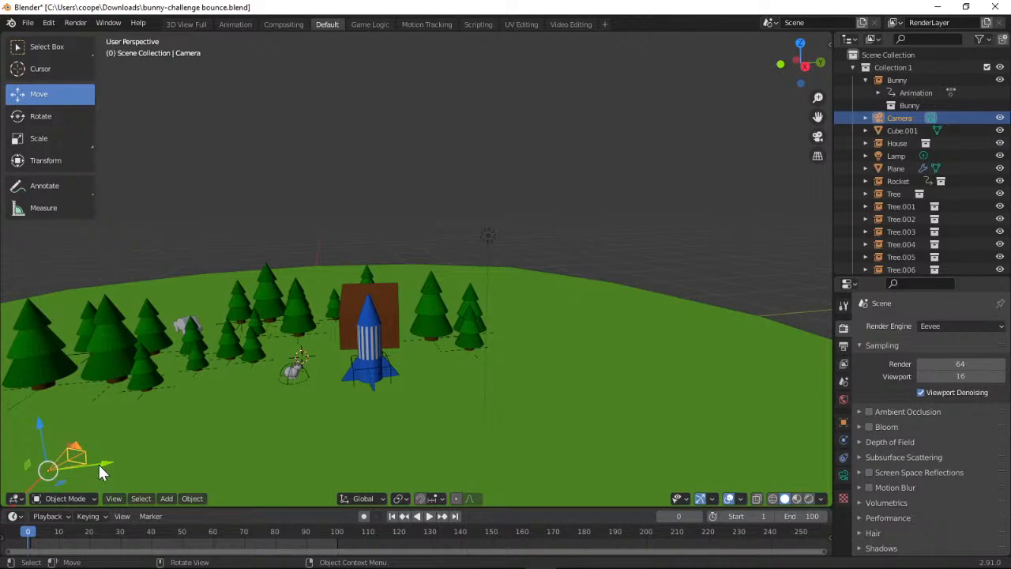
drag(99, 464, 206, 464)
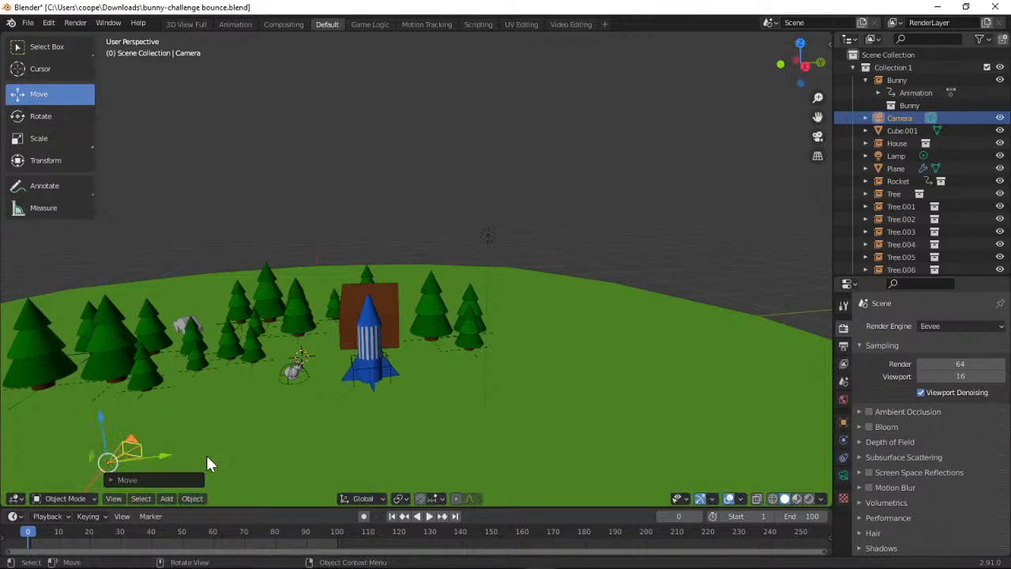
click(817, 137)
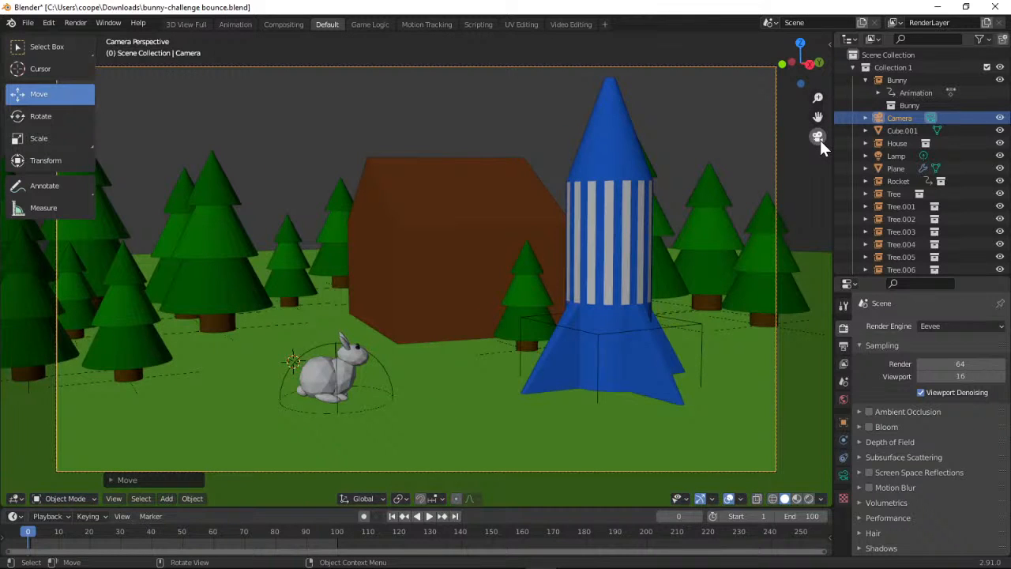
Nudge the camera further along the Y axis in two small moves so the bunny and rocket are framed more evenly
click(818, 138)
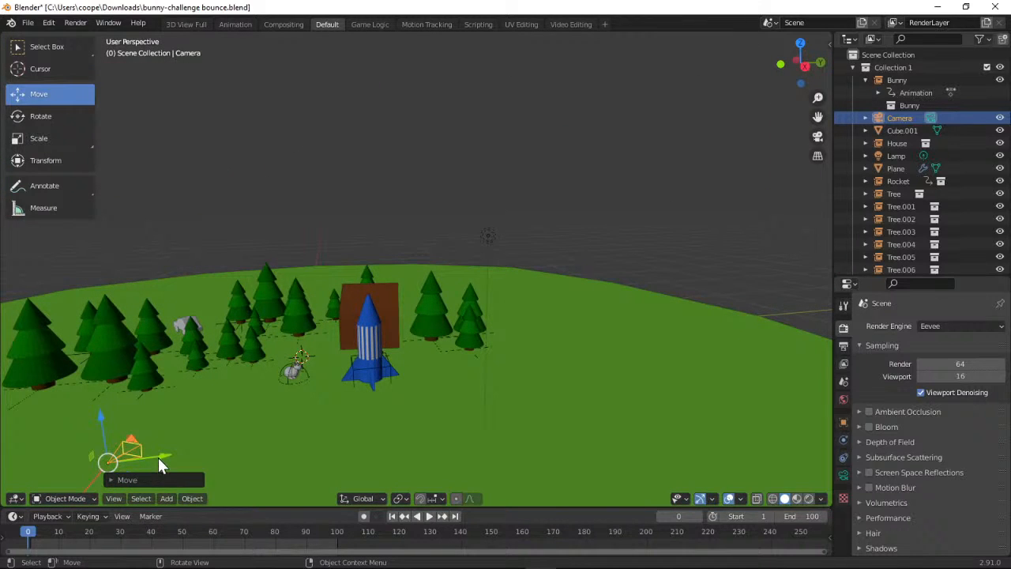
drag(161, 457, 176, 457)
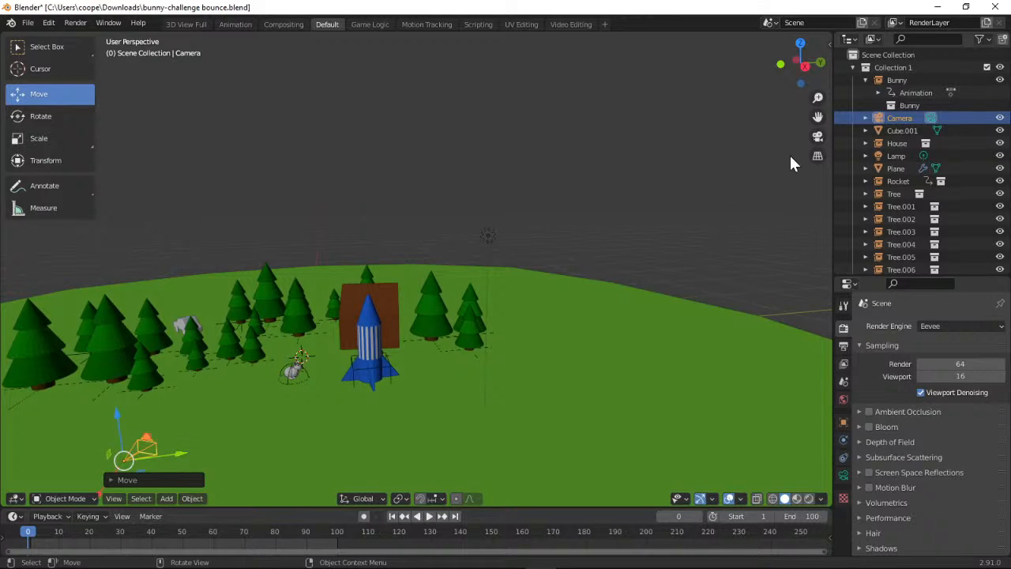
click(817, 139)
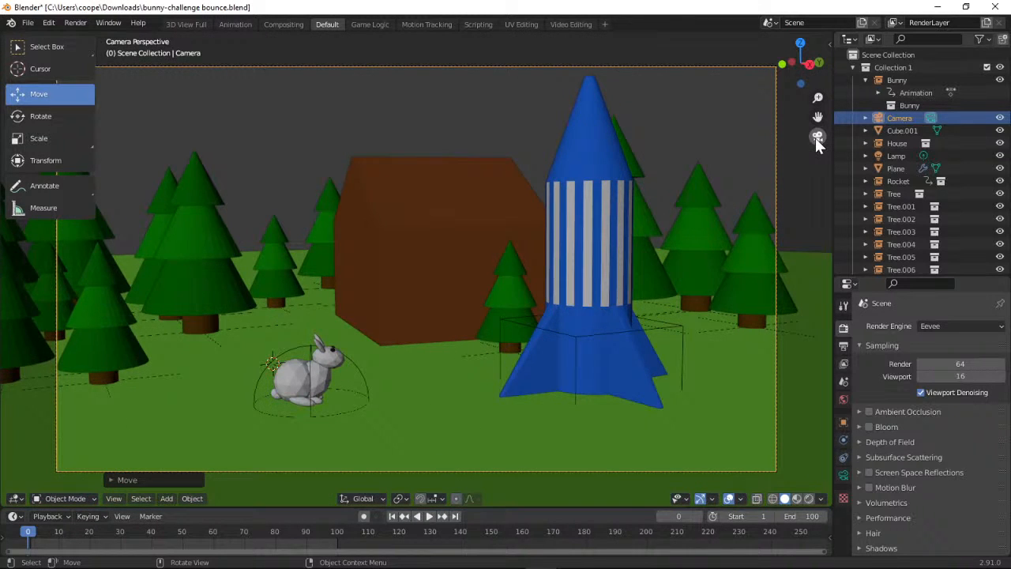
click(818, 138)
drag(177, 452, 200, 451)
click(817, 138)
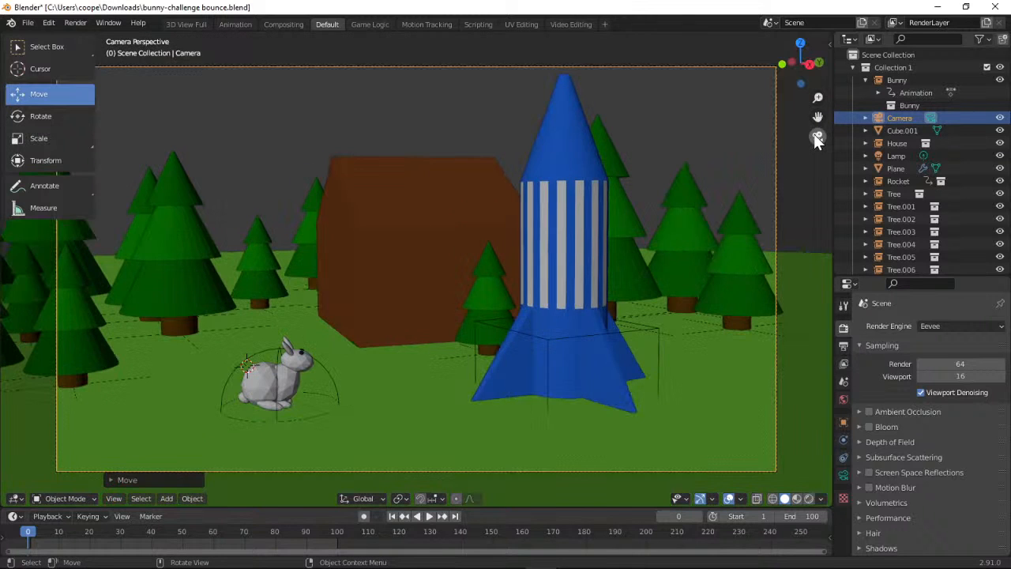
Play the animation through the repositioned camera to check the framing of the bunny's hops and the rocket launch
click(818, 138)
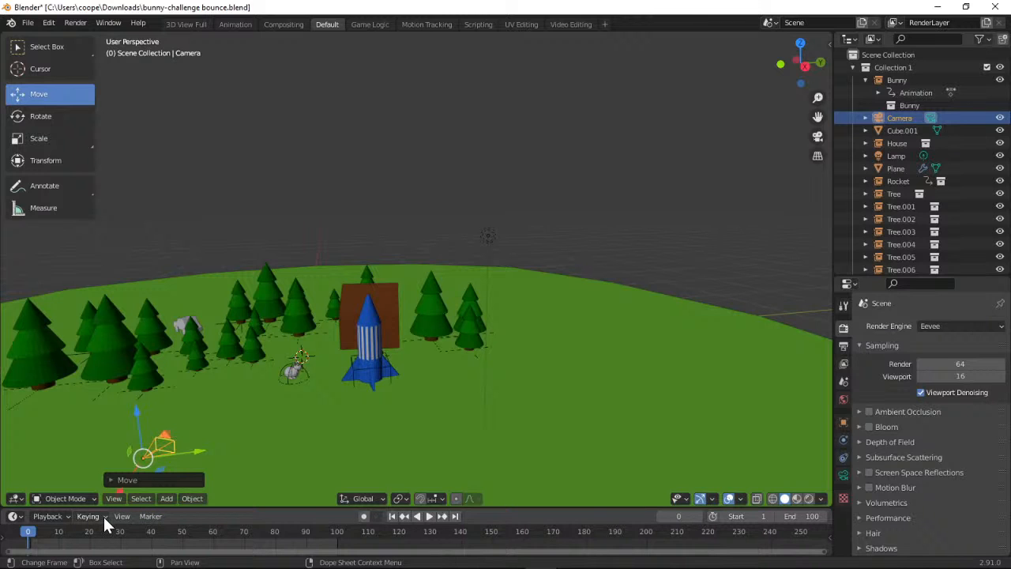
click(817, 138)
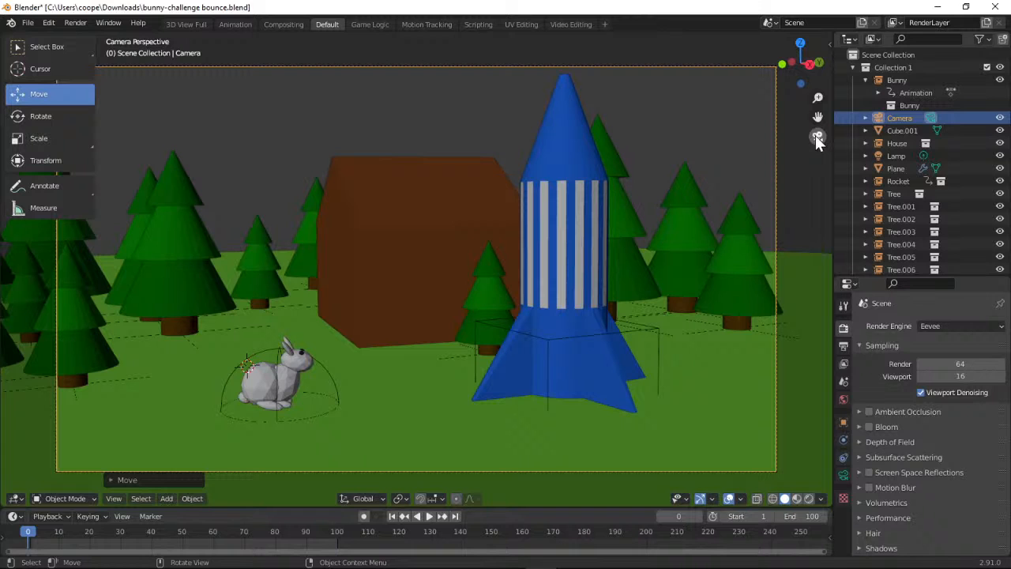
click(428, 519)
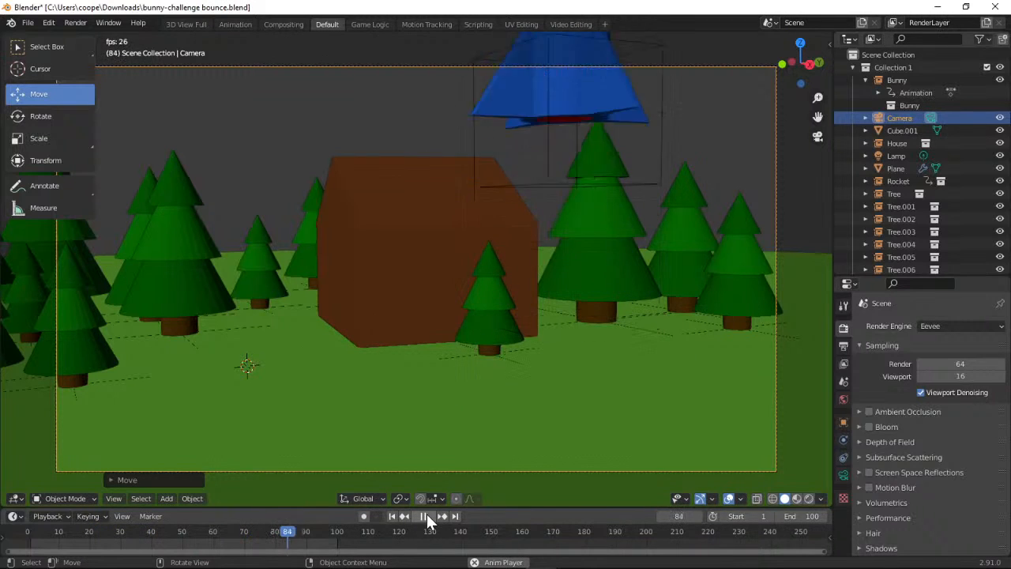
click(427, 518)
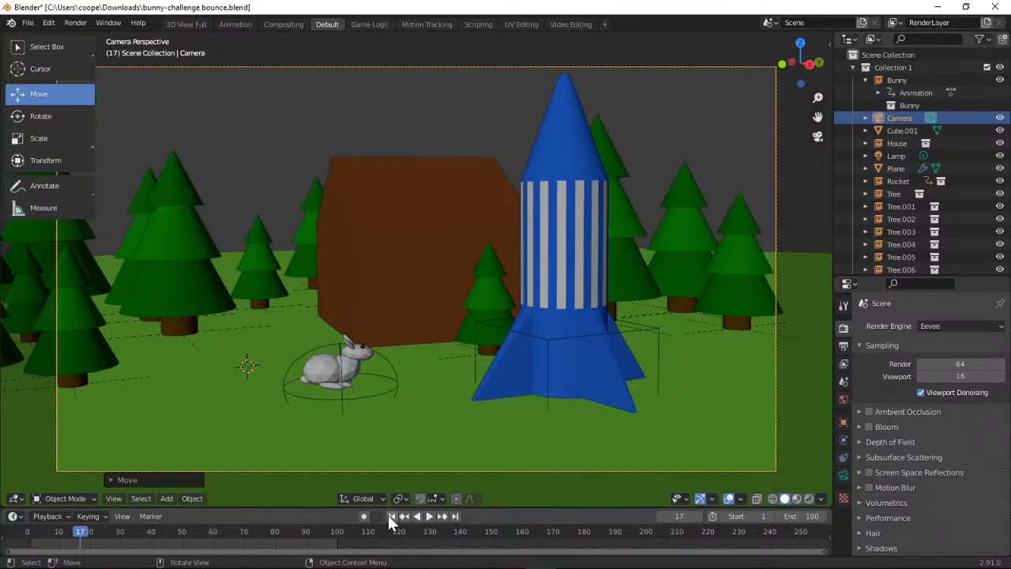
At frame 1, insert a Location, Rotation & Scale keyframe for the camera in its starting position
click(391, 516)
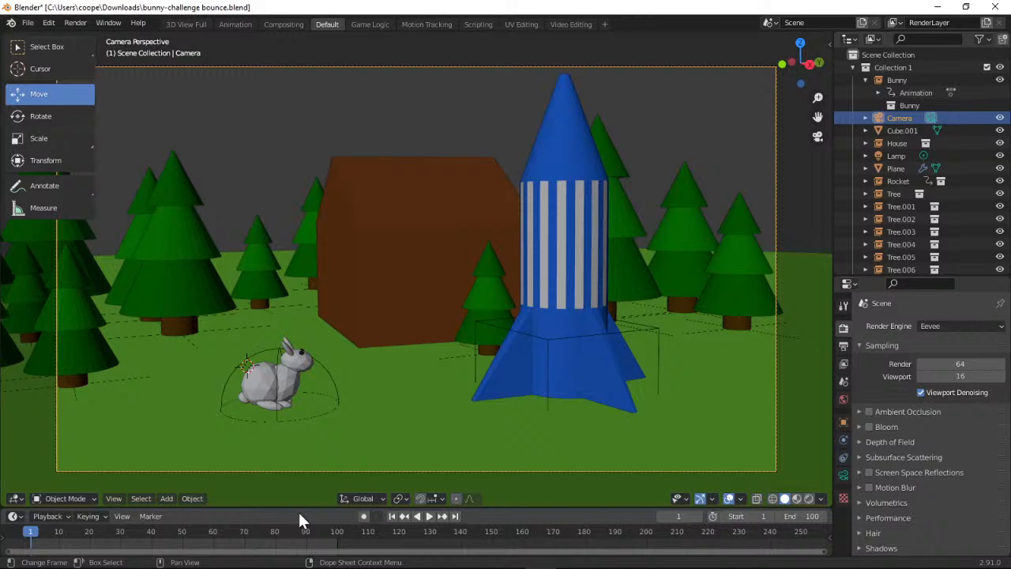
click(818, 137)
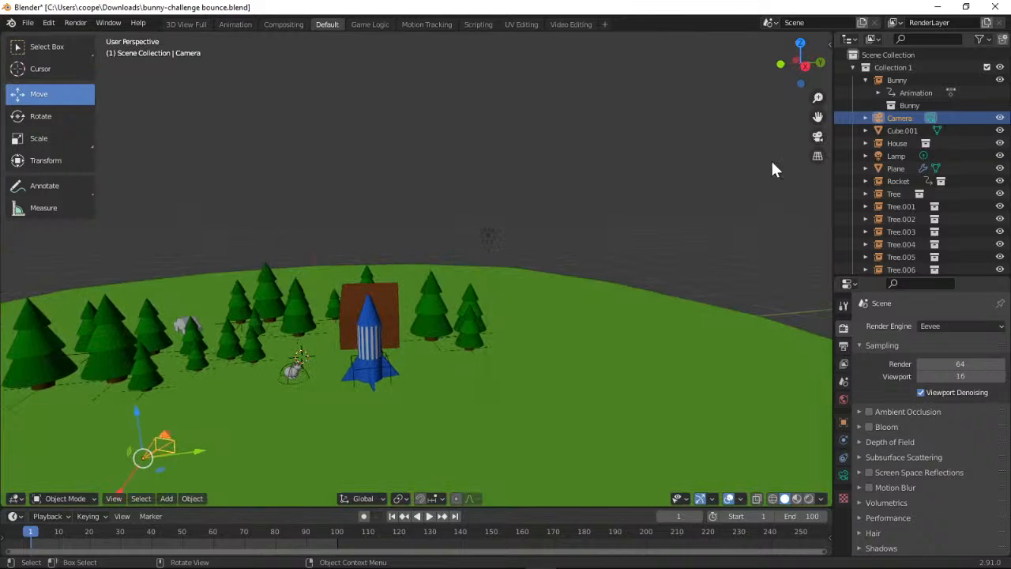
click(107, 517)
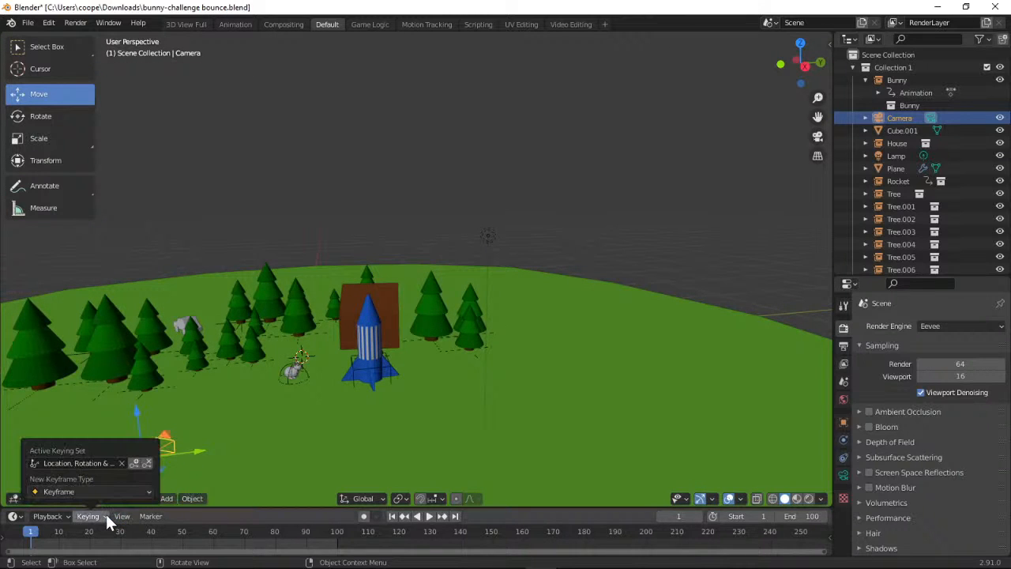
click(134, 464)
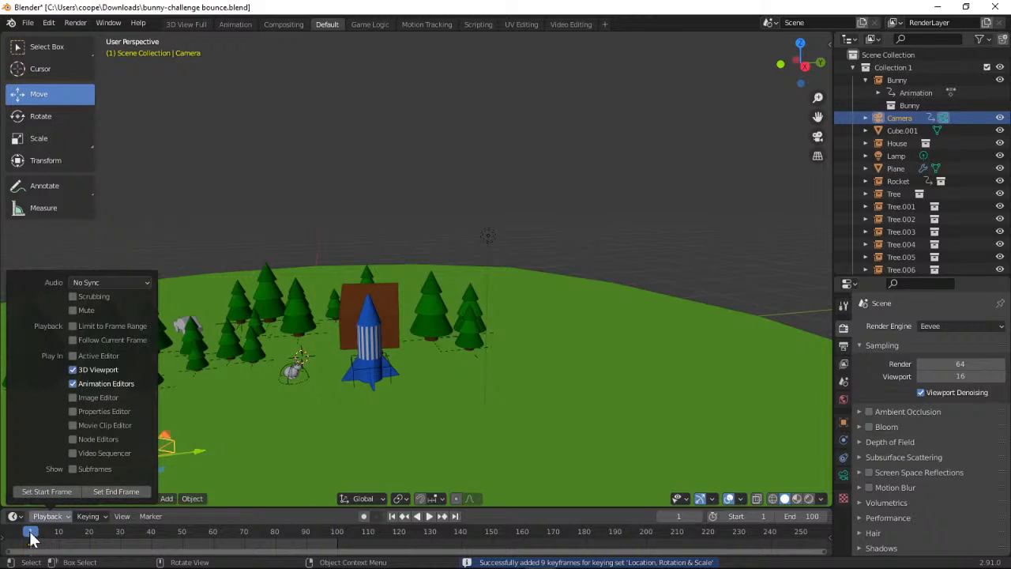
At frame 60, move the camera along the Y axis until the rocket is roughly centred in the camera view
drag(30, 535, 216, 549)
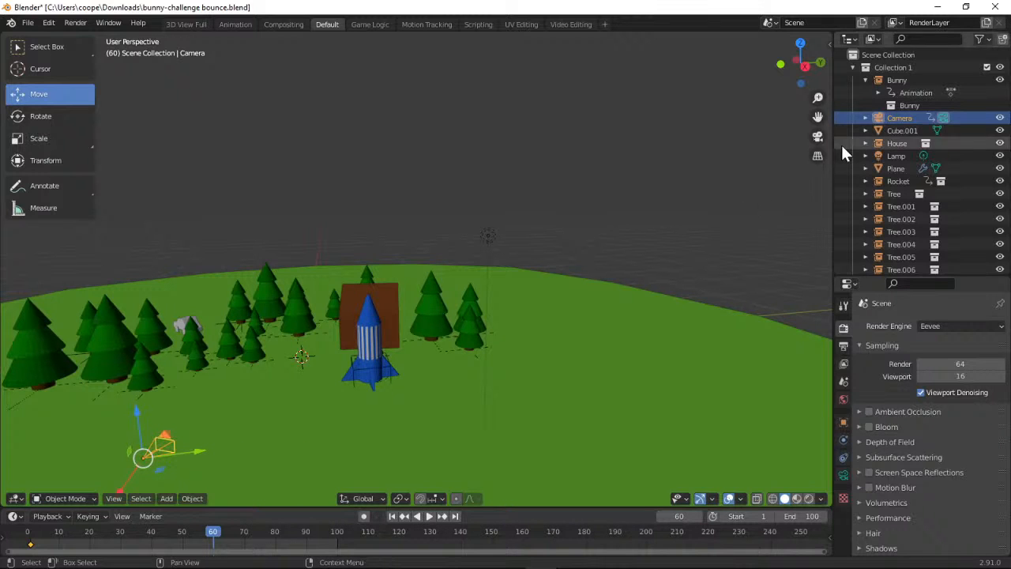
click(818, 137)
click(820, 137)
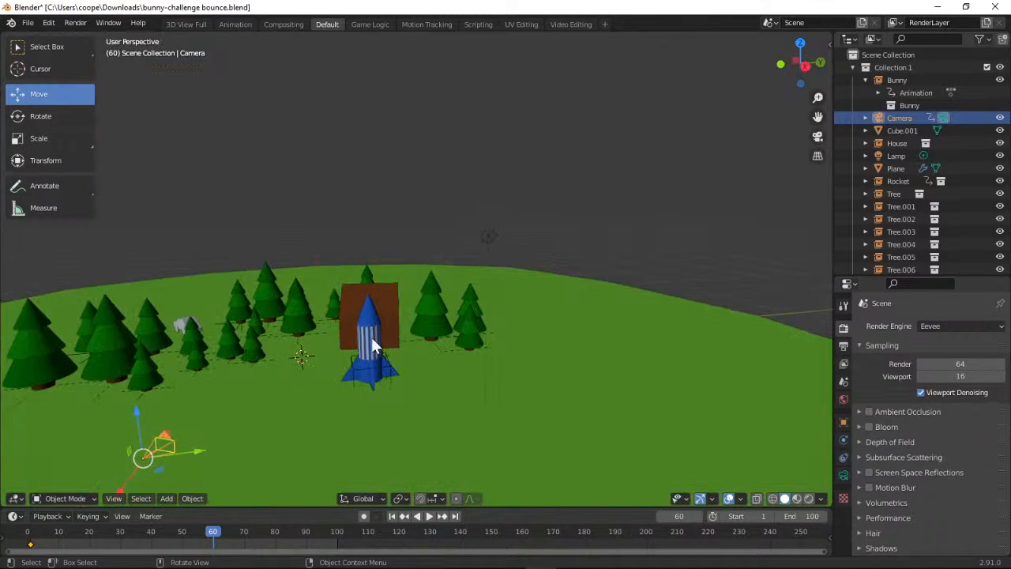
drag(200, 449, 308, 456)
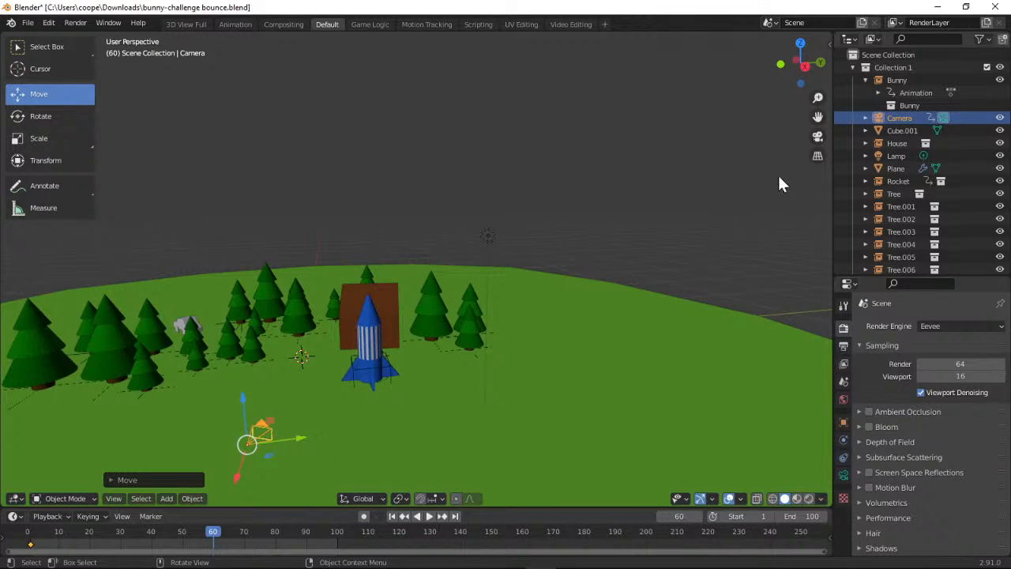
click(819, 136)
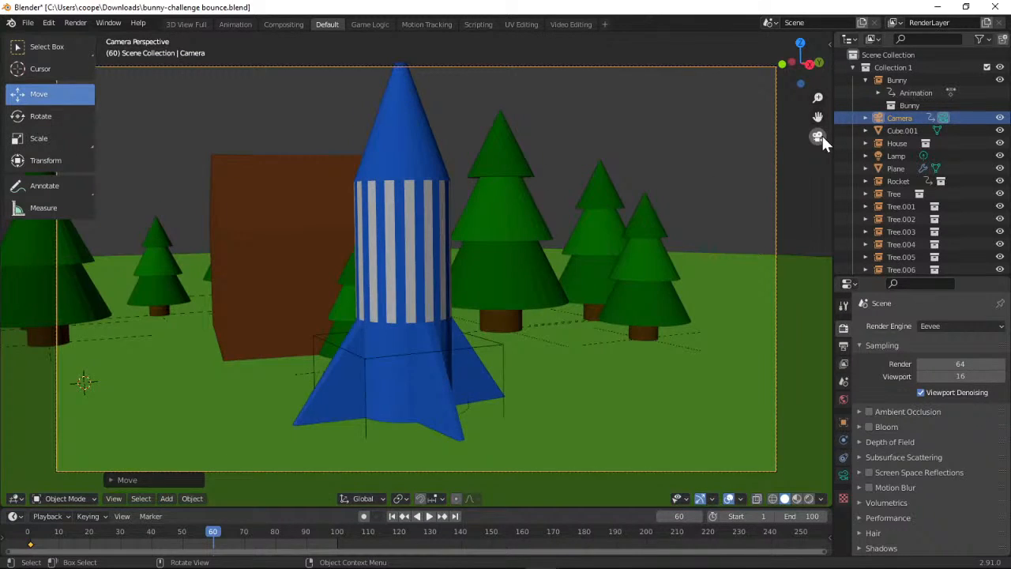
click(818, 136)
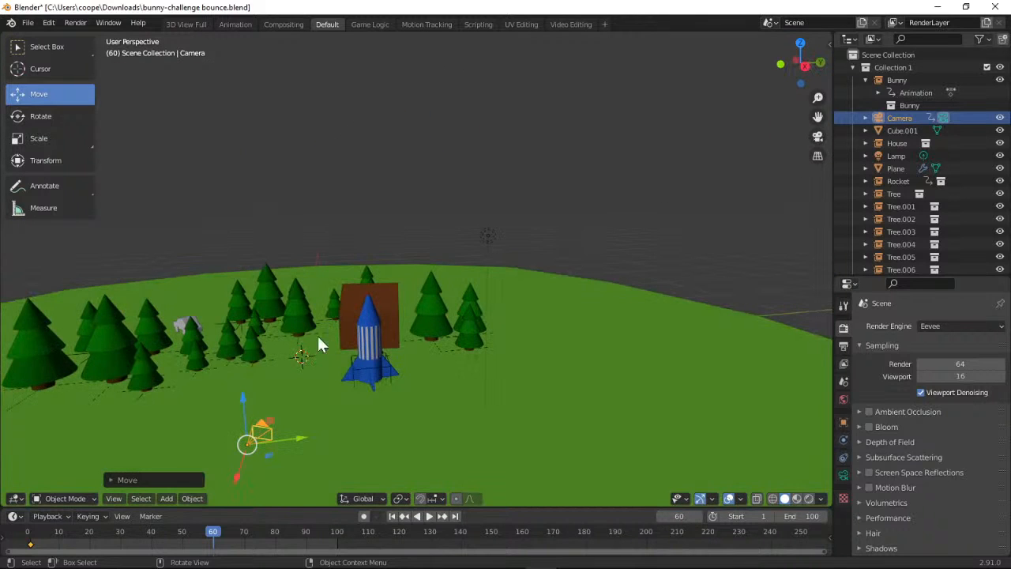
Insert a Location, Rotation & Scale keyframe for the camera at frame 60, and return the playhead to frame 0
click(105, 515)
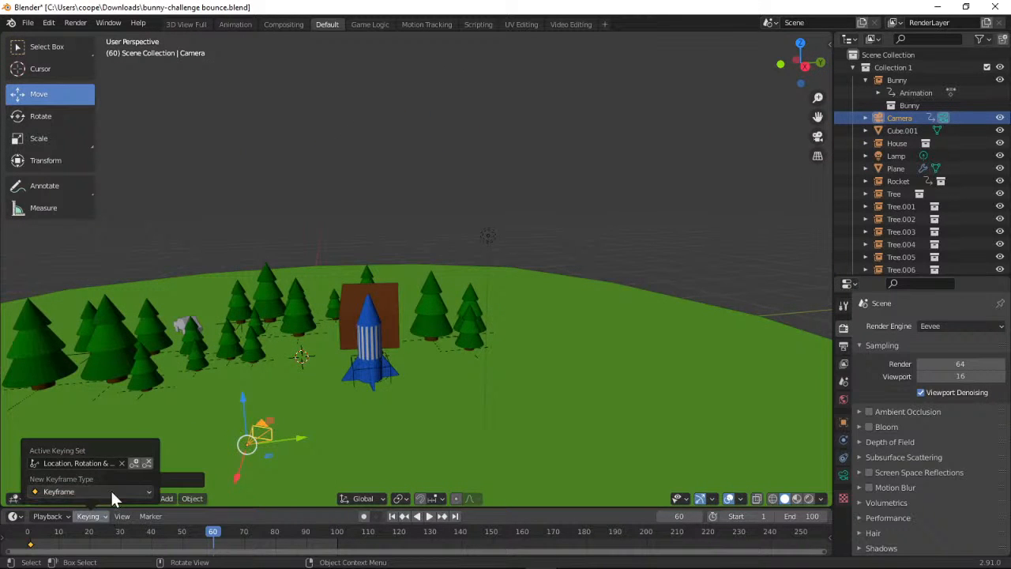
click(135, 463)
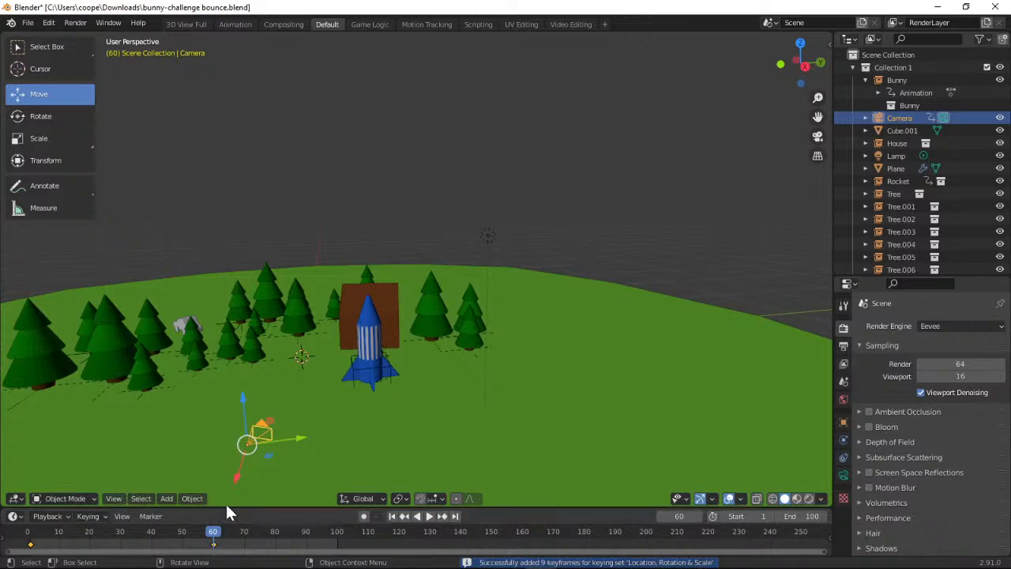
drag(218, 537, 27, 537)
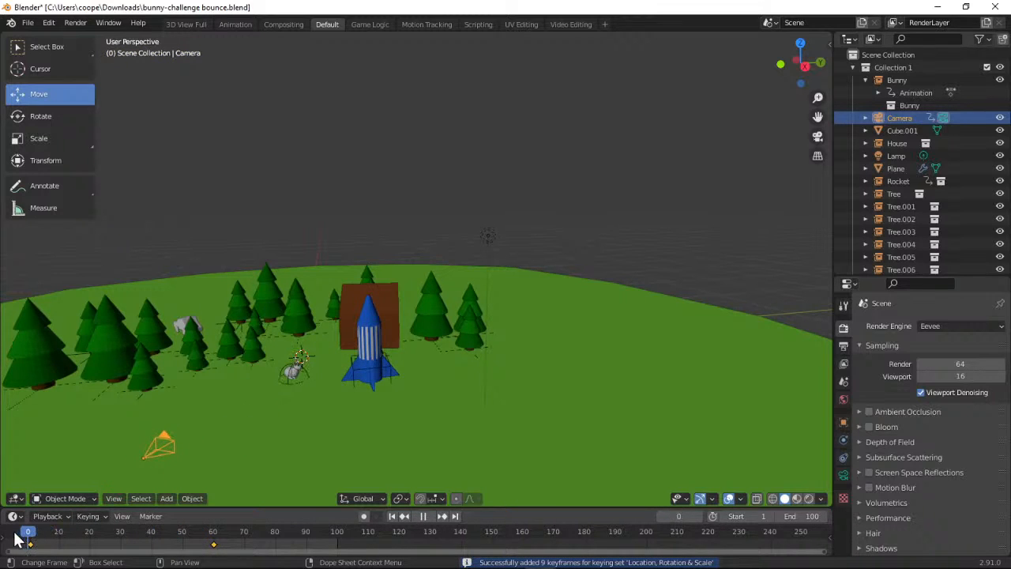
Play the animation through the camera view to check the keyframed camera move, and rewind to frame 0
click(817, 137)
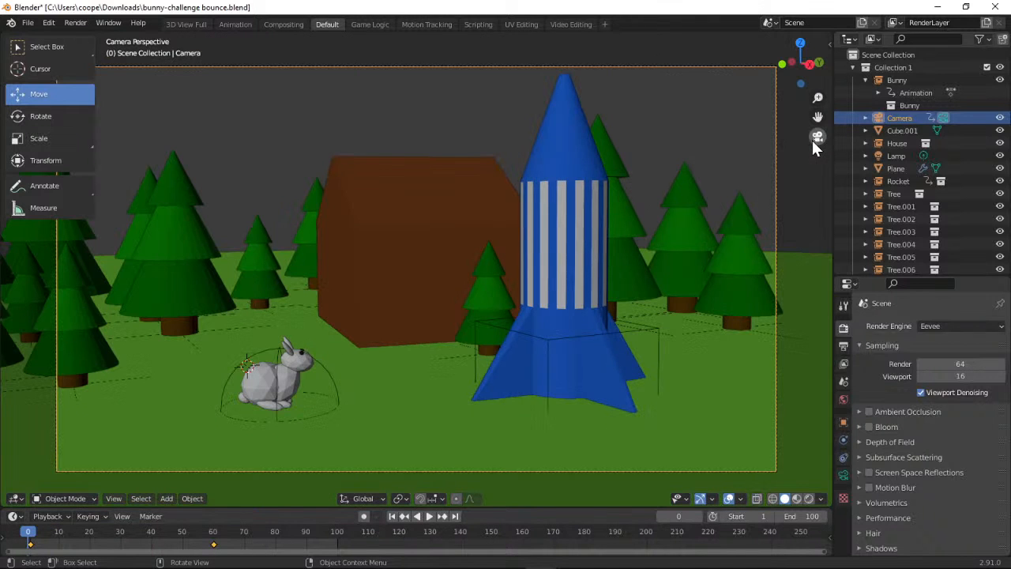
click(426, 515)
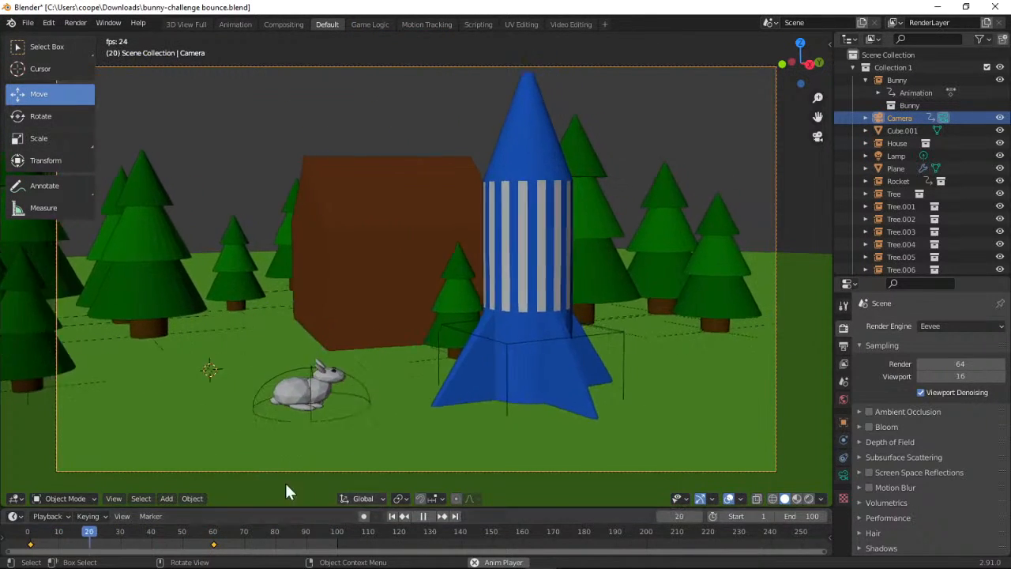
click(422, 517)
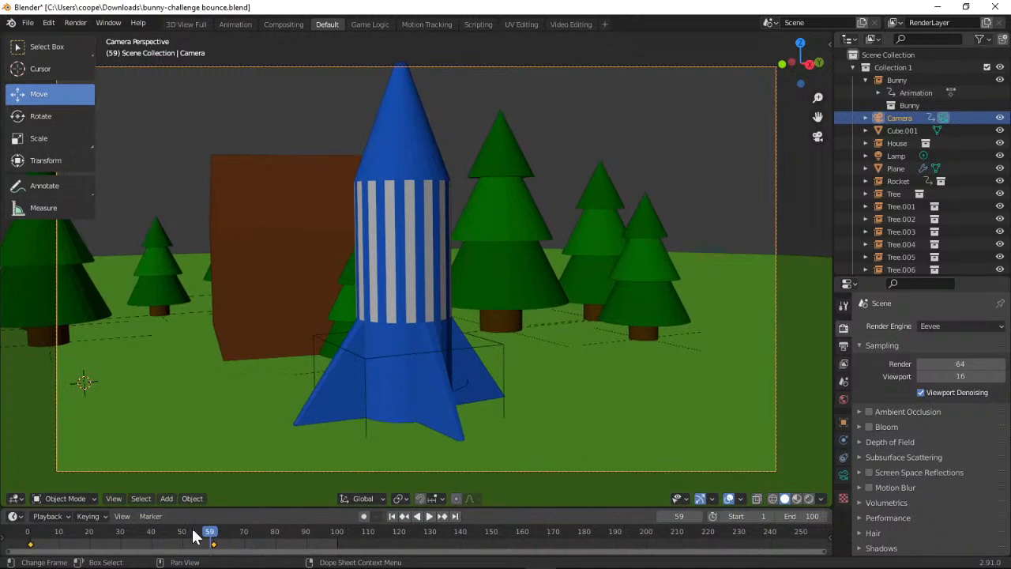
drag(209, 537, 30, 532)
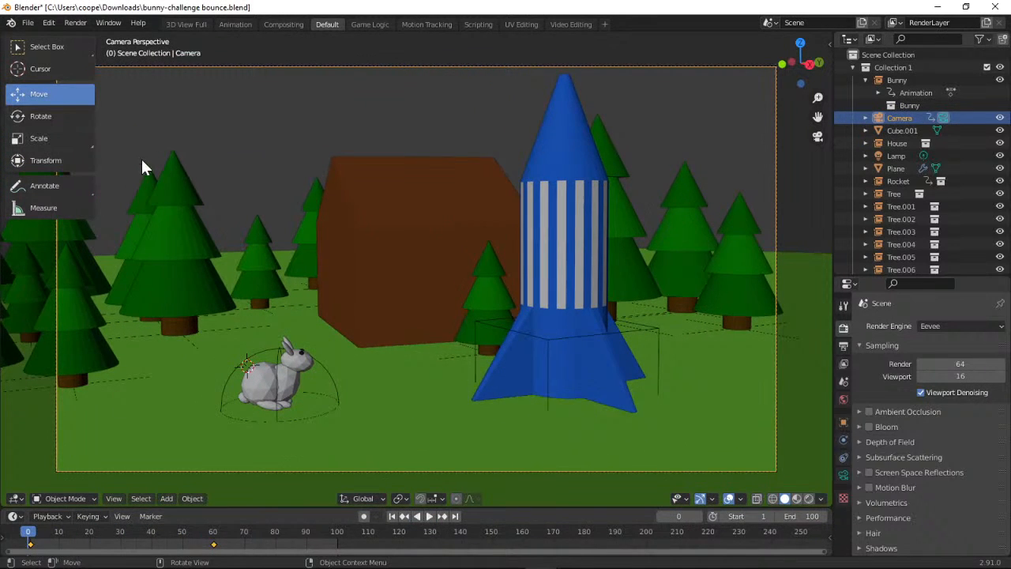
Leave the camera view and render the full animation
click(818, 137)
click(75, 23)
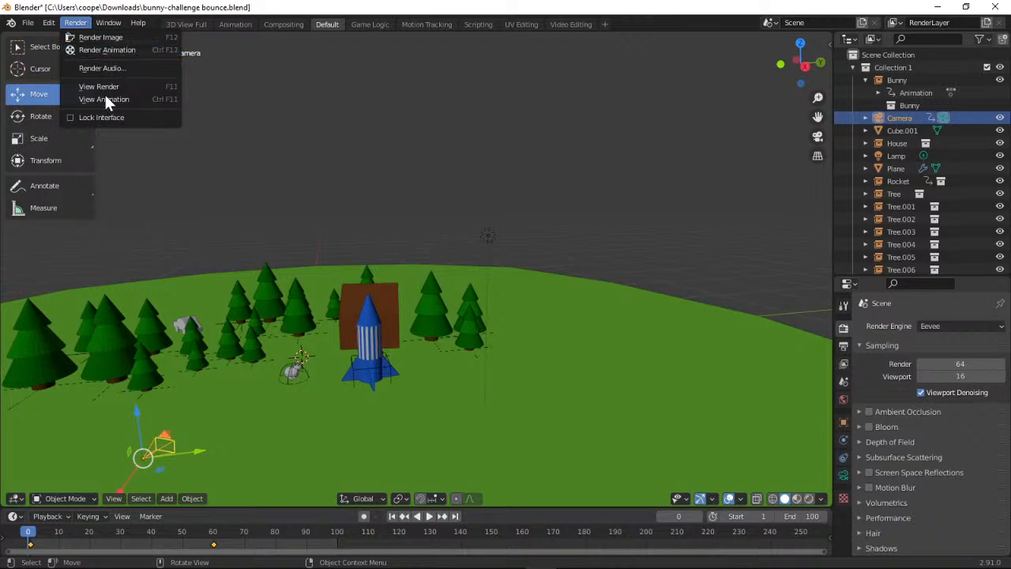
click(108, 50)
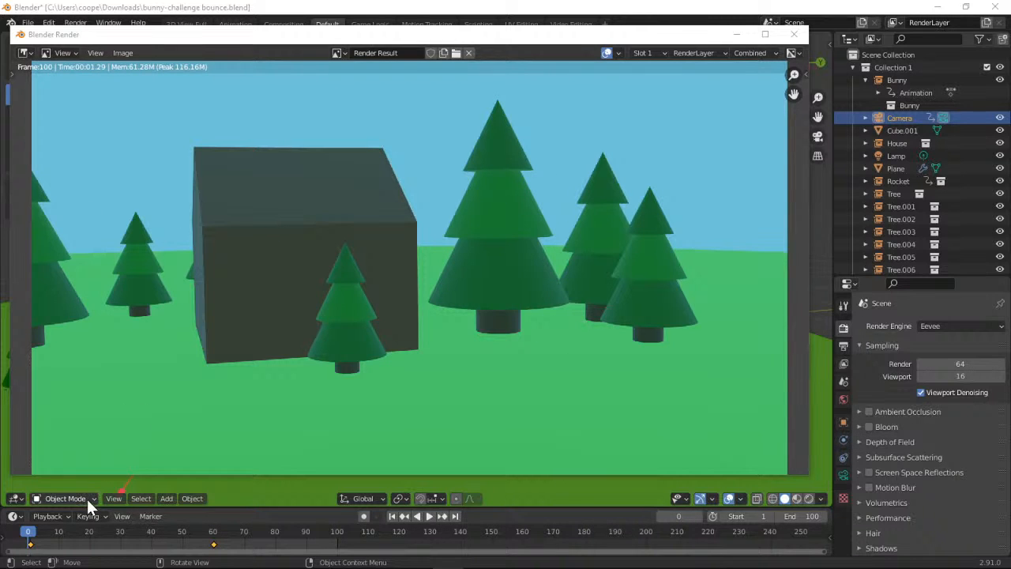
Bring the render result window back in front of the main window to view the last rendered frame
click(21, 498)
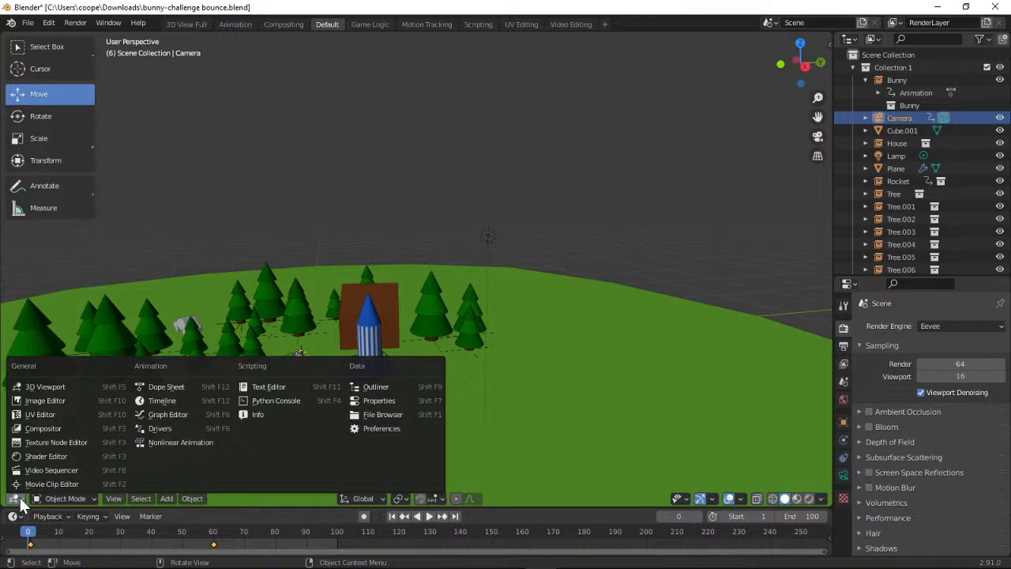
click(14, 498)
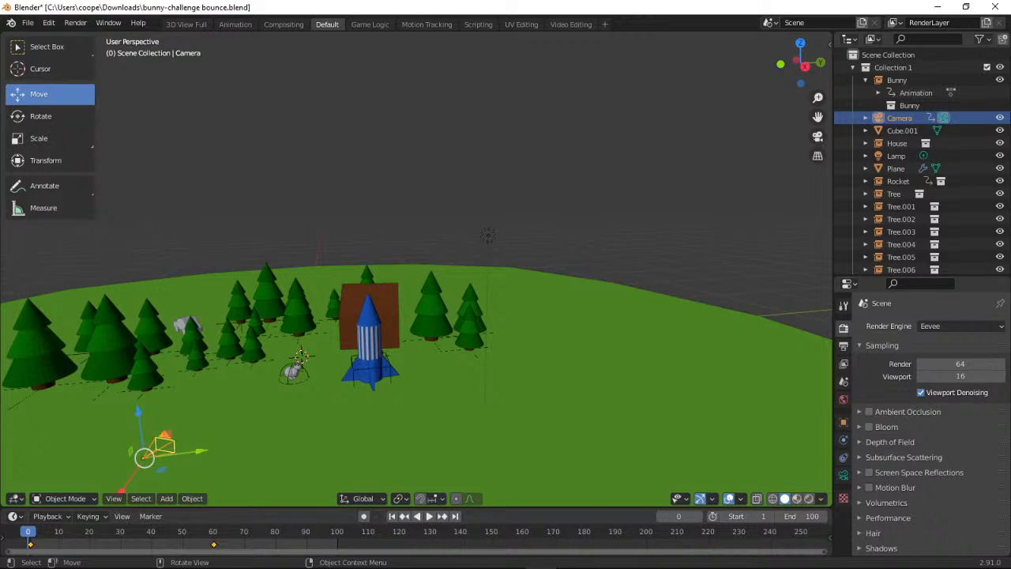
key(F11)
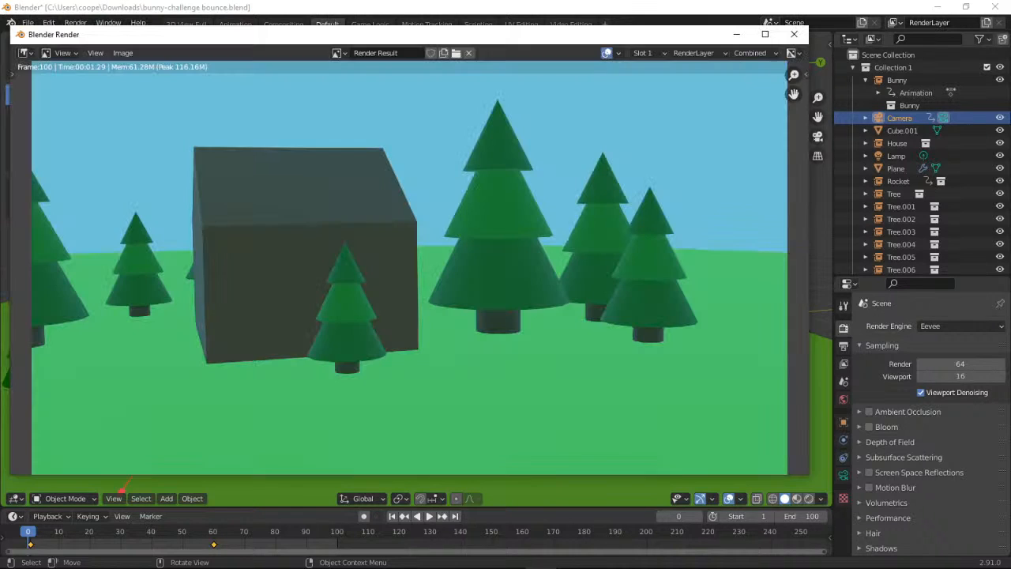
key(Escape)
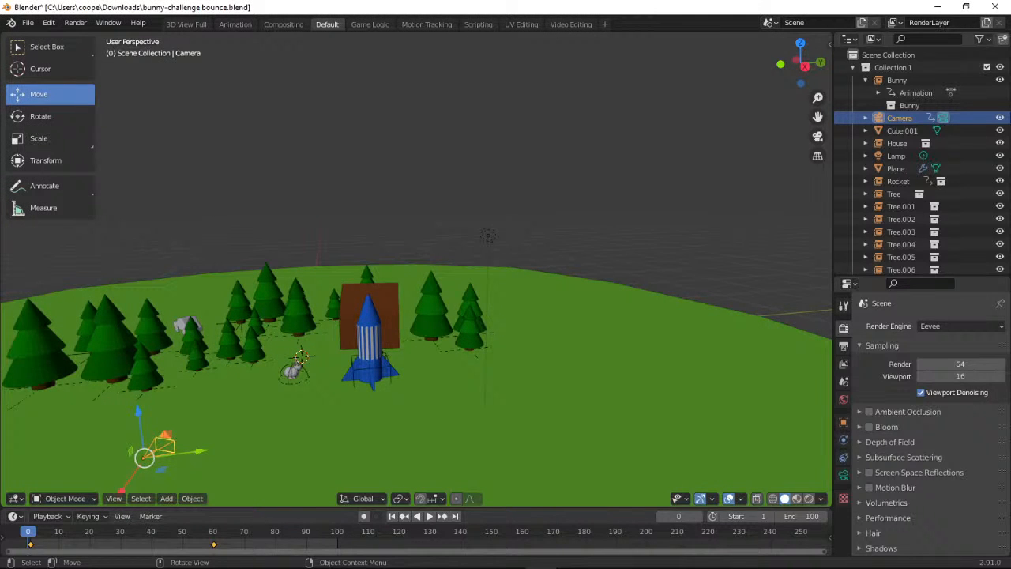
key(F11)
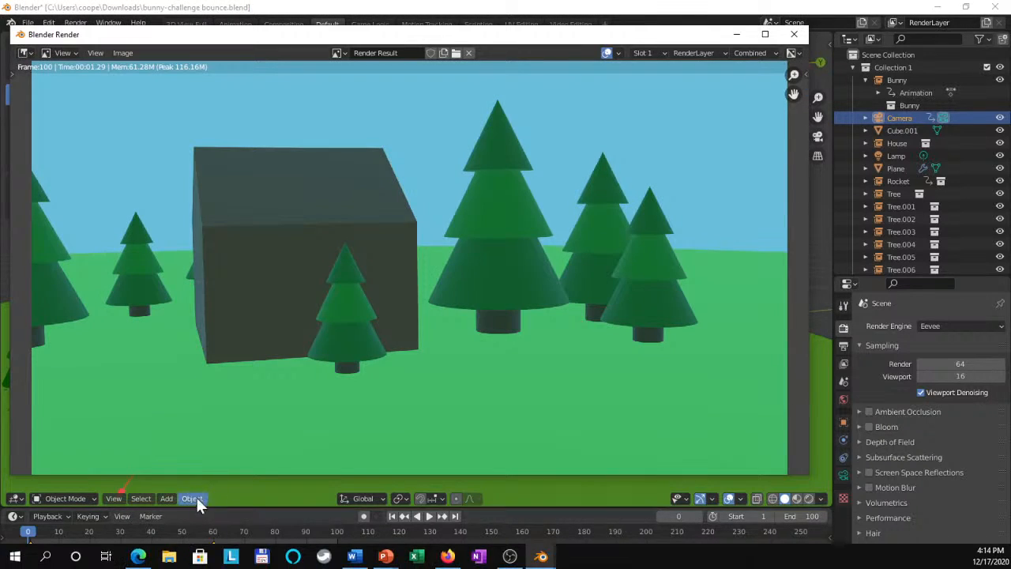
click(111, 499)
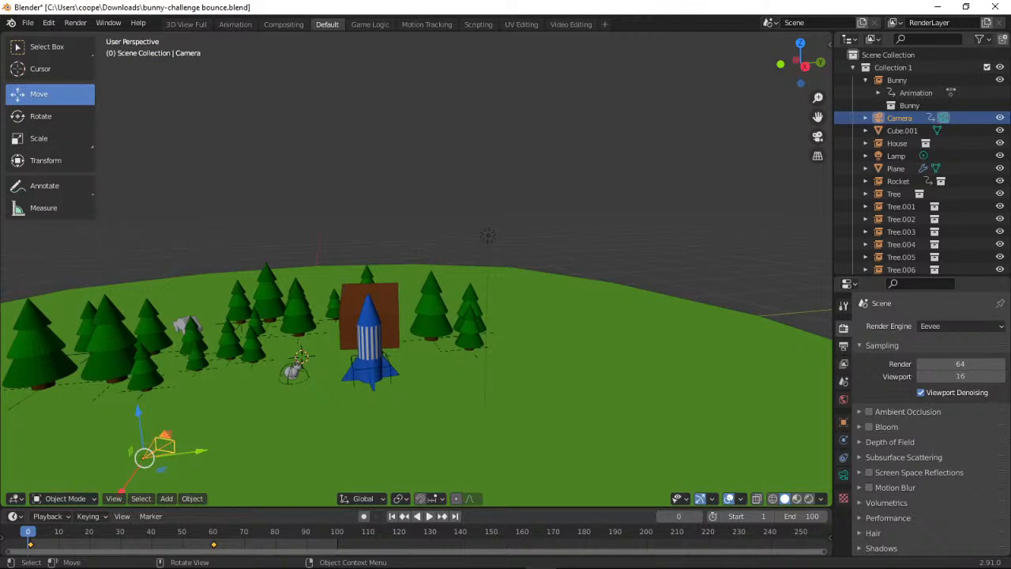
key(alt+Tab)
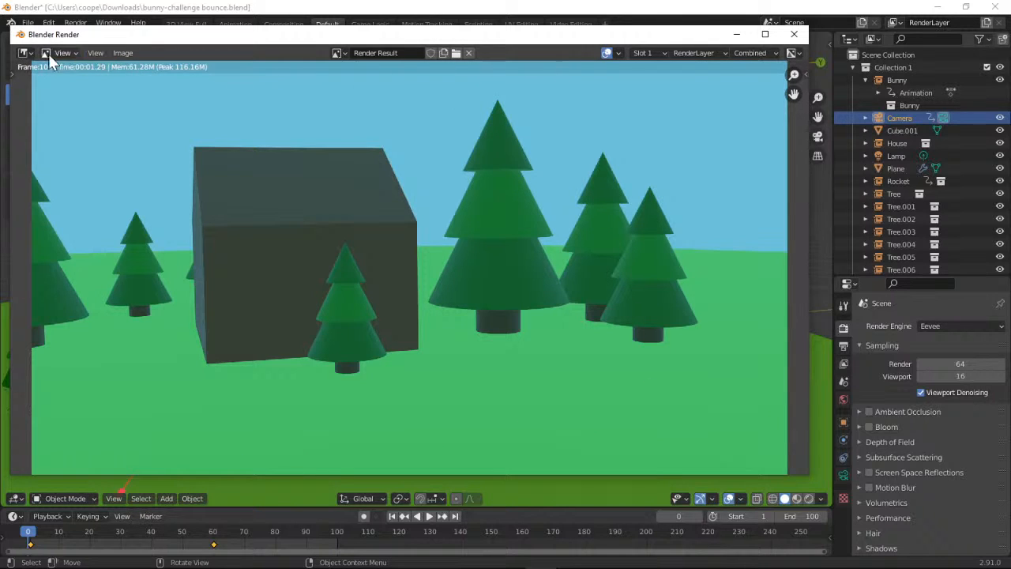
Switch the render result window's editor type to Timeline
click(24, 53)
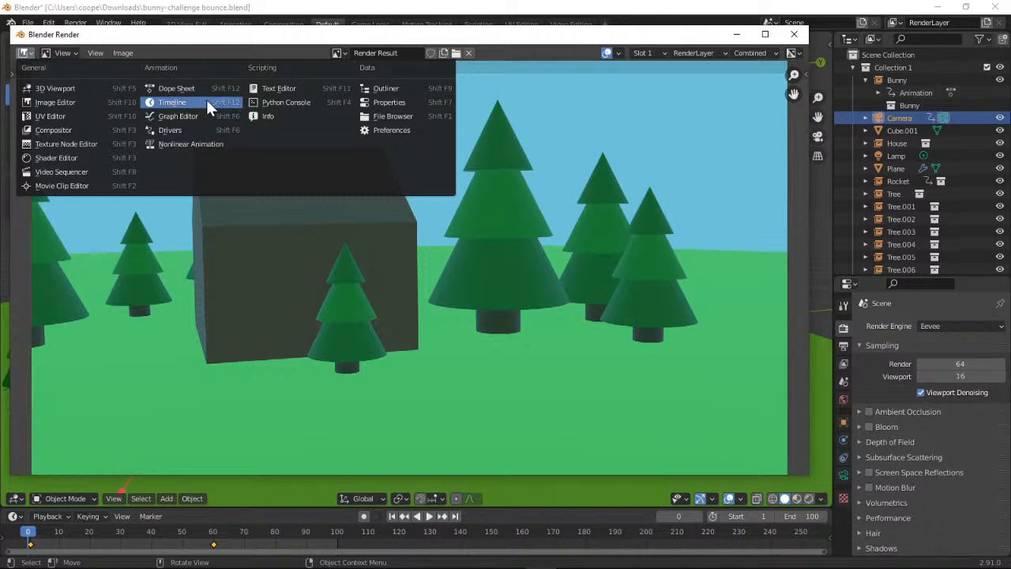
key(Escape)
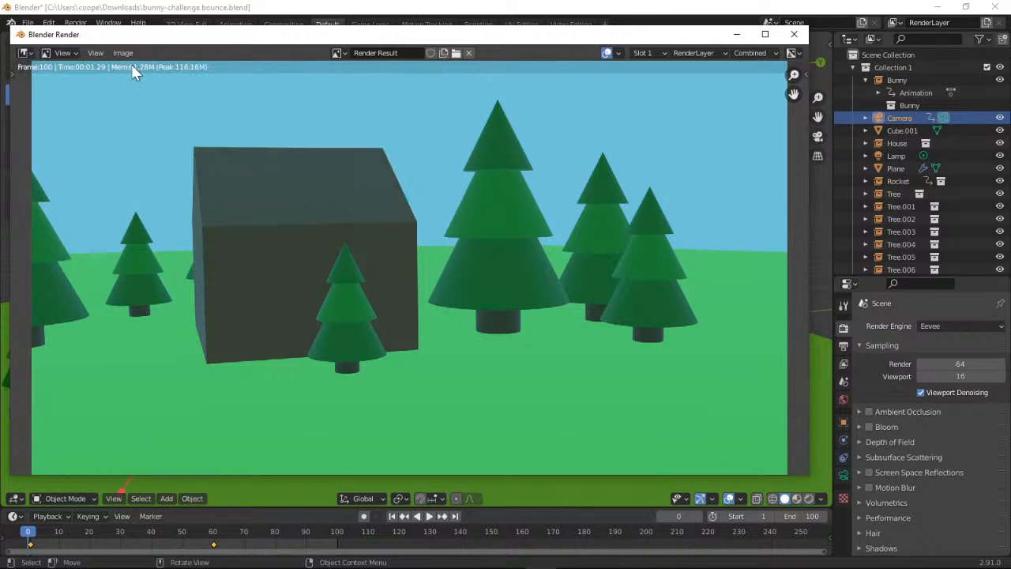
click(65, 53)
click(31, 53)
click(30, 52)
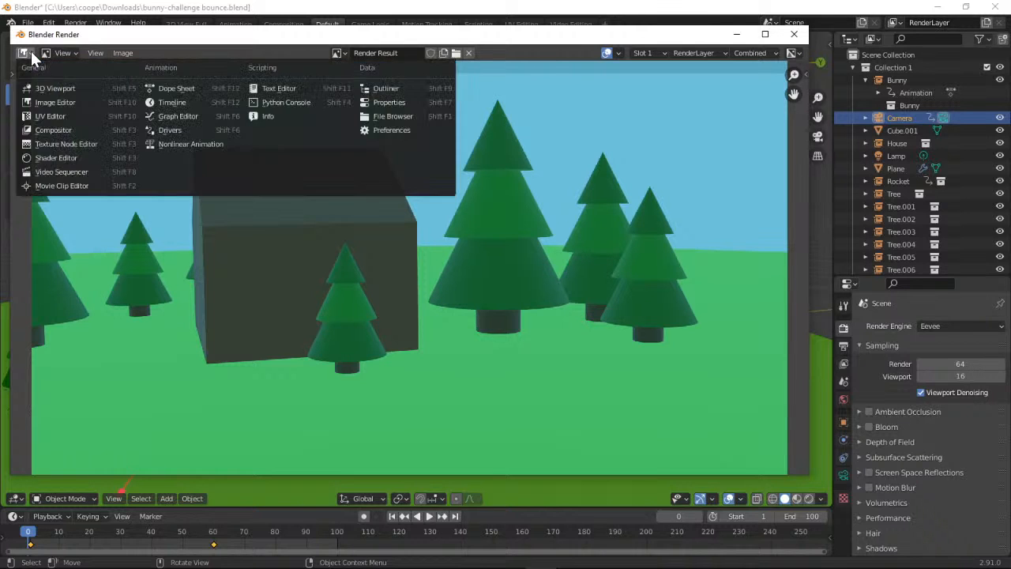
click(71, 64)
click(26, 53)
click(183, 103)
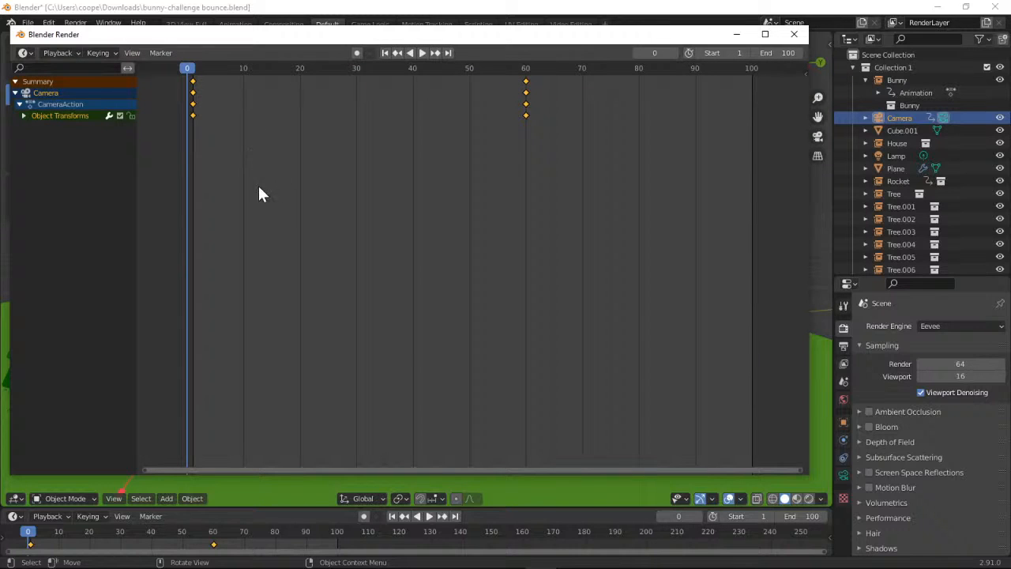
Play and stop the animation in the render window's timeline, and close that window
click(73, 51)
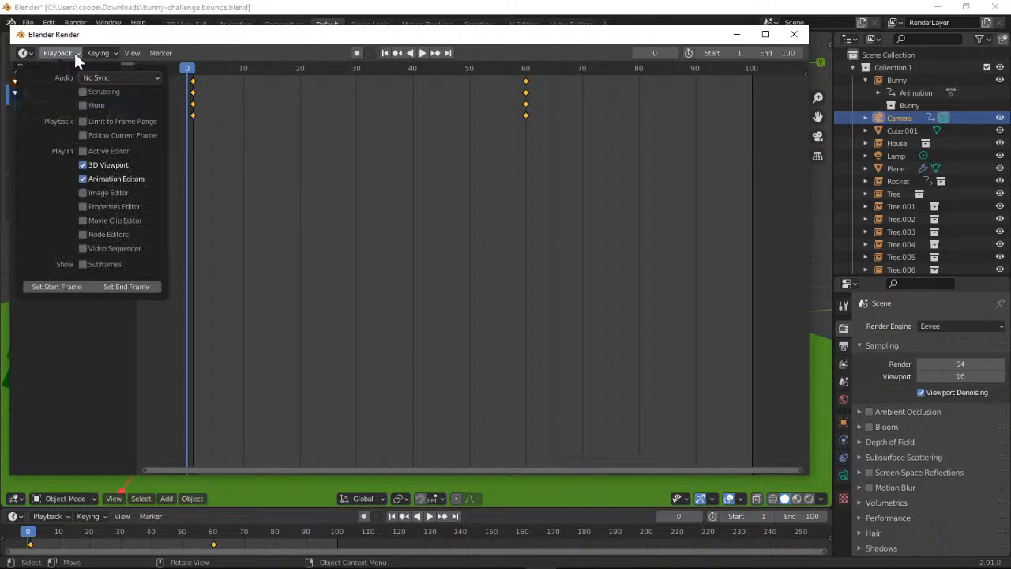
click(421, 53)
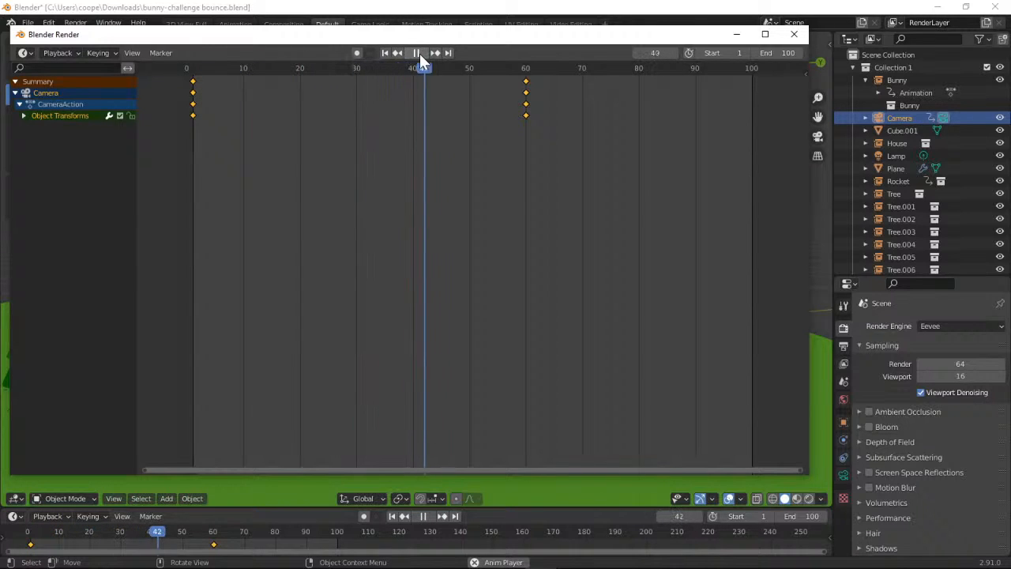
click(416, 53)
click(125, 53)
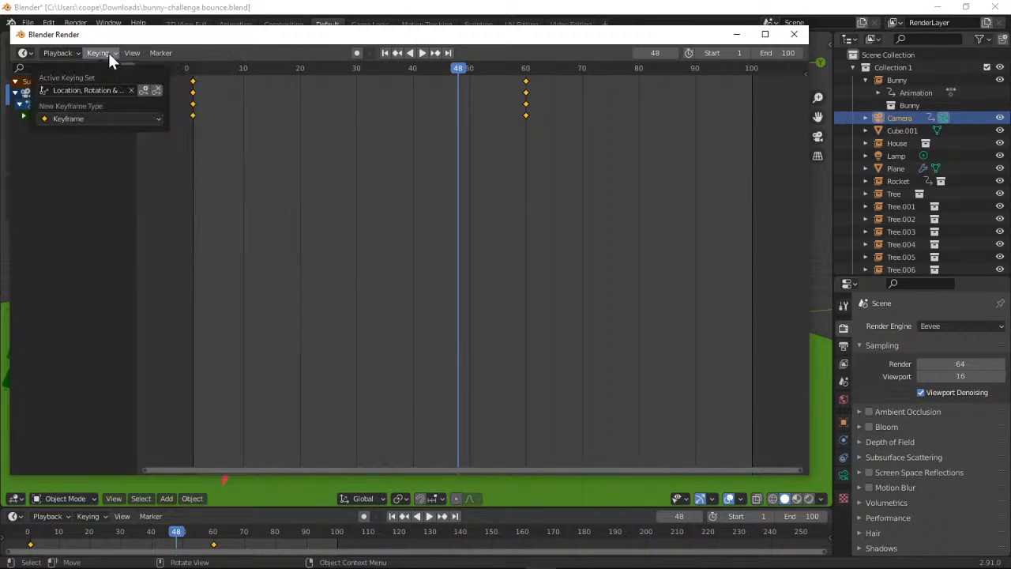
mouse_move(78, 50)
click(23, 53)
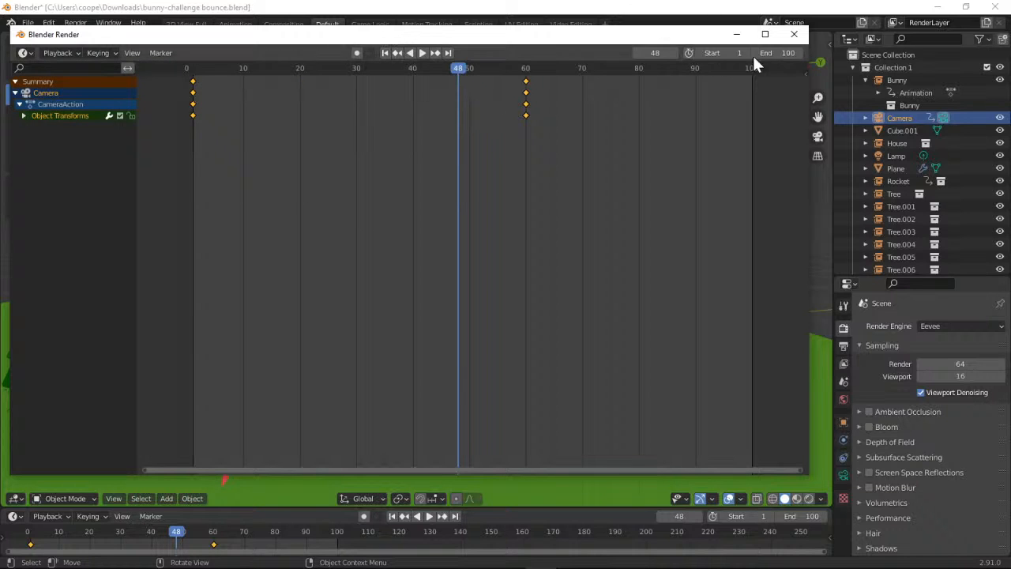
click(794, 34)
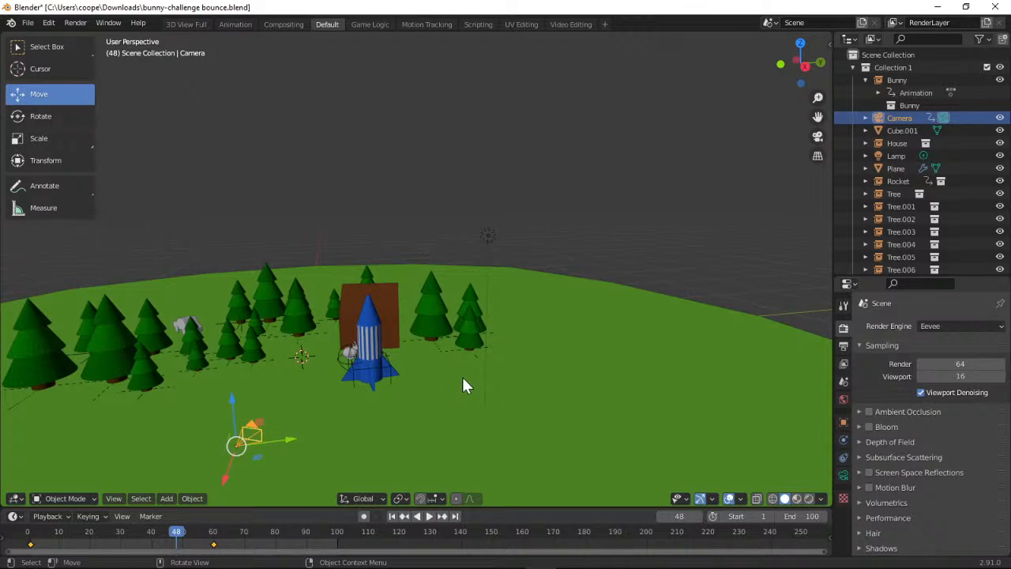
Play the animation through the camera view, and save the changes to bunny-challenge bounce.blend
click(813, 136)
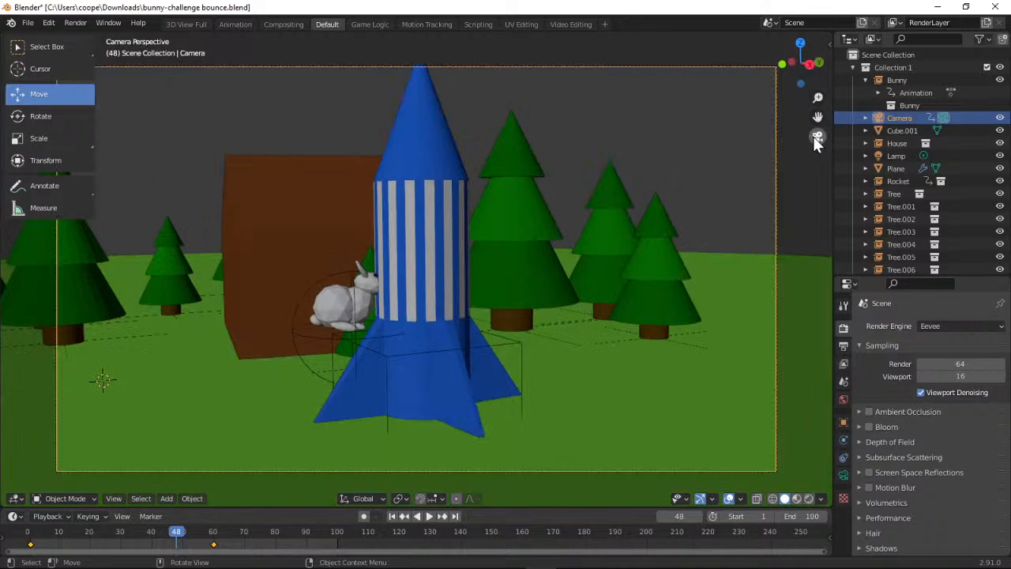
click(427, 515)
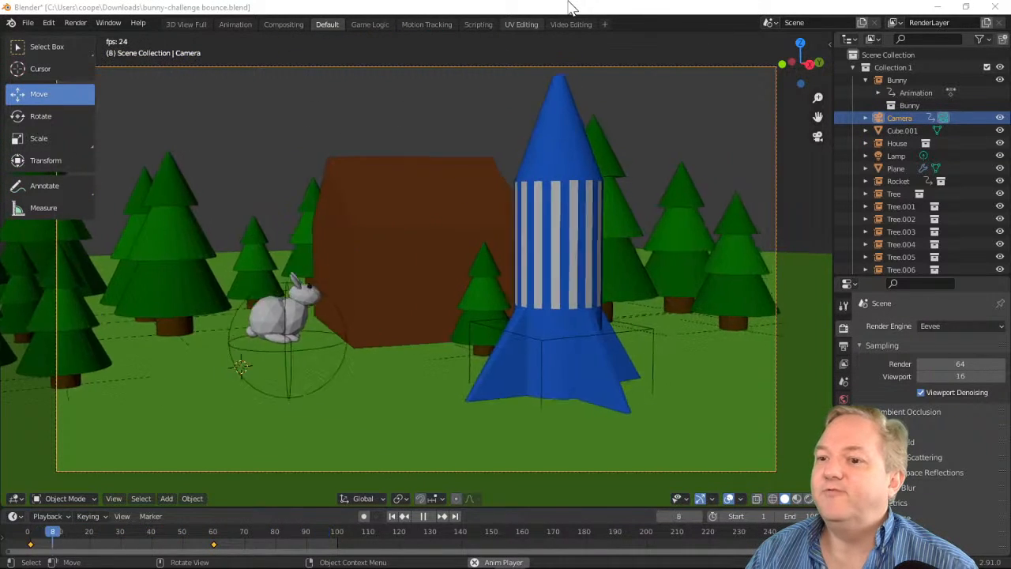
click(28, 23)
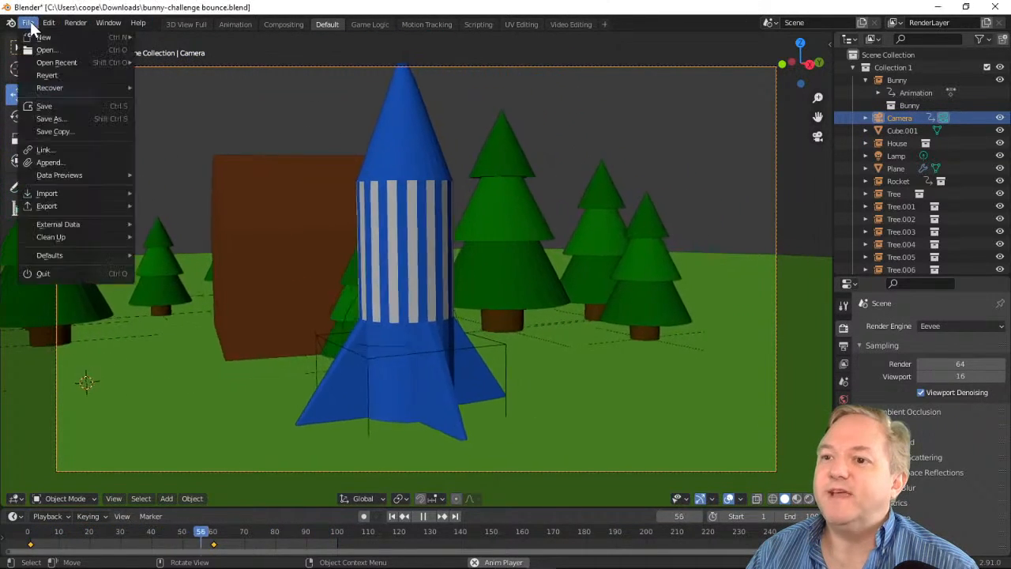
click(63, 109)
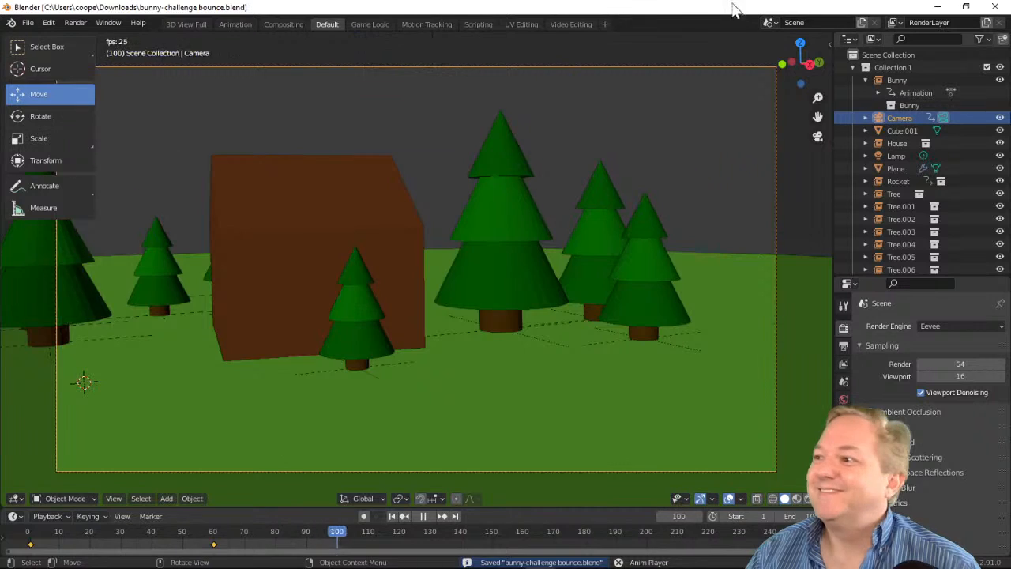
click(425, 515)
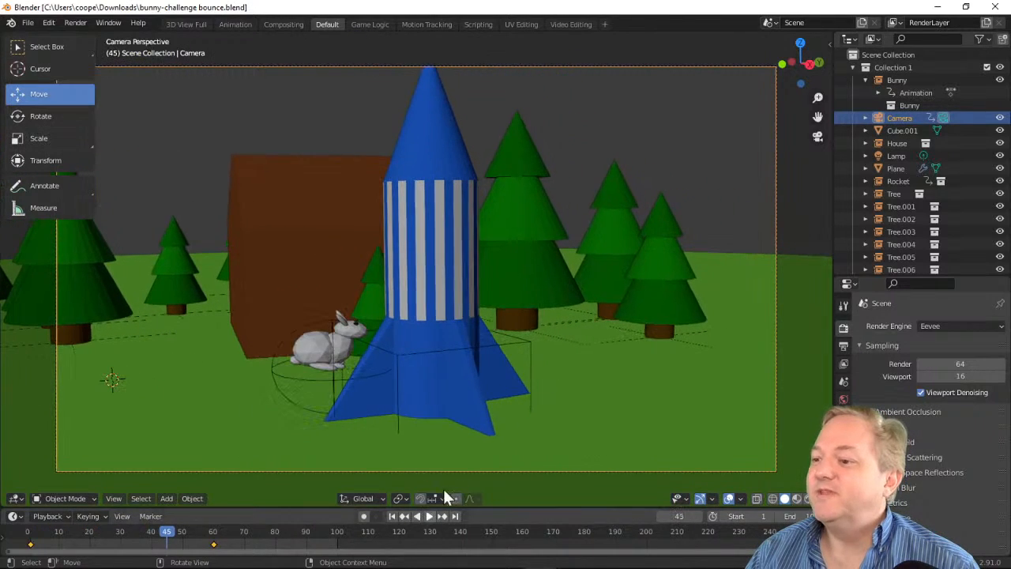
Minimise Blender and look over the rocket launch challenge page of the Raspberry Pi snow scene project in the browser
click(928, 6)
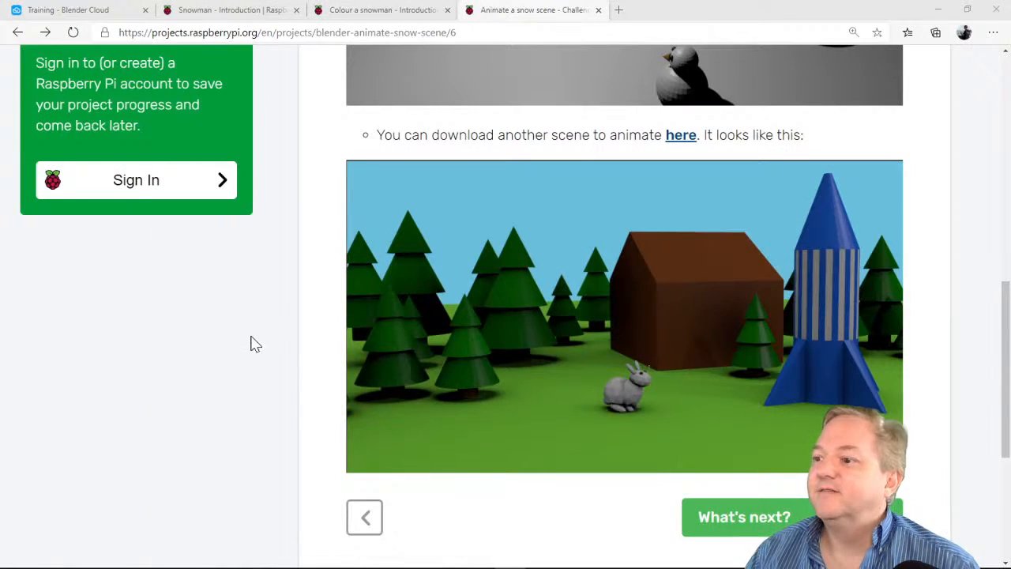
scroll(573, 433, down, 2)
scroll(323, 219, up, 5)
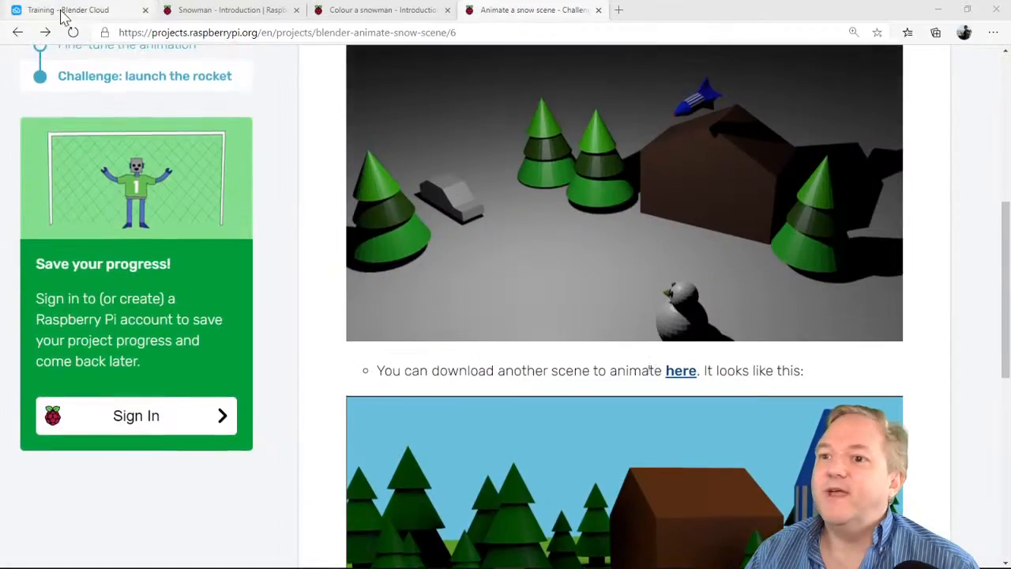
From the Blender Cloud training page, open the Blender Fundamentals course in a new browser tab
click(59, 11)
scroll(938, 264, down, 12)
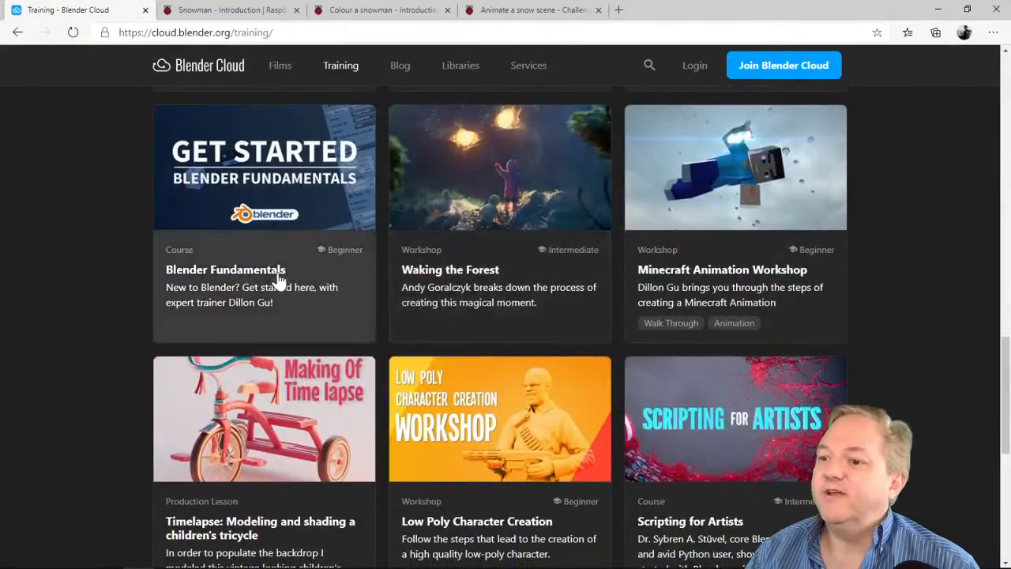
right_click(248, 266)
click(276, 279)
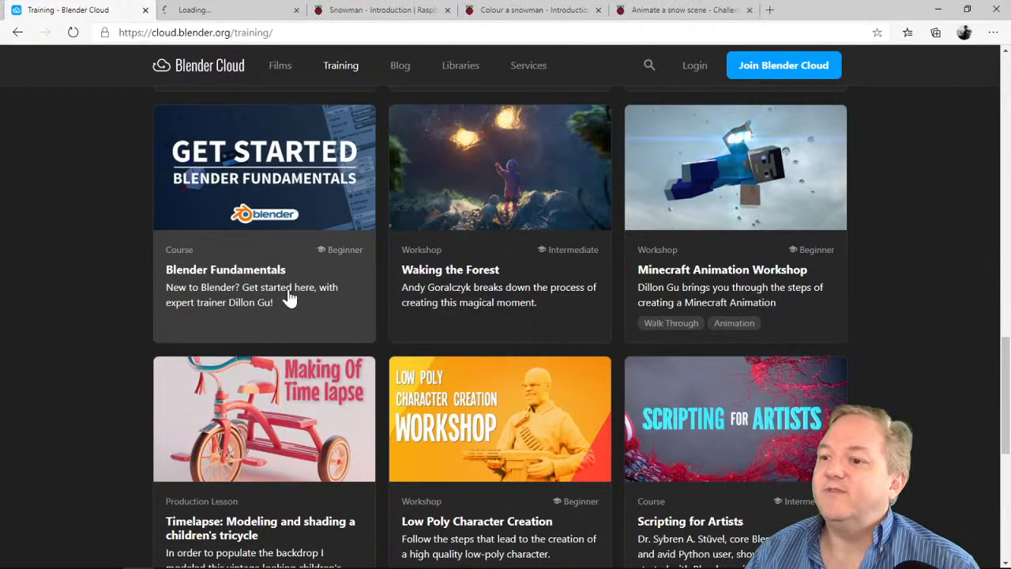
View the Blender Fundamentals course page and expand its Animation chapter to see the lessons
click(225, 13)
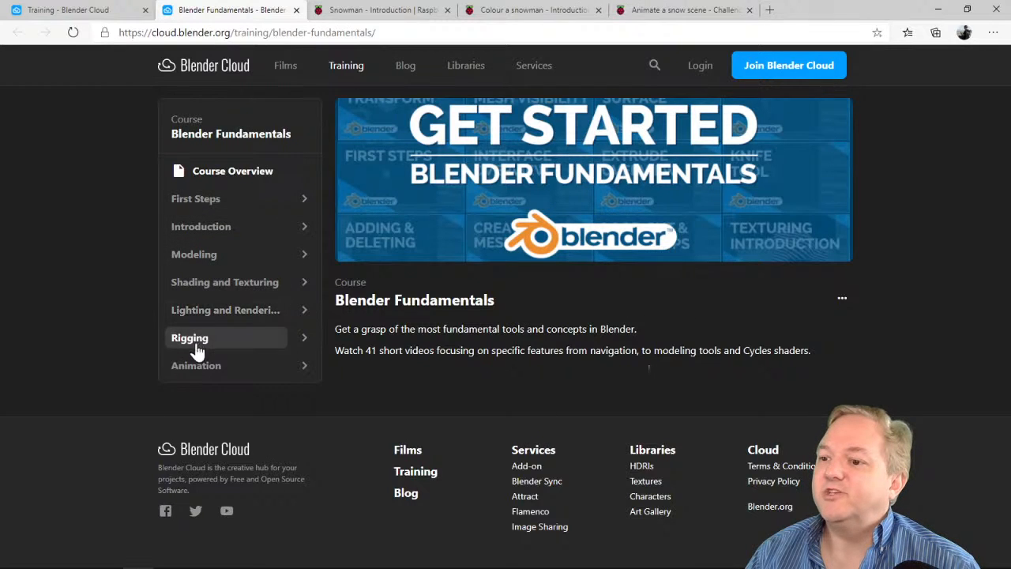
click(304, 367)
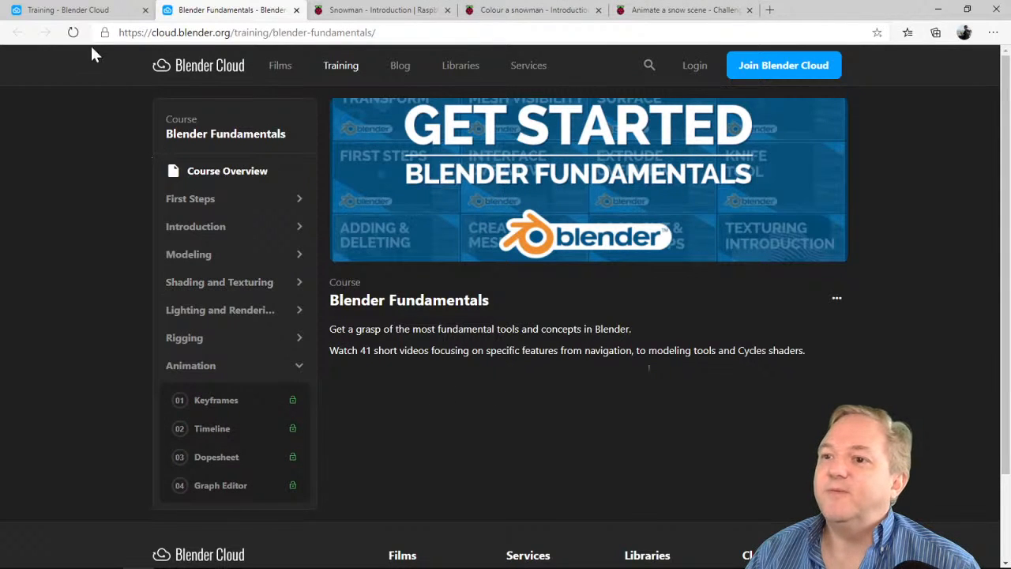
From the Blender Cloud training page, open the Primitive Animals workshop in a new browser tab and view it
click(68, 11)
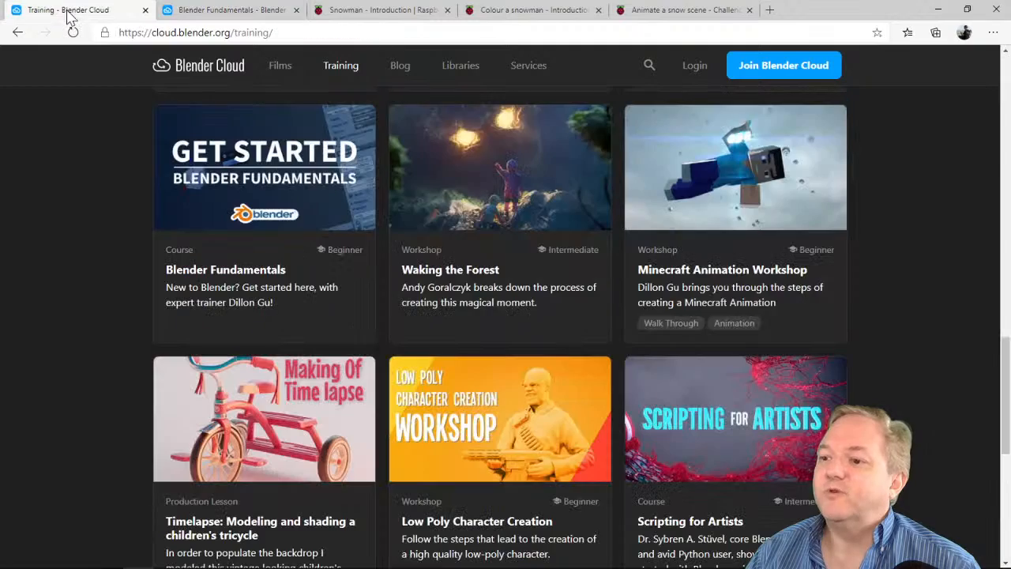
scroll(920, 304, up, 9)
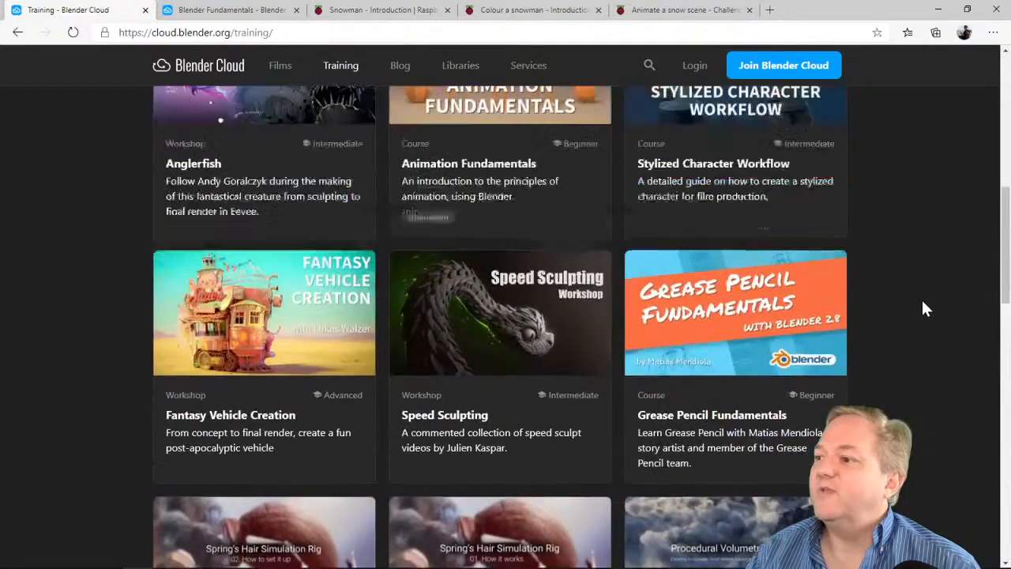
scroll(906, 345, up, 6)
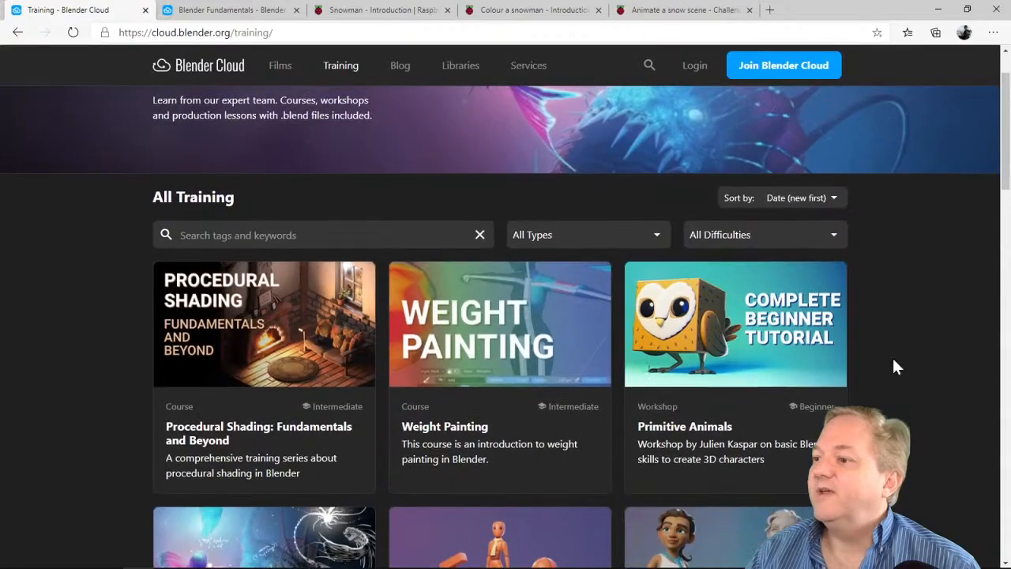
right_click(692, 431)
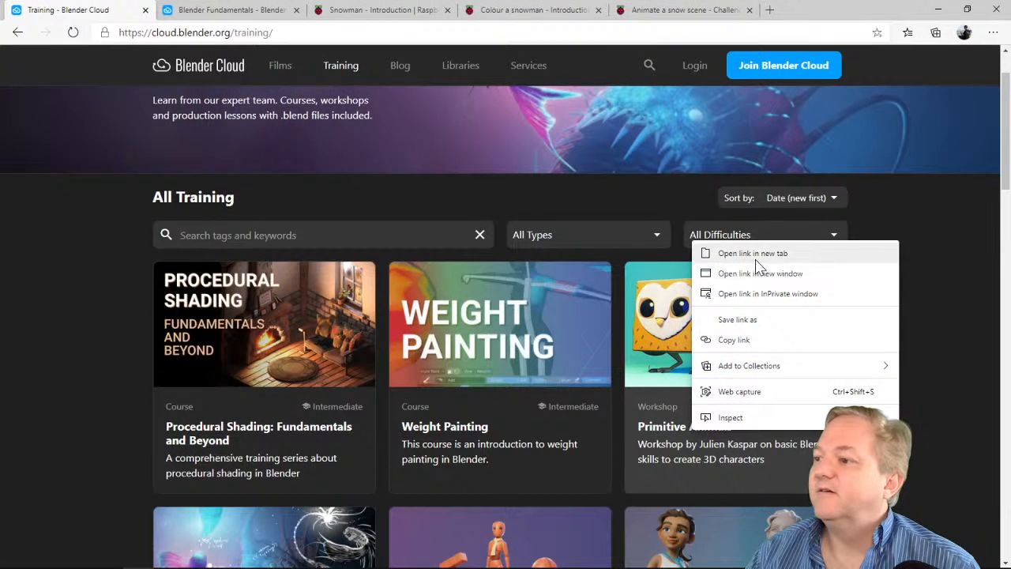
click(825, 253)
click(338, 11)
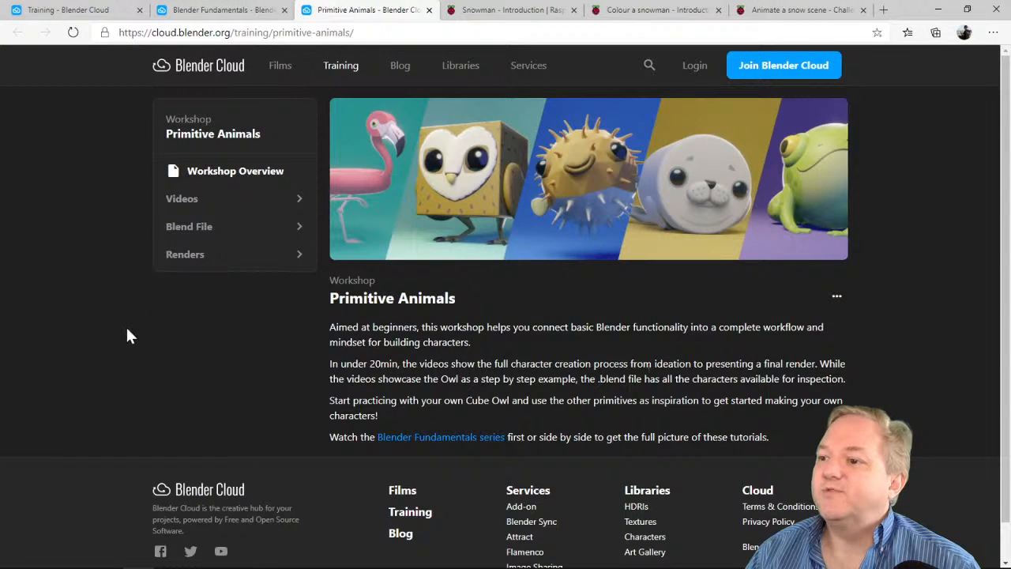
Look over the Videos chapter of the Primitive Animals workshop alongside the Blender Fundamentals course page
click(197, 9)
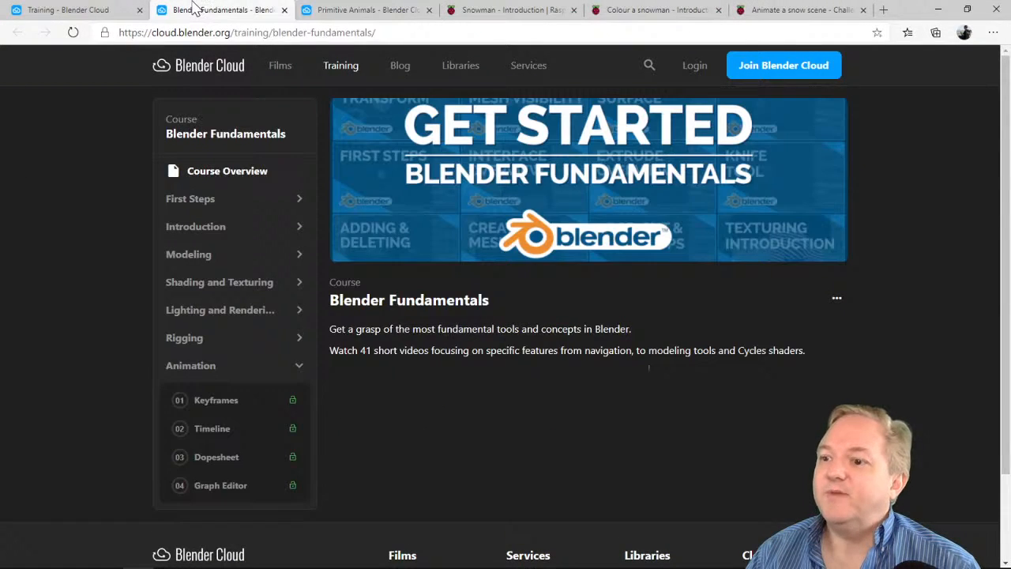
click(346, 10)
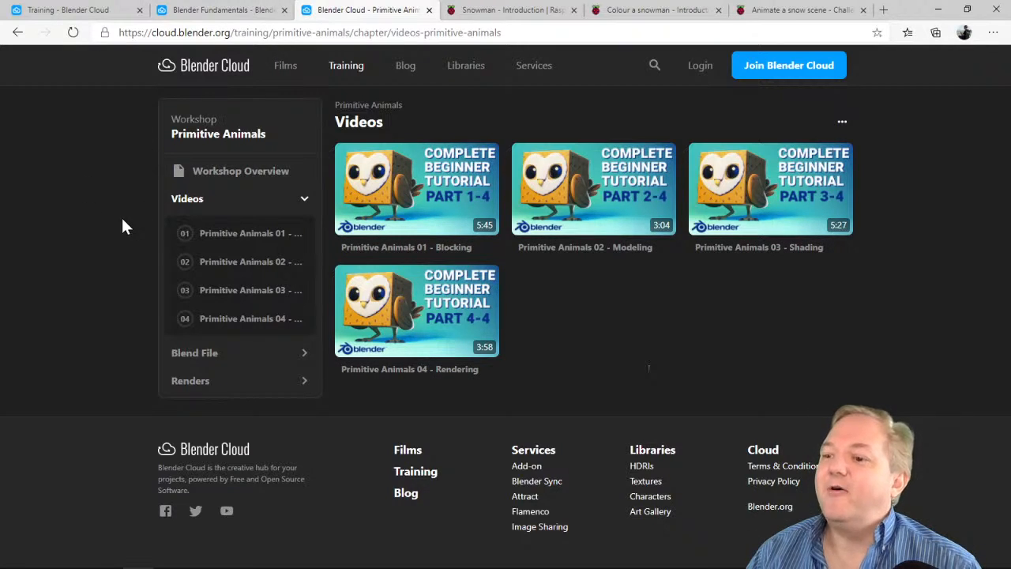
click(241, 10)
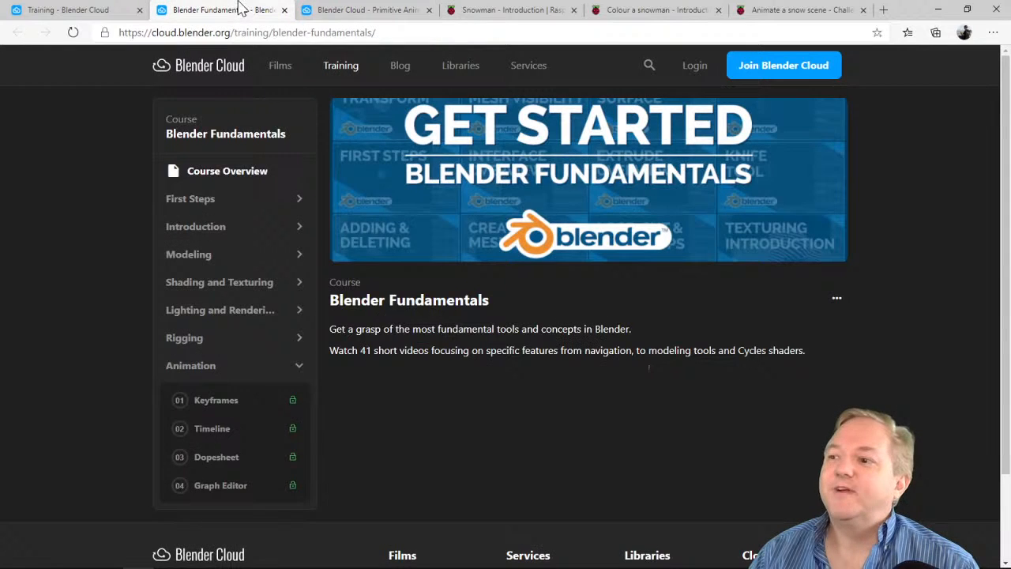
Revisit the Raspberry Pi project pages for the snowman introduction, snowman colouring and snow scene animation
click(526, 8)
click(687, 8)
click(766, 8)
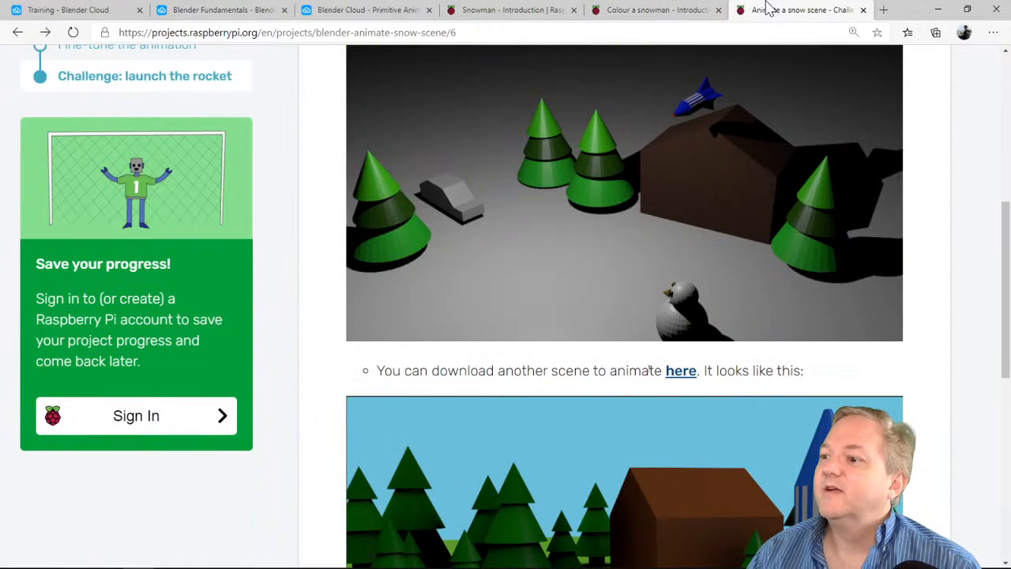
Return to the Blender Cloud training page, and minimise the browser and the Blender window
click(42, 9)
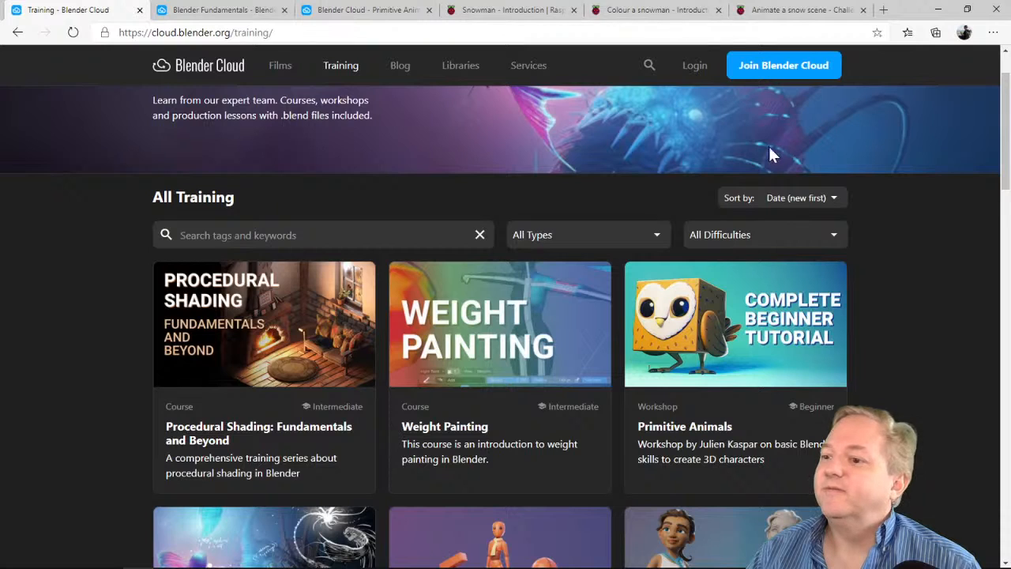
click(938, 10)
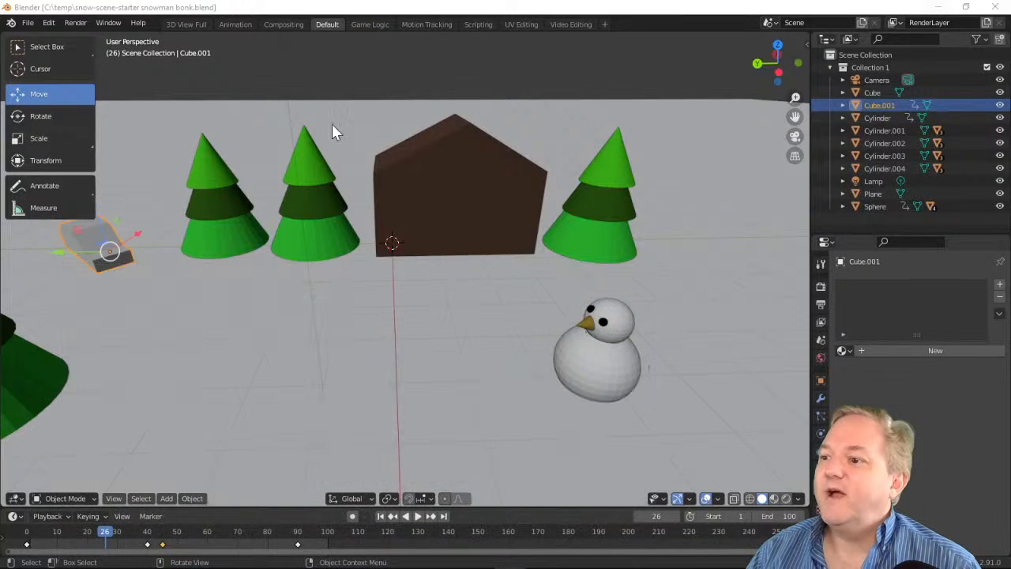
click(938, 8)
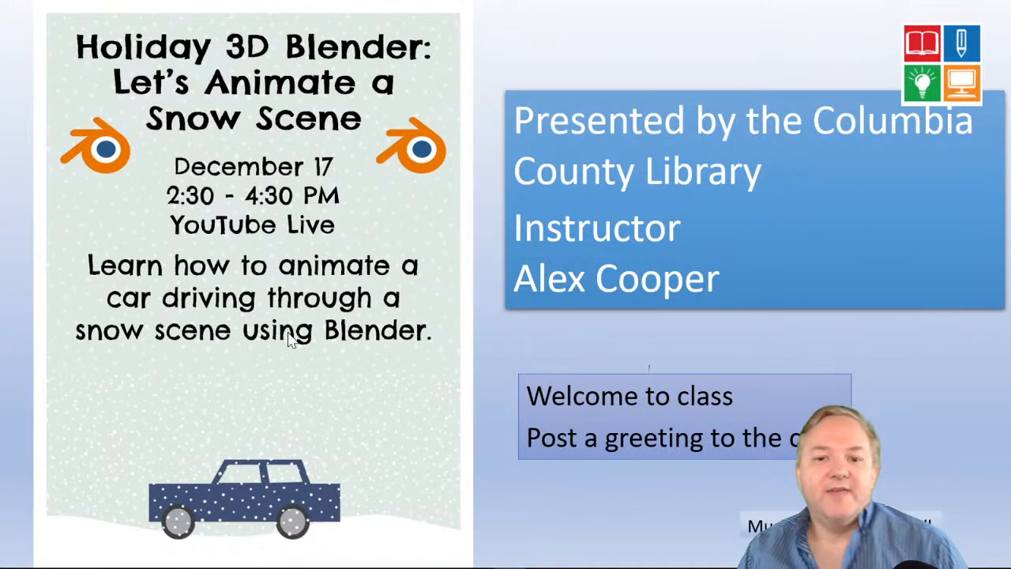